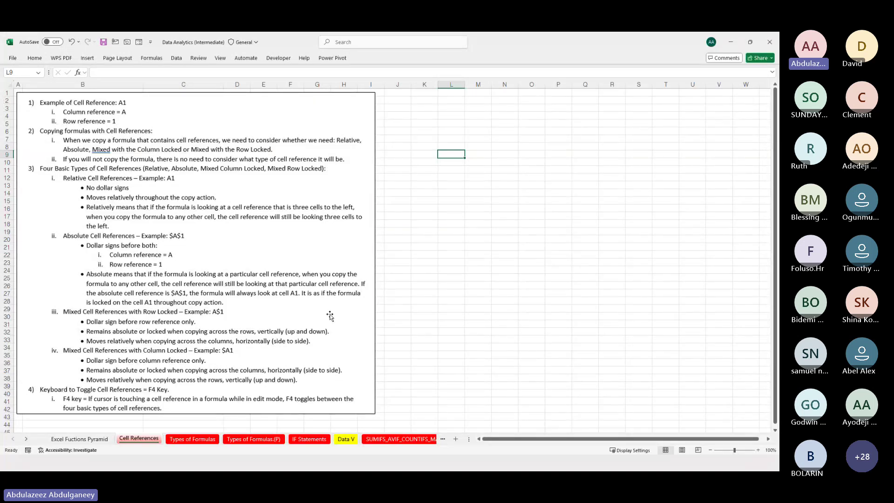
Enter a RANDBETWEEN formula in cell L5 that generates a random number between 20 and 50.
{"action": "left_click", "coordinate": [512, 184]}
{"action": "left_click", "coordinate": [509, 139]}
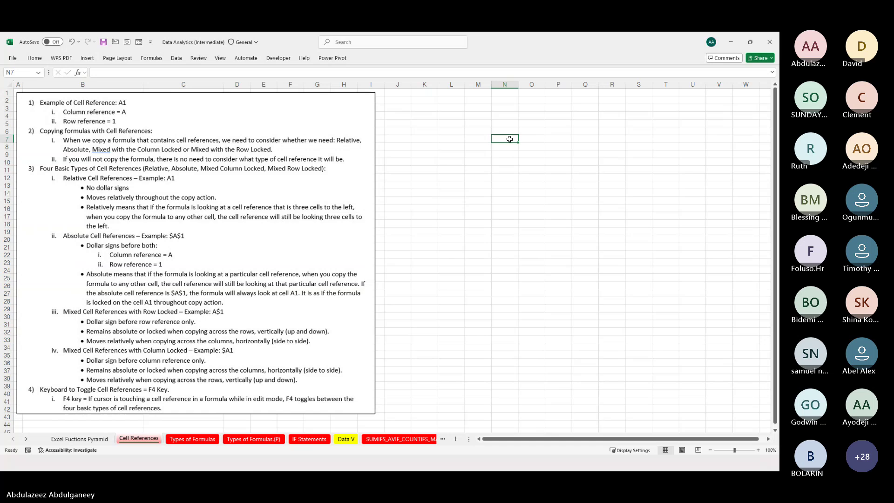
{"action": "left_click", "coordinate": [459, 122]}
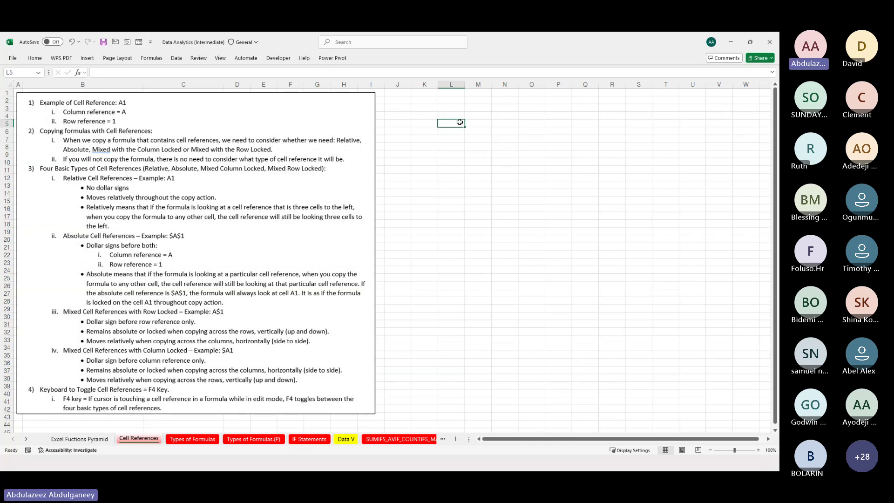
{"action": "type", "text": "="}
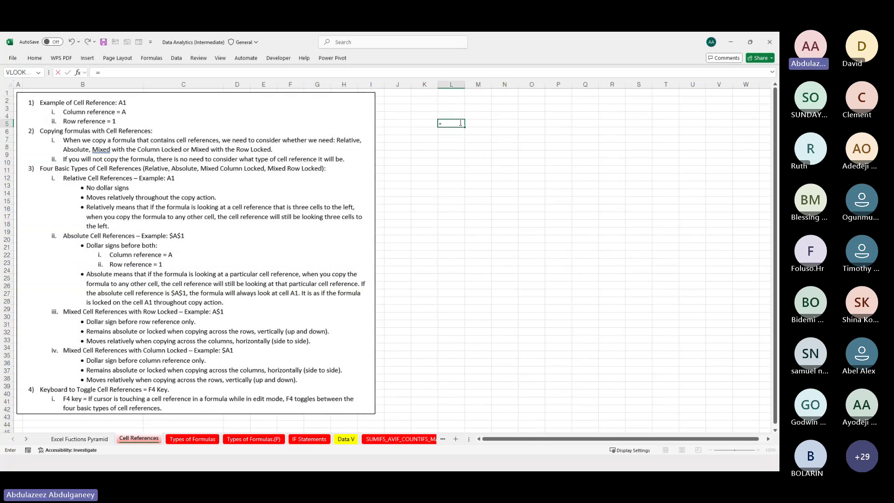
{"action": "key", "text": "Escape"}
{"action": "scroll", "coordinate": [460, 122], "scroll_direction": "up", "scroll_amount": 8}
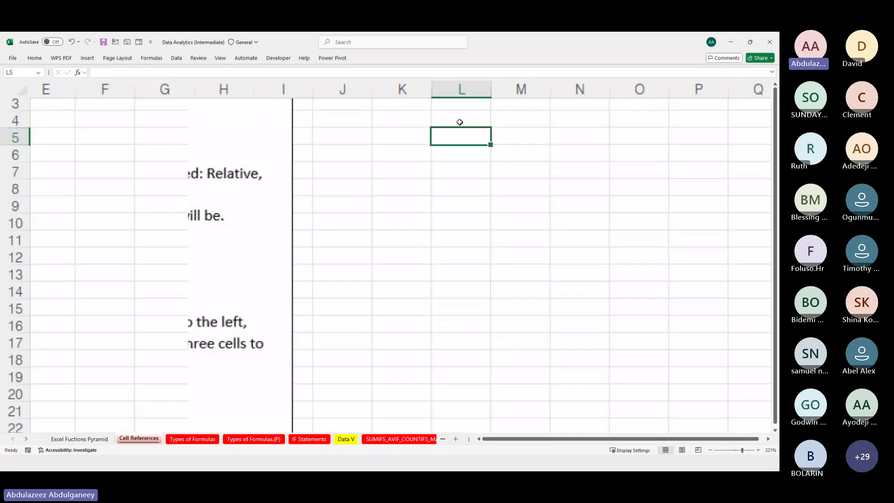
{"action": "scroll", "coordinate": [394, 161], "scroll_direction": "right", "scroll_amount": 2}
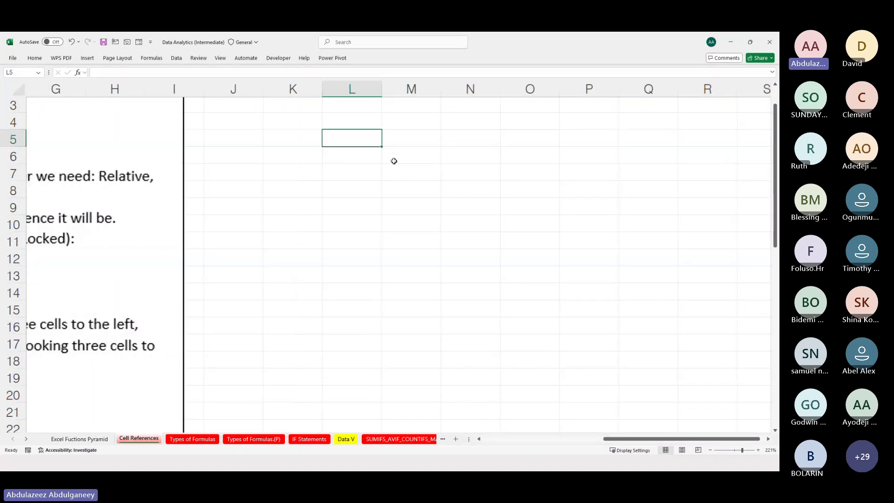
{"action": "type", "text": "=RAND"}
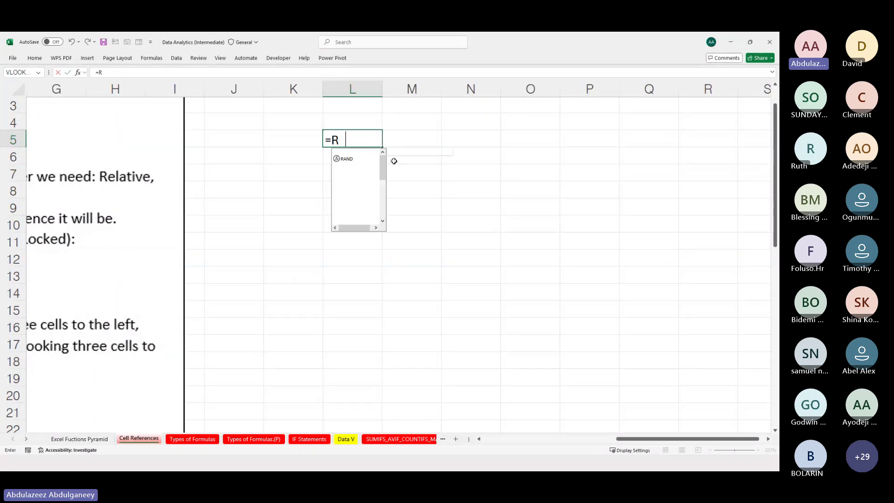
{"action": "key", "text": "Down"}
{"action": "key", "text": "Down"}
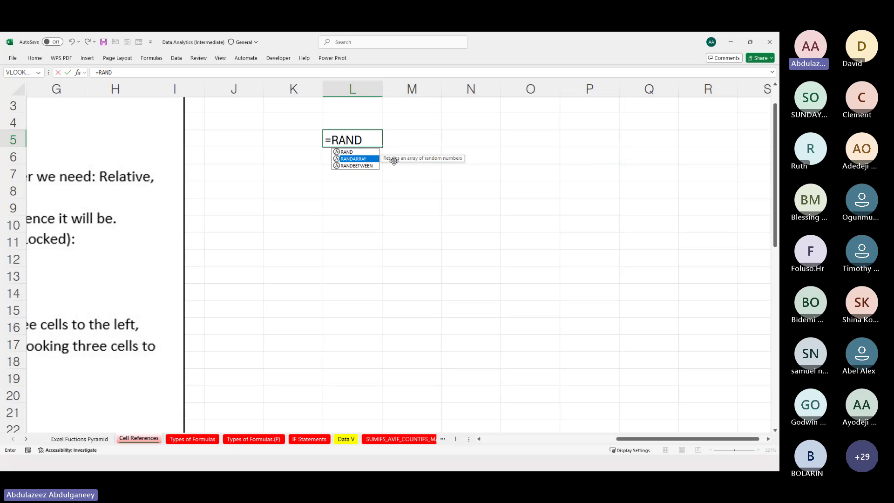
{"action": "key", "text": "Tab"}
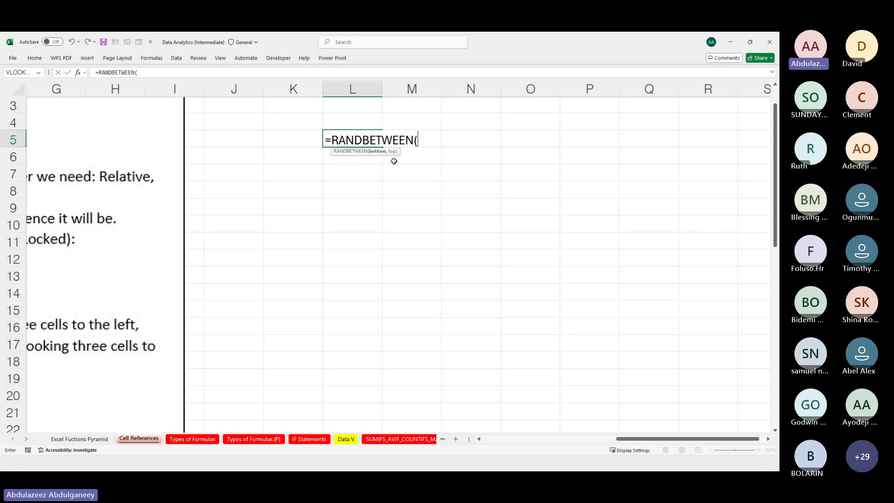
{"action": "type", "text": "20,"}
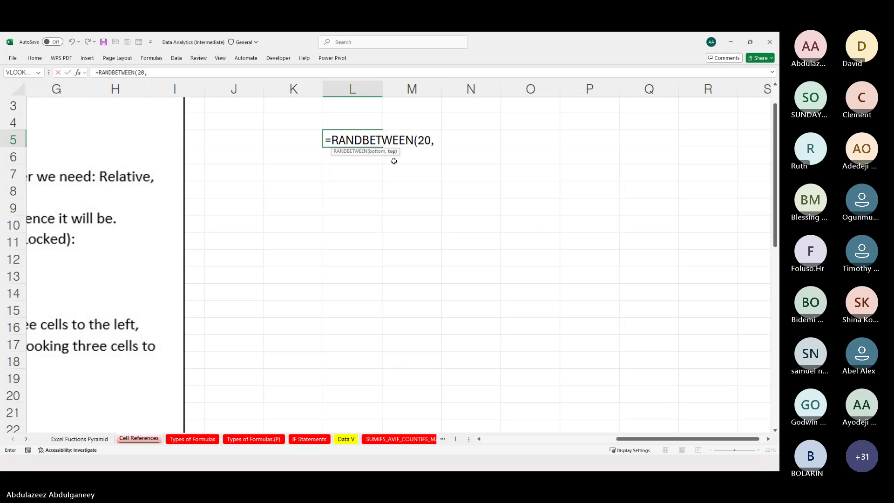
{"action": "type", "text": "50"}
{"action": "key", "text": "Return"}
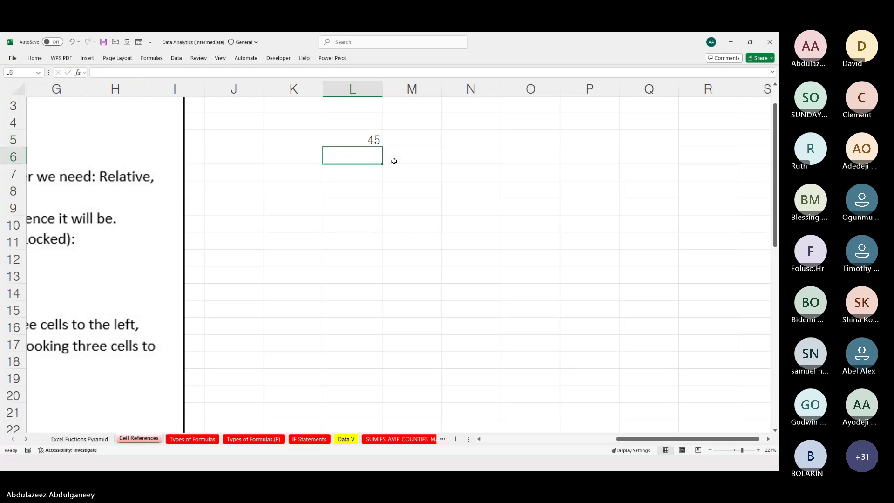
Fill the L5 formula down through L13 and convert the range L5:L13 to static values.
{"action": "key", "text": "Up"}
{"action": "key", "text": "Down"}
{"action": "key", "text": "Down"}
{"action": "key", "text": "Up"}
{"action": "key", "text": "Up"}
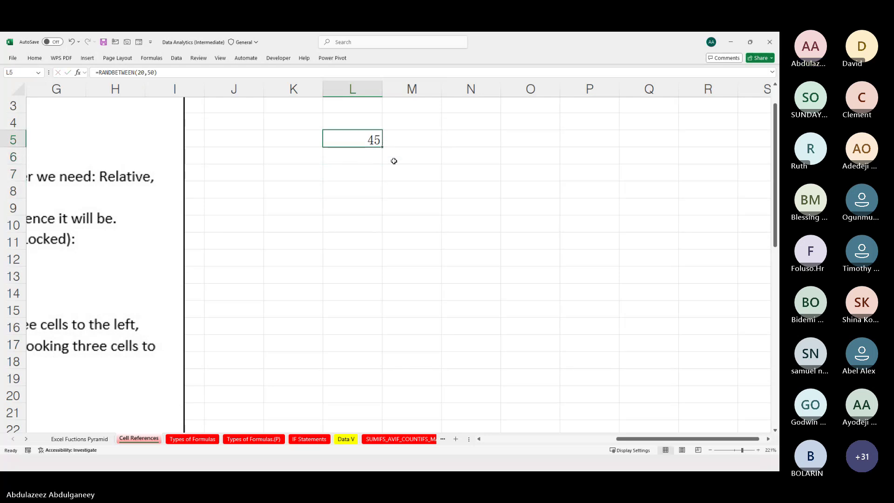
{"action": "key", "text": "shift+Down"}
{"action": "key", "text": "shift+Down"}
{"action": "key", "text": "shift+Down"}
{"action": "key", "text": "shift+Down"}
{"action": "key", "text": "shift+Down"}
{"action": "key", "text": "shift+Down"}
{"action": "key", "text": "shift+Down"}
{"action": "key", "text": "shift+Down"}
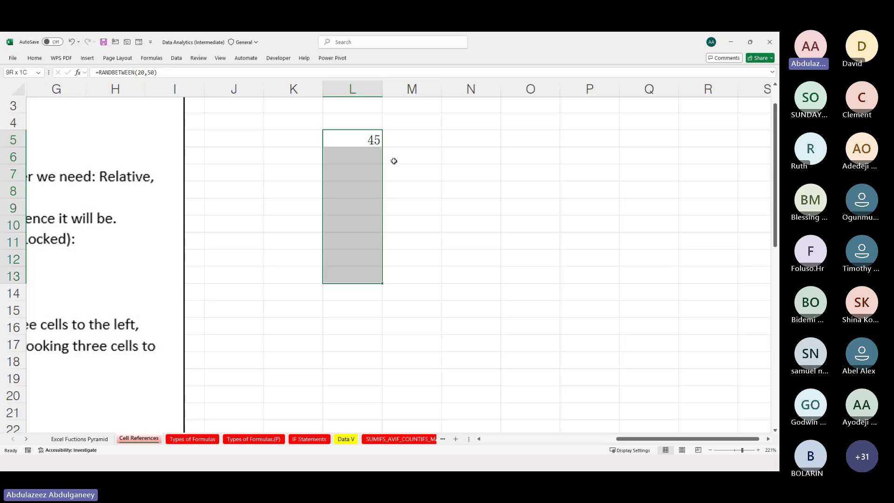
{"action": "key", "text": "F2"}
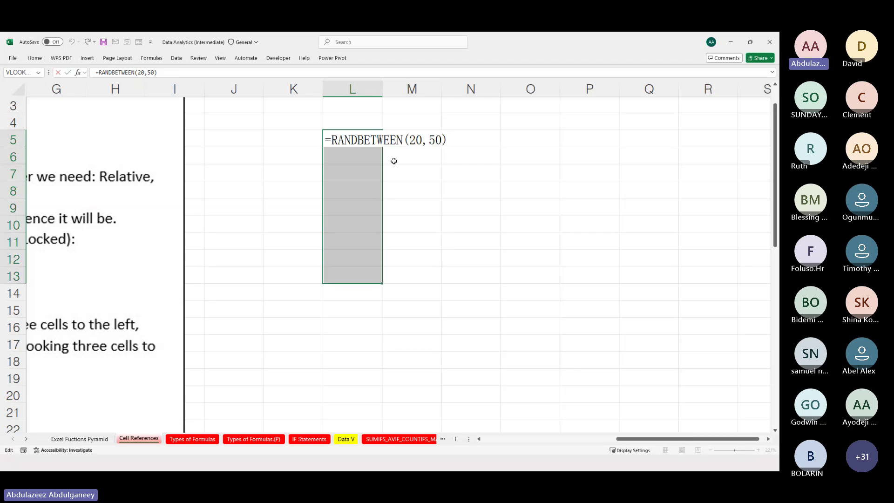
{"action": "key", "text": "ctrl+Return"}
{"action": "key", "text": "ctrl+c"}
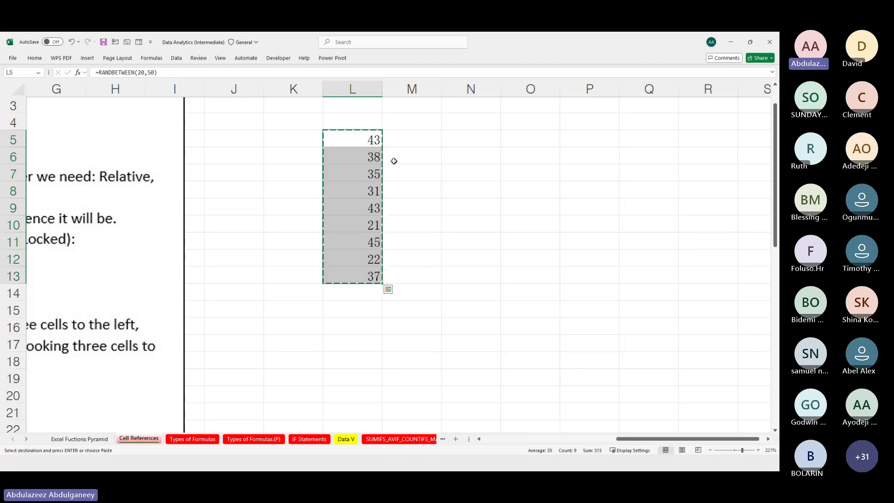
{"action": "key", "text": "ctrl+shift+v"}
Enter a RANDBETWEEN formula in cell M5 that generates a random number between 1 and 20.
{"action": "key", "text": "Right"}
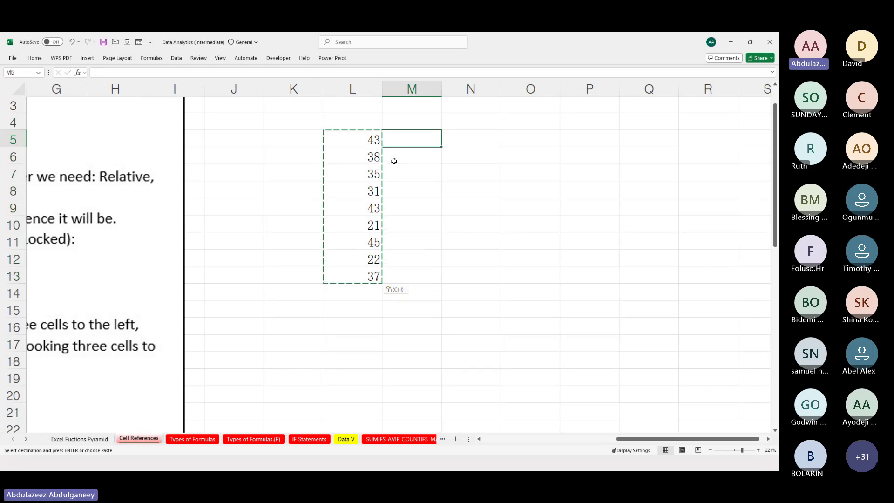
{"action": "key", "text": "Right"}
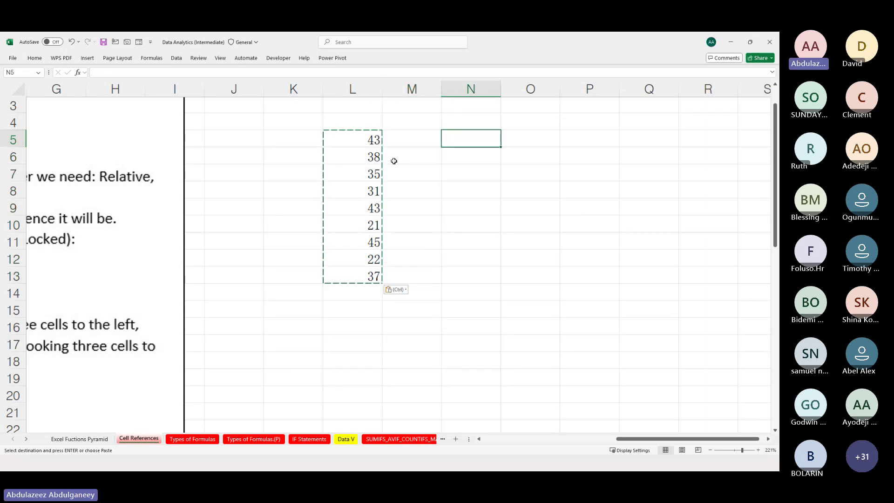
{"action": "key", "text": "Left"}
{"action": "key", "text": "Right"}
{"action": "key", "text": "Left"}
{"action": "type", "text": "="}
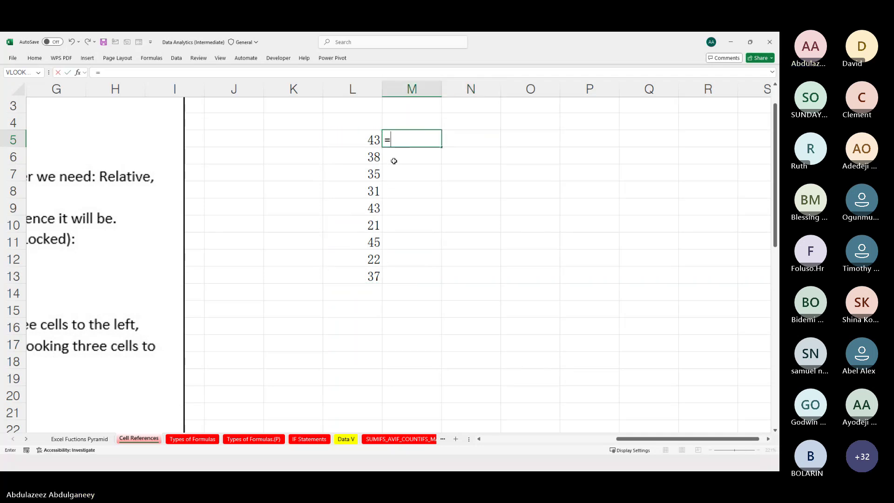
{"action": "type", "text": "randb"}
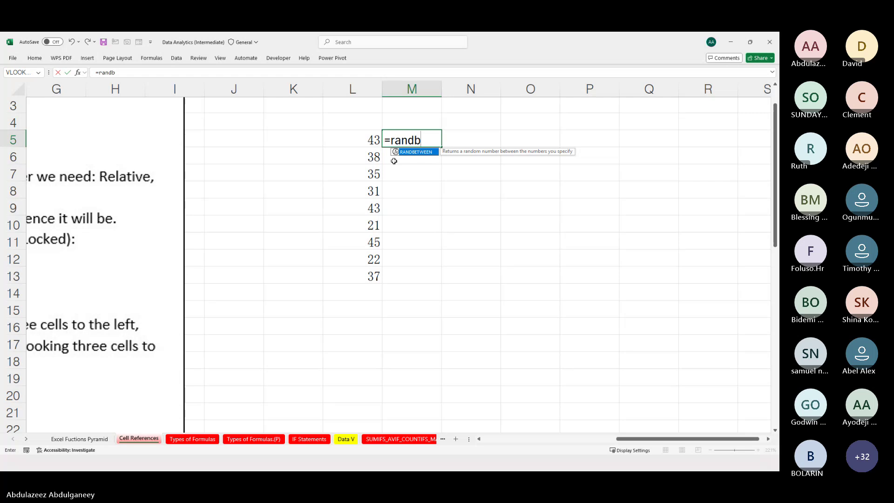
{"action": "key", "text": "Tab"}
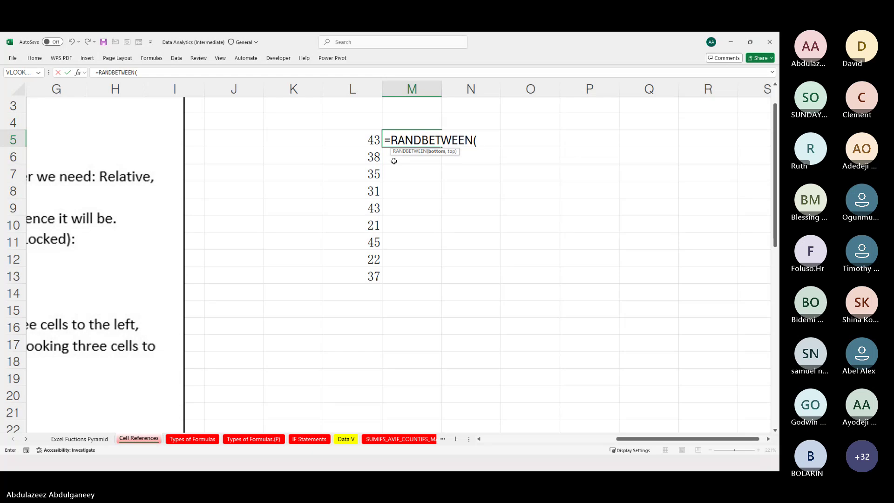
{"action": "type", "text": "1"}
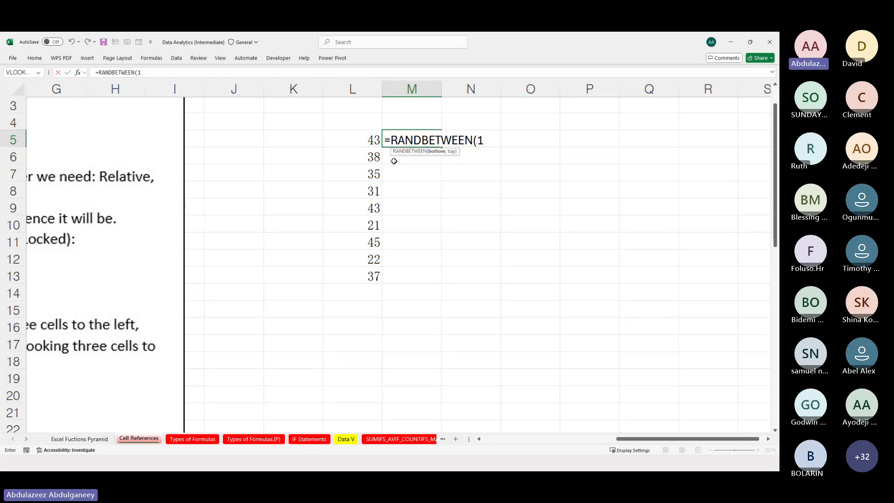
{"action": "type", "text": ",20"}
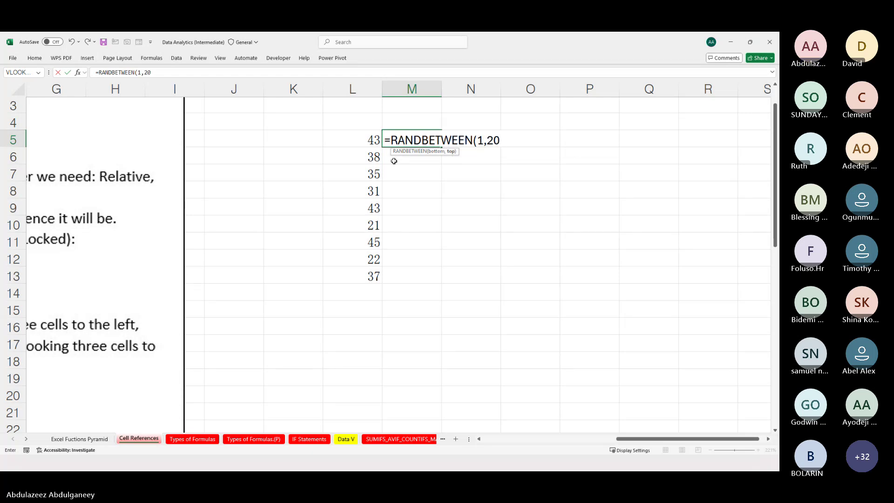
{"action": "key", "text": "Return"}
Fill the M5 formula down through M13 and convert the range M5:M13 to static values.
{"action": "key", "text": "shift+Down"}
{"action": "key", "text": "shift+Down"}
{"action": "key", "text": "shift+Down"}
{"action": "key", "text": "shift+Down"}
{"action": "key", "text": "shift+Down"}
{"action": "key", "text": "shift+Down"}
{"action": "key", "text": "shift+Down"}
{"action": "key", "text": "shift+Down"}
{"action": "key", "text": "shift+Down"}
{"action": "key", "text": "shift+Down"}
{"action": "key", "text": "shift+Down"}
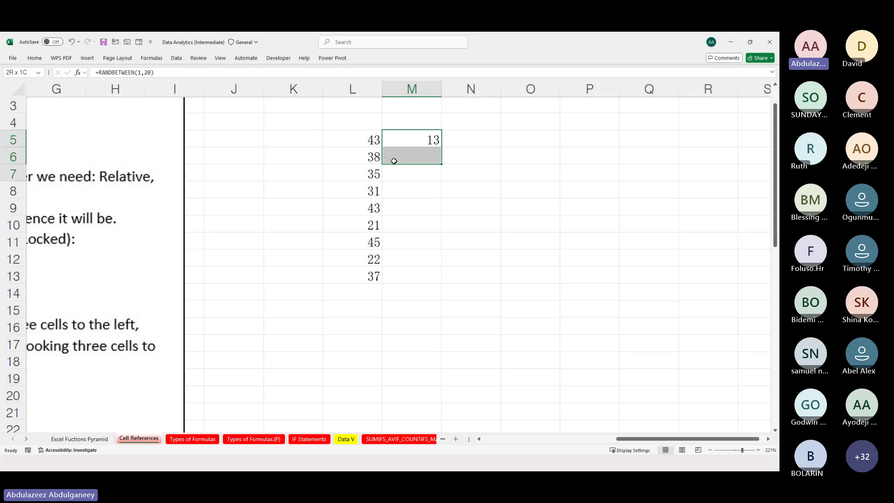
{"action": "key", "text": "shift+Up"}
{"action": "key", "text": "shift+Up"}
{"action": "key", "text": "shift+Up"}
{"action": "key", "text": "shift+Up"}
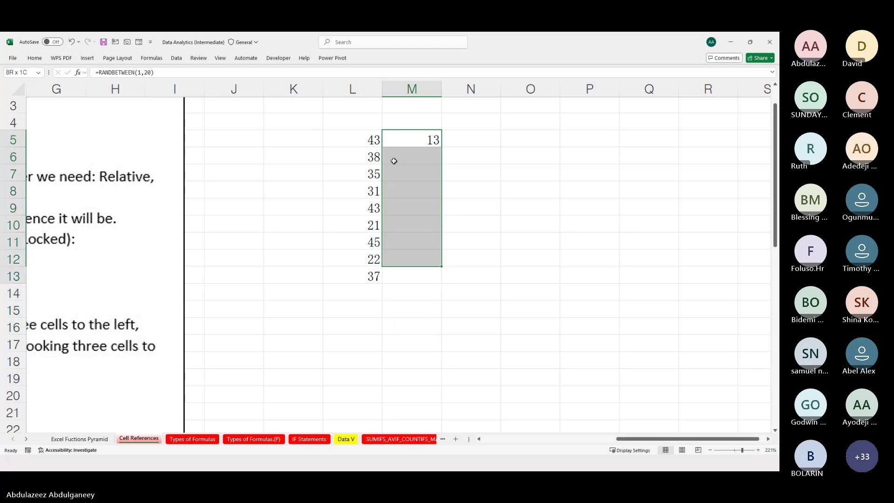
{"action": "key", "text": "shift+Down"}
{"action": "key", "text": "shift+Down"}
{"action": "key", "text": "shift+Up"}
{"action": "key", "text": "F2"}
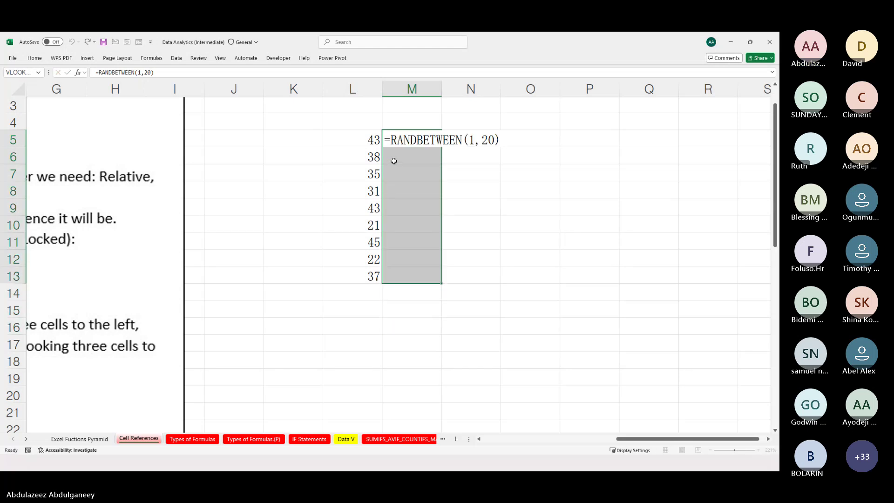
{"action": "key", "text": "ctrl+Return"}
{"action": "key", "text": "ctrl+c"}
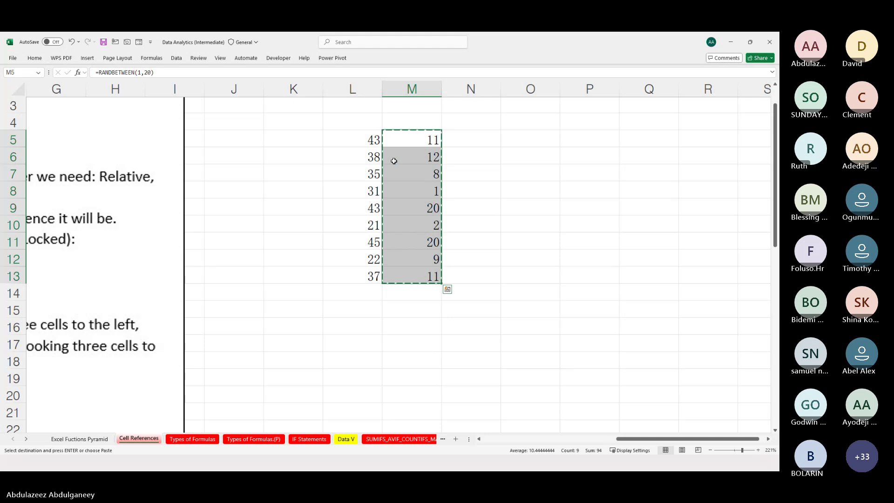
{"action": "key", "text": "ctrl+shift+v"}
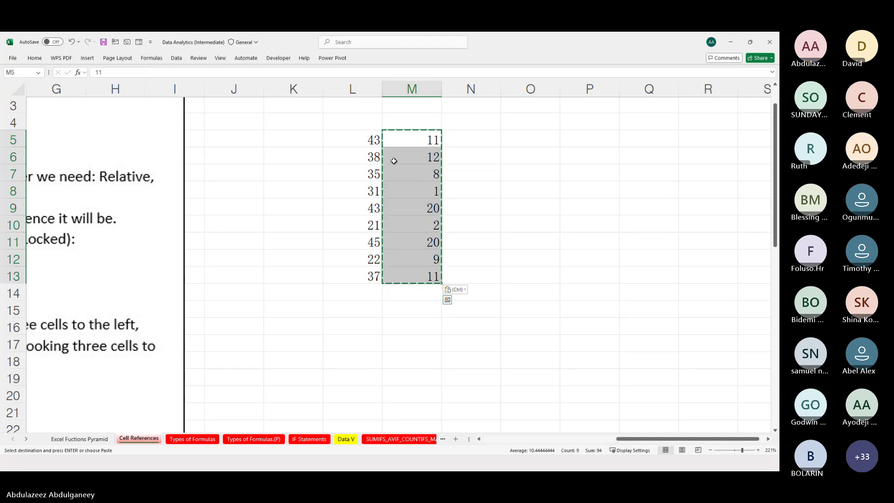
{"action": "key", "text": "Escape"}
Add the headers L in cell L4 and M in cell M4 above the two number columns.
{"action": "key", "text": "Right"}
{"action": "key", "text": "Right"}
{"action": "key", "text": "Right"}
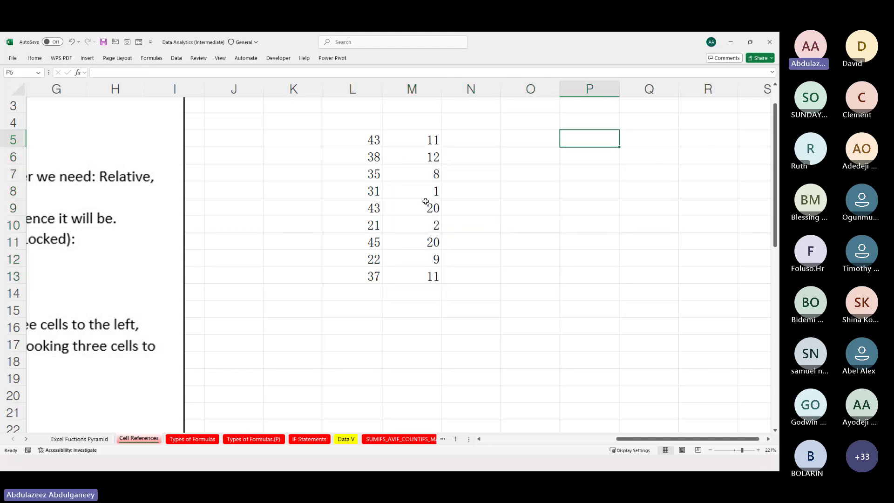
{"action": "left_click", "coordinate": [529, 136]}
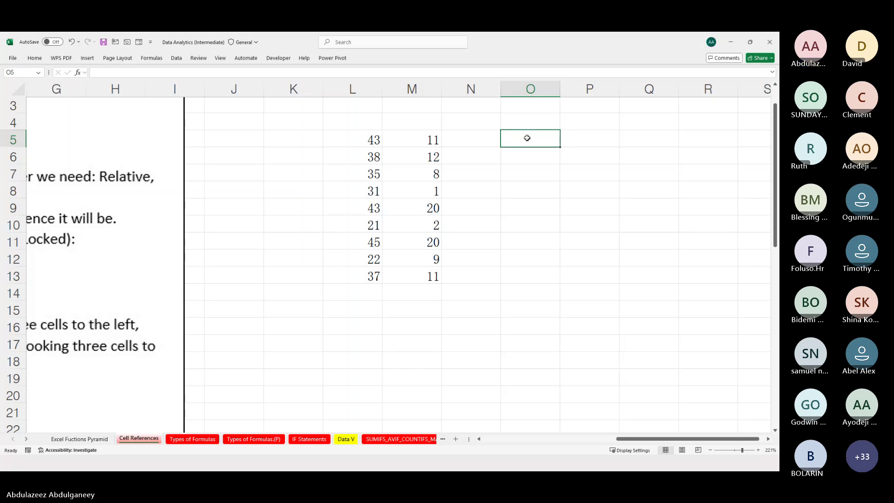
{"action": "left_click", "coordinate": [374, 120]}
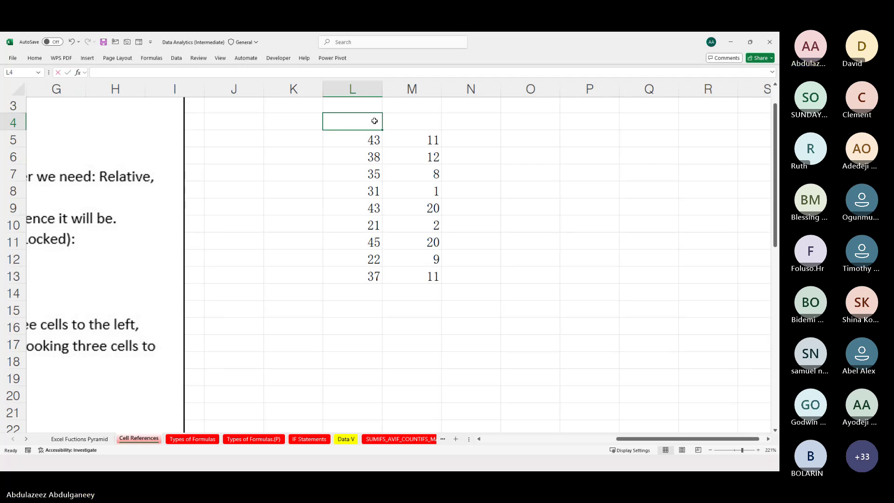
{"action": "type", "text": "L"}
{"action": "key", "text": "Tab"}
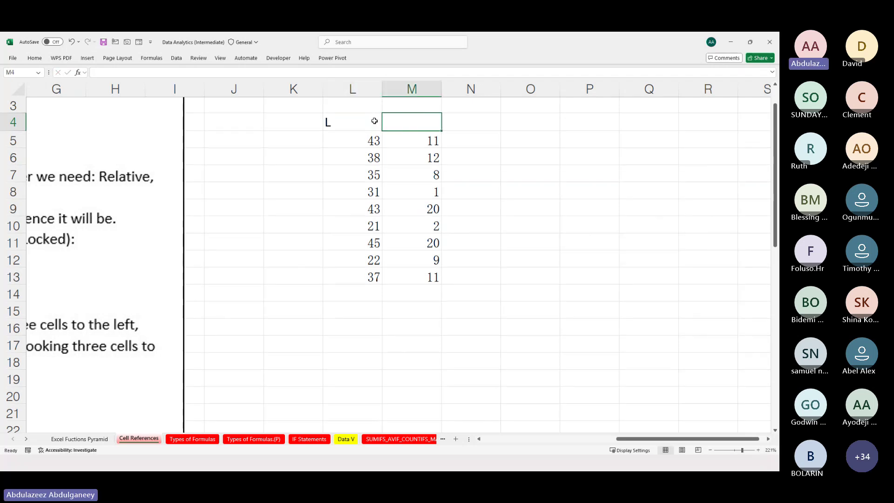
{"action": "type", "text": "M"}
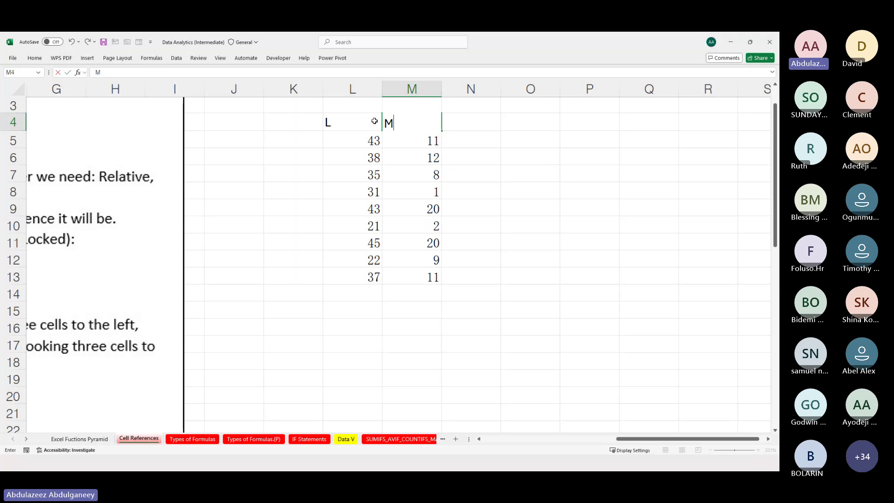
{"action": "key", "text": "Tab"}
{"action": "key", "text": "Right"}
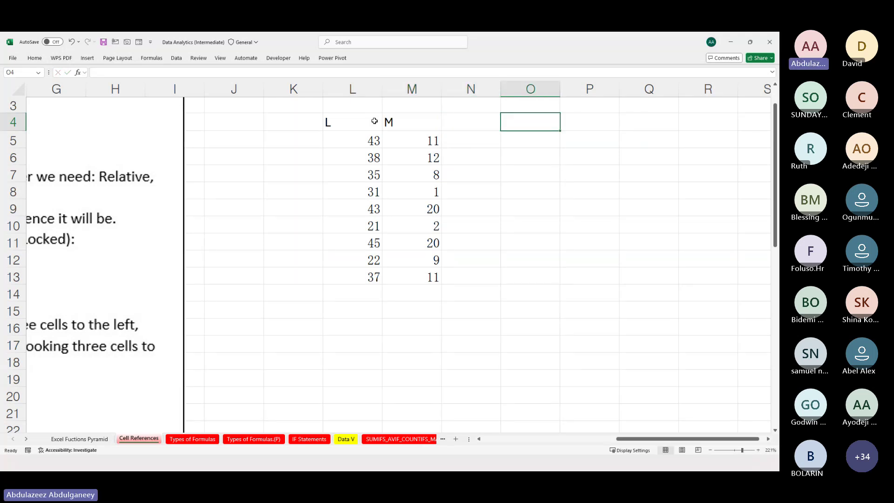
Enter the formula =L5*M5 in cell N5 to multiply the first row's two numbers.
{"action": "key", "text": "Left"}
{"action": "key", "text": "Down"}
{"action": "key", "text": "Down"}
{"action": "key", "text": "Up"}
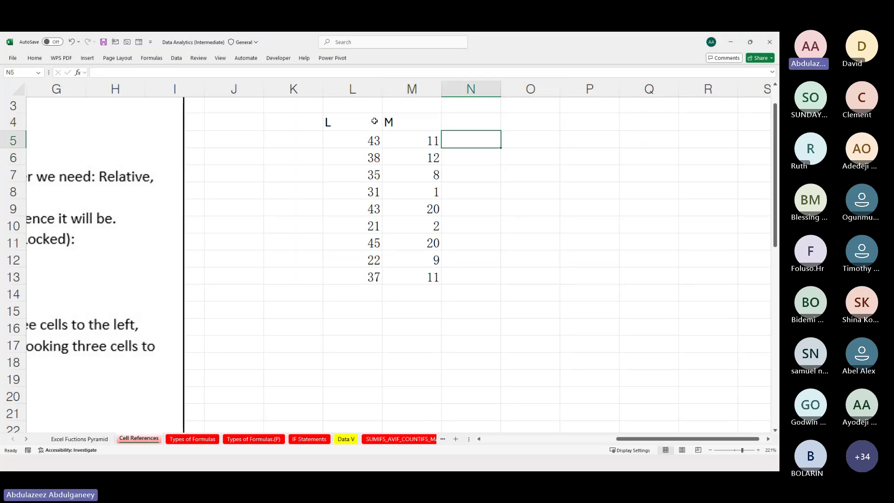
{"action": "type", "text": "="}
{"action": "key", "text": "Left"}
{"action": "key", "text": "Left"}
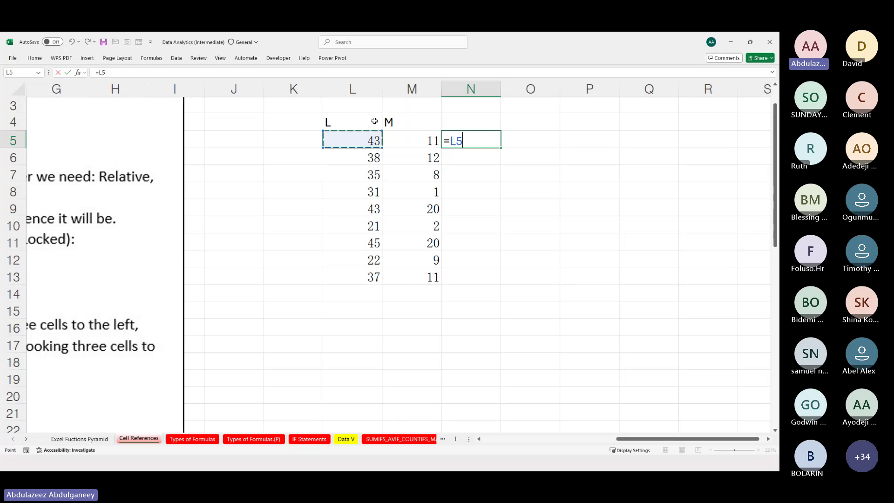
{"action": "type", "text": "*"}
{"action": "key", "text": "Left"}
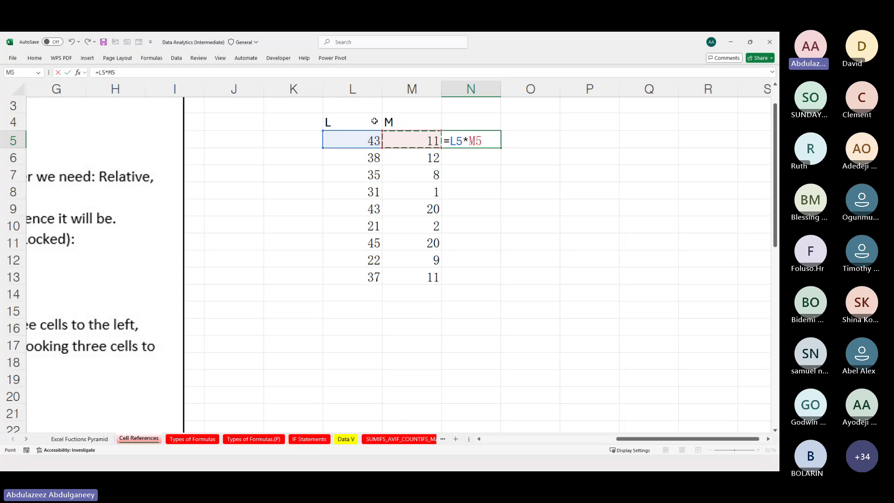
{"action": "key", "text": "Return"}
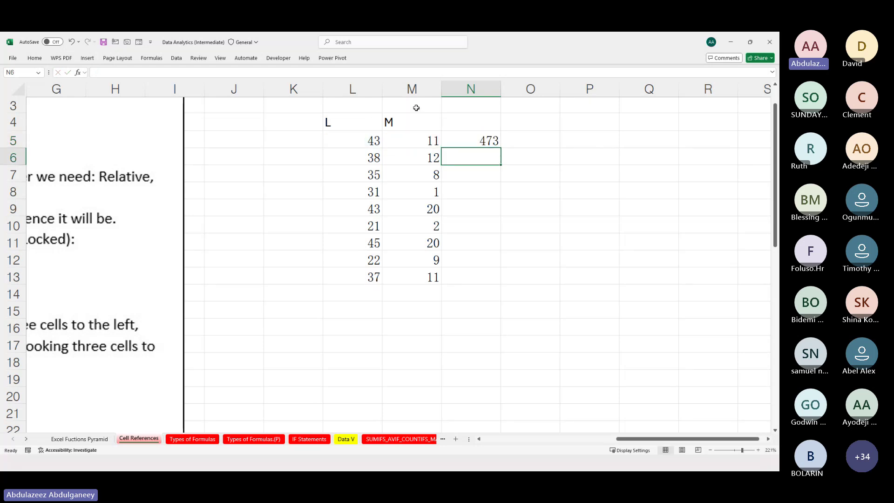
Fill the N5 multiplication formula into the whole range N5:N13.
{"action": "left_click", "coordinate": [480, 141]}
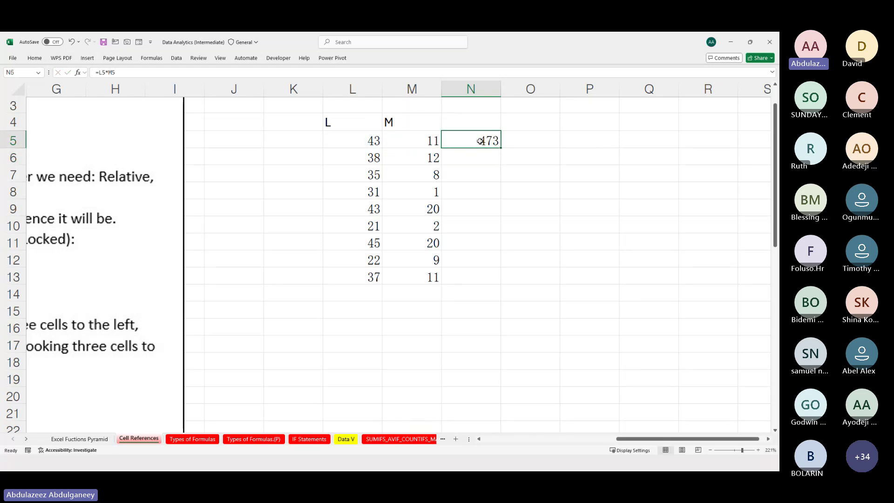
{"action": "left_click_drag", "start_coordinate": [480, 141], "coordinate": [479, 270]}
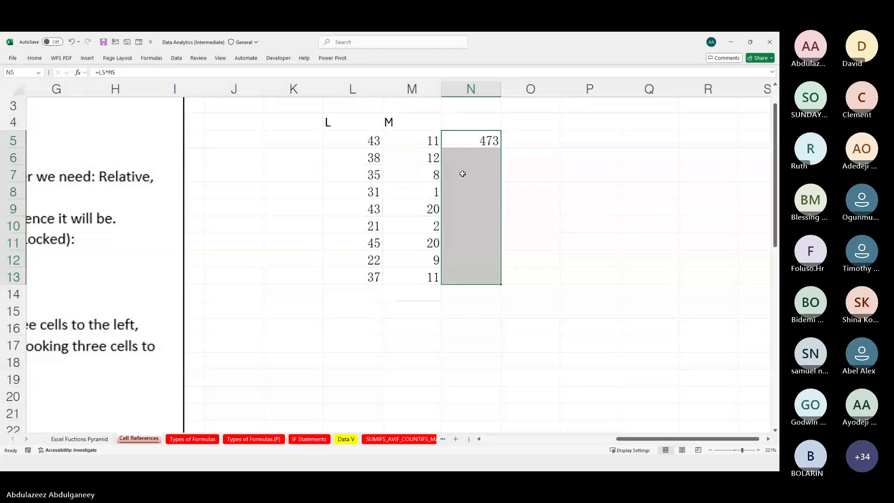
{"action": "left_click", "coordinate": [475, 140]}
{"action": "key", "text": "shift+Down"}
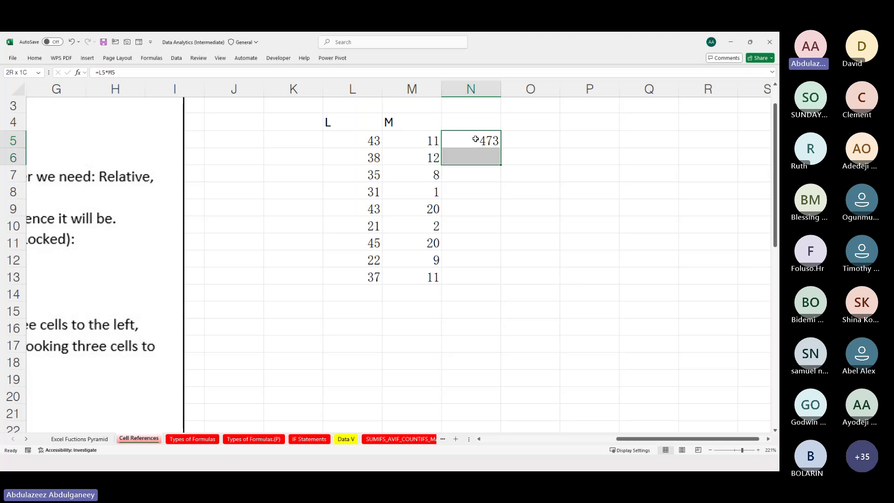
{"action": "key", "text": "shift+Down"}
{"action": "key", "text": "shift+Down"}
{"action": "key", "text": "shift+Down"}
{"action": "key", "text": "shift+Down"}
{"action": "key", "text": "shift+Down"}
{"action": "key", "text": "shift+Down"}
{"action": "key", "text": "shift+Down"}
{"action": "key", "text": "shift+Down"}
{"action": "key", "text": "shift+Up"}
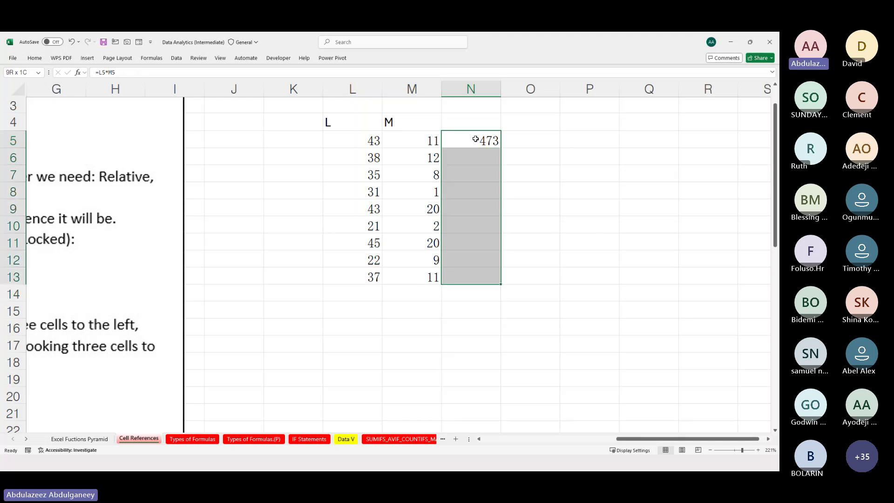
{"action": "key", "text": "F2"}
{"action": "key", "text": "ctrl+Return"}
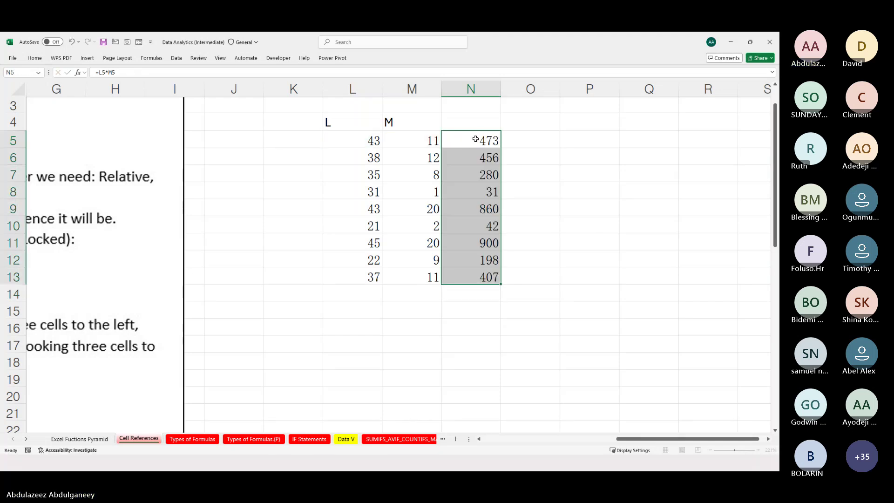
{"action": "left_click", "coordinate": [563, 174]}
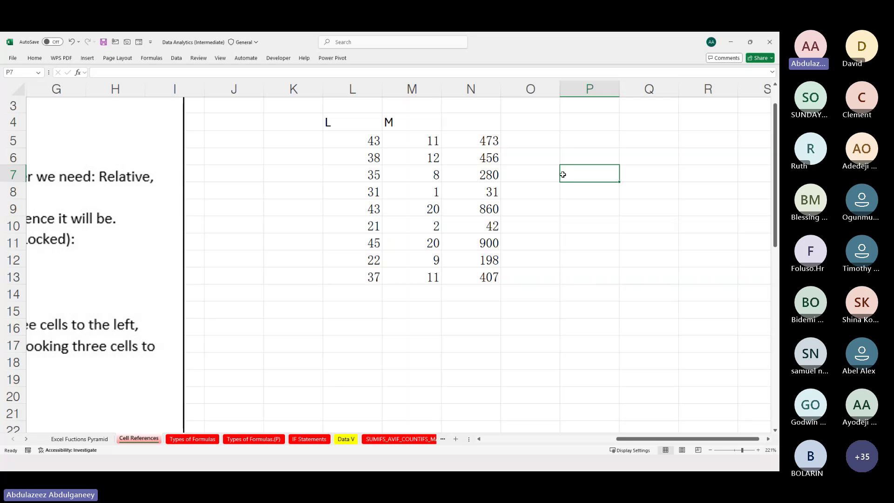
Check N5 and its inputs L5:M5, and clear the filled formulas from N6:N13.
{"action": "left_click", "coordinate": [466, 144]}
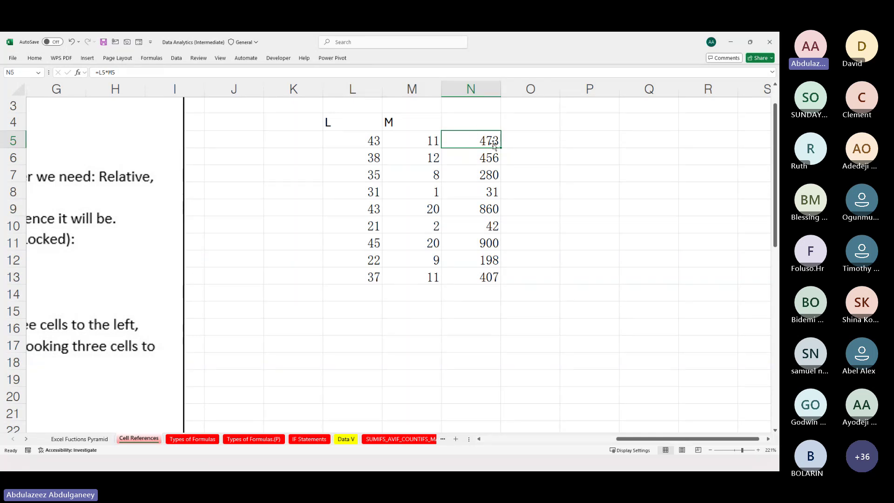
{"action": "left_click_drag", "start_coordinate": [361, 142], "coordinate": [399, 140]}
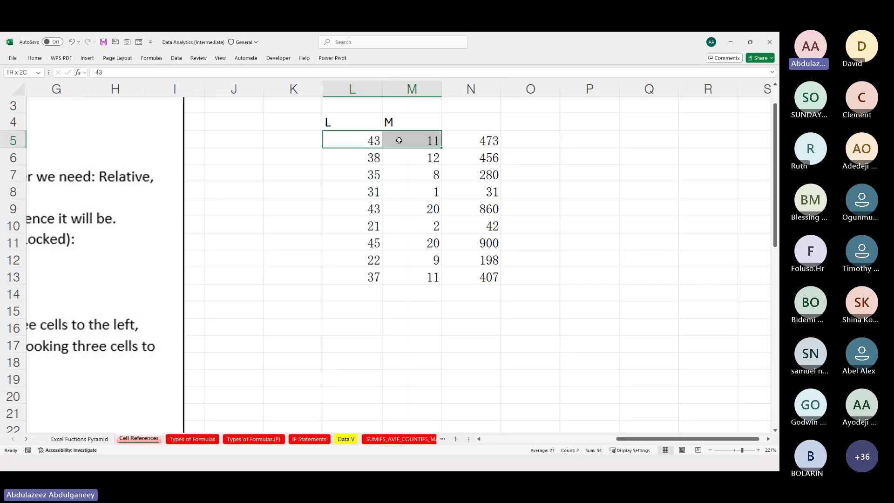
{"action": "left_click", "coordinate": [490, 139]}
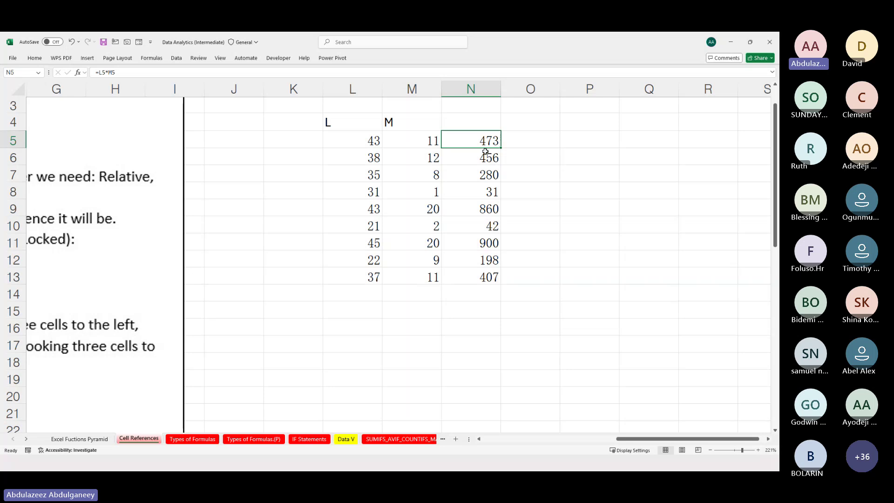
{"action": "left_click_drag", "start_coordinate": [486, 157], "coordinate": [502, 285]}
{"action": "key", "text": "Delete"}
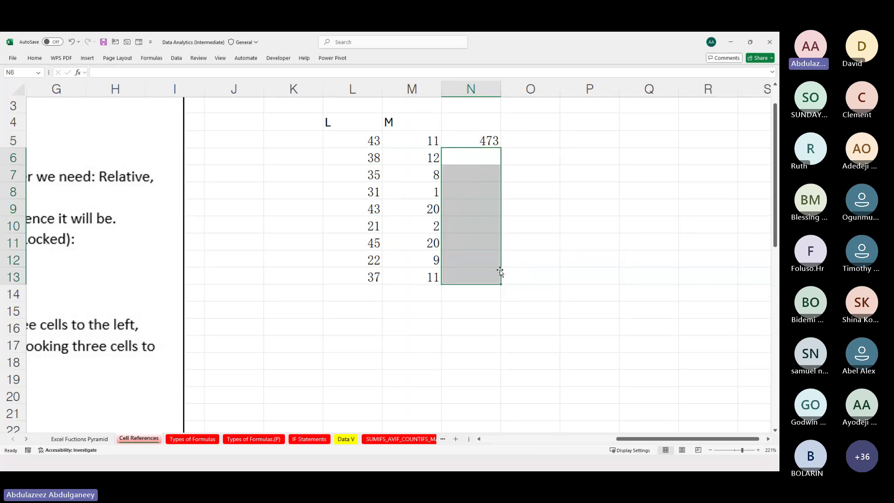
Copy the N5 formula down the column to N13 with AutoFill.
{"action": "left_click", "coordinate": [479, 139]}
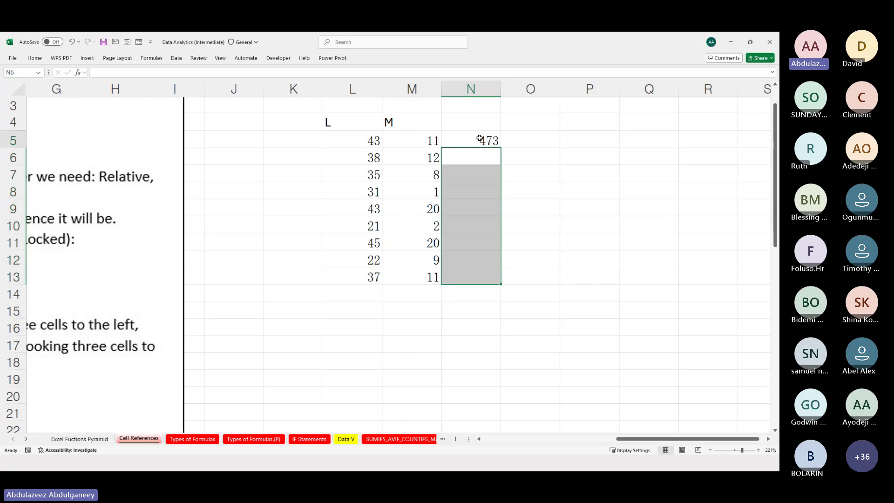
{"action": "left_click_drag", "start_coordinate": [499, 146], "coordinate": [497, 279]}
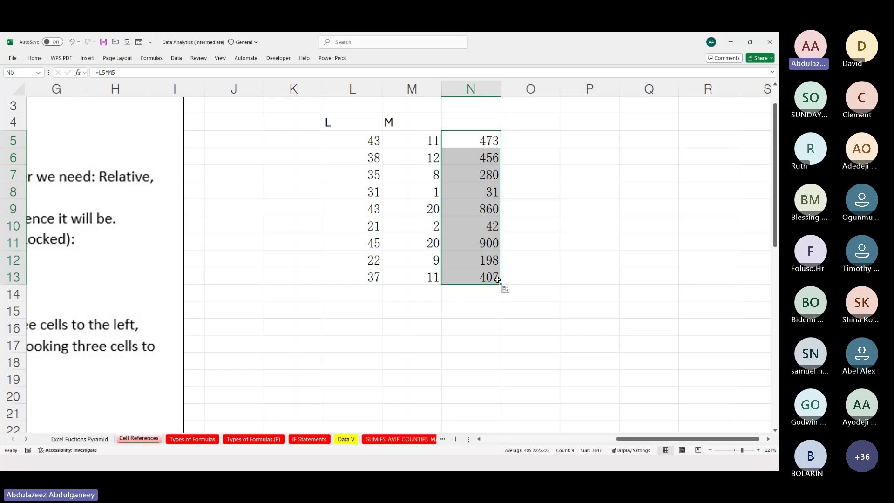
Compare the formulas in N5, N6, N7 and N13 to see how the relative references shift by row.
{"action": "left_click", "coordinate": [484, 135]}
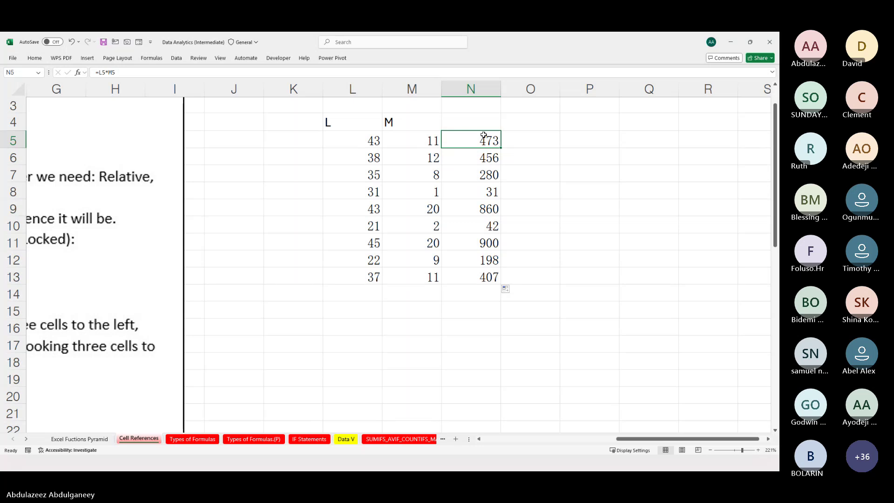
{"action": "left_click", "coordinate": [491, 158]}
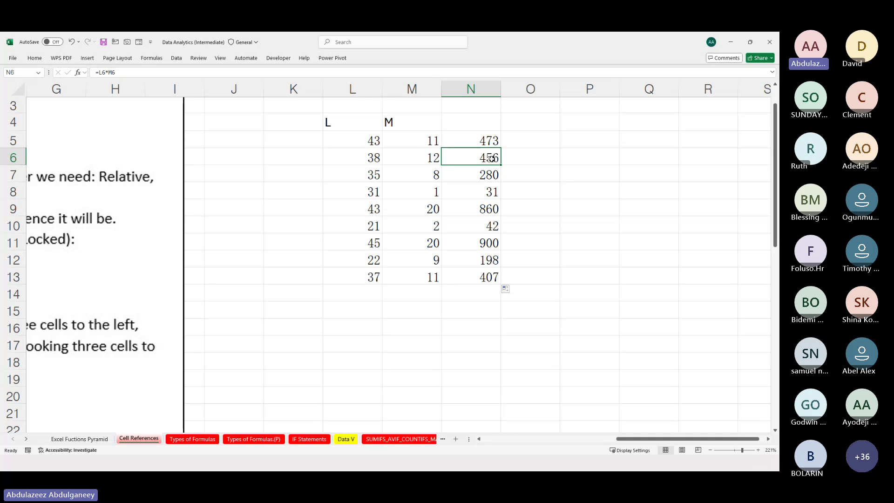
{"action": "double_click", "coordinate": [491, 159]}
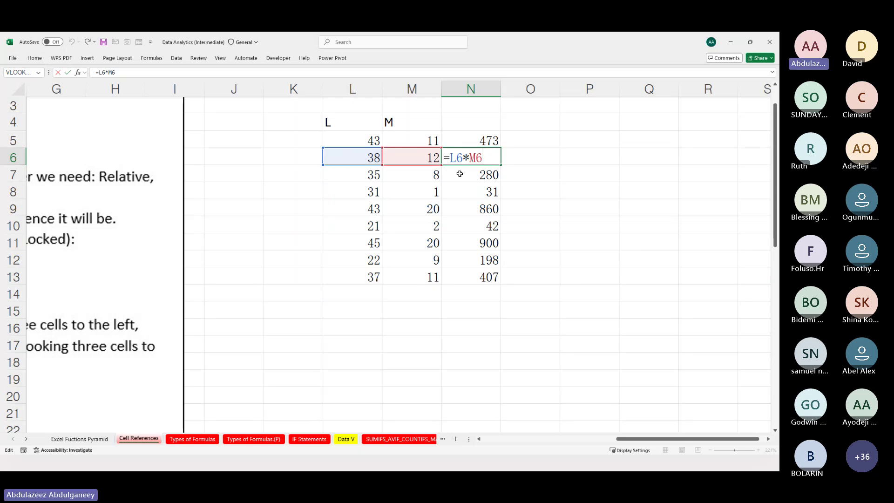
{"action": "key", "text": "ctrl+Return"}
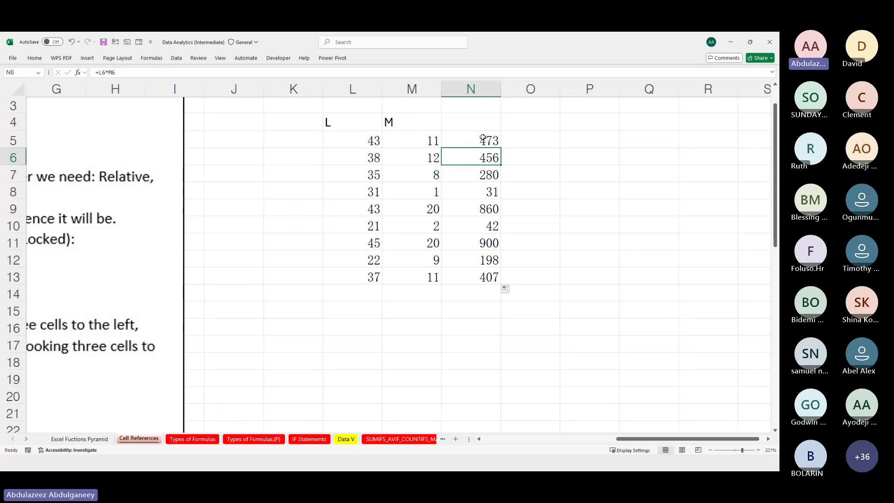
{"action": "left_click", "coordinate": [483, 139]}
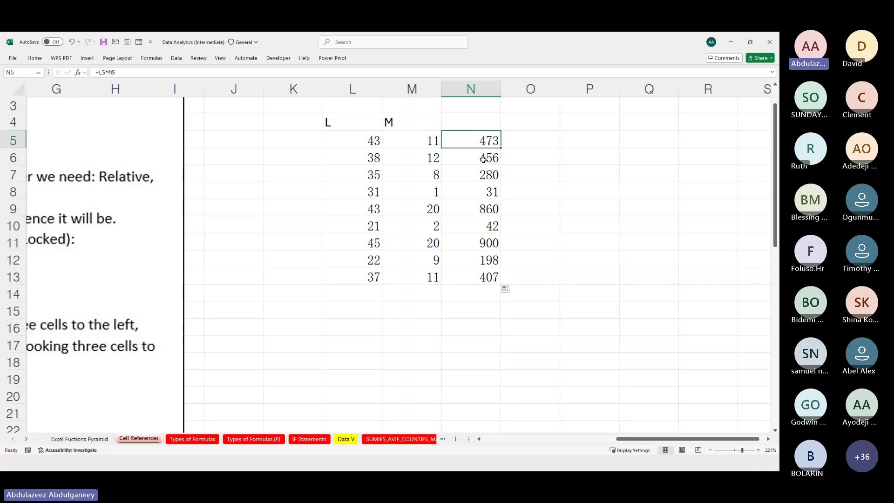
{"action": "left_click", "coordinate": [485, 180]}
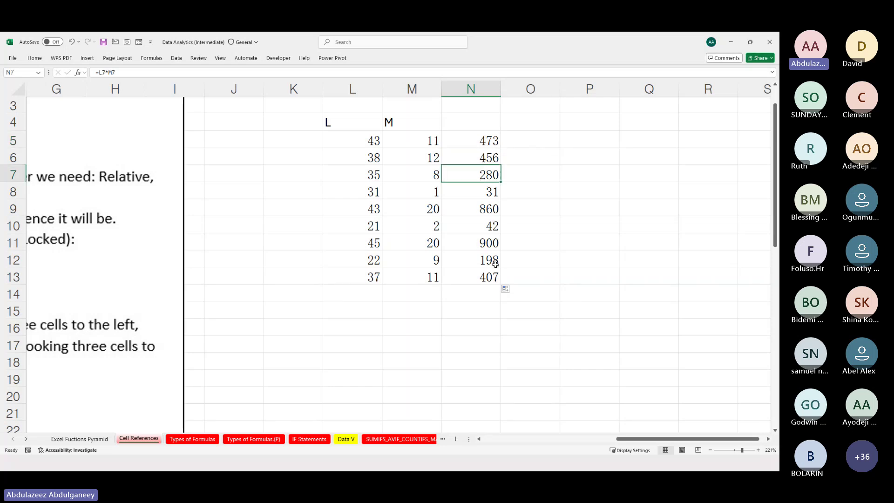
{"action": "left_click", "coordinate": [486, 278]}
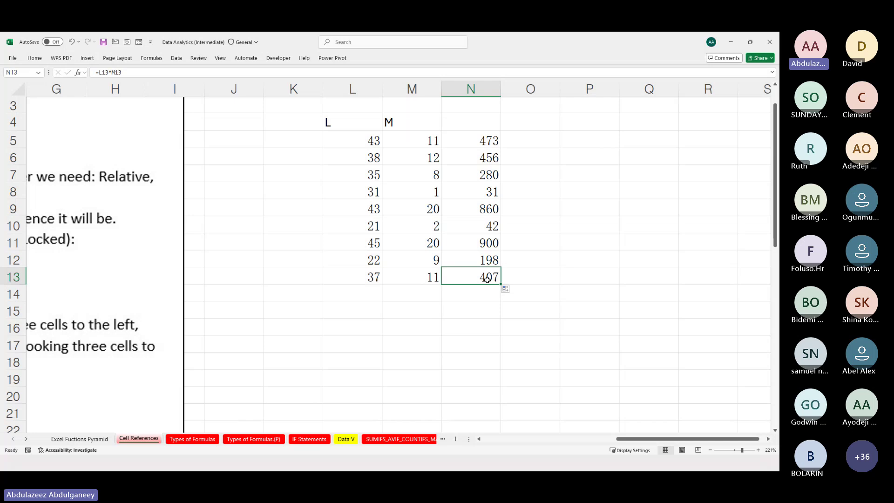
{"action": "left_click", "coordinate": [490, 144]}
{"action": "double_click", "coordinate": [490, 144]}
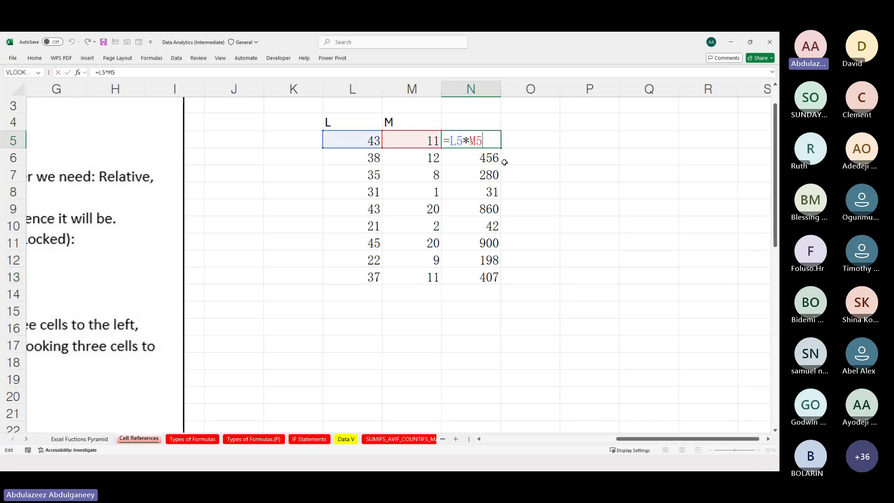
{"action": "key", "text": "ctrl+Return"}
{"action": "left_click", "coordinate": [527, 140]}
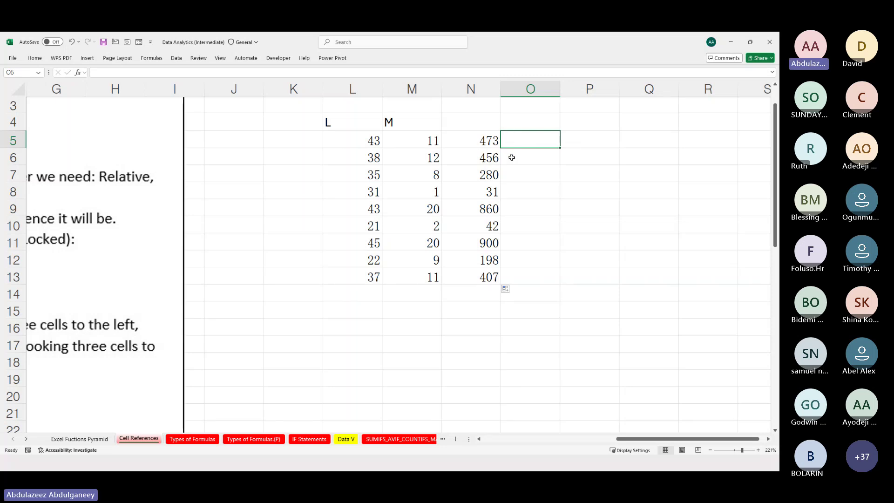
{"action": "left_click", "coordinate": [484, 137]}
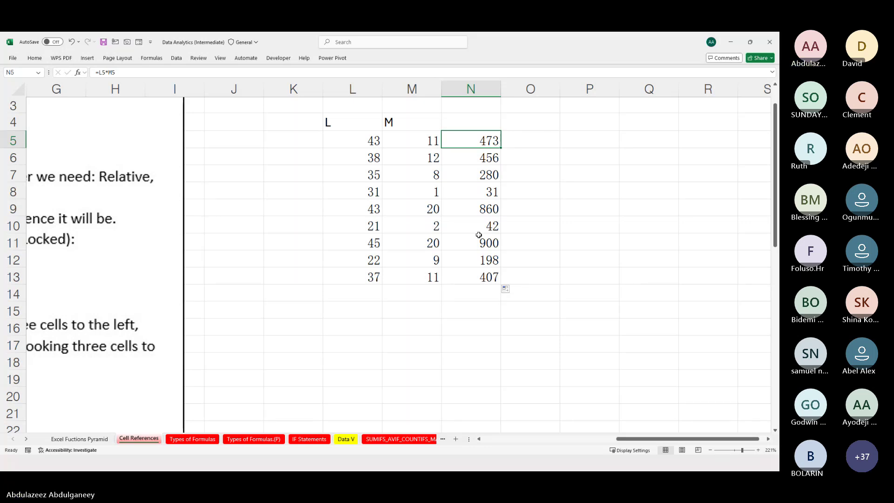
Enter the constant 5 in cell O4 and select the products in N5:N13.
{"action": "scroll", "coordinate": [479, 239], "scroll_direction": "left", "scroll_amount": 2}
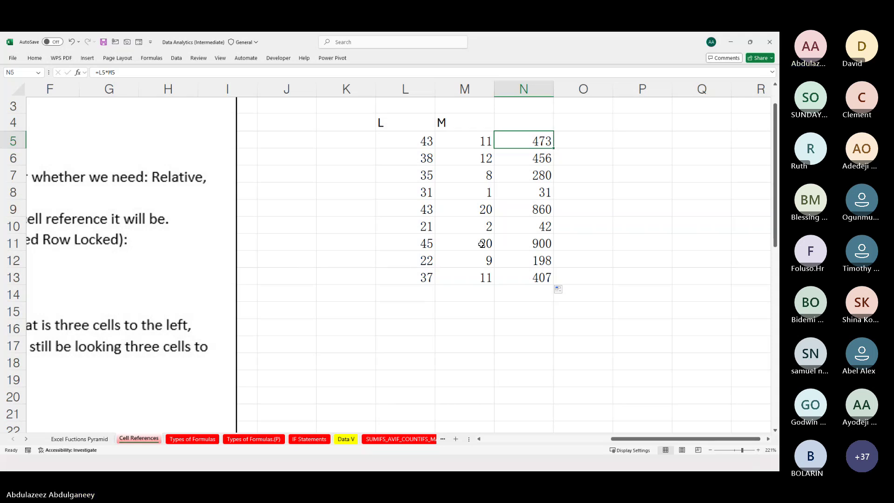
{"action": "scroll", "coordinate": [489, 209], "scroll_direction": "right", "scroll_amount": 3}
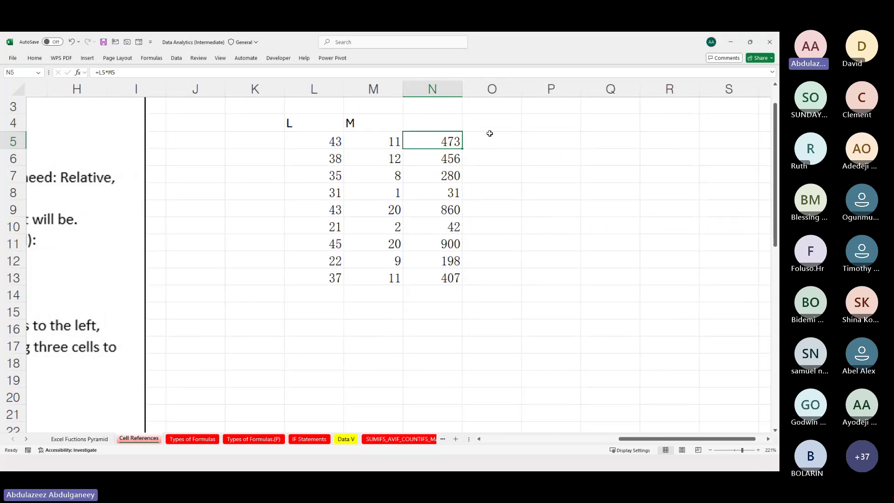
{"action": "left_click", "coordinate": [510, 121]}
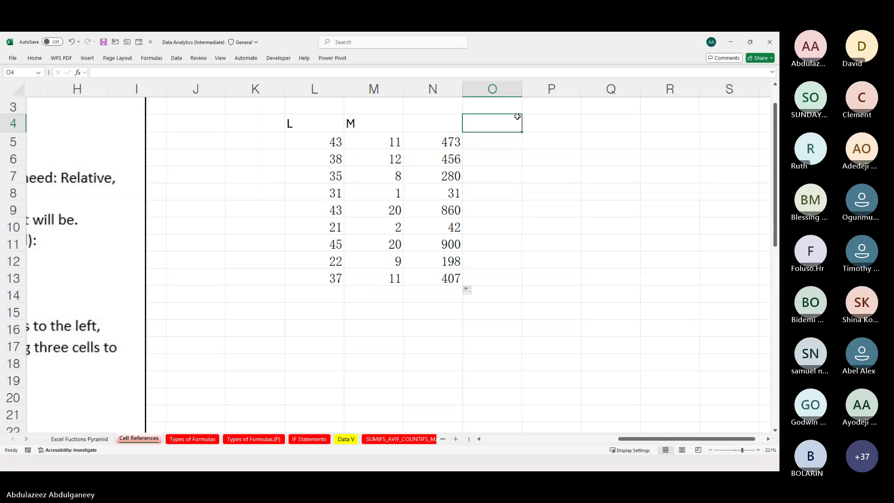
{"action": "type", "text": "5"}
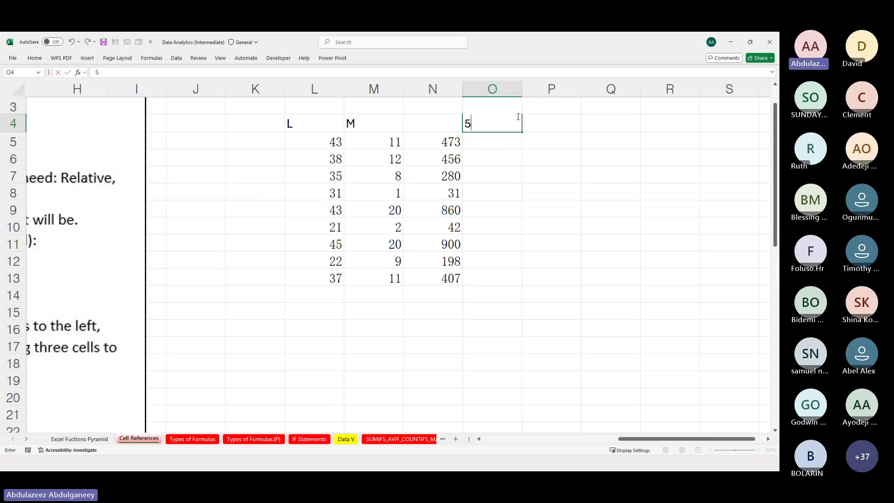
{"action": "key", "text": "Return"}
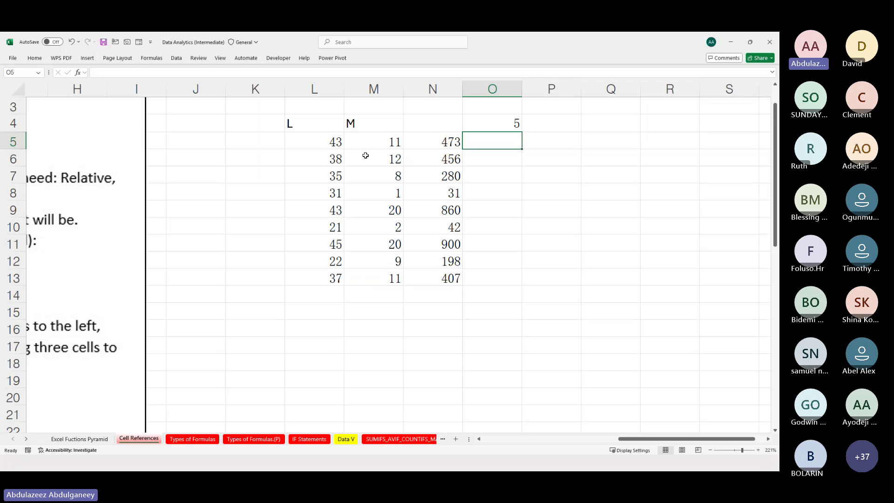
{"action": "left_click", "coordinate": [440, 142]}
{"action": "left_click_drag", "start_coordinate": [441, 143], "coordinate": [446, 280]}
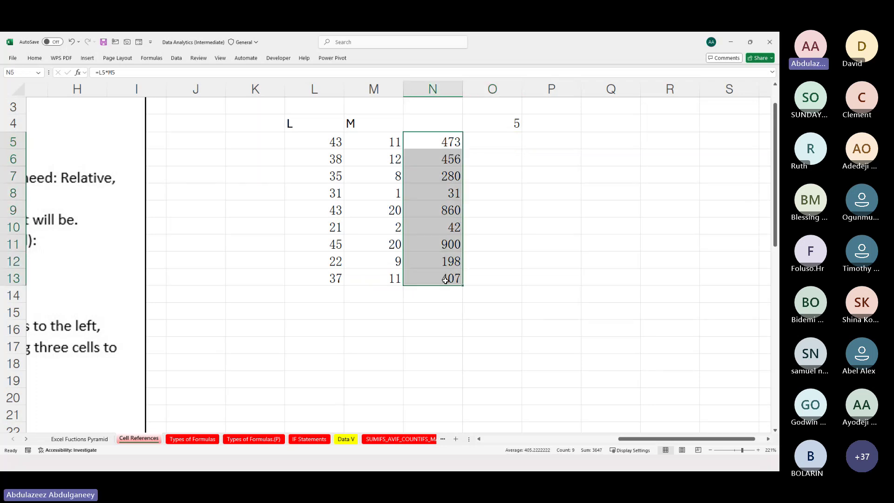
Set the ribbon to always show and fill the constant cell O4 with yellow.
{"action": "left_click", "coordinate": [505, 122]}
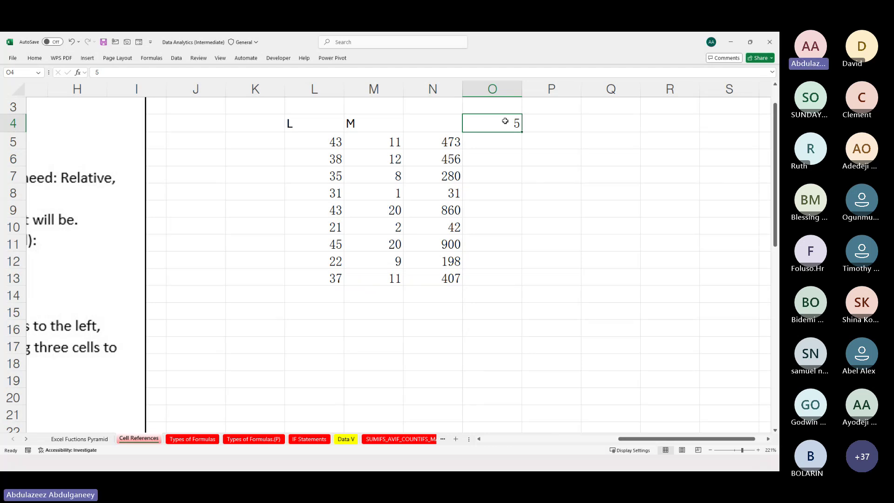
{"action": "left_click", "coordinate": [40, 61]}
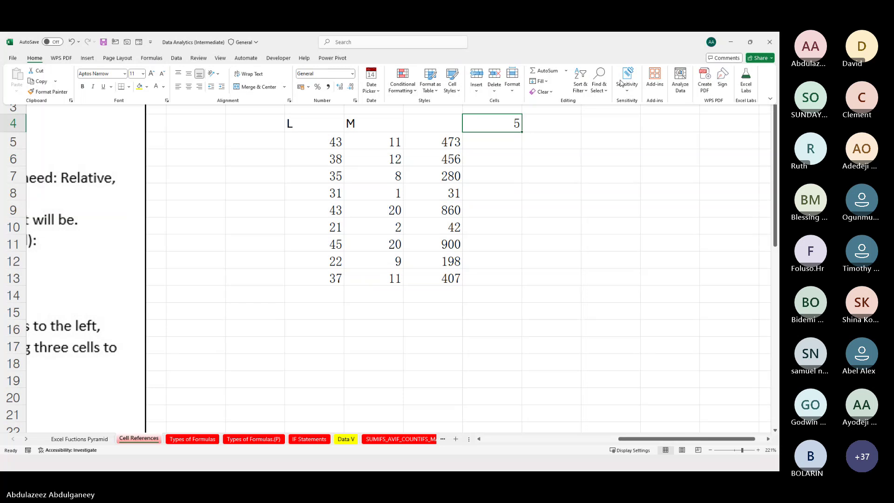
{"action": "left_click", "coordinate": [770, 98]}
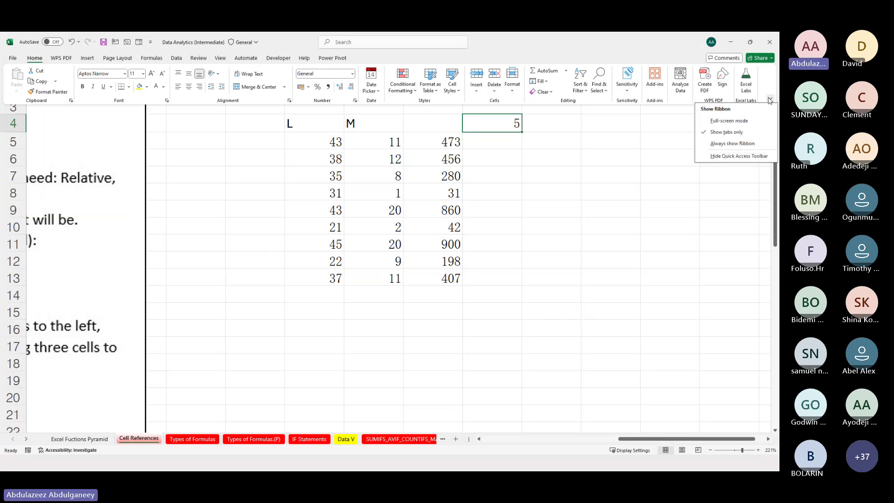
{"action": "left_click", "coordinate": [736, 143]}
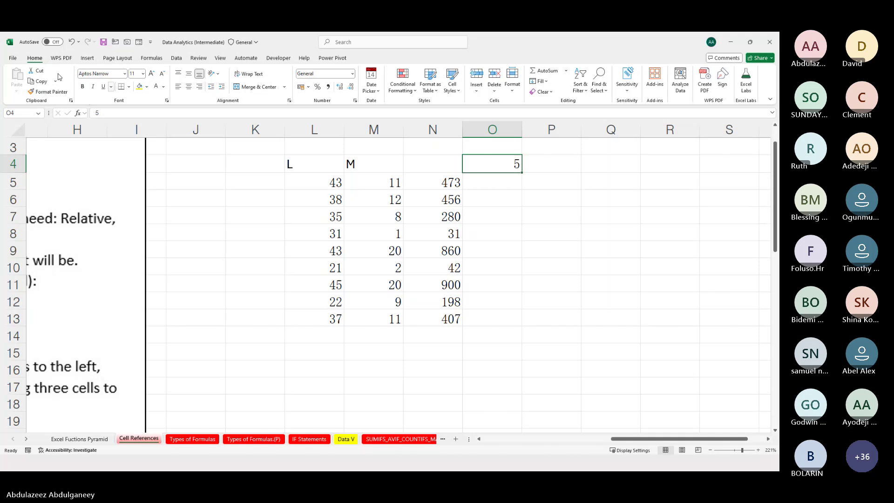
{"action": "left_click", "coordinate": [139, 87]}
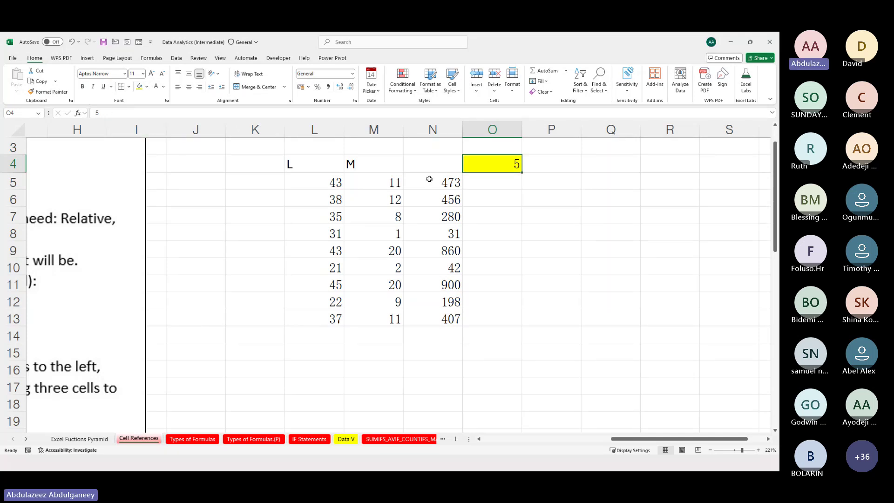
Fill the products in N5:N13 with a light green theme color.
{"action": "left_click_drag", "start_coordinate": [429, 179], "coordinate": [434, 322]}
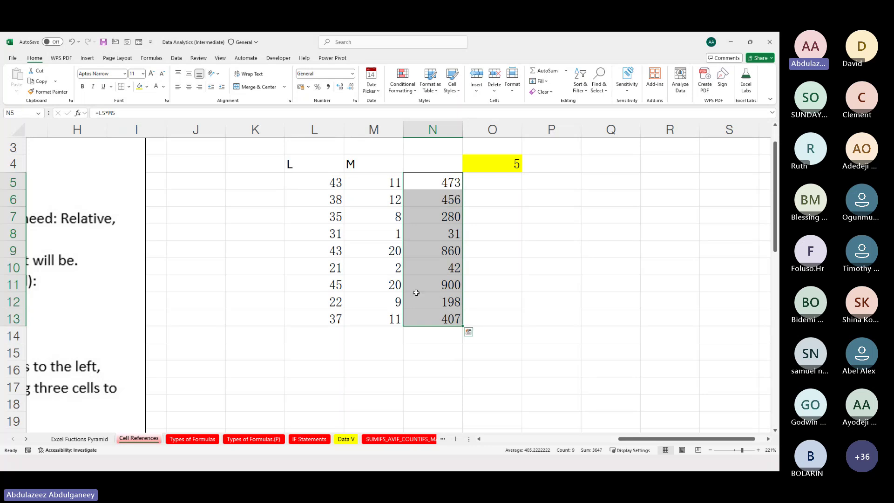
{"action": "left_click", "coordinate": [147, 87]}
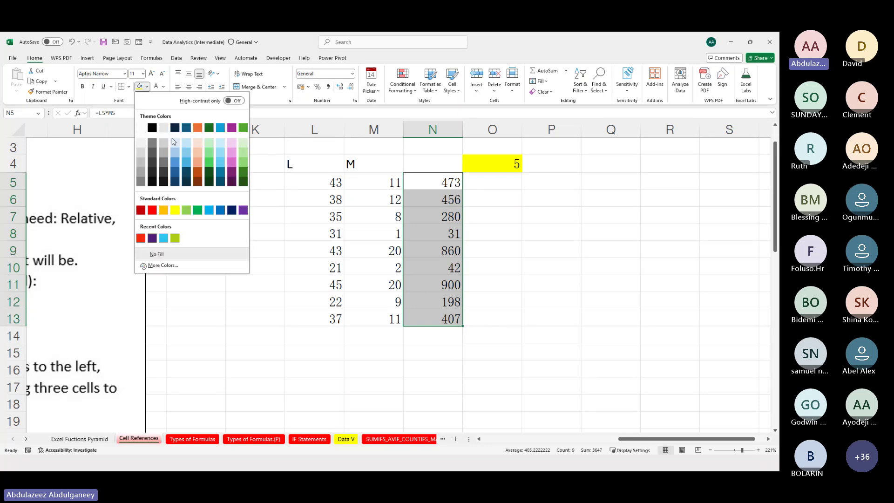
{"action": "left_click", "coordinate": [205, 164]}
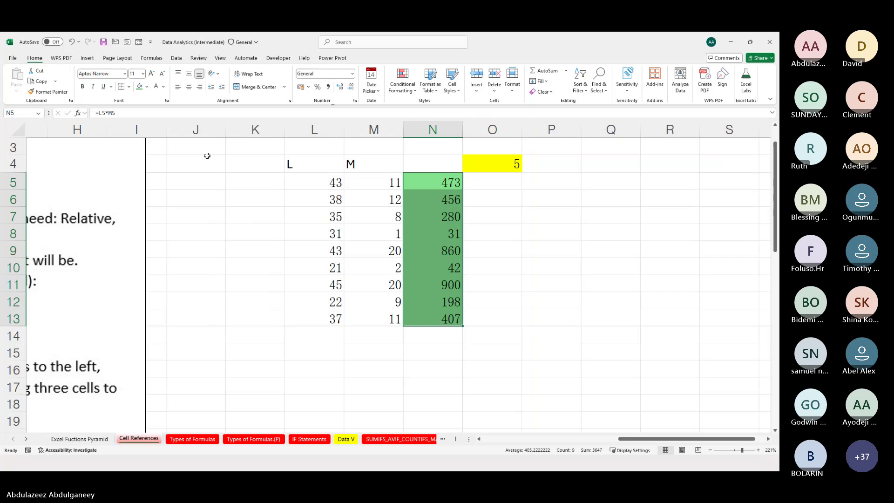
Enter =N5*O4 in P5 with relative references and copy the formula down to P13 with AutoFill.
{"action": "left_click", "coordinate": [516, 178]}
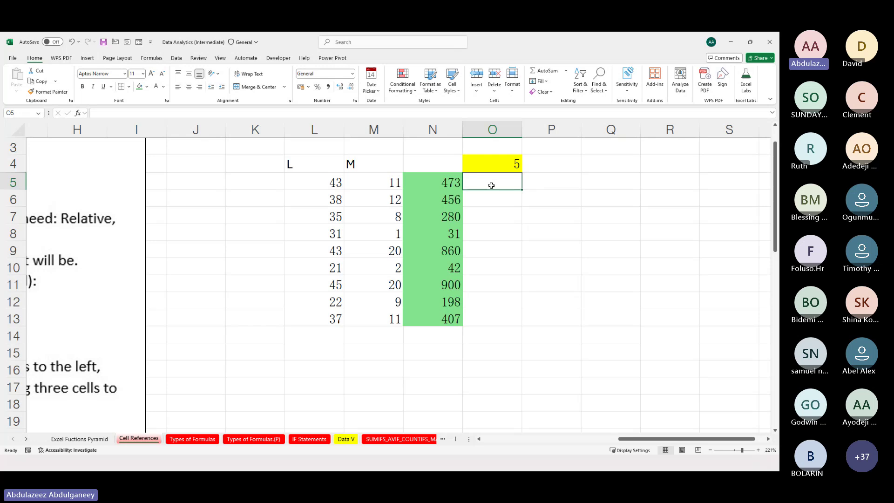
{"action": "left_click", "coordinate": [437, 183]}
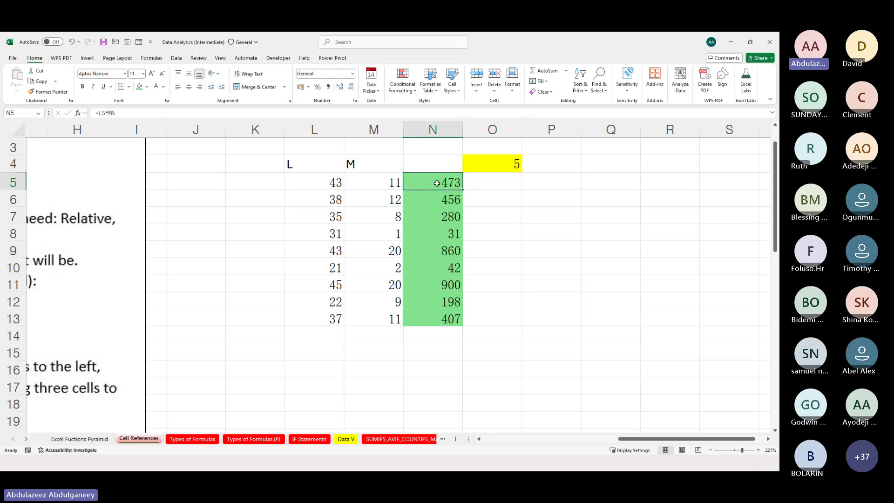
{"action": "left_click", "coordinate": [547, 181]}
{"action": "type", "text": "="}
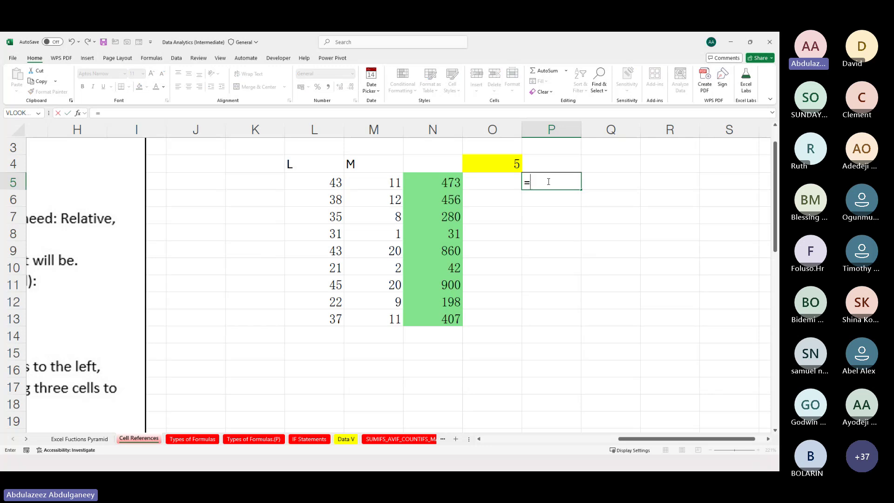
{"action": "left_click", "coordinate": [448, 183]}
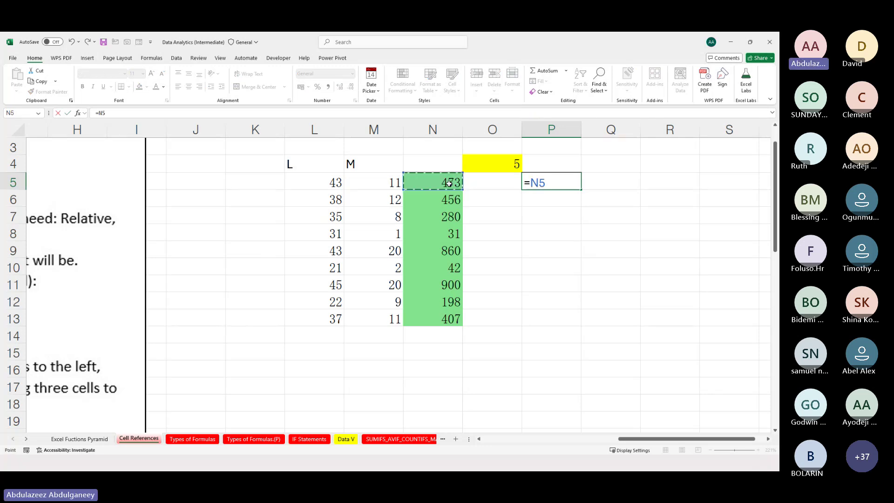
{"action": "type", "text": "*"}
{"action": "left_click", "coordinate": [501, 163]}
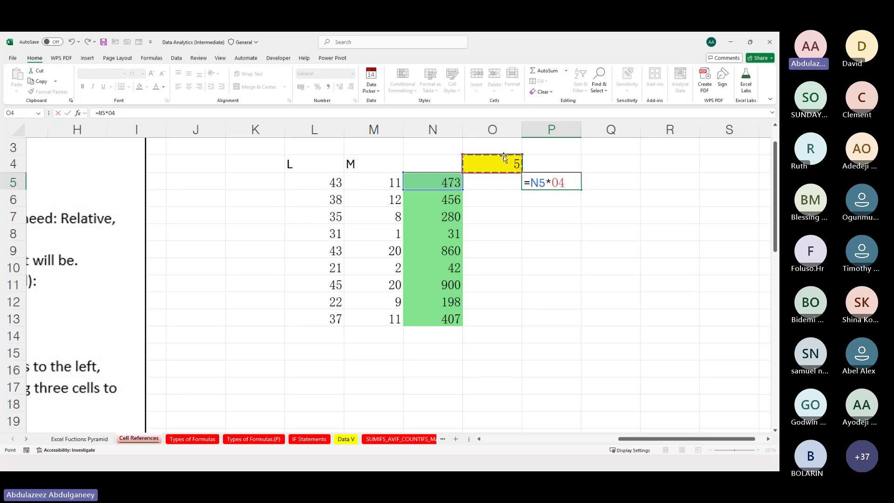
{"action": "key", "text": "ctrl+Return"}
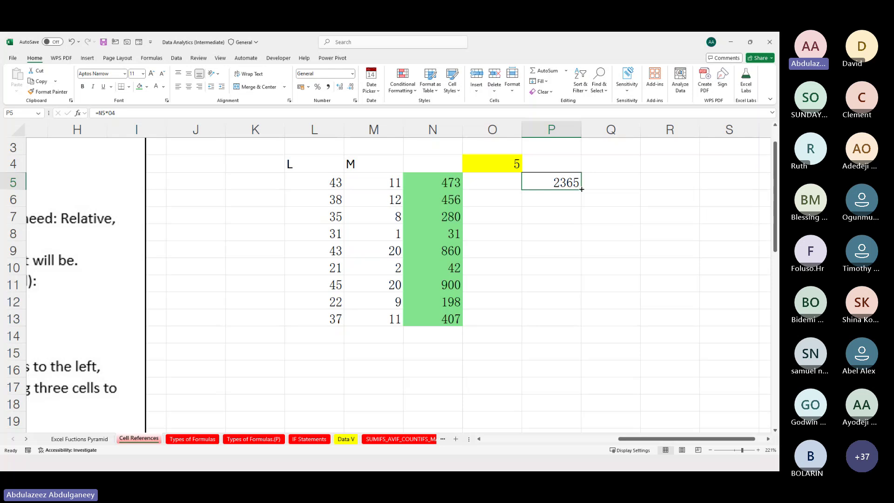
{"action": "left_click_drag", "start_coordinate": [581, 189], "coordinate": [570, 321]}
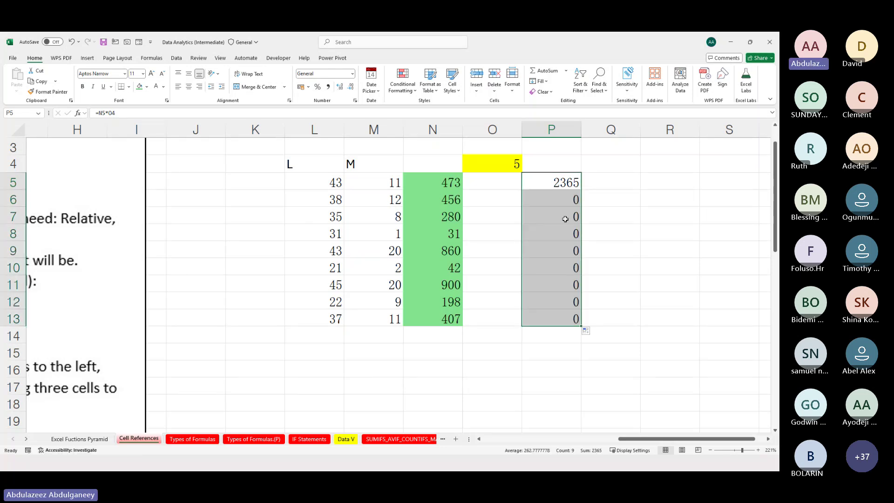
Examine the references in P6 and P7 and compare them with the products in N5:N13 and the constant in O4.
{"action": "left_click", "coordinate": [562, 200]}
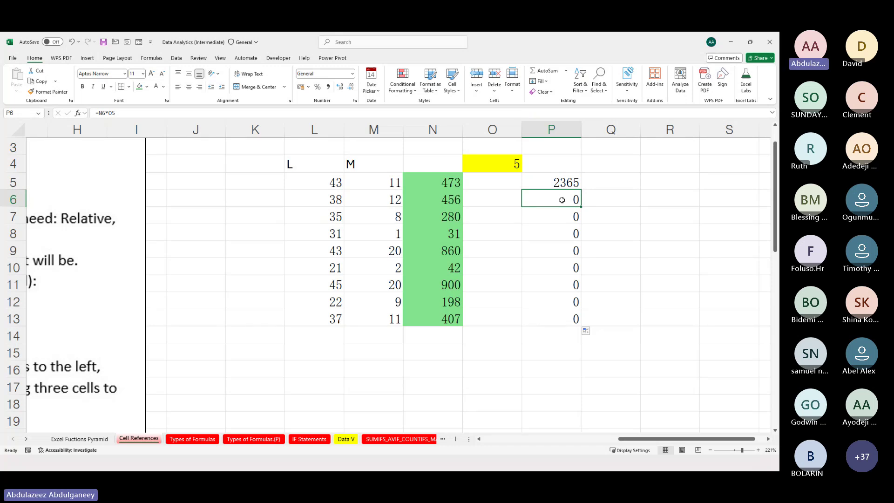
{"action": "double_click", "coordinate": [562, 200]}
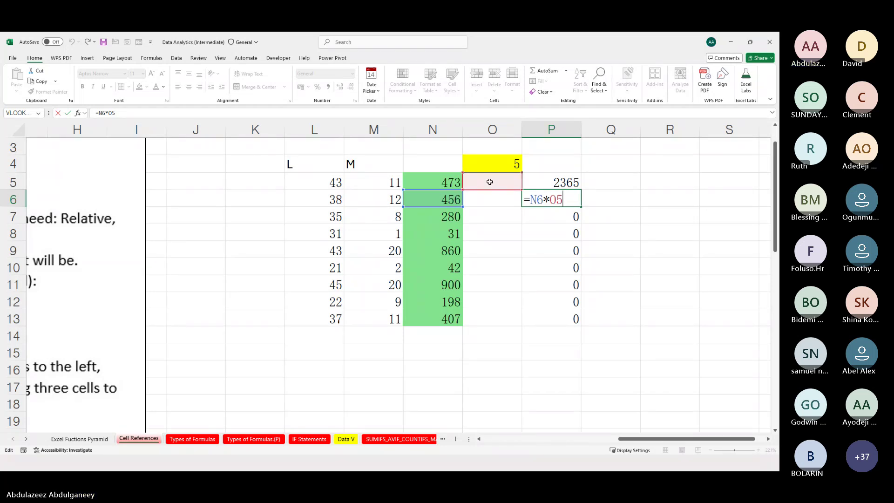
{"action": "key", "text": "Escape"}
{"action": "key", "text": "ctrl+Return"}
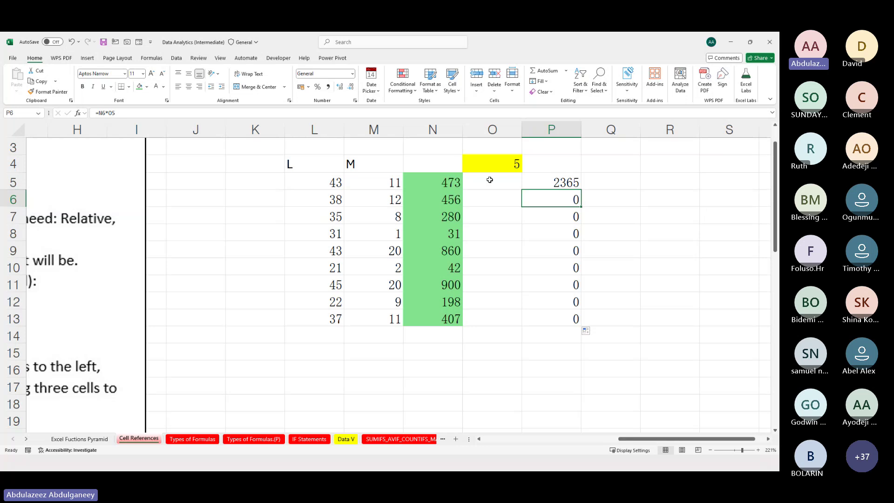
{"action": "key", "text": "Down"}
{"action": "key", "text": "F2"}
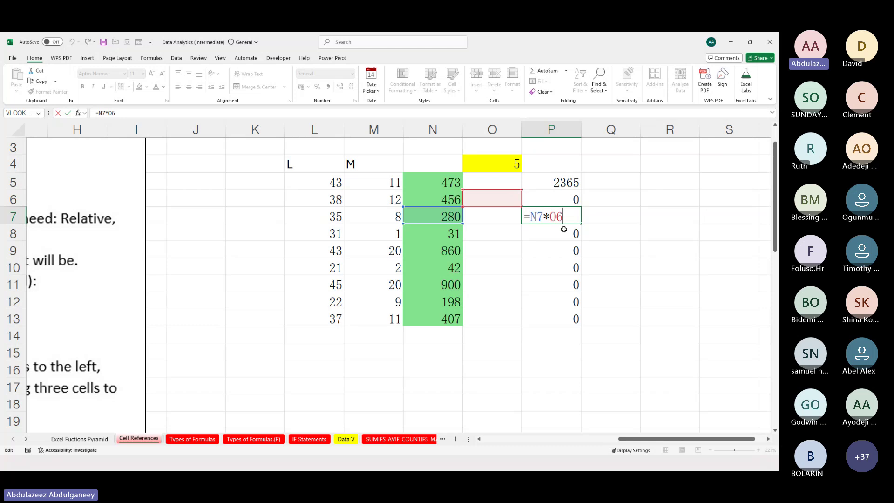
{"action": "key", "text": "Escape"}
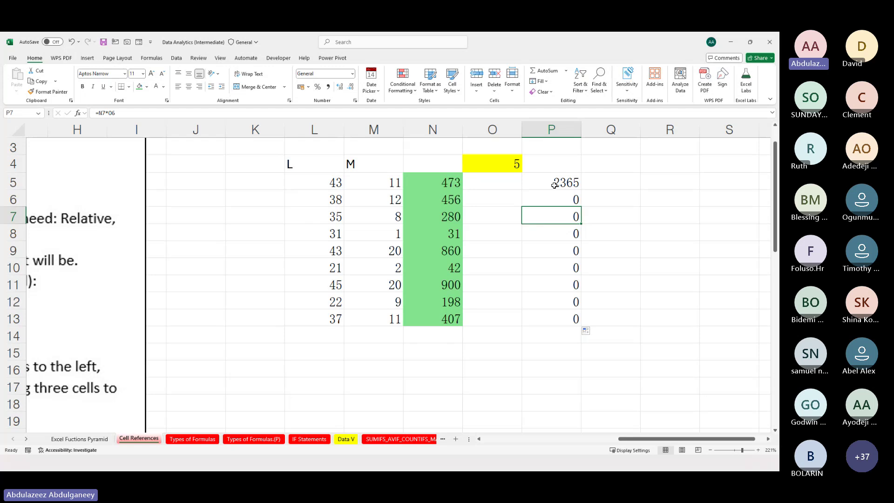
{"action": "left_click", "coordinate": [451, 182]}
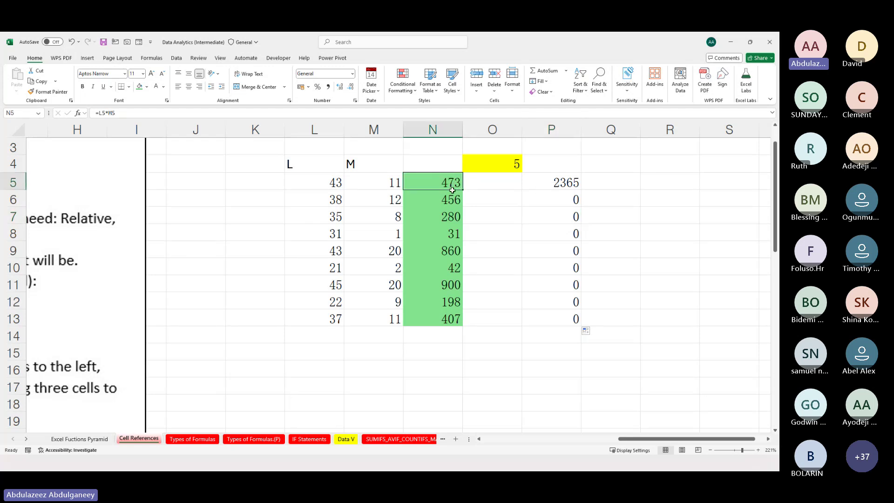
{"action": "left_click_drag", "start_coordinate": [452, 190], "coordinate": [445, 317]}
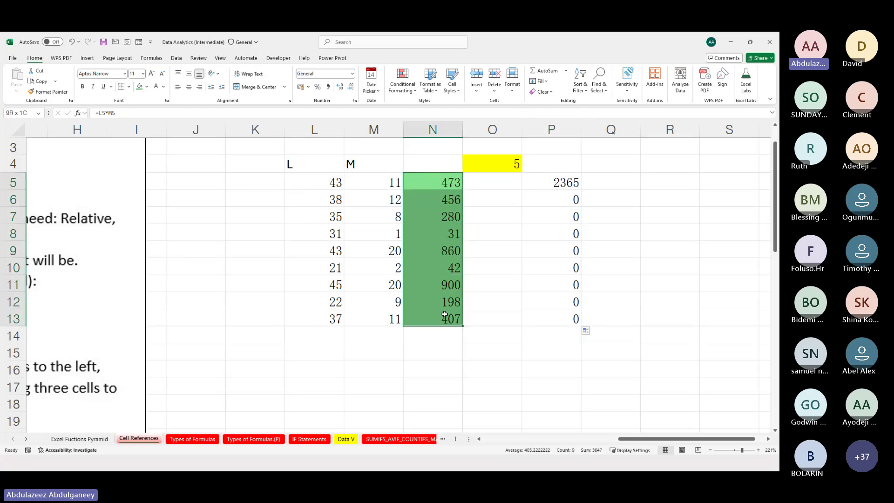
{"action": "left_click", "coordinate": [502, 158]}
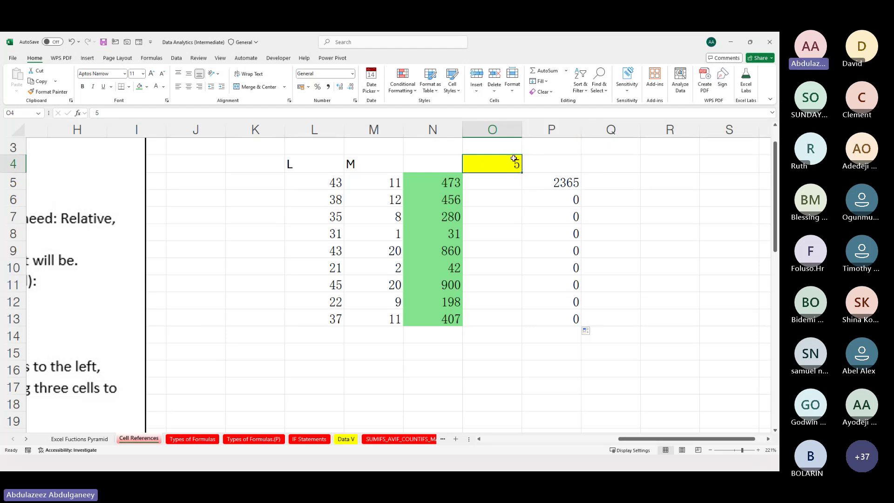
Replace the P5 formula with =N5*$O$4, using an absolute reference to the constant, and copy it down to P13.
{"action": "left_click", "coordinate": [570, 178]}
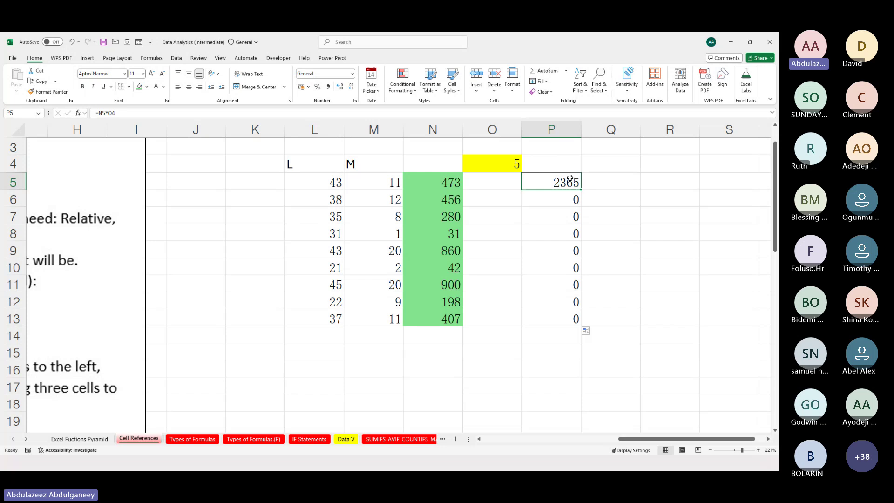
{"action": "key", "text": "Delete"}
{"action": "type", "text": "="}
{"action": "left_click", "coordinate": [440, 182]}
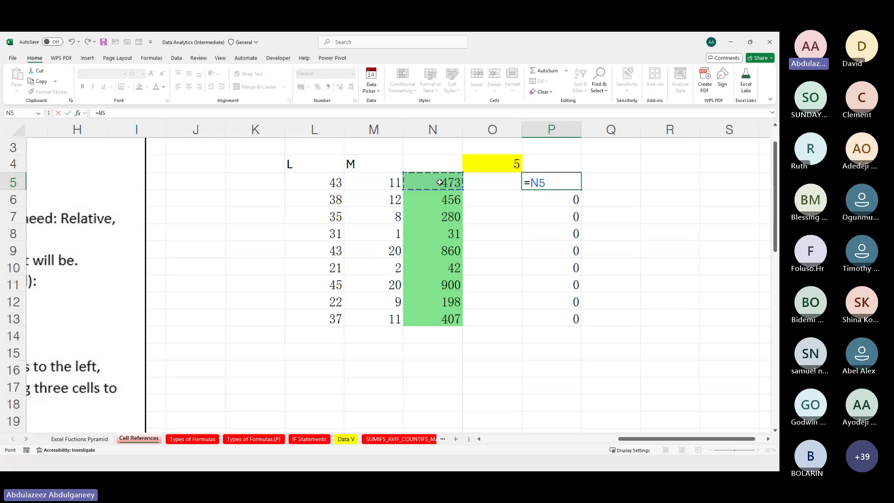
{"action": "type", "text": "*"}
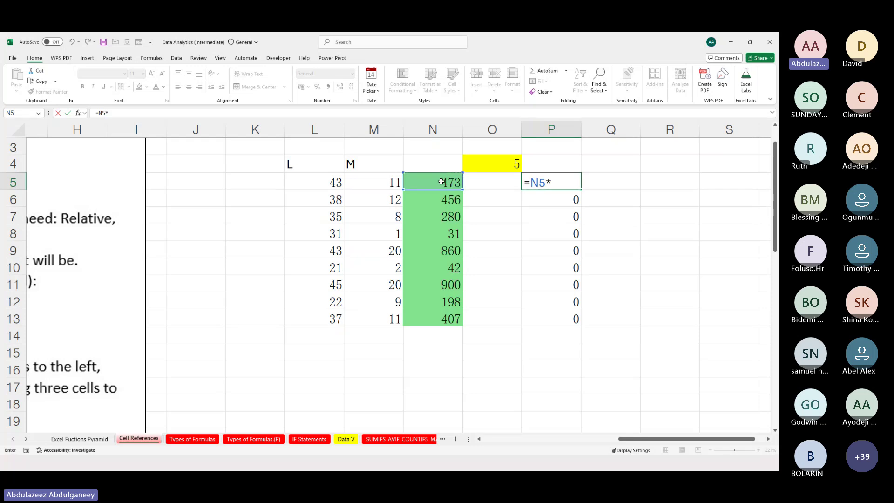
{"action": "left_click", "coordinate": [494, 162]}
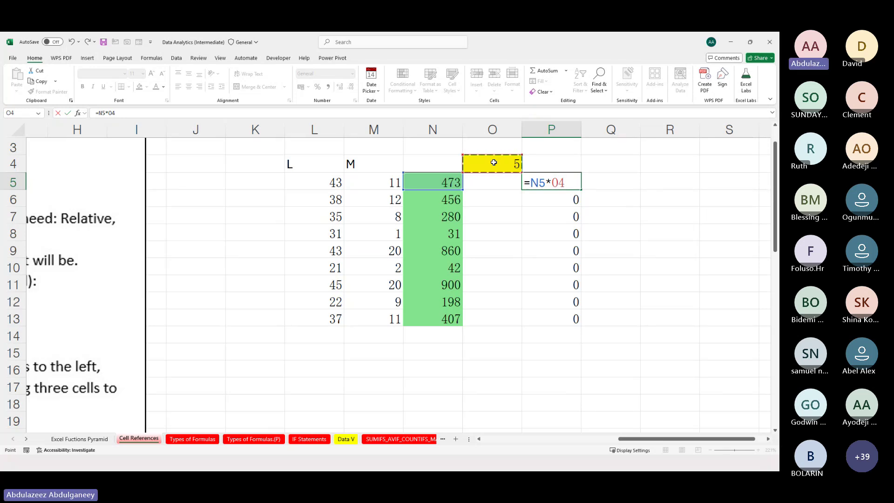
{"action": "key", "text": "F4"}
{"action": "key", "text": "ctrl+Return"}
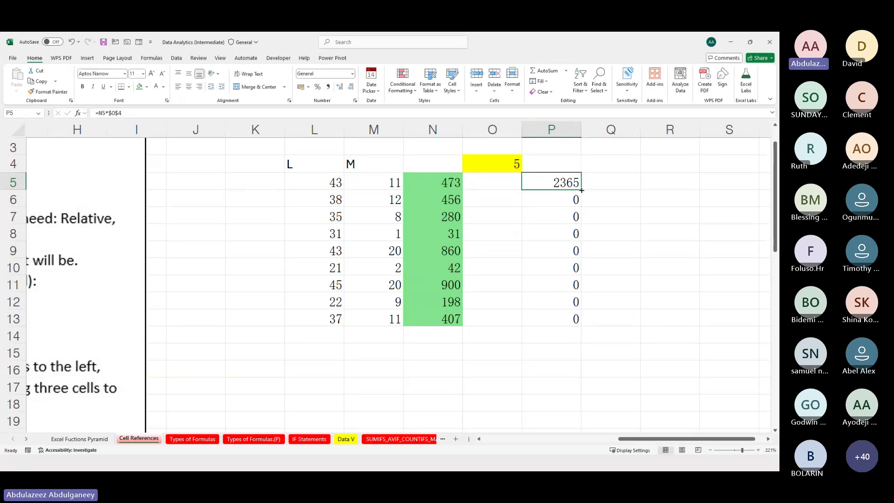
{"action": "left_click_drag", "start_coordinate": [582, 190], "coordinate": [588, 320]}
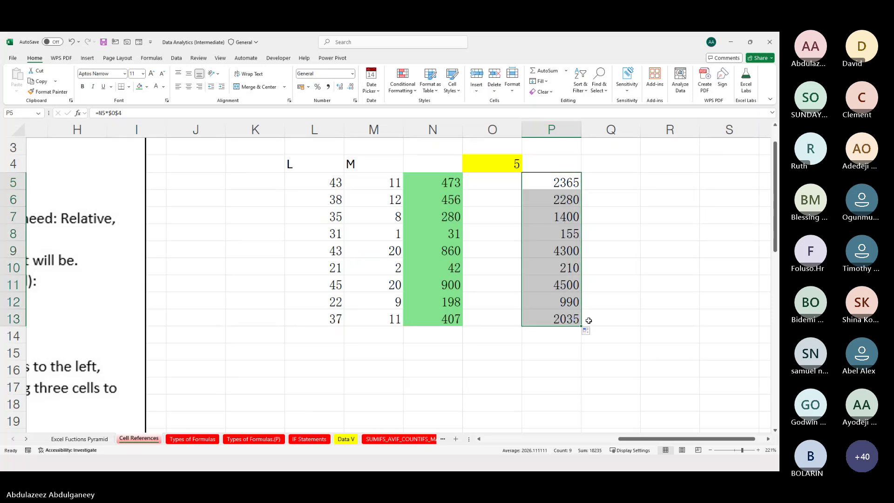
Examine the formula in P6 to see which cells its relative and absolute references point to.
{"action": "left_click", "coordinate": [560, 196]}
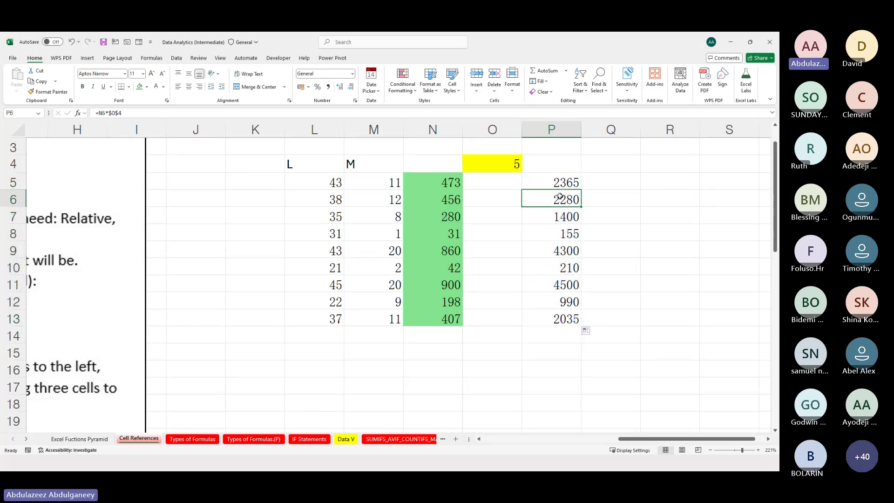
{"action": "double_click", "coordinate": [560, 197]}
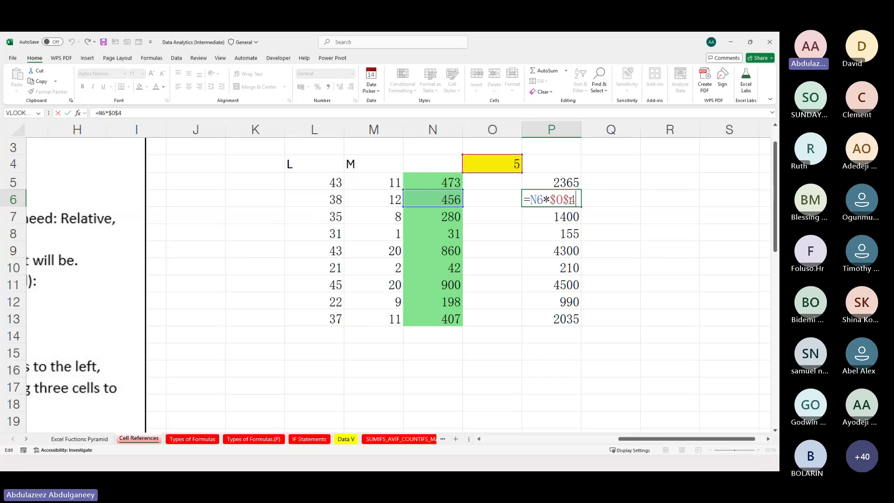
{"action": "key", "text": "ctrl+Return"}
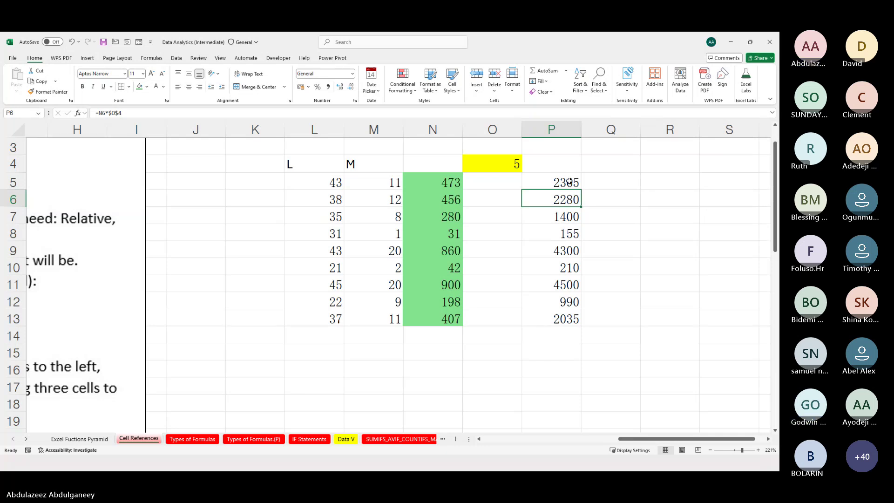
Clear the formulas from P5:P13 and select the first product in N5.
{"action": "left_click_drag", "start_coordinate": [568, 181], "coordinate": [568, 315]}
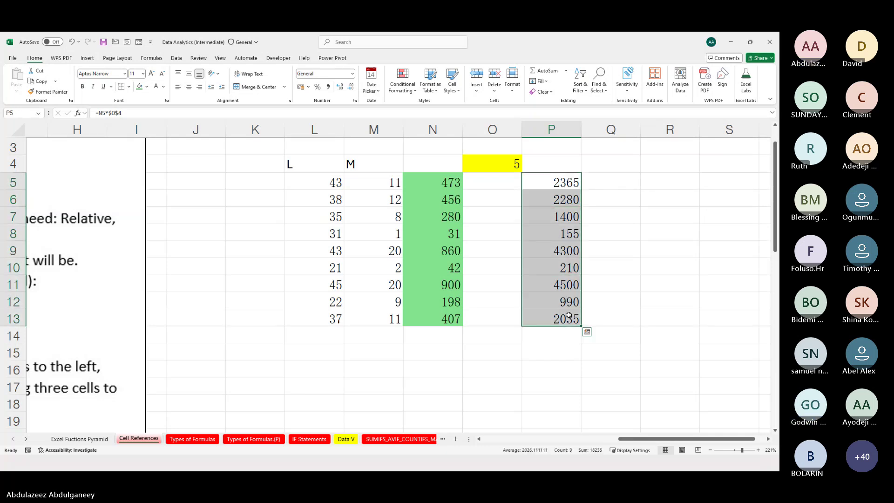
{"action": "key", "text": "Delete"}
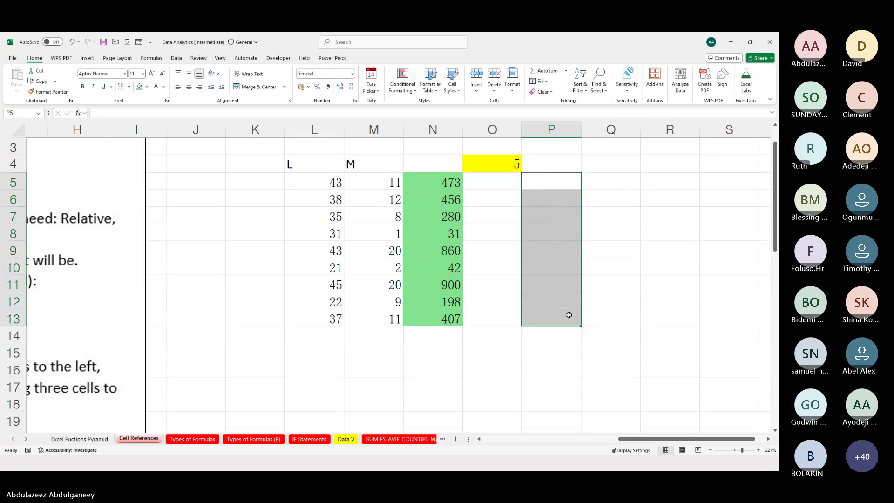
{"action": "left_click", "coordinate": [445, 183]}
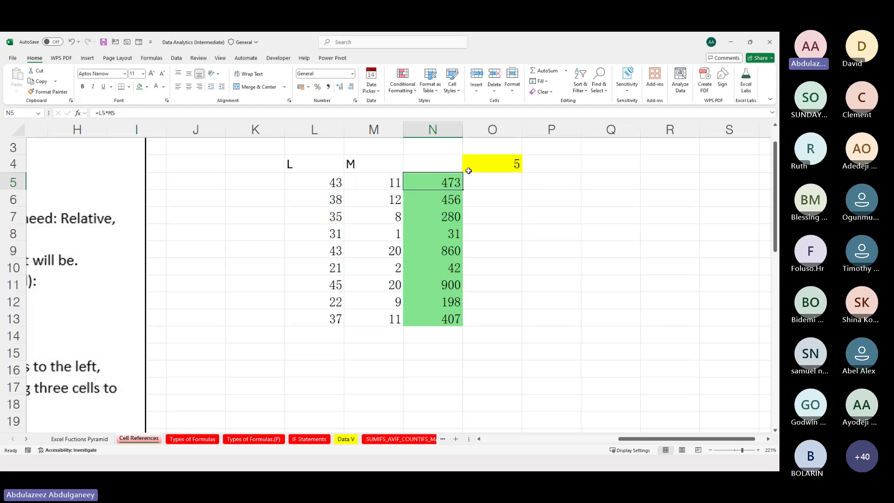
Enter =N5*O4 in P5 with relative references to the product and the constant, and copy it down to P13.
{"action": "left_click", "coordinate": [482, 166]}
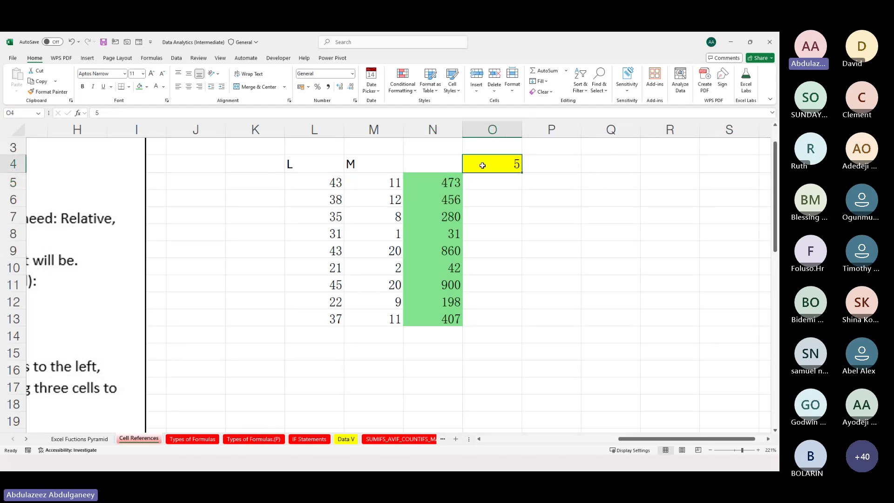
{"action": "left_click", "coordinate": [450, 198]}
{"action": "left_click", "coordinate": [489, 165]}
{"action": "left_click", "coordinate": [552, 181]}
{"action": "type", "text": "="}
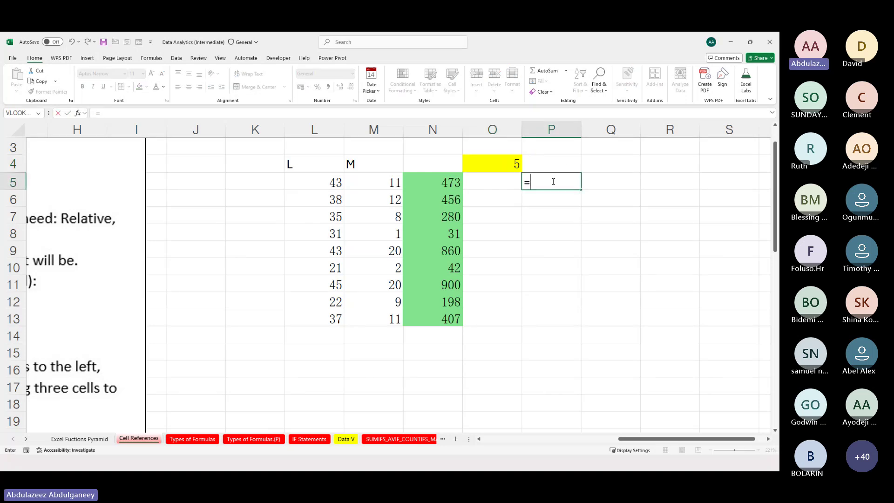
{"action": "left_click", "coordinate": [441, 183]}
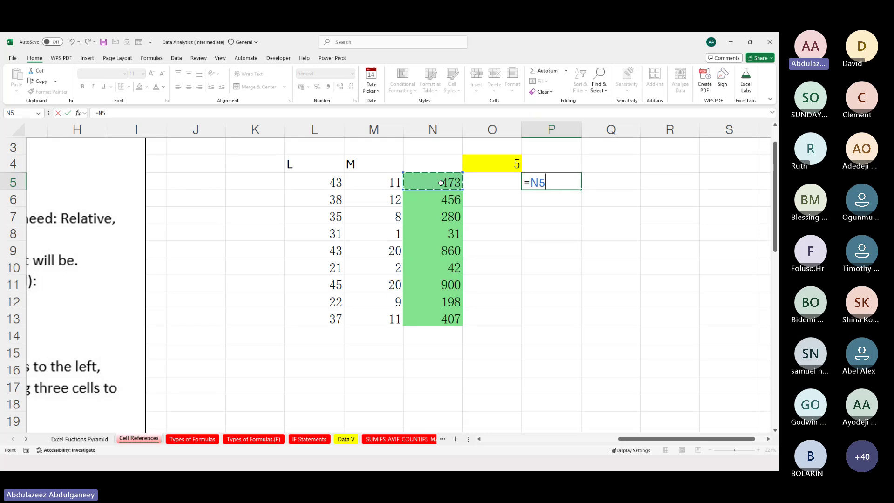
{"action": "type", "text": "*"}
{"action": "left_click", "coordinate": [498, 163]}
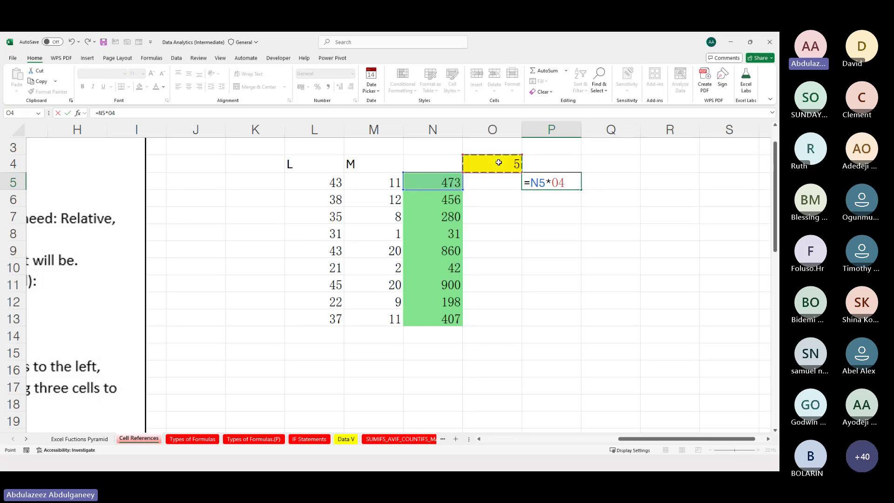
{"action": "key", "text": "ctrl+Return"}
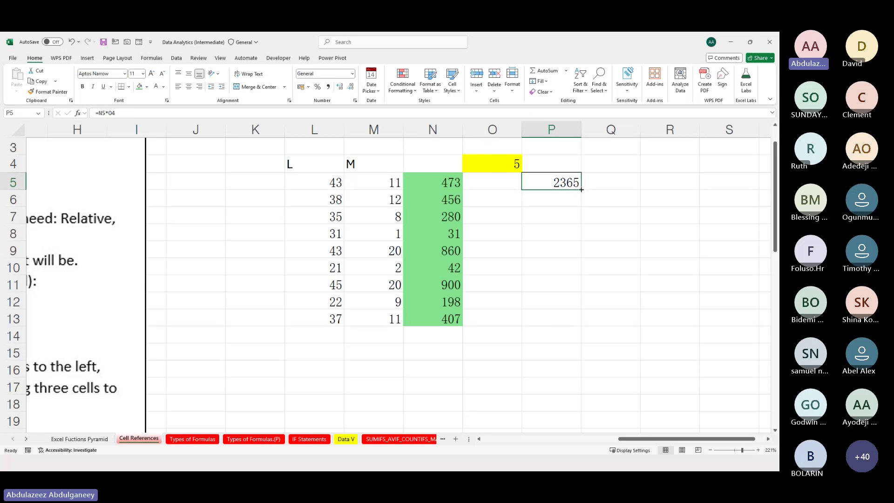
{"action": "left_click_drag", "start_coordinate": [581, 190], "coordinate": [567, 321]}
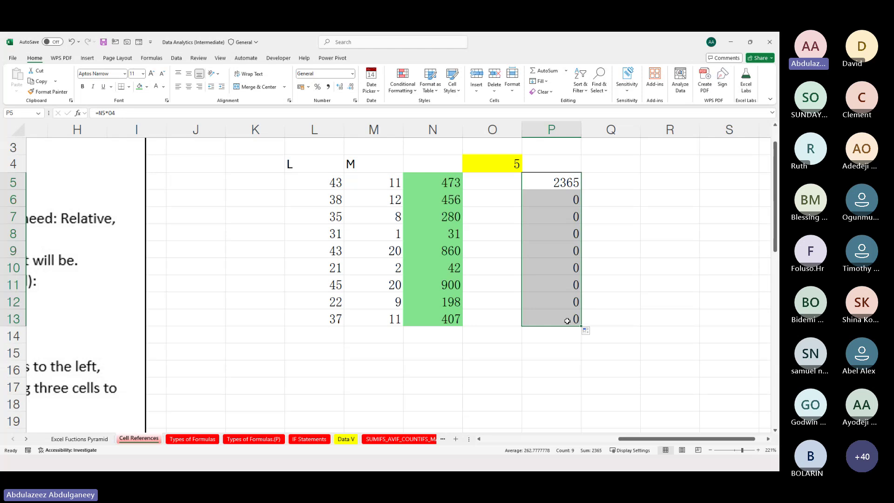
Examine the formulas in P6 and P7 to see which cells their copied relative references point to.
{"action": "left_click", "coordinate": [545, 196]}
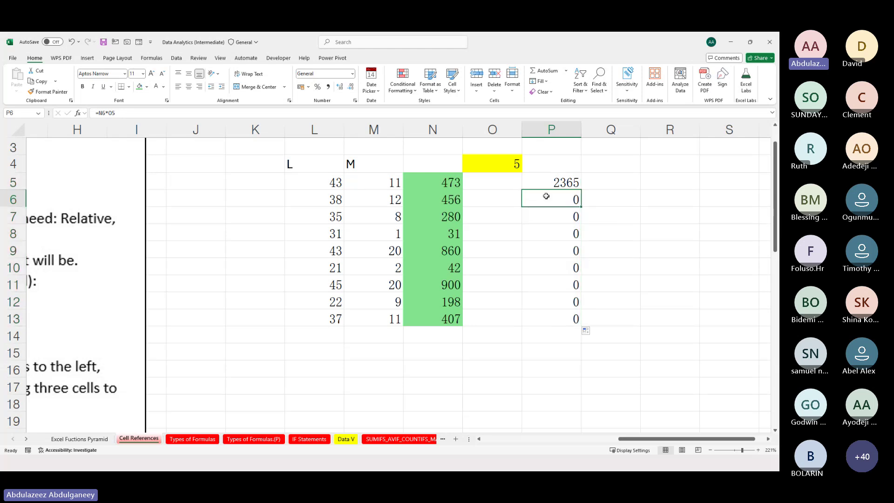
{"action": "double_click", "coordinate": [546, 196]}
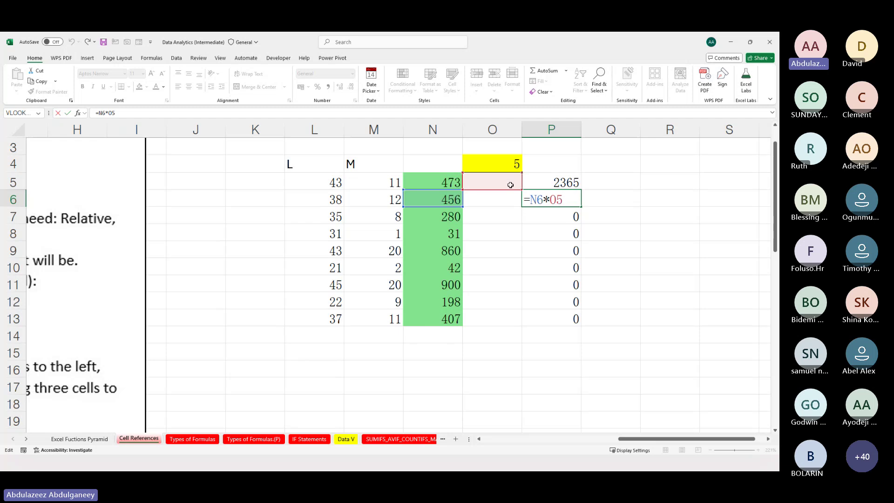
{"action": "key", "text": "Escape"}
{"action": "key", "text": "ctrl+Return"}
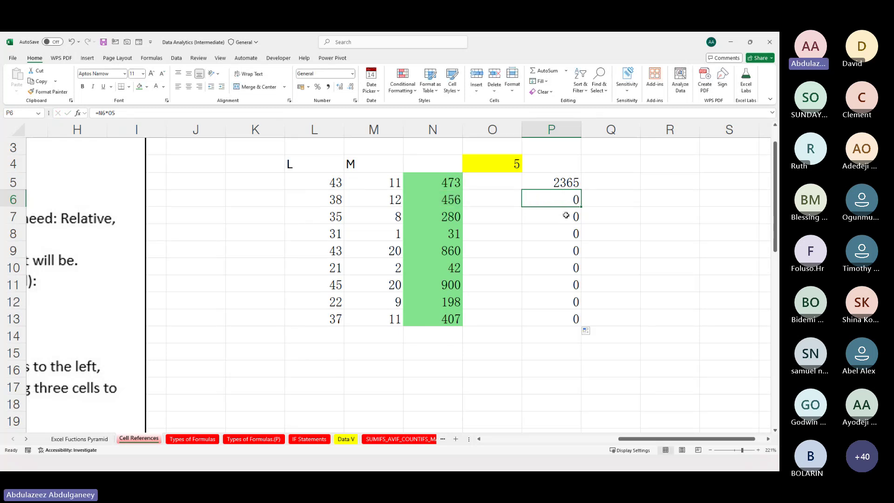
{"action": "left_click", "coordinate": [565, 215]}
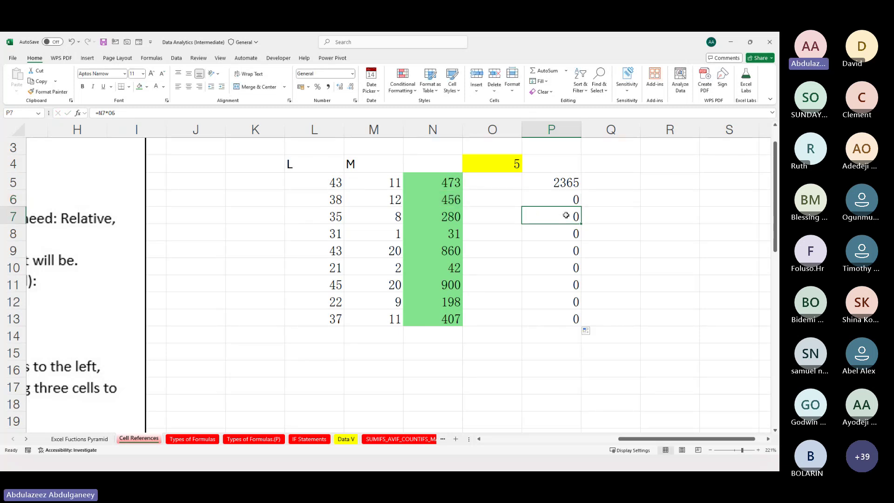
{"action": "double_click", "coordinate": [565, 215]}
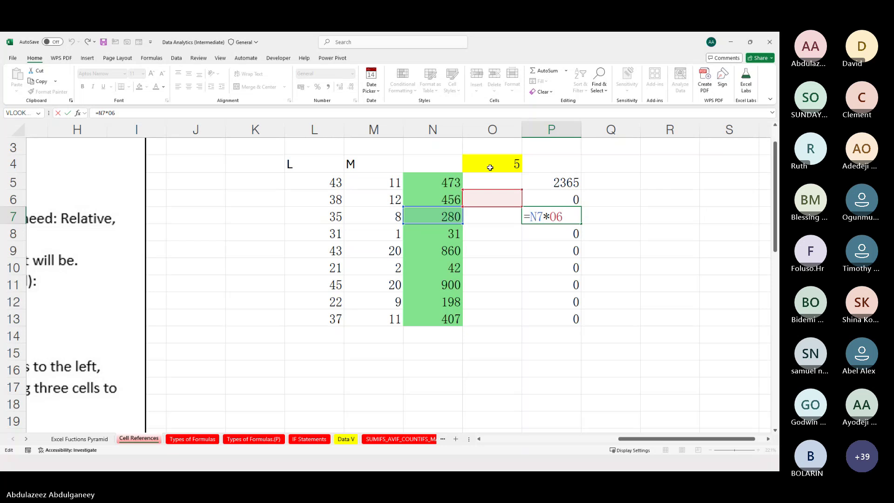
{"action": "key", "text": "Escape"}
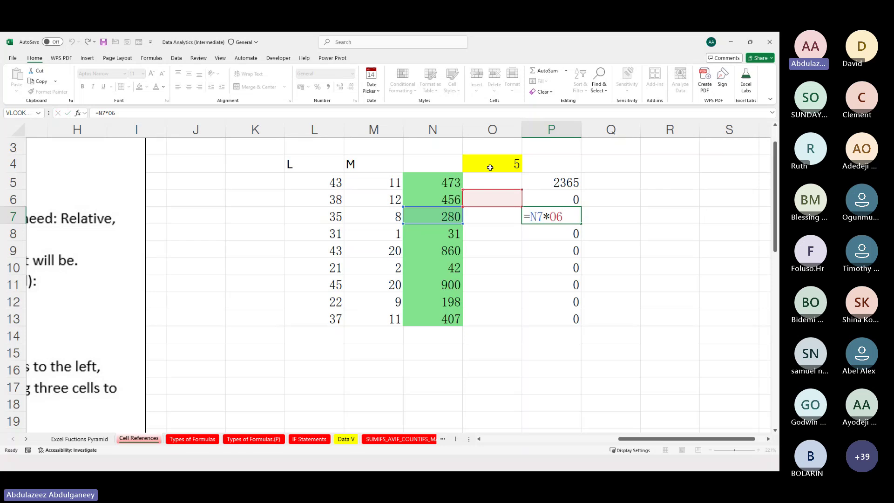
Replace the P5 formula with =N5*$O$4, locking the constant as an absolute reference, and fill it down to P13.
{"action": "left_click", "coordinate": [565, 182]}
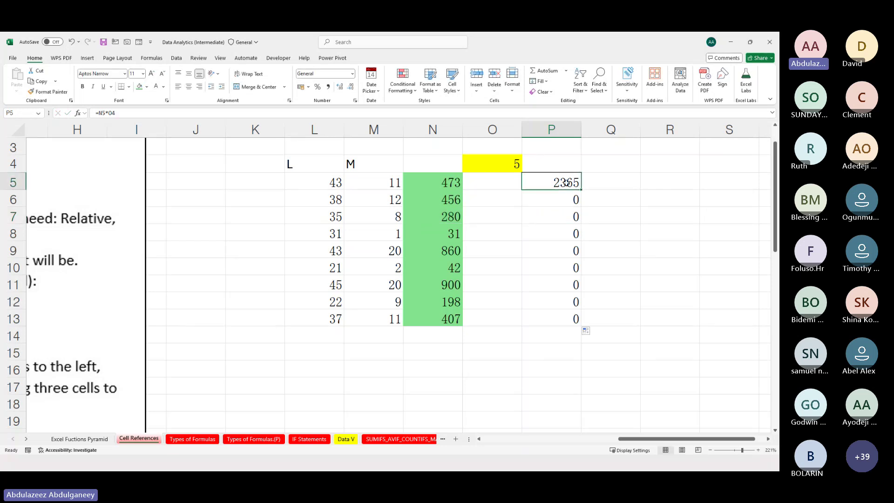
{"action": "type", "text": "="}
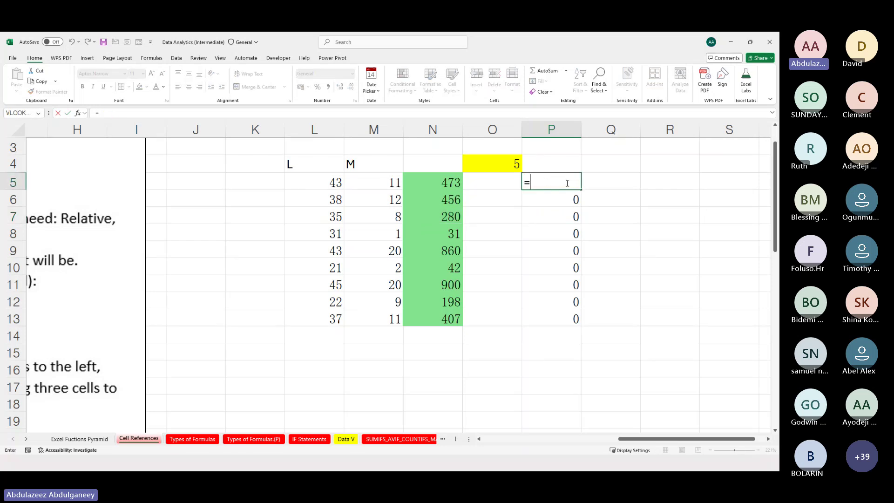
{"action": "left_click", "coordinate": [451, 181]}
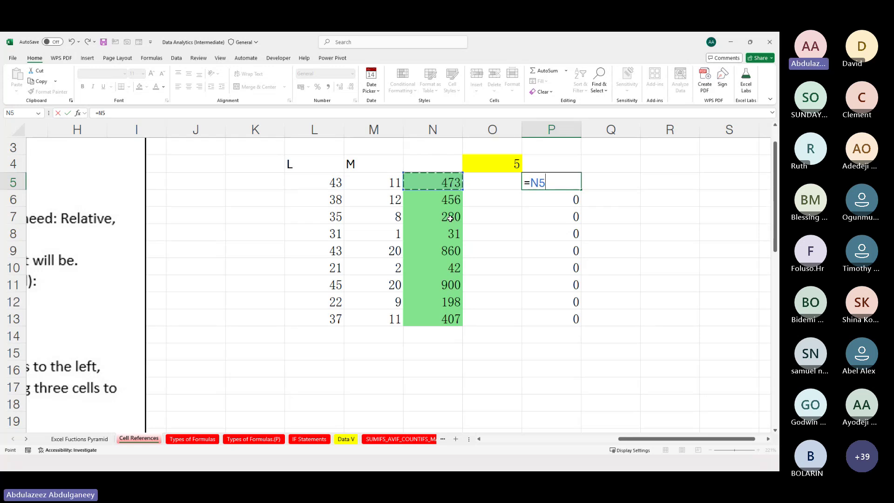
{"action": "type", "text": "*"}
{"action": "left_click", "coordinate": [492, 164]}
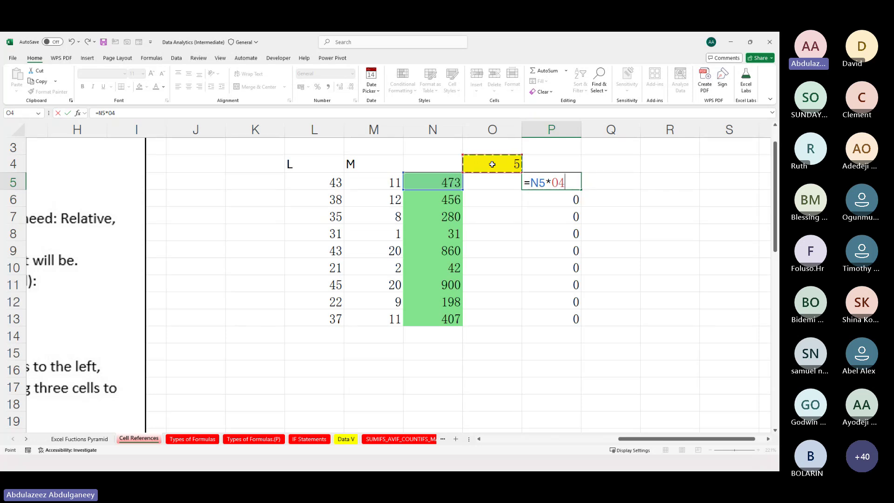
{"action": "key", "text": "F4"}
{"action": "key", "text": "ctrl+Return"}
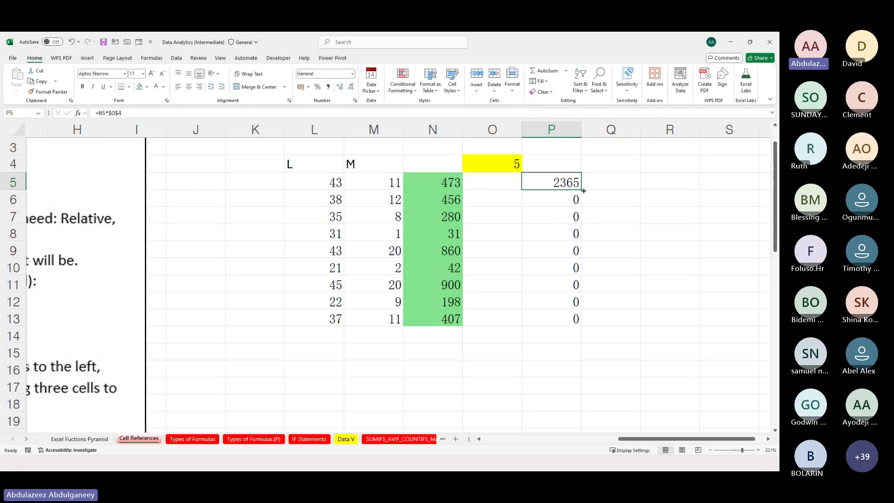
{"action": "left_click_drag", "start_coordinate": [582, 190], "coordinate": [569, 319]}
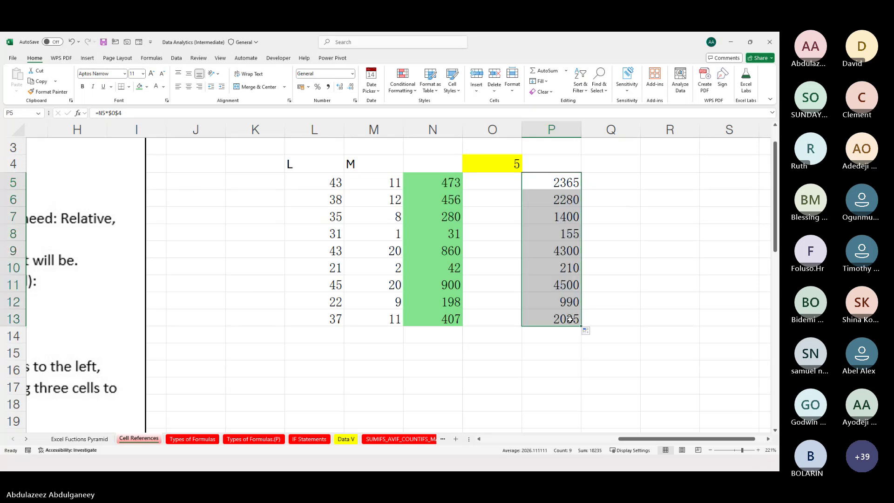
Examine the formulas from P6 down to P13 to compare the relative product references with the absolute constant reference.
{"action": "left_click", "coordinate": [559, 198]}
{"action": "key", "text": "F2"}
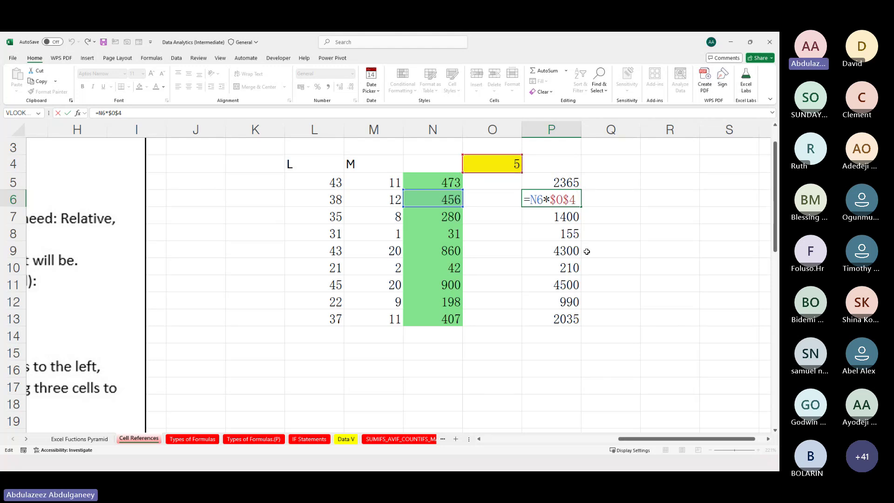
{"action": "key", "text": "Return"}
{"action": "key", "text": "Return"}
{"action": "key", "text": "Return"}
{"action": "key", "text": "Return"}
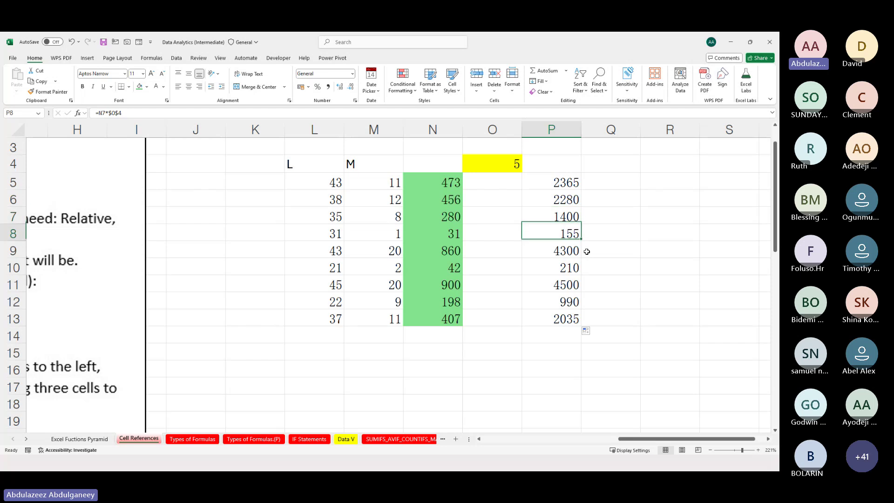
{"action": "key", "text": "Down"}
{"action": "key", "text": "Down"}
{"action": "key", "text": "Down"}
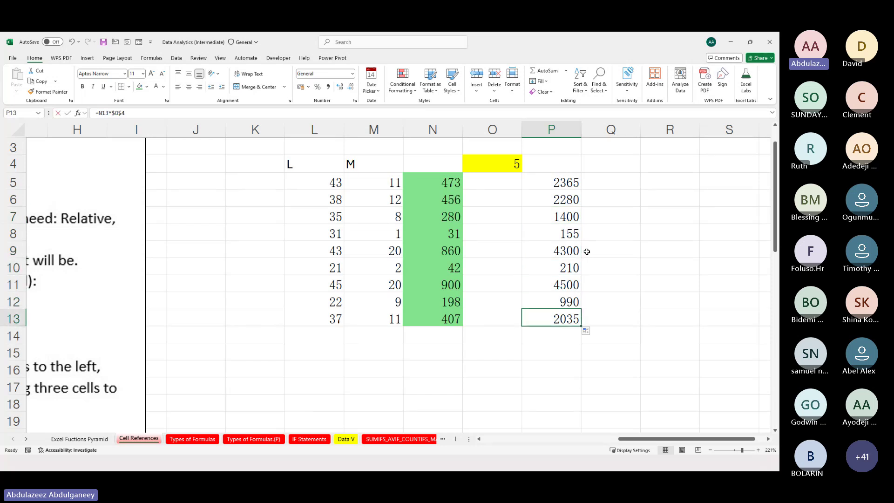
{"action": "key", "text": "F2"}
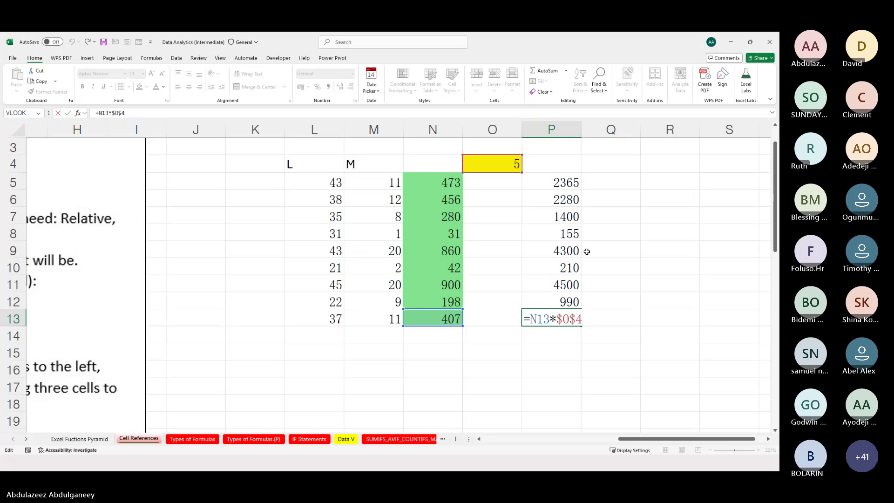
{"action": "key", "text": "ctrl+Return"}
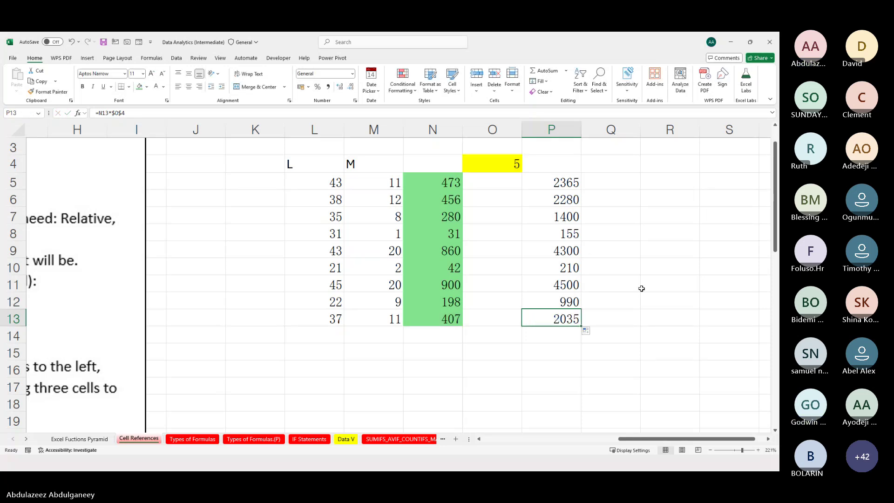
Enter =FORMULATEXT(P5) in R5 and copy it down to R13 to show the column P formulas as text.
{"action": "scroll", "coordinate": [551, 285], "scroll_direction": "left", "scroll_amount": 2}
{"action": "scroll", "coordinate": [551, 284], "scroll_direction": "left", "scroll_amount": 3}
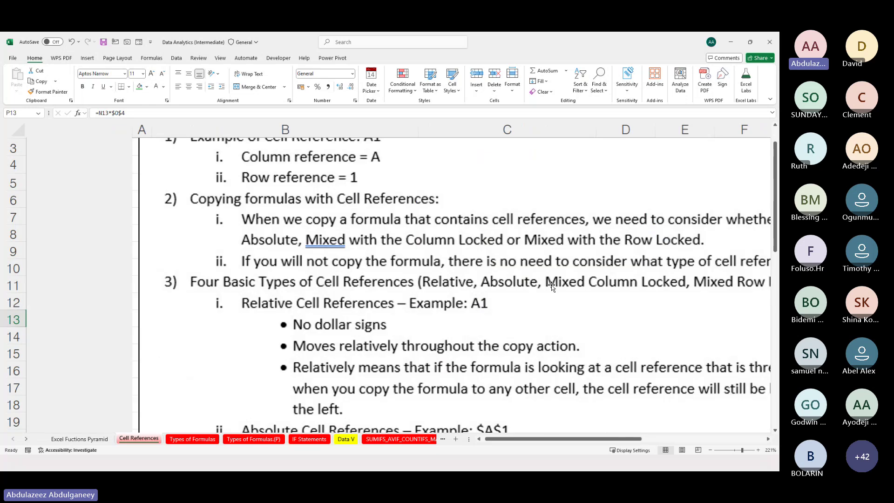
{"action": "scroll", "coordinate": [551, 287], "scroll_direction": "right", "scroll_amount": 3}
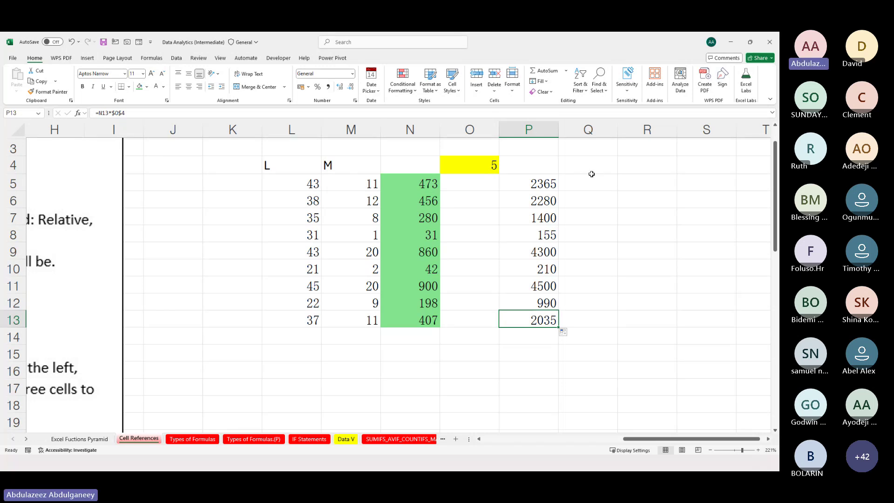
{"action": "left_click", "coordinate": [650, 188]}
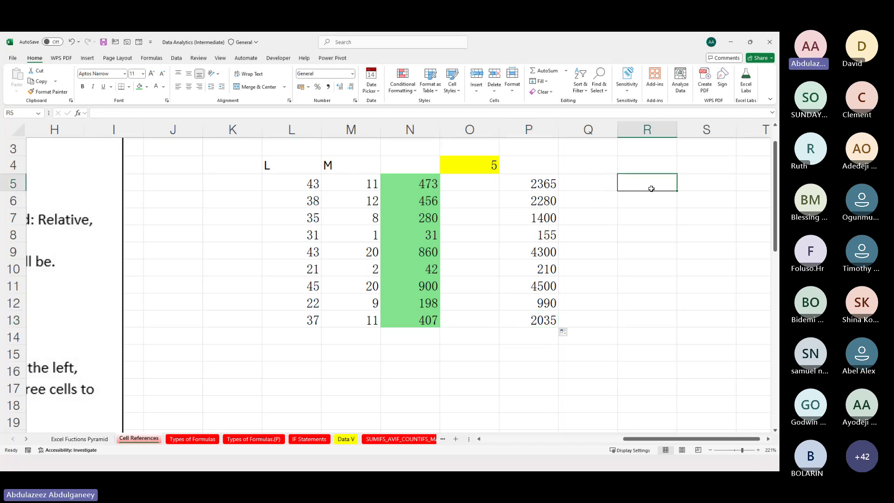
{"action": "type", "text": "=FORM"}
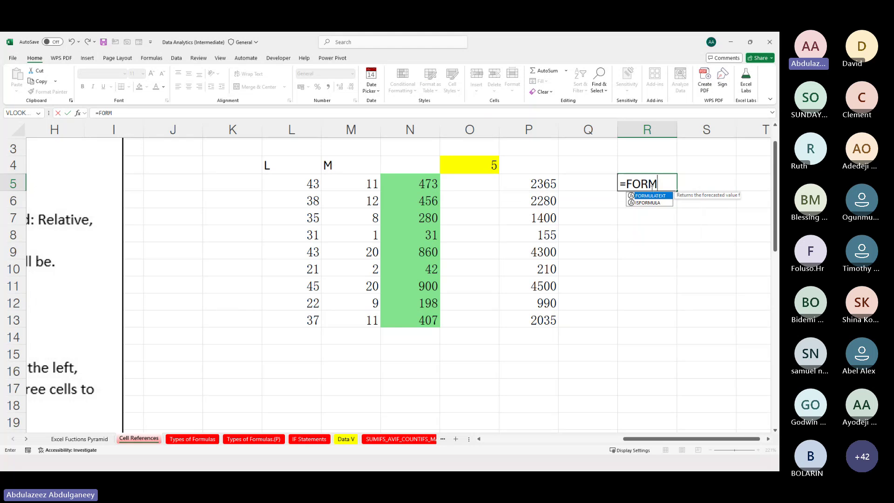
{"action": "key", "text": "Tab"}
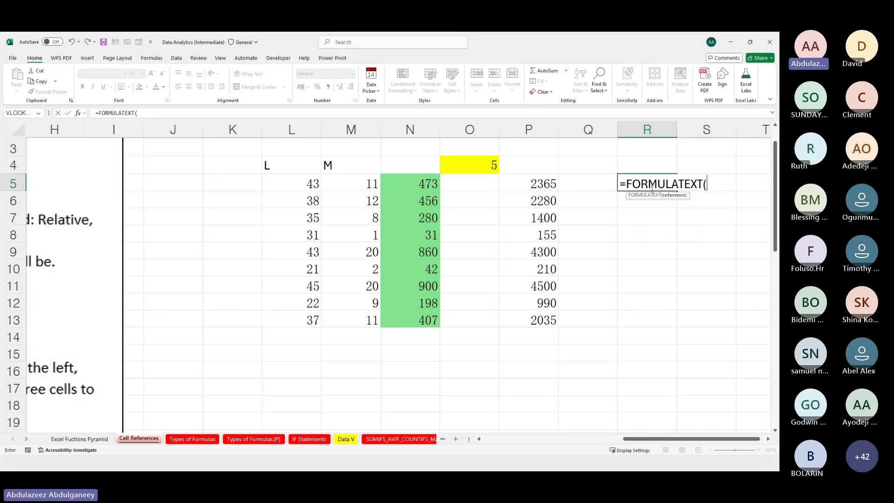
{"action": "left_click", "coordinate": [521, 182]}
{"action": "key", "text": "Return"}
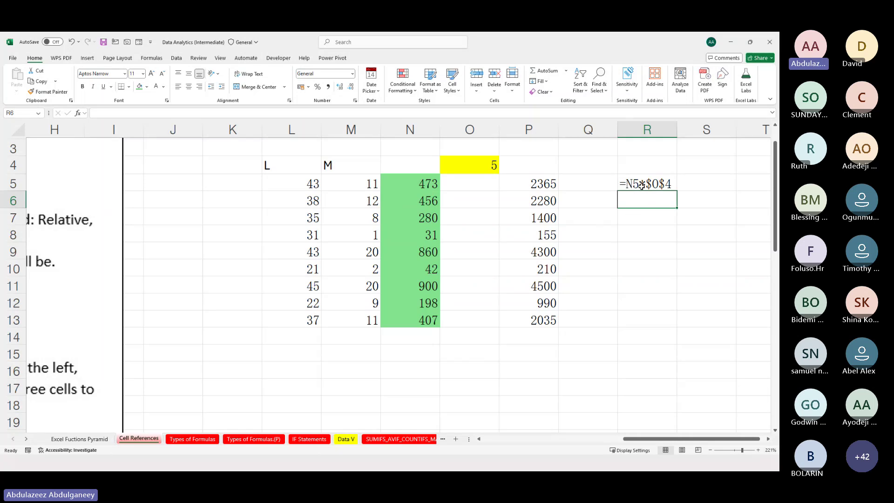
{"action": "left_click", "coordinate": [665, 184]}
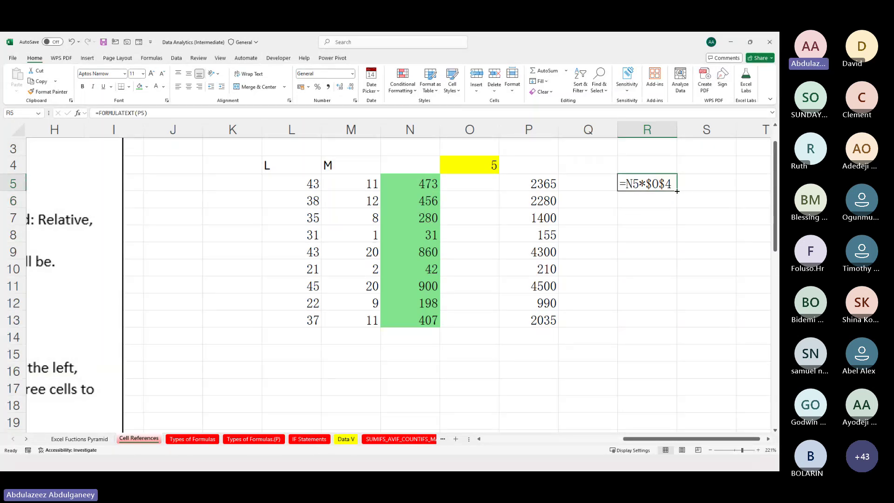
{"action": "left_click_drag", "start_coordinate": [676, 199], "coordinate": [671, 328]}
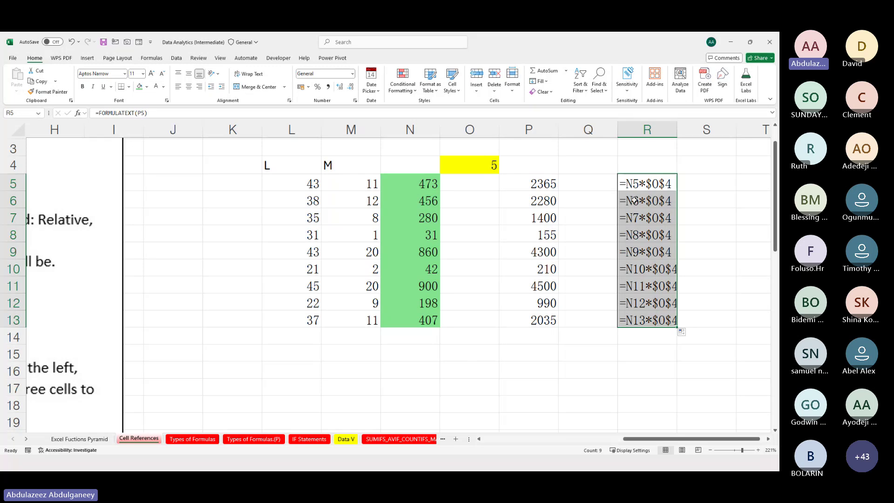
{"action": "left_click", "coordinate": [663, 356]}
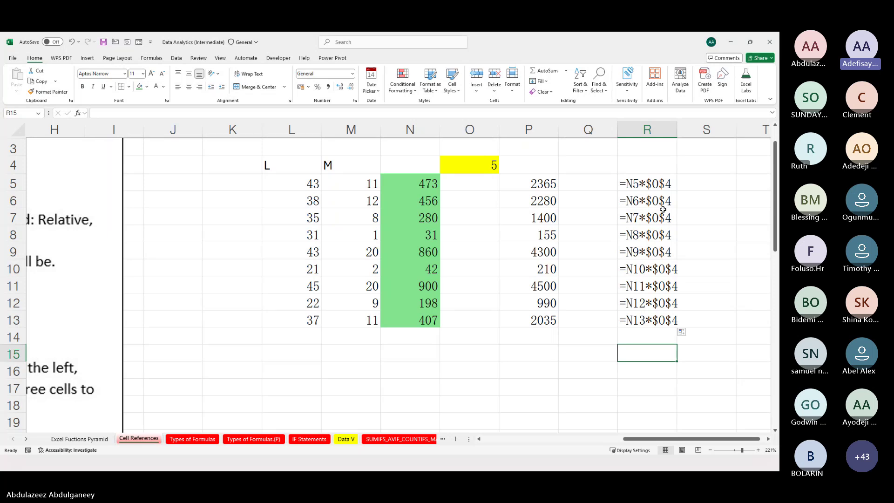
Clear the FORMULATEXT formulas from R5:R13.
{"action": "left_click", "coordinate": [650, 180]}
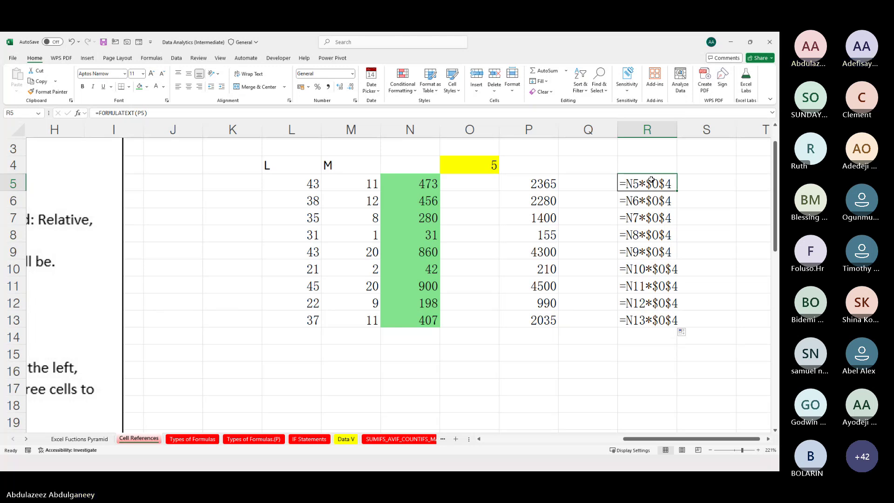
{"action": "key", "text": "ctrl+shift+Down"}
{"action": "key", "text": "Delete"}
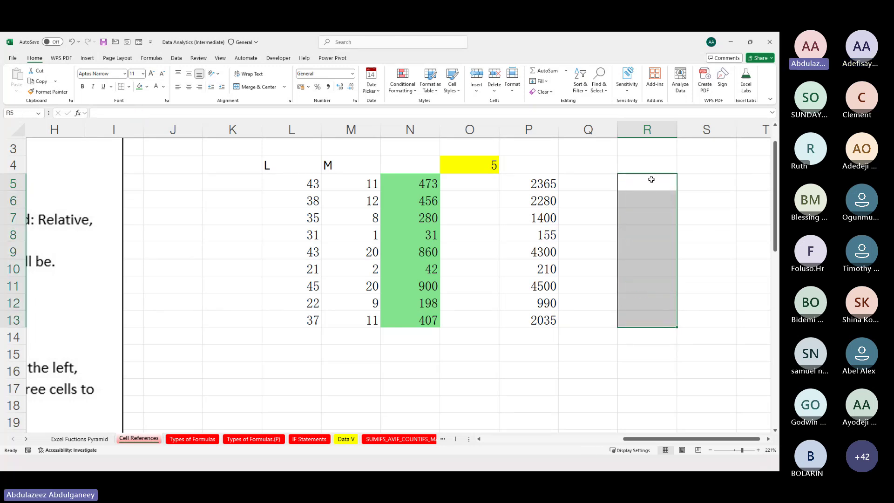
Enter =FORMULATEXT(P5) in R5 to display the P5 formula as text.
{"action": "type", "text": "=FOR"}
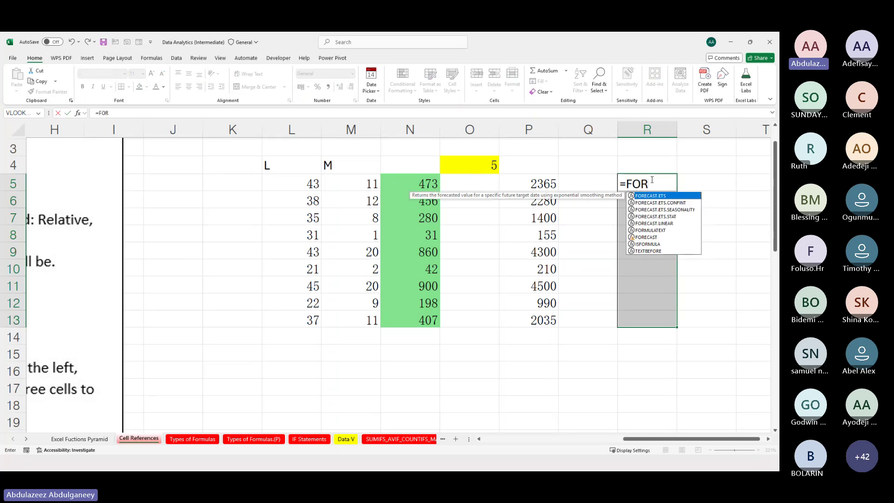
{"action": "type", "text": "M"}
{"action": "key", "text": "Tab"}
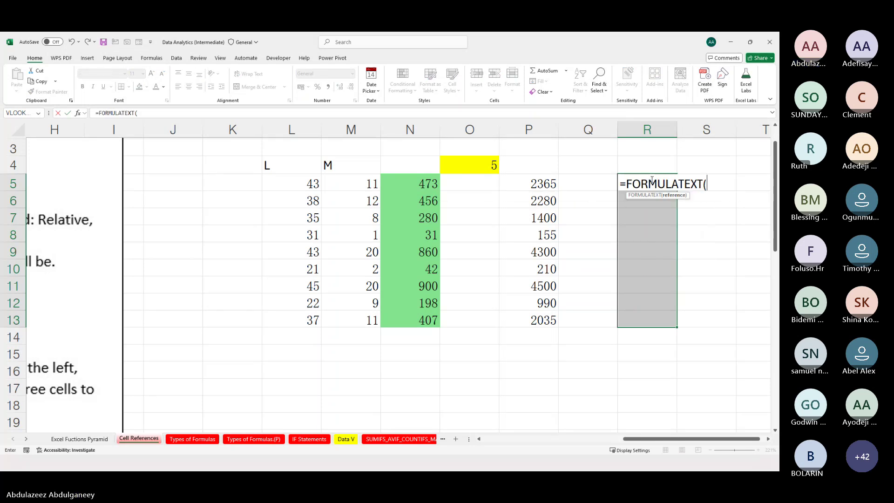
{"action": "key", "text": "Left"}
{"action": "key", "text": "Left"}
{"action": "key", "text": "Return"}
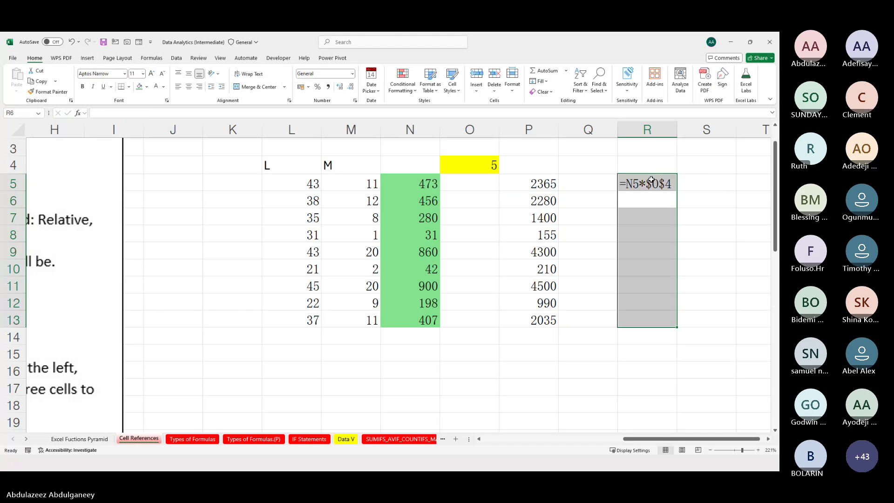
Fill the FORMULATEXT formula from R5 down to R13.
{"action": "key", "text": "shift+Down"}
{"action": "key", "text": "shift+Up"}
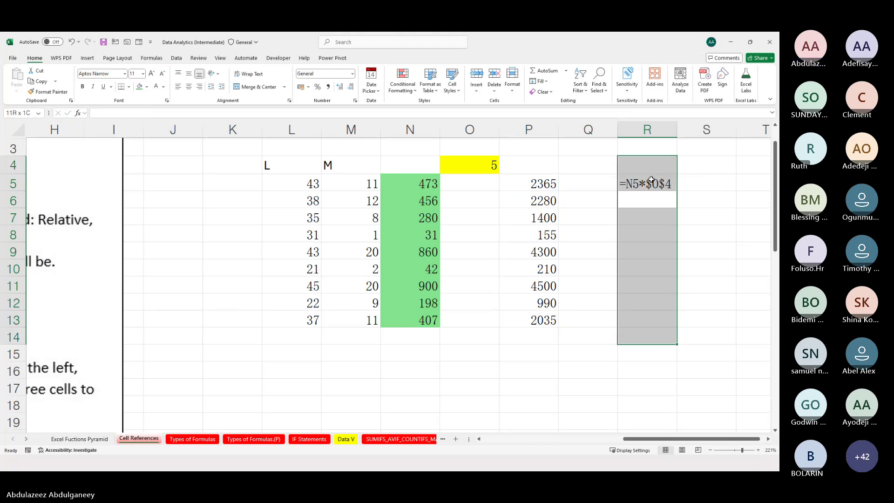
{"action": "key", "text": "Down"}
{"action": "key", "text": "Up"}
{"action": "key", "text": "Up"}
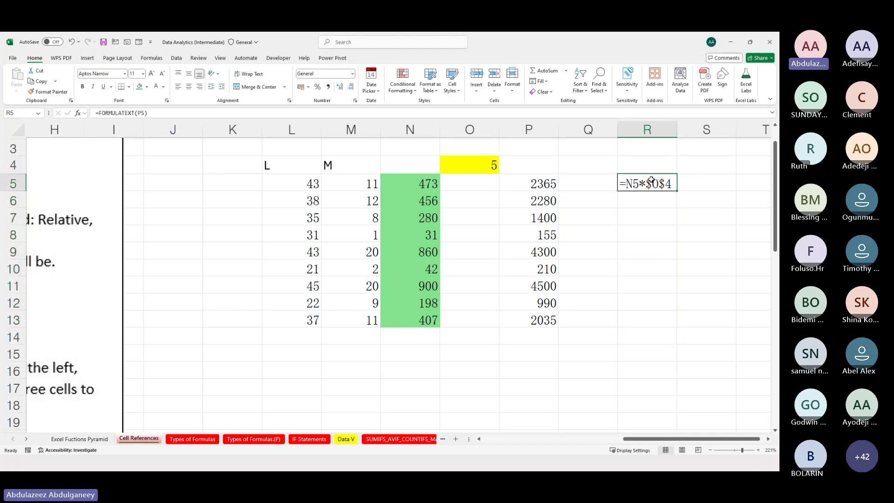
{"action": "key", "text": "shift+Down"}
{"action": "key", "text": "shift+Down"}
{"action": "key", "text": "shift+Down"}
{"action": "key", "text": "shift+Down"}
{"action": "key", "text": "shift+Down"}
{"action": "key", "text": "shift+Down"}
{"action": "key", "text": "shift+Down"}
{"action": "key", "text": "shift+Down"}
{"action": "key", "text": "shift+Down"}
{"action": "key", "text": "shift+Down"}
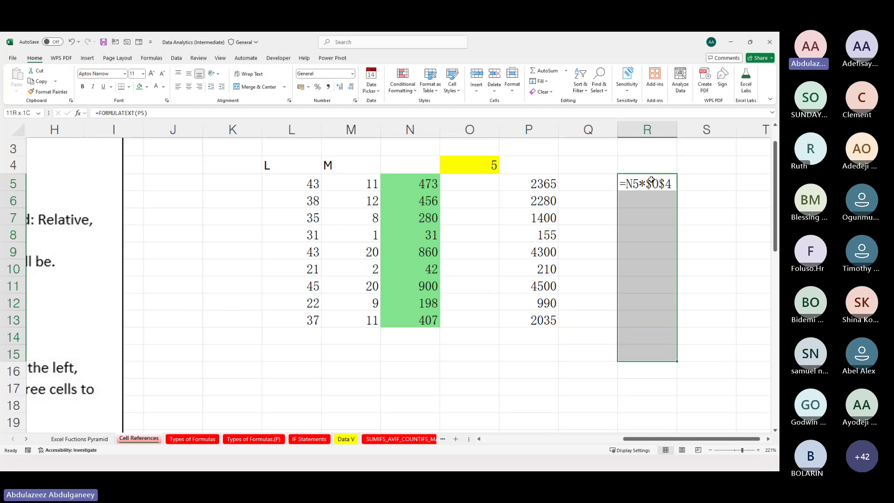
{"action": "key", "text": "shift+Up"}
{"action": "key", "text": "shift+Up"}
{"action": "key", "text": "F2"}
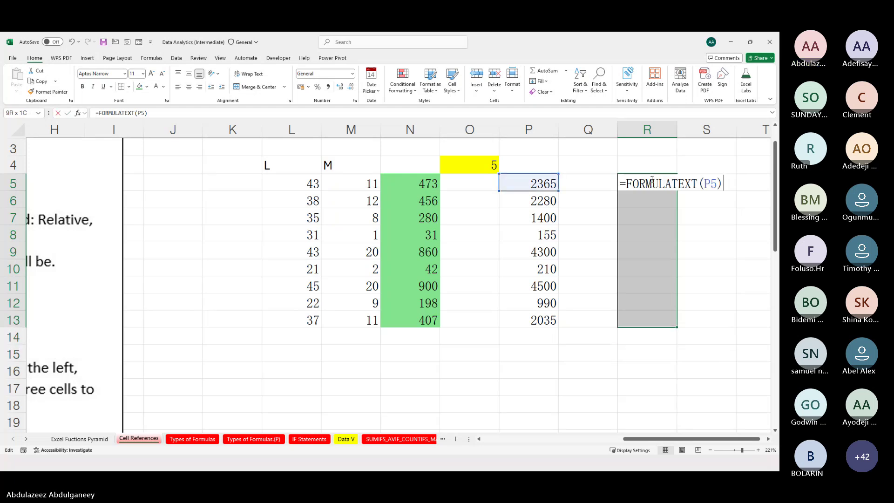
{"action": "key", "text": "ctrl+Return"}
{"action": "left_click", "coordinate": [744, 268]}
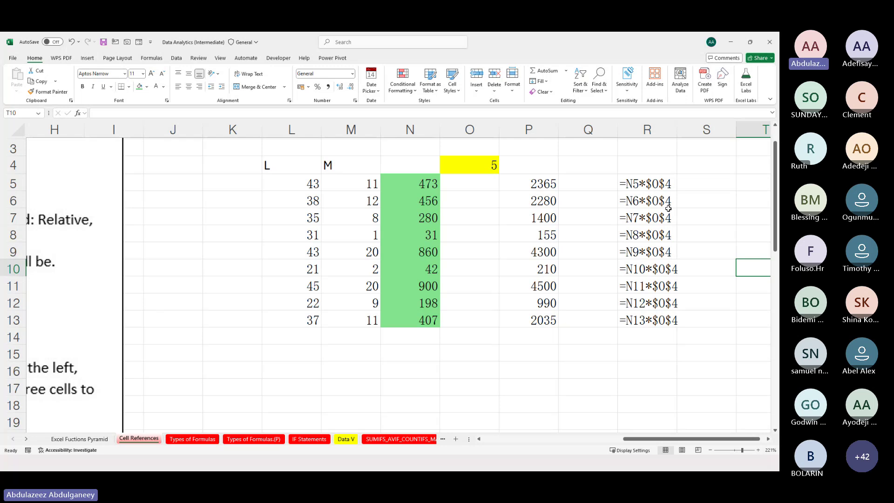
Clear the FORMULATEXT results from R5:R13.
{"action": "left_click", "coordinate": [642, 182]}
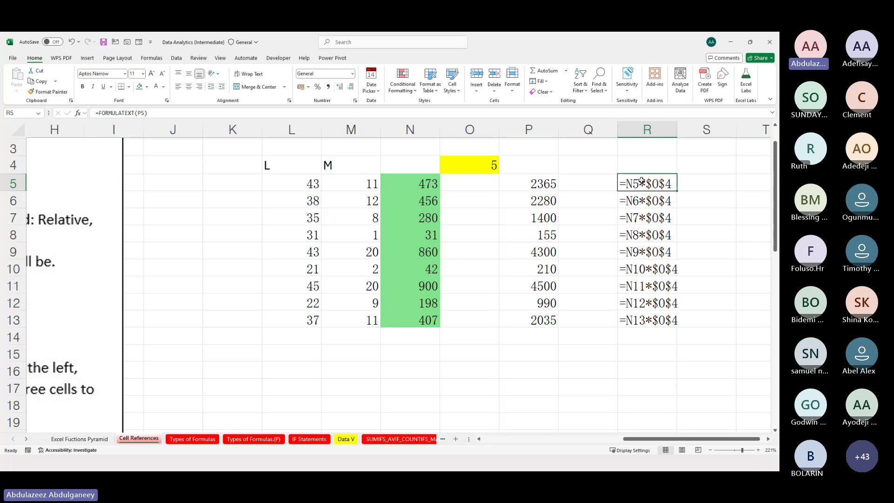
{"action": "left_click_drag", "start_coordinate": [641, 181], "coordinate": [641, 313]}
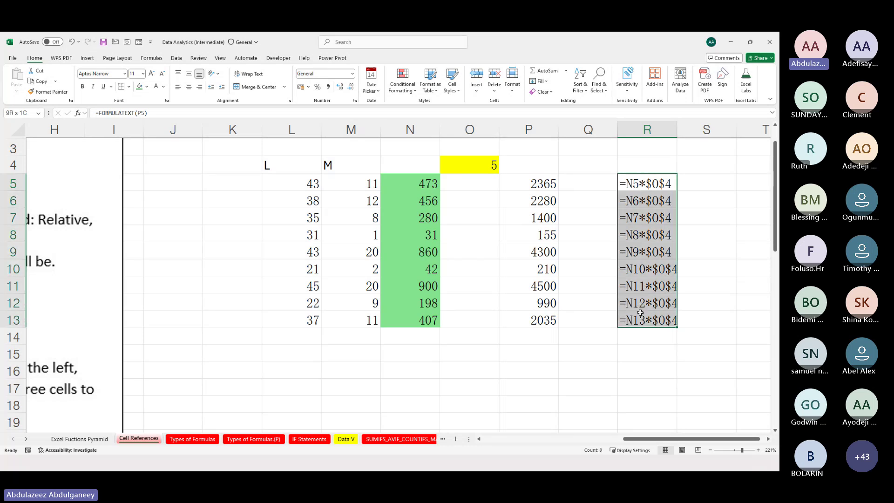
{"action": "key", "text": "Delete"}
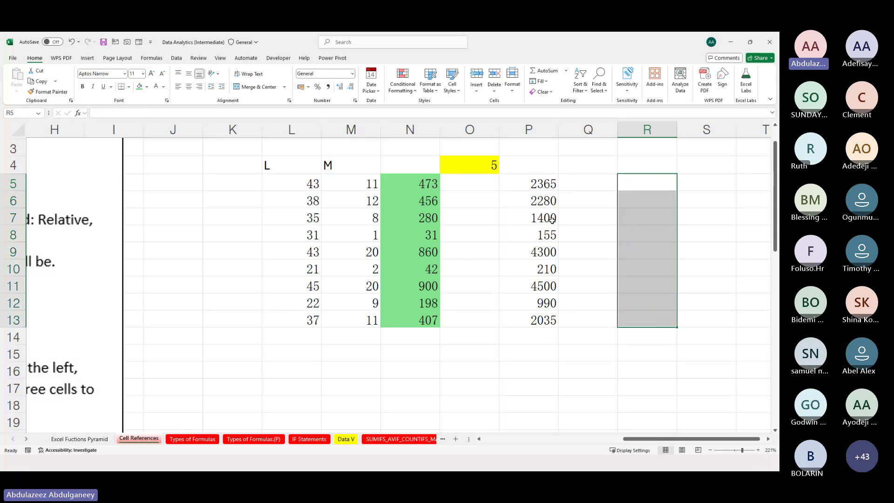
Enter =FORMULATEXT(P5) in R5, referencing the first multiplied value in column P.
{"action": "left_click", "coordinate": [522, 188]}
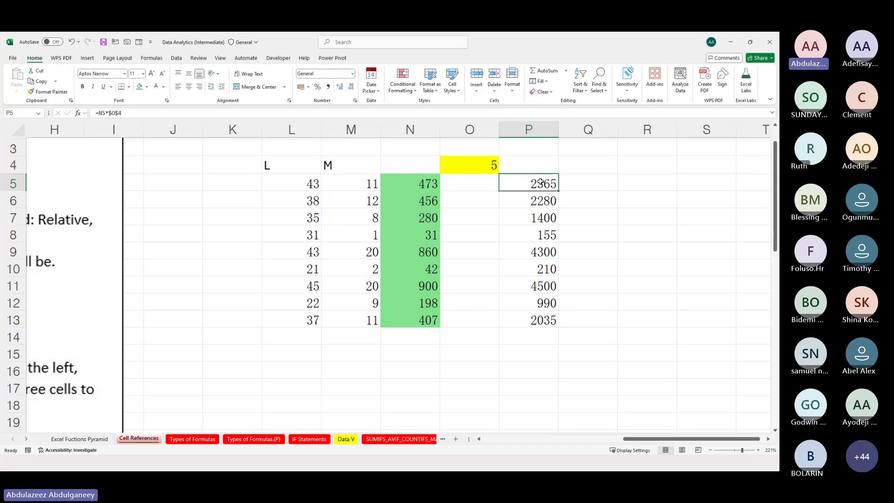
{"action": "left_click", "coordinate": [642, 185]}
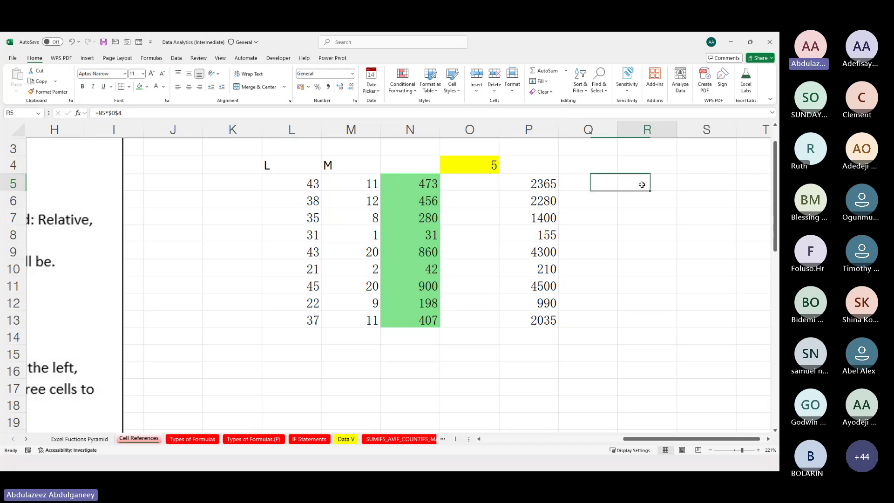
{"action": "type", "text": "=FOR"}
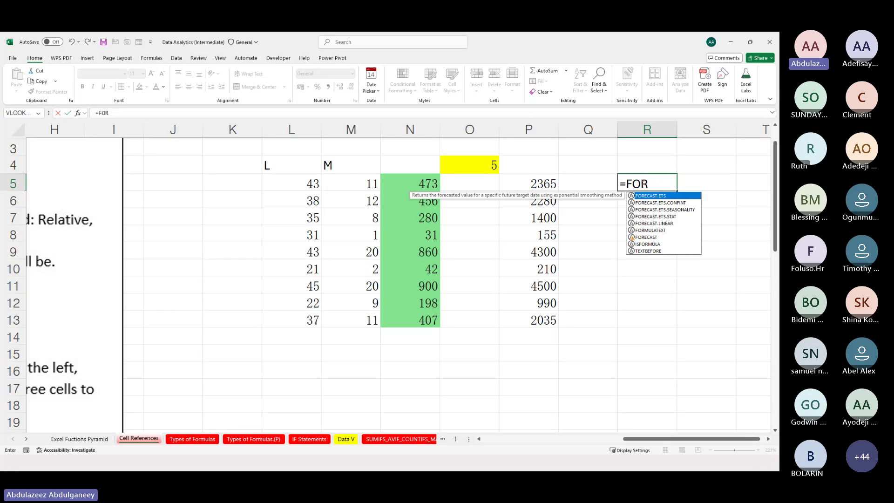
{"action": "type", "text": "M"}
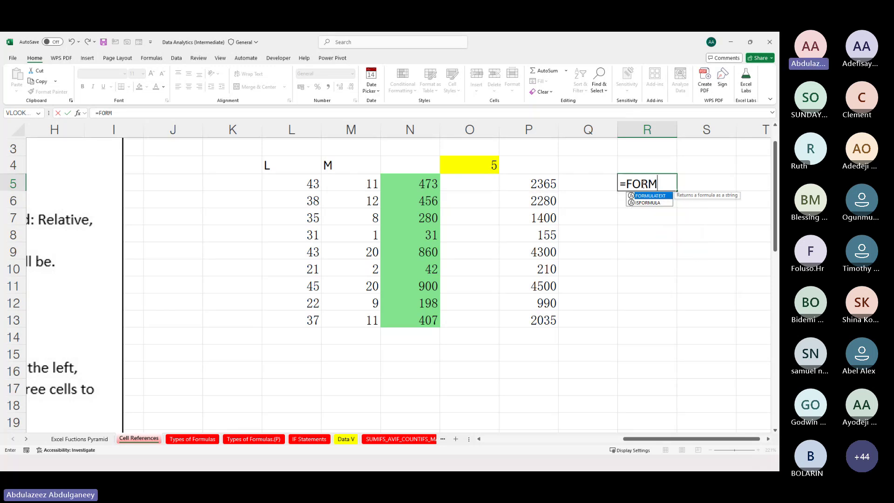
{"action": "key", "text": "Tab"}
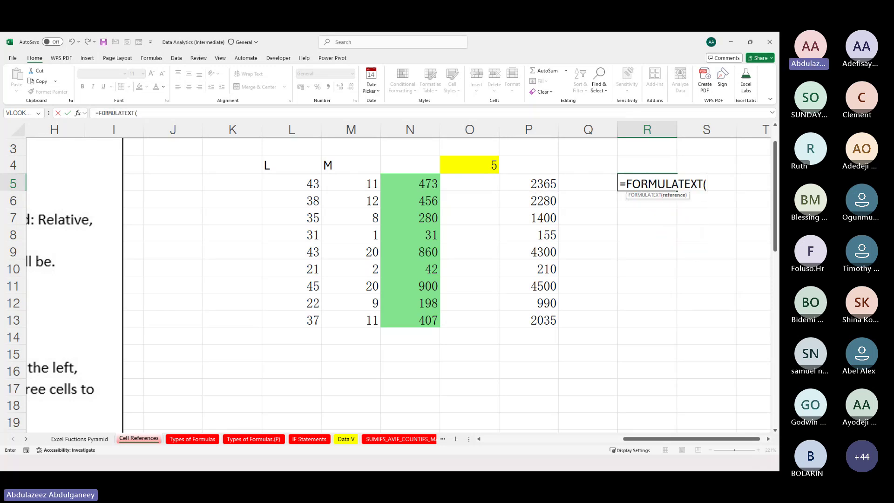
{"action": "left_click", "coordinate": [536, 184]}
{"action": "key", "text": "ctrl+Return"}
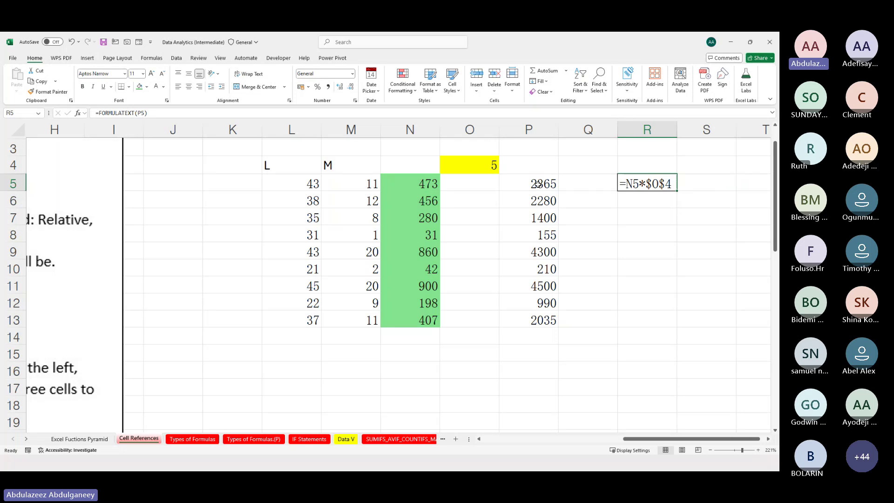
Copy the R5 FORMULATEXT formula down through R13 to show every column P formula as text.
{"action": "key", "text": "shift+Down"}
{"action": "key", "text": "shift+Down"}
{"action": "key", "text": "shift+Down"}
{"action": "key", "text": "shift+Down"}
{"action": "key", "text": "shift+Down"}
{"action": "key", "text": "shift+Down"}
{"action": "key", "text": "shift+Down"}
{"action": "key", "text": "shift+Down"}
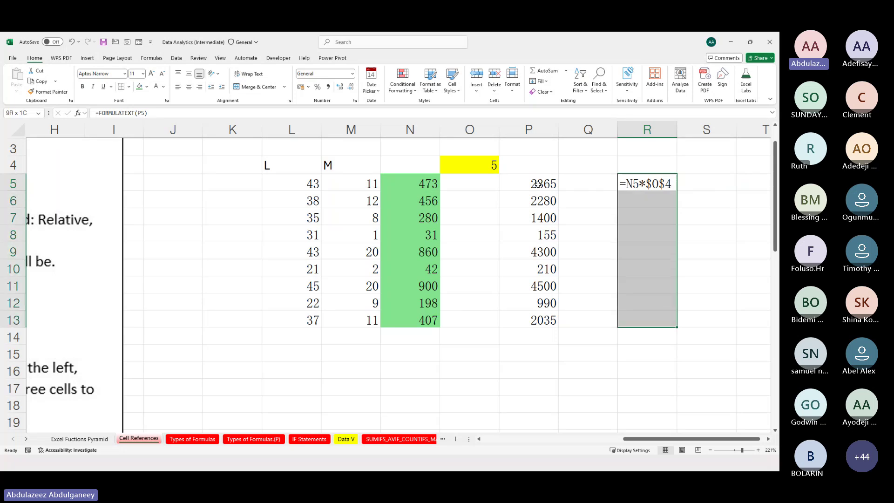
{"action": "key", "text": "F2"}
{"action": "key", "text": "ctrl+Return"}
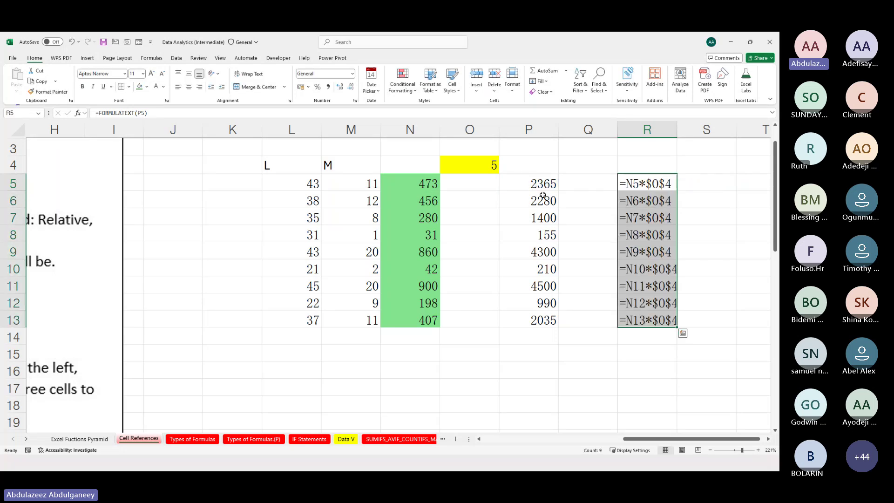
{"action": "left_click", "coordinate": [716, 225]}
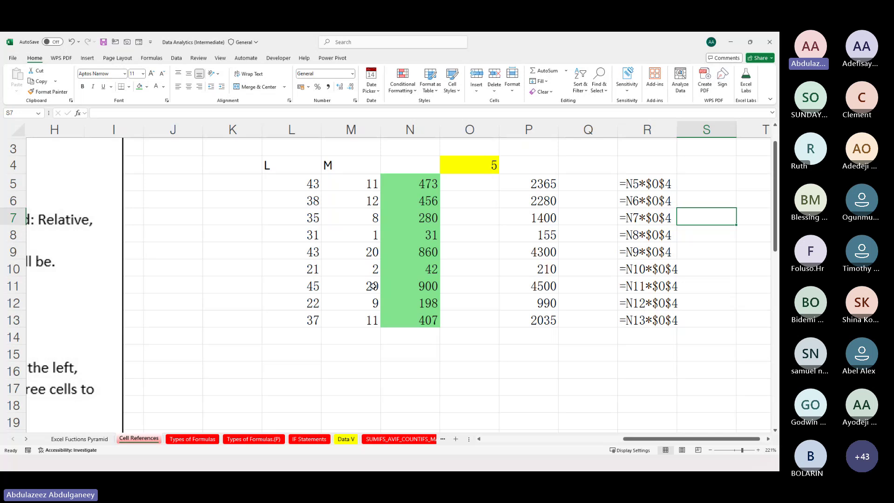
{"action": "left_click", "coordinate": [289, 353]}
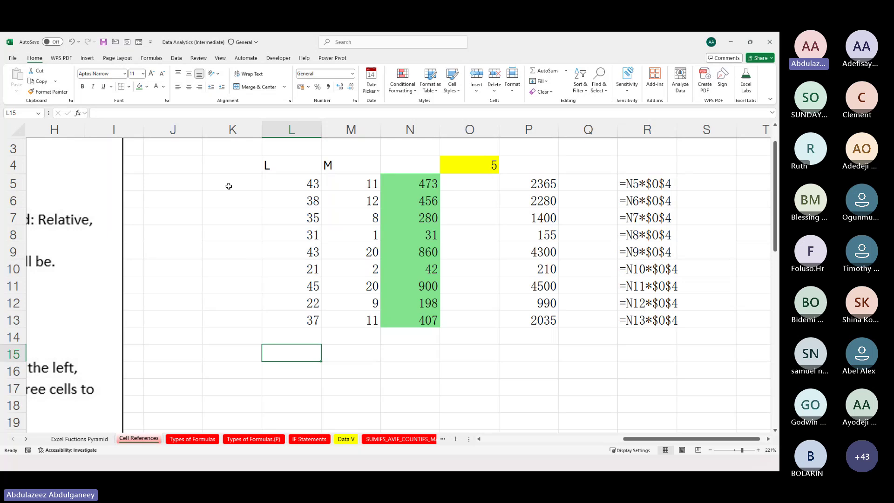
{"action": "left_click", "coordinate": [227, 131]}
{"action": "scroll", "coordinate": [227, 123], "scroll_direction": "up", "scroll_amount": 1}
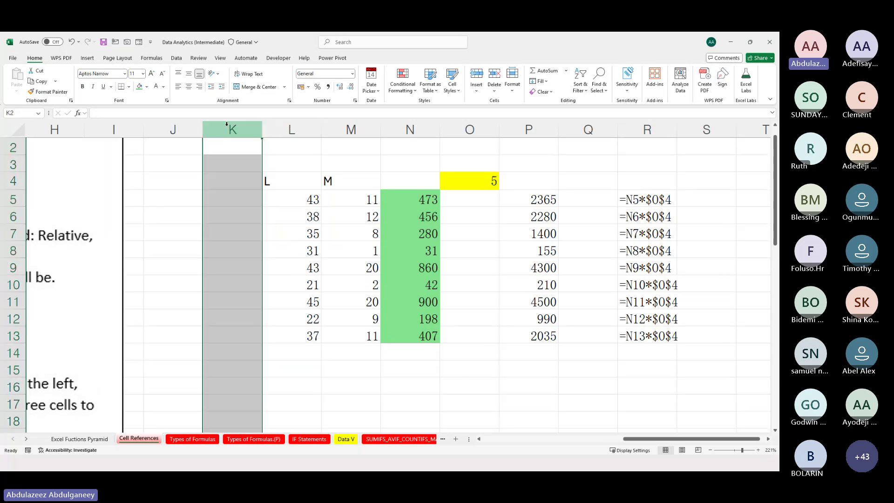
{"action": "left_click", "coordinate": [7, 148]}
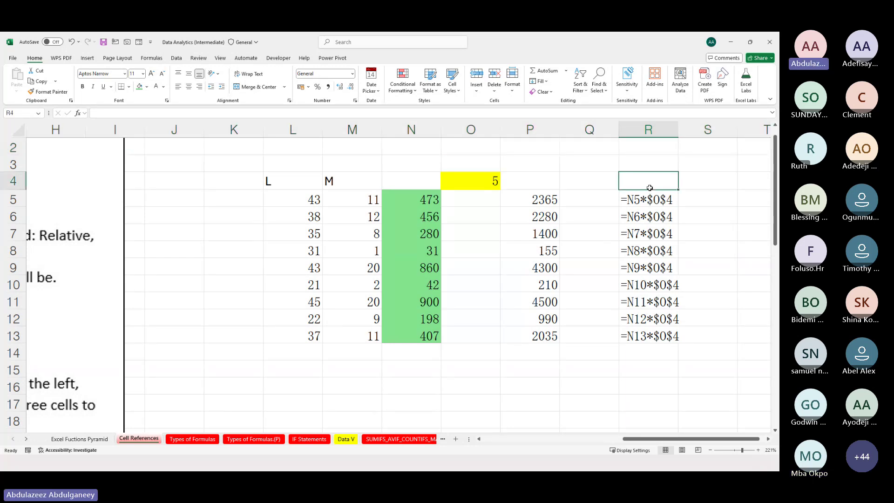
Add the heading Read Formula in R4 and autofit column R to its contents.
{"action": "left_click", "coordinate": [650, 187]}
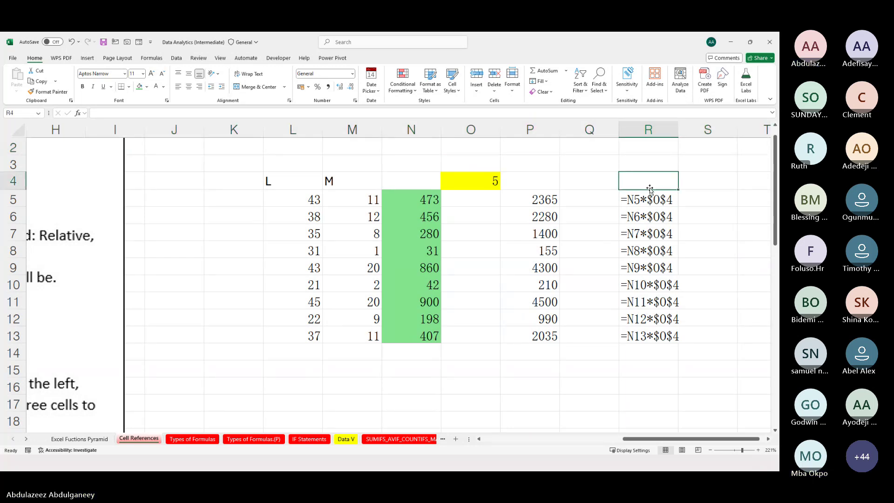
{"action": "type", "text": "Read"}
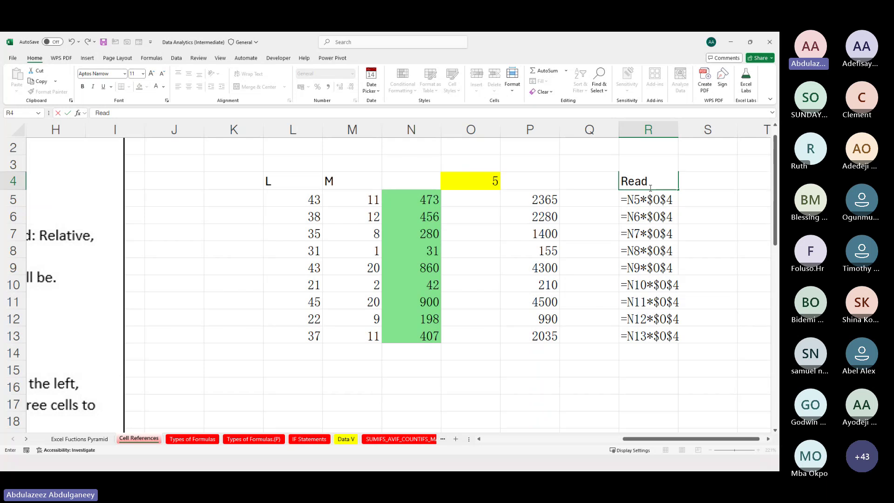
{"action": "type", "text": " Formula"}
{"action": "key", "text": "Return"}
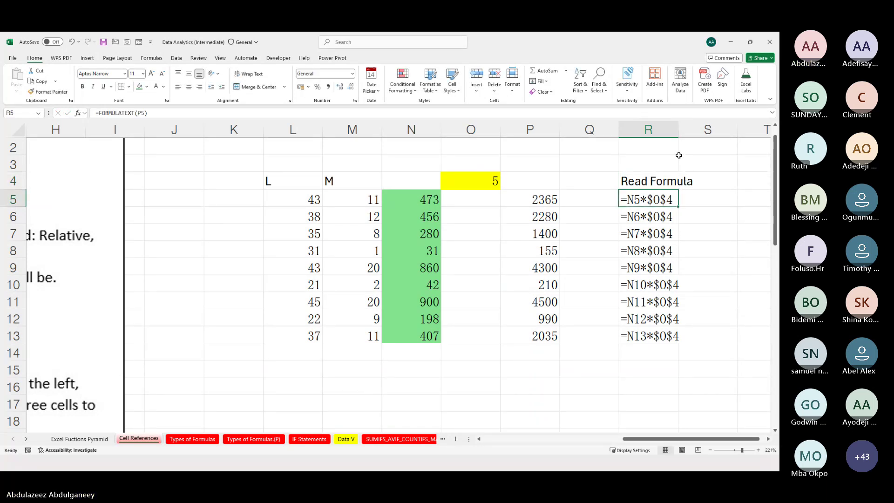
{"action": "double_click", "coordinate": [677, 131]}
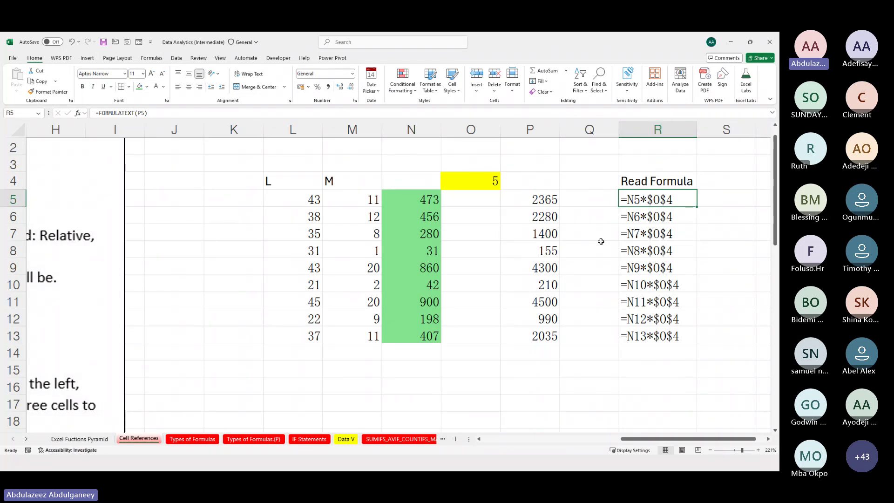
Examine N5:N13, the constant in O4 and the formula texts in R5 and R6 to compare relative and absolute references.
{"action": "left_click", "coordinate": [426, 201]}
{"action": "left_click_drag", "start_coordinate": [426, 201], "coordinate": [426, 330]}
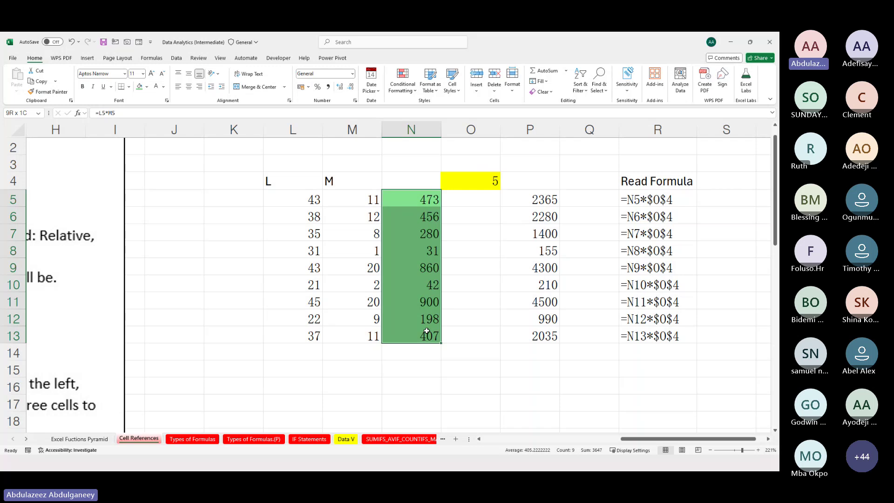
{"action": "left_click", "coordinate": [476, 178]}
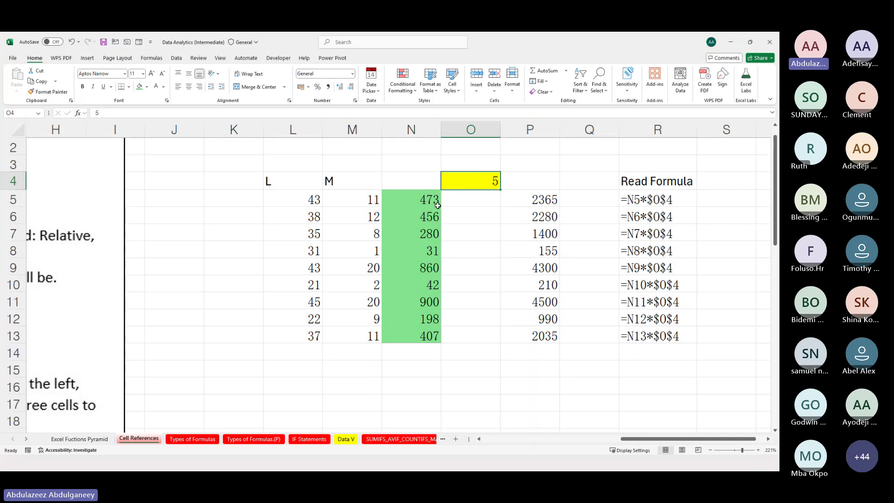
{"action": "left_click", "coordinate": [423, 199]}
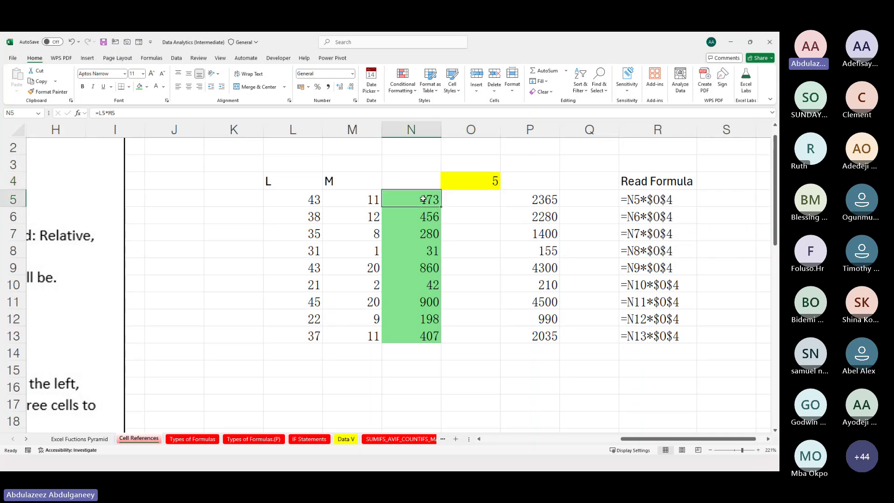
{"action": "left_click", "coordinate": [476, 180]}
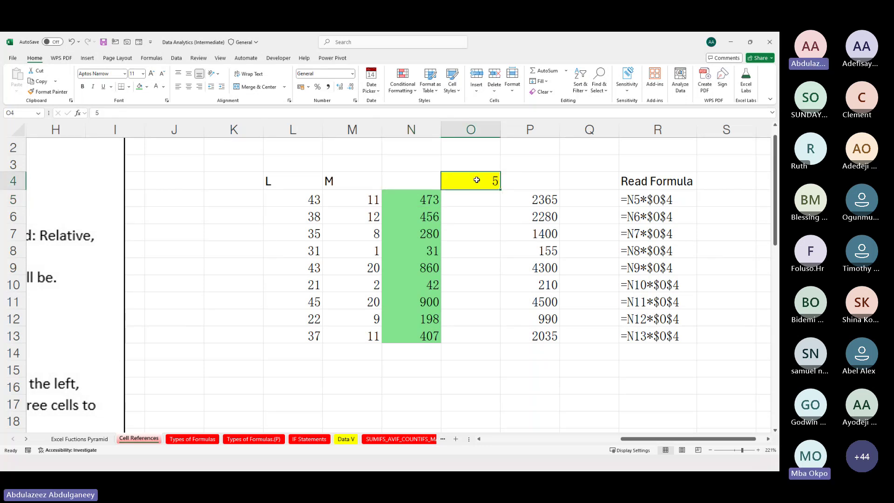
{"action": "left_click", "coordinate": [648, 196]}
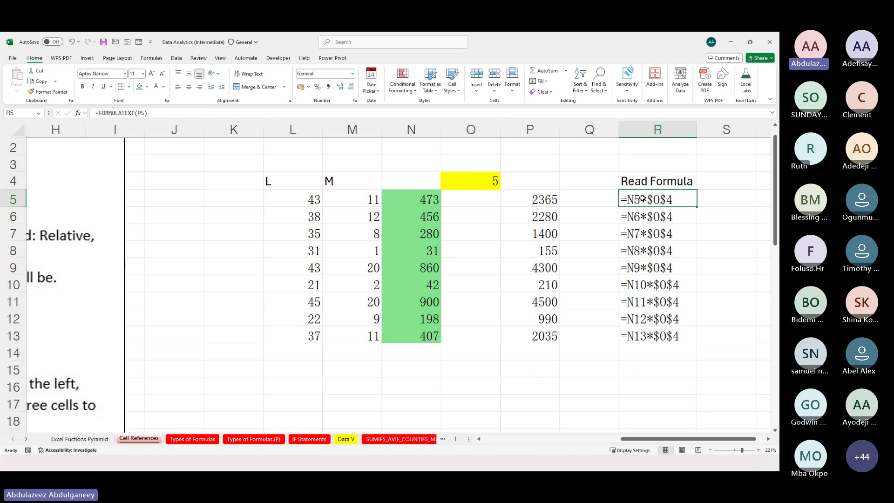
{"action": "left_click", "coordinate": [436, 196]}
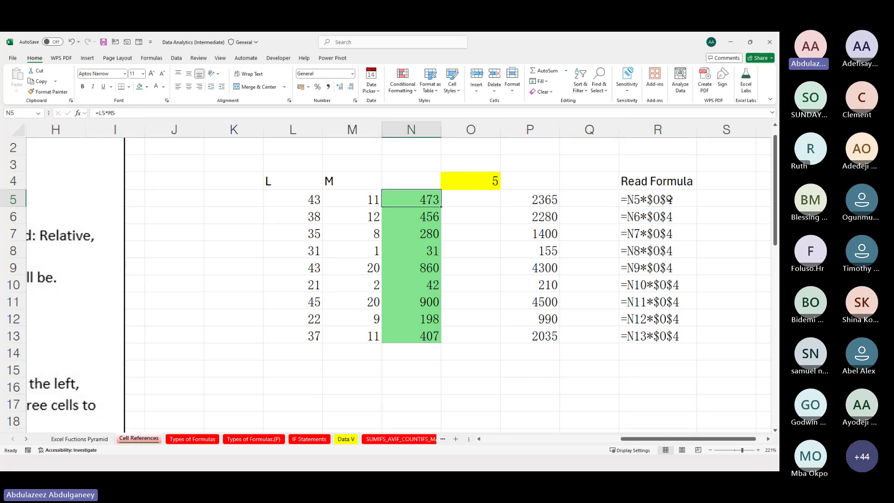
{"action": "left_click", "coordinate": [470, 178]}
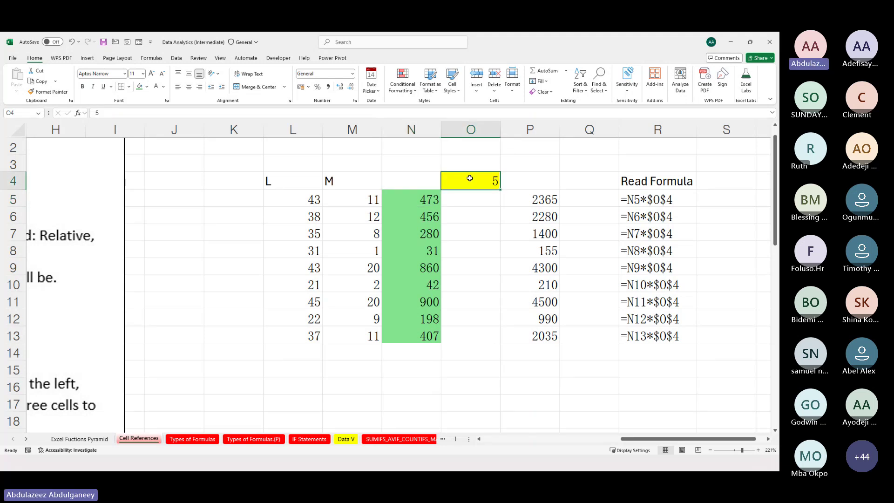
{"action": "left_click", "coordinate": [650, 217]}
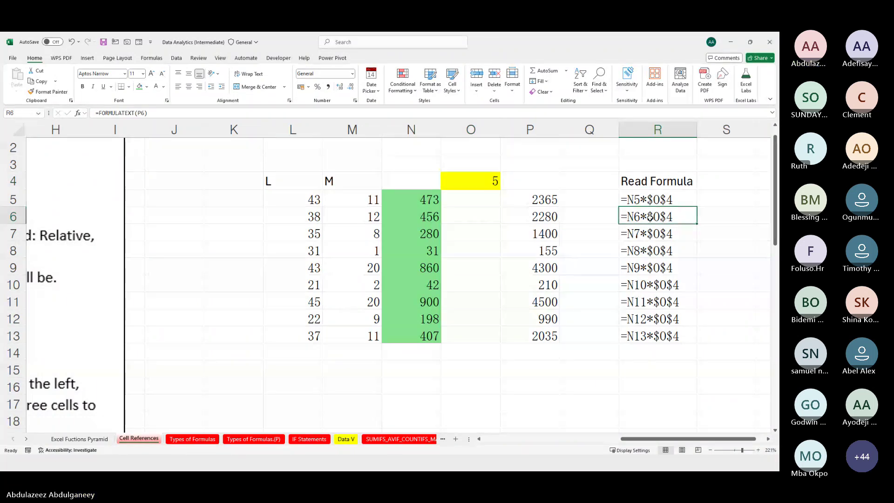
Examine how column letters and row numbers identify ranges, using column K, row 1 and row 17 as examples.
{"action": "left_click", "coordinate": [646, 339]}
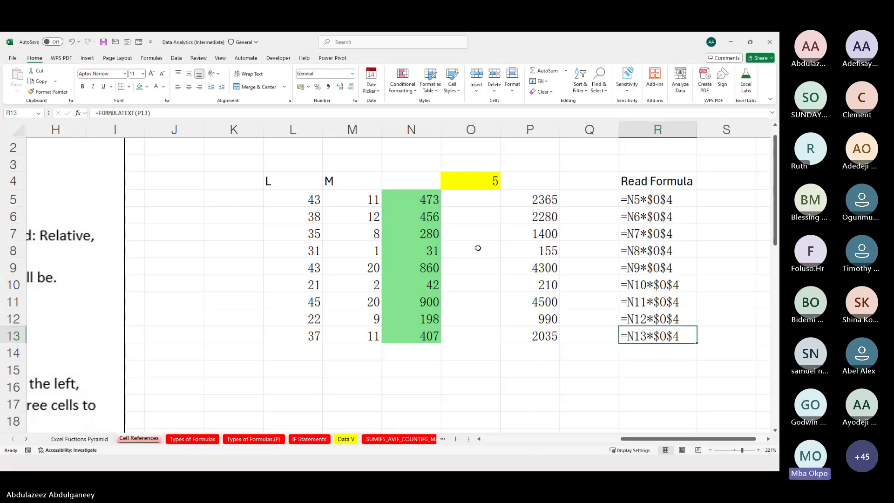
{"action": "scroll", "coordinate": [380, 245], "scroll_direction": "left", "scroll_amount": 2}
{"action": "scroll", "coordinate": [379, 244], "scroll_direction": "right", "scroll_amount": 1}
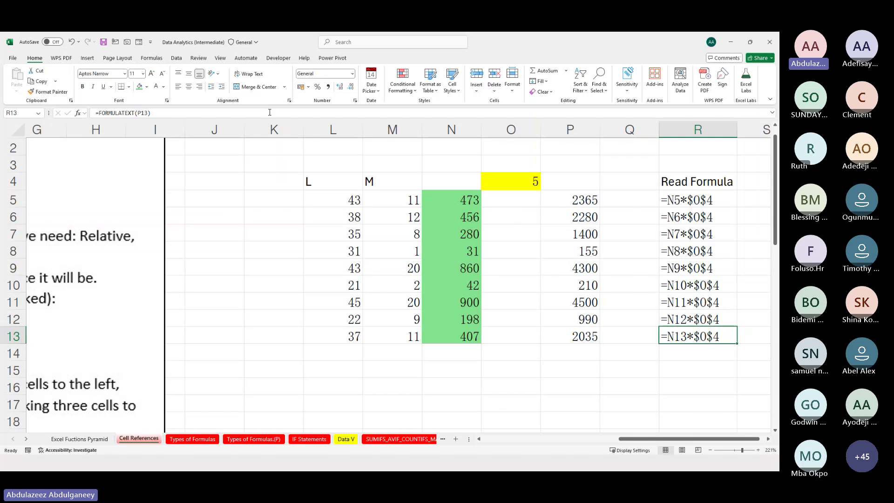
{"action": "left_click", "coordinate": [283, 130]}
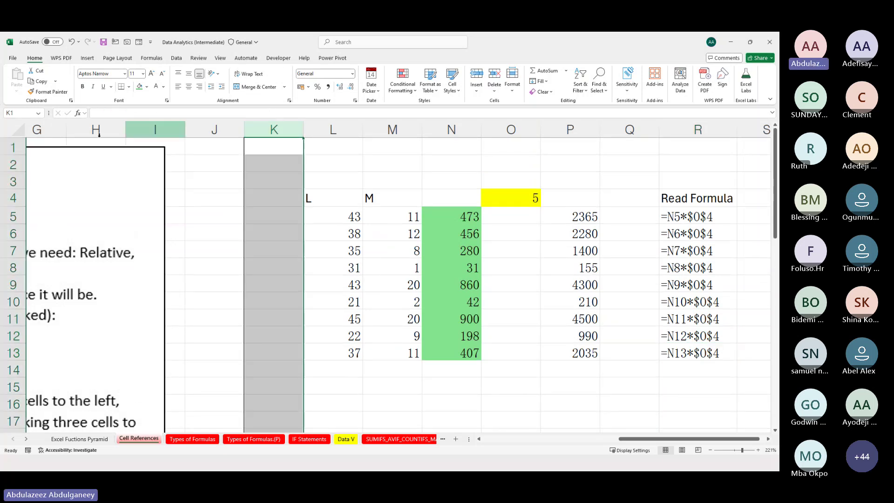
{"action": "left_click", "coordinate": [13, 147]}
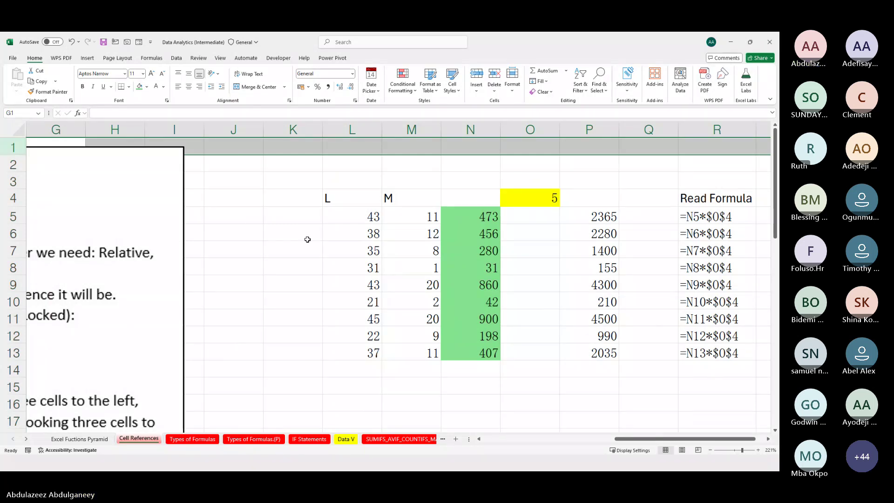
{"action": "scroll", "coordinate": [486, 242], "scroll_direction": "down", "scroll_amount": 1}
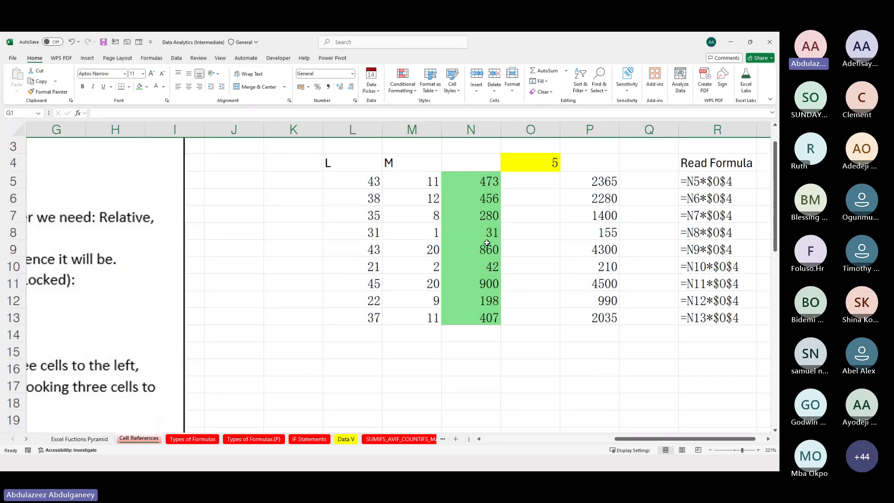
{"action": "left_click", "coordinate": [399, 380]}
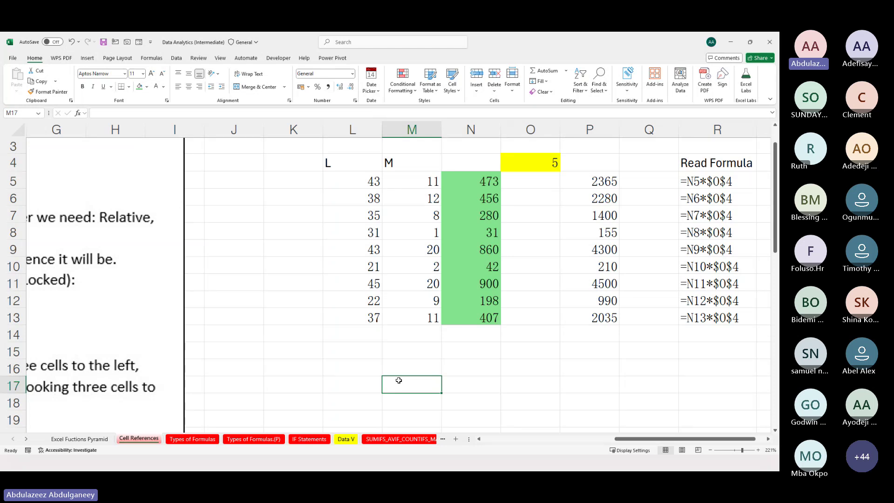
{"action": "scroll", "coordinate": [398, 381], "scroll_direction": "down", "scroll_amount": 2}
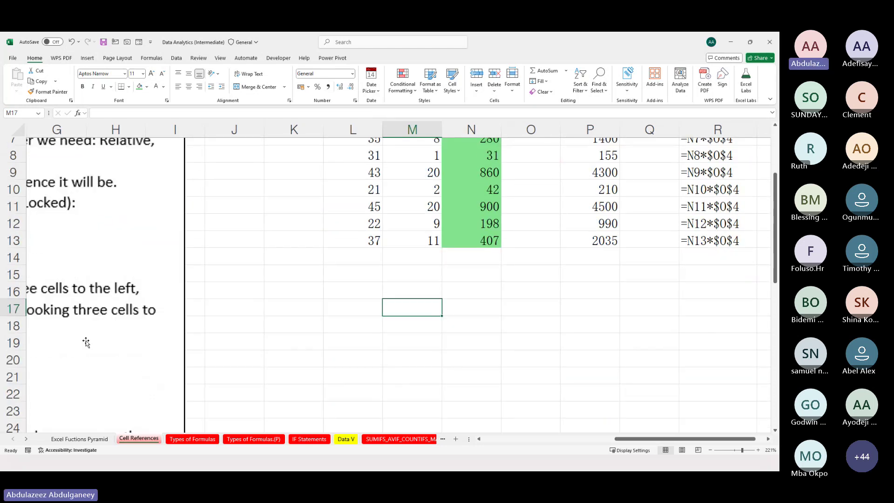
{"action": "left_click", "coordinate": [9, 308]}
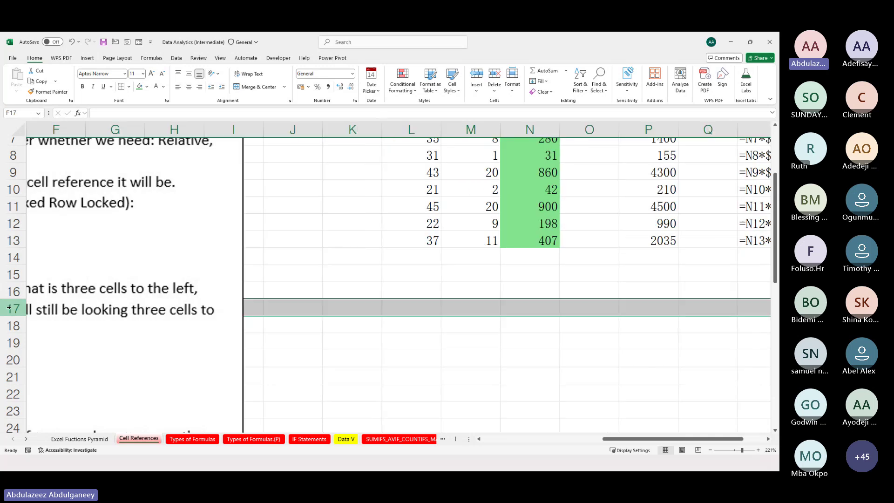
{"action": "left_click", "coordinate": [424, 307]}
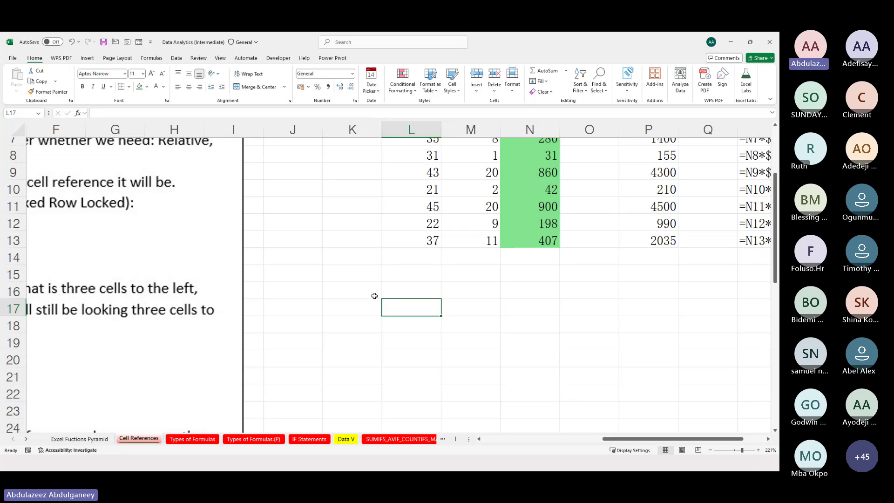
Enter =RANDBETWEEN(20,100) in L16 to generate a random whole number.
{"action": "left_click", "coordinate": [420, 285]}
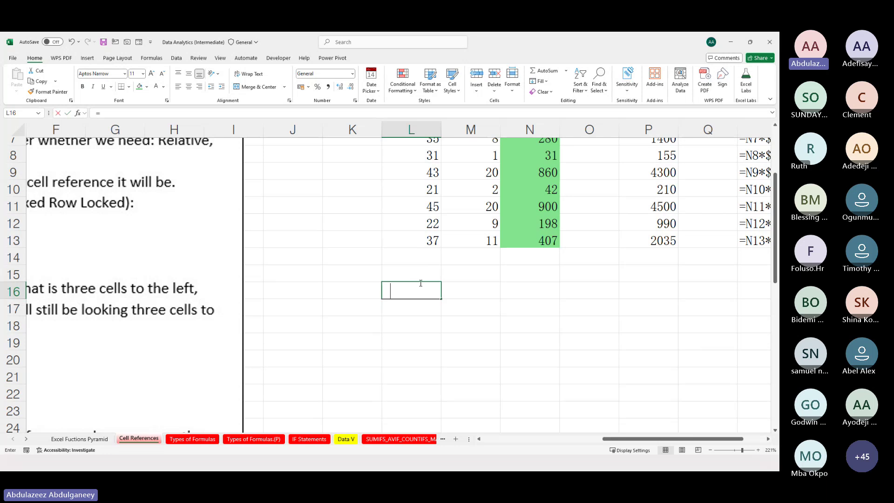
{"action": "type", "text": "="}
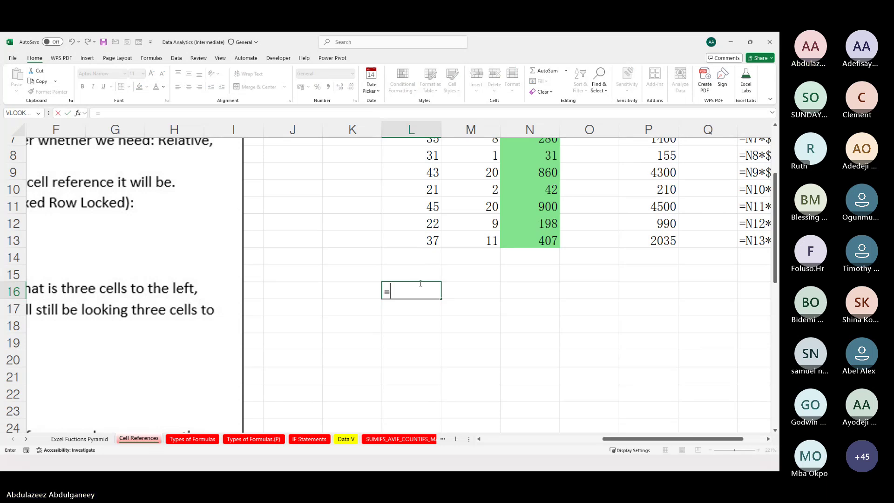
{"action": "type", "text": "rand"}
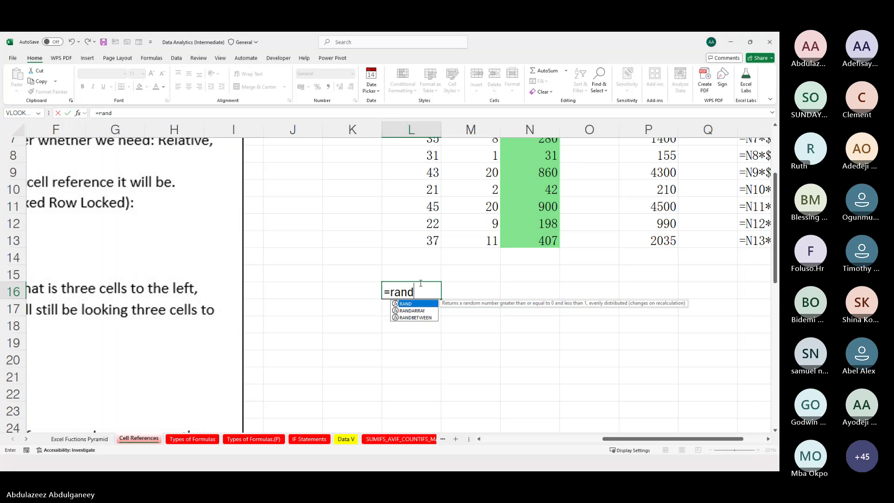
{"action": "key", "text": "Down"}
{"action": "key", "text": "Down"}
{"action": "key", "text": "Tab"}
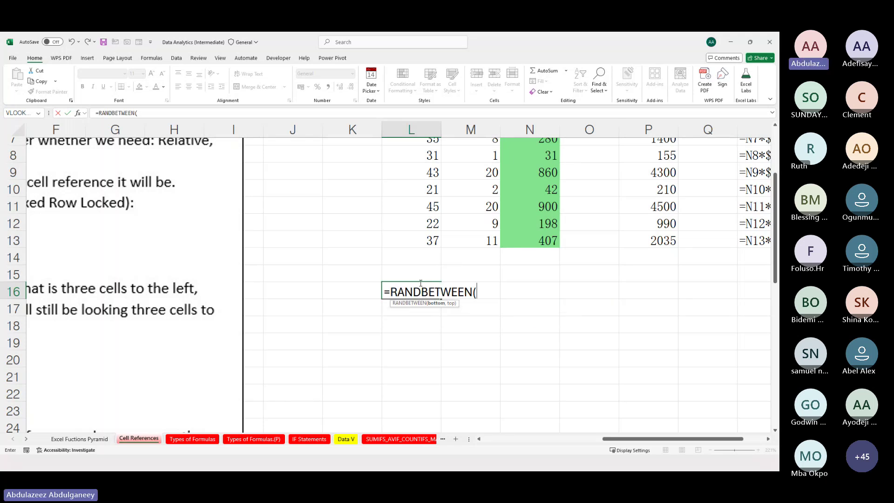
{"action": "type", "text": "20"}
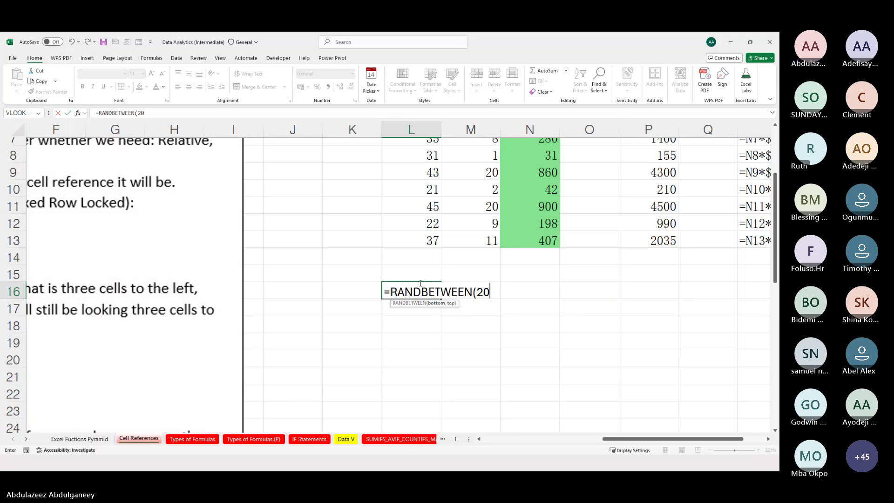
{"action": "type", "text": ",100"}
{"action": "key", "text": "Return"}
Fill the RANDBETWEEN formula from L16 across the row through P16.
{"action": "key", "text": "shift+Right"}
{"action": "key", "text": "shift+Right"}
{"action": "key", "text": "shift+Right"}
{"action": "key", "text": "shift+Right"}
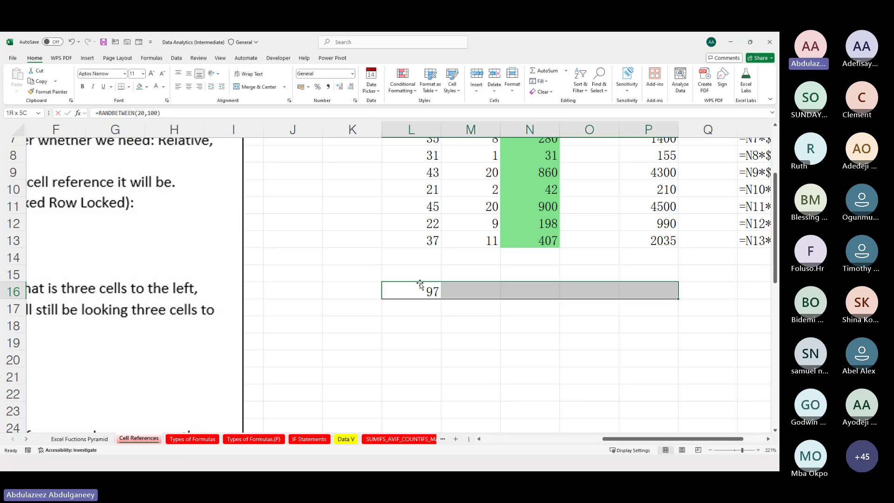
{"action": "key", "text": "F2"}
{"action": "key", "text": "ctrl+Return"}
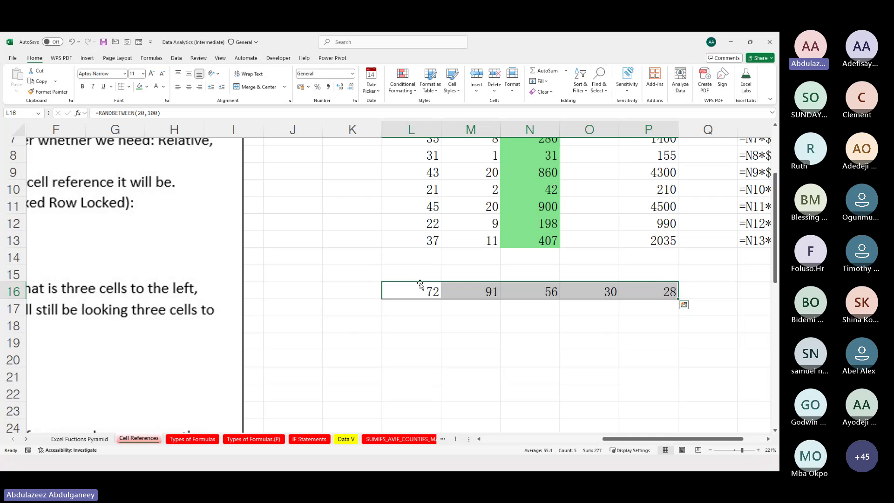
Replace the RANDBETWEEN formulas in L16:P16 with their values.
{"action": "key", "text": "ctrl+c"}
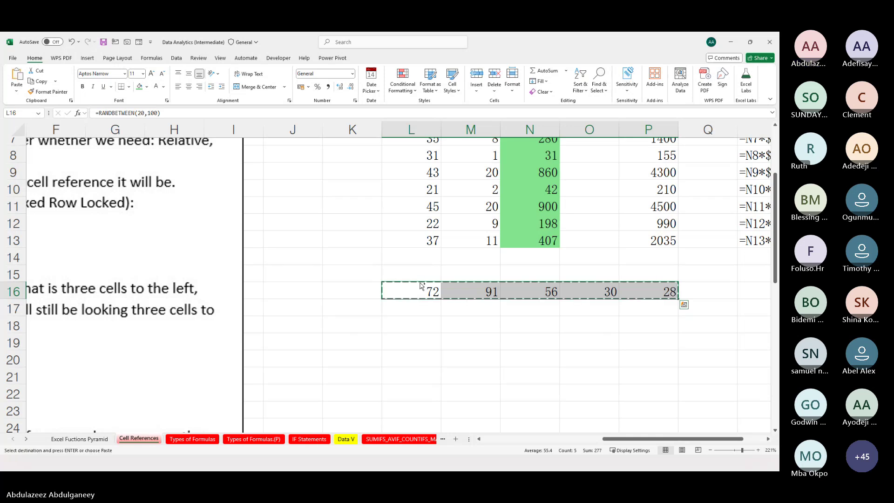
{"action": "key", "text": "ctrl+shift+v"}
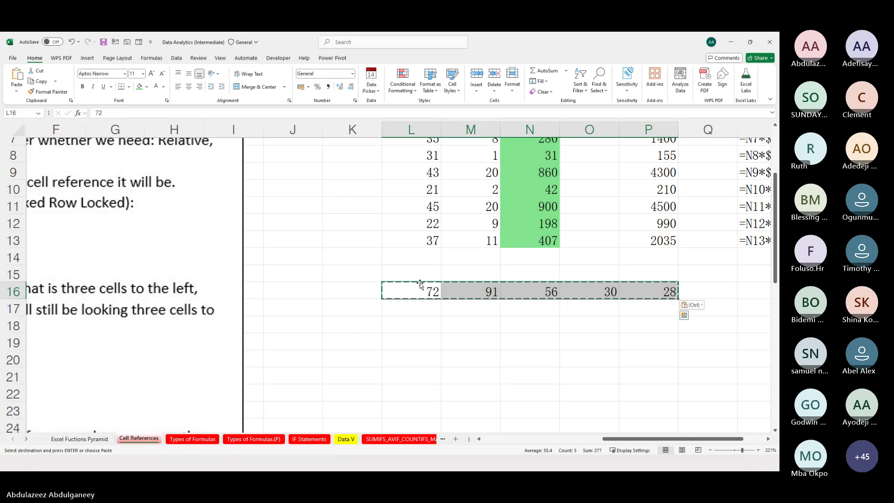
{"action": "left_click", "coordinate": [429, 307]}
{"action": "left_click", "coordinate": [336, 326]}
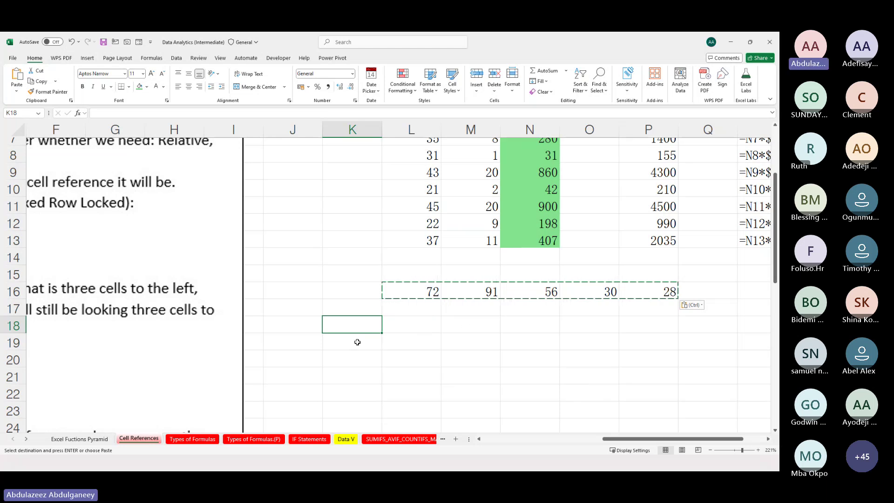
Copy the four numbers in L10:L13 into L17:L20, directly below the first value of row 16.
{"action": "left_click", "coordinate": [412, 292]}
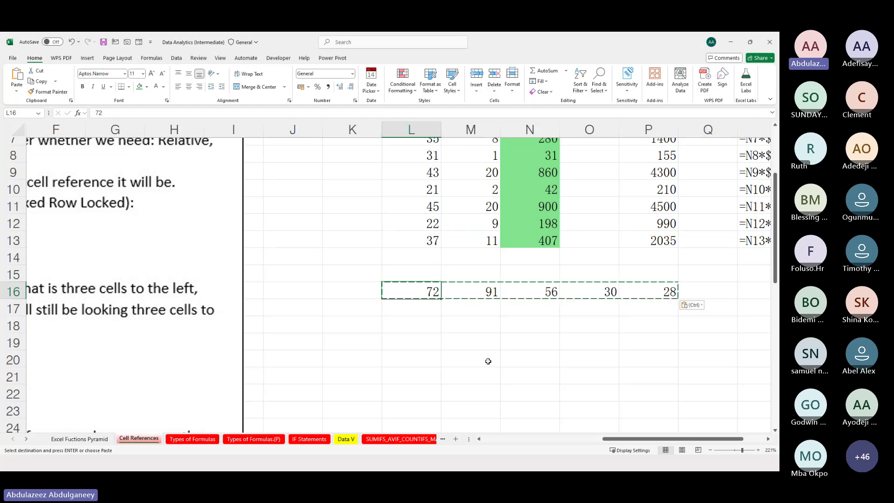
{"action": "left_click", "coordinate": [411, 306]}
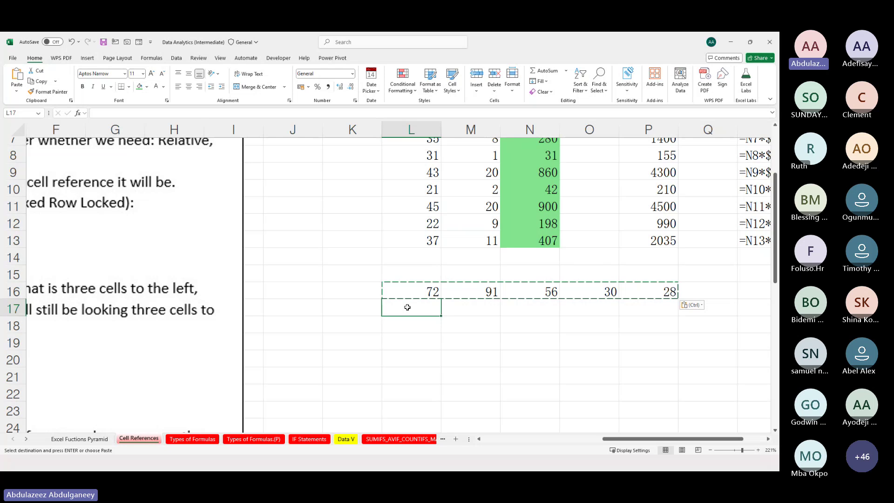
{"action": "left_click_drag", "start_coordinate": [428, 186], "coordinate": [427, 240]}
{"action": "key", "text": "Escape"}
{"action": "key", "text": "ctrl+c"}
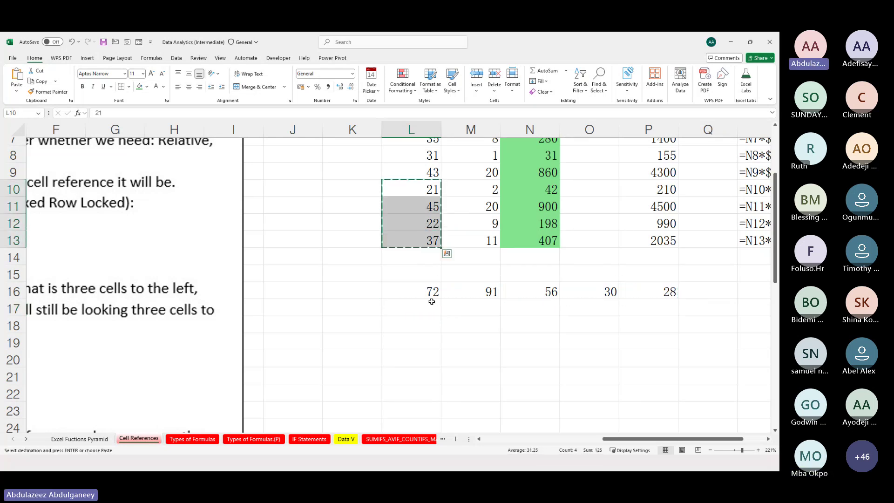
{"action": "left_click", "coordinate": [431, 302]}
{"action": "key", "text": "ctrl+v"}
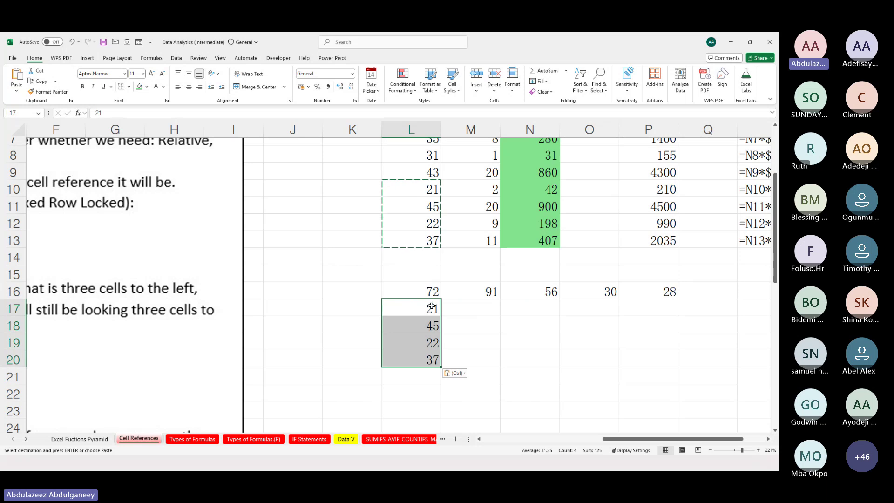
Apply the green fill colour to the row of values in L16:P16.
{"action": "scroll", "coordinate": [429, 289], "scroll_direction": "down", "scroll_amount": 1}
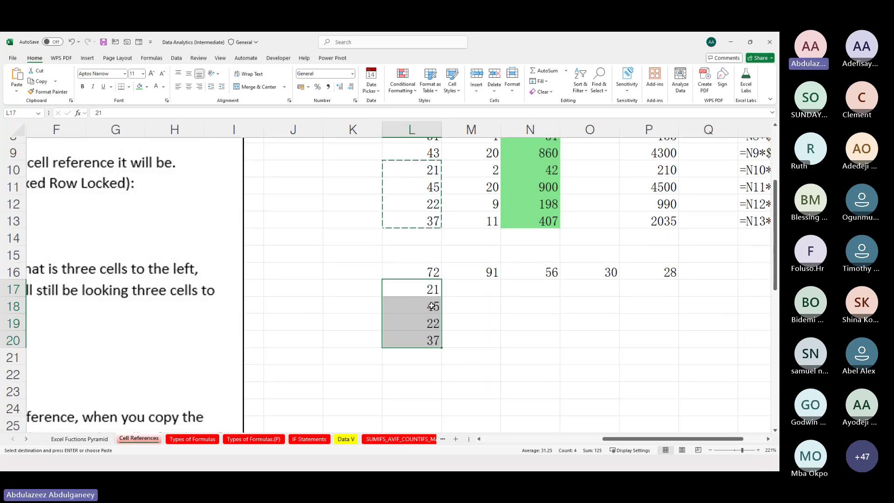
{"action": "left_click_drag", "start_coordinate": [427, 273], "coordinate": [628, 268]}
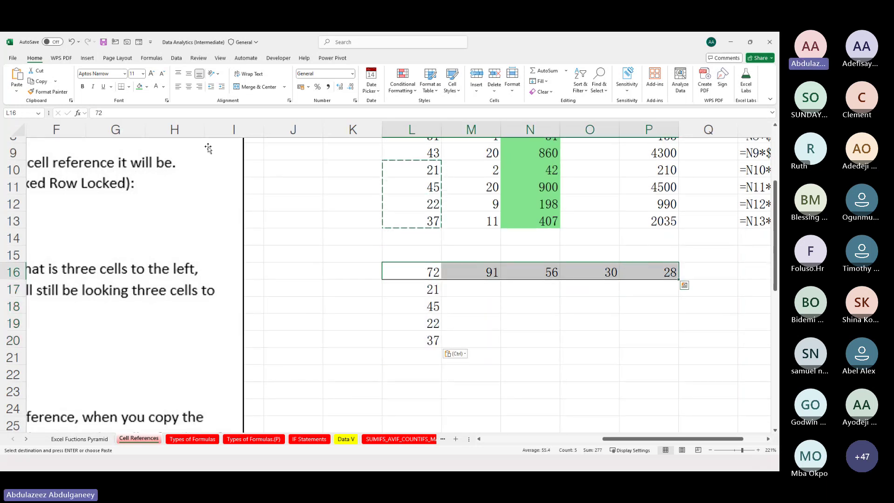
{"action": "left_click", "coordinate": [139, 87]}
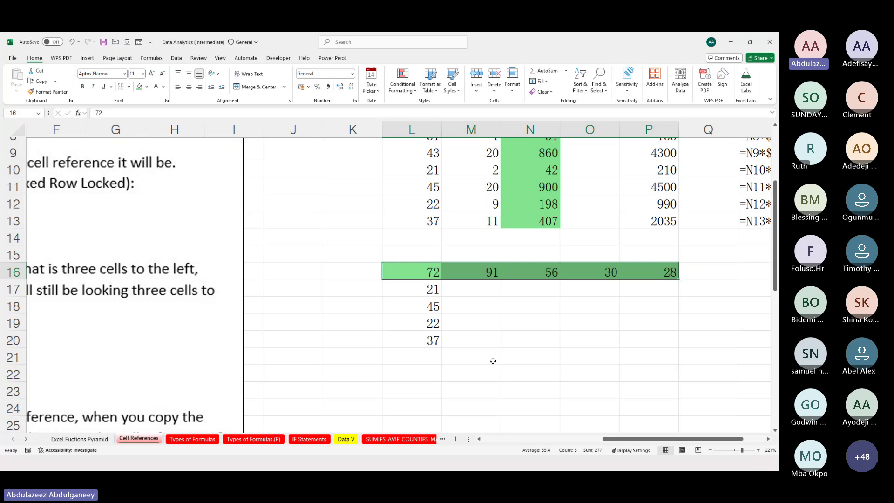
Enter =L16 in L22 as a relative reference to the first value of the green row.
{"action": "left_click", "coordinate": [413, 373]}
{"action": "scroll", "coordinate": [412, 372], "scroll_direction": "down", "scroll_amount": 1}
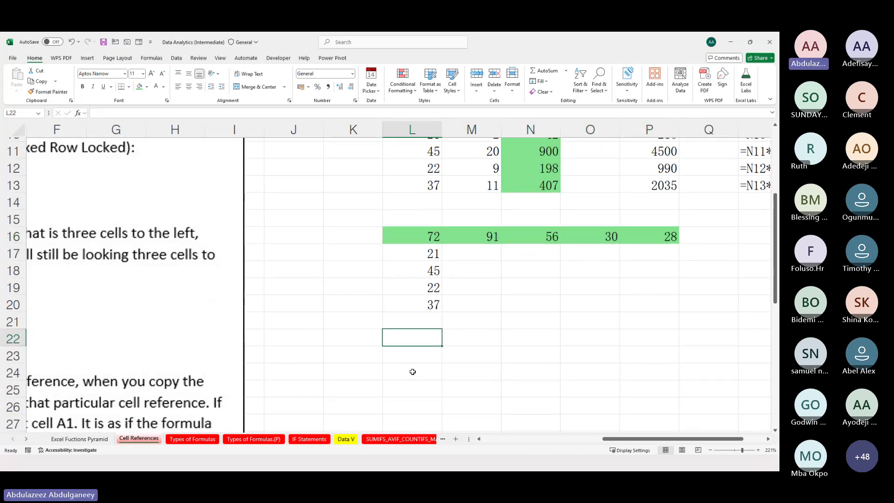
{"action": "type", "text": "="}
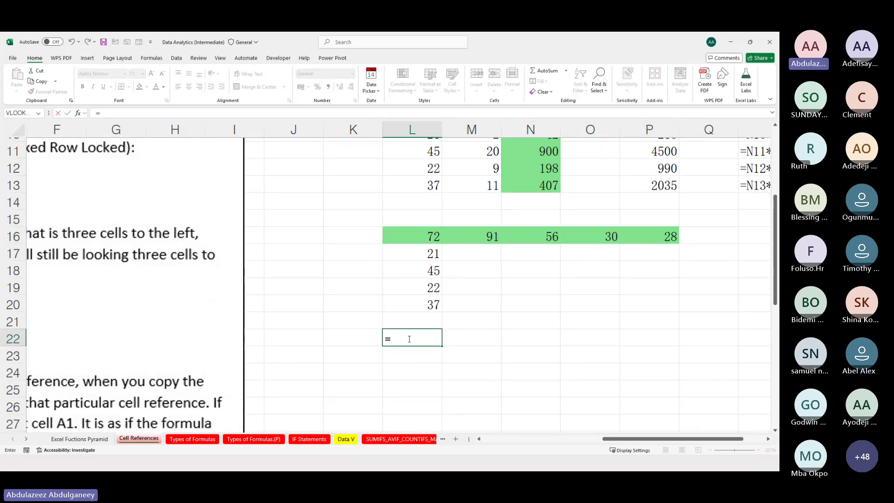
{"action": "left_click", "coordinate": [426, 233]}
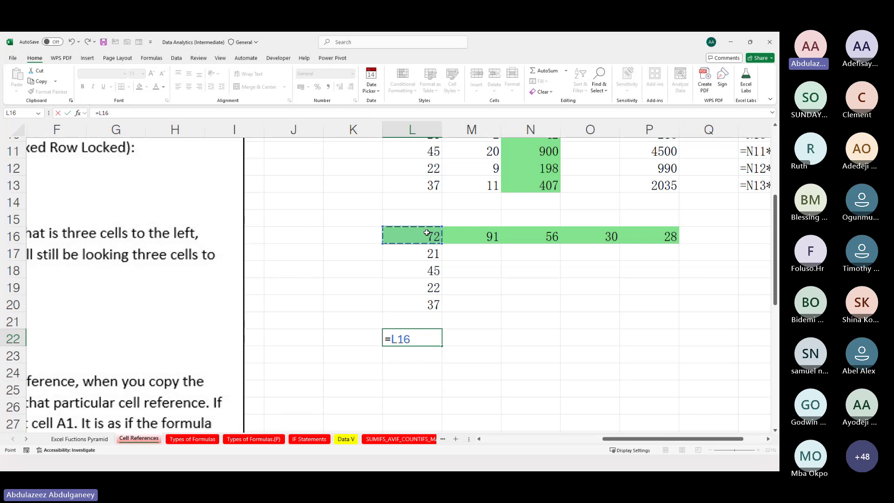
{"action": "key", "text": "ctrl+Return"}
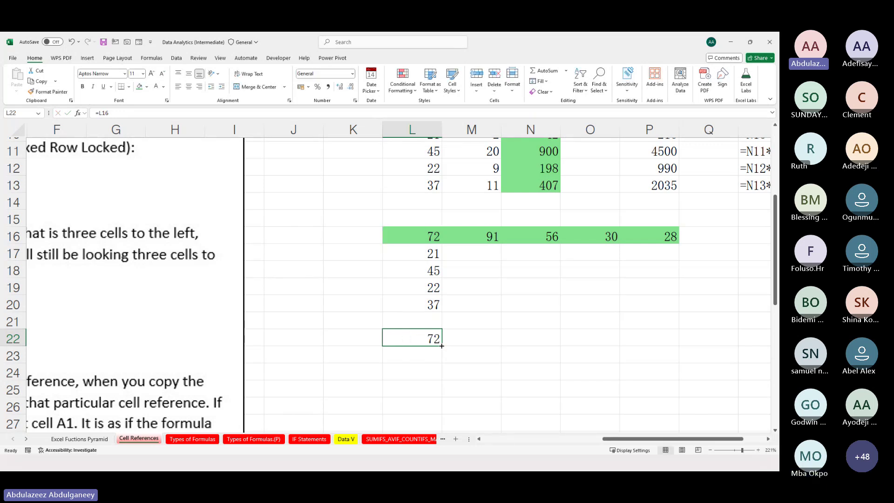
Try filling the L22 formula across to P22 and down through row 26, and undo both fills.
{"action": "left_click_drag", "start_coordinate": [442, 345], "coordinate": [673, 333]}
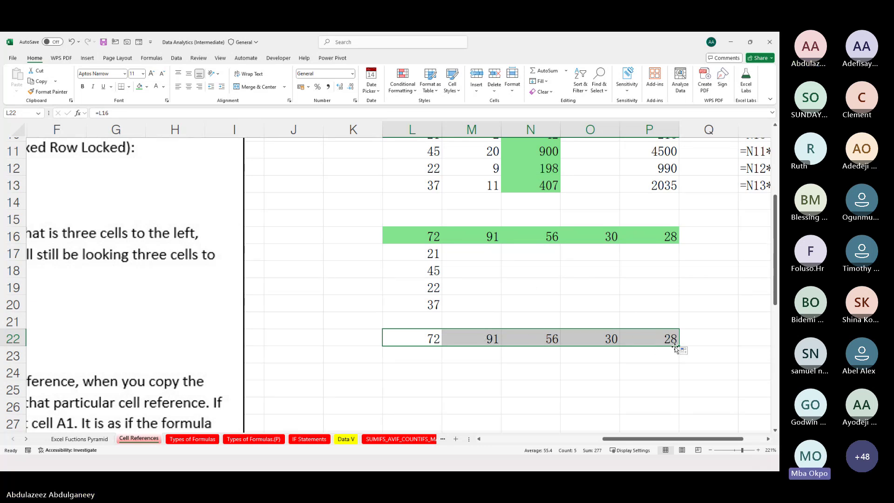
{"action": "left_click_drag", "start_coordinate": [680, 346], "coordinate": [683, 414]}
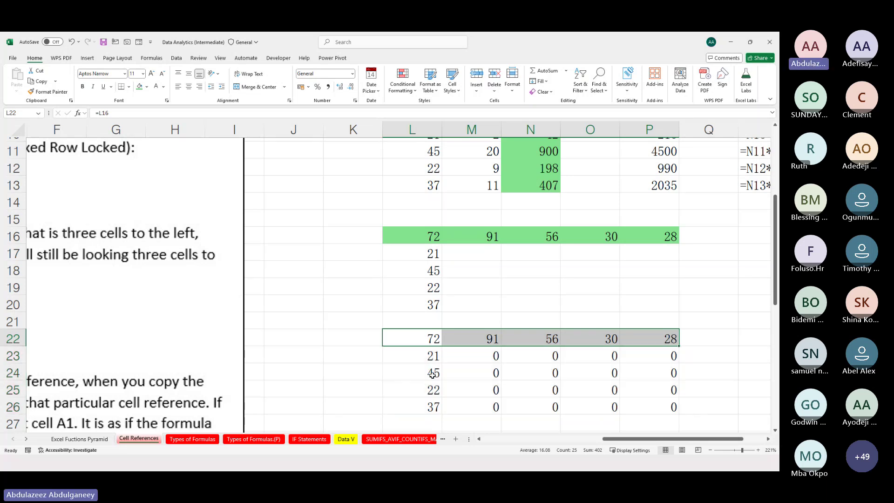
{"action": "key", "text": "ctrl+z"}
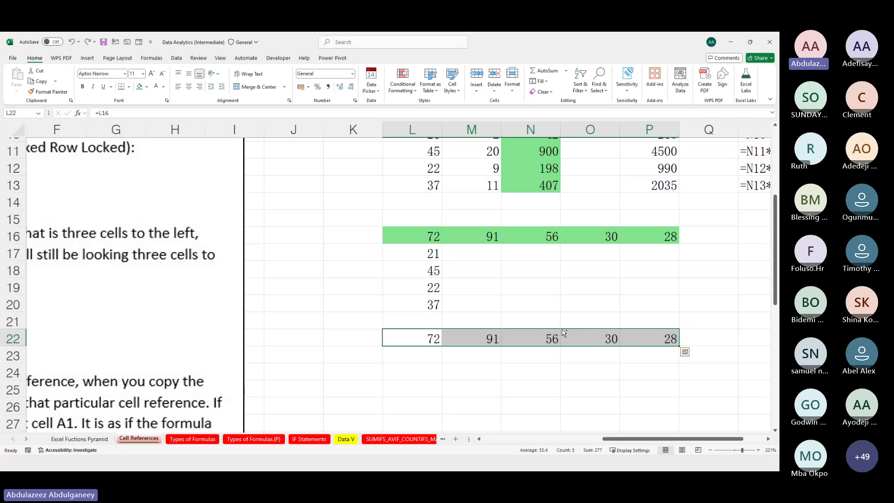
{"action": "key", "text": "ctrl+z"}
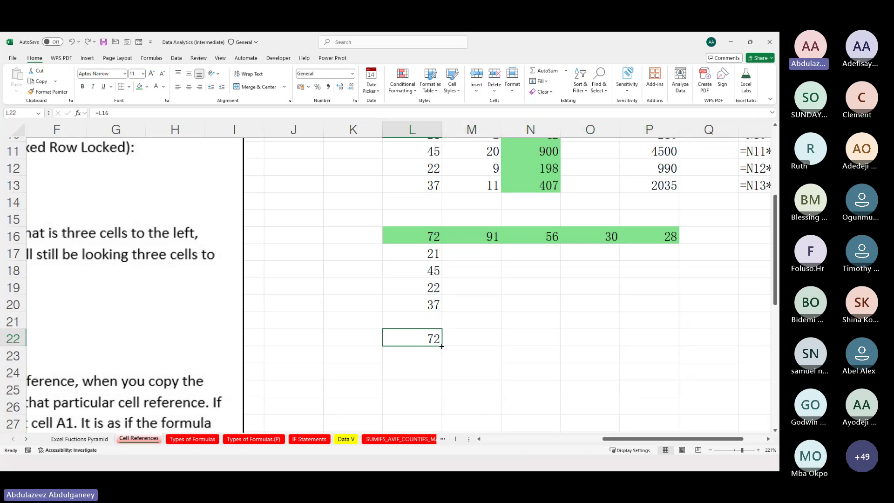
Try filling the relative reference in L22 down to L25, and undo the fill.
{"action": "left_click_drag", "start_coordinate": [442, 346], "coordinate": [441, 346]}
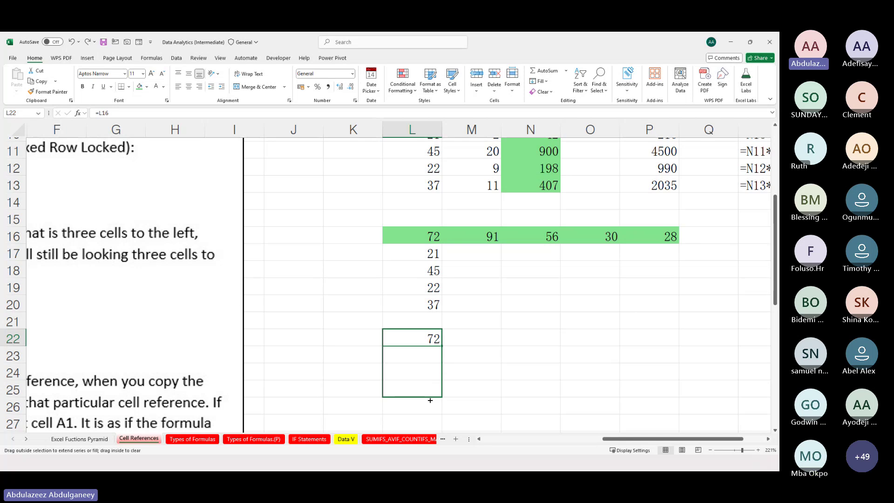
{"action": "left_click_drag", "start_coordinate": [430, 401], "coordinate": [430, 399]}
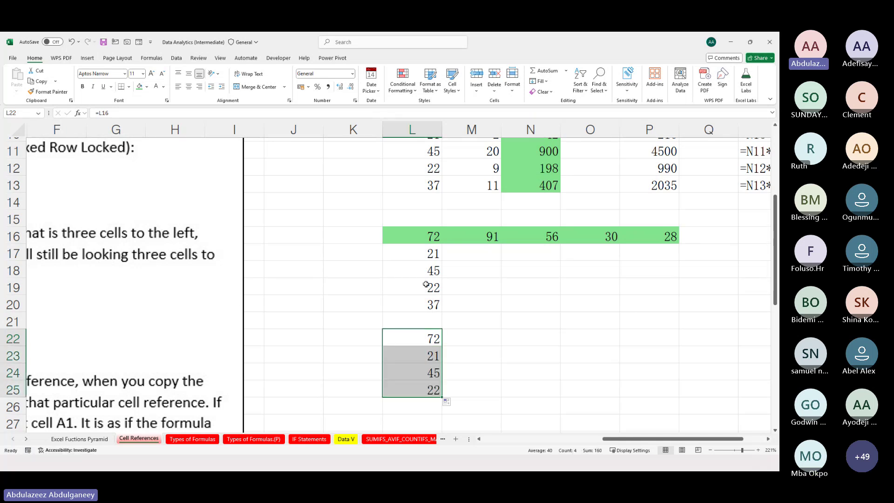
{"action": "left_click", "coordinate": [426, 340]}
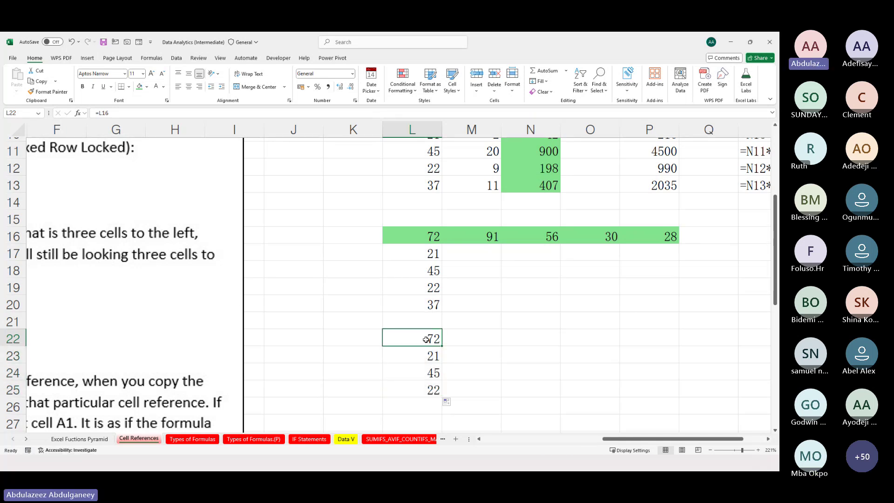
{"action": "key", "text": "ctrl+z"}
Replace the L22 formula with =L$16, locking only the row of the reference.
{"action": "type", "text": "="}
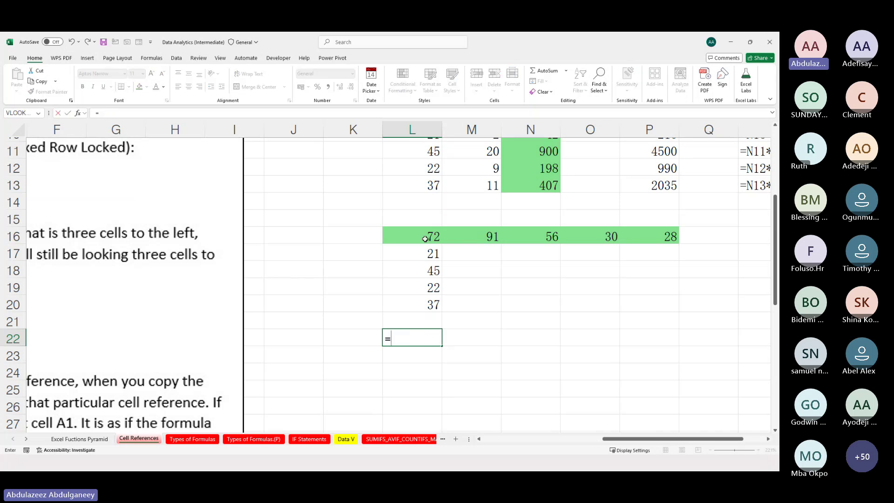
{"action": "left_click", "coordinate": [425, 237]}
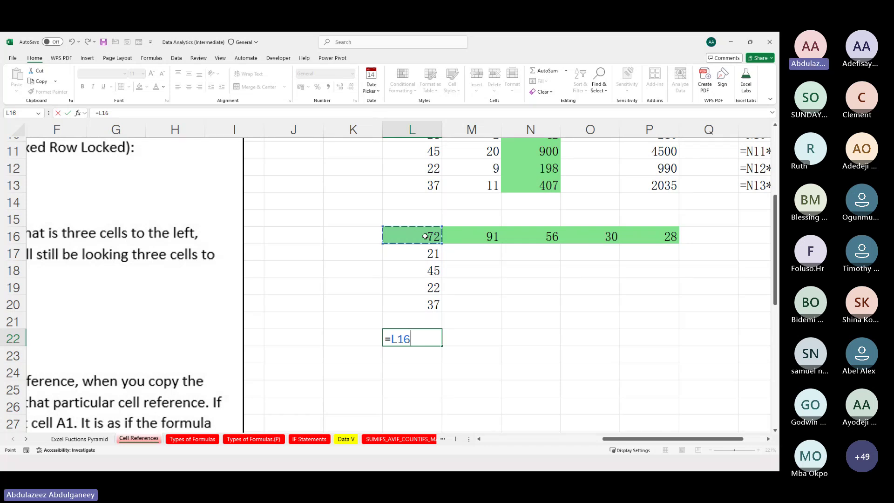
{"action": "key", "text": "F4"}
{"action": "key", "text": "F4"}
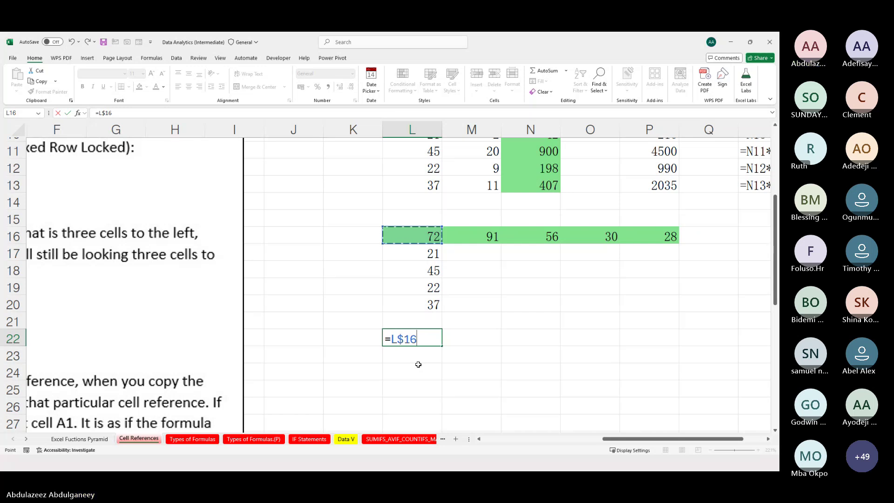
{"action": "key", "text": "ctrl+Return"}
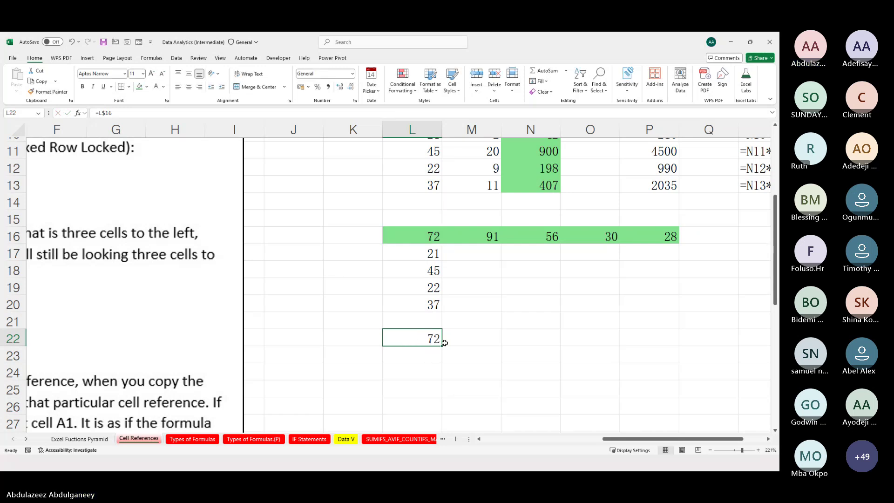
Fill the row-locked L22 formula across to P22.
{"action": "left_click_drag", "start_coordinate": [440, 347], "coordinate": [679, 350]}
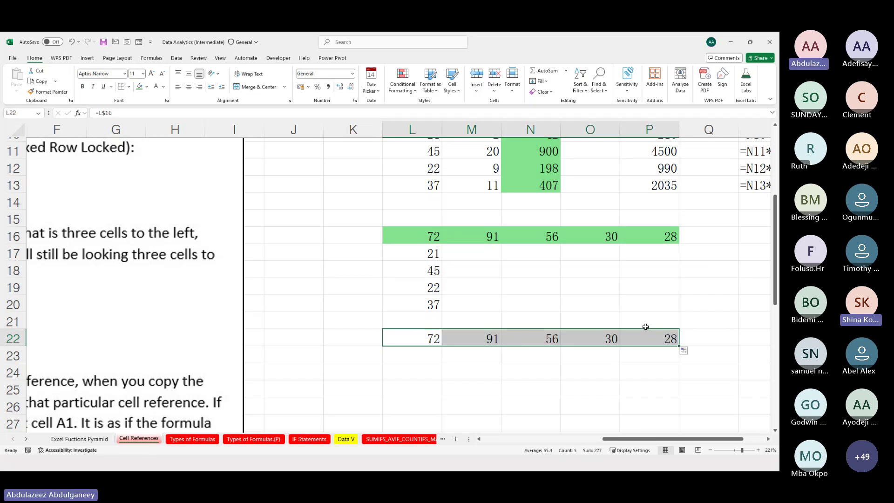
{"action": "left_click", "coordinate": [433, 338]}
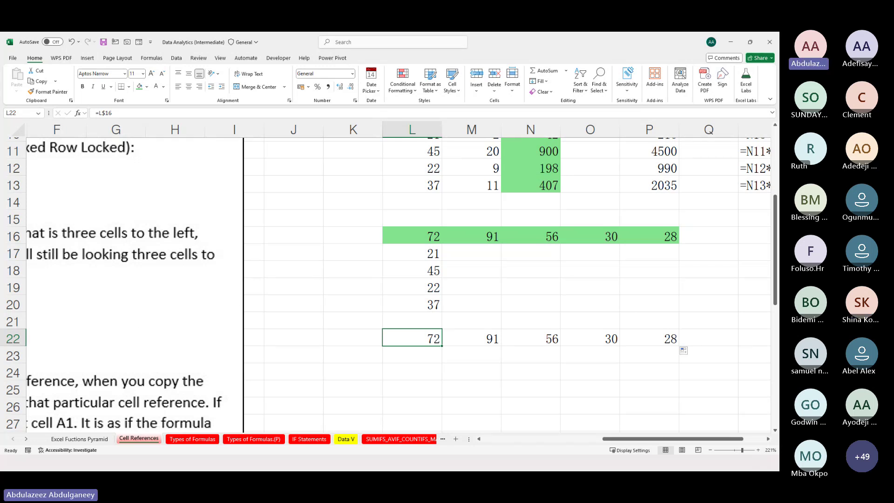
{"action": "key", "text": "alt+Tab"}
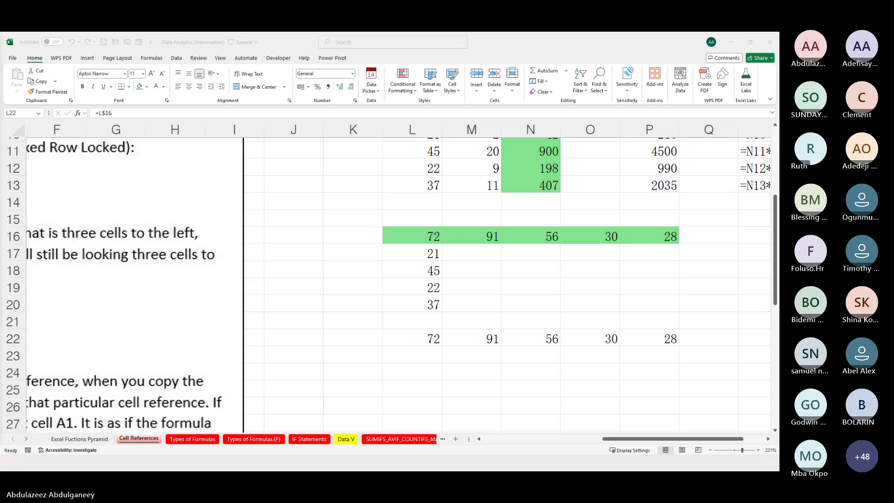
{"action": "left_click", "coordinate": [440, 332]}
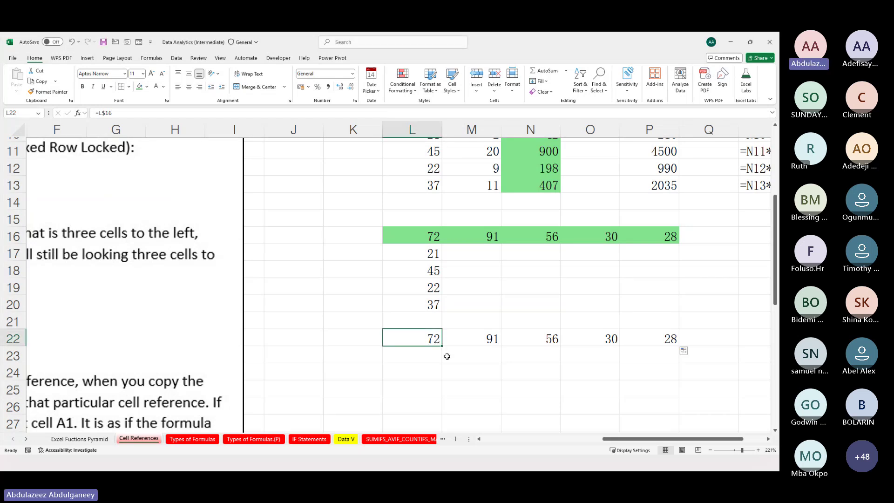
Fill the row-locked L22 formula down to L25 and check the copied formula in L23.
{"action": "left_click_drag", "start_coordinate": [440, 345], "coordinate": [442, 393]}
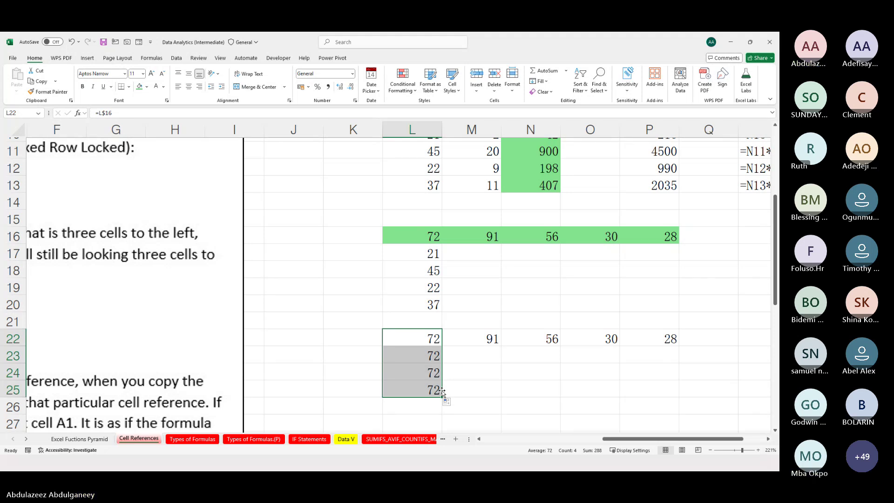
{"action": "left_click", "coordinate": [427, 356]}
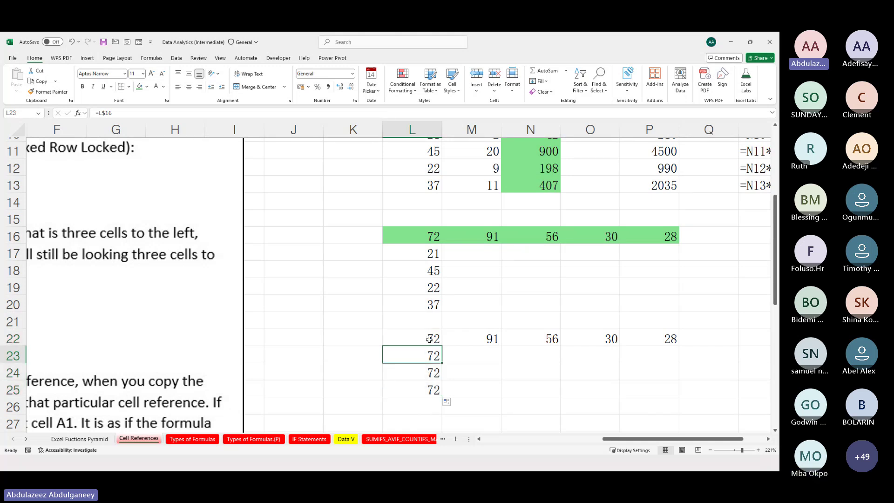
{"action": "left_click", "coordinate": [429, 339]}
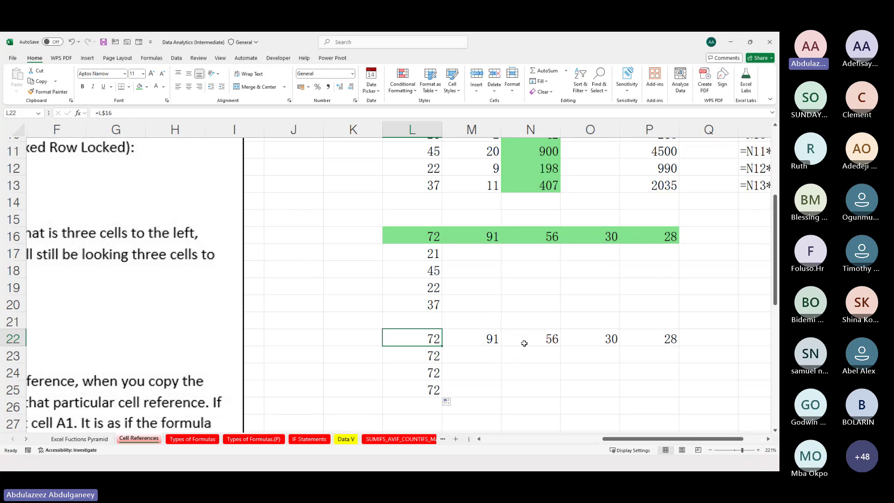
Repeat the fills of L22 across to P22 and down to L25 over the existing copies.
{"action": "left_click_drag", "start_coordinate": [443, 347], "coordinate": [694, 349]}
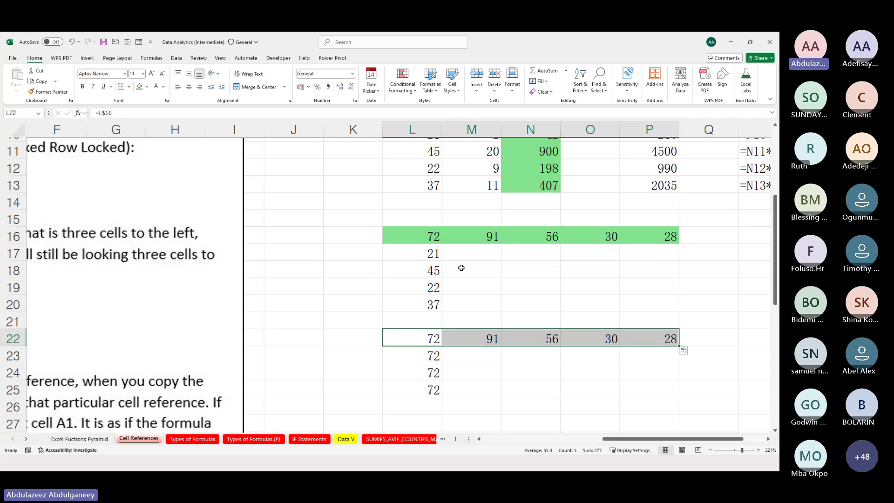
{"action": "left_click", "coordinate": [423, 340]}
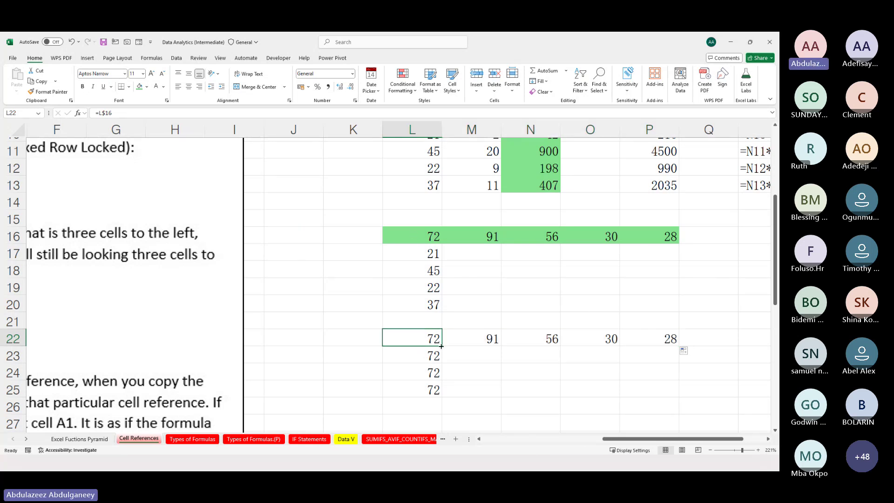
{"action": "left_click_drag", "start_coordinate": [441, 346], "coordinate": [441, 391]}
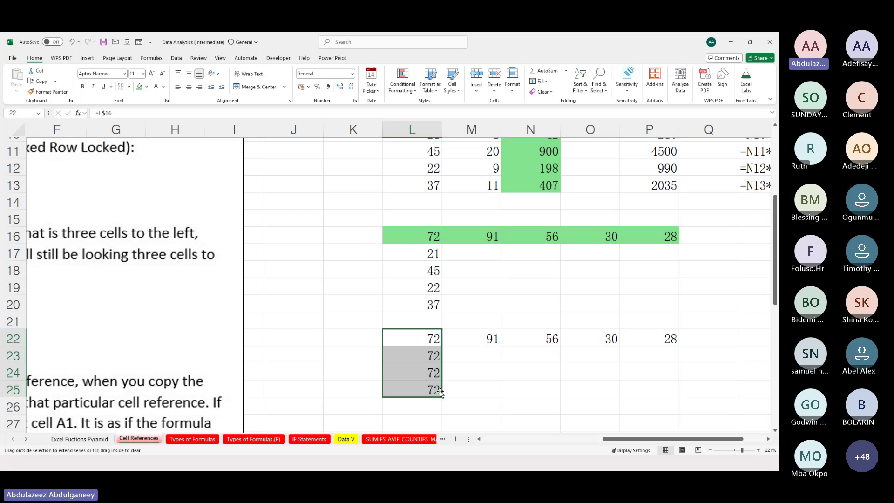
{"action": "left_click", "coordinate": [424, 336]}
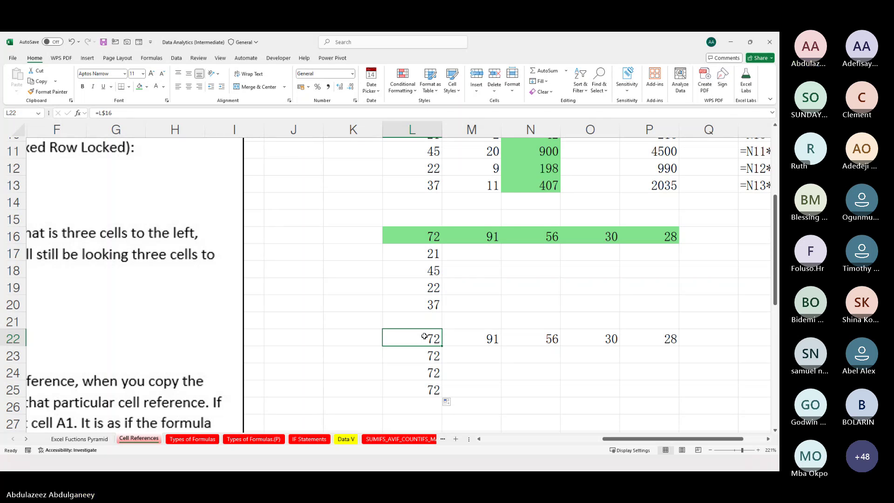
Enter the label "Lock Row_ free column" in K22 and autofit column K to the text.
{"action": "left_click", "coordinate": [351, 336]}
{"action": "type", "text": "Lock"}
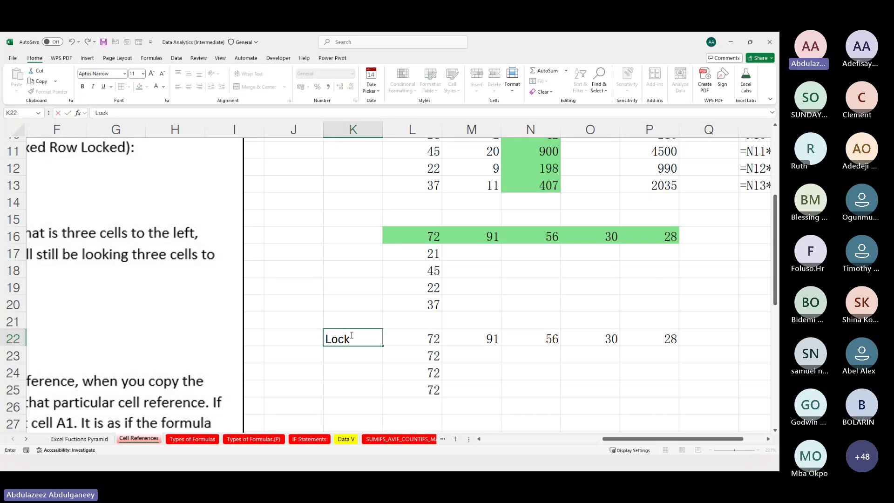
{"action": "type", "text": " Row"}
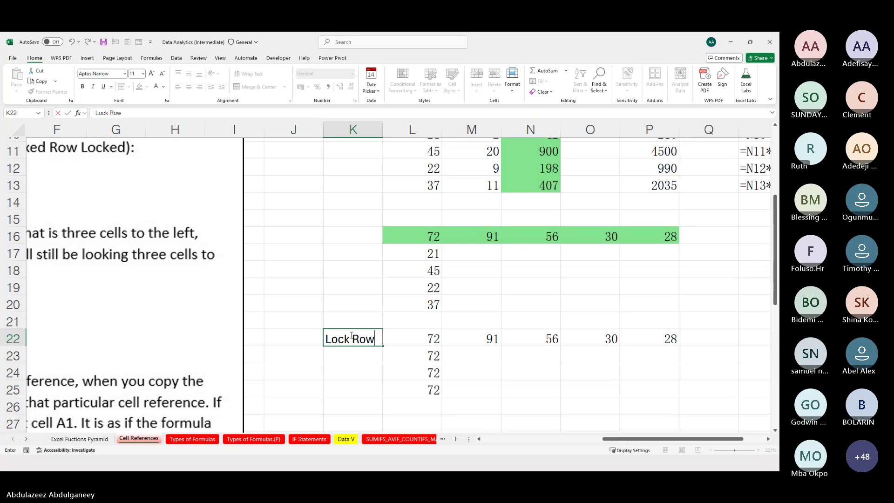
{"action": "type", "text": "_"}
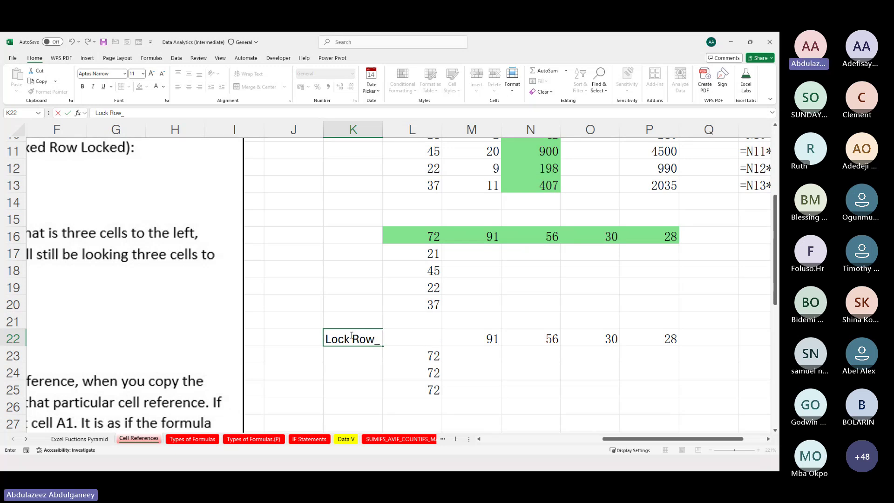
{"action": "type", "text": "free"}
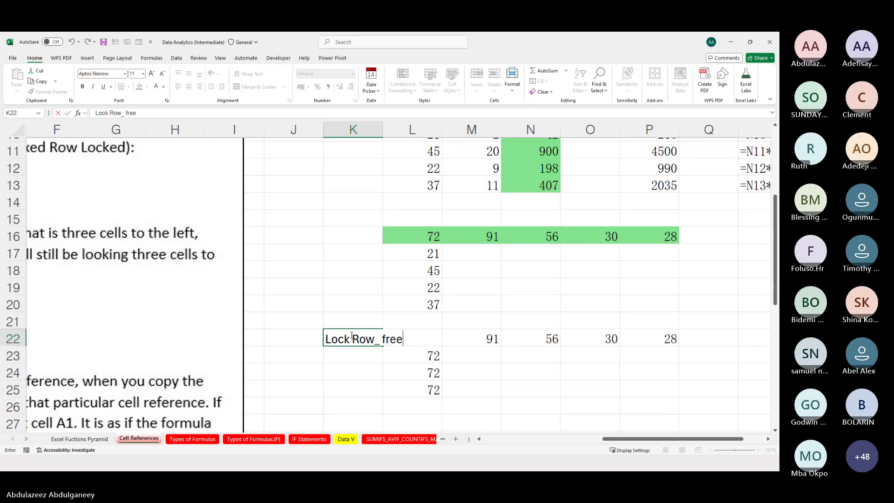
{"action": "type", "text": " column"}
{"action": "key", "text": "Return"}
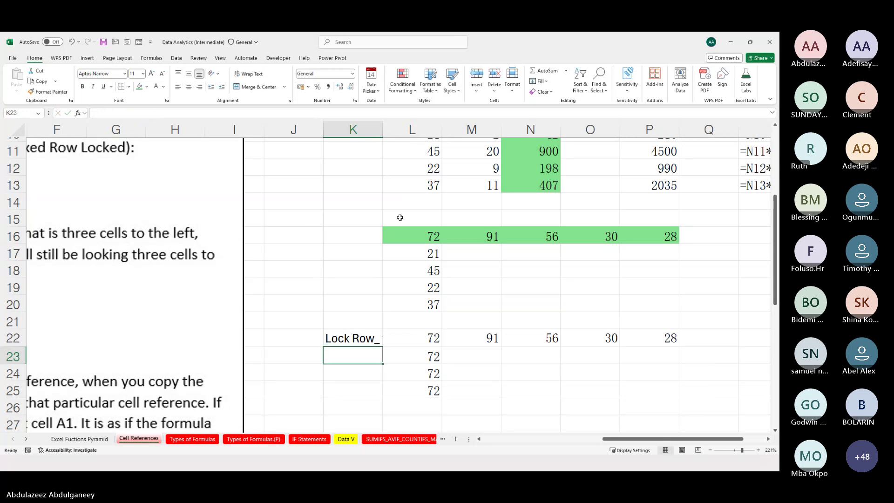
{"action": "double_click", "coordinate": [383, 130]}
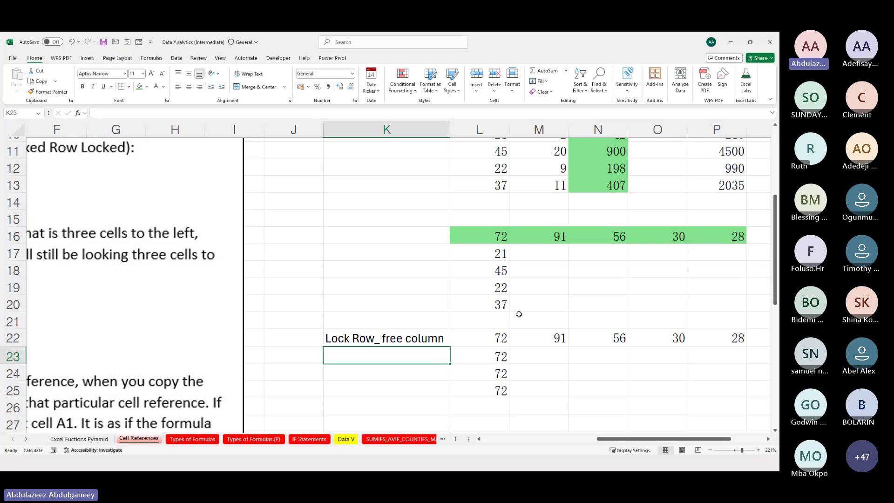
Apply the green fill colour to the labelled example block K22:P25.
{"action": "left_click", "coordinate": [419, 336]}
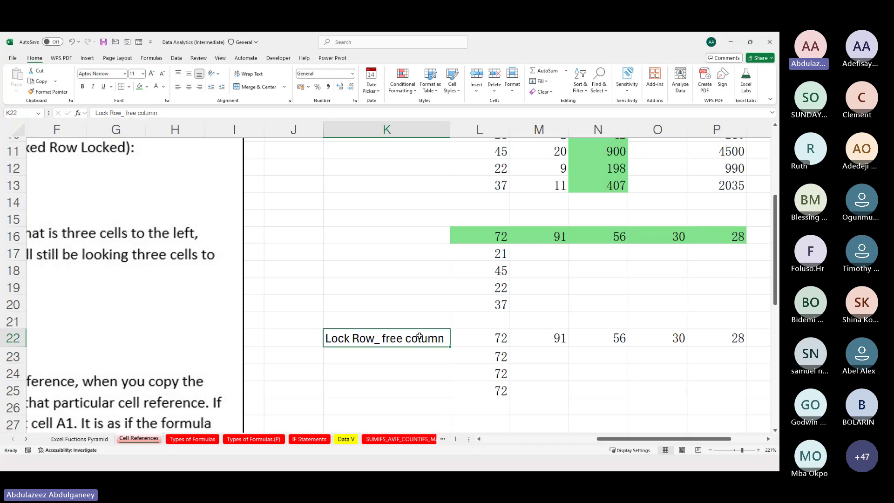
{"action": "left_click_drag", "start_coordinate": [419, 336], "coordinate": [588, 383]}
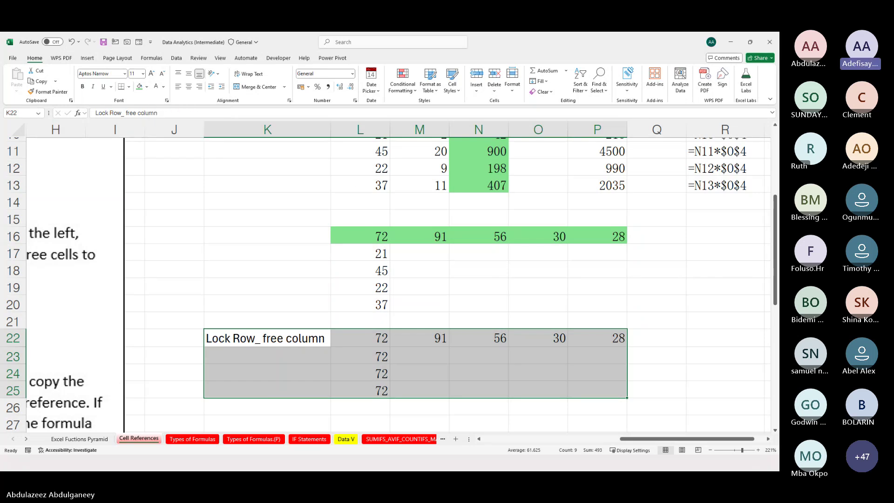
{"action": "left_click", "coordinate": [139, 87]}
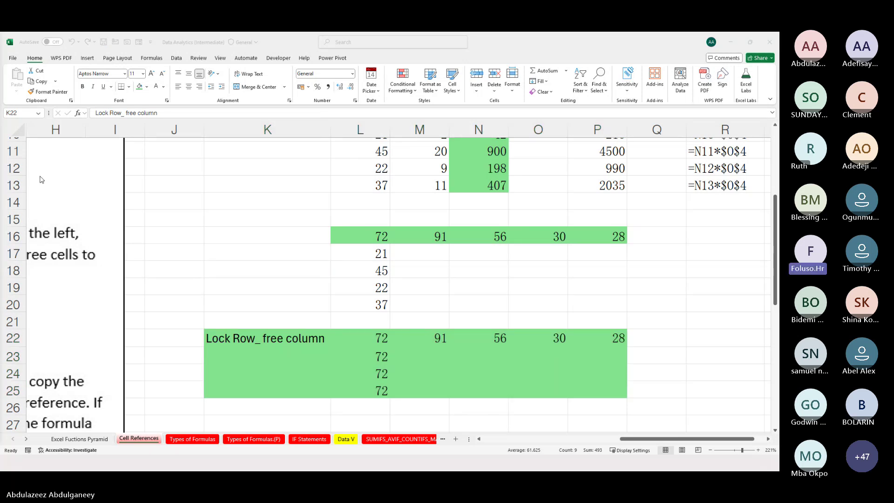
{"action": "left_click", "coordinate": [299, 340]}
Compare the row-locked formulas in L22 and P22, and repeat the fill of L22 down to L25.
{"action": "scroll", "coordinate": [298, 340], "scroll_direction": "down", "scroll_amount": 2}
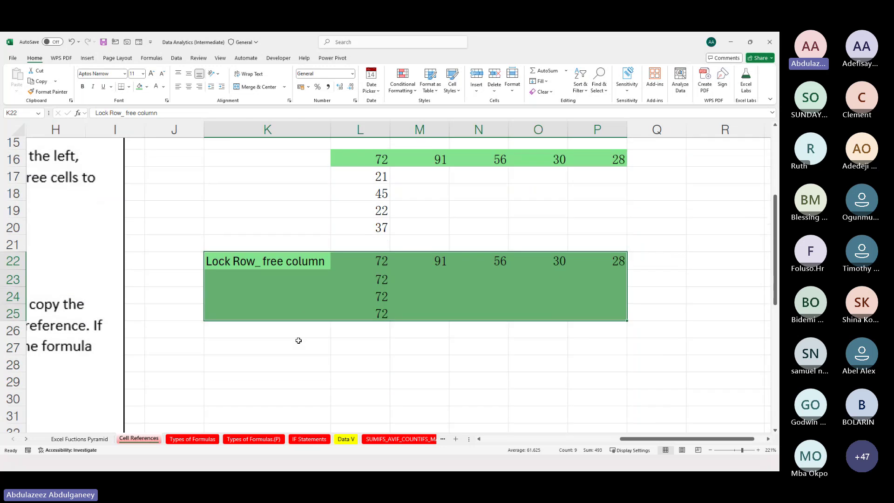
{"action": "left_click", "coordinate": [382, 265]}
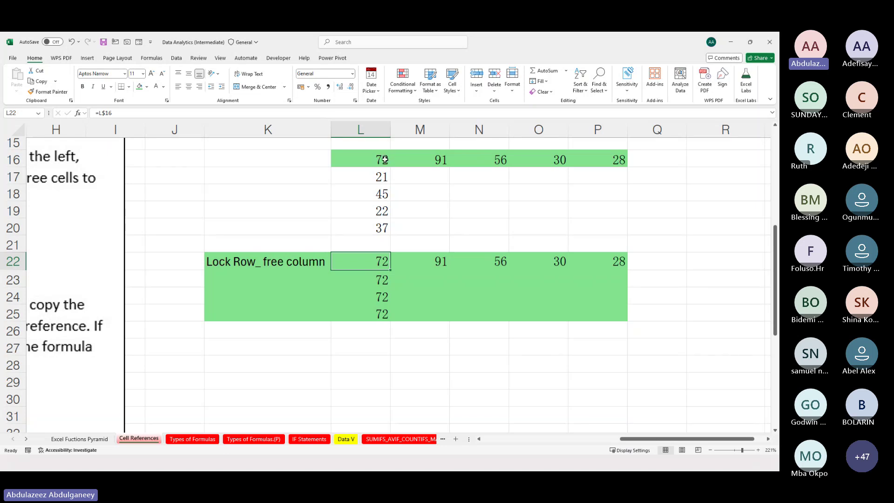
{"action": "left_click", "coordinate": [640, 255]}
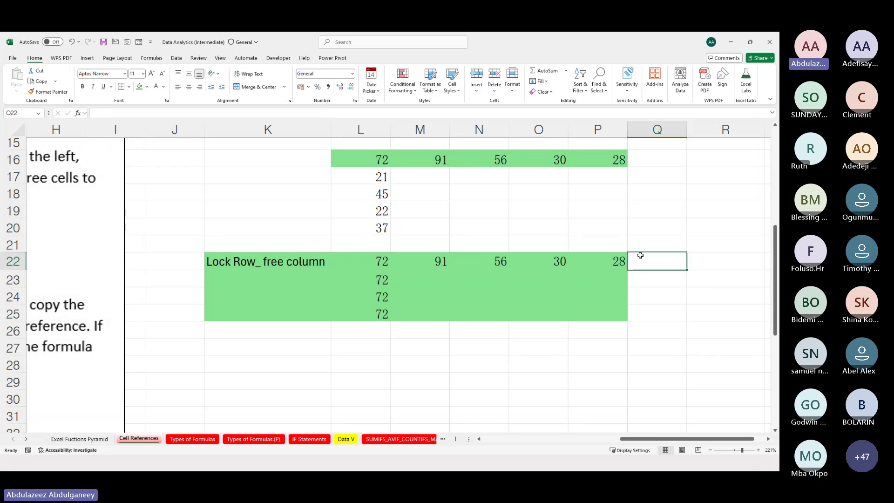
{"action": "left_click", "coordinate": [622, 261]}
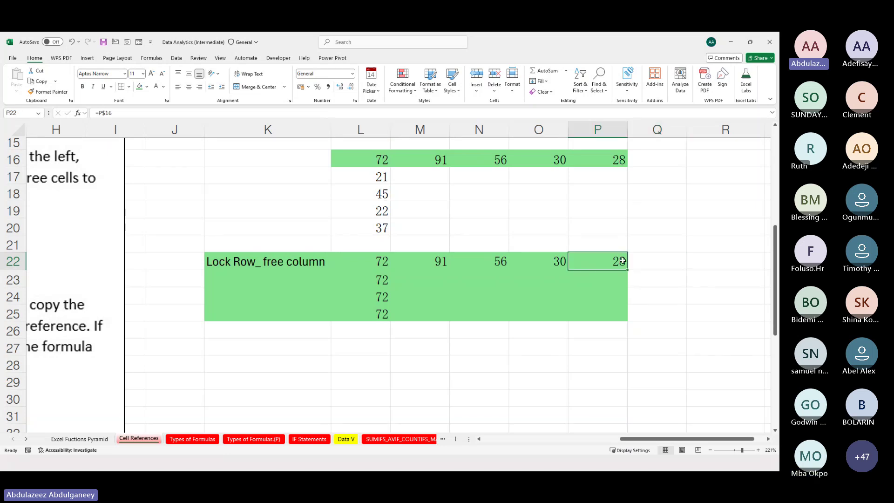
{"action": "left_click", "coordinate": [370, 258]}
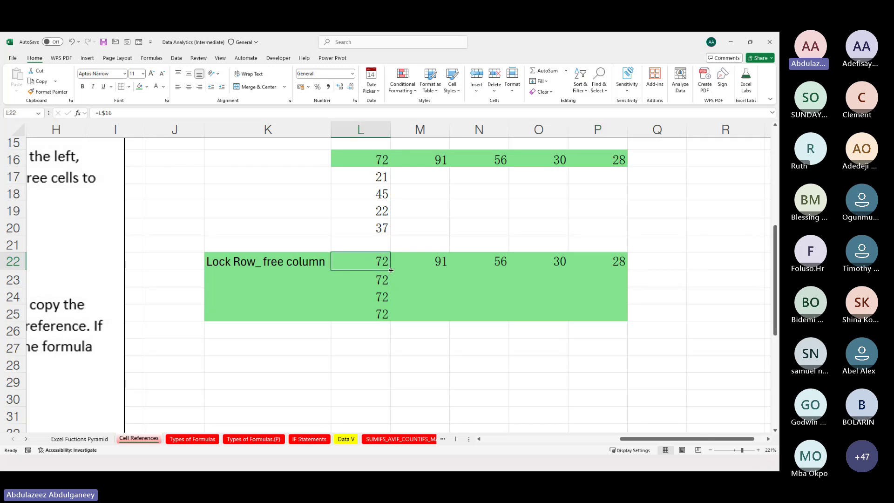
{"action": "left_click_drag", "start_coordinate": [391, 270], "coordinate": [394, 314]}
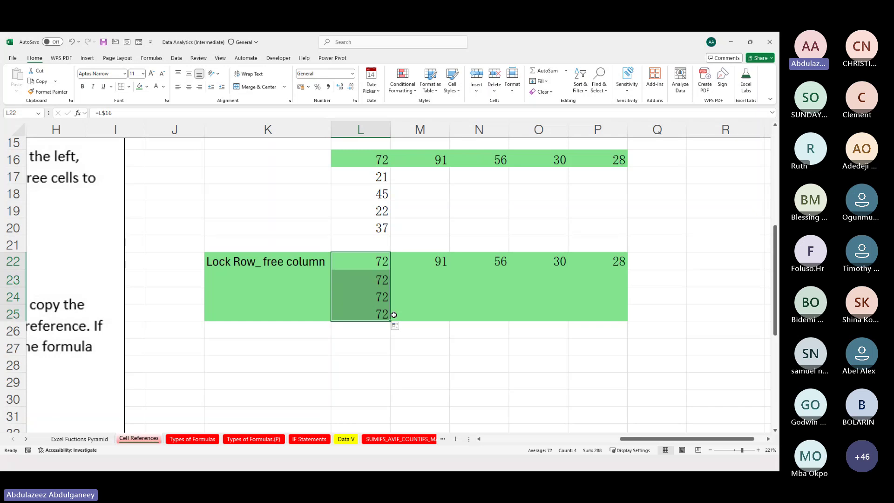
{"action": "left_click", "coordinate": [376, 261]}
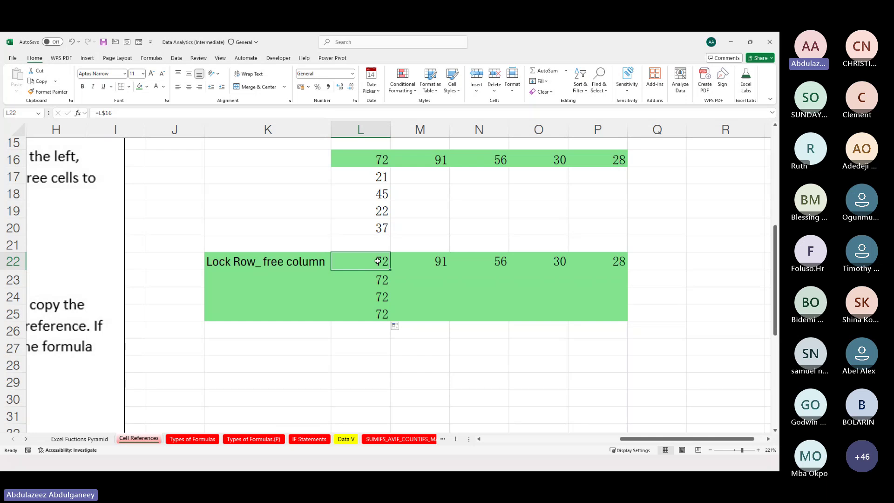
{"action": "left_click", "coordinate": [259, 343]}
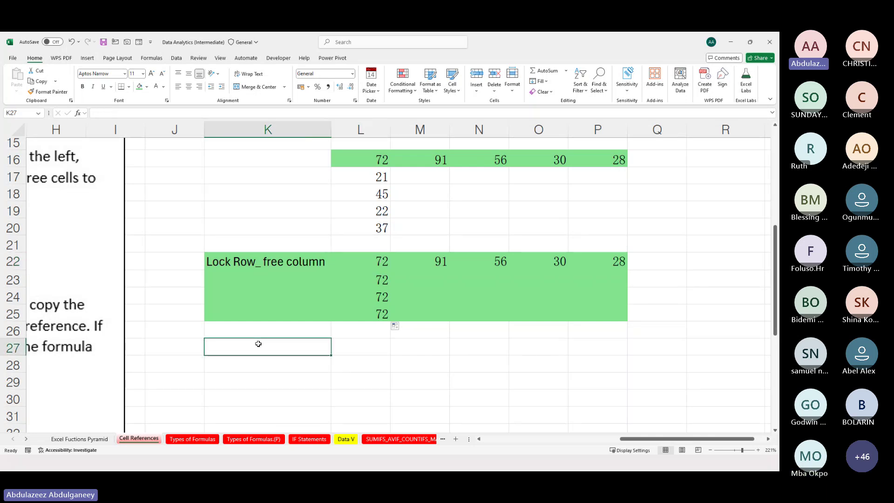
Enter the label "Free Row_Lock column" in K27, below the green example block.
{"action": "scroll", "coordinate": [259, 344], "scroll_direction": "down", "scroll_amount": 1}
{"action": "scroll", "coordinate": [258, 344], "scroll_direction": "up", "scroll_amount": 1}
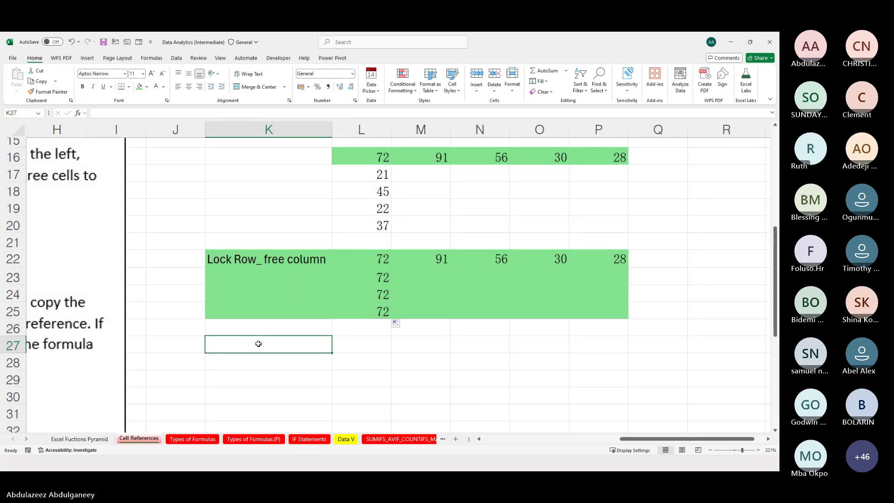
{"action": "type", "text": "Fre"}
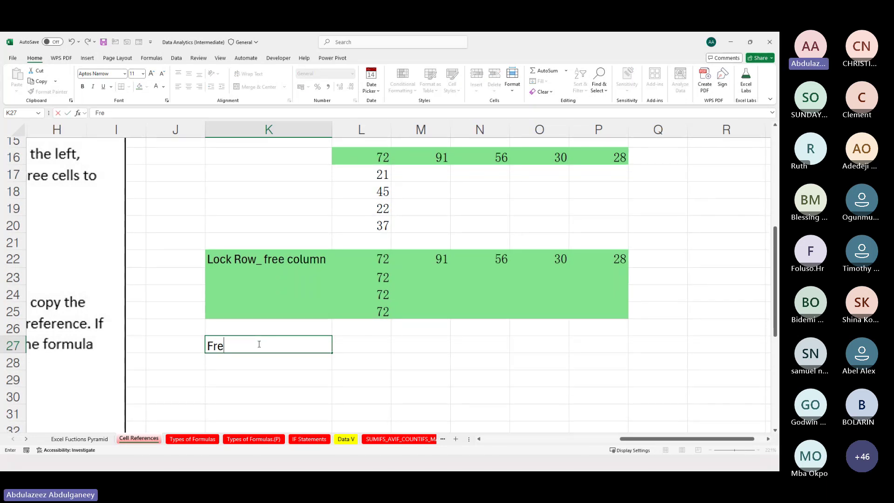
{"action": "type", "text": "e Row"}
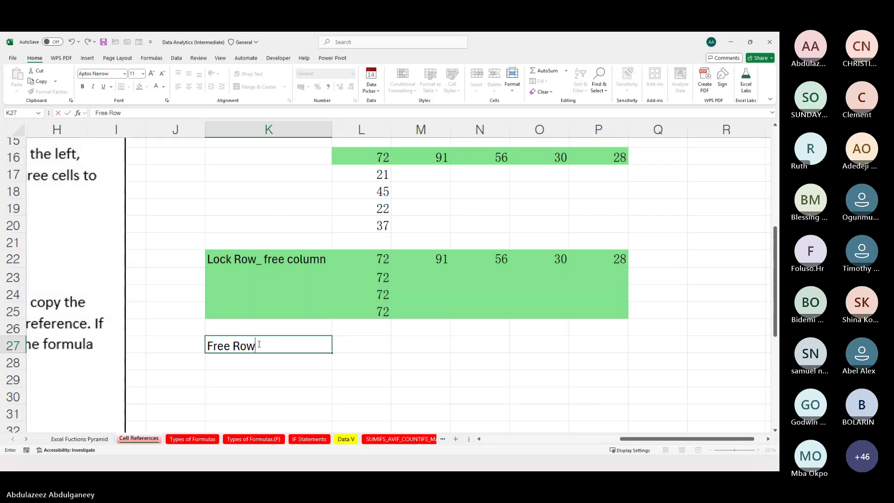
{"action": "type", "text": "_"}
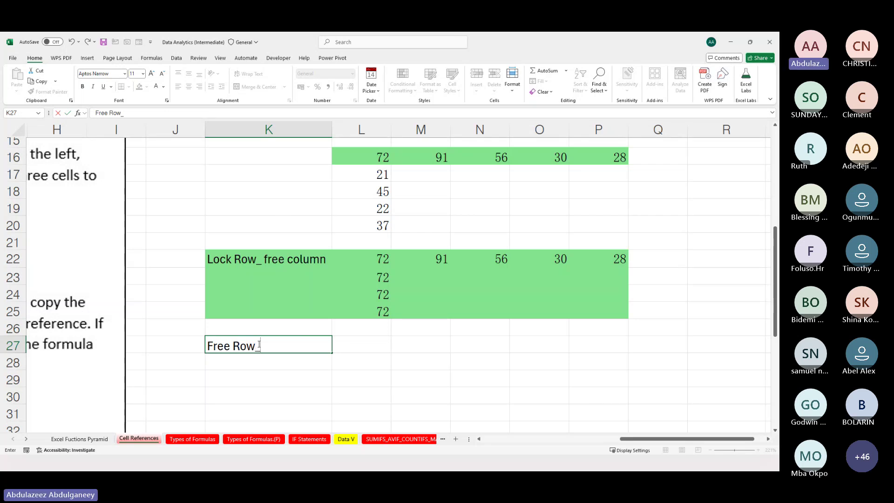
{"action": "type", "text": "Lock"}
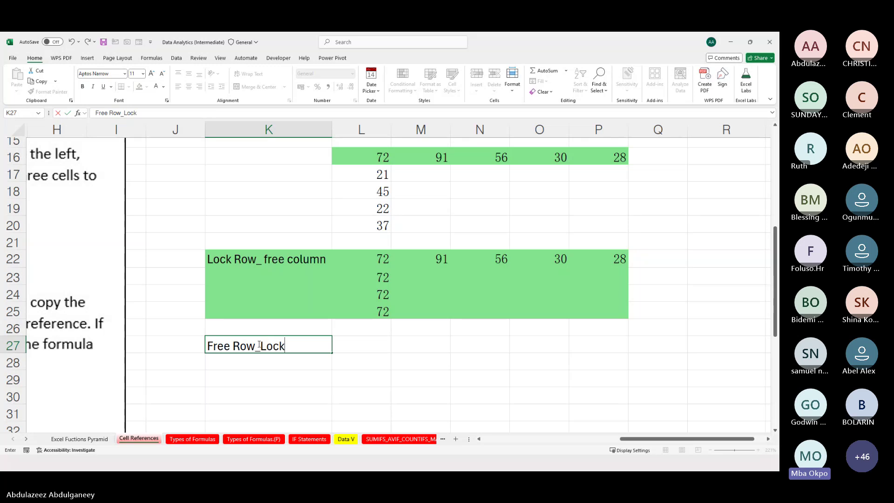
{"action": "type", "text": " column"}
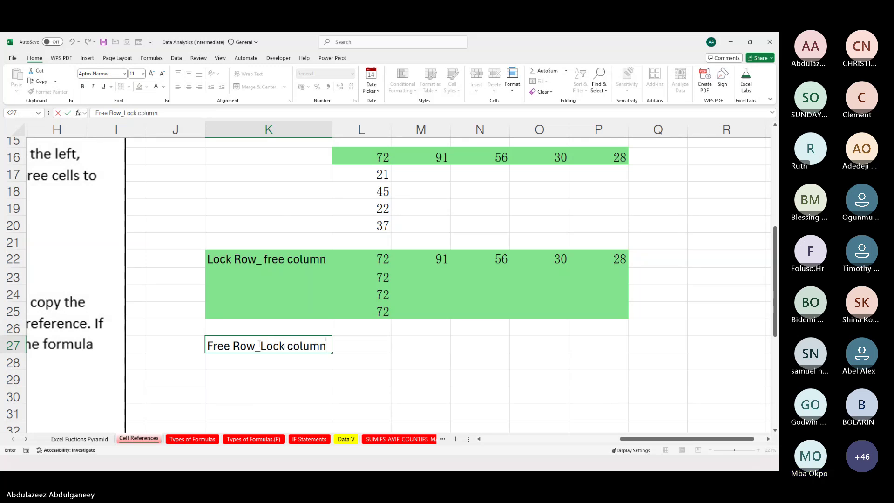
{"action": "key", "text": "ctrl+Return"}
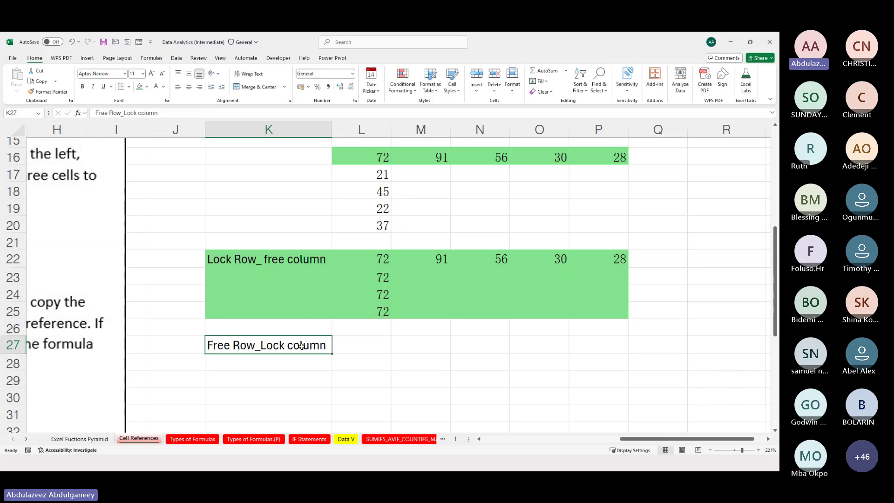
Enter the column-locked formula =$L16 in L27, beside the new label.
{"action": "left_click", "coordinate": [353, 345]}
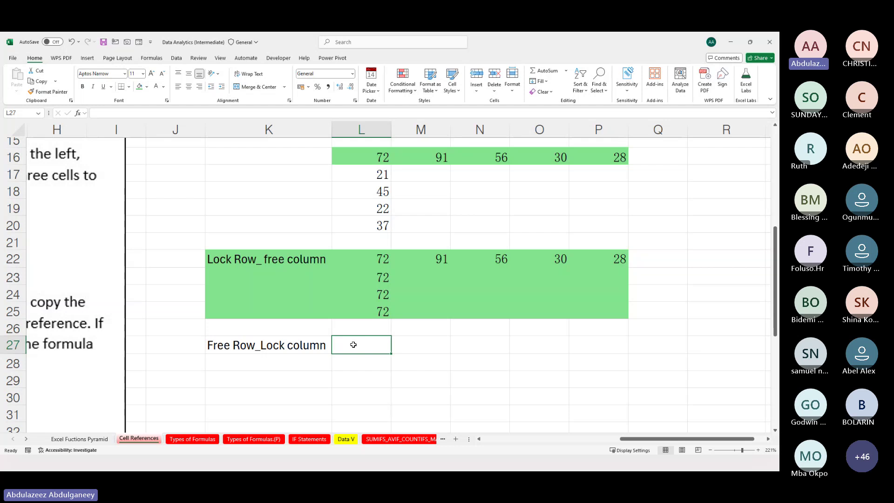
{"action": "type", "text": "="}
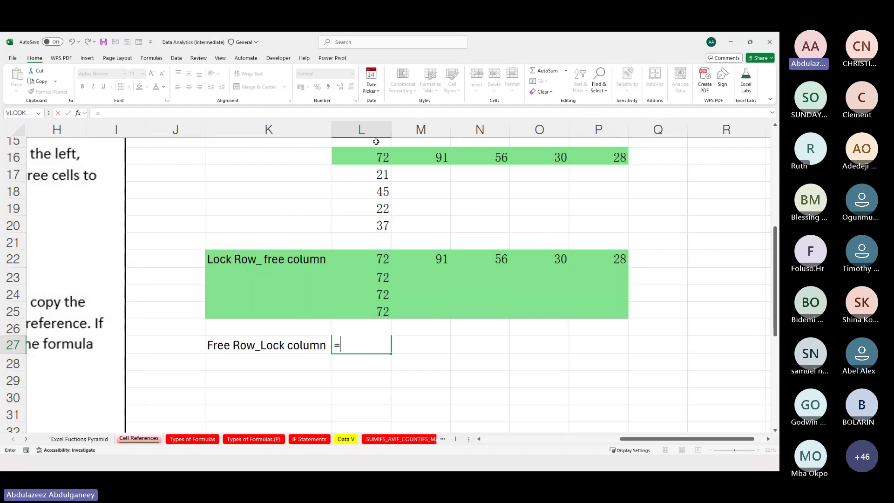
{"action": "left_click", "coordinate": [376, 157]}
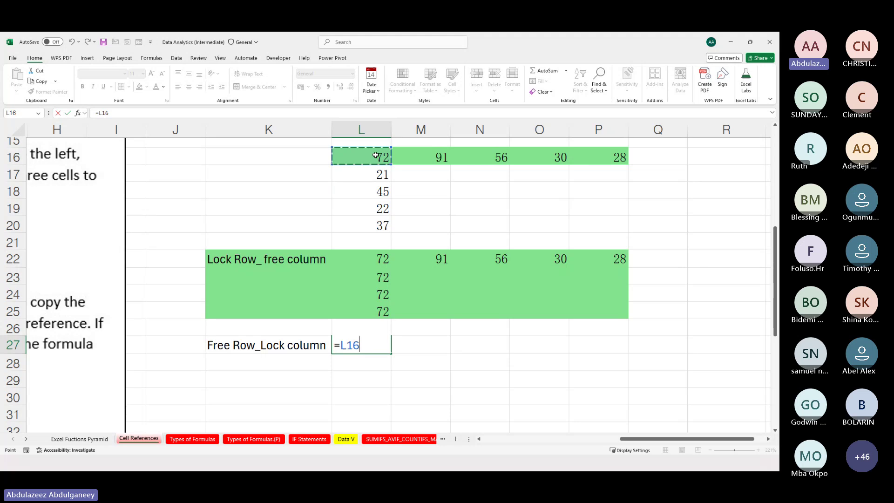
{"action": "key", "text": "F4"}
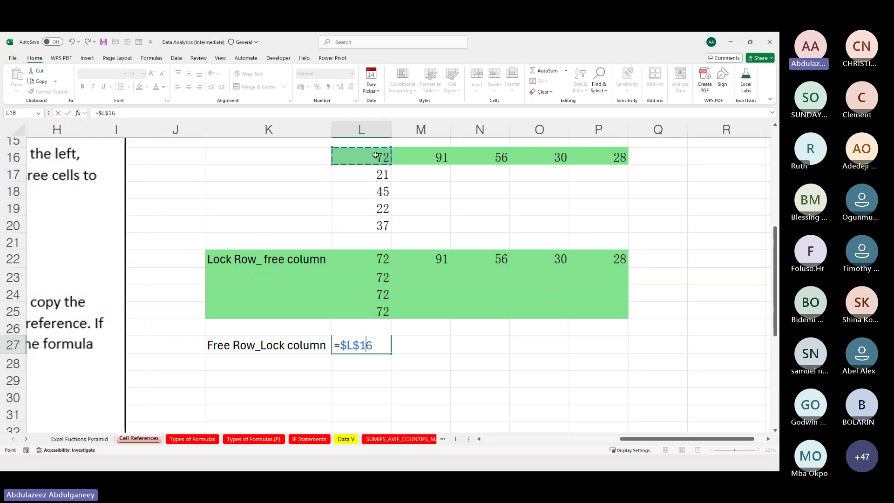
{"action": "key", "text": "F4"}
{"action": "key", "text": "F4"}
{"action": "key", "text": "ctrl+Return"}
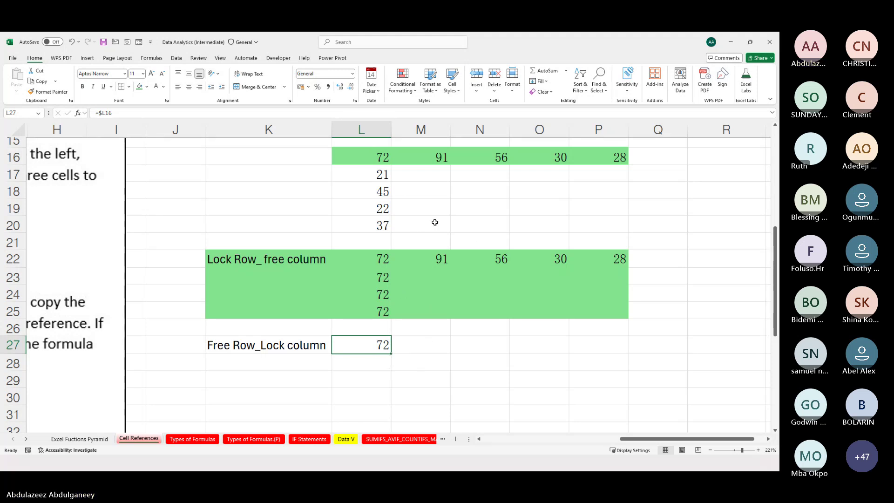
Fill the column-locked formula from L27 across to P27 and down to L31.
{"action": "left_click_drag", "start_coordinate": [391, 353], "coordinate": [614, 355]}
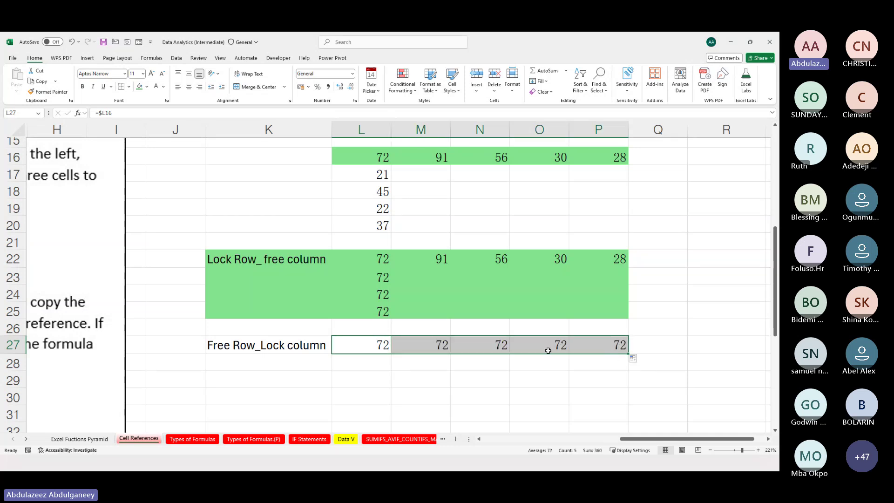
{"action": "left_click", "coordinate": [382, 345]}
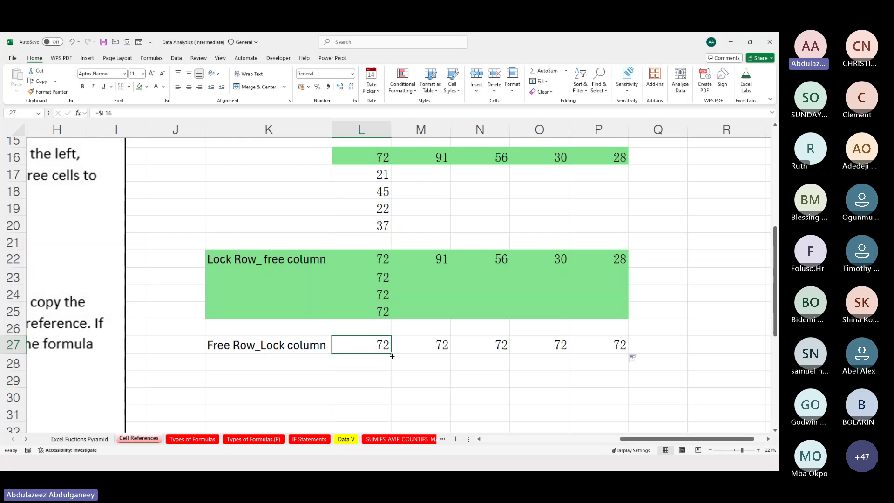
{"action": "left_click_drag", "start_coordinate": [392, 356], "coordinate": [392, 420]}
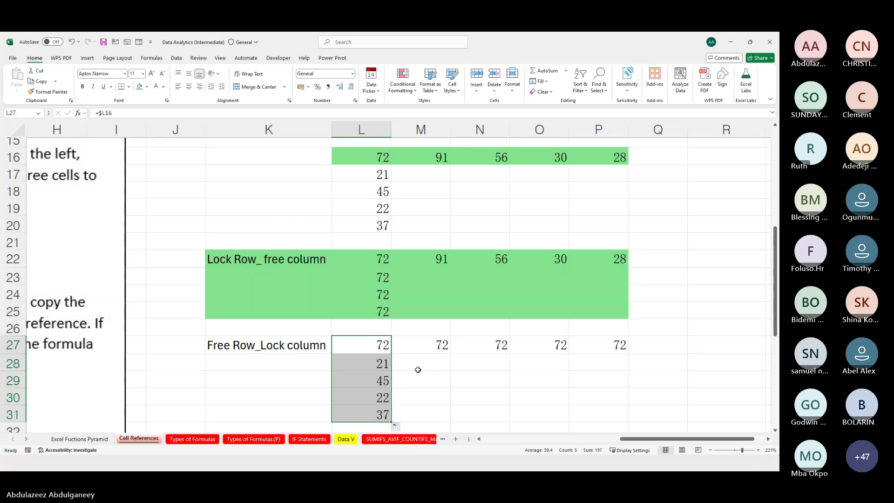
Compare the column-locked copies in L27:L31 with the source values in column L, starting at L16.
{"action": "scroll", "coordinate": [417, 370], "scroll_direction": "down", "scroll_amount": 1}
{"action": "scroll", "coordinate": [381, 230], "scroll_direction": "up", "scroll_amount": 1}
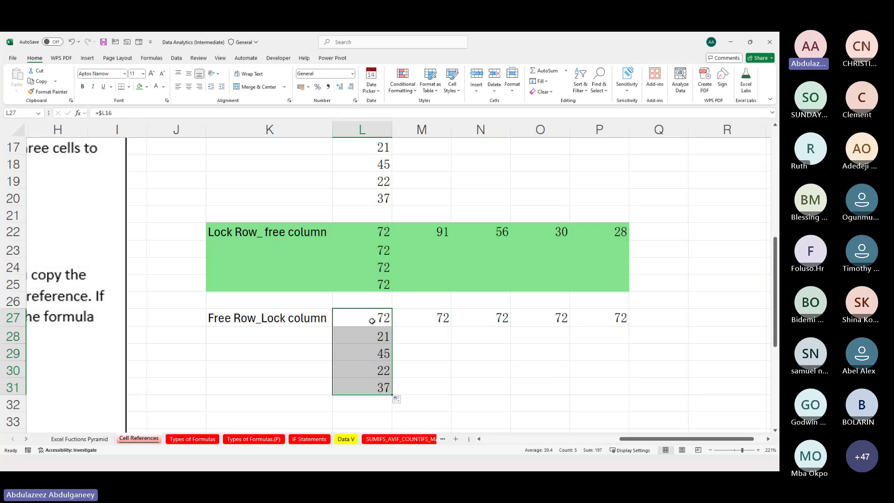
{"action": "scroll", "coordinate": [371, 320], "scroll_direction": "up", "scroll_amount": 1}
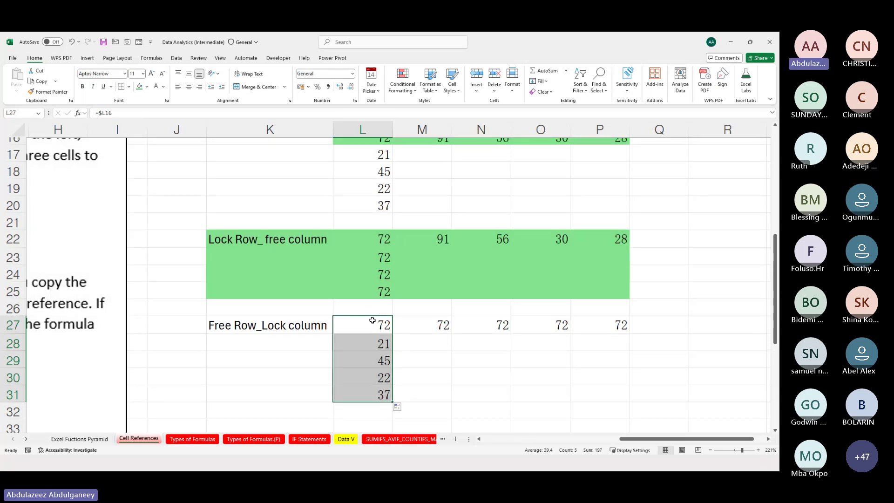
{"action": "left_click", "coordinate": [382, 142]}
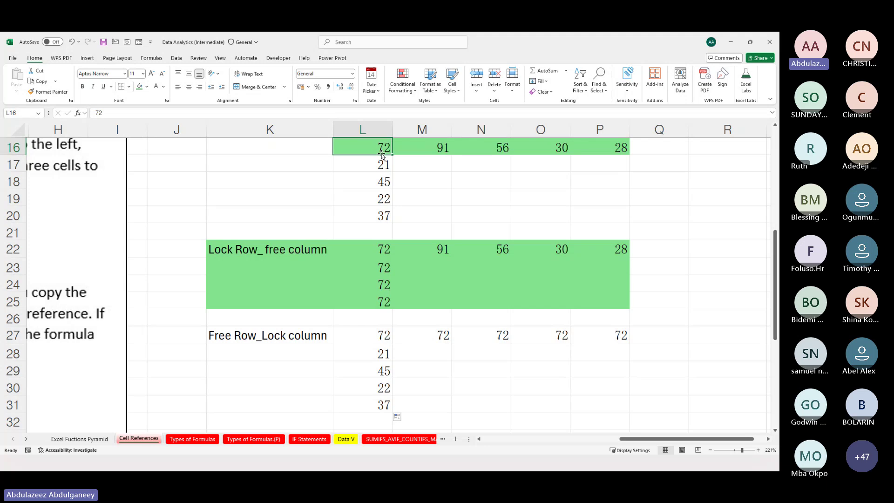
{"action": "left_click", "coordinate": [383, 167]}
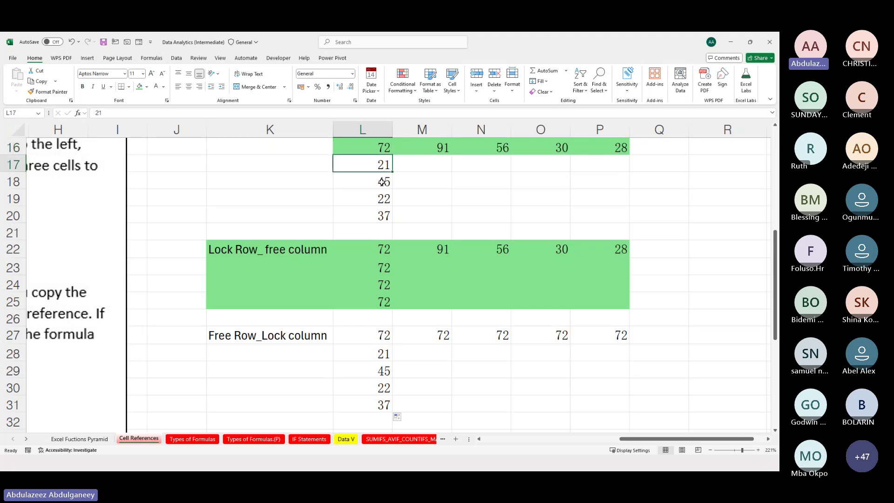
{"action": "left_click", "coordinate": [381, 181]}
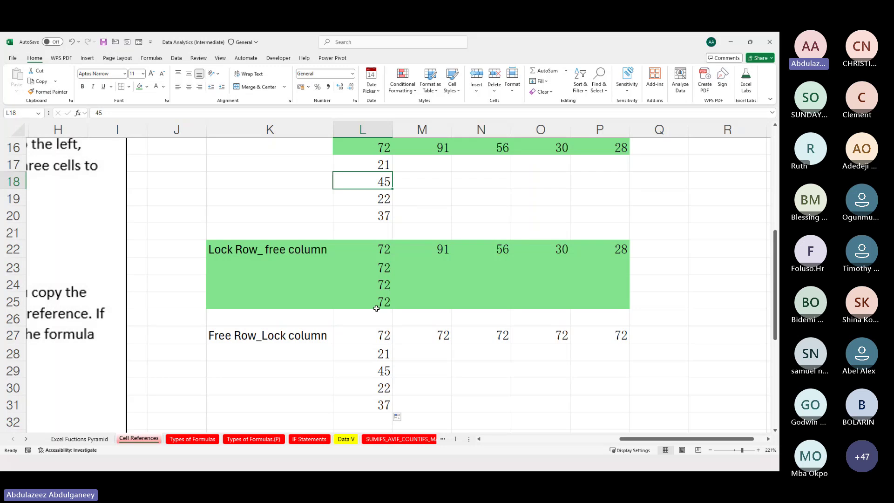
{"action": "left_click", "coordinate": [370, 147]}
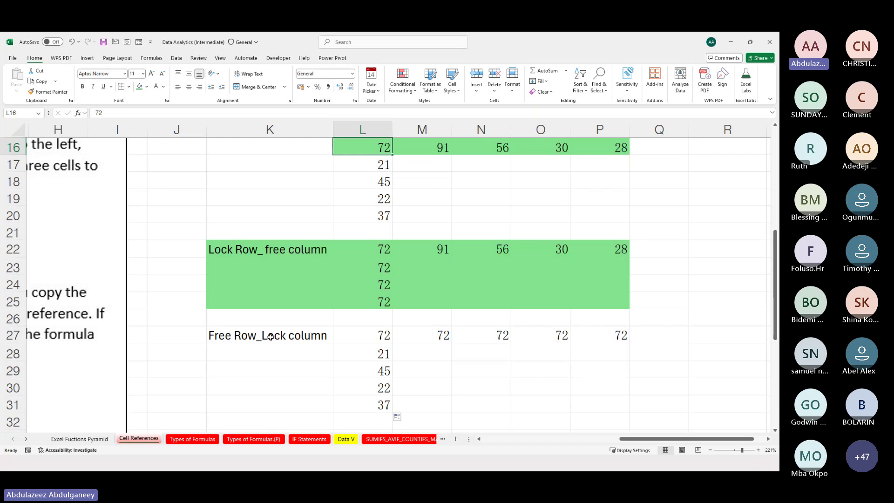
Apply the standard yellow fill colour to the column-locked example block K27:P31.
{"action": "left_click_drag", "start_coordinate": [270, 336], "coordinate": [597, 401]}
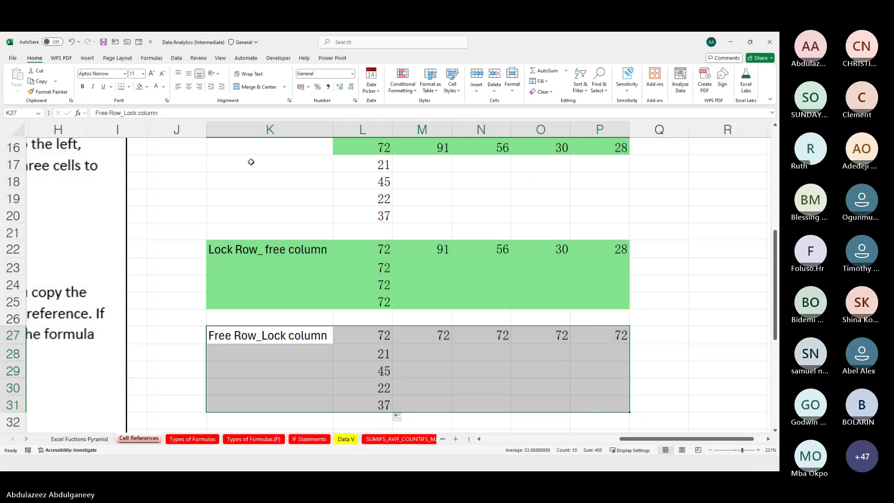
{"action": "left_click", "coordinate": [146, 87]}
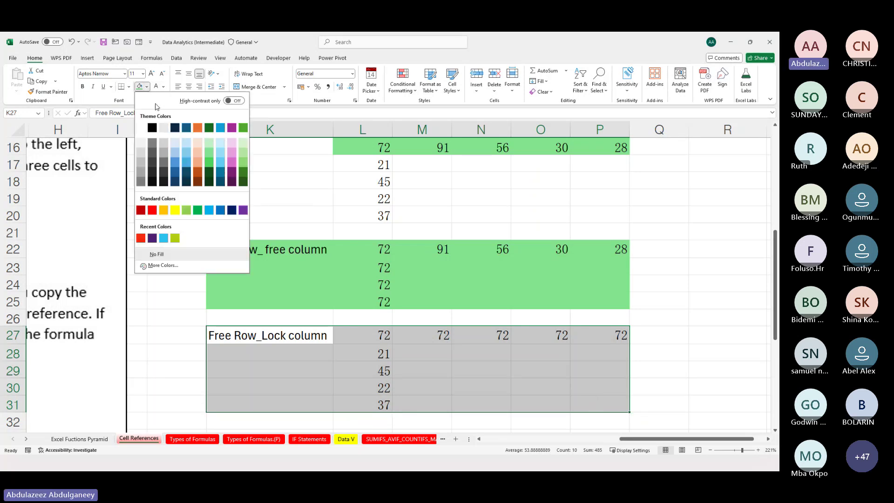
{"action": "left_click", "coordinate": [176, 210]}
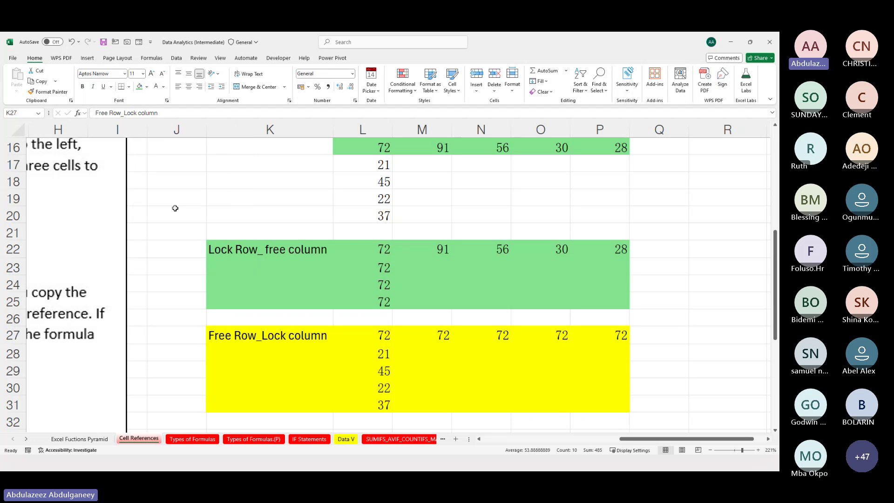
{"action": "scroll", "coordinate": [331, 321], "scroll_direction": "down", "scroll_amount": 2}
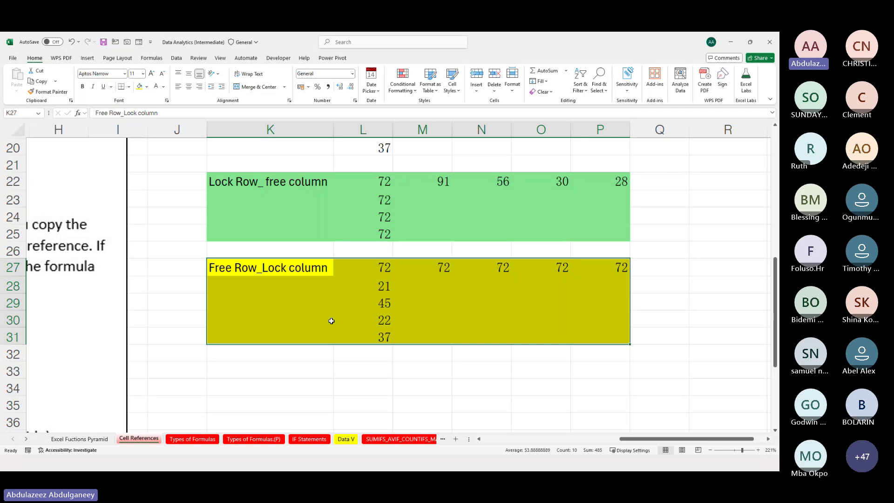
{"action": "left_click", "coordinate": [467, 356]}
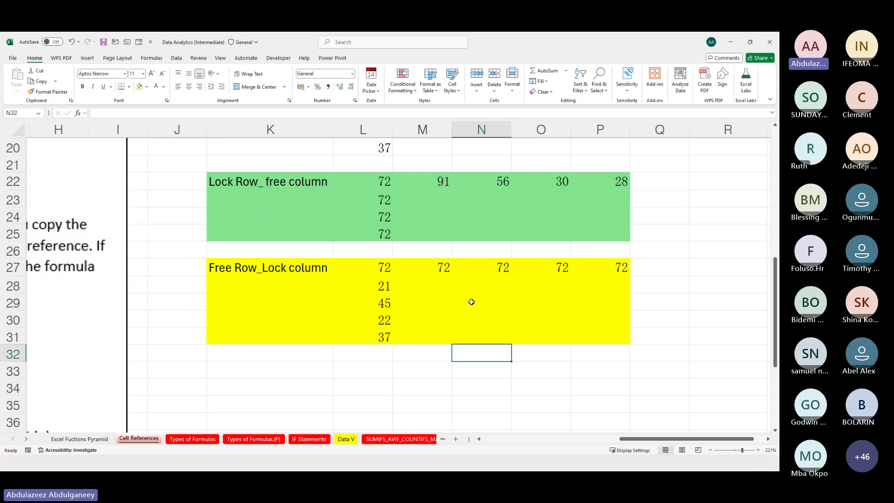
Review the worksheet notes on absolute references, row-locked and column-locked mixed references, and toggling between reference types.
{"action": "key", "text": "alt+Tab"}
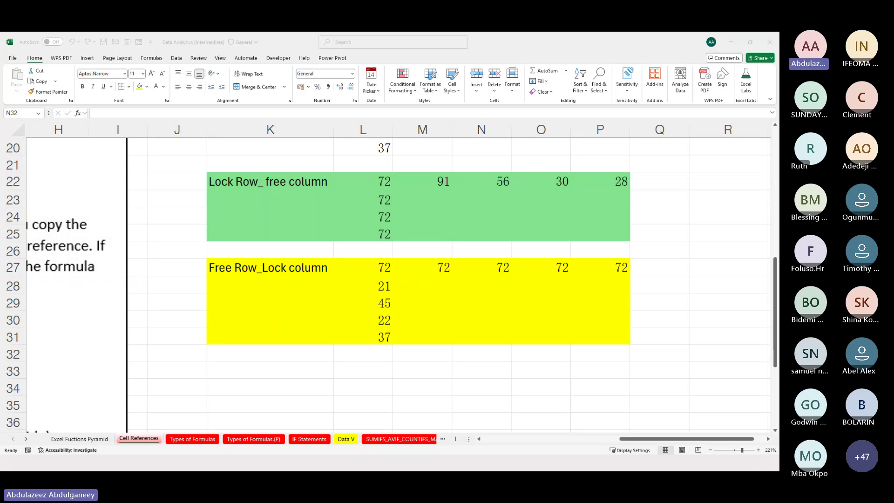
{"action": "key", "text": "alt+Tab"}
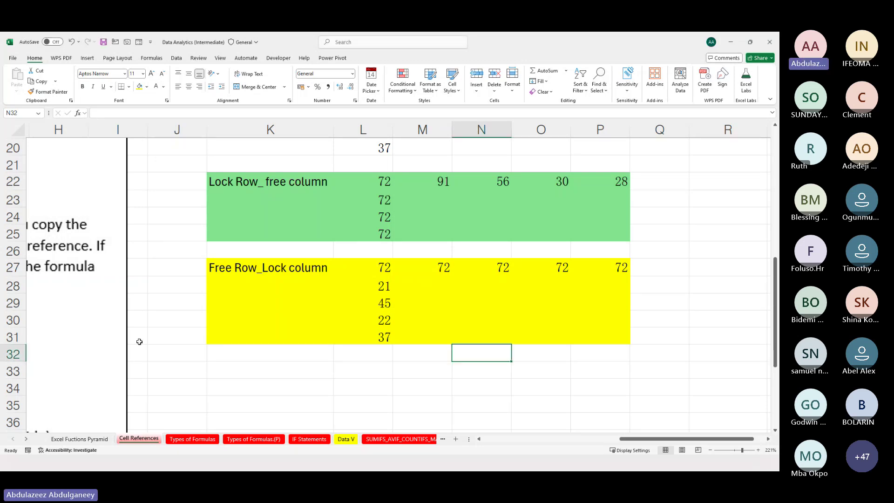
{"action": "left_click", "coordinate": [382, 223]}
{"action": "scroll", "coordinate": [383, 222], "scroll_direction": "up", "scroll_amount": 1}
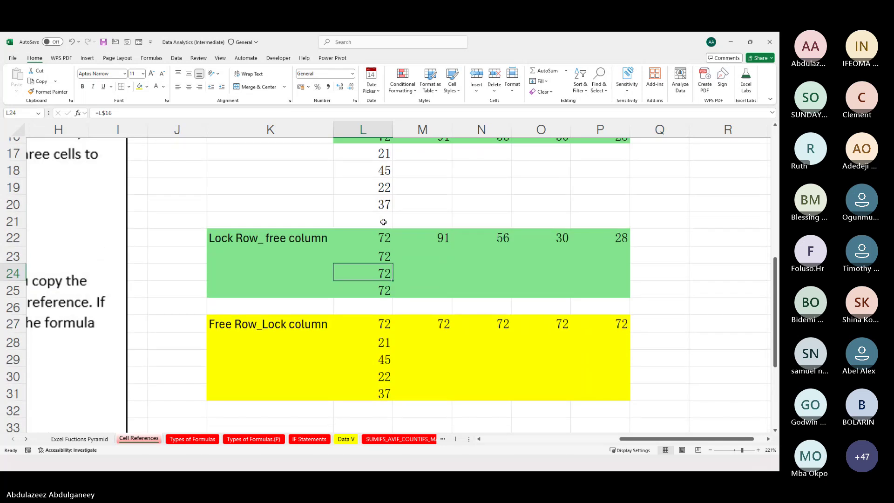
{"action": "scroll", "coordinate": [383, 222], "scroll_direction": "left", "scroll_amount": 10}
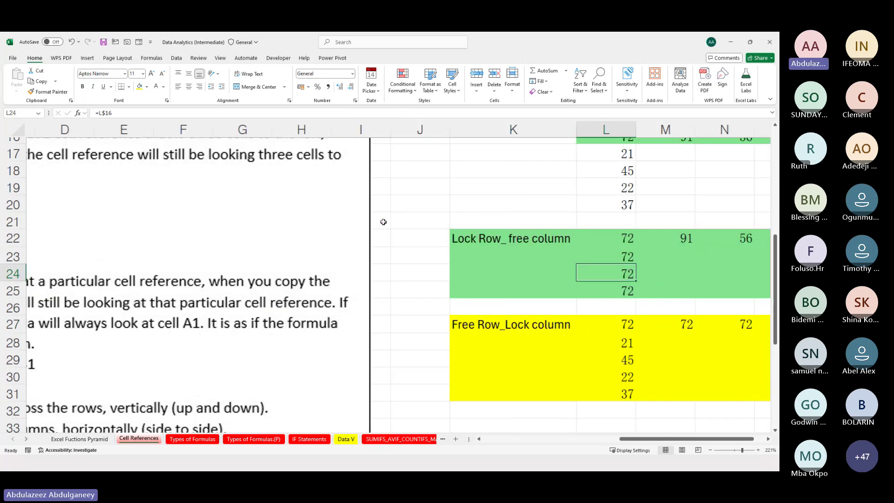
{"action": "scroll", "coordinate": [384, 222], "scroll_direction": "down", "scroll_amount": 4}
{"action": "scroll", "coordinate": [383, 222], "scroll_direction": "down", "scroll_amount": 4}
{"action": "scroll", "coordinate": [384, 222], "scroll_direction": "right", "scroll_amount": 1}
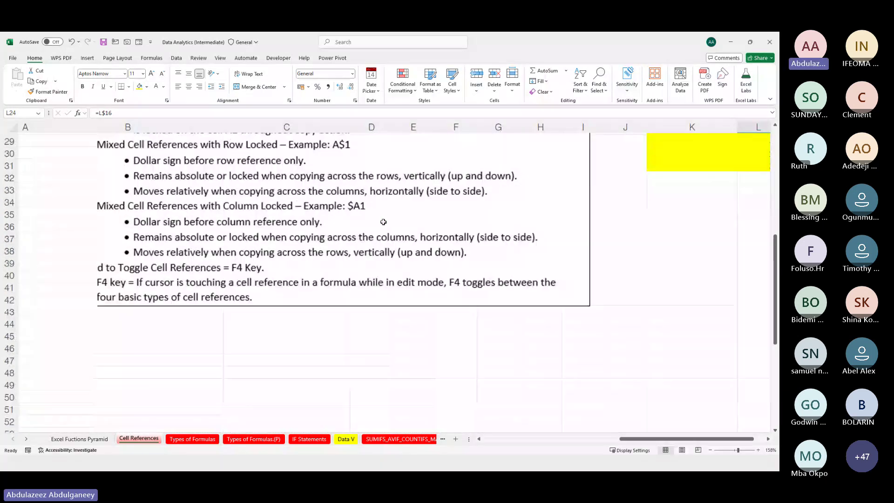
{"action": "scroll", "coordinate": [383, 222], "scroll_direction": "up", "scroll_amount": 3}
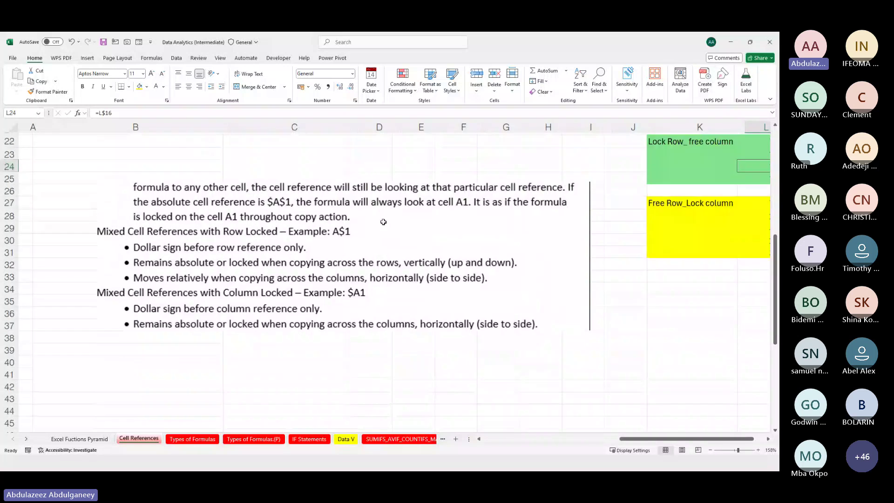
{"action": "scroll", "coordinate": [383, 223], "scroll_direction": "down", "scroll_amount": 2}
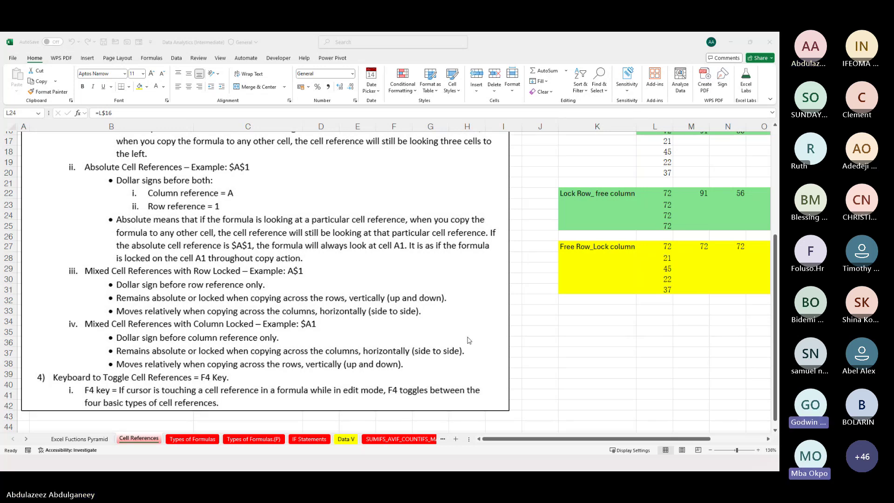
{"action": "left_click", "coordinate": [547, 327]}
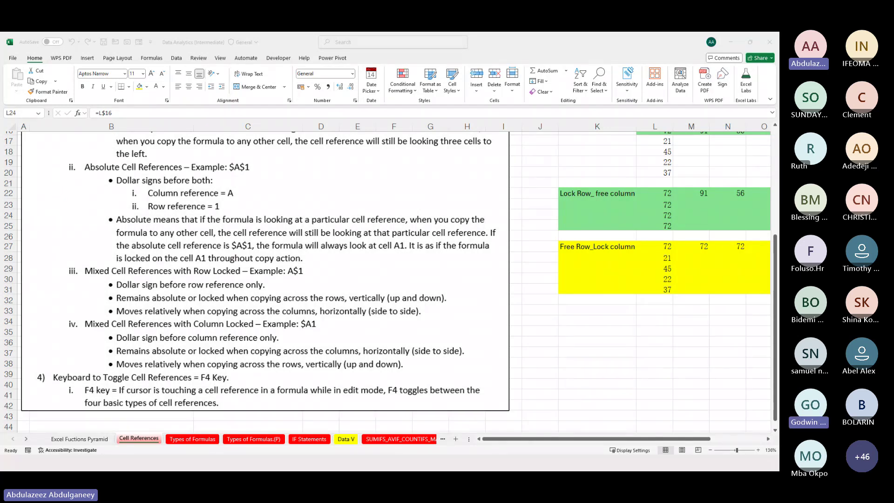
{"action": "key", "text": "alt+Tab"}
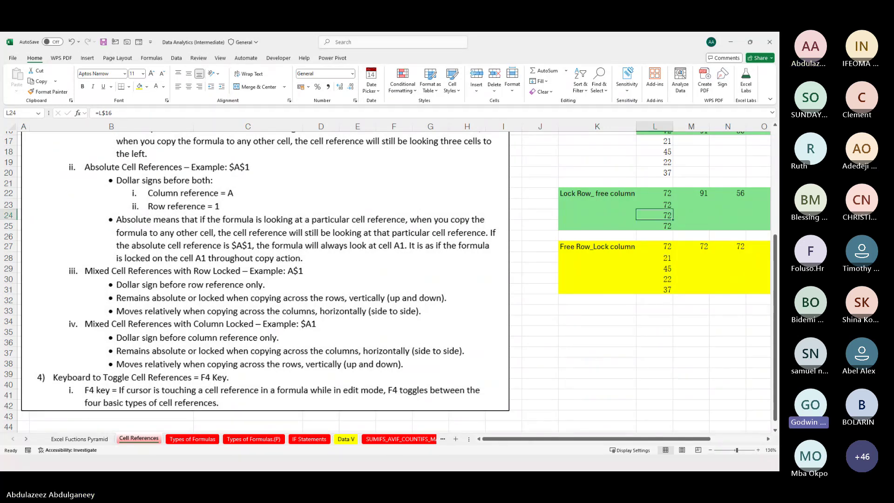
Review the full worksheet notes on copying formulas and the four basic cell reference types alongside the example blocks.
{"action": "left_click", "coordinate": [538, 309]}
{"action": "scroll", "coordinate": [539, 309], "scroll_direction": "up", "scroll_amount": 5}
{"action": "scroll", "coordinate": [354, 297], "scroll_direction": "up", "scroll_amount": 1}
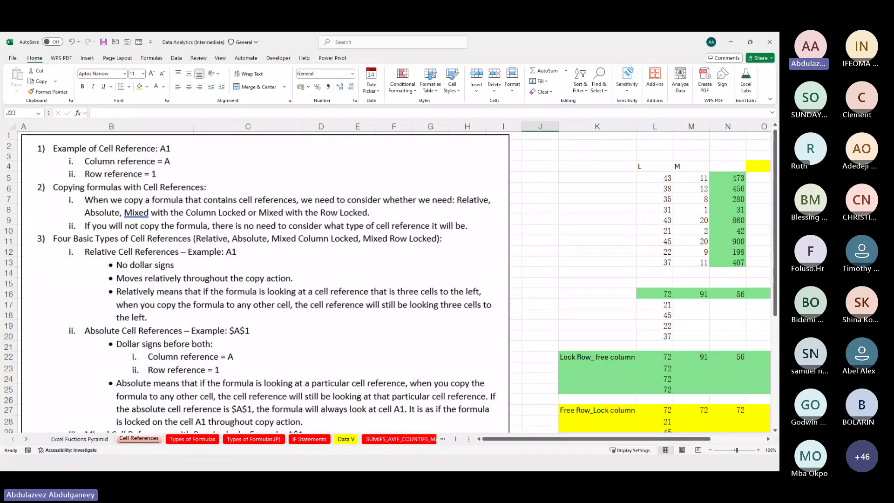
{"action": "key", "text": "super+d"}
{"action": "key", "text": "super+d"}
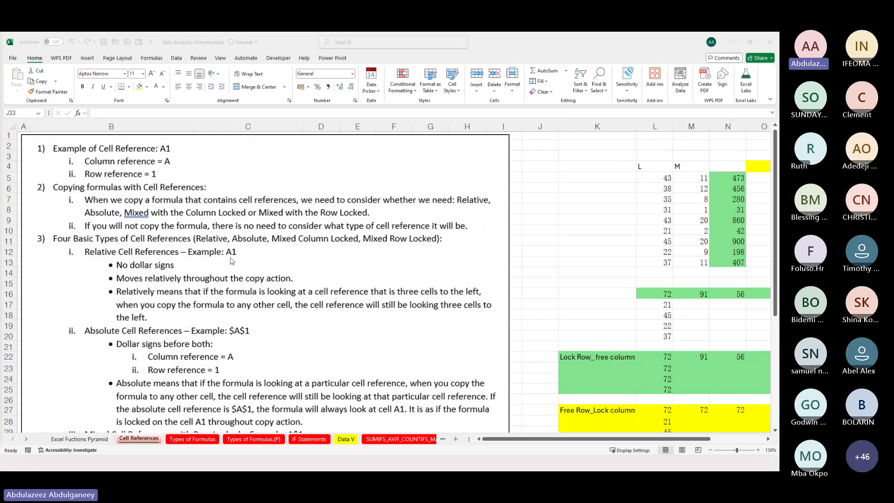
{"action": "scroll", "coordinate": [239, 305], "scroll_direction": "down", "scroll_amount": 5}
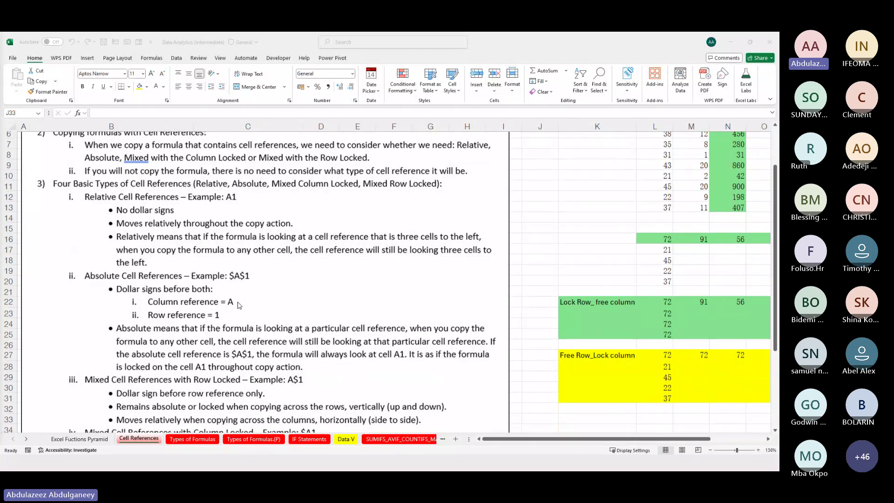
{"action": "scroll", "coordinate": [239, 305], "scroll_direction": "down", "scroll_amount": 1}
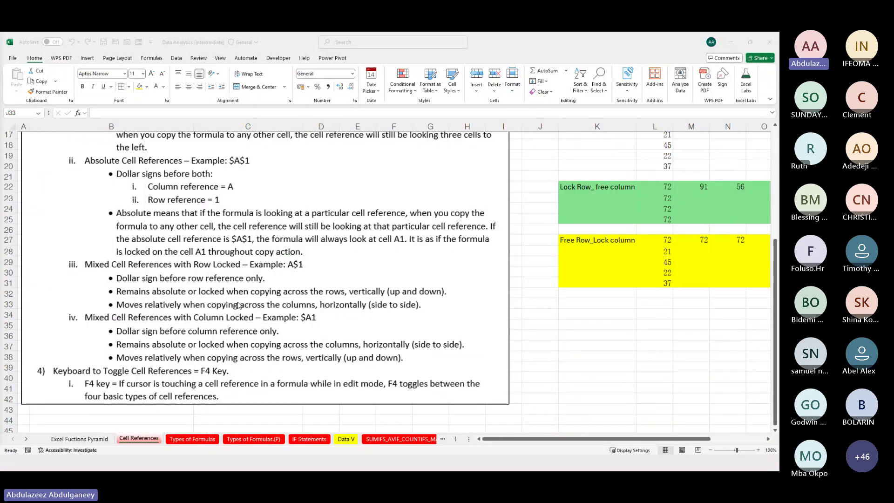
{"action": "scroll", "coordinate": [238, 305], "scroll_direction": "up", "scroll_amount": 5}
{"action": "scroll", "coordinate": [238, 305], "scroll_direction": "down", "scroll_amount": 1}
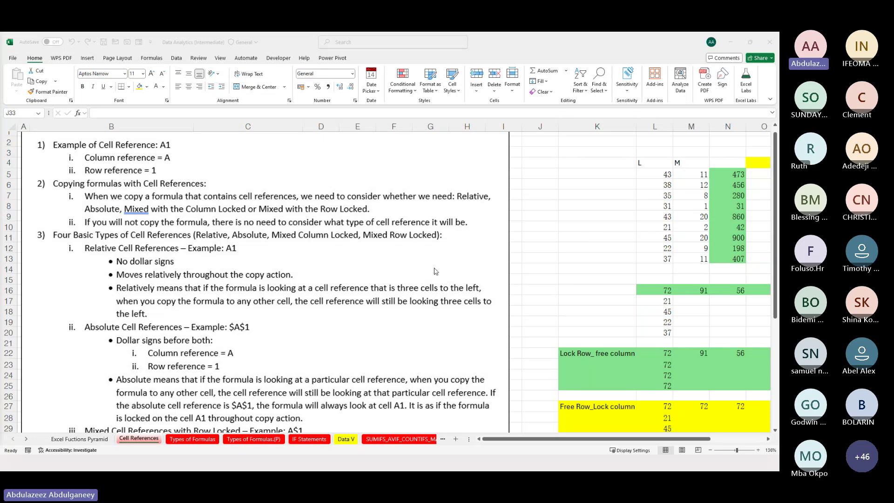
{"action": "scroll", "coordinate": [434, 271], "scroll_direction": "down", "scroll_amount": 4}
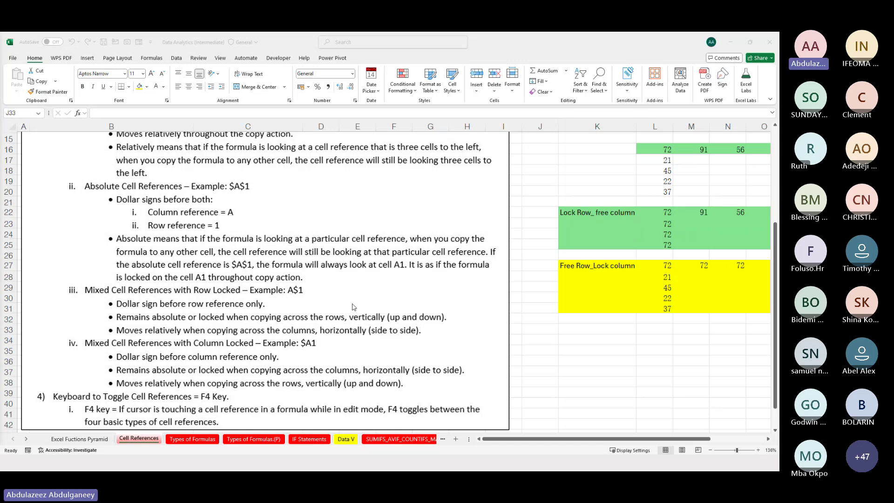
{"action": "scroll", "coordinate": [427, 264], "scroll_direction": "up", "scroll_amount": 5}
{"action": "scroll", "coordinate": [428, 264], "scroll_direction": "right", "scroll_amount": 10}
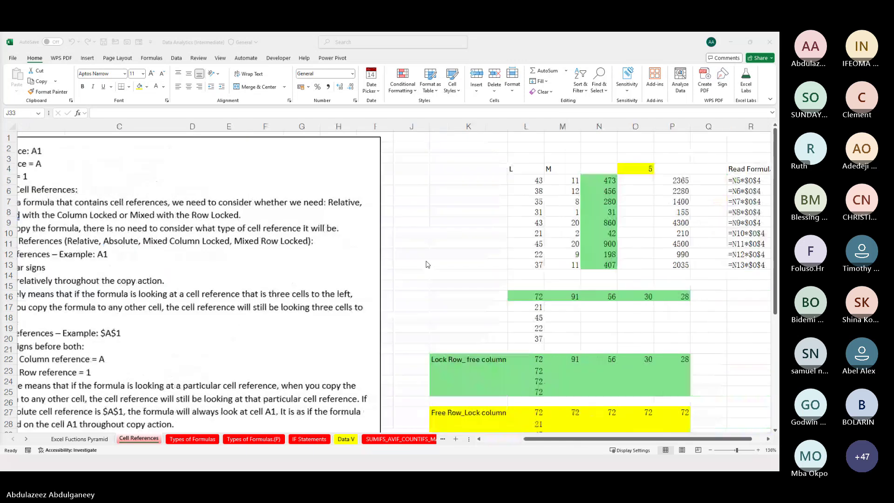
{"action": "scroll", "coordinate": [427, 264], "scroll_direction": "left", "scroll_amount": 9}
{"action": "scroll", "coordinate": [427, 264], "scroll_direction": "left", "scroll_amount": 1}
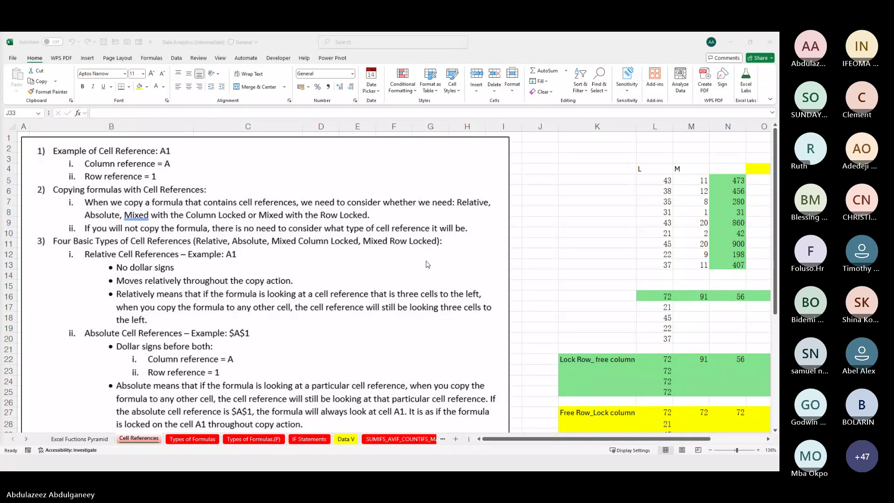
{"action": "scroll", "coordinate": [428, 264], "scroll_direction": "down", "scroll_amount": 1}
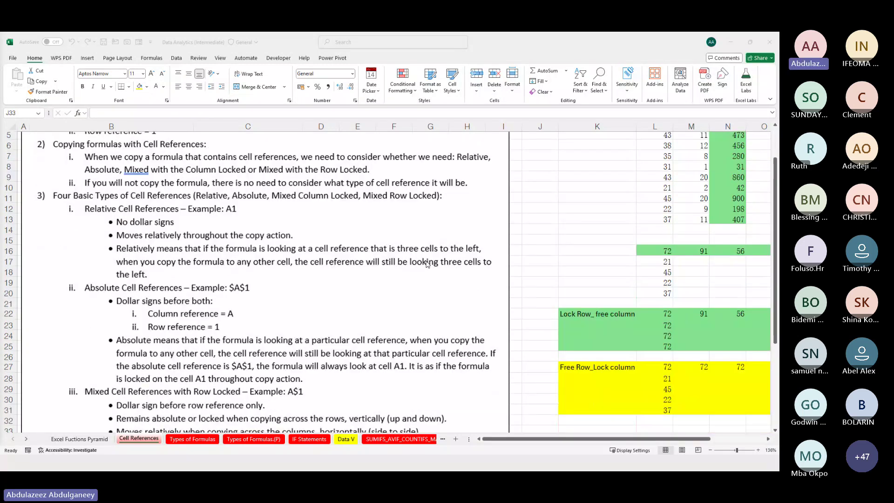
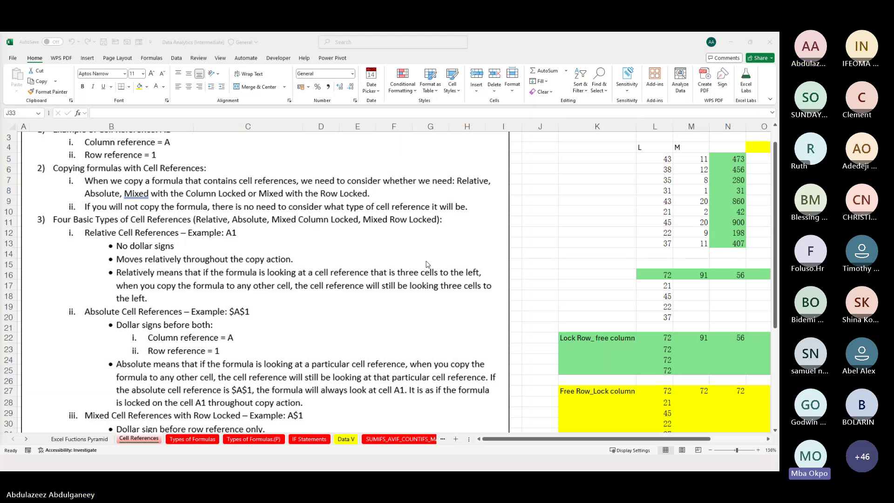
{"action": "scroll", "coordinate": [428, 264], "scroll_direction": "down", "scroll_amount": 1}
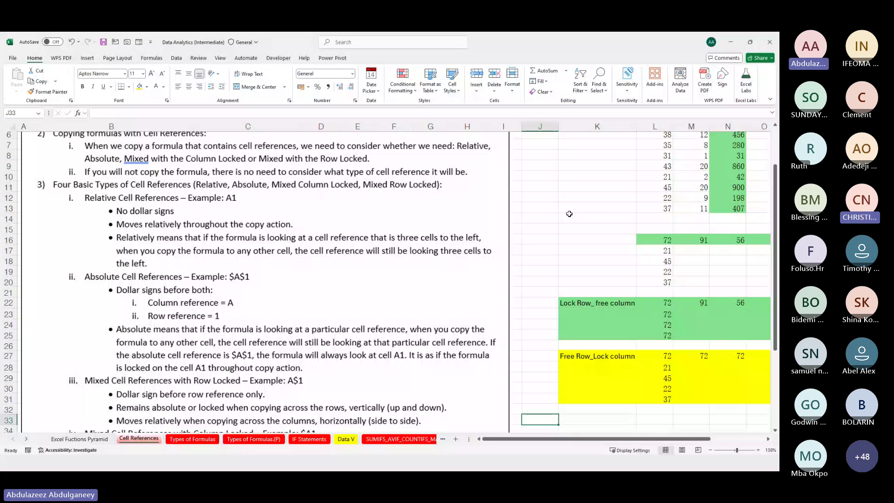
Enter the lookup value 31 in the empty cell U5, beyond the Read Formula column.
{"action": "scroll", "coordinate": [569, 214], "scroll_direction": "right", "scroll_amount": 1}
{"action": "scroll", "coordinate": [569, 214], "scroll_direction": "right", "scroll_amount": 1}
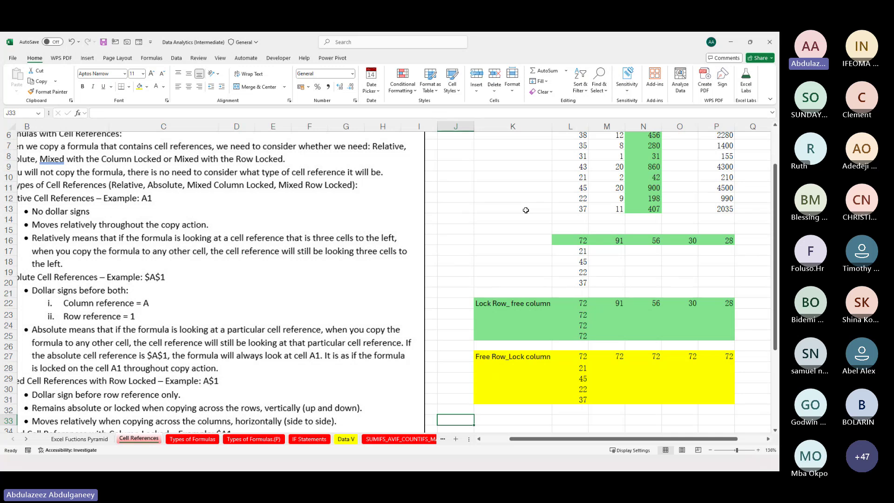
{"action": "scroll", "coordinate": [526, 210], "scroll_direction": "right", "scroll_amount": 6}
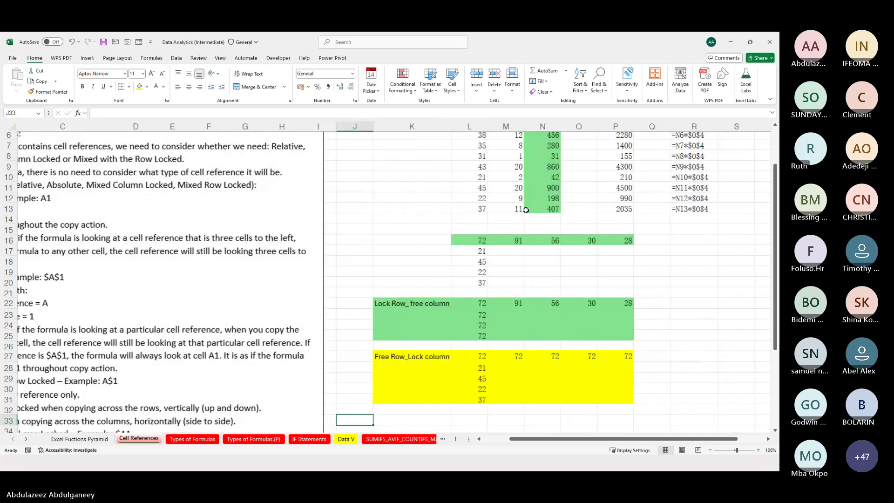
{"action": "scroll", "coordinate": [525, 210], "scroll_direction": "up", "scroll_amount": 2}
{"action": "scroll", "coordinate": [525, 210], "scroll_direction": "right", "scroll_amount": 3}
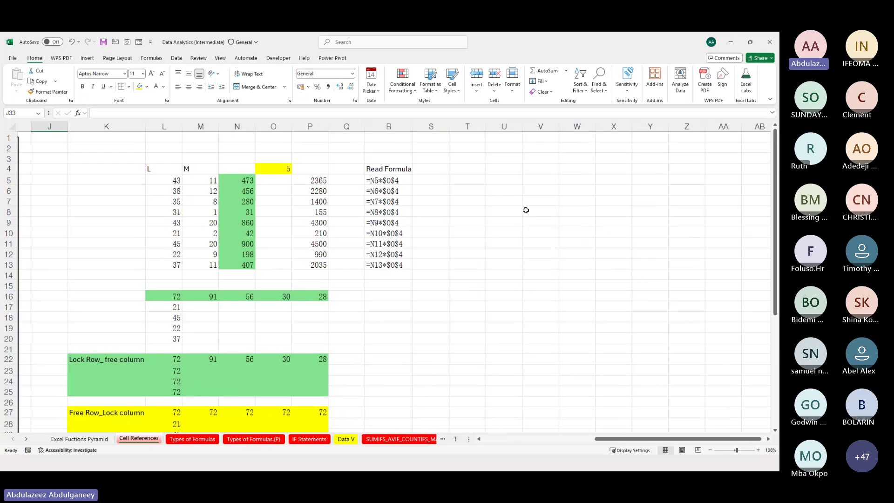
{"action": "left_click", "coordinate": [504, 178]}
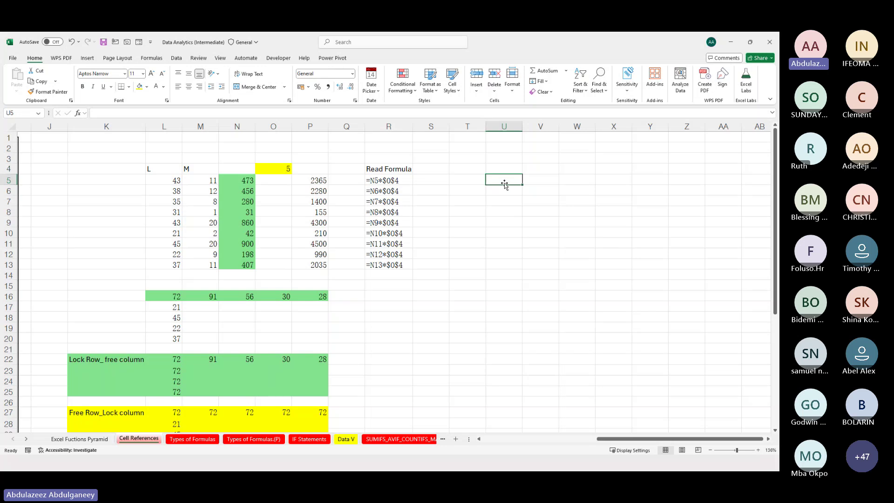
{"action": "type", "text": "31"}
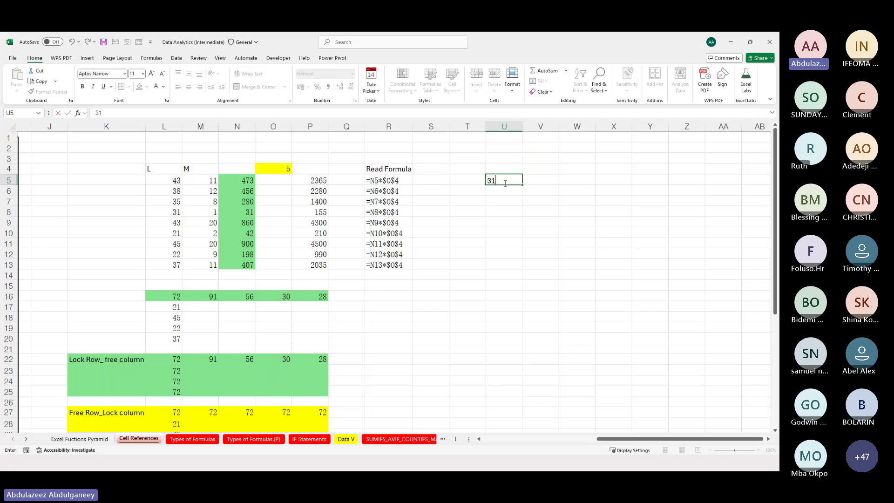
{"action": "key", "text": "Return"}
Label the source table by entering a person's first name as the heading in N4 and id in L4.
{"action": "left_click", "coordinate": [232, 167]}
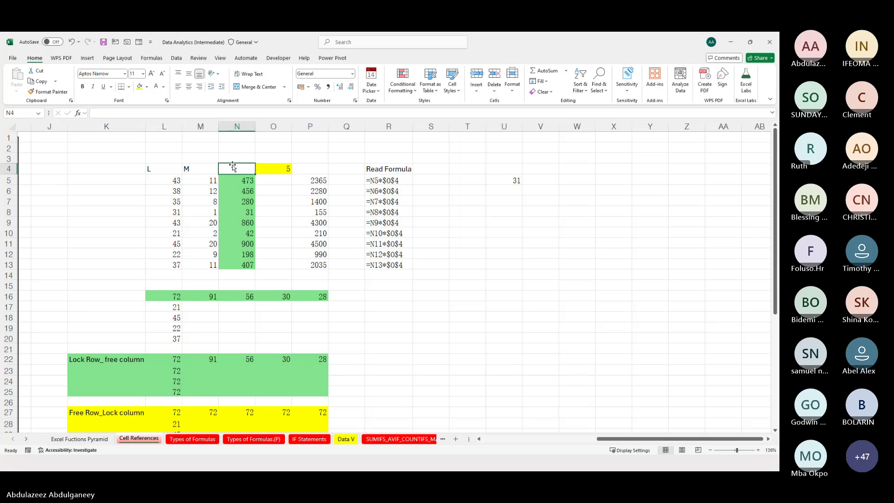
{"action": "type", "text": "Chritian"}
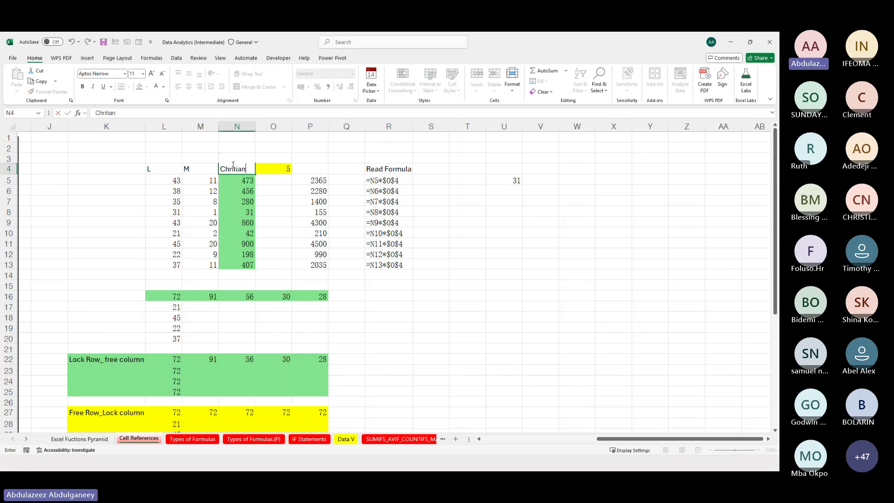
{"action": "key", "text": "Return"}
{"action": "key", "text": "Up"}
{"action": "key", "text": "Left"}
{"action": "key", "text": "Left"}
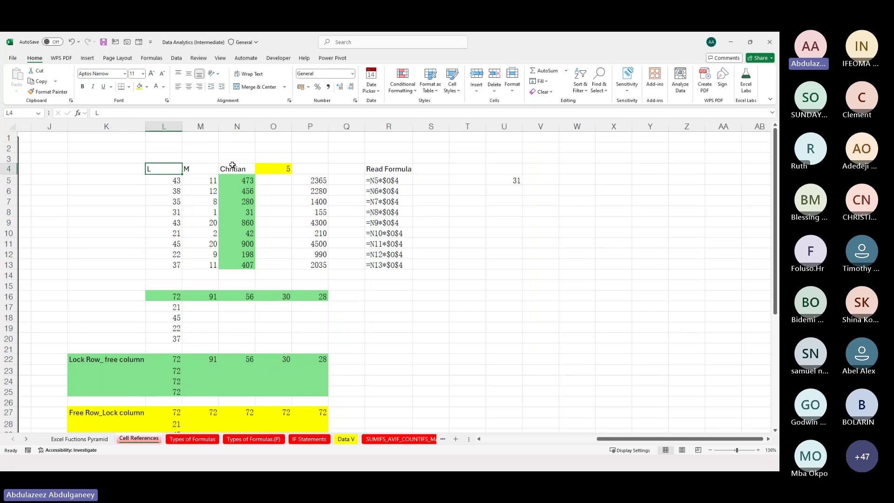
{"action": "type", "text": "id"}
{"action": "key", "text": "Return"}
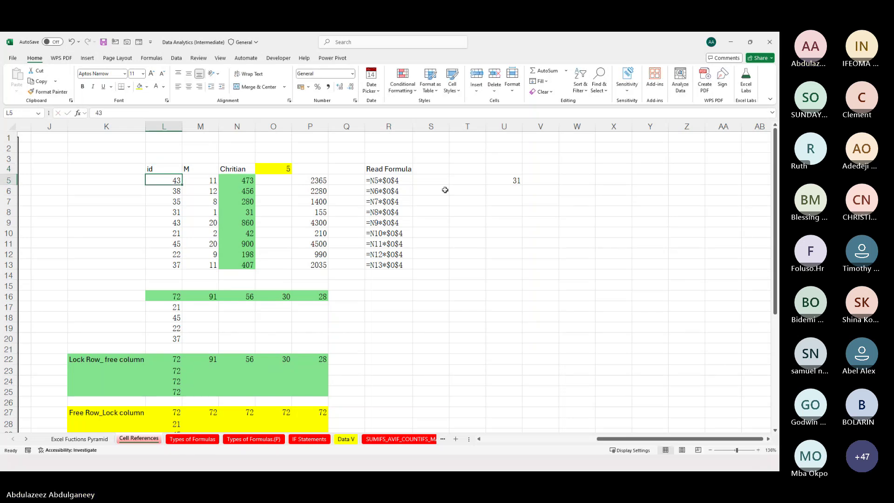
Add headings to the lookup table: id in U4 and the person's first name in V4.
{"action": "left_click", "coordinate": [490, 167]}
{"action": "type", "text": "id"}
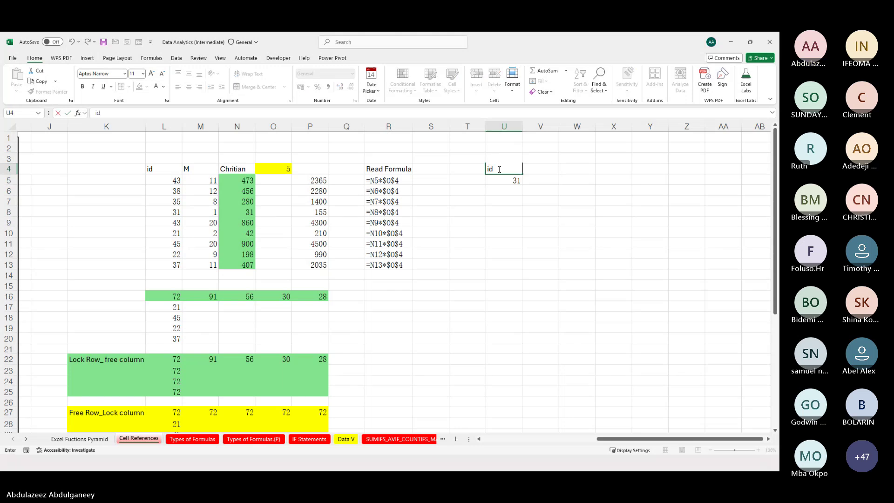
{"action": "key", "text": "Tab"}
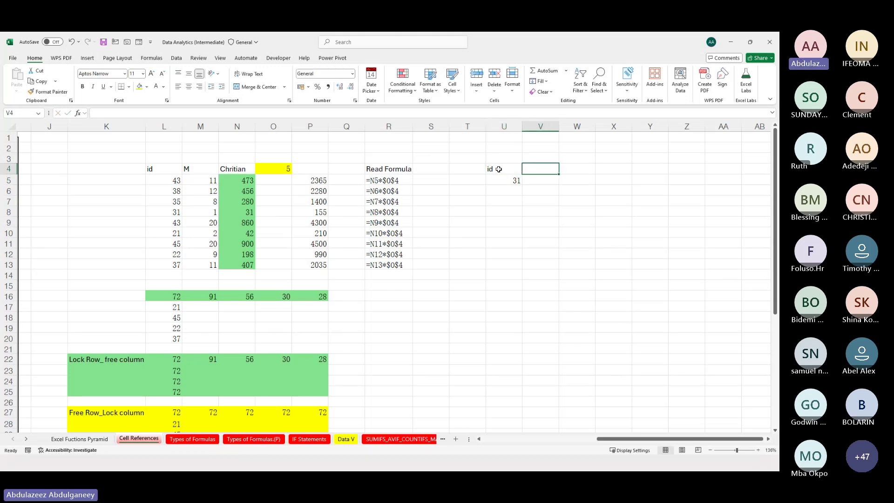
{"action": "type", "text": "Chris"}
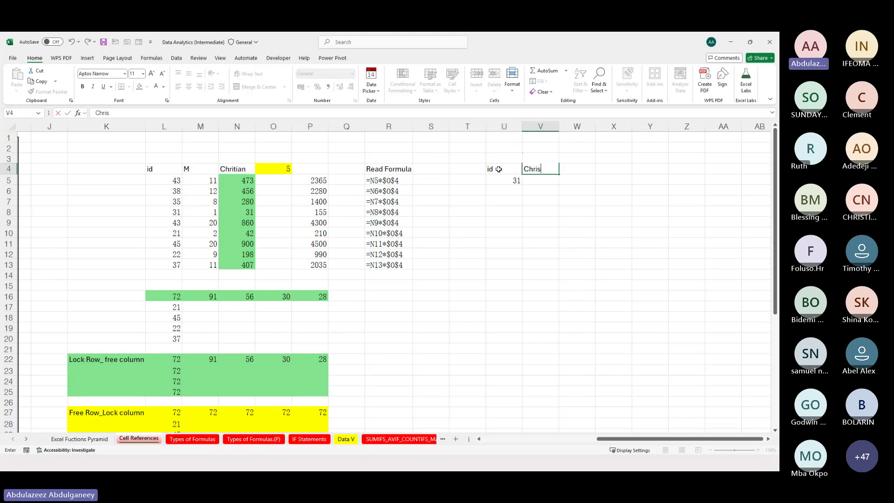
{"action": "type", "text": "tian"}
{"action": "key", "text": "Return"}
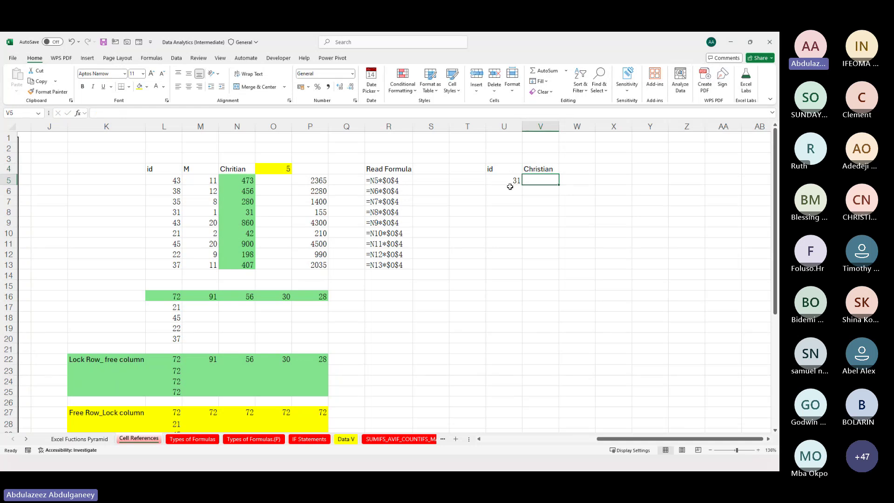
Enter the lookup ids 45 in U6 and 21 in U7.
{"action": "left_click", "coordinate": [509, 187]}
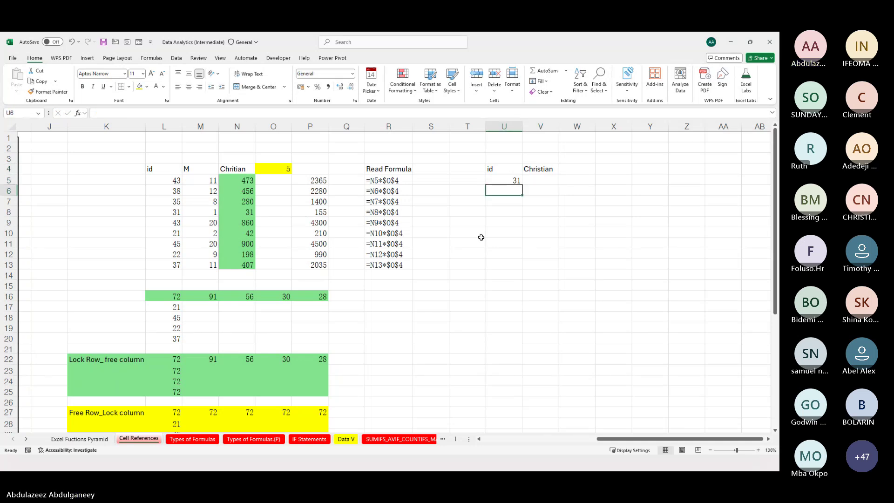
{"action": "type", "text": "45"}
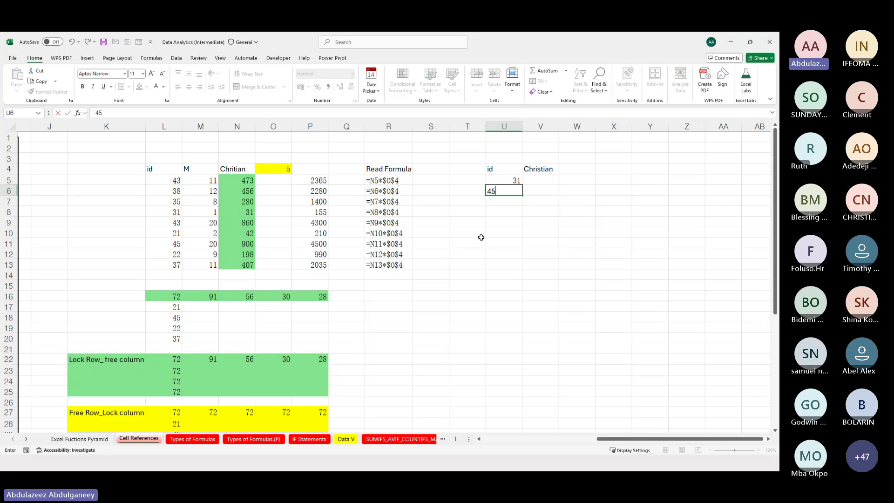
{"action": "key", "text": "Return"}
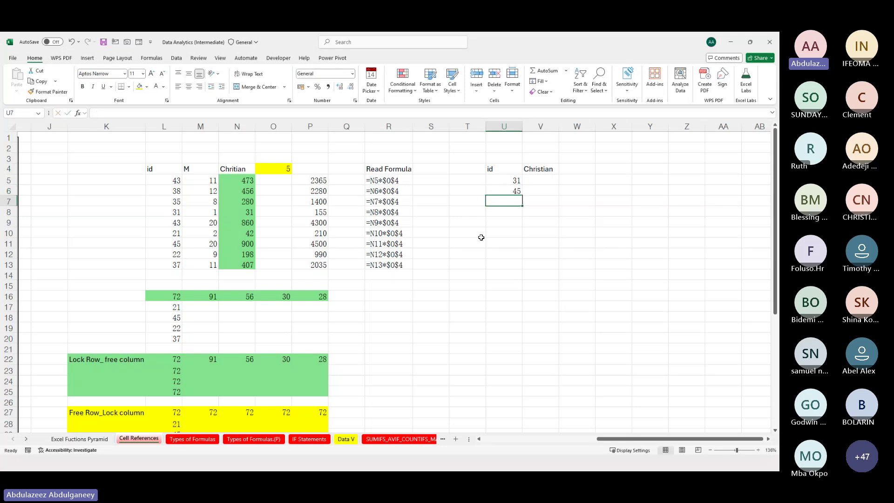
{"action": "type", "text": "21"}
{"action": "key", "text": "Return"}
Enter the exact-match formula =VLOOKUP(U5,L5:N13,3,FALSE) in V5 to look up the first id from the source table.
{"action": "left_click", "coordinate": [531, 181]}
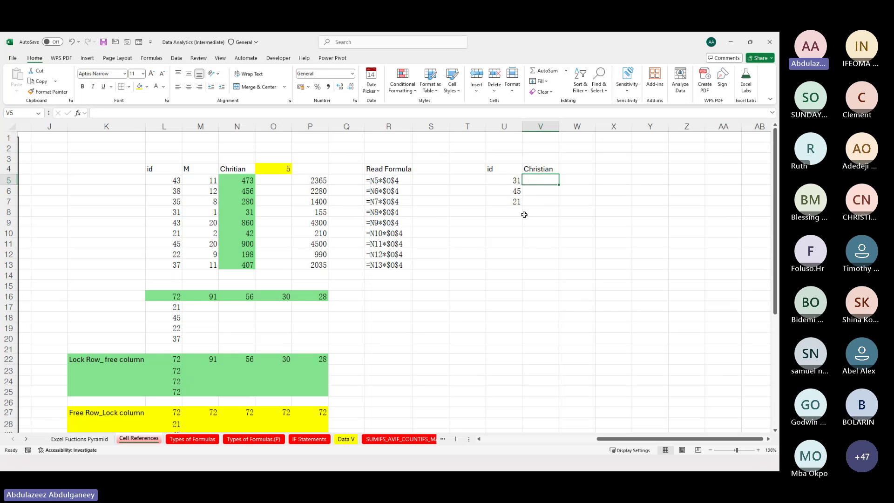
{"action": "type", "text": "=vl"}
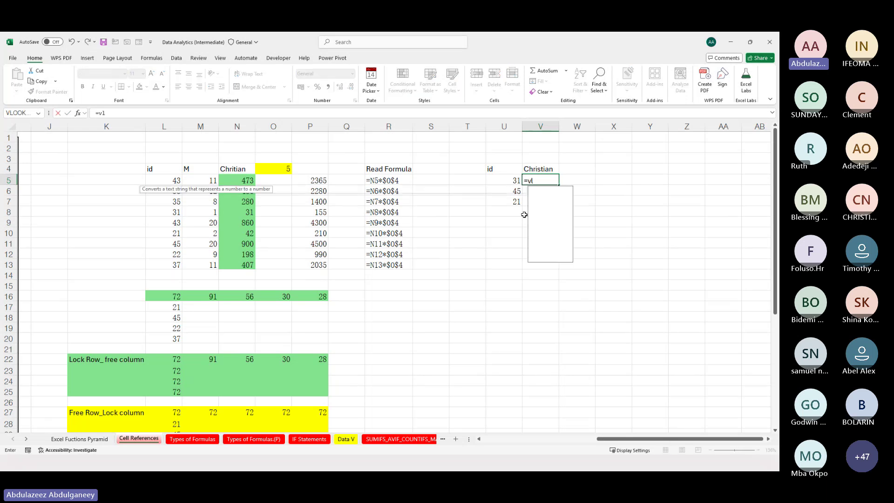
{"action": "key", "text": "Tab"}
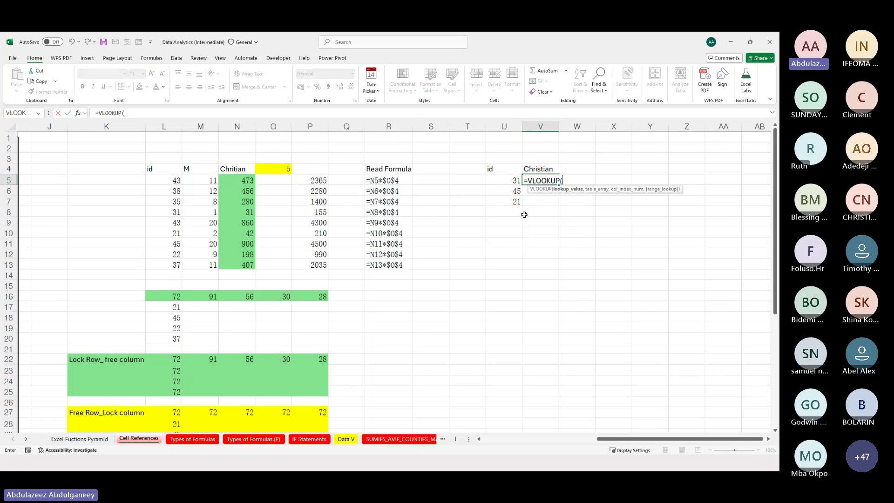
{"action": "left_click", "coordinate": [505, 179]}
{"action": "type", "text": ","}
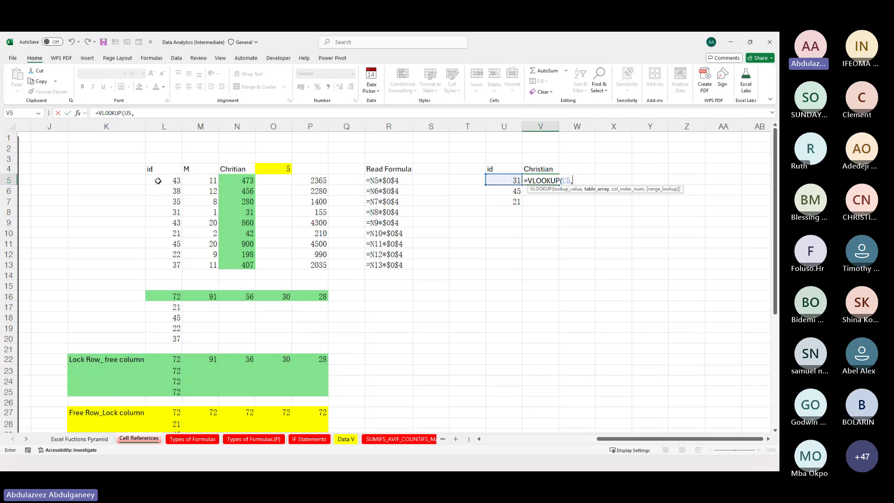
{"action": "left_click_drag", "start_coordinate": [158, 181], "coordinate": [239, 264]}
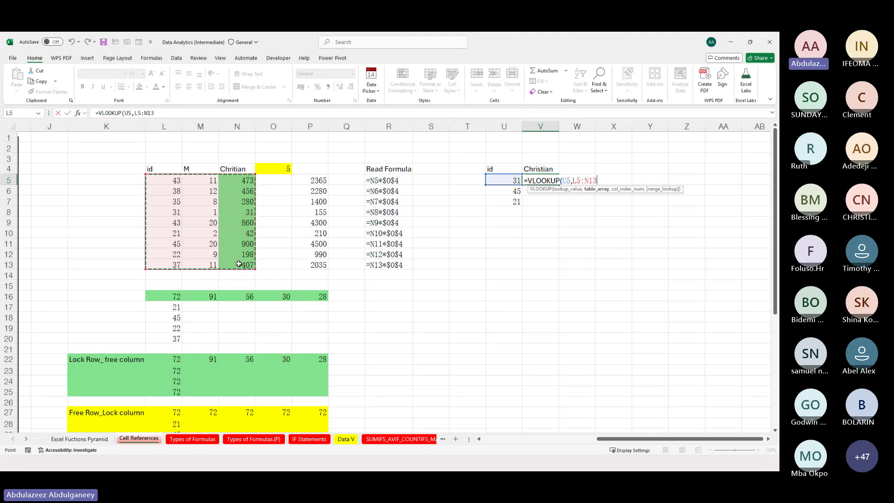
{"action": "type", "text": ","}
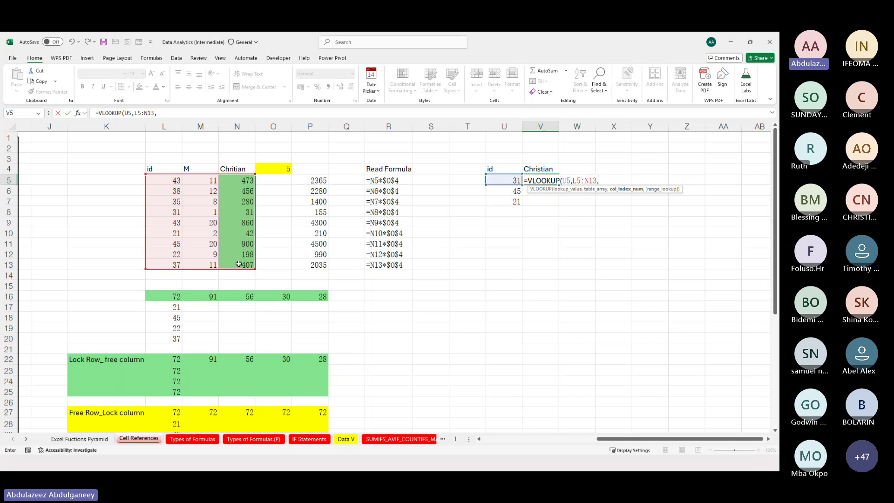
{"action": "type", "text": "3,"}
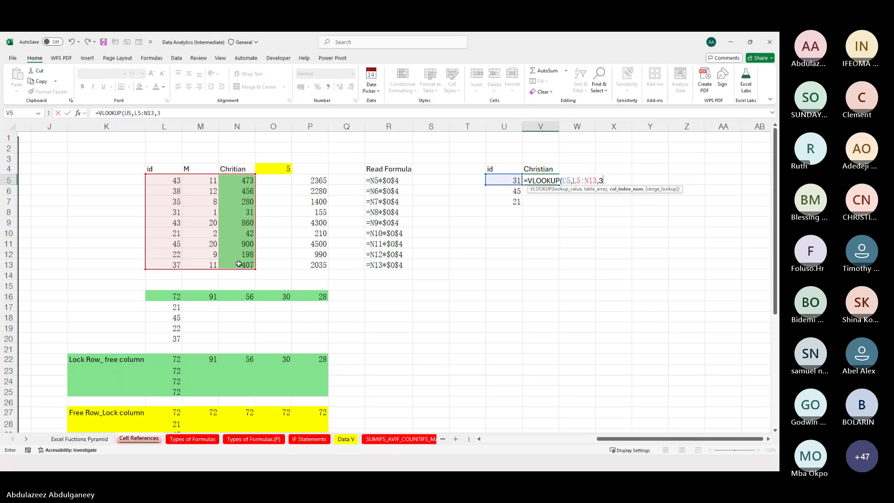
{"action": "key", "text": "Down"}
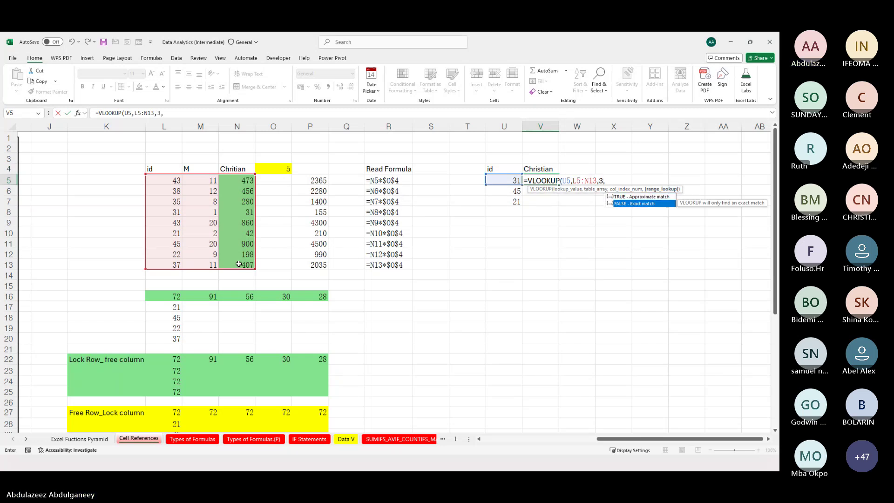
{"action": "key", "text": "Tab"}
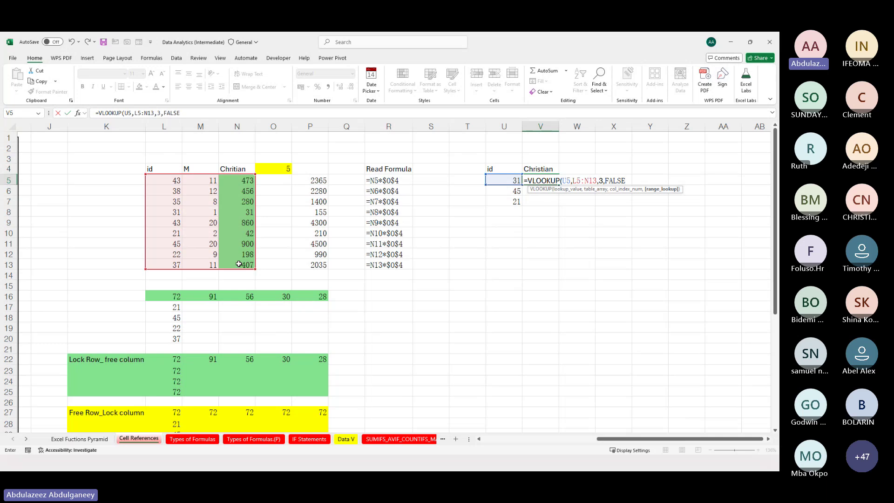
{"action": "key", "text": "Return"}
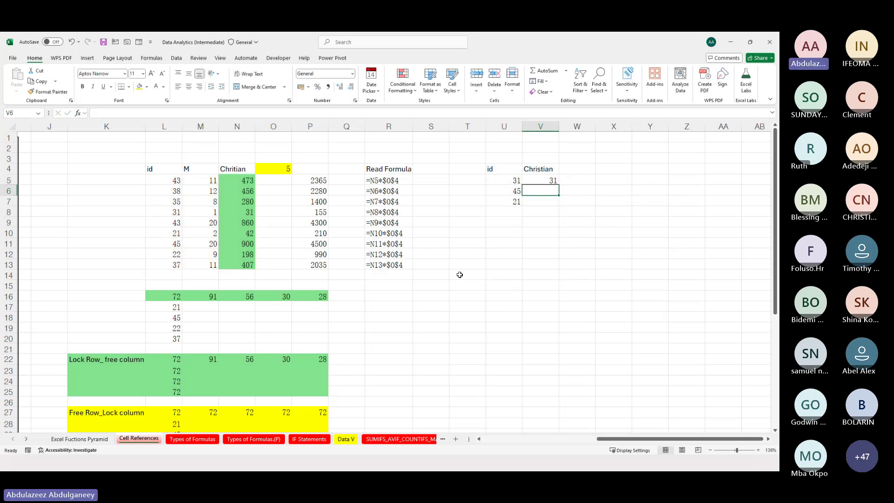
Fill the V5 lookup formula down through V7 and open the copied formula in V6 to inspect its referenced ranges.
{"action": "left_click", "coordinate": [536, 180]}
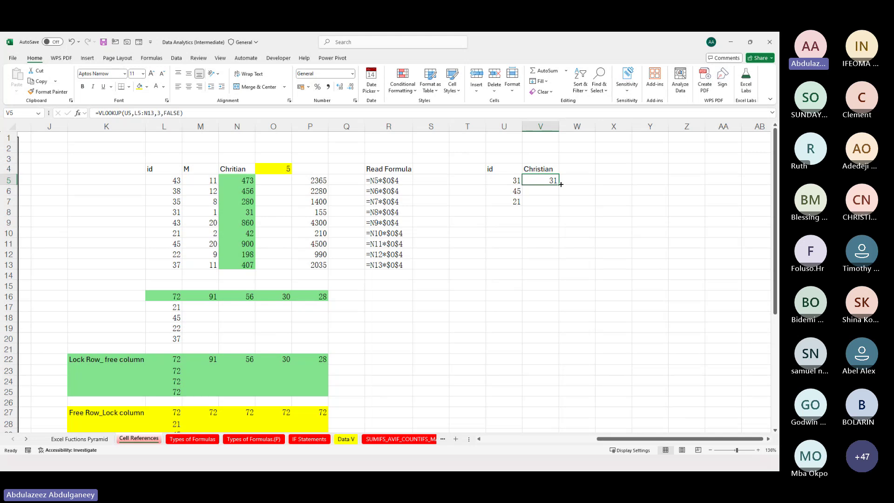
{"action": "left_click_drag", "start_coordinate": [560, 184], "coordinate": [560, 201]}
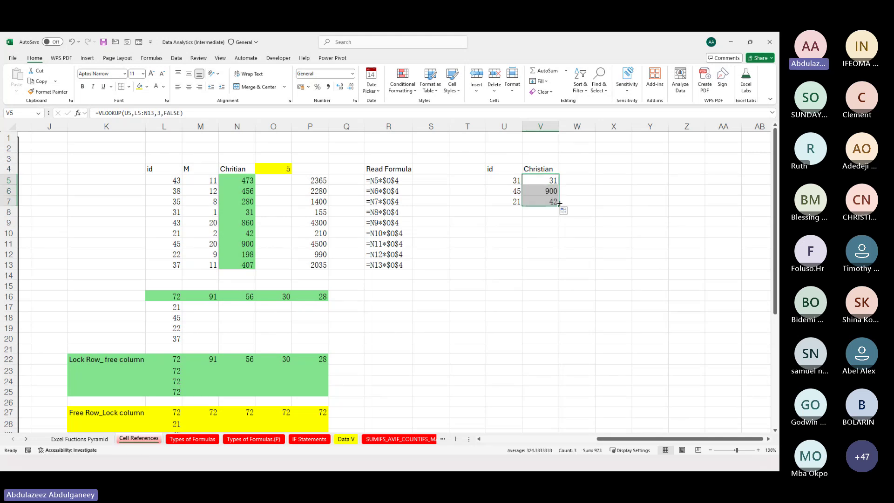
{"action": "left_click", "coordinate": [550, 191]}
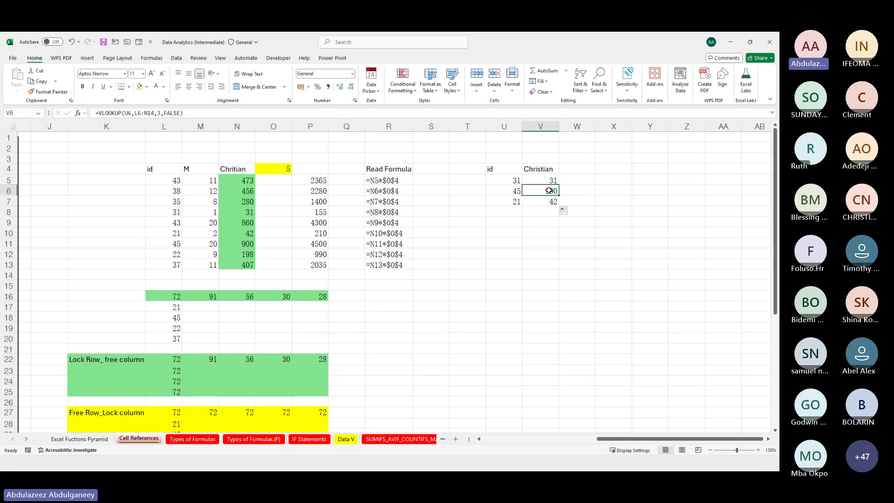
{"action": "double_click", "coordinate": [549, 191]}
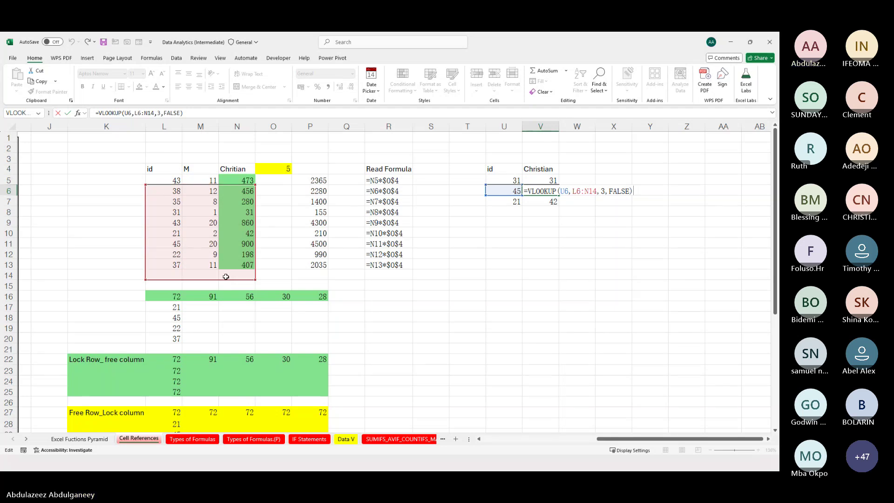
Inspect the table ranges used by the VLOOKUP formulas in V6 and V7.
{"action": "key", "text": "ctrl+Return"}
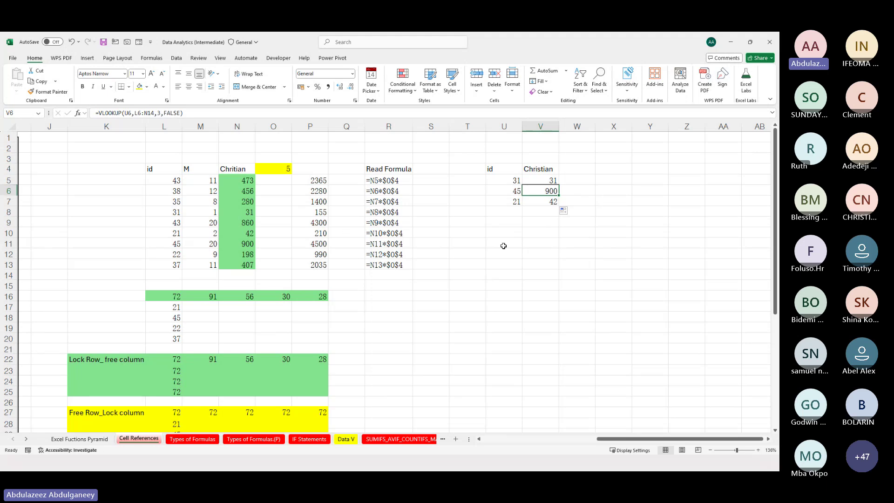
{"action": "key", "text": "Down"}
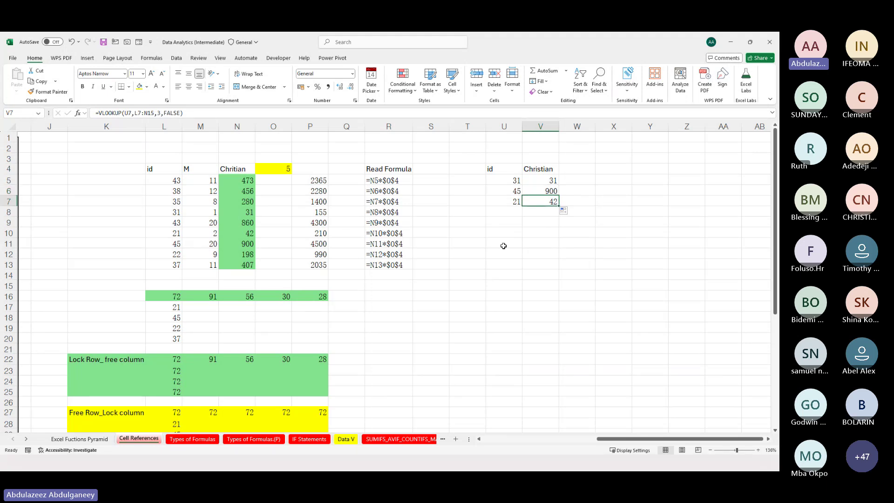
{"action": "key", "text": "F2"}
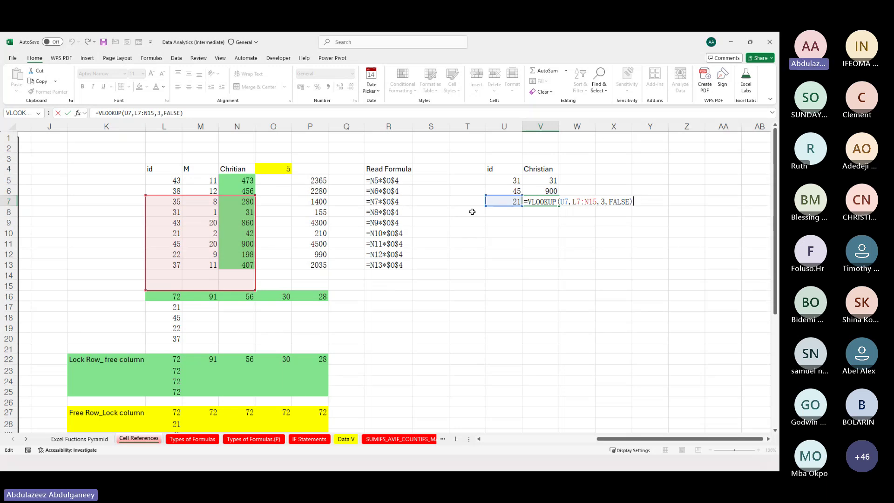
{"action": "key", "text": "ctrl+Return"}
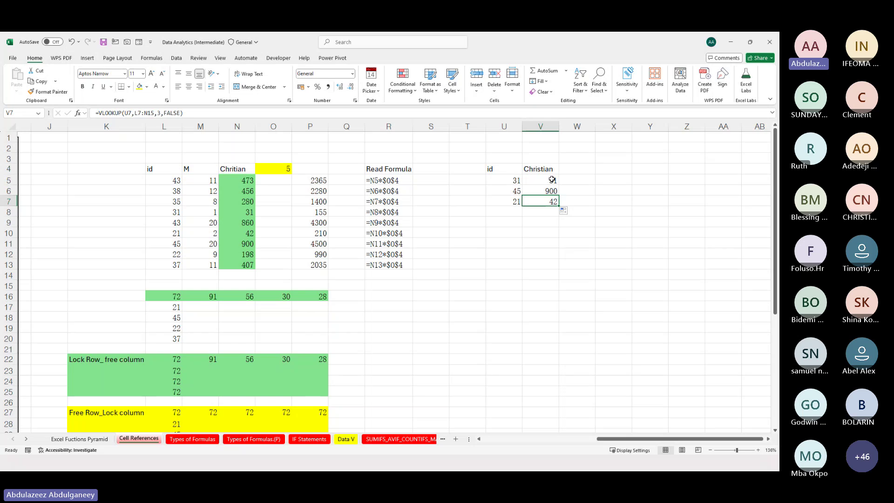
Make the VLOOKUP table array in V5 absolute as $L$5:$N$13 and fill the formula down through V7.
{"action": "left_click", "coordinate": [552, 180]}
{"action": "double_click", "coordinate": [552, 179]}
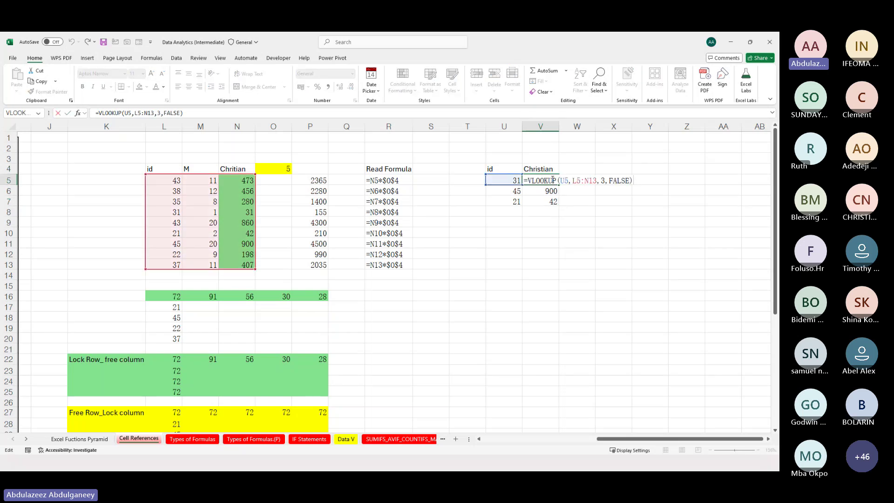
{"action": "left_click", "coordinate": [575, 181]}
{"action": "left_click_drag", "start_coordinate": [577, 181], "coordinate": [597, 179]}
{"action": "key", "text": "F4"}
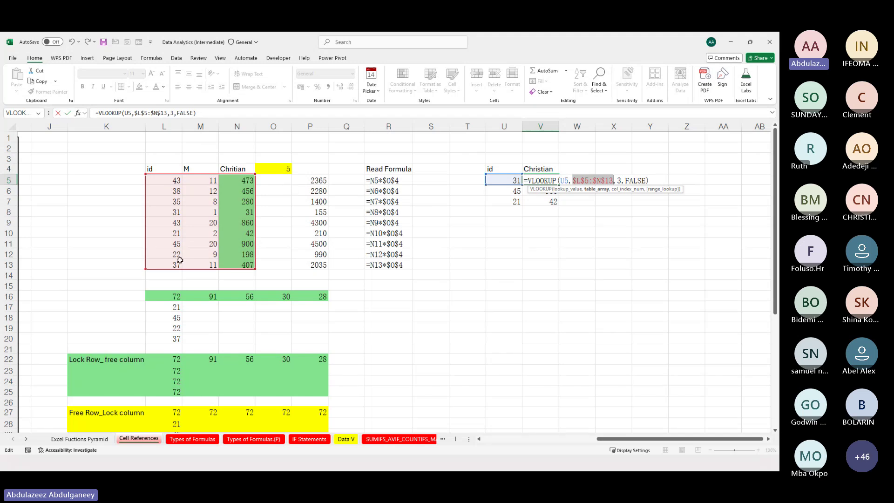
{"action": "key", "text": "Return"}
{"action": "key", "text": "ctrl+Return"}
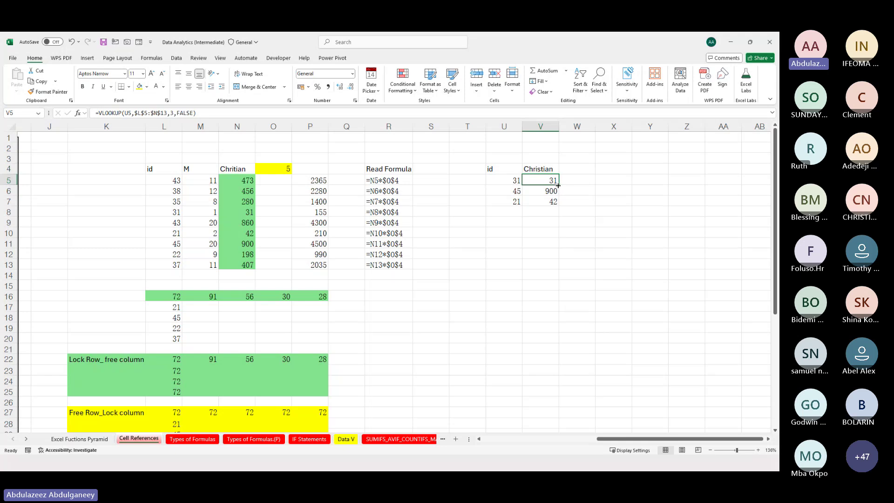
{"action": "left_click_drag", "start_coordinate": [557, 184], "coordinate": [557, 204]}
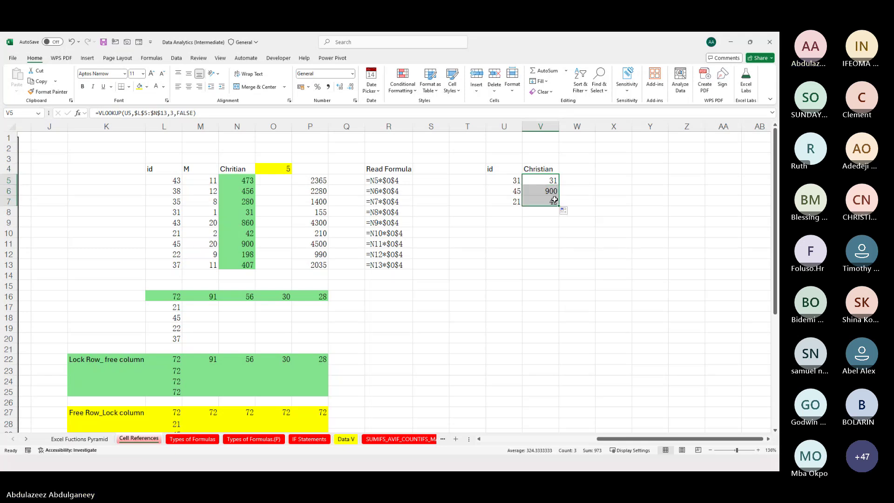
Inspect the table range referenced by the copied VLOOKUP formula in V6.
{"action": "left_click", "coordinate": [548, 190]}
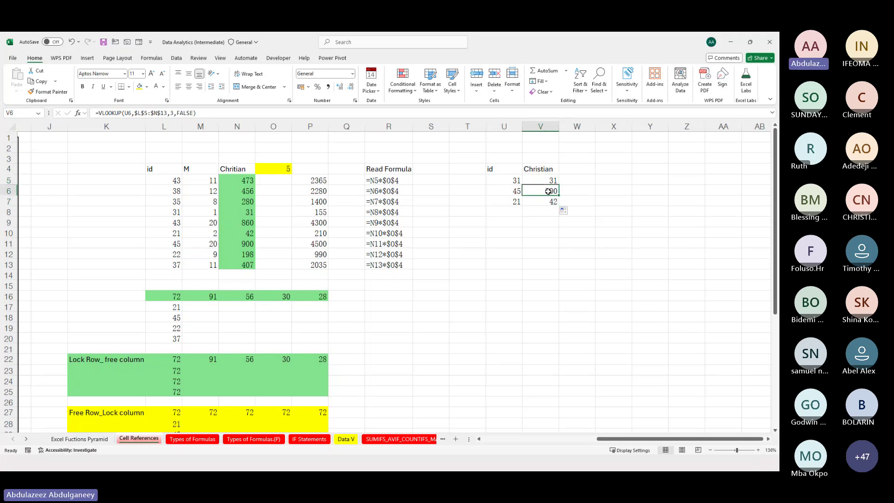
{"action": "double_click", "coordinate": [548, 191]}
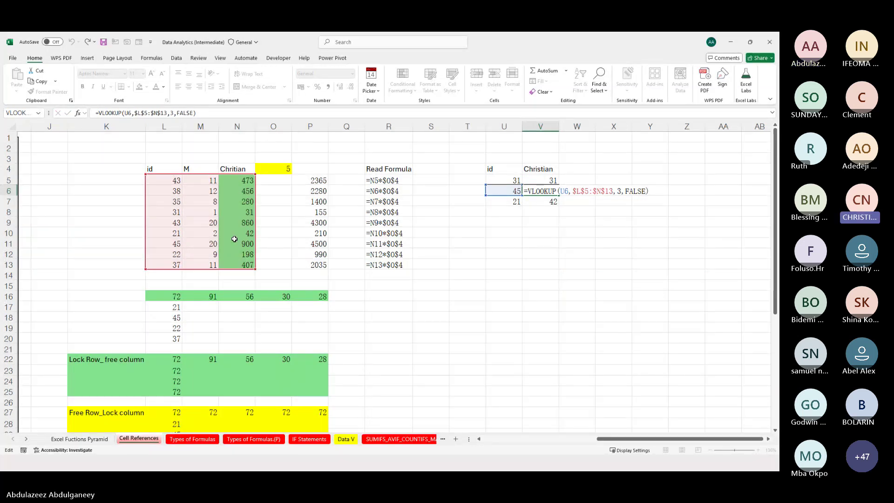
{"action": "key", "text": "ctrl+Return"}
Clear the lookup example table in U4:W7.
{"action": "left_click", "coordinate": [467, 257]}
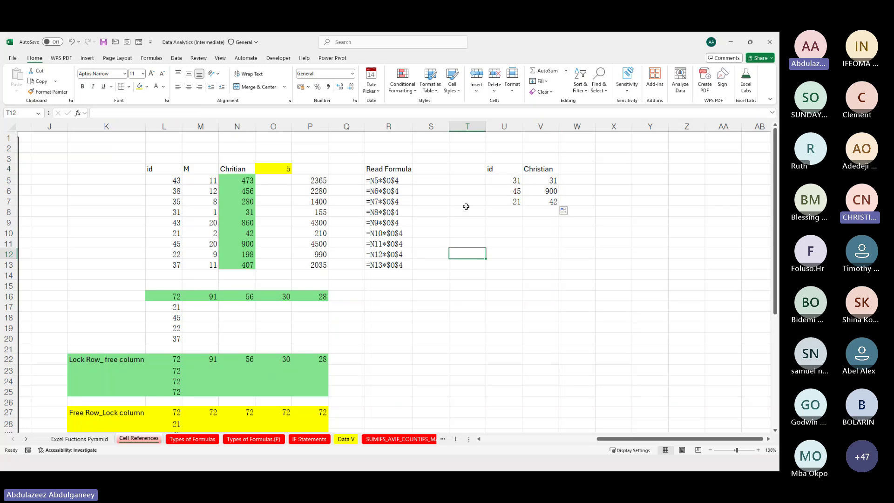
{"action": "left_click_drag", "start_coordinate": [495, 169], "coordinate": [562, 200]}
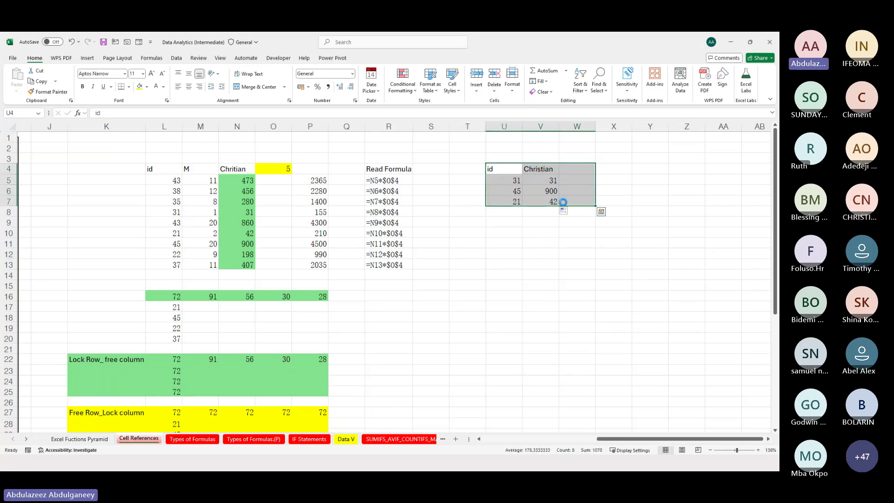
{"action": "key", "text": "Delete"}
Open the Types of Formulas sheet and increase the height of row 16, which holds the Scalar Array Formulas note.
{"action": "scroll", "coordinate": [356, 264], "scroll_direction": "left", "scroll_amount": 5}
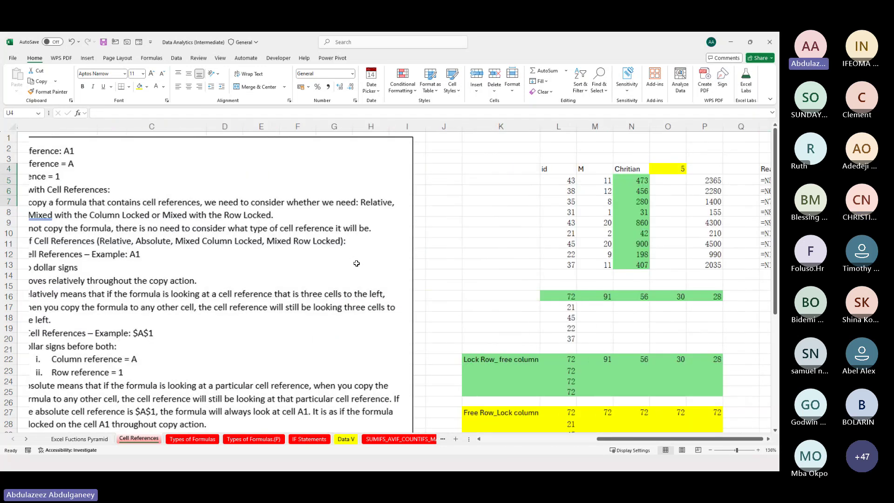
{"action": "scroll", "coordinate": [356, 264], "scroll_direction": "down", "scroll_amount": 3}
{"action": "scroll", "coordinate": [356, 264], "scroll_direction": "down", "scroll_amount": 2}
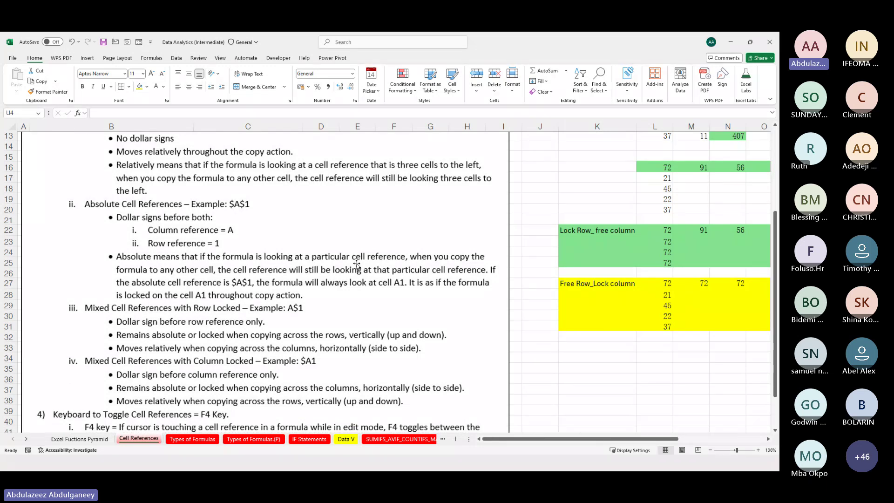
{"action": "left_click", "coordinate": [179, 440]}
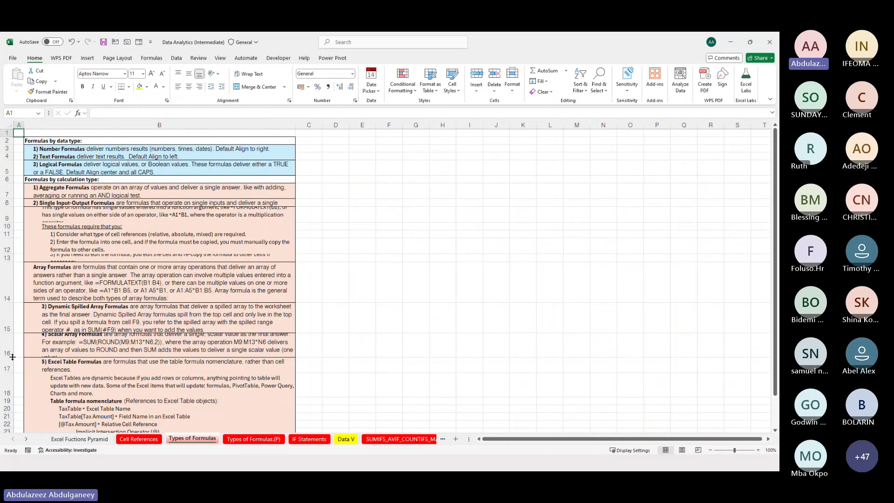
{"action": "left_click_drag", "start_coordinate": [12, 357], "coordinate": [17, 362]}
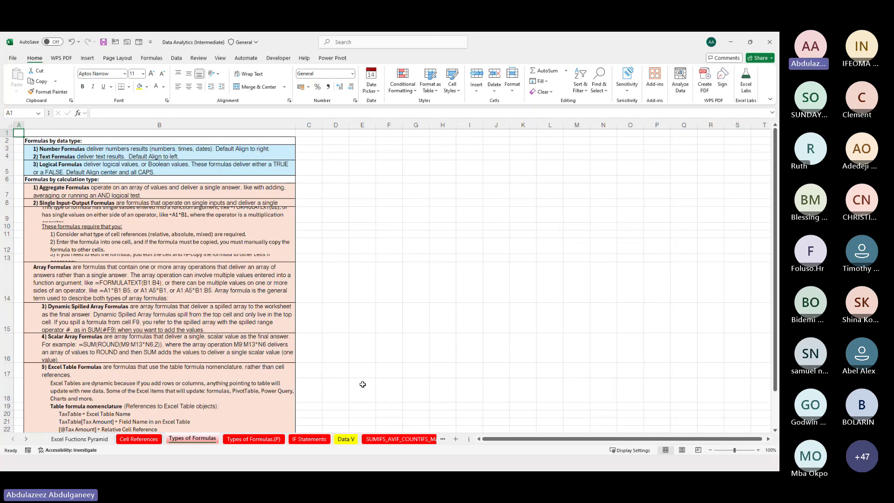
{"action": "key", "text": "alt+Tab"}
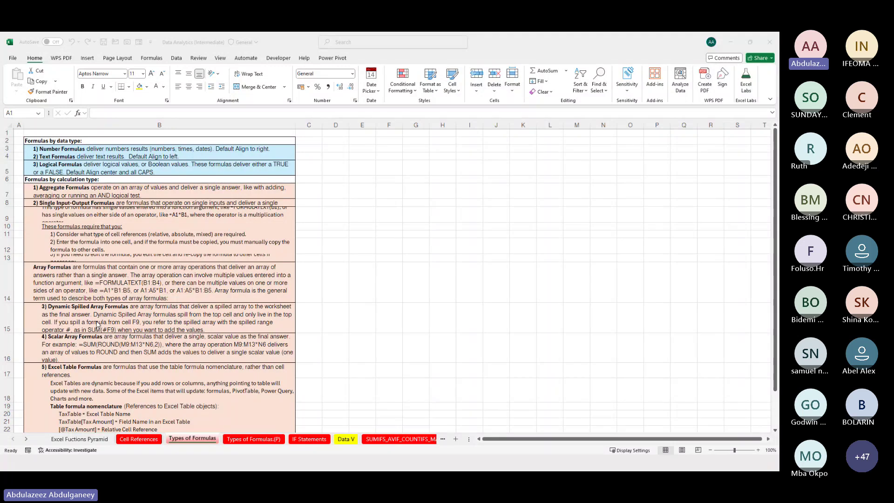
{"action": "left_click", "coordinate": [524, 163]}
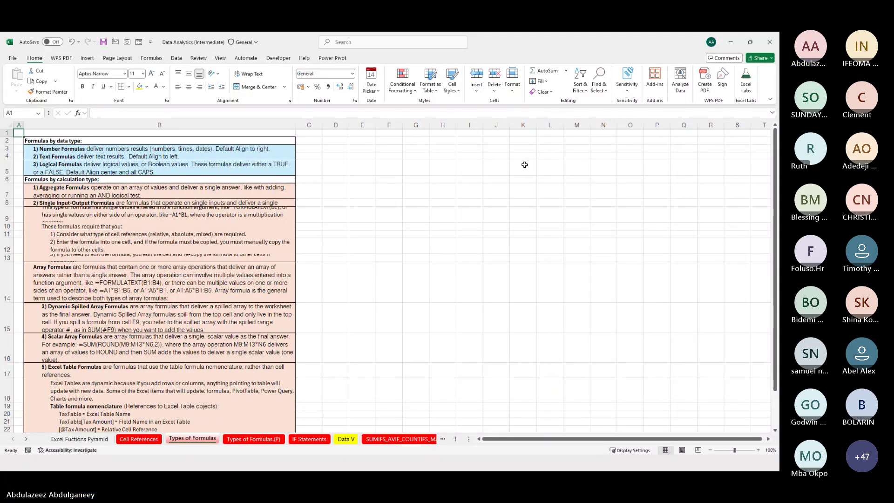
Enter =RANDBETWEEN(20,50) in cell K5.
{"action": "left_click", "coordinate": [525, 164]}
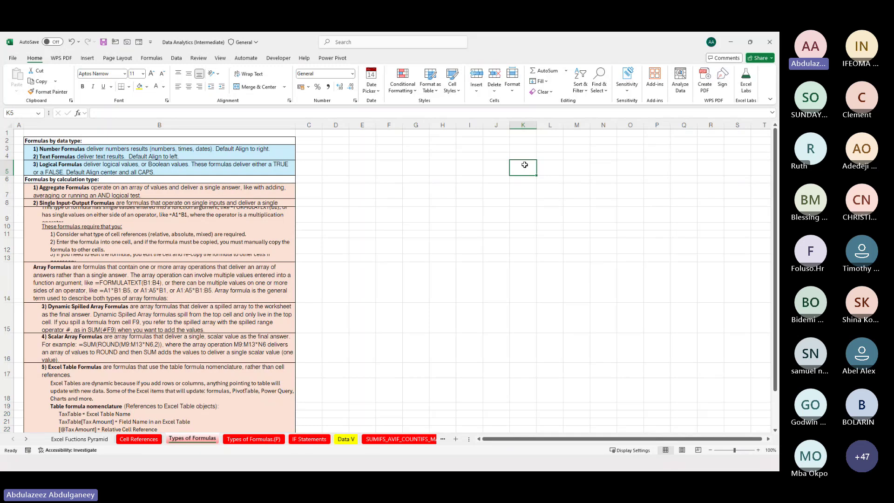
{"action": "type", "text": "="}
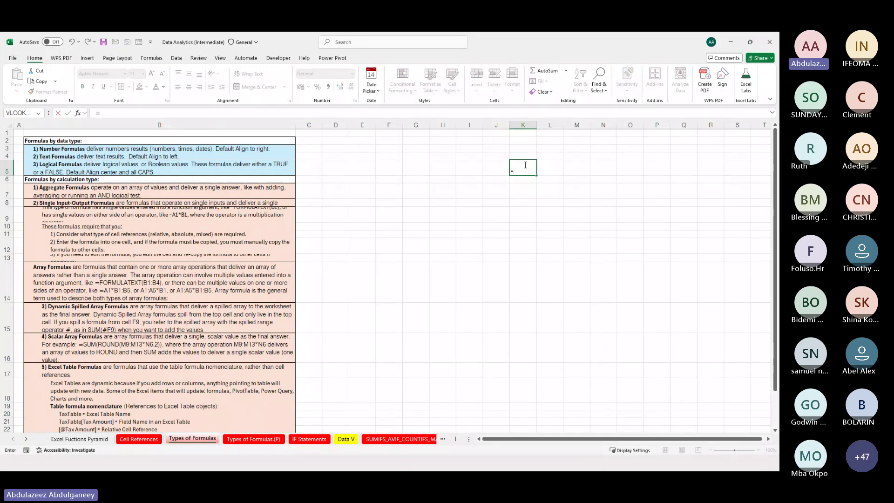
{"action": "type", "text": "rand"}
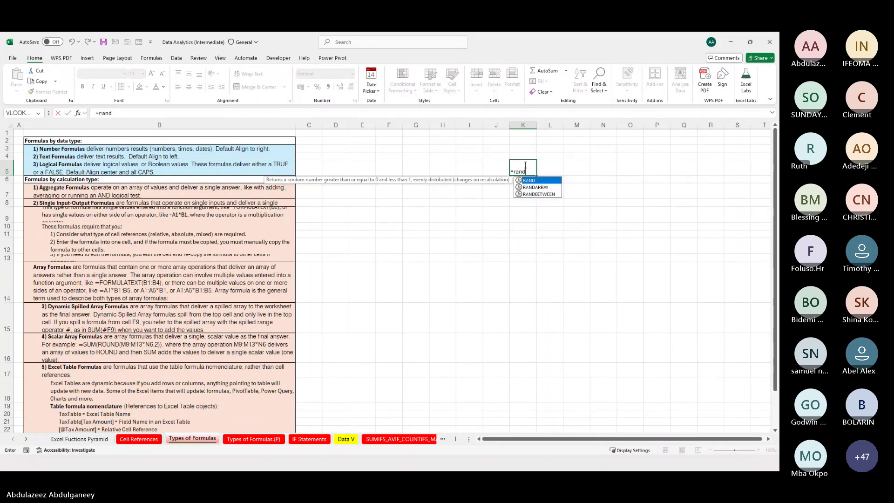
{"action": "key", "text": "Down"}
{"action": "key", "text": "Down"}
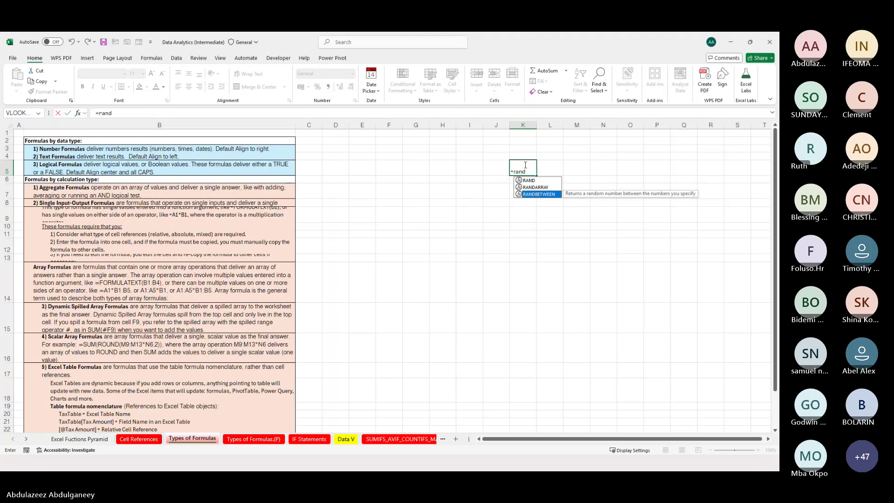
{"action": "key", "text": "Tab"}
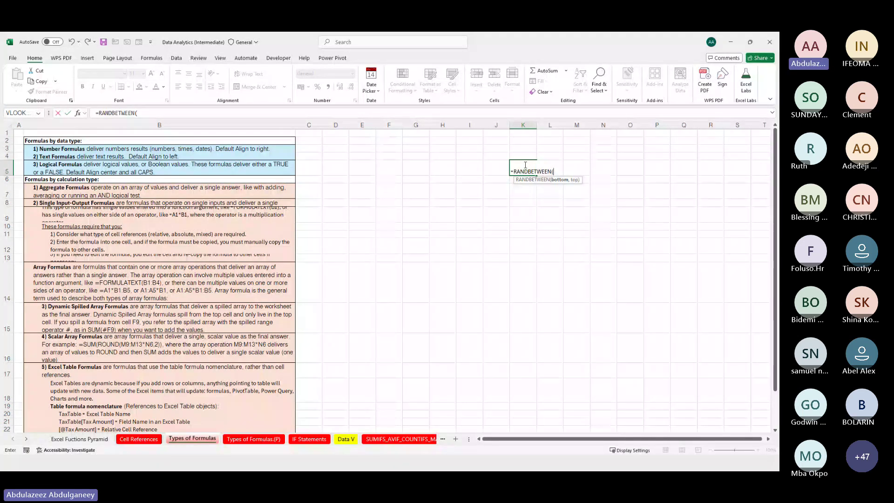
{"action": "type", "text": "20,"}
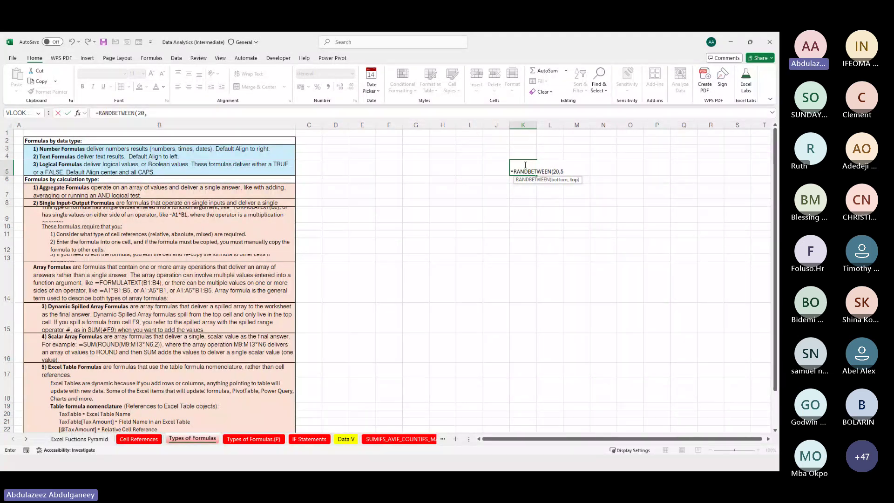
{"action": "type", "text": "50"}
{"action": "key", "text": "ctrl+Return"}
Fill the random-number formula down from K5 through K9 and convert the range to static values.
{"action": "key", "text": "shift+Down"}
{"action": "key", "text": "shift+Down"}
{"action": "key", "text": "shift+Down"}
{"action": "key", "text": "shift+Down"}
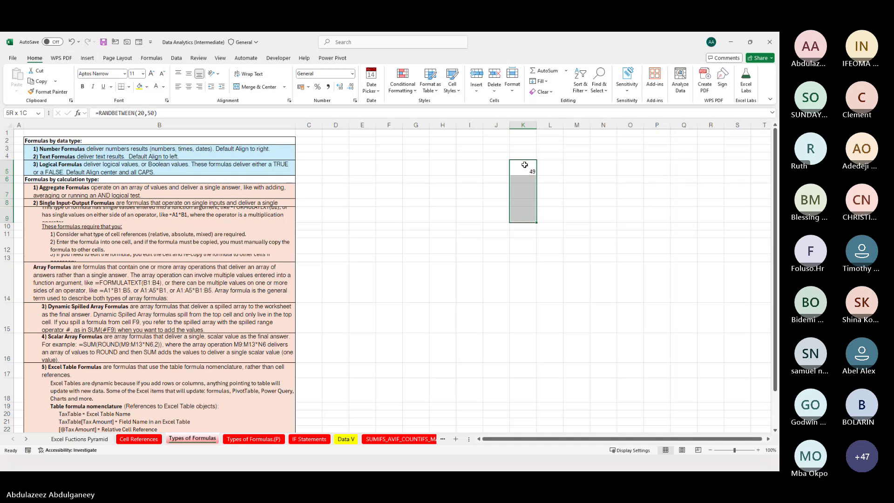
{"action": "key", "text": "ctrl+d"}
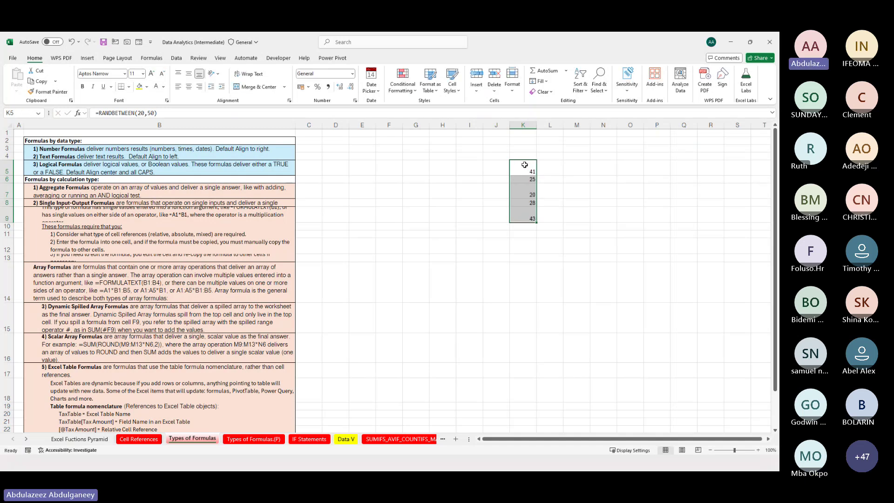
{"action": "key", "text": "ctrl+c"}
{"action": "key", "text": "ctrl+shift+v"}
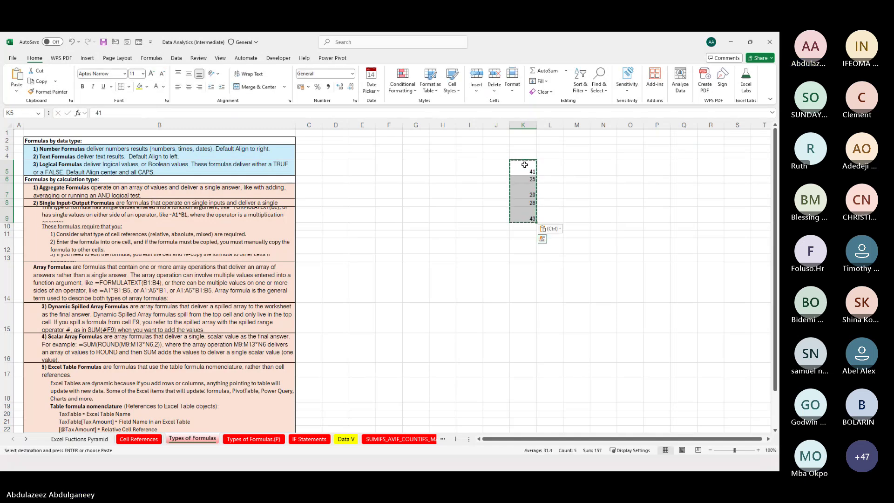
Enter the multiplier 9 in cell L3.
{"action": "left_click", "coordinate": [555, 150]}
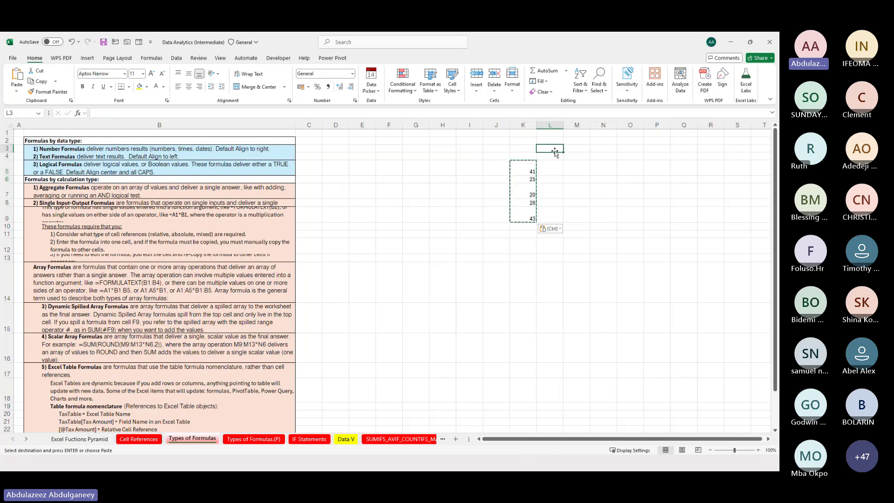
{"action": "type", "text": "9"}
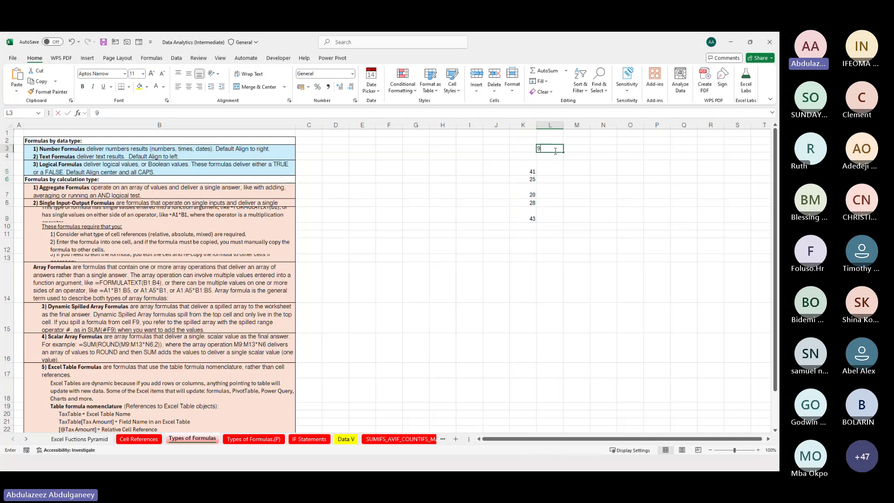
{"action": "key", "text": "Return"}
Enter the dynamic spilled array formula =K5:K9*L3 in cell L5.
{"action": "key", "text": "Down"}
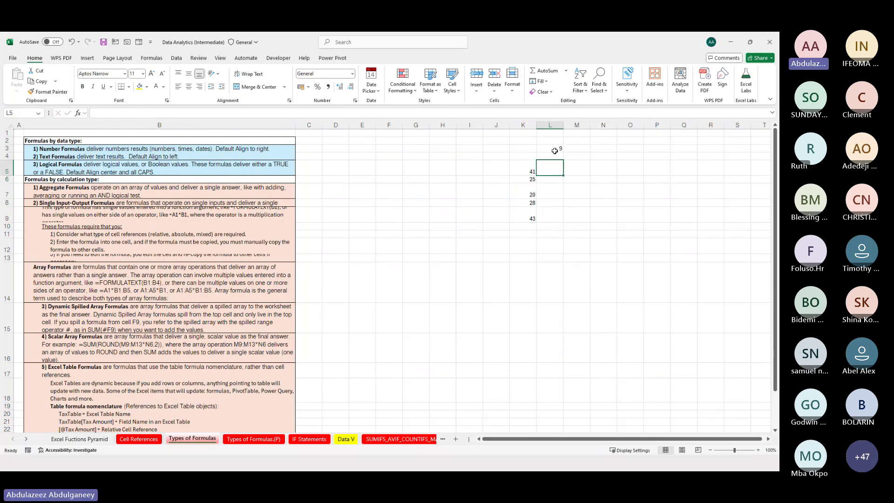
{"action": "type", "text": "="}
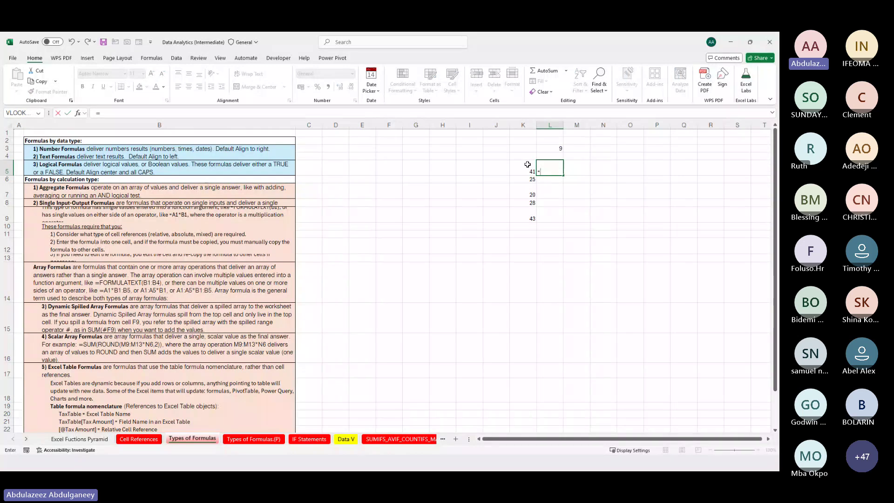
{"action": "left_click_drag", "start_coordinate": [527, 164], "coordinate": [525, 214]}
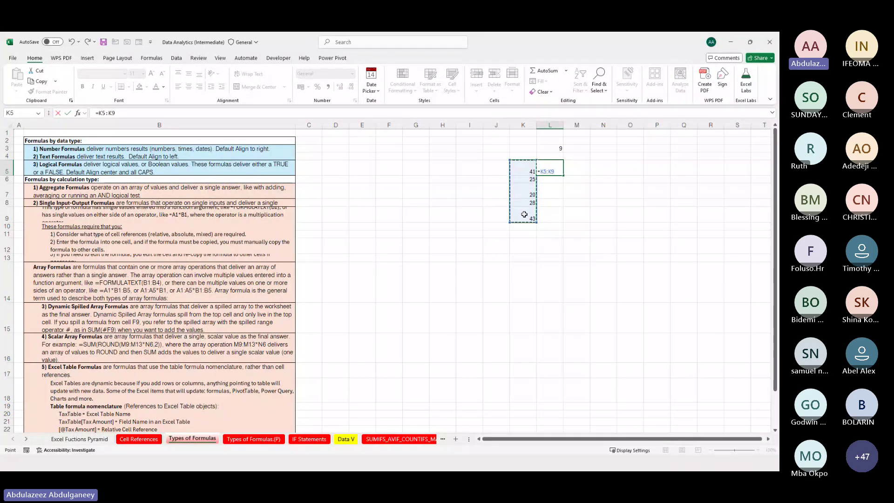
{"action": "type", "text": "*"}
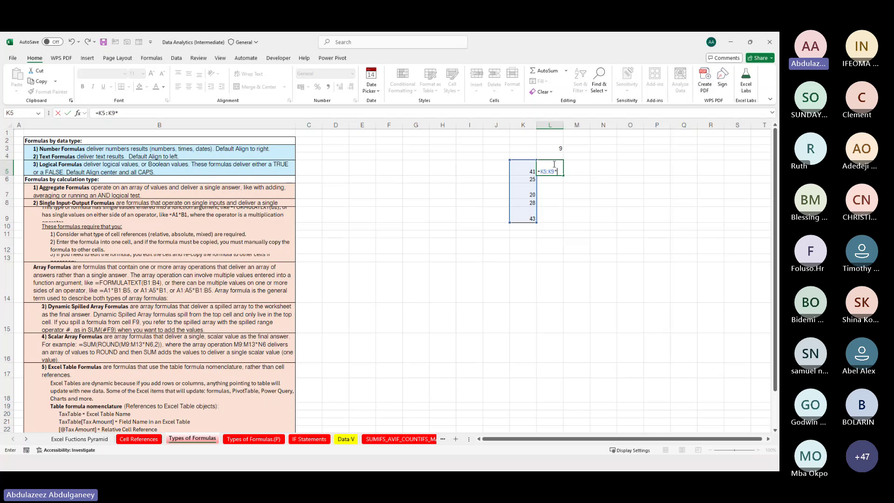
{"action": "left_click", "coordinate": [550, 149]}
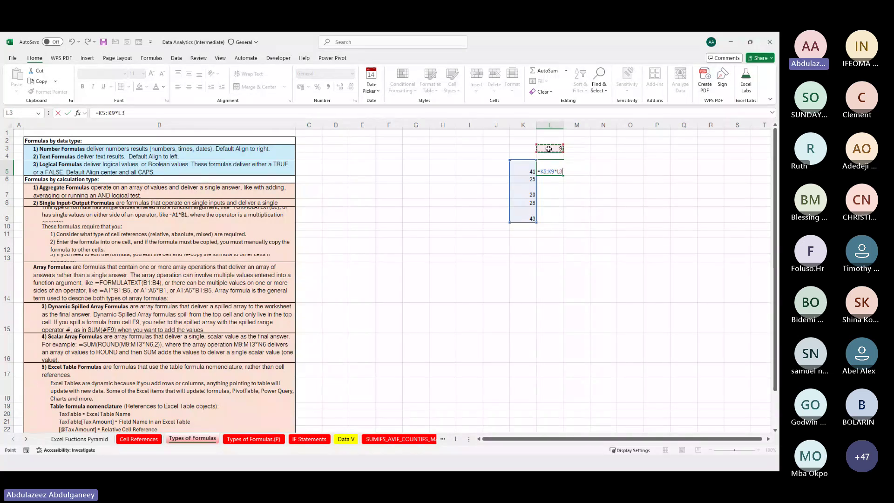
{"action": "key", "text": "Return"}
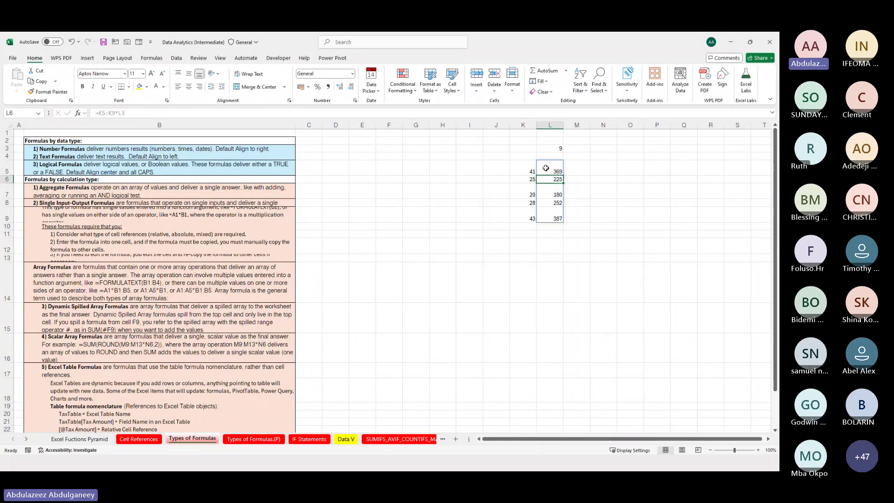
Examine the spilled results in column L and read the formula-type notes through the Excel Table Formulas section.
{"action": "scroll", "coordinate": [546, 168], "scroll_direction": "up", "scroll_amount": 8, "text": "ctrl"}
{"action": "scroll", "coordinate": [560, 197], "scroll_direction": "up", "scroll_amount": 2}
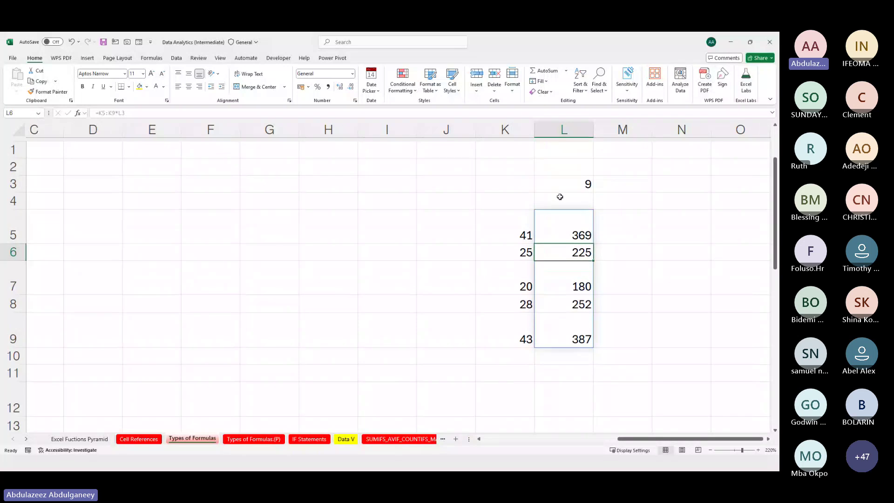
{"action": "scroll", "coordinate": [477, 258], "scroll_direction": "left", "scroll_amount": 2}
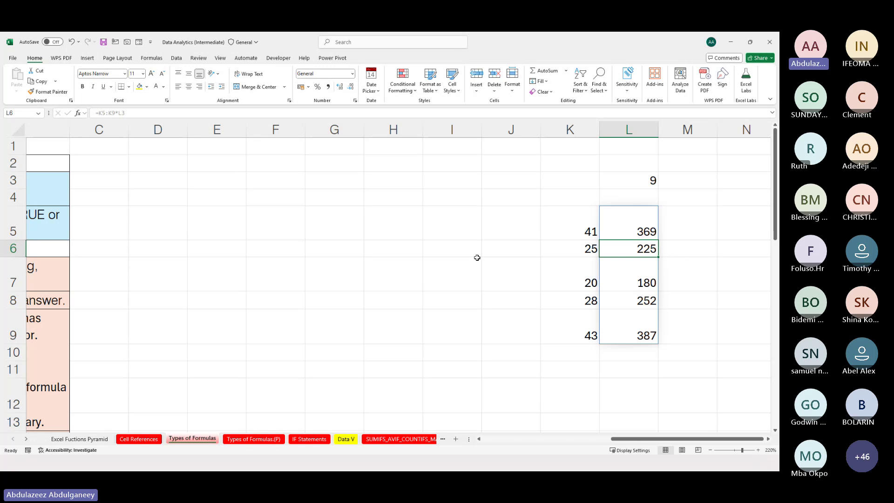
{"action": "scroll", "coordinate": [477, 257], "scroll_direction": "left", "scroll_amount": 5}
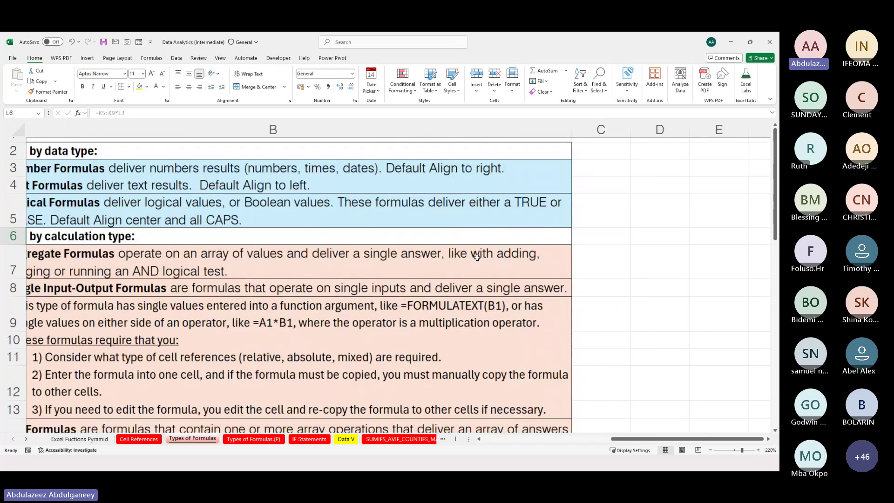
{"action": "scroll", "coordinate": [476, 257], "scroll_direction": "down", "scroll_amount": 5}
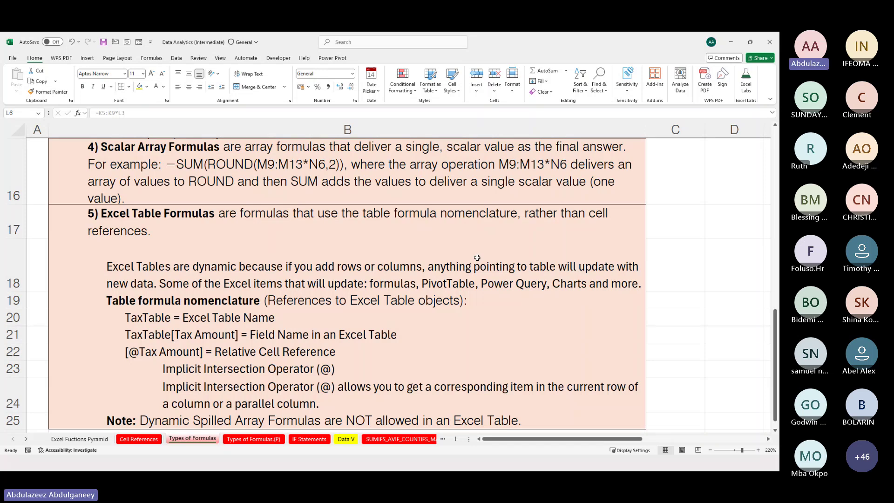
{"action": "scroll", "coordinate": [477, 258], "scroll_direction": "down", "scroll_amount": 2}
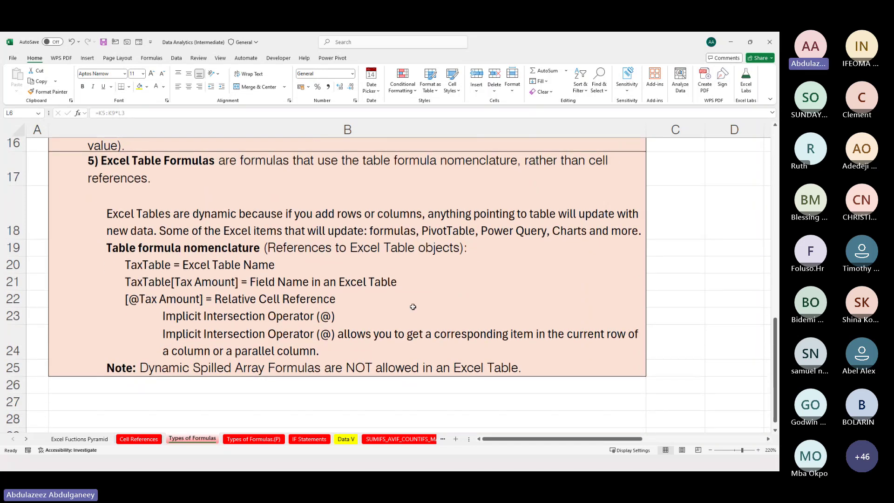
Open the Types of Formulas.(P) sheet and enlarge the view of the tax calculation tables.
{"action": "left_click", "coordinate": [266, 437]}
{"action": "left_click", "coordinate": [198, 256]}
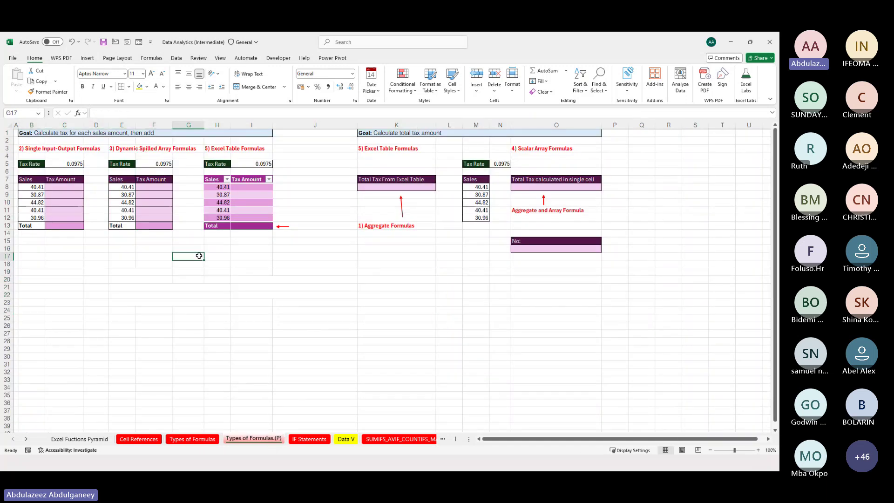
{"action": "scroll", "coordinate": [198, 256], "scroll_direction": "up", "scroll_amount": 8}
{"action": "scroll", "coordinate": [199, 255], "scroll_direction": "left", "scroll_amount": 3}
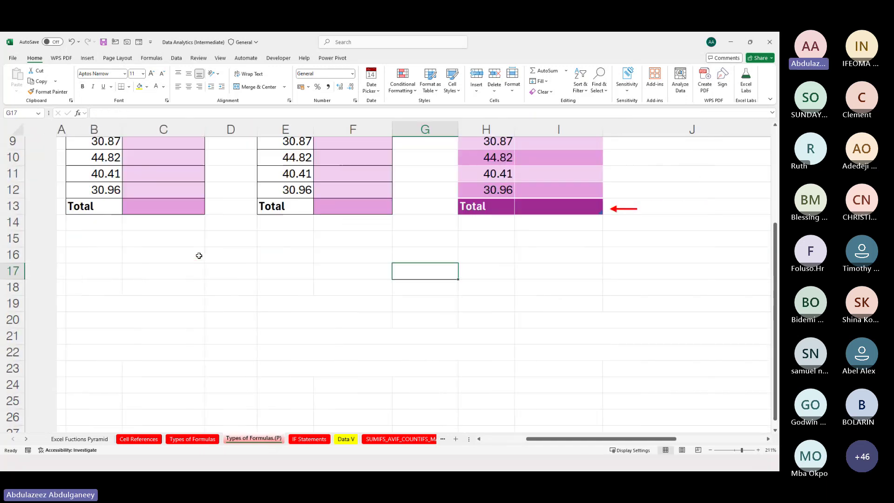
{"action": "scroll", "coordinate": [199, 256], "scroll_direction": "up", "scroll_amount": 3}
{"action": "scroll", "coordinate": [199, 256], "scroll_direction": "up", "scroll_amount": 1}
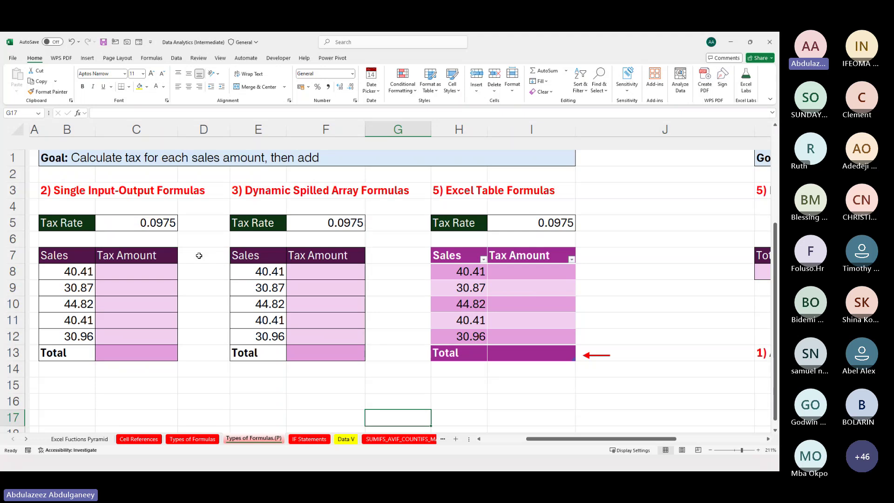
{"action": "scroll", "coordinate": [199, 256], "scroll_direction": "down", "scroll_amount": 1}
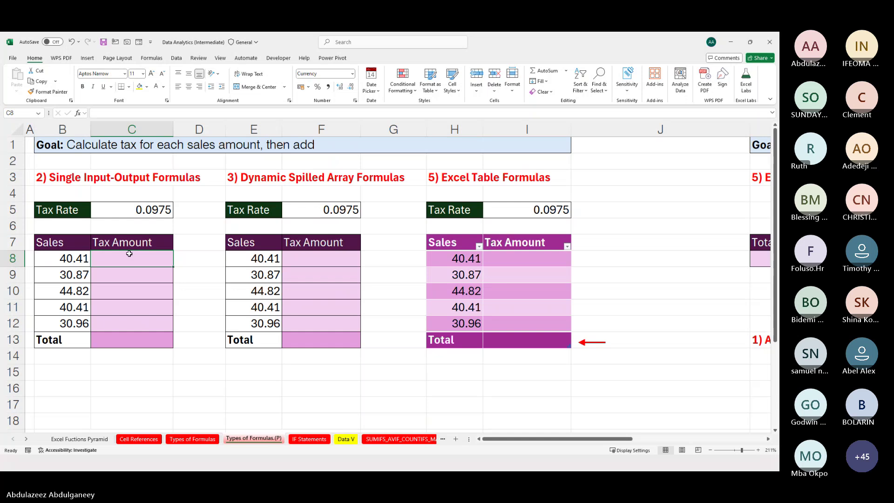
{"action": "scroll", "coordinate": [129, 253], "scroll_direction": "left", "scroll_amount": 1}
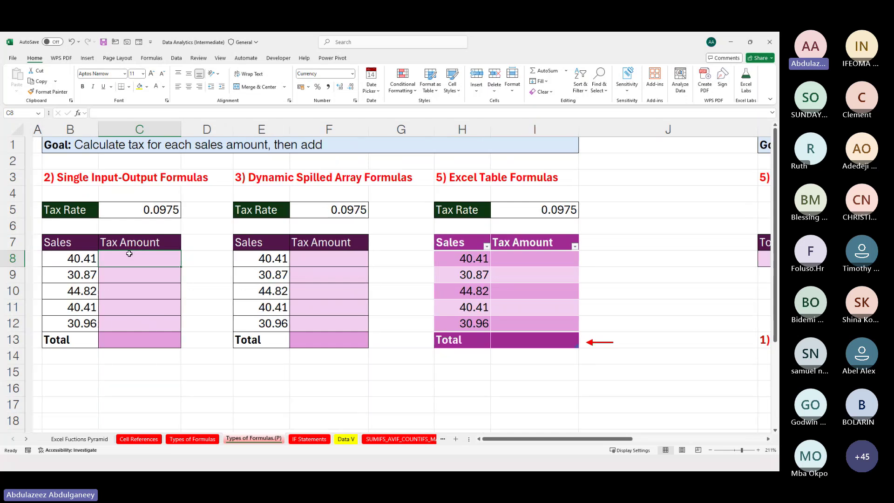
{"action": "scroll", "coordinate": [129, 253], "scroll_direction": "right", "scroll_amount": 1}
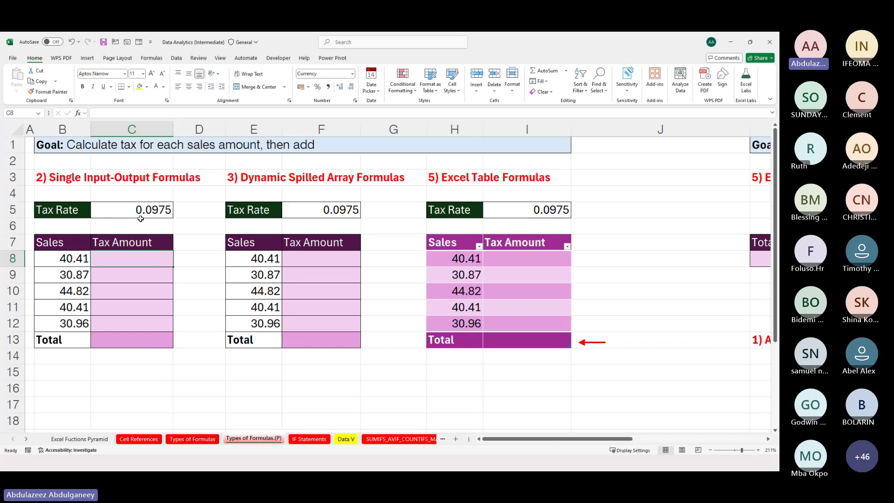
Enter the relative-reference formula =B8*C5 in cell C8 of the Single Input-Output Formulas table.
{"action": "type", "text": "="}
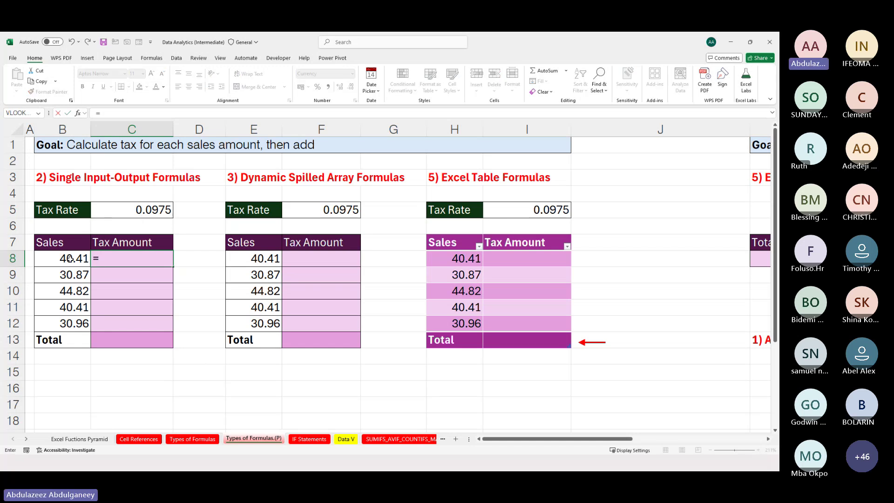
{"action": "left_click", "coordinate": [69, 258]}
{"action": "type", "text": "*"}
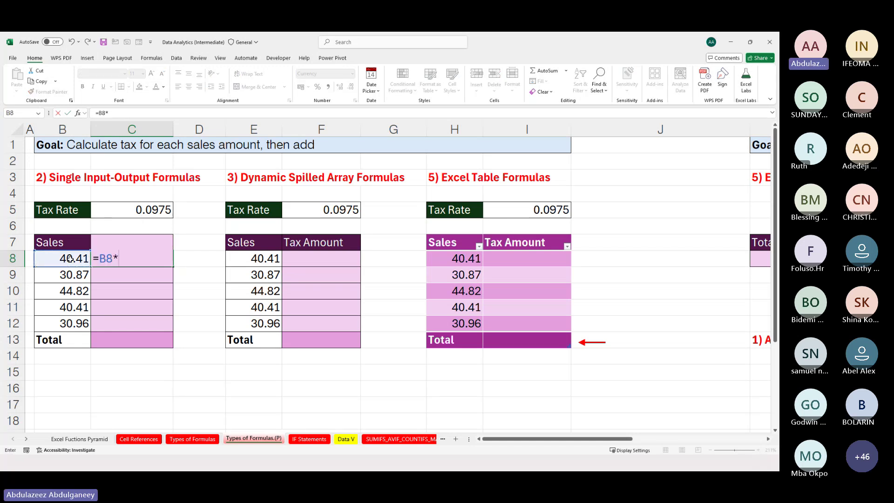
{"action": "left_click", "coordinate": [152, 212]}
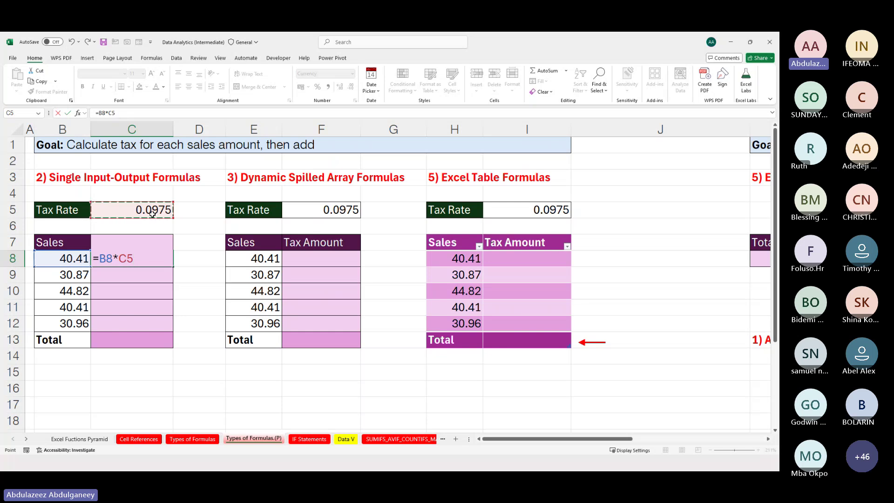
{"action": "key", "text": "ctrl+Return"}
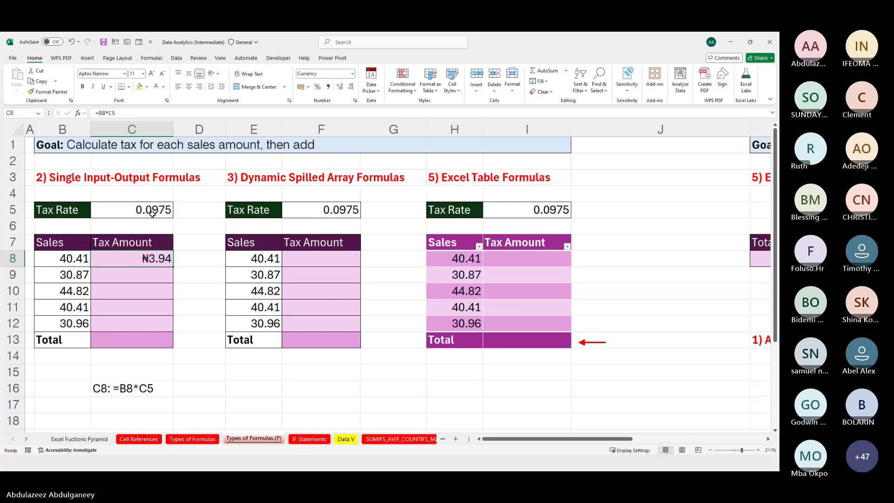
Fill the relative tax formula from C8 down through C12.
{"action": "key", "text": "shift+Down"}
{"action": "key", "text": "shift+Down"}
{"action": "key", "text": "shift+Down"}
{"action": "key", "text": "shift+Down"}
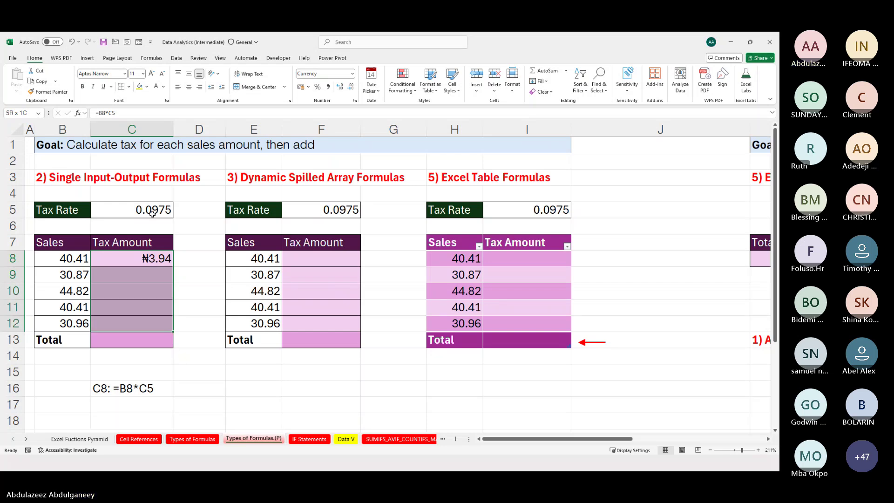
{"action": "key", "text": "F2"}
{"action": "key", "text": "ctrl+Return"}
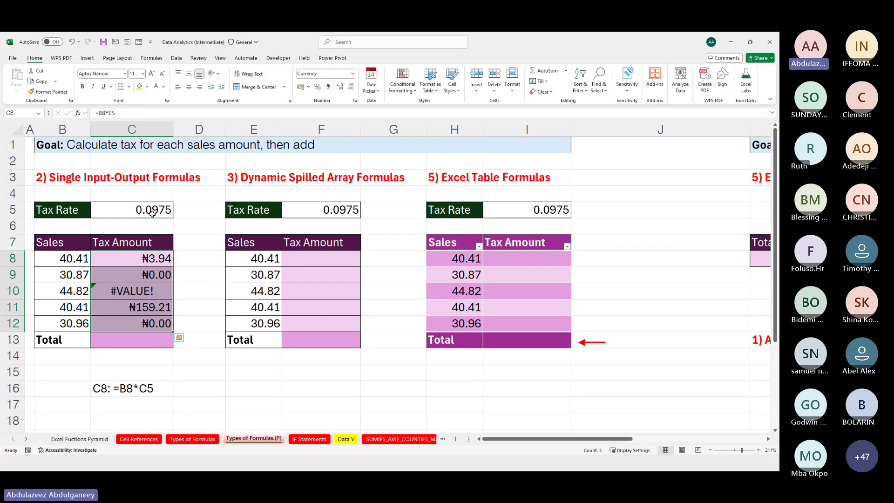
Inspect the copied formulas in C9 through C11 and check which cells the C9 formula references.
{"action": "left_click", "coordinate": [142, 275]}
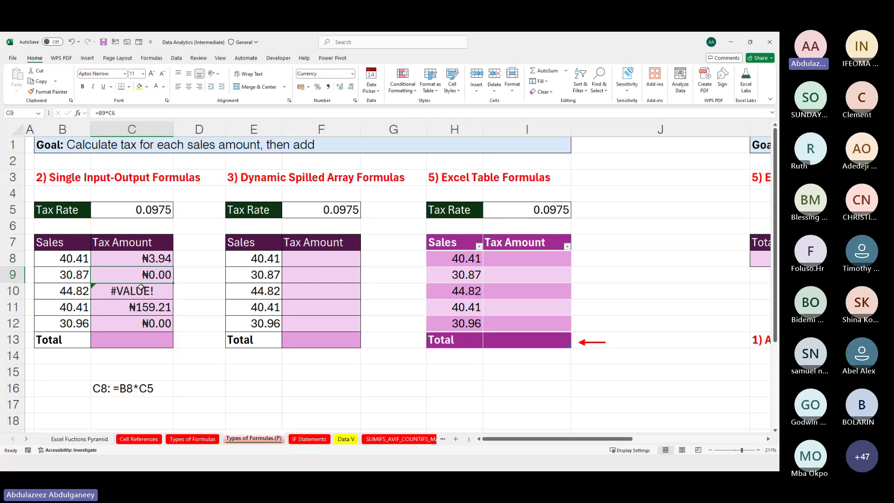
{"action": "left_click", "coordinate": [141, 287]}
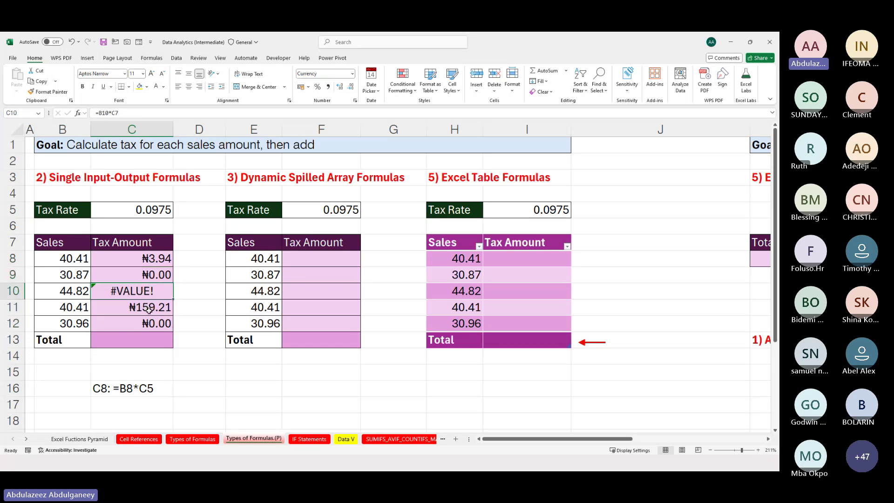
{"action": "left_click", "coordinate": [149, 309]}
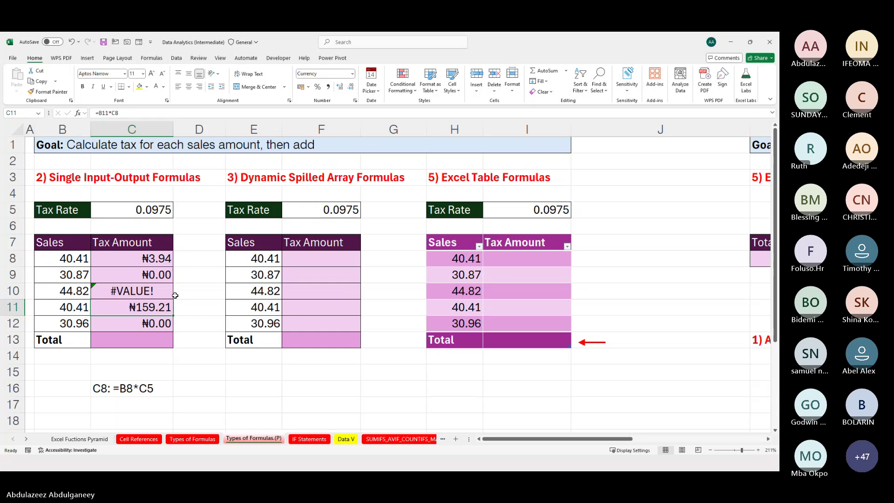
{"action": "left_click", "coordinate": [151, 277]}
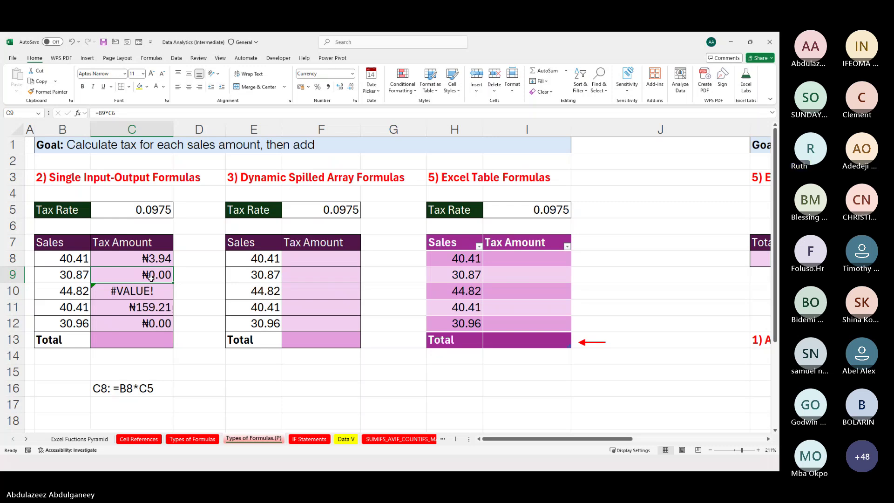
{"action": "scroll", "coordinate": [151, 278], "scroll_direction": "left", "scroll_amount": 1}
{"action": "scroll", "coordinate": [151, 277], "scroll_direction": "right", "scroll_amount": 1}
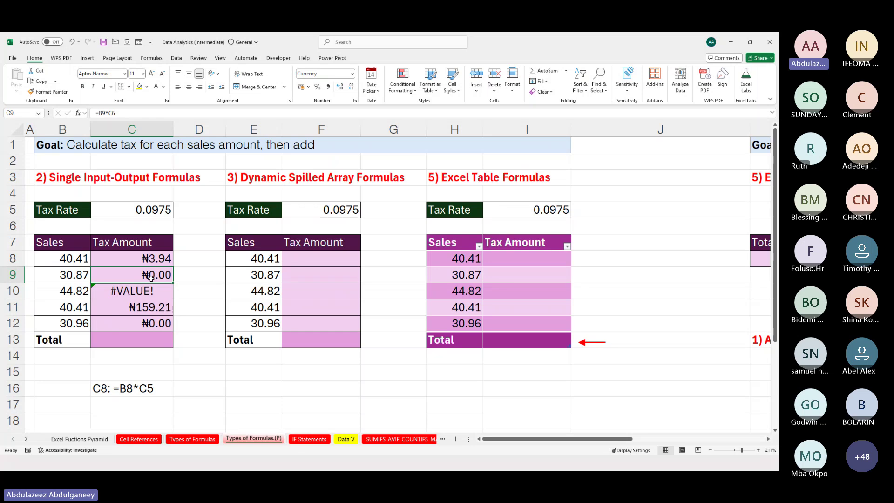
{"action": "double_click", "coordinate": [151, 278]}
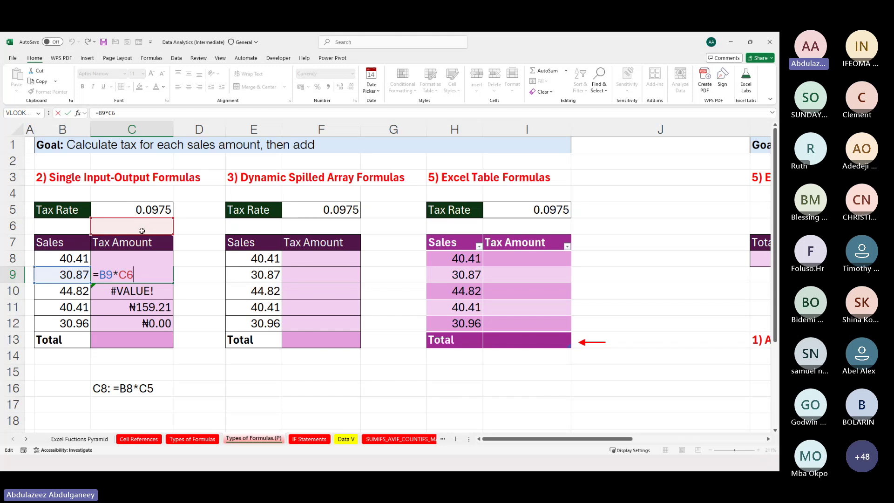
{"action": "key", "text": "ctrl+Return"}
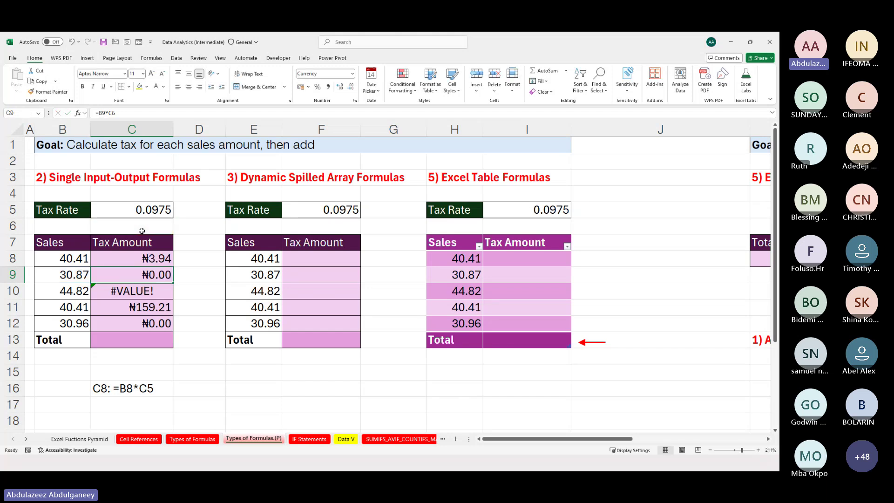
Clear the tax formulas from C8 through C12.
{"action": "left_click", "coordinate": [153, 257]}
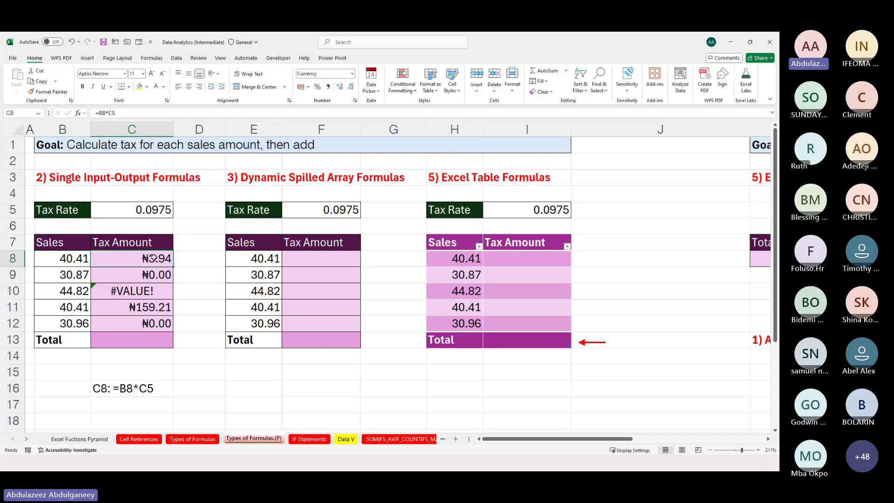
{"action": "key", "text": "shift+Down"}
{"action": "key", "text": "shift+Down"}
{"action": "key", "text": "shift+Down"}
{"action": "key", "text": "shift+Down"}
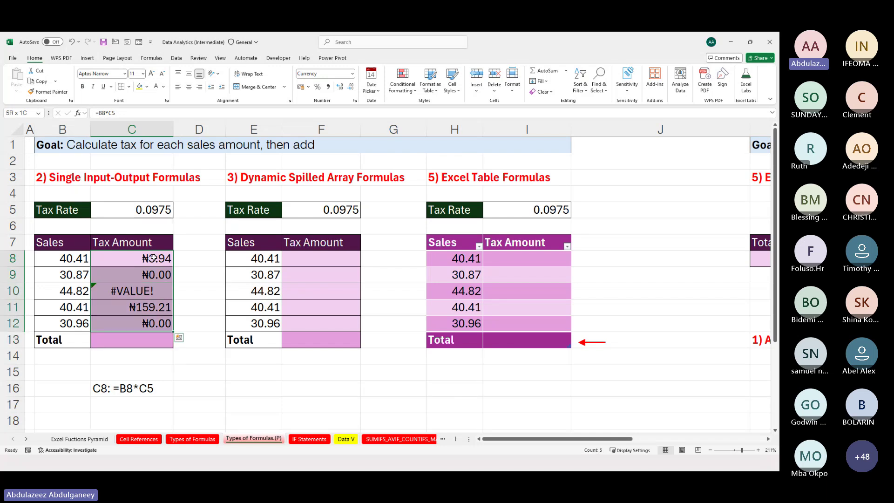
{"action": "key", "text": "Delete"}
Enter =B8*$C$5 in cell C8, locking the tax rate as an absolute reference.
{"action": "left_click", "coordinate": [154, 257]}
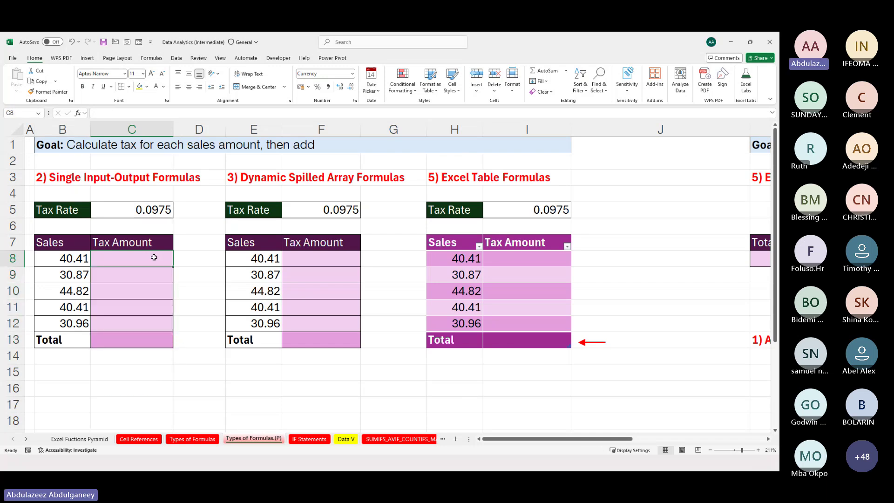
{"action": "type", "text": "="}
{"action": "left_click", "coordinate": [58, 256]}
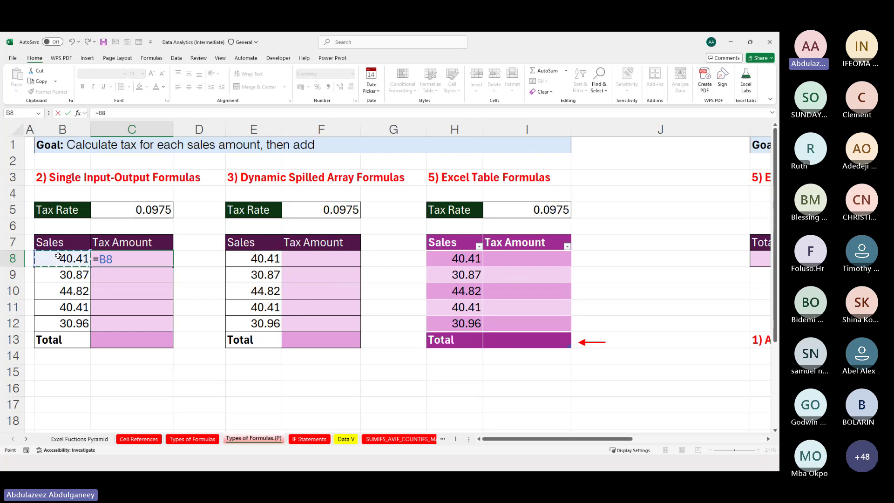
{"action": "type", "text": "*"}
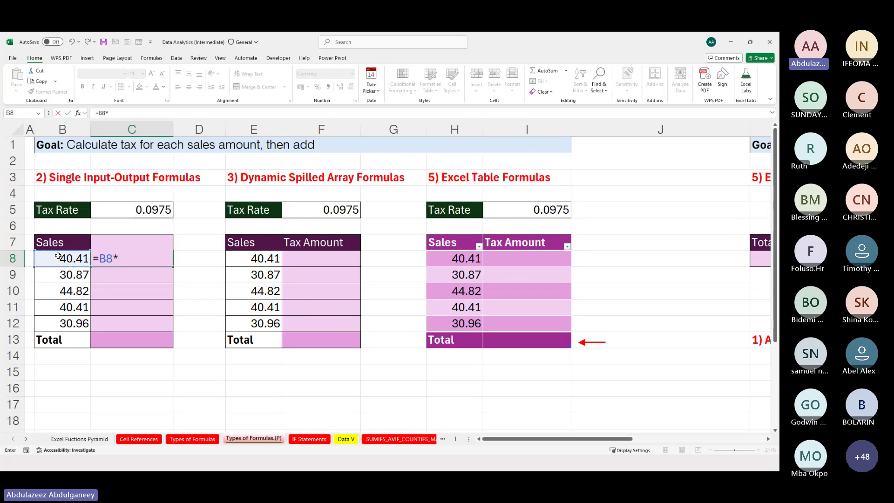
{"action": "left_click", "coordinate": [139, 211]}
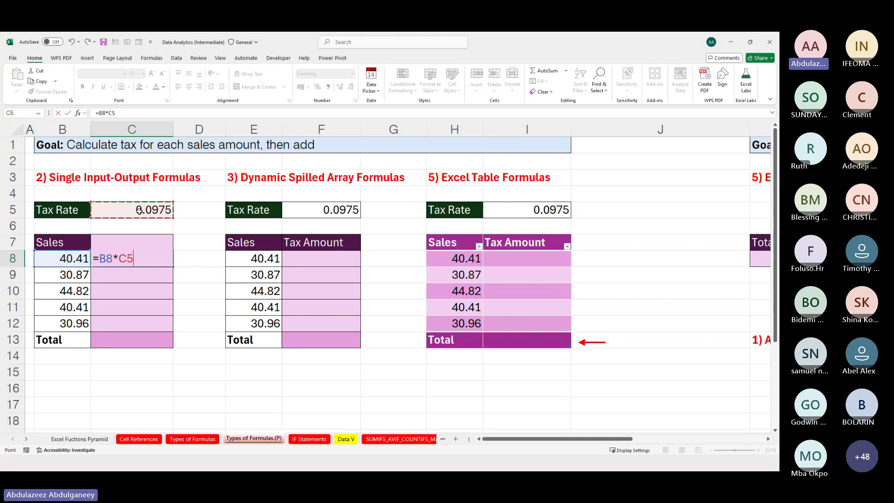
{"action": "key", "text": "F4"}
{"action": "key", "text": "ctrl+Return"}
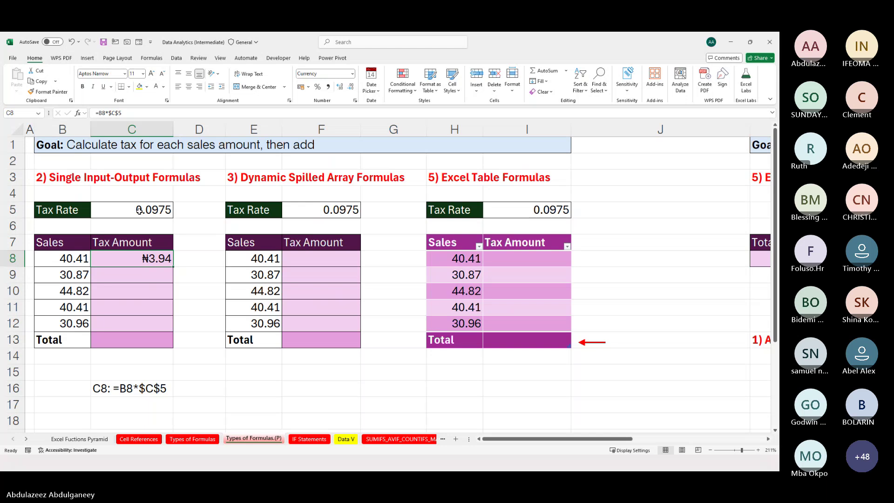
Fill the absolute-reference tax formula from C8 down through C12.
{"action": "key", "text": "shift+Down"}
{"action": "key", "text": "shift+Down"}
{"action": "key", "text": "shift+Down"}
{"action": "key", "text": "shift+Down"}
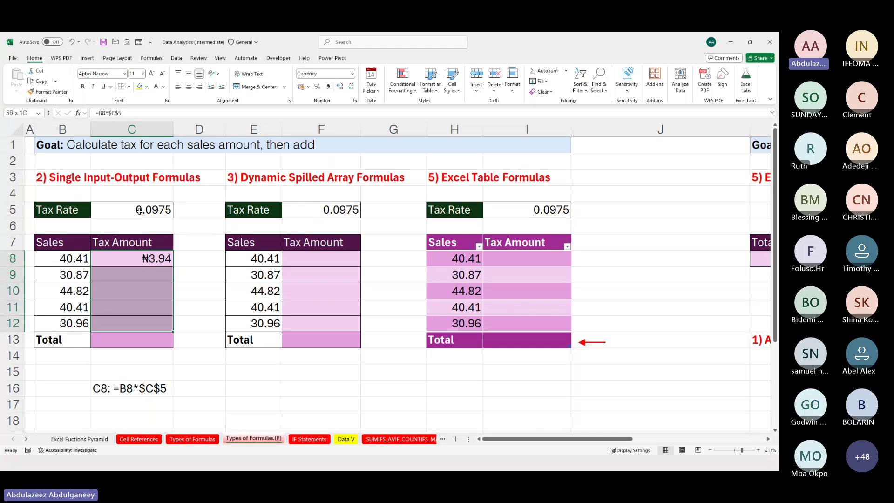
{"action": "key", "text": "F2"}
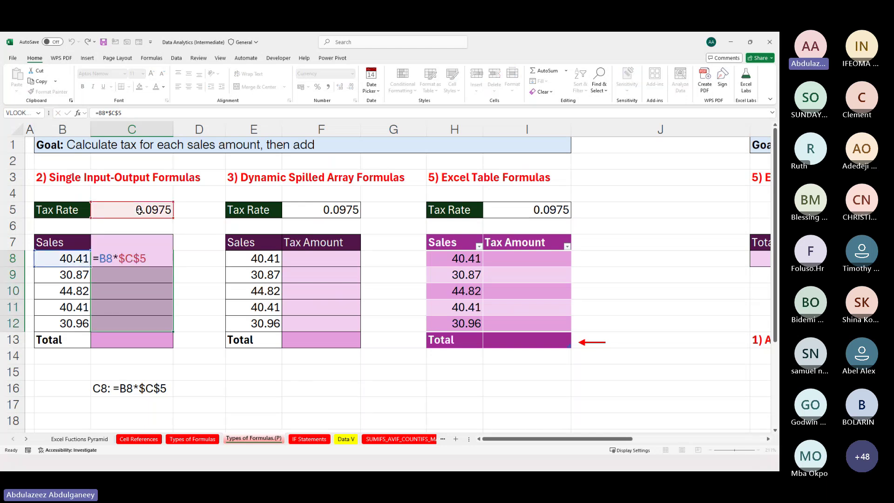
{"action": "key", "text": "ctrl+Return"}
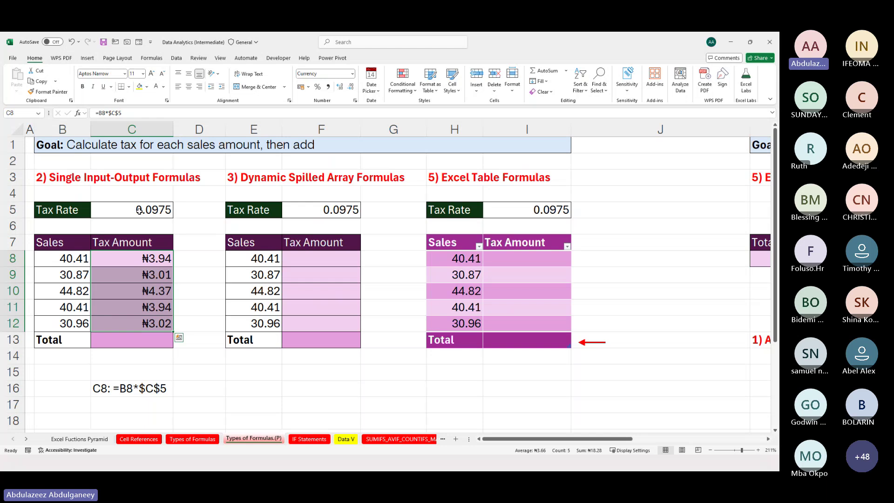
{"action": "left_click", "coordinate": [136, 258]}
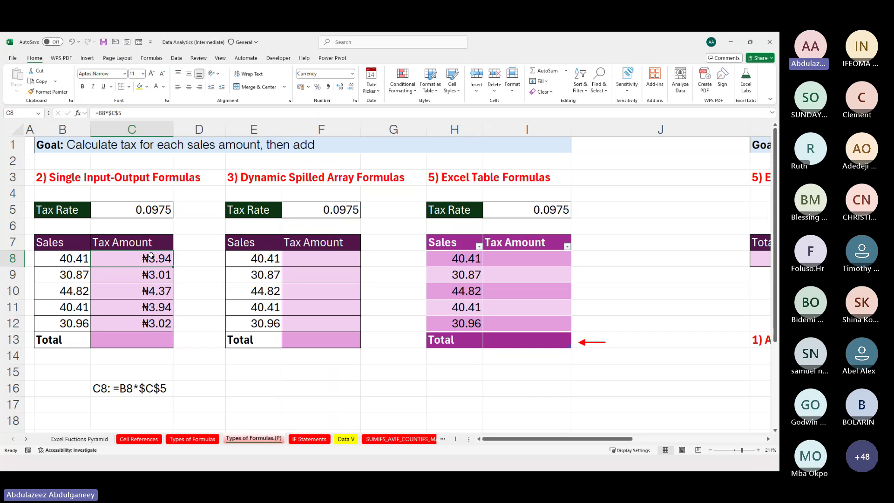
Inspect the sales value in B8 and the filled tax formulas in C9 and C10.
{"action": "left_click", "coordinate": [72, 260]}
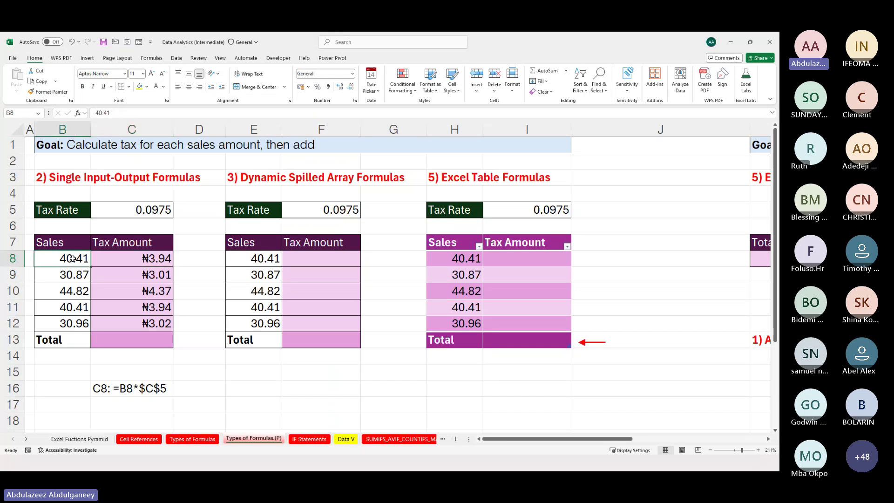
{"action": "left_click", "coordinate": [143, 279]}
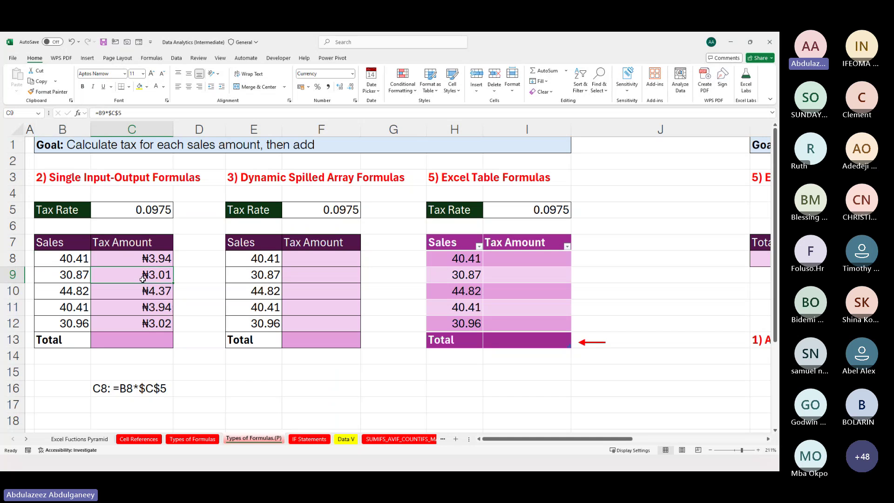
{"action": "left_click", "coordinate": [154, 291]}
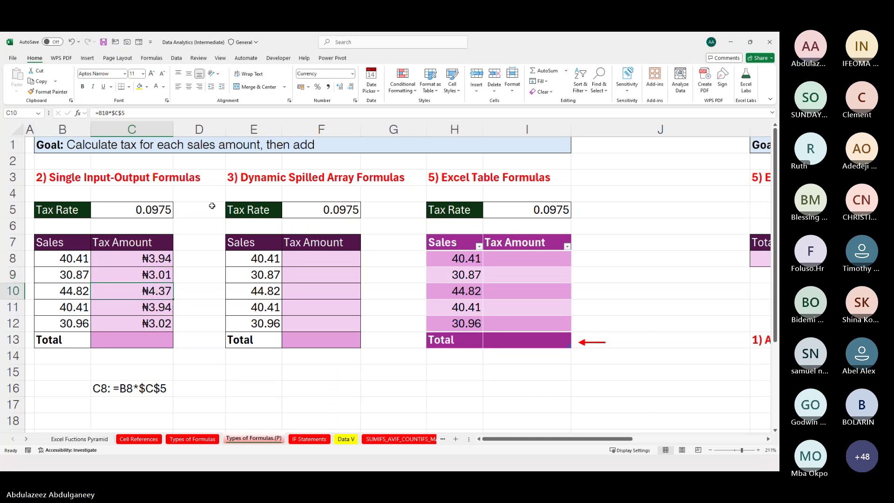
{"action": "scroll", "coordinate": [209, 219], "scroll_direction": "up", "scroll_amount": 1}
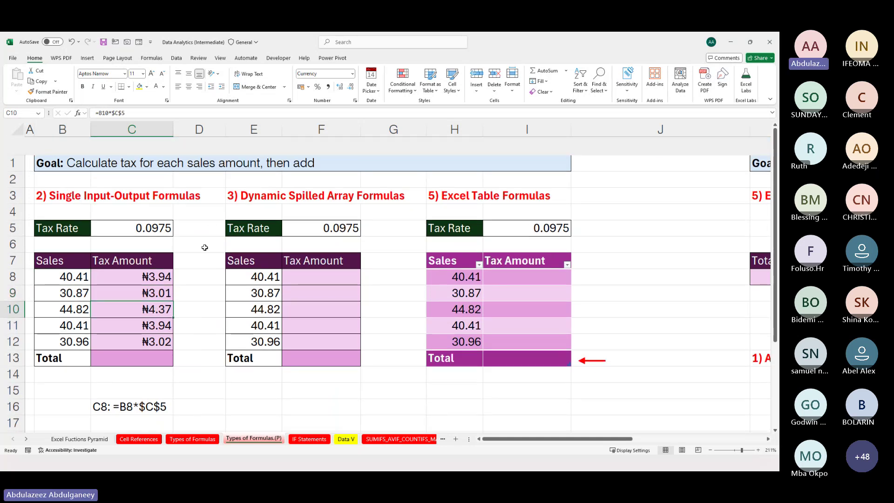
{"action": "scroll", "coordinate": [205, 247], "scroll_direction": "down", "scroll_amount": 1}
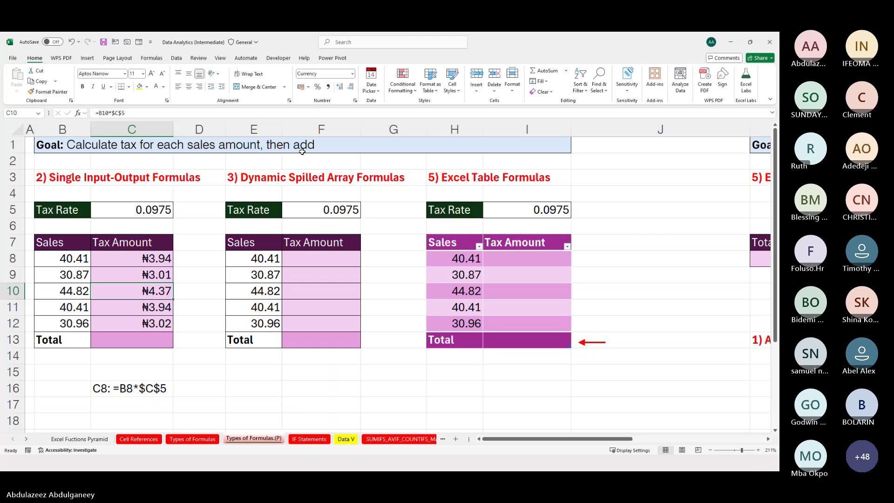
Enter =SUM(C8:C11) in cell C13 to total the tax amounts.
{"action": "left_click", "coordinate": [135, 338]}
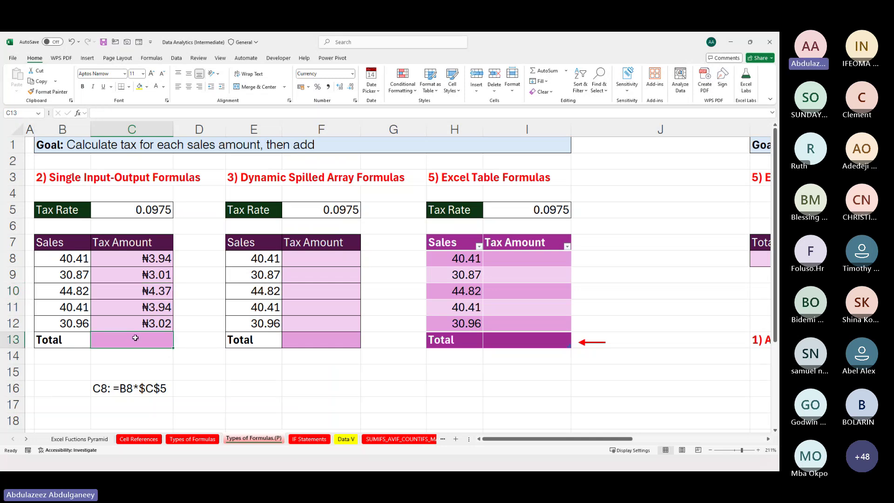
{"action": "type", "text": "=S"}
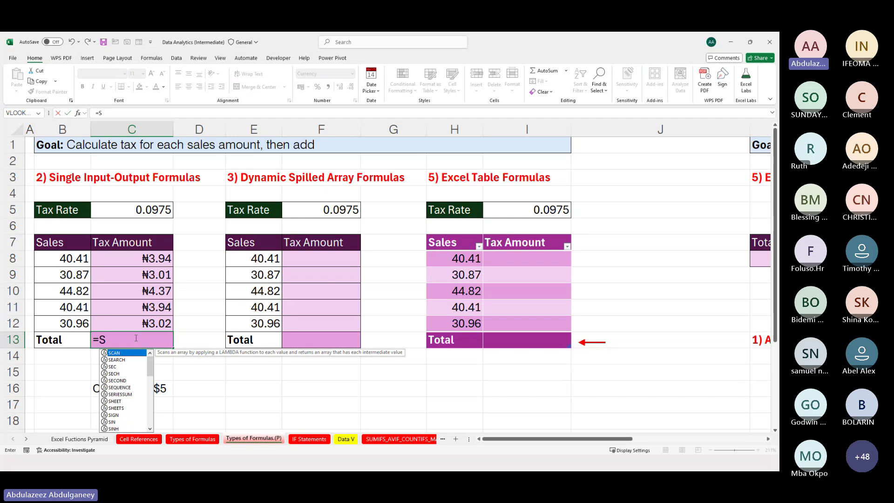
{"action": "type", "text": "UM"}
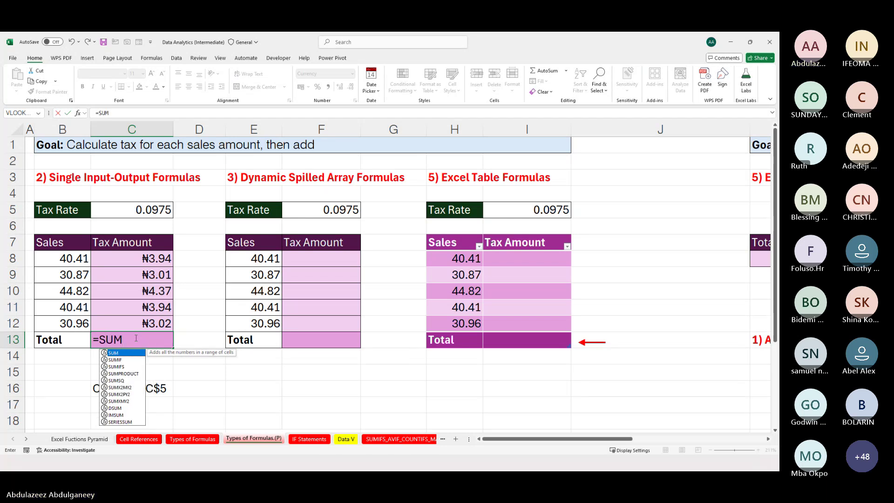
{"action": "type", "text": "("}
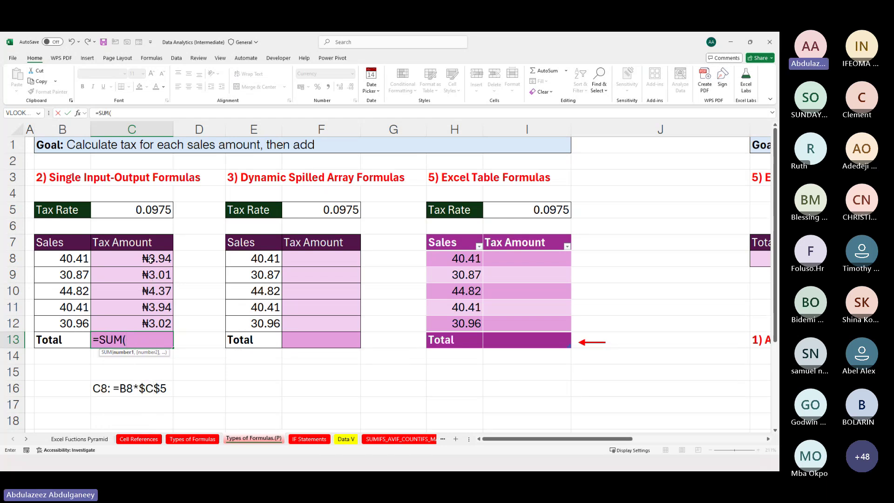
{"action": "left_click_drag", "start_coordinate": [152, 261], "coordinate": [153, 309]}
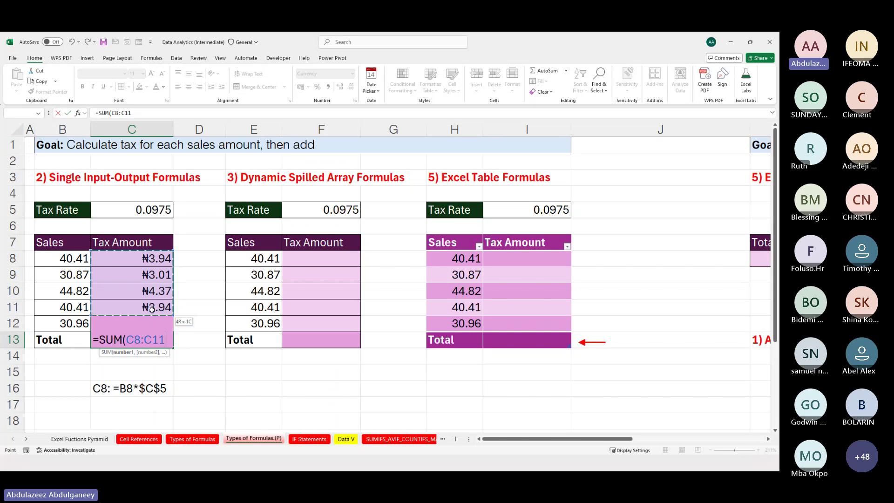
{"action": "key", "text": "Return"}
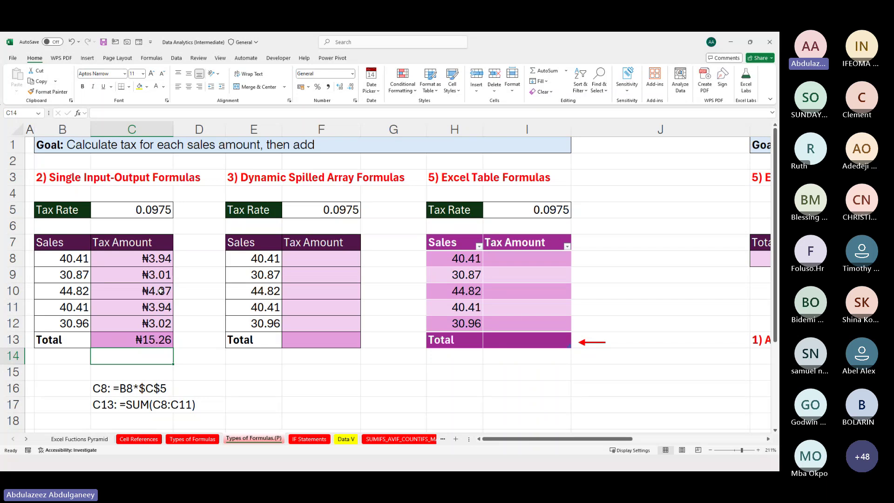
On the Cell References sheet, enter 3.789 in cell U18 and copy it down to U19.
{"action": "left_click", "coordinate": [94, 440]}
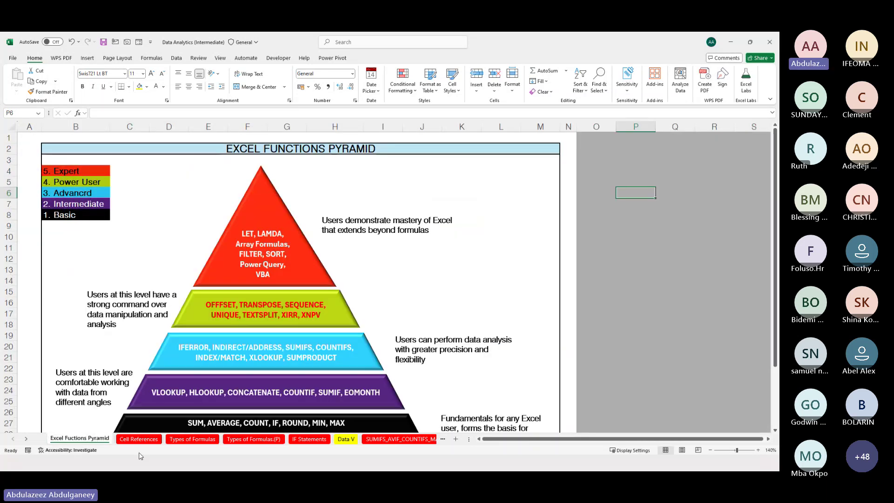
{"action": "left_click", "coordinate": [139, 439]}
{"action": "scroll", "coordinate": [457, 337], "scroll_direction": "right", "scroll_amount": 5}
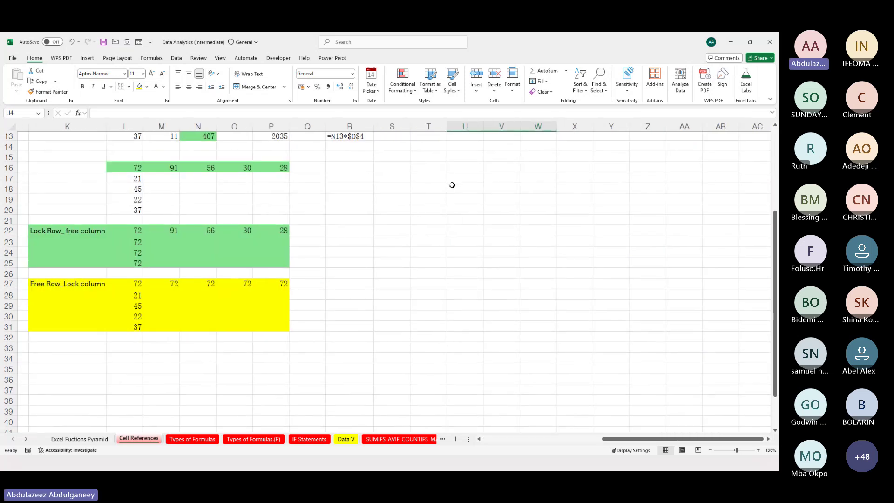
{"action": "left_click", "coordinate": [462, 186]}
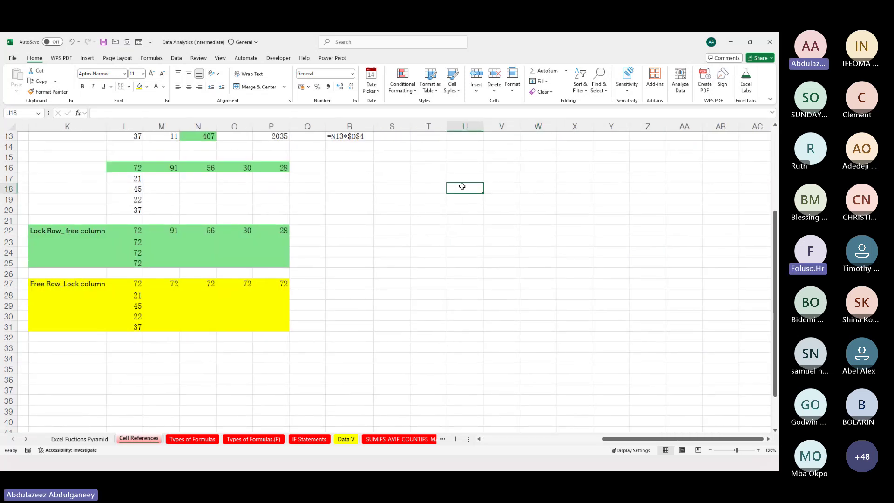
{"action": "key", "text": "alt+Tab"}
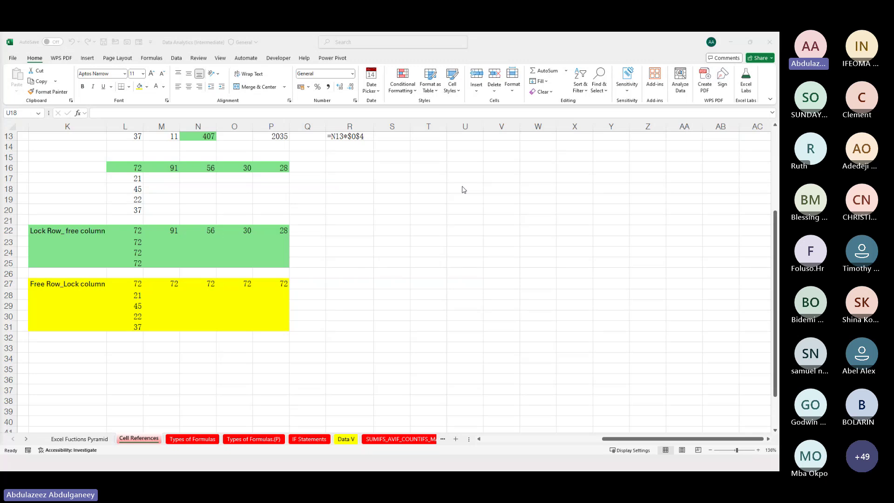
{"action": "left_click", "coordinate": [455, 189]}
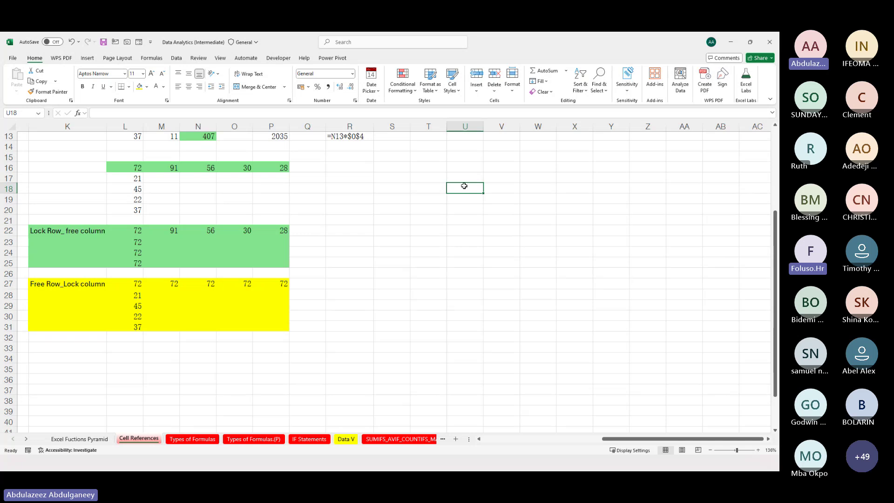
{"action": "type", "text": "3"}
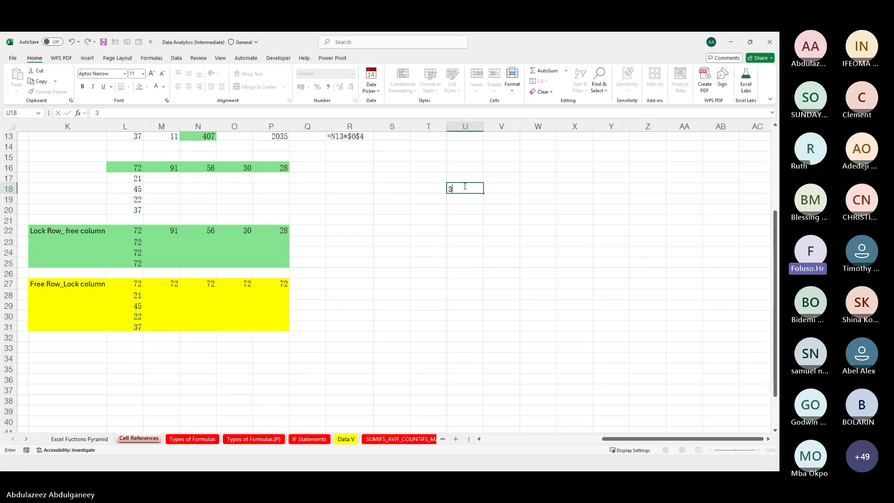
{"action": "type", "text": "."}
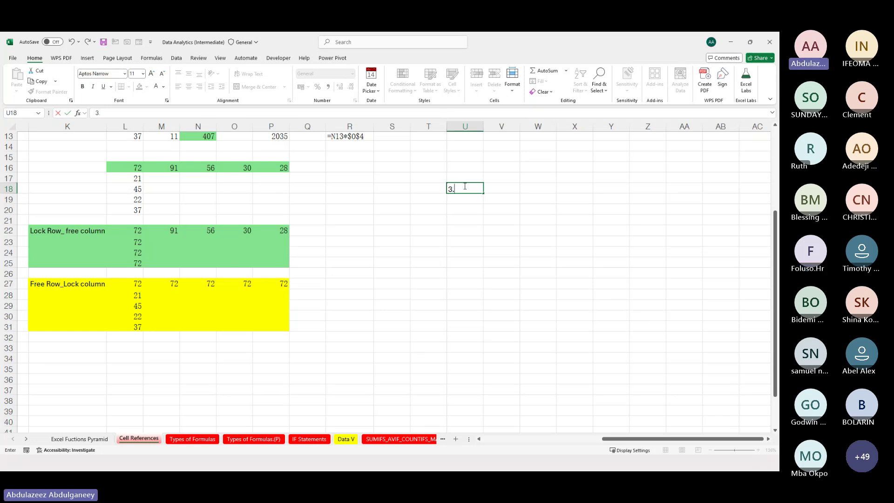
{"action": "type", "text": "789"}
{"action": "key", "text": "Return"}
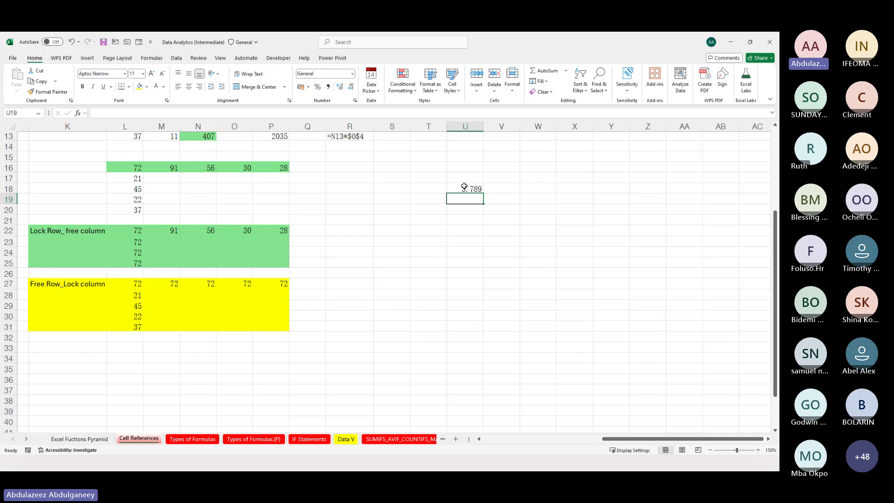
{"action": "left_click", "coordinate": [464, 187]}
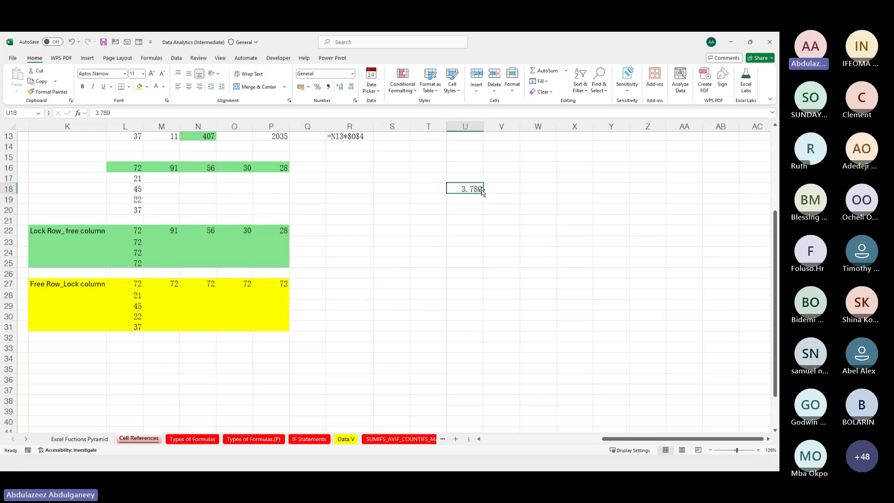
{"action": "left_click_drag", "start_coordinate": [483, 194], "coordinate": [483, 202]}
Enter =ROUND(U19,2) in cell V19 to round the copied number to two decimal places.
{"action": "left_click", "coordinate": [501, 200]}
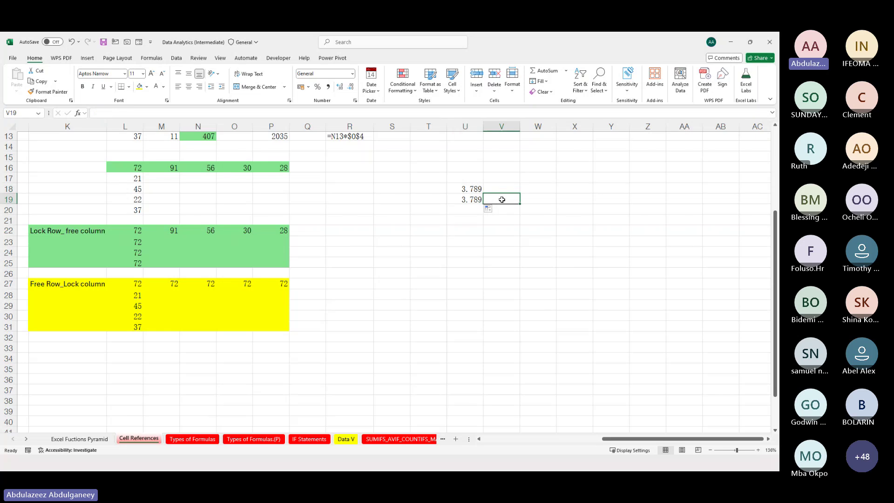
{"action": "type", "text": "=RO"}
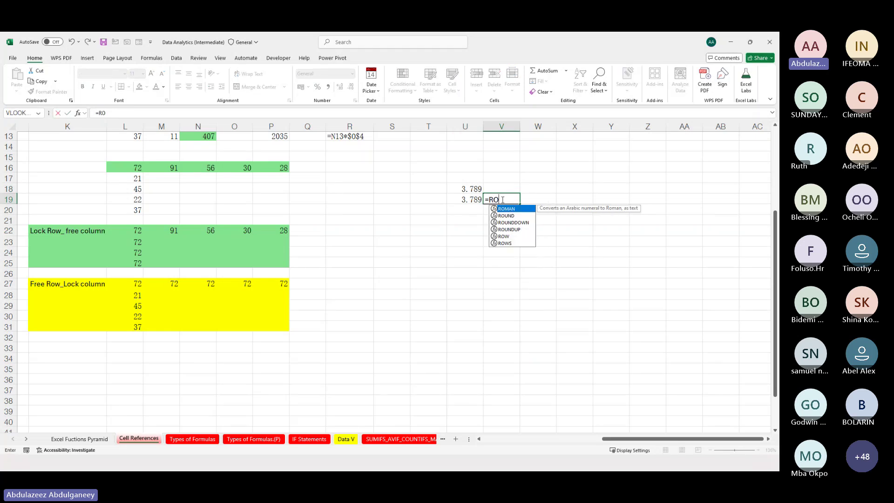
{"action": "key", "text": "Down"}
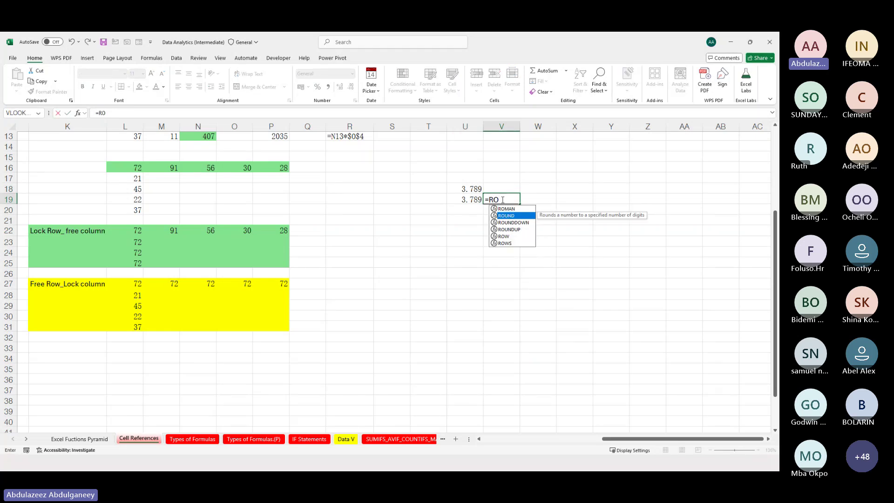
{"action": "key", "text": "Tab"}
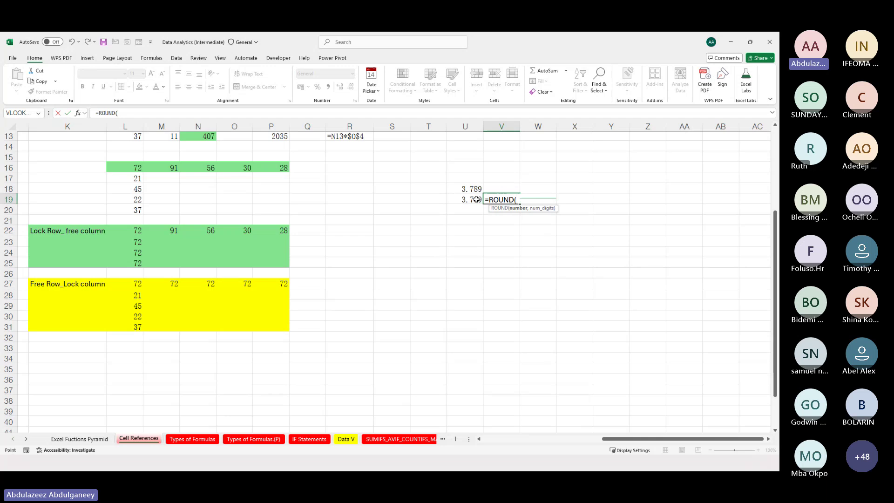
{"action": "left_click", "coordinate": [477, 199]}
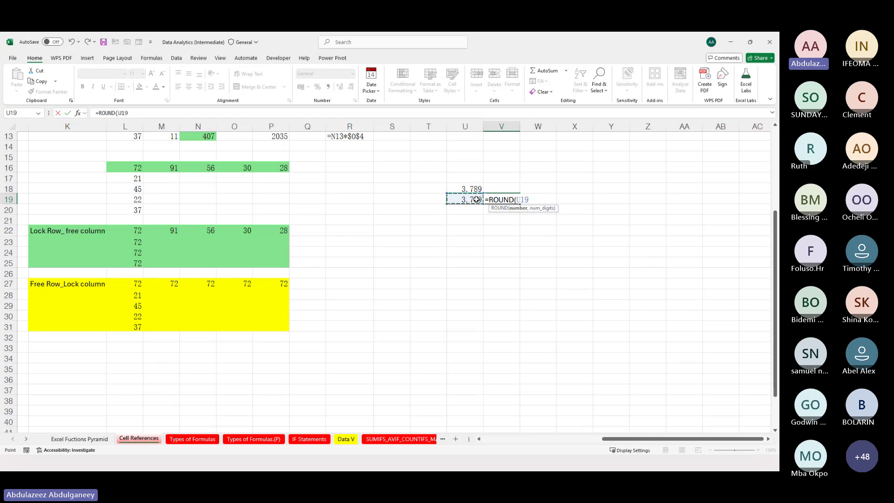
{"action": "type", "text": ","}
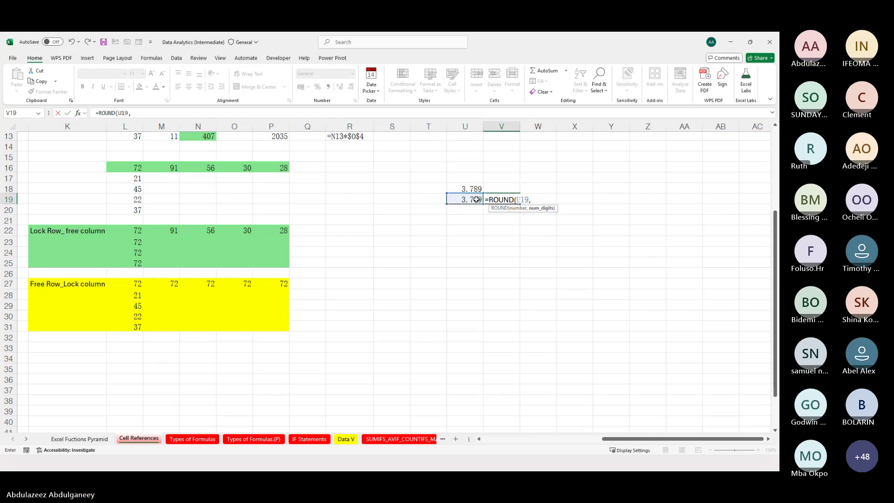
{"action": "type", "text": "2)"}
{"action": "key", "text": "Return"}
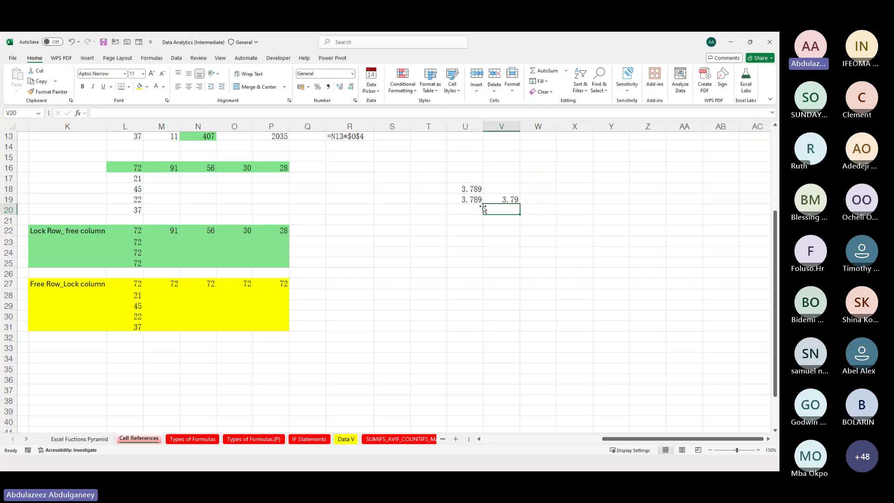
Format the number in U18 to display two decimal places and move it to V18.
{"action": "left_click", "coordinate": [473, 188]}
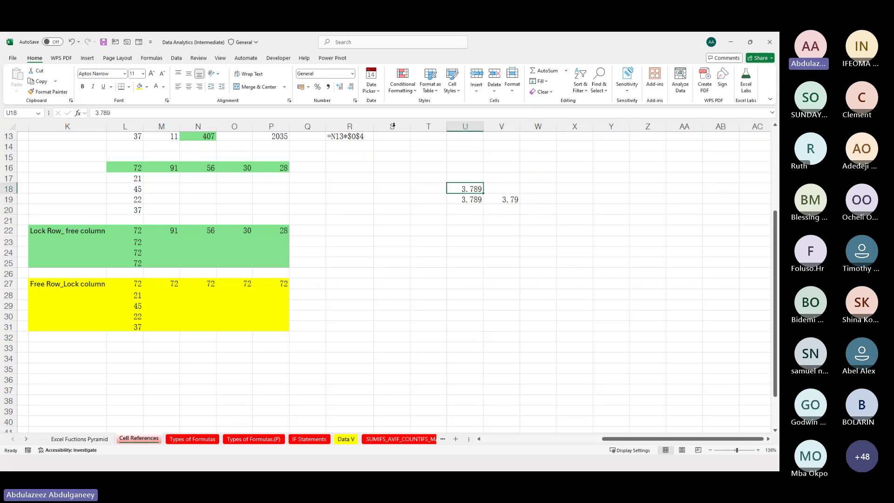
{"action": "left_click", "coordinate": [341, 88]}
{"action": "left_click", "coordinate": [351, 87]}
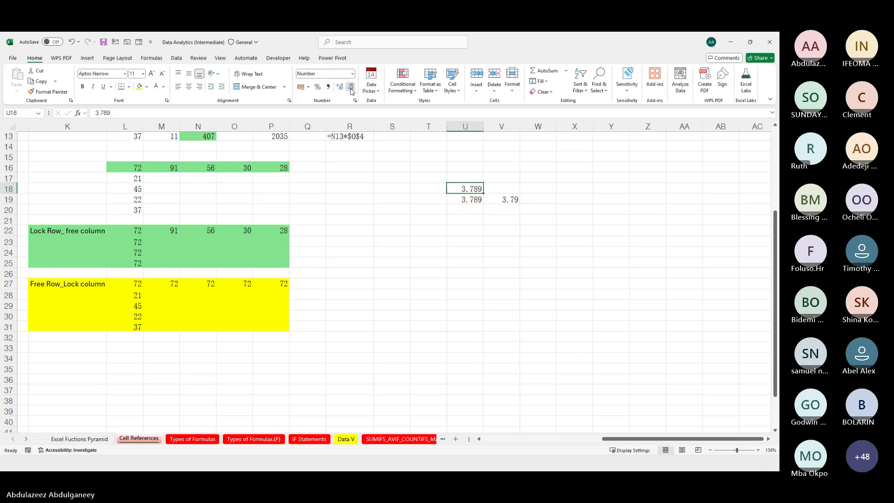
{"action": "left_click", "coordinate": [351, 88]}
{"action": "left_click_drag", "start_coordinate": [472, 193], "coordinate": [509, 192]}
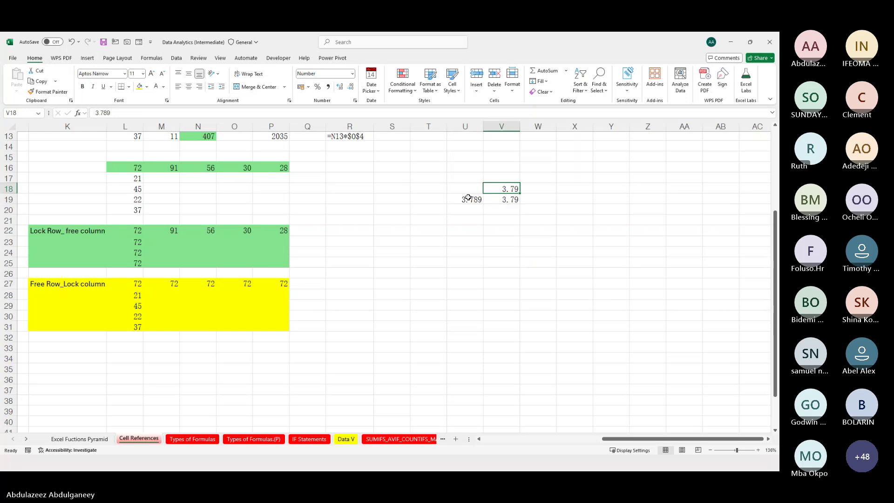
Hide the number in cell U19 by setting its font color to white.
{"action": "left_click", "coordinate": [468, 199]}
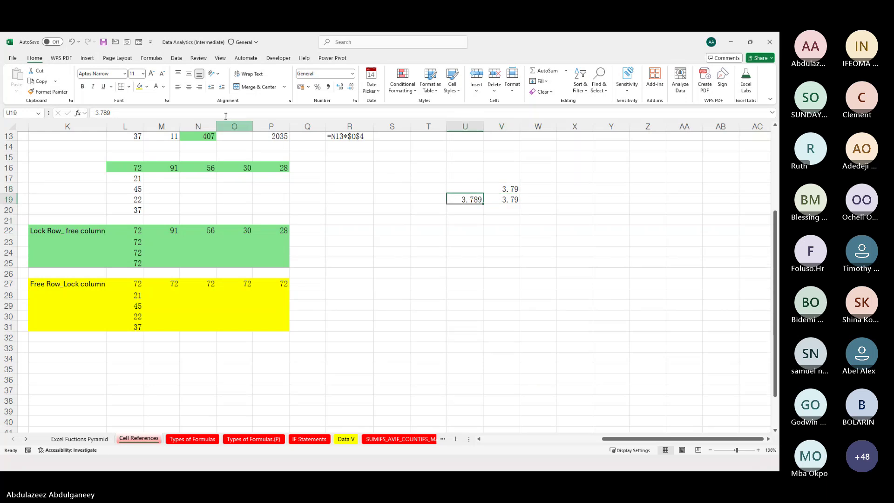
{"action": "key", "text": "Delete"}
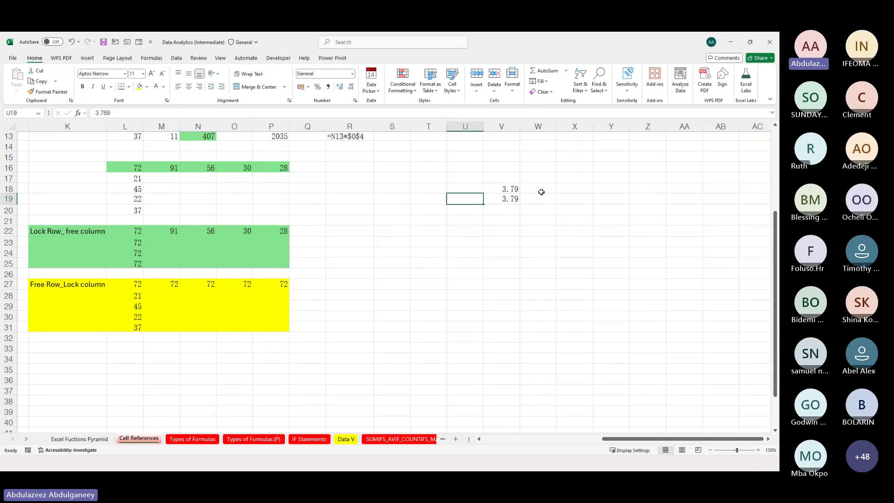
Enter 2 in cells W18 and W19, beside the formatted and the rounded number.
{"action": "left_click", "coordinate": [543, 188]}
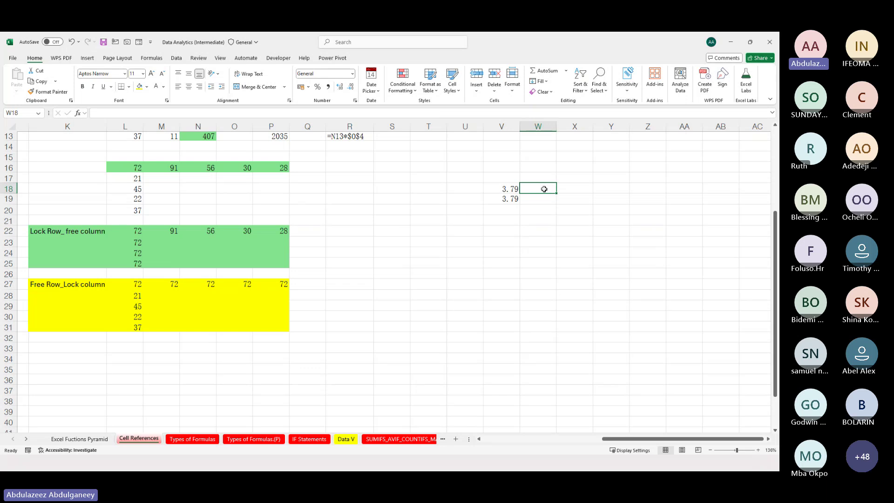
{"action": "scroll", "coordinate": [544, 189], "scroll_direction": "up", "scroll_amount": 6}
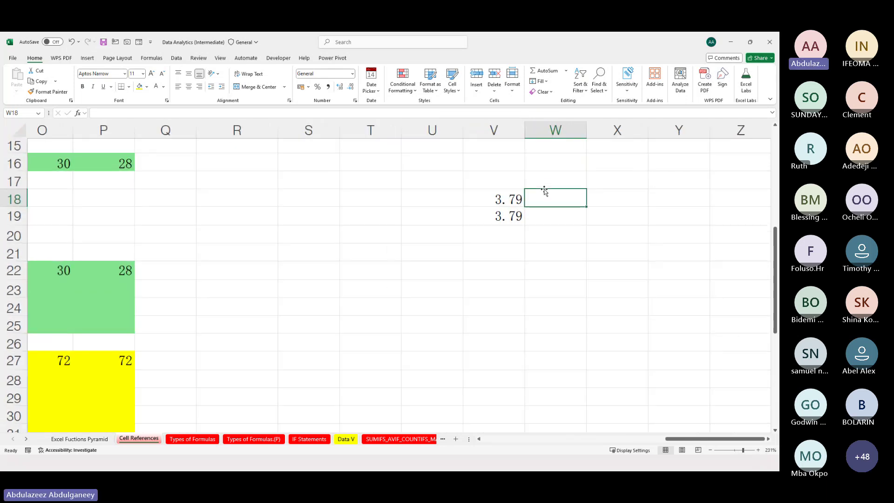
{"action": "type", "text": "2"}
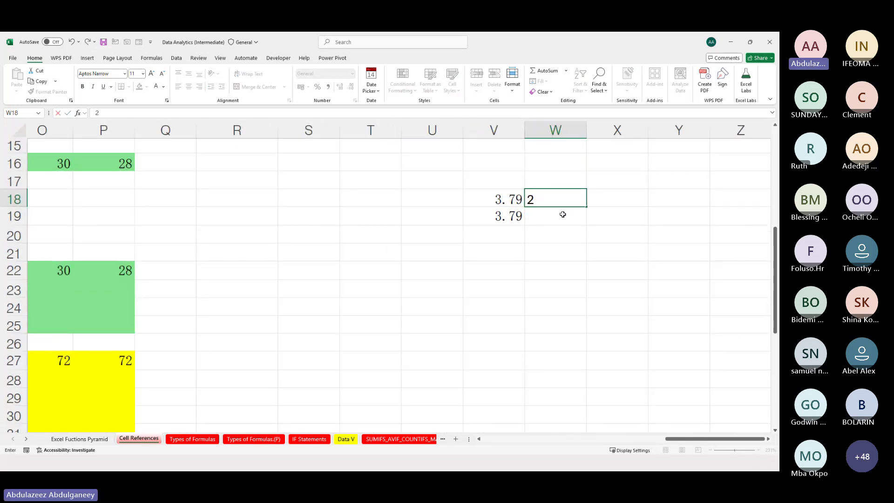
{"action": "key", "text": "Return"}
{"action": "type", "text": "2"}
{"action": "key", "text": "Tab"}
{"action": "key", "text": "Tab"}
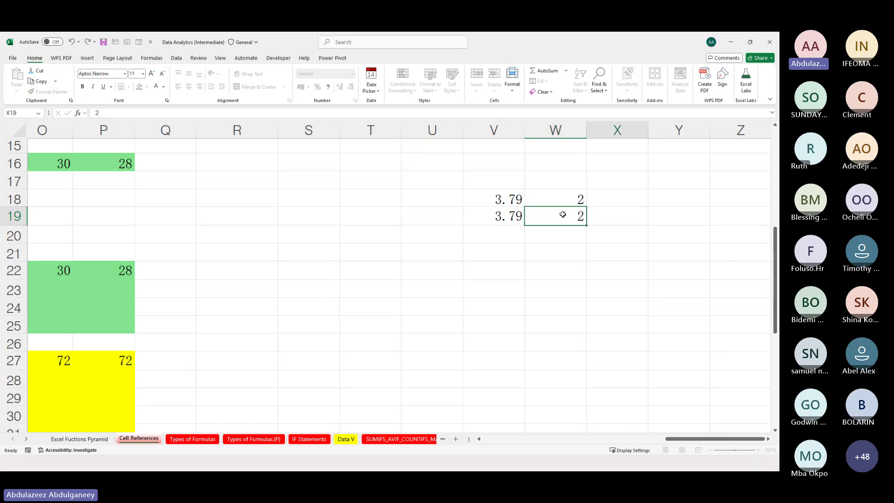
Enter =V18*W18 in cell X18 to multiply the formatted number by its neighbour.
{"action": "key", "text": "Up"}
{"action": "key", "text": "Left"}
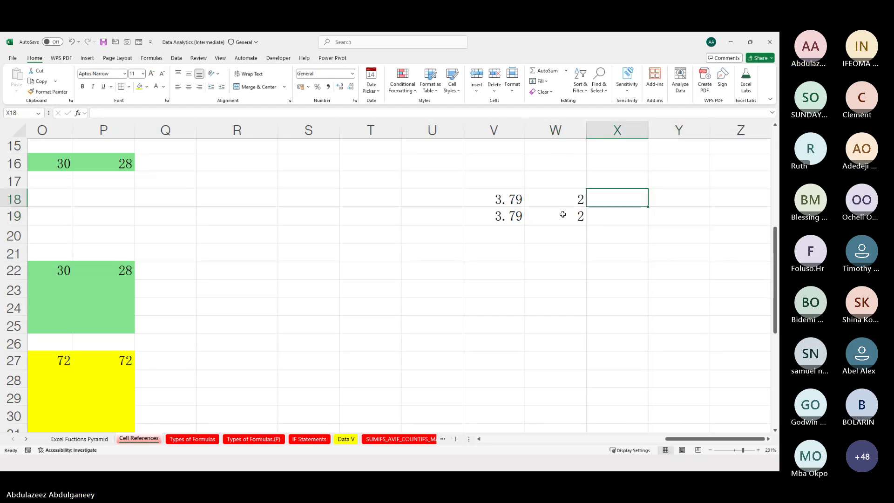
{"action": "type", "text": "="}
{"action": "left_click", "coordinate": [512, 199]}
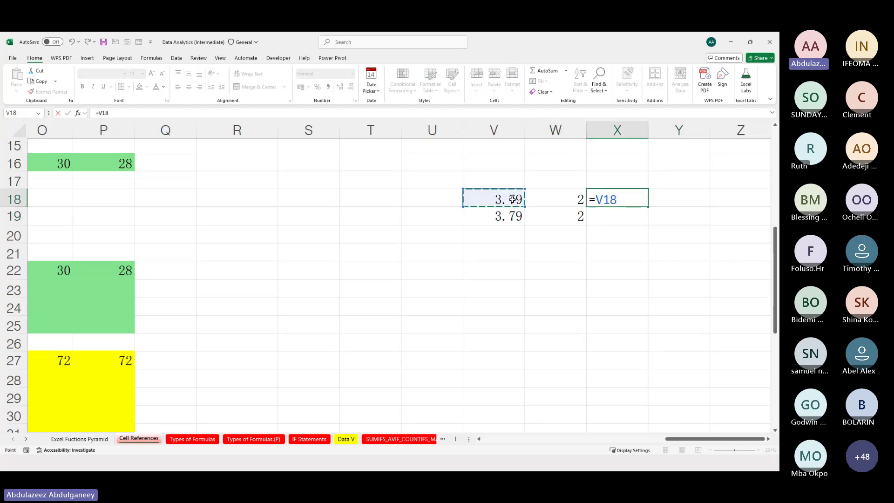
{"action": "type", "text": "*"}
{"action": "key", "text": "Left"}
{"action": "key", "text": "ctrl+Return"}
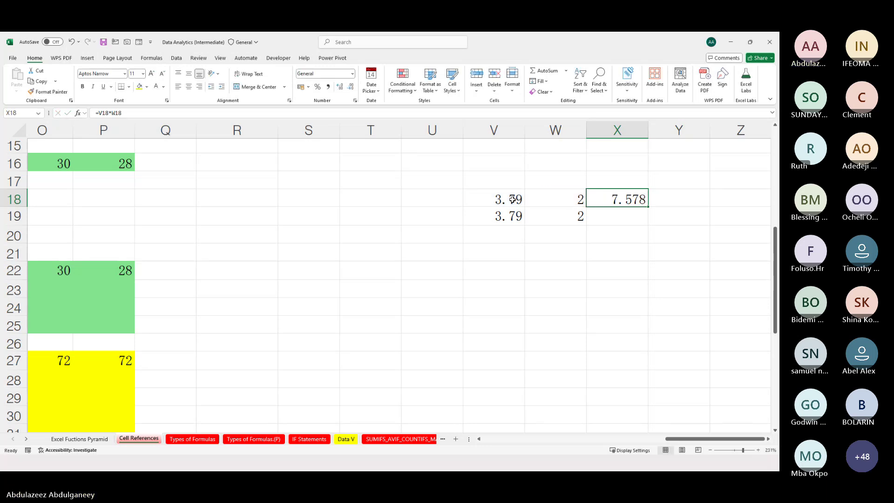
Fill the multiplication formula from X18 down to X19 for the rounded number.
{"action": "key", "text": "shift+Down"}
{"action": "key", "text": "shift+Down"}
{"action": "key", "text": "shift+Up"}
{"action": "key", "text": "F2"}
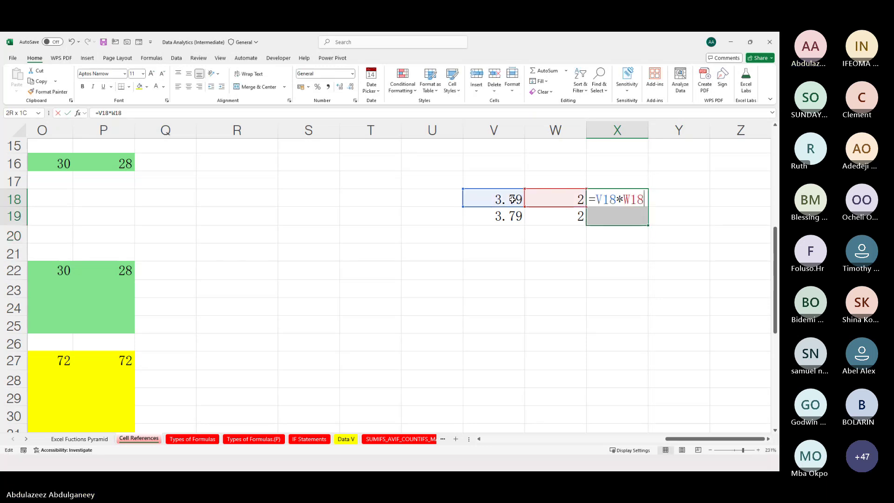
{"action": "key", "text": "ctrl+Return"}
{"action": "left_click", "coordinate": [678, 286]}
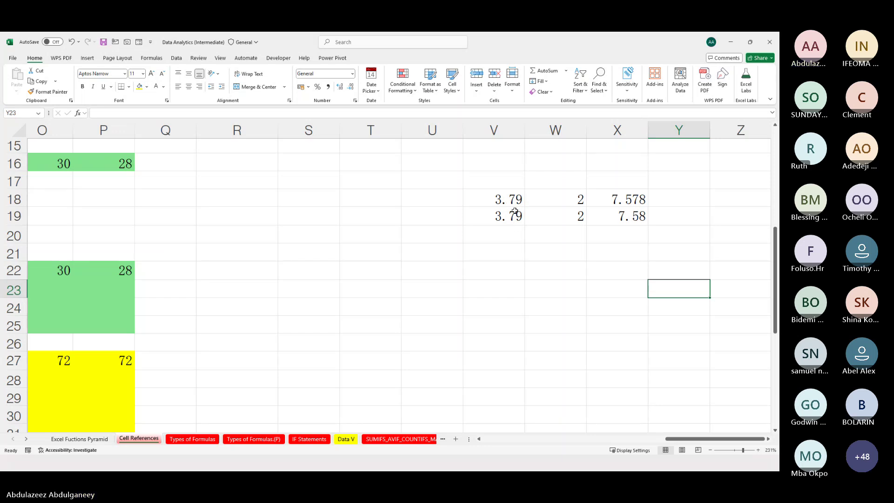
Enter =FORMULATEXT(X18) in cell Y18 to show the multiplication formula as text.
{"action": "scroll", "coordinate": [480, 240], "scroll_direction": "up", "scroll_amount": 8}
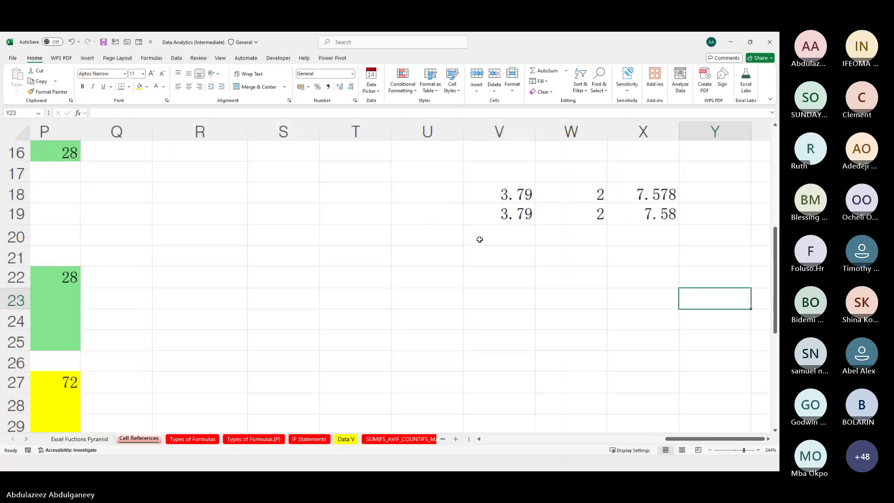
{"action": "scroll", "coordinate": [479, 239], "scroll_direction": "up", "scroll_amount": 1}
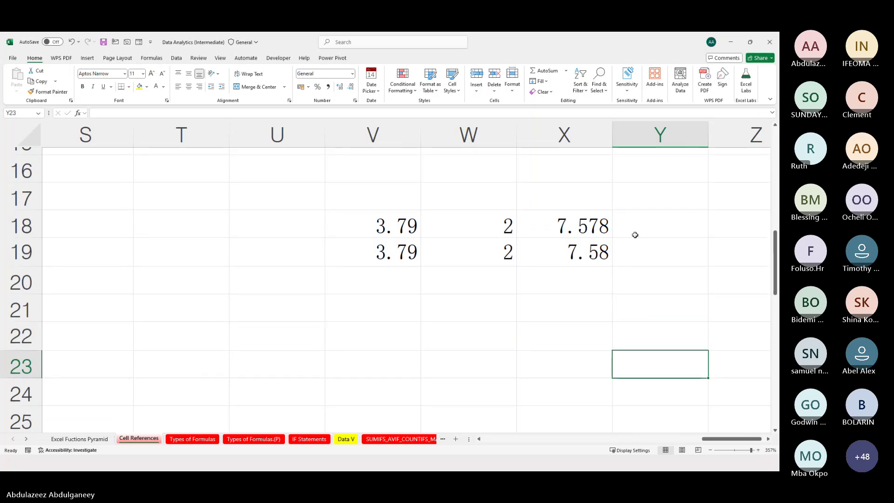
{"action": "left_click", "coordinate": [680, 225]}
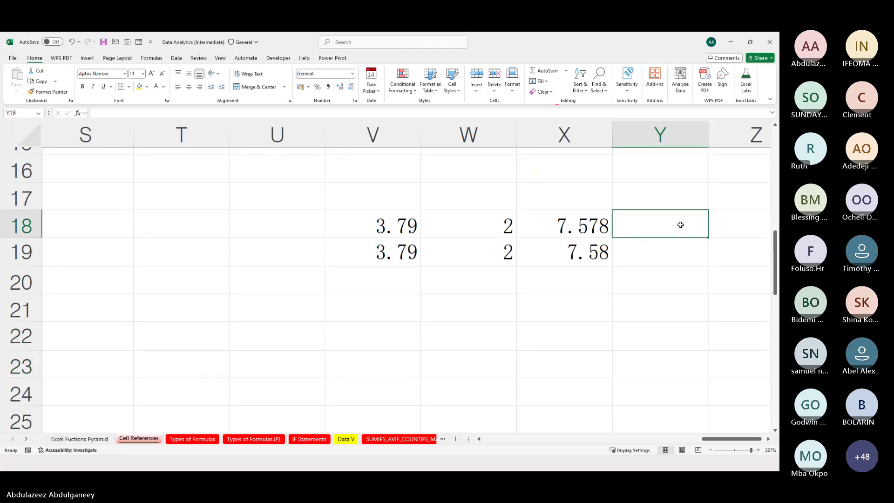
{"action": "type", "text": "=FOR"}
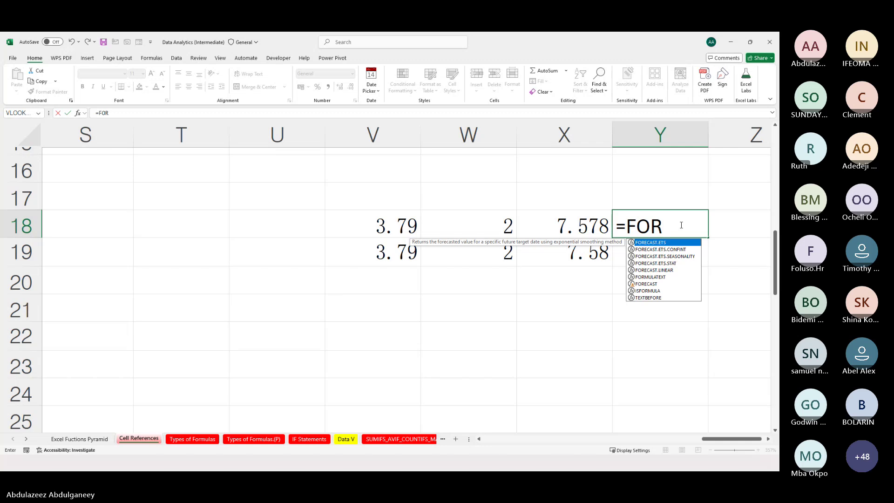
{"action": "key", "text": "Down"}
{"action": "key", "text": "Down"}
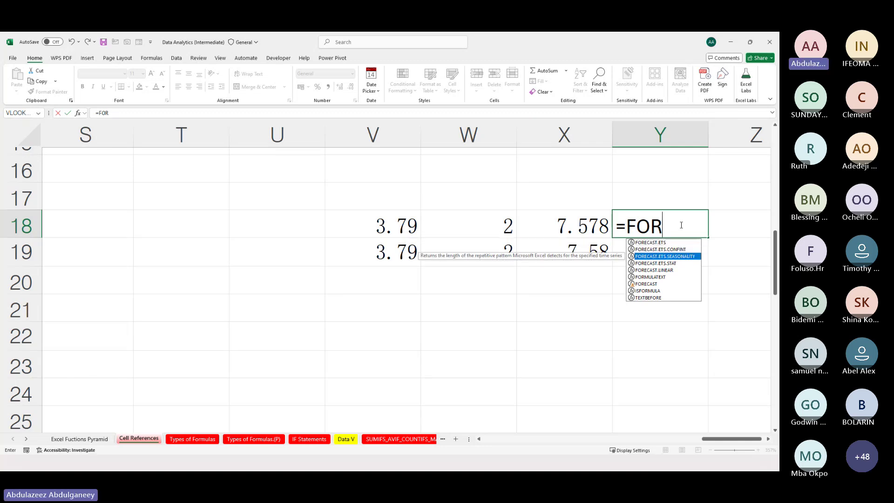
{"action": "type", "text": "M"}
{"action": "key", "text": "Tab"}
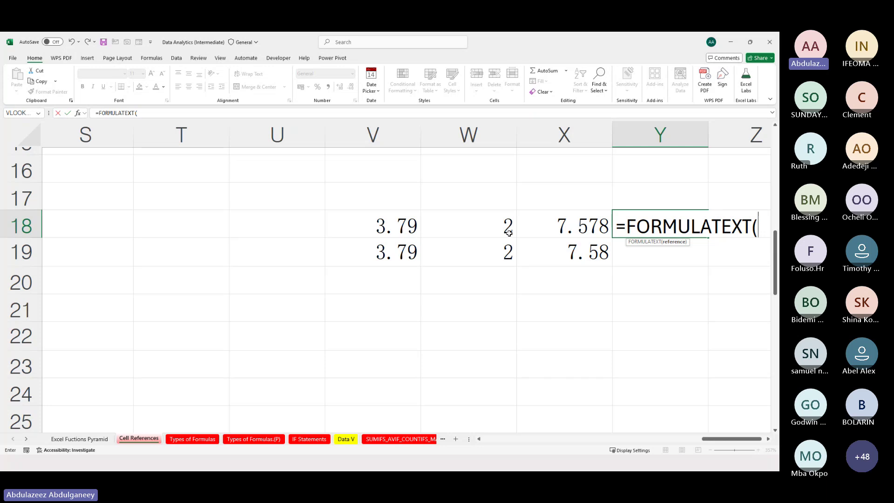
{"action": "left_click", "coordinate": [562, 223]}
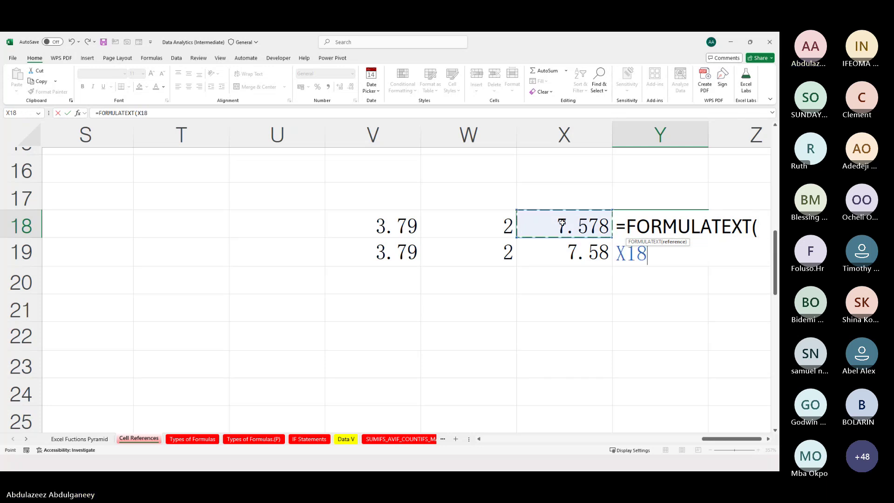
{"action": "key", "text": "ctrl+Return"}
Fill the FORMULATEXT formula from Y18 down to Y19.
{"action": "key", "text": "shift+Down"}
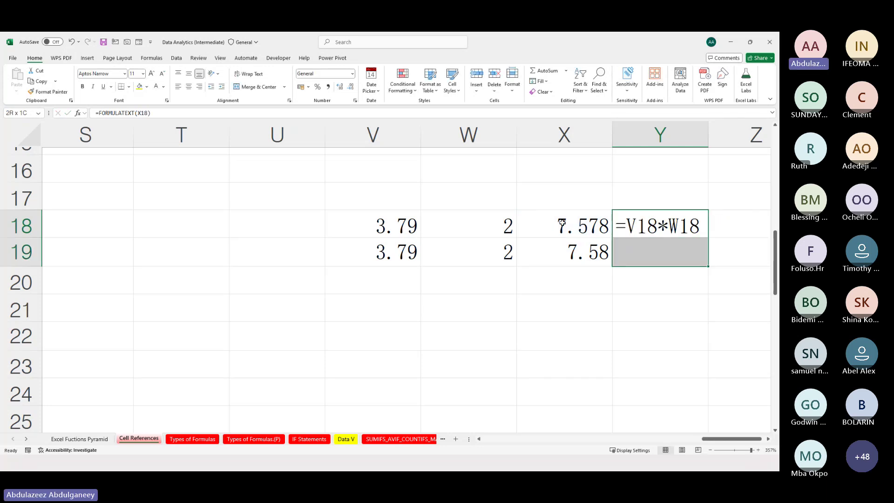
{"action": "key", "text": "F2"}
{"action": "key", "text": "ctrl+Return"}
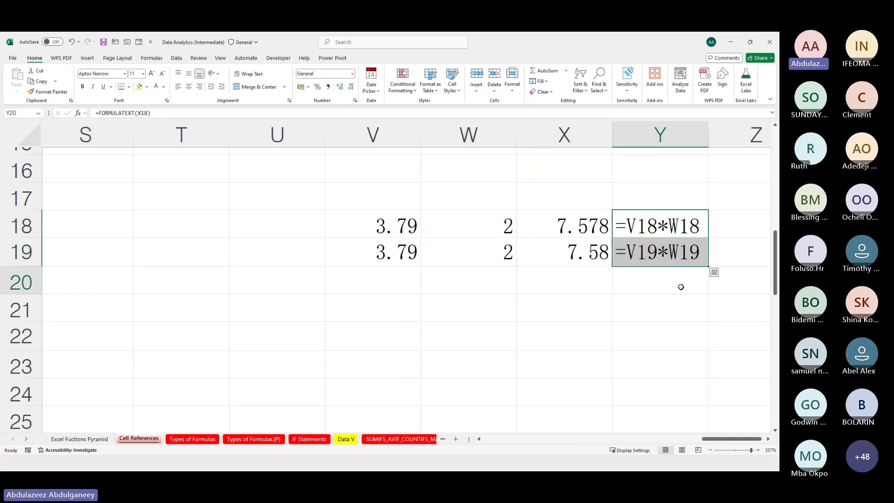
{"action": "left_click", "coordinate": [681, 286]}
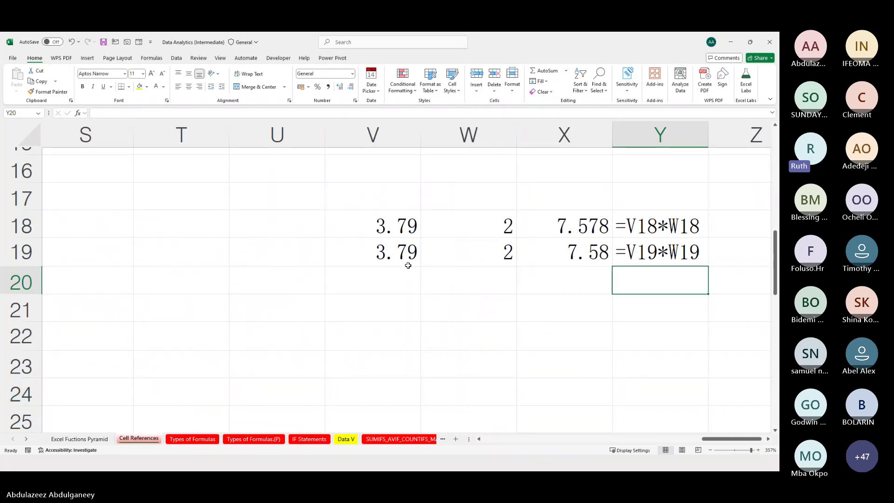
Compare the underlying contents of the formatted cell V18 and the rounded cell V19.
{"action": "left_click", "coordinate": [408, 227]}
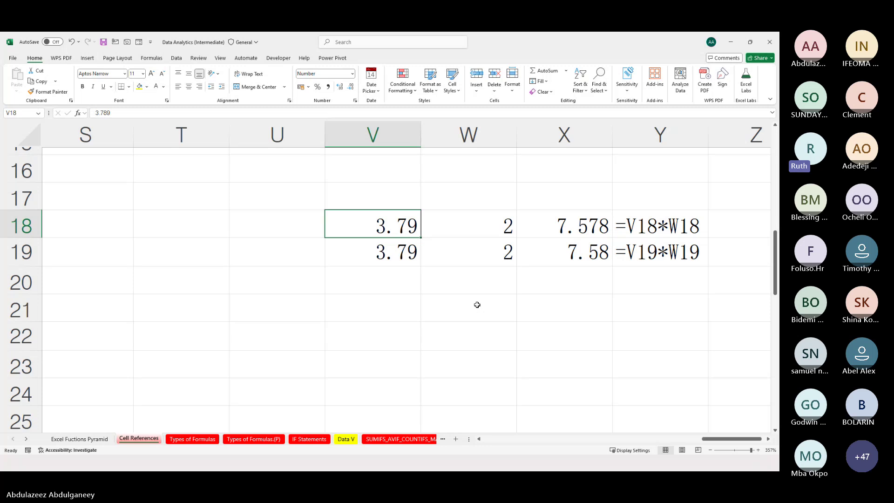
{"action": "left_click", "coordinate": [385, 255]}
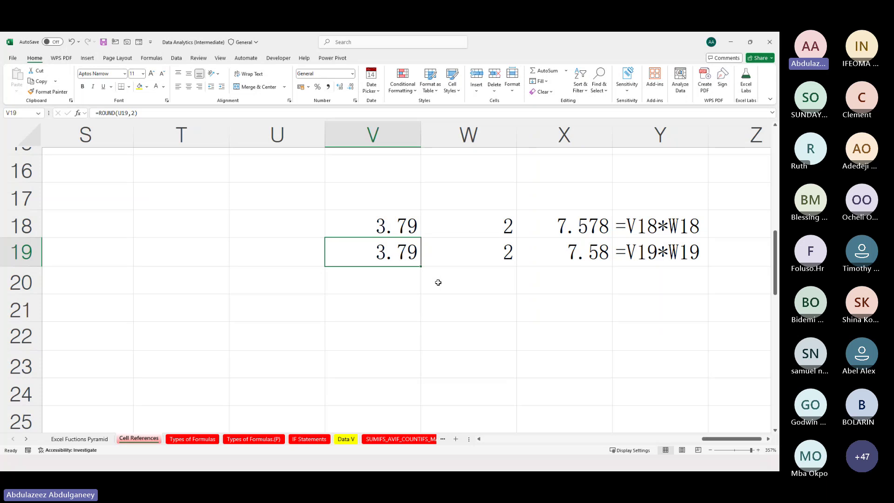
{"action": "left_click", "coordinate": [393, 229]}
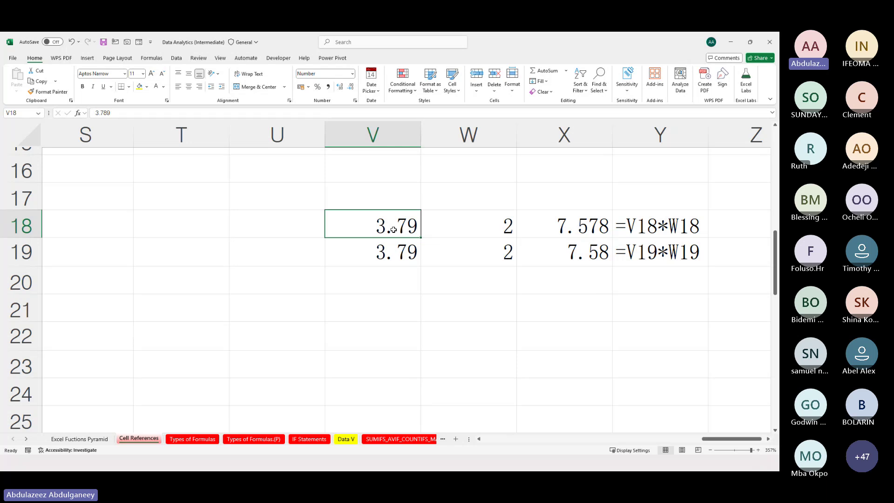
{"action": "left_click", "coordinate": [399, 250]}
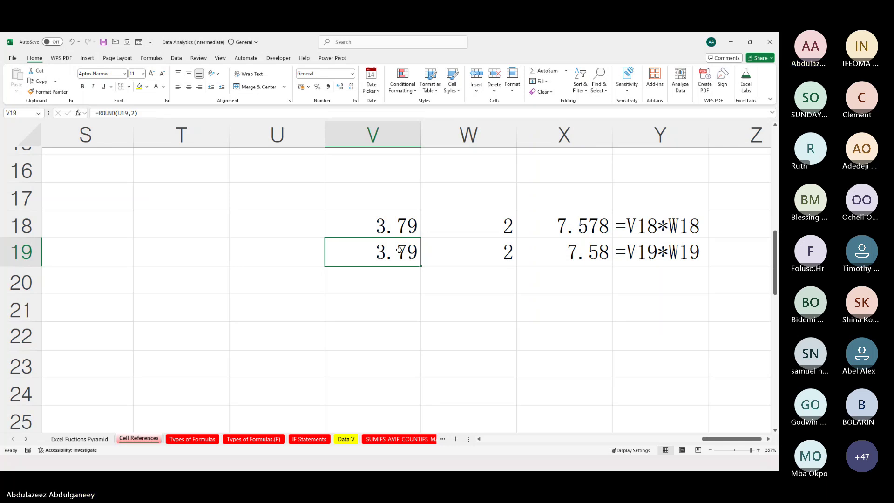
{"action": "left_click", "coordinate": [400, 226]}
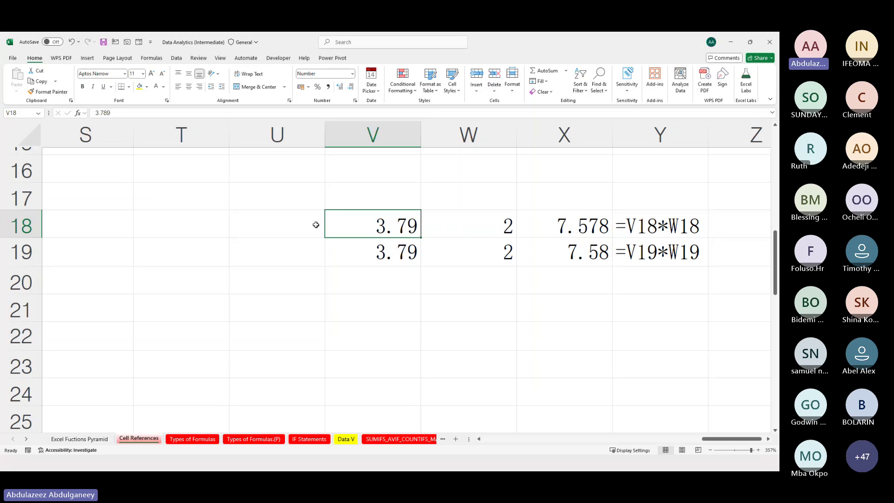
Set the font color of cells U18:U19 to black to reveal the hidden source number.
{"action": "left_click_drag", "start_coordinate": [315, 224], "coordinate": [311, 250]}
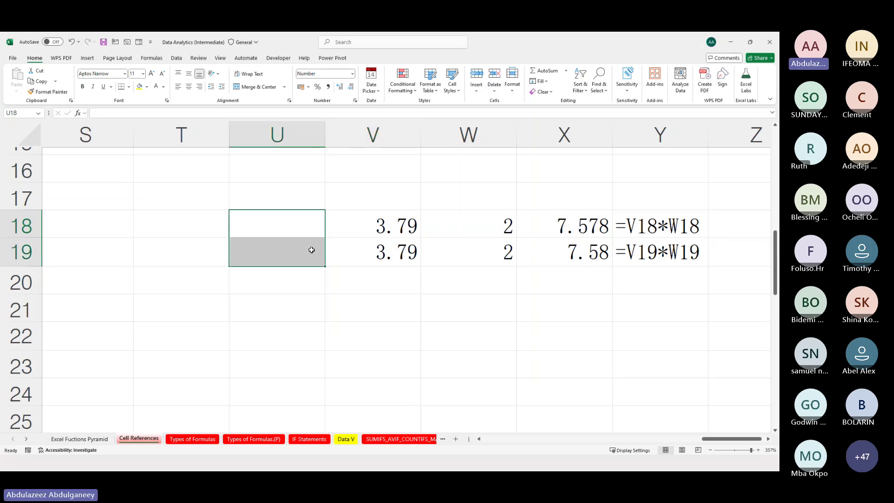
{"action": "left_click", "coordinate": [164, 87]}
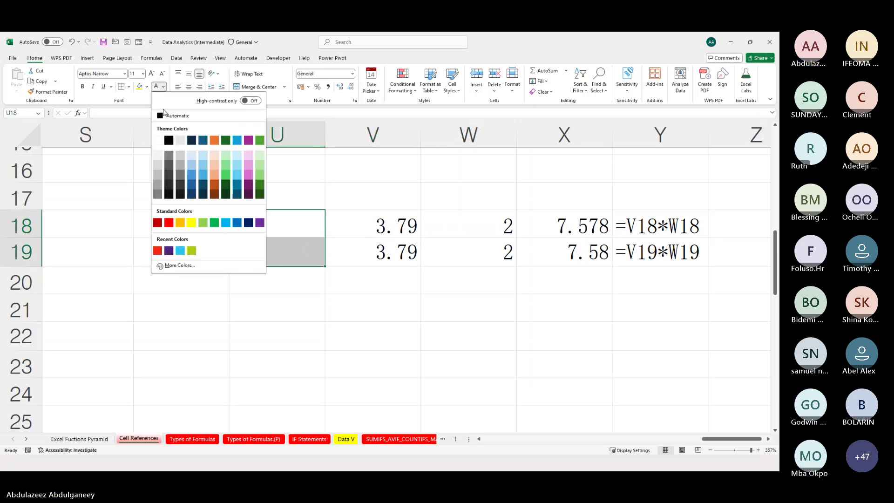
{"action": "left_click", "coordinate": [169, 139]}
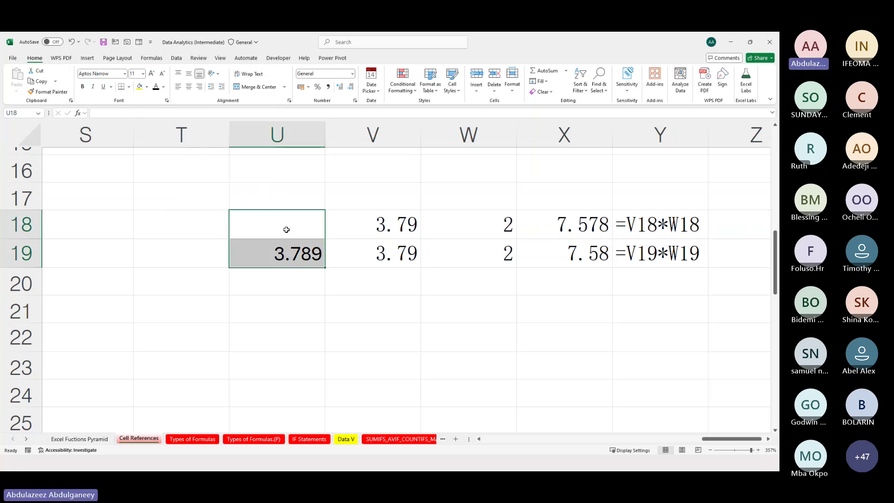
{"action": "key", "text": "Right"}
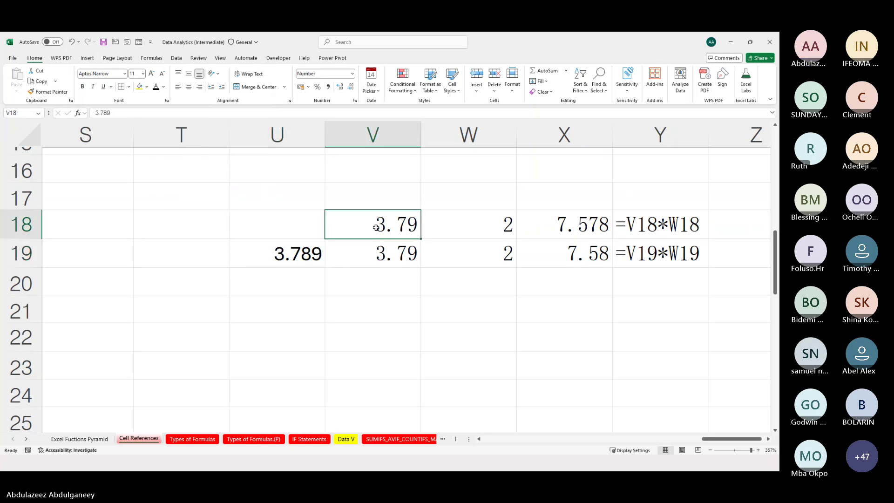
Apply the General number format to V18 and compare it with the source number in U19.
{"action": "left_click", "coordinate": [301, 263]}
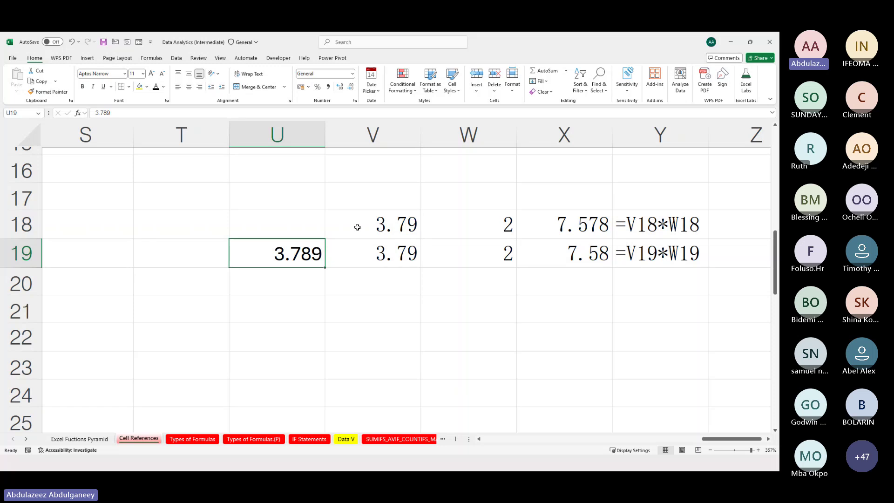
{"action": "left_click", "coordinate": [376, 225]}
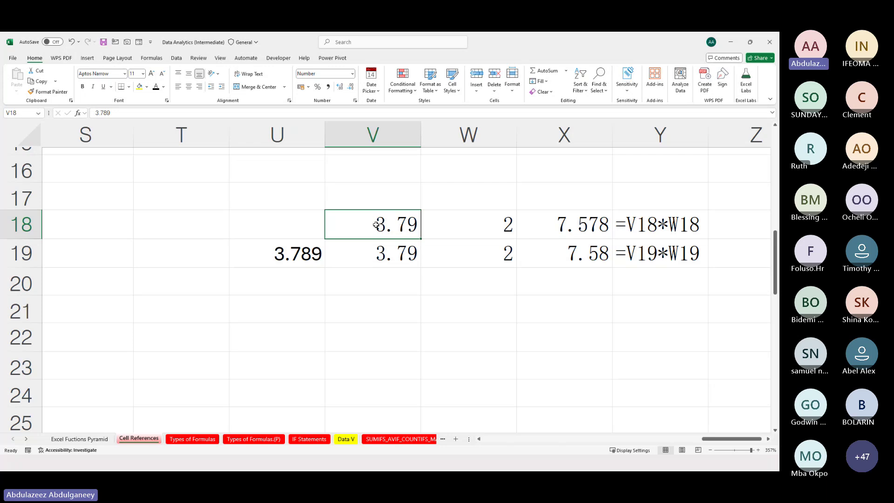
{"action": "key", "text": "ctrl+shift+grave"}
{"action": "left_click", "coordinate": [473, 282]}
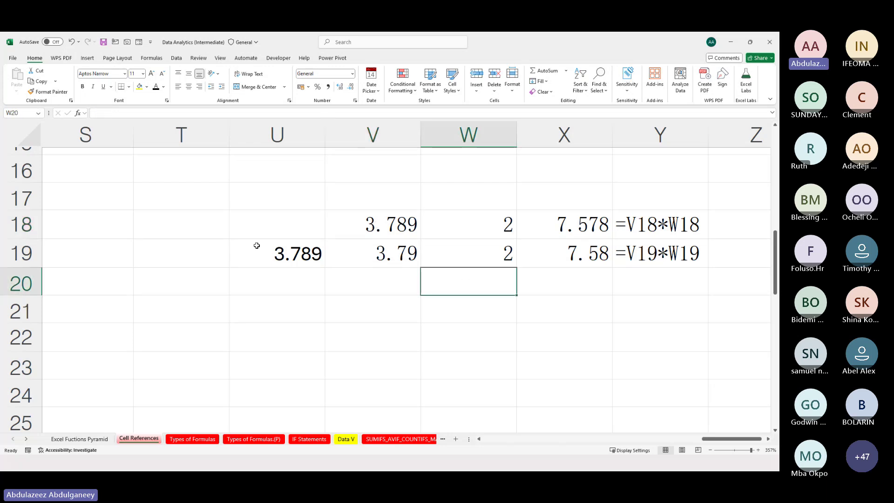
{"action": "left_click", "coordinate": [305, 254]}
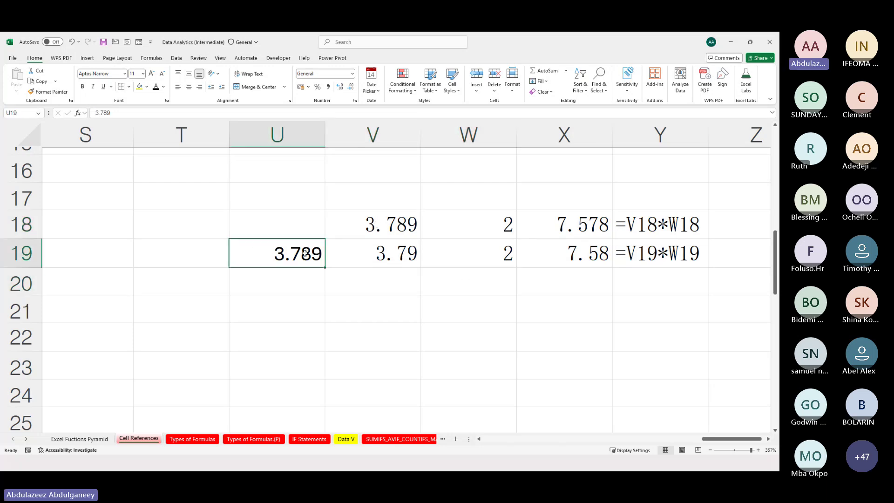
{"action": "left_click", "coordinate": [384, 222]}
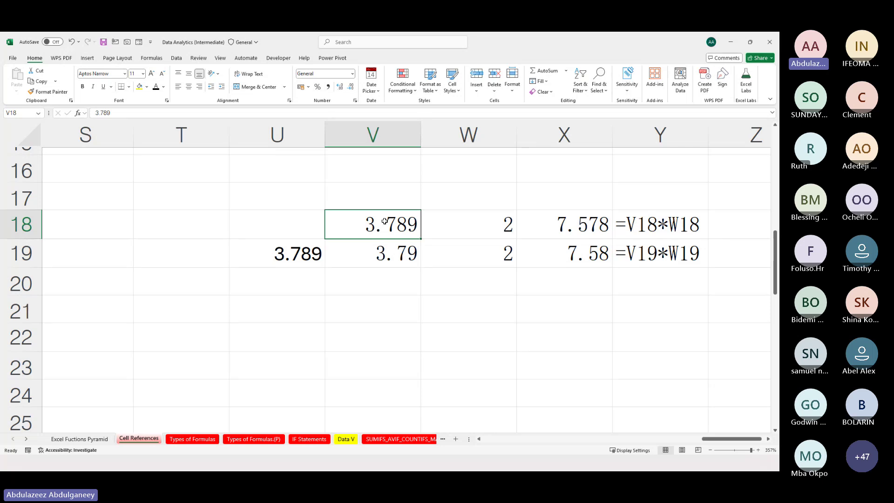
Reduce the displayed decimals of V18 to two and compare it with the ROUND formula in V19.
{"action": "left_click", "coordinate": [352, 89]}
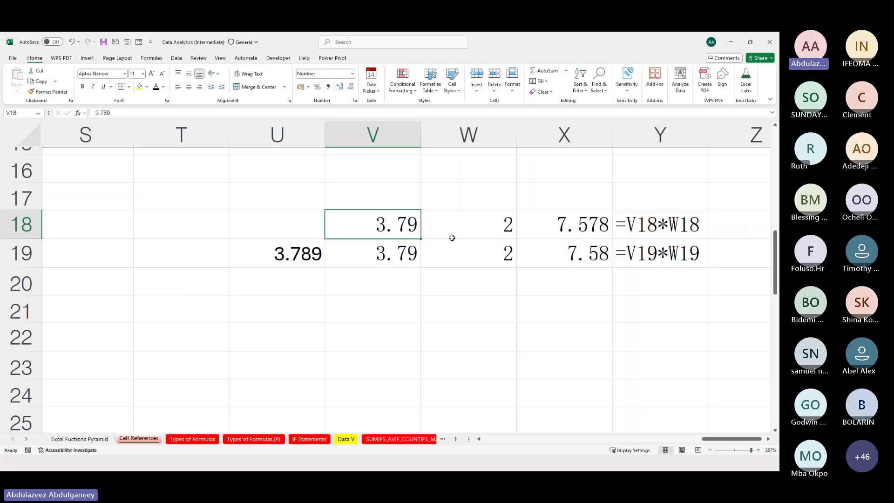
{"action": "left_click", "coordinate": [400, 252]}
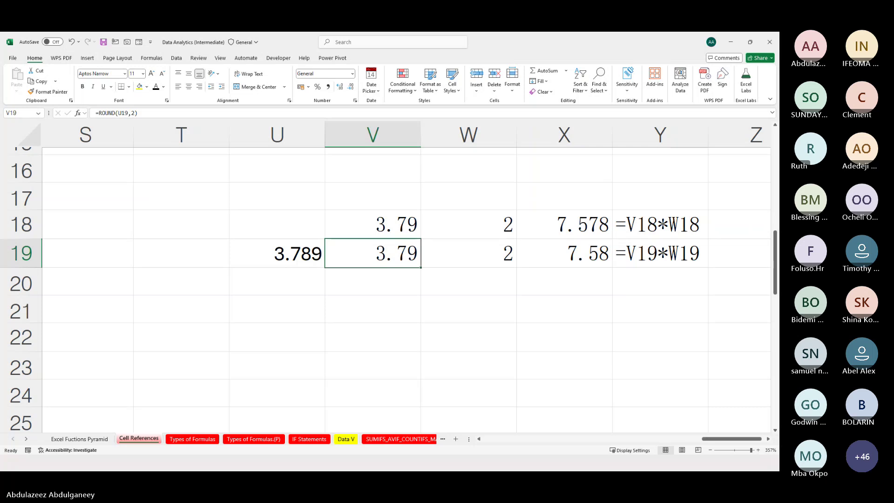
{"action": "key", "text": "alt+Tab"}
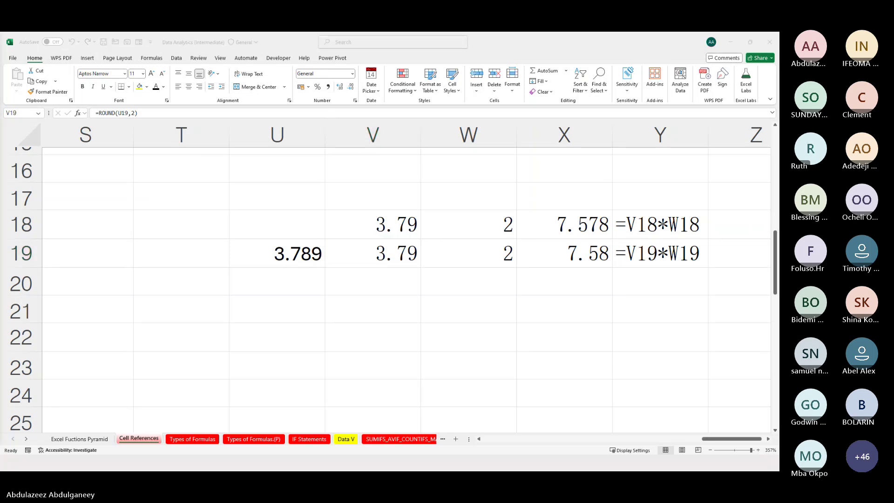
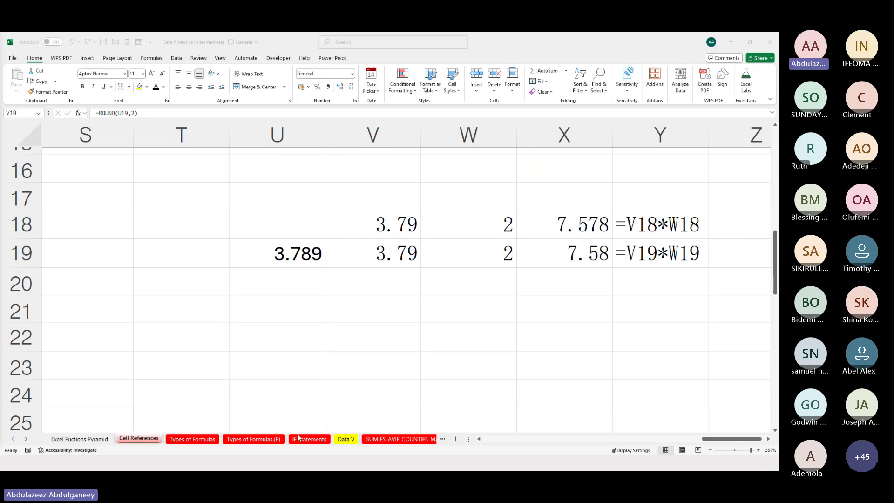
Go to the Types of Formulas.(P) sheet and check the single-output tax formula in C8.
{"action": "left_click", "coordinate": [201, 445]}
{"action": "left_click", "coordinate": [201, 443]}
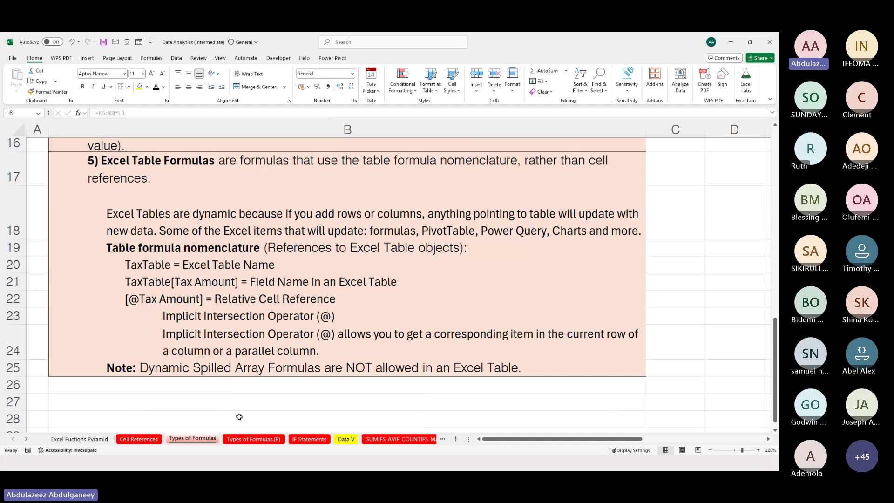
{"action": "left_click", "coordinate": [258, 439]}
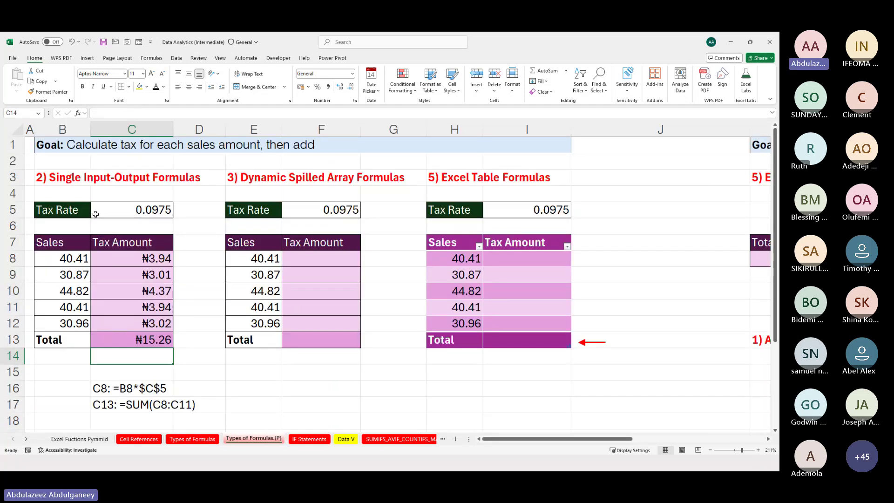
{"action": "left_click", "coordinate": [135, 263]}
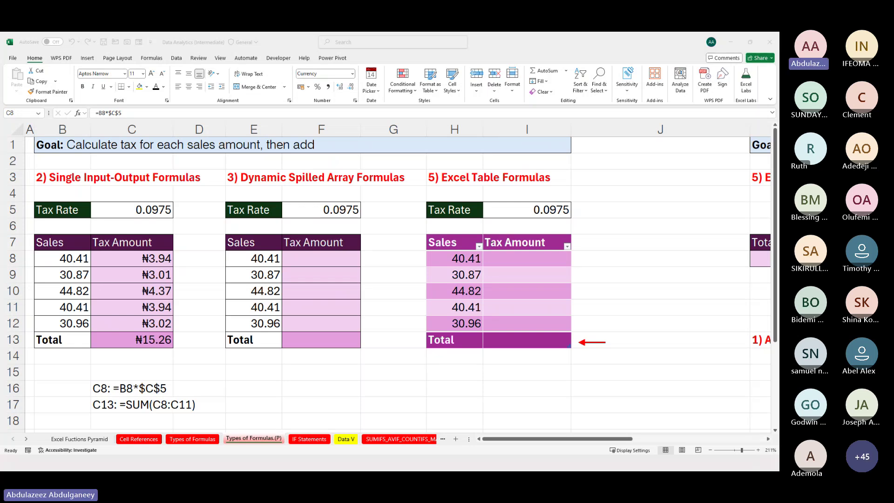
Enter the dynamic spilled array formula =E8:E12*F5 in F8 to calculate tax for all sales amounts.
{"action": "left_click", "coordinate": [333, 258]}
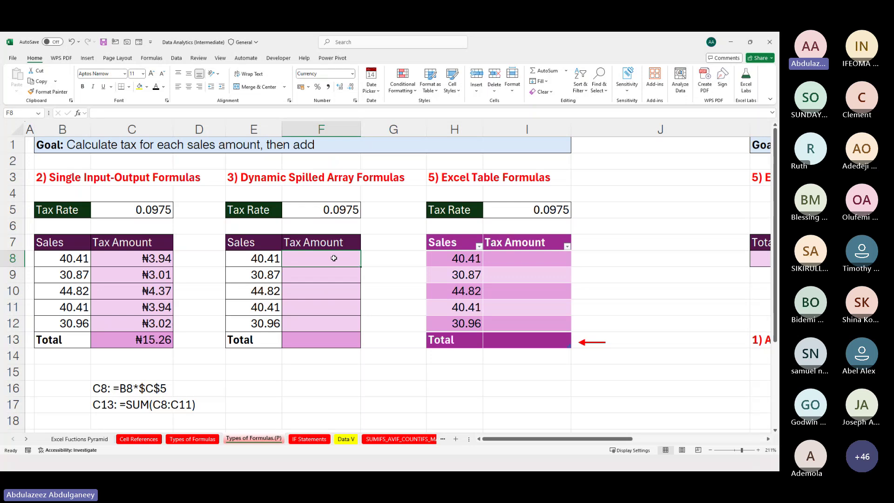
{"action": "type", "text": "="}
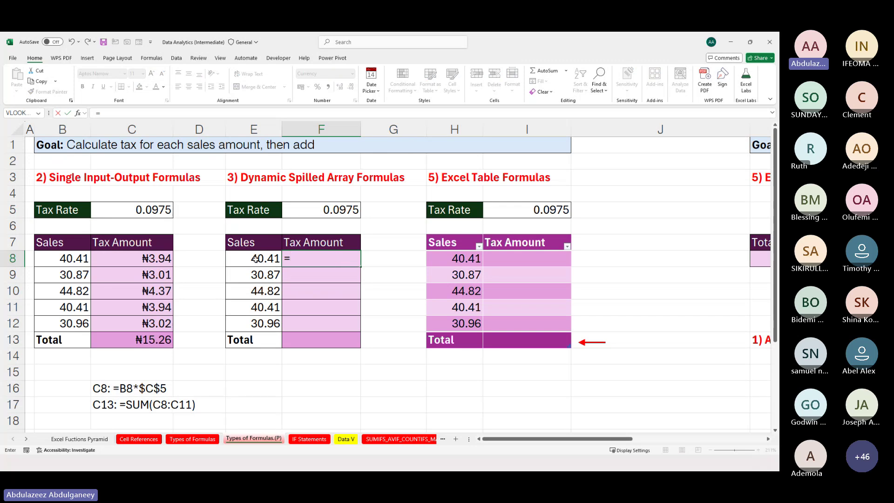
{"action": "left_click_drag", "start_coordinate": [261, 259], "coordinate": [258, 319]}
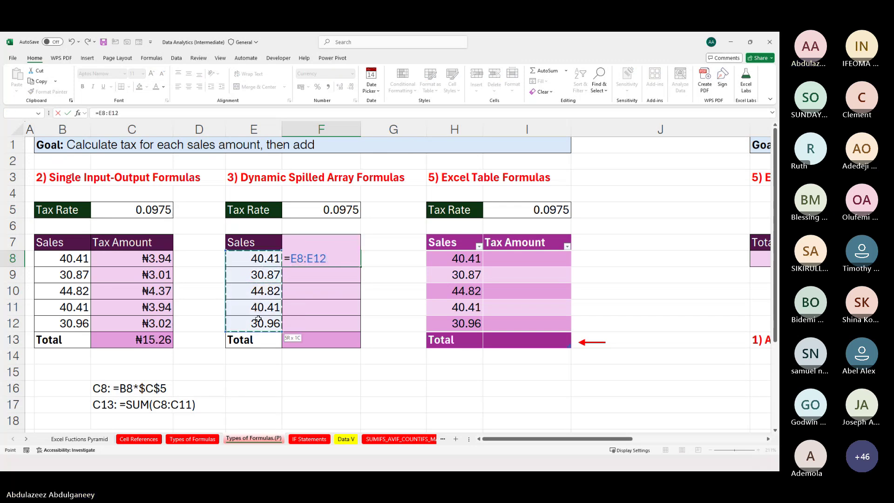
{"action": "type", "text": "*"}
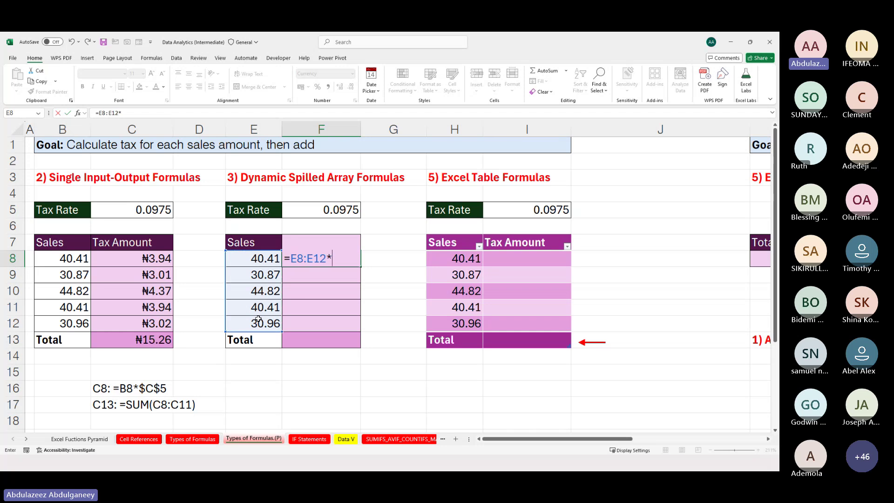
{"action": "left_click", "coordinate": [341, 212]}
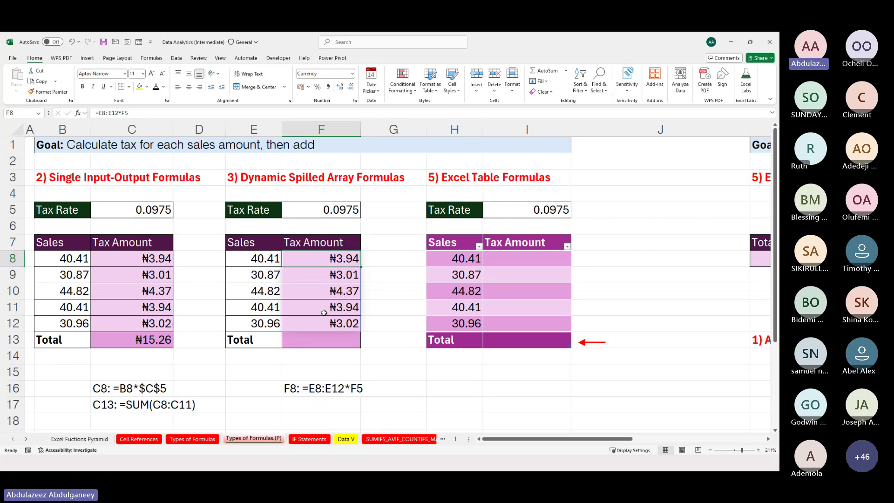
Total the spilled tax amounts in F13 with =SUM(F8#).
{"action": "left_click", "coordinate": [307, 339]}
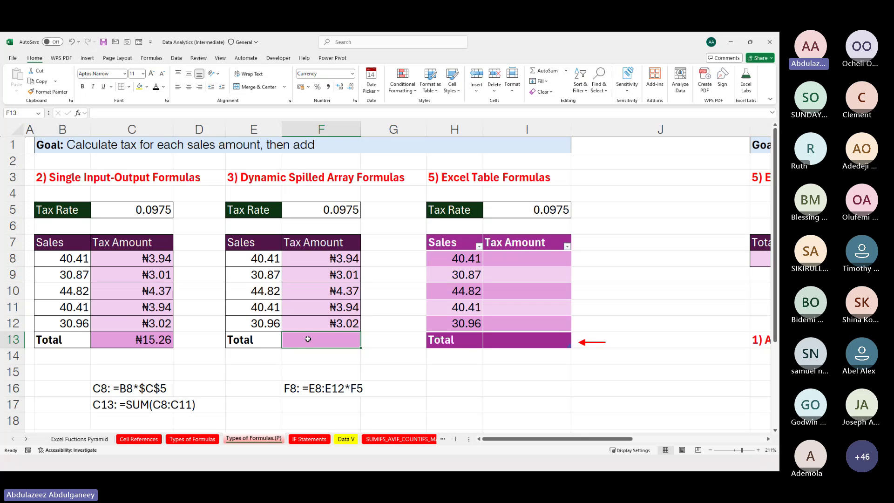
{"action": "key", "text": "alt+equal"}
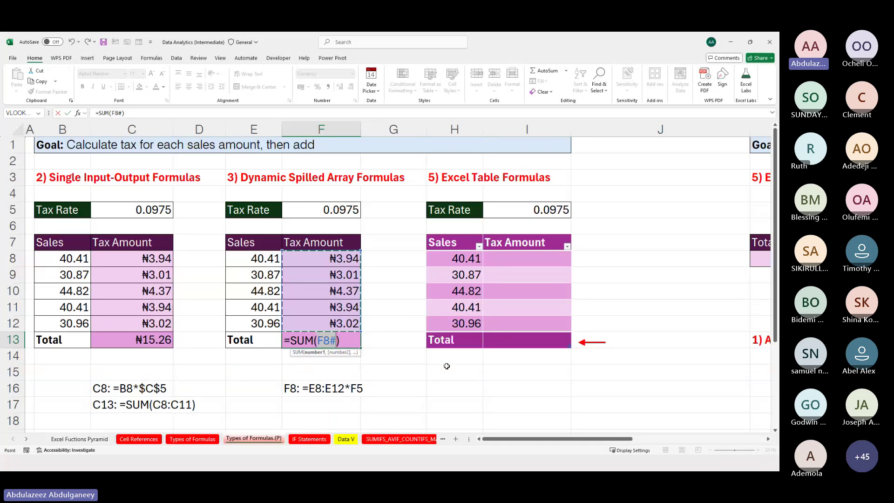
{"action": "key", "text": "Return"}
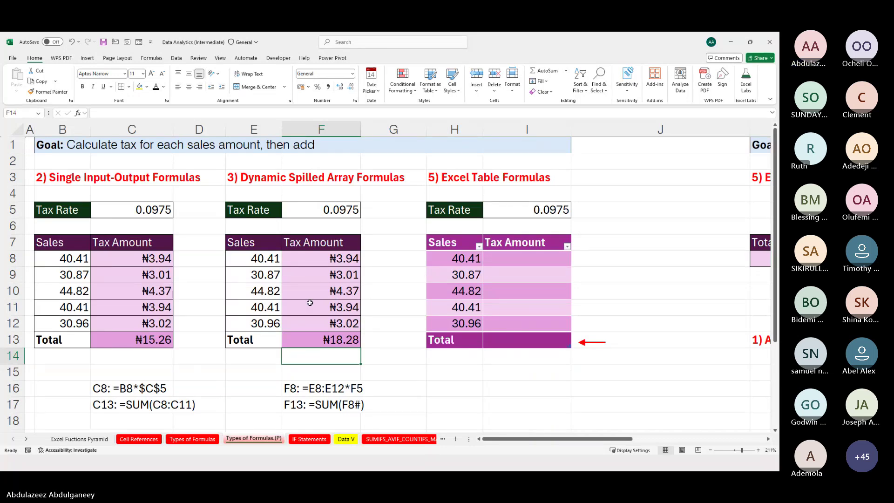
Compare the formulas of the spilled cell F9 and the single-output cell C10 with the empty table column.
{"action": "left_click", "coordinate": [536, 257]}
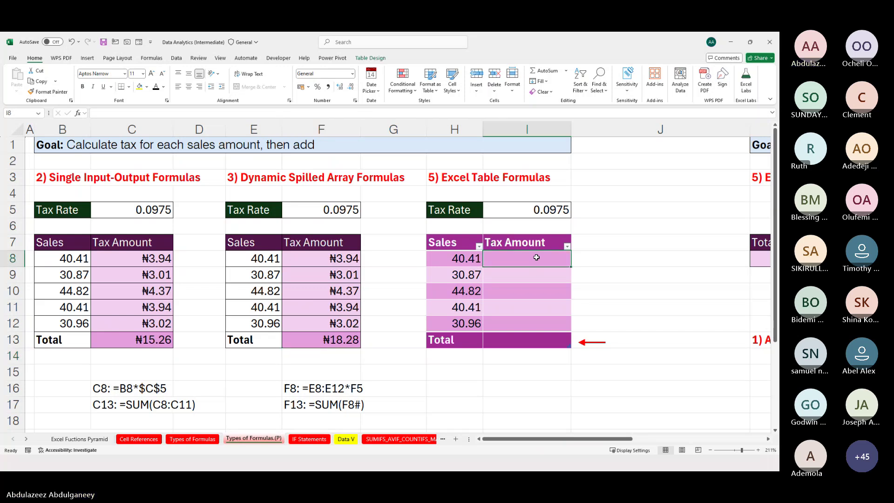
{"action": "left_click", "coordinate": [311, 268]}
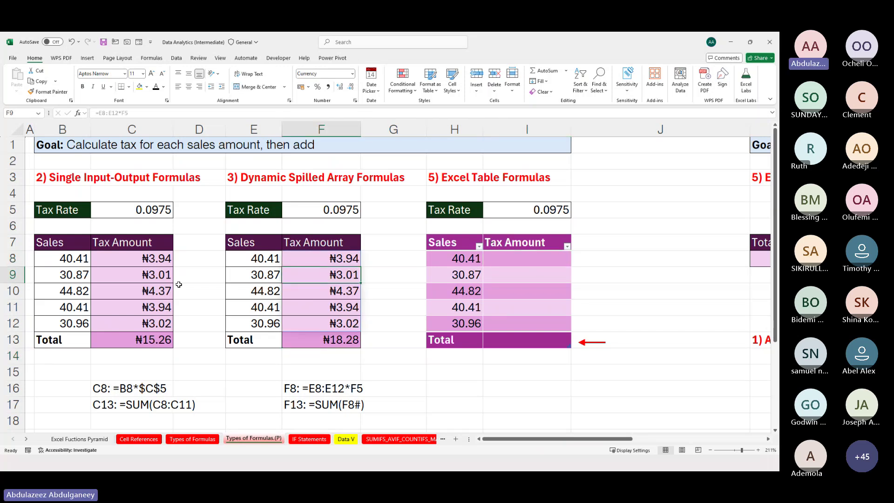
{"action": "left_click", "coordinate": [134, 284]}
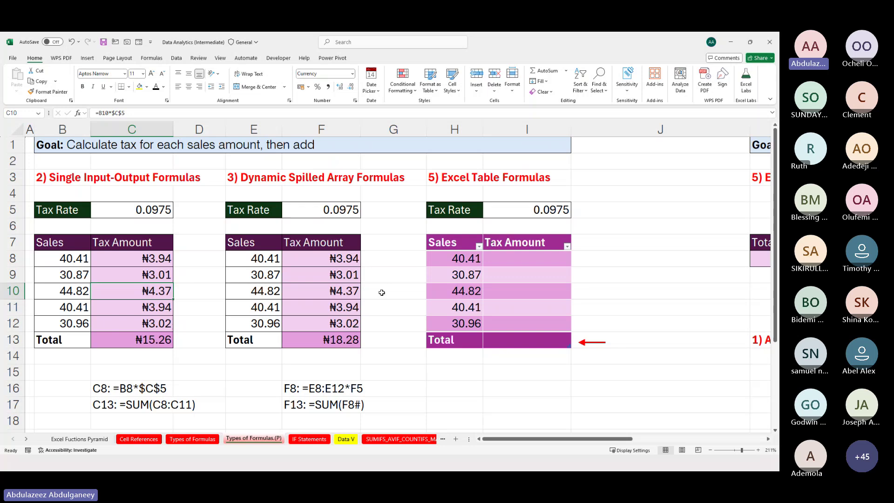
{"action": "left_click", "coordinate": [522, 275]}
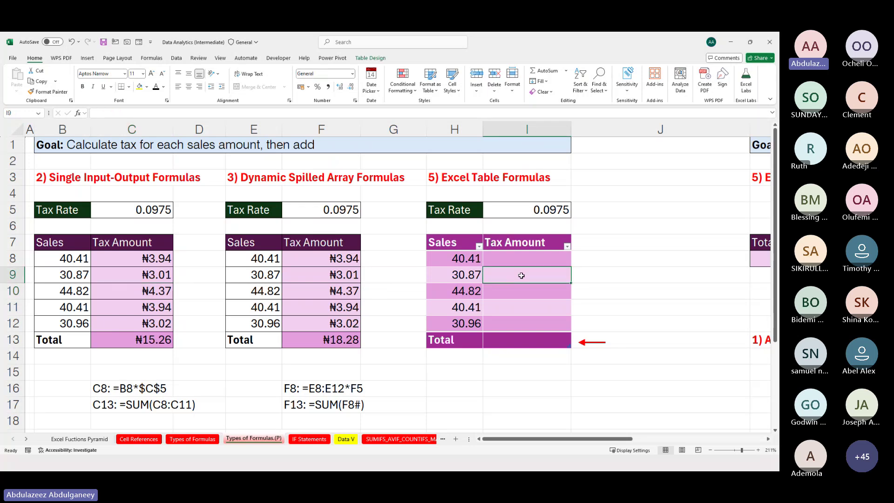
Copy the Sales and Tax Amount data in E7:F12 to cell W5 on the Cell References sheet.
{"action": "scroll", "coordinate": [522, 275], "scroll_direction": "right", "scroll_amount": 2}
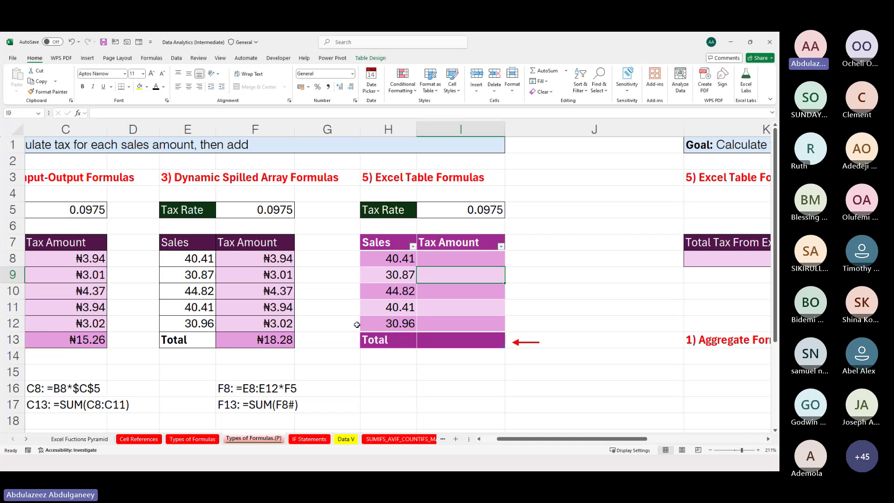
{"action": "left_click_drag", "start_coordinate": [196, 242], "coordinate": [260, 324]}
{"action": "key", "text": "ctrl+c"}
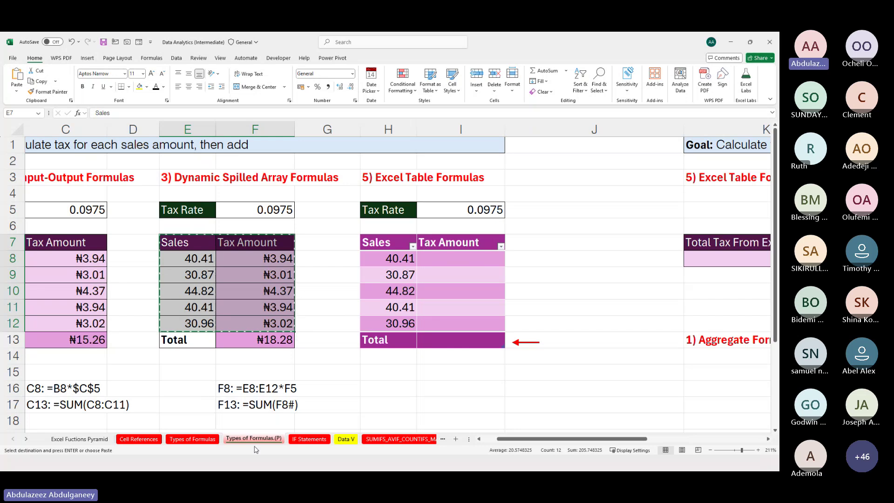
{"action": "left_click", "coordinate": [192, 439]}
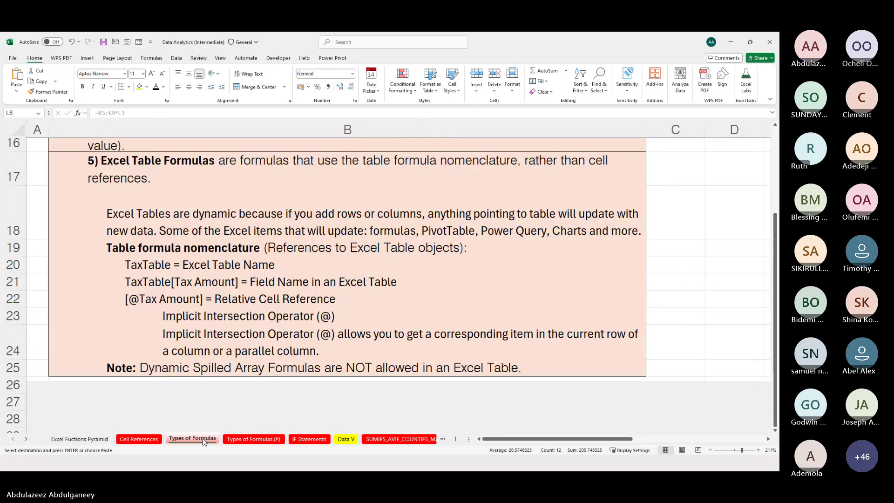
{"action": "left_click", "coordinate": [139, 438]}
{"action": "scroll", "coordinate": [450, 320], "scroll_direction": "down", "scroll_amount": 10}
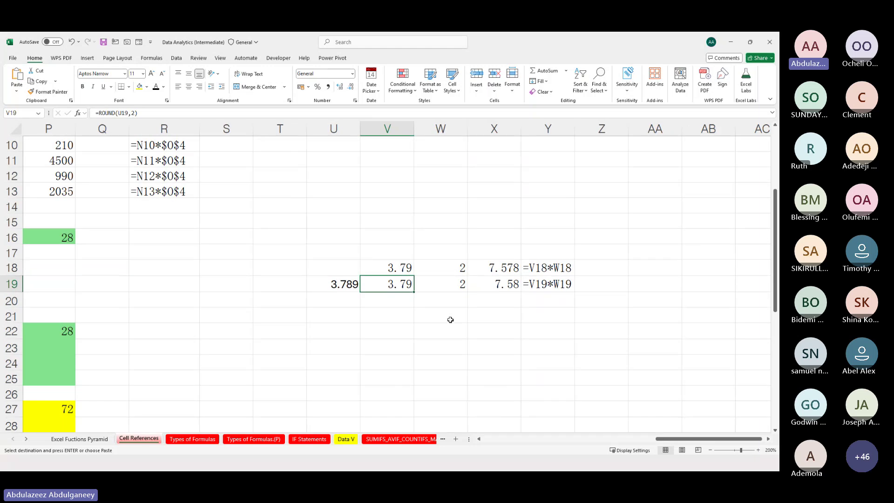
{"action": "scroll", "coordinate": [397, 212], "scroll_direction": "up", "scroll_amount": 3}
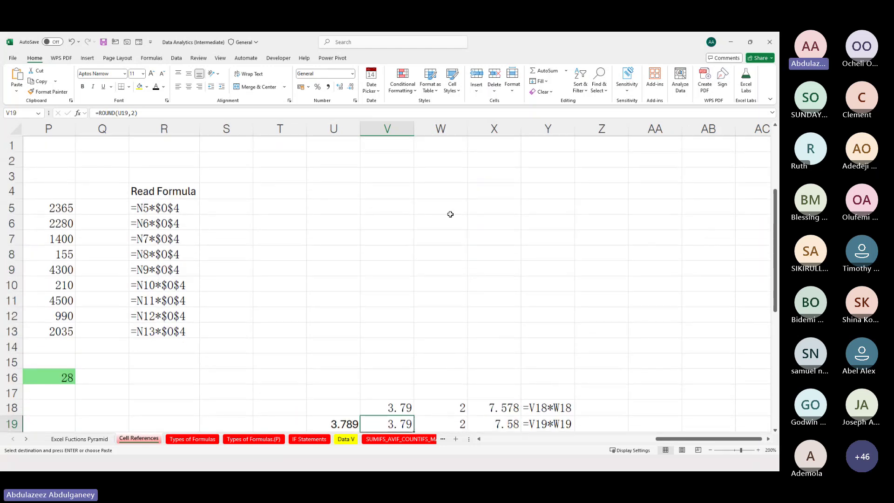
{"action": "left_click", "coordinate": [444, 205]}
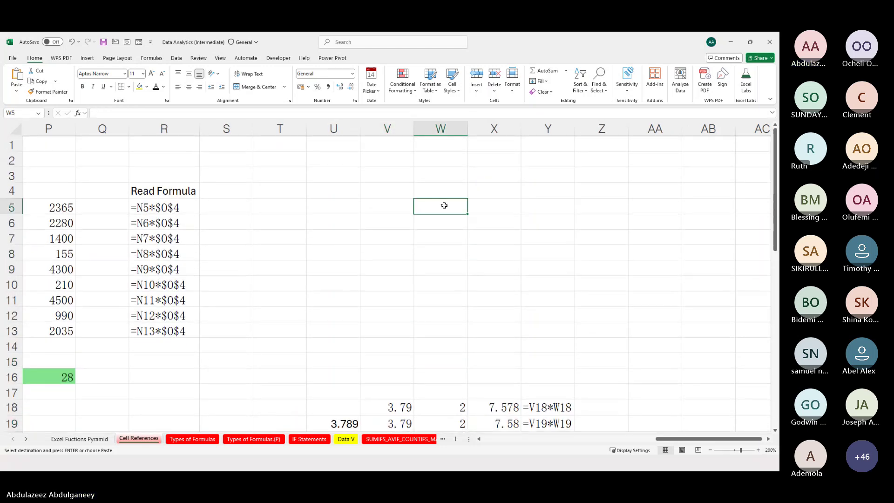
{"action": "key", "text": "ctrl+v"}
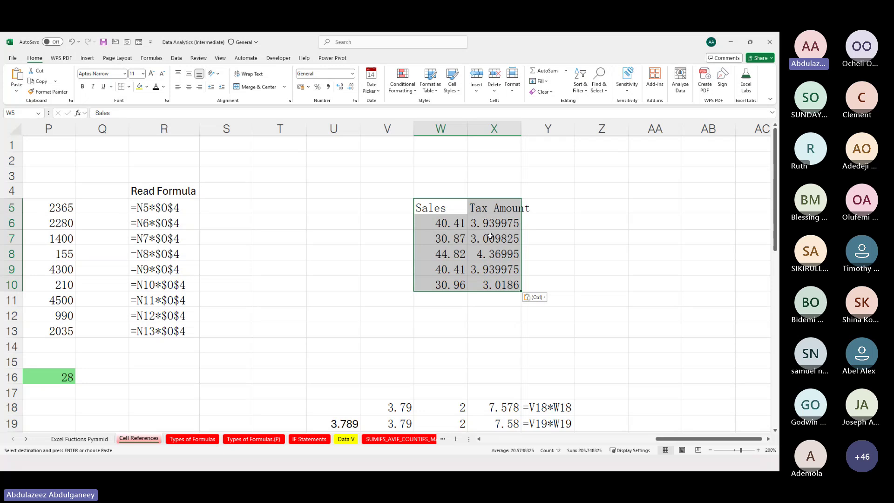
Apply all borders to the pasted range W5:X10 and autofit the width of column X.
{"action": "left_click", "coordinate": [129, 87]}
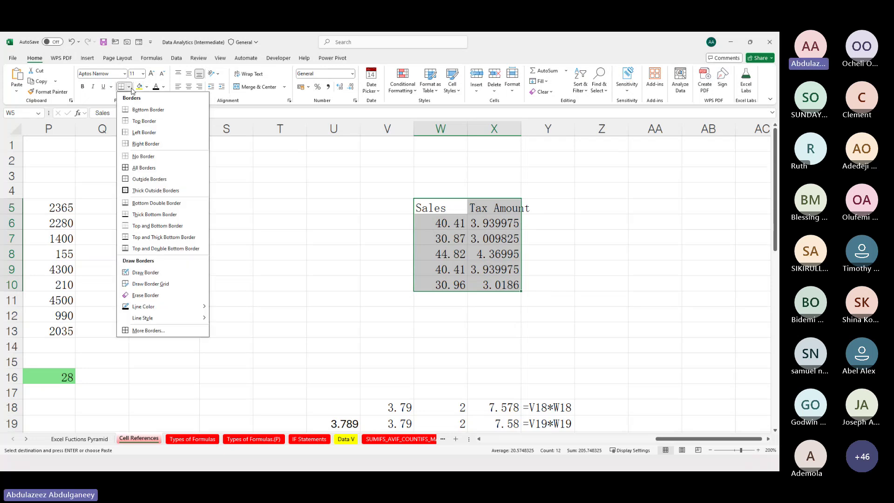
{"action": "left_click", "coordinate": [156, 170]}
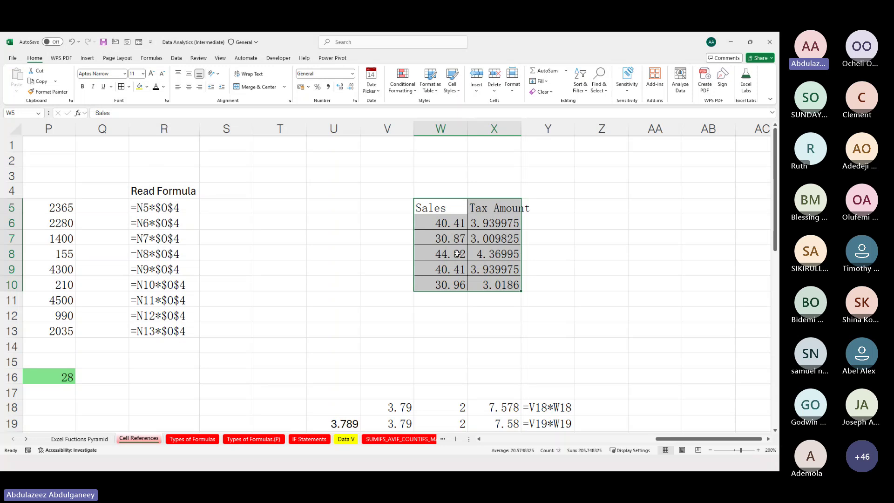
{"action": "double_click", "coordinate": [521, 127]}
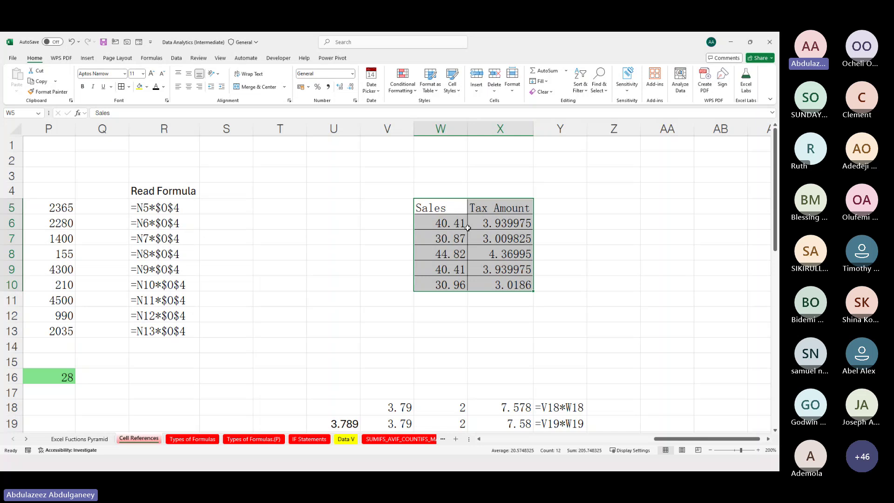
Copy the bordered data W5:X10 to Z5 and autofit the width of column AA.
{"action": "key", "text": "ctrl+c"}
{"action": "left_click", "coordinate": [616, 203]}
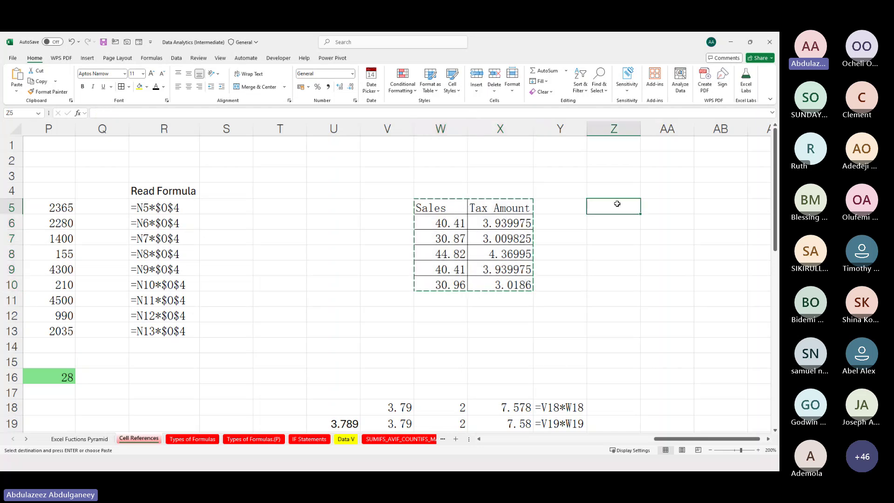
{"action": "key", "text": "ctrl+v"}
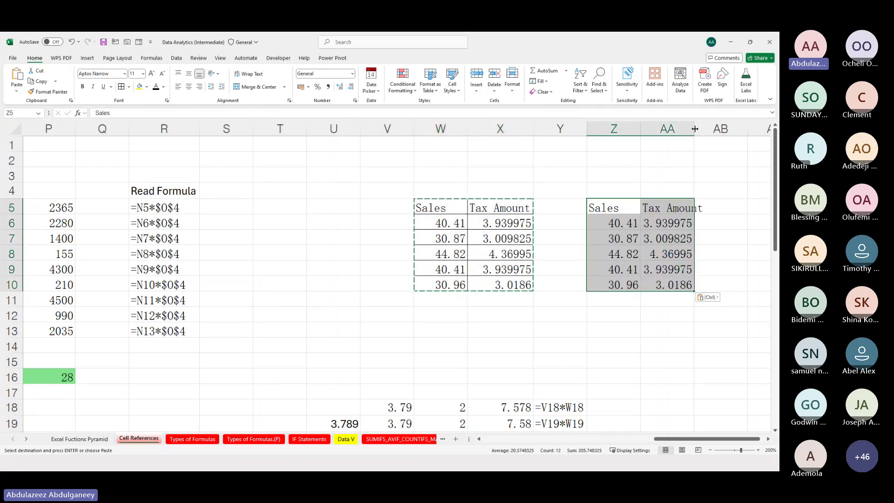
{"action": "double_click", "coordinate": [695, 128]}
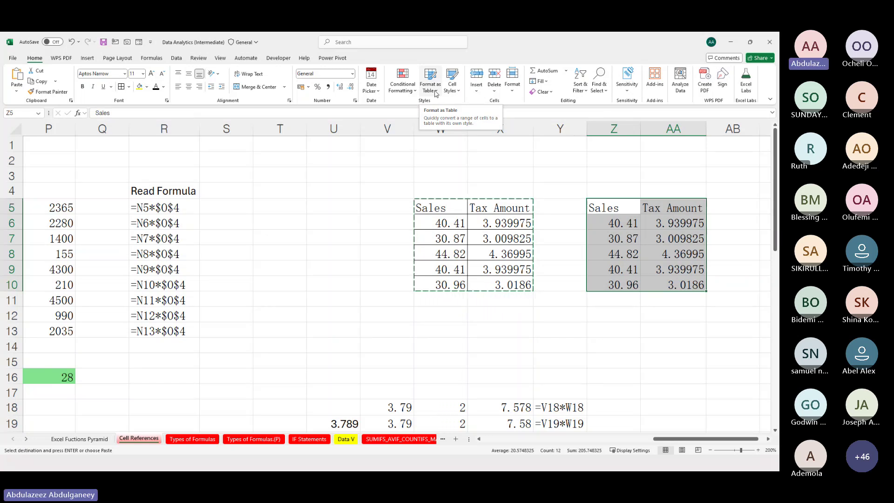
Convert the copied Sales and Tax Amount data in Z5:AA10 into an Excel table with headers.
{"action": "left_click", "coordinate": [92, 62]}
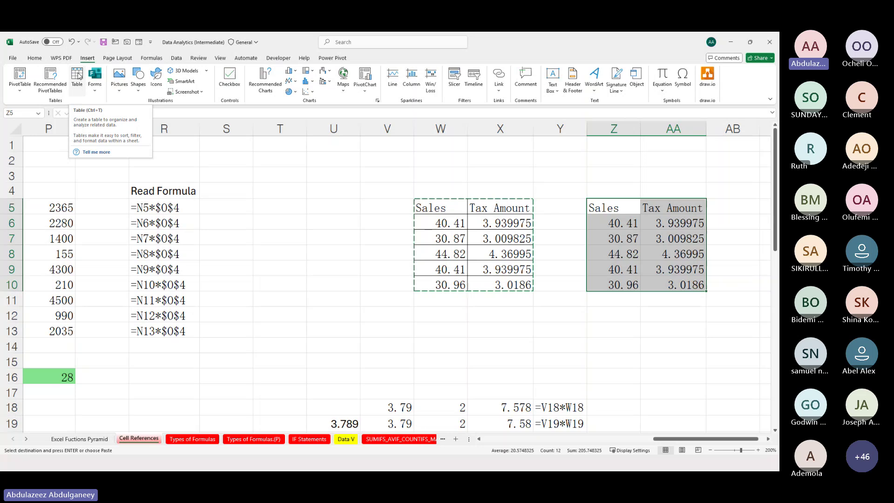
{"action": "left_click", "coordinate": [619, 205]}
{"action": "key", "text": "ctrl+shift+Right"}
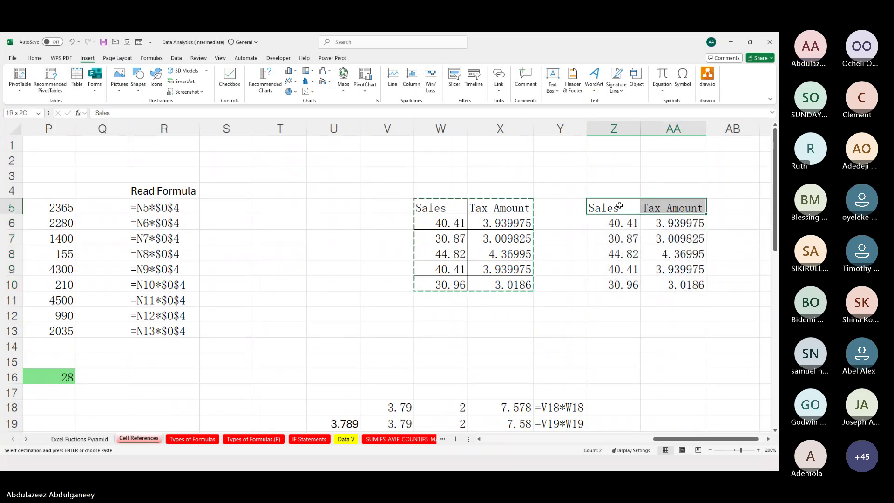
{"action": "key", "text": "ctrl+shift+Down"}
{"action": "key", "text": "Escape"}
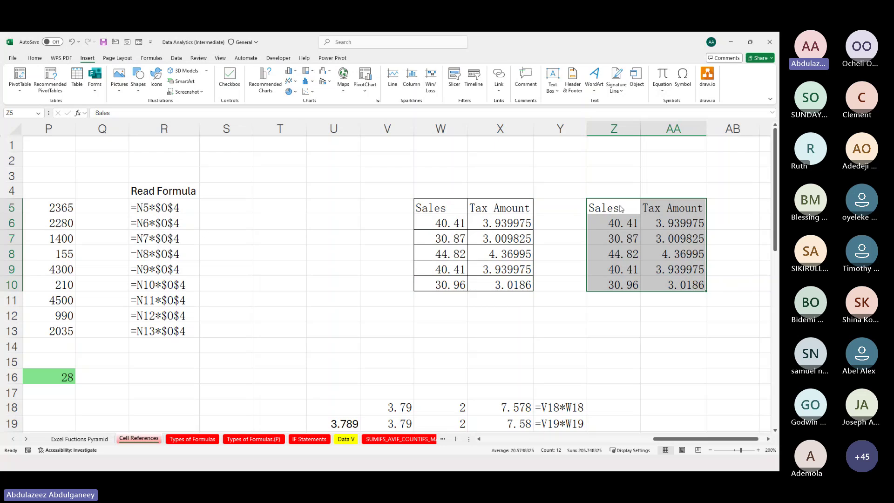
{"action": "key", "text": "ctrl+t"}
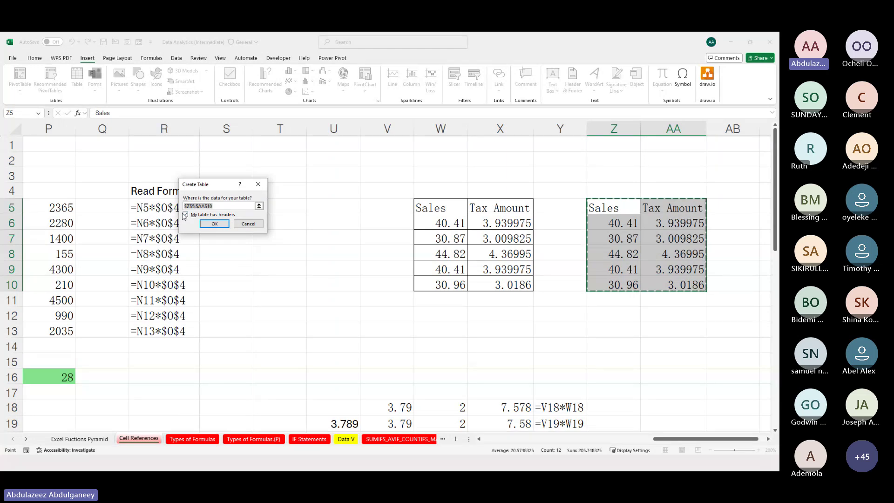
{"action": "left_click", "coordinate": [212, 224]}
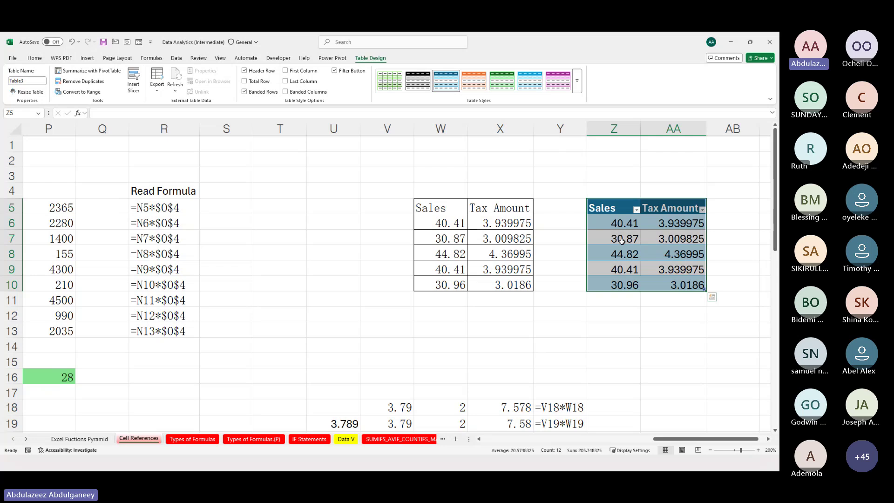
Compare cells of the normal range W5:X10 with cells of the Excel table Z5:AA10.
{"action": "left_click", "coordinate": [485, 249]}
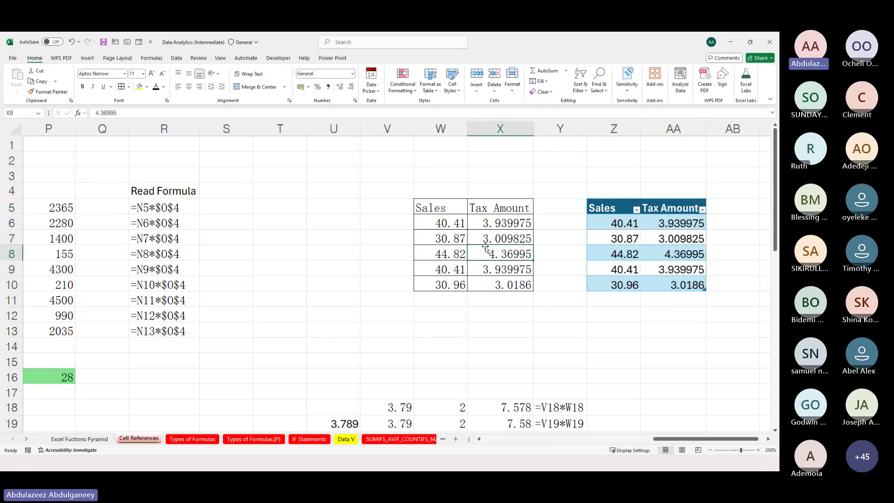
{"action": "left_click", "coordinate": [642, 234]}
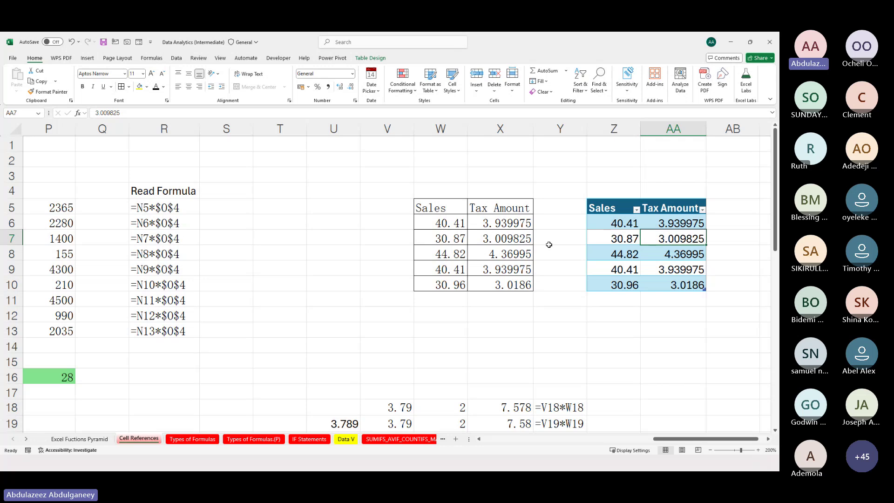
{"action": "left_click", "coordinate": [500, 243]}
{"action": "left_click", "coordinate": [652, 238]}
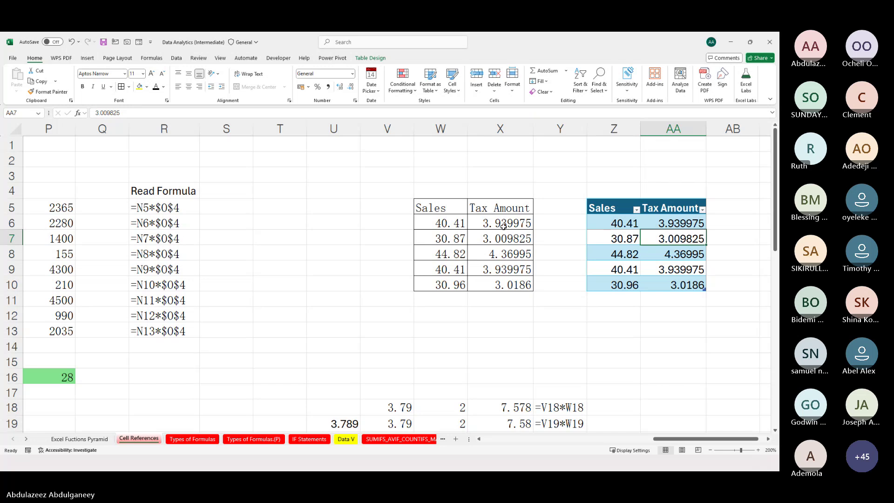
{"action": "key", "text": "alt+Tab"}
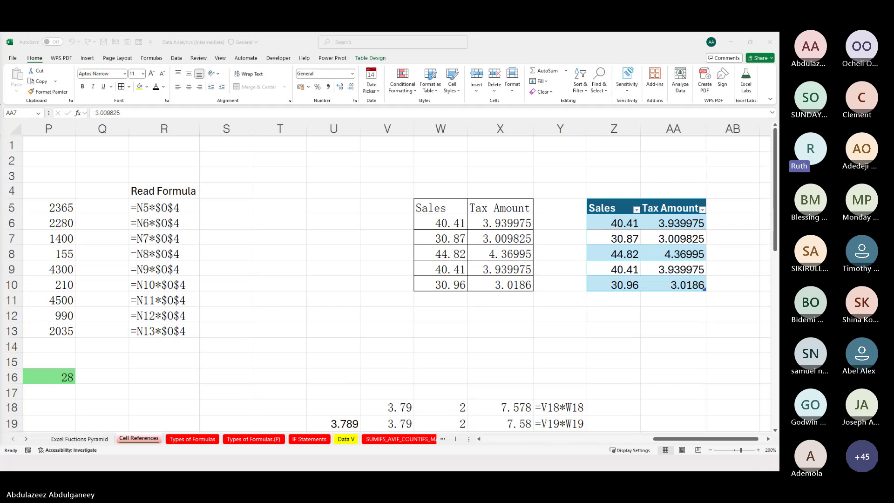
Clear the spilled tax formula in F8 and the total in F13 on the Types of Formulas.(P) sheet.
{"action": "left_click", "coordinate": [204, 442]}
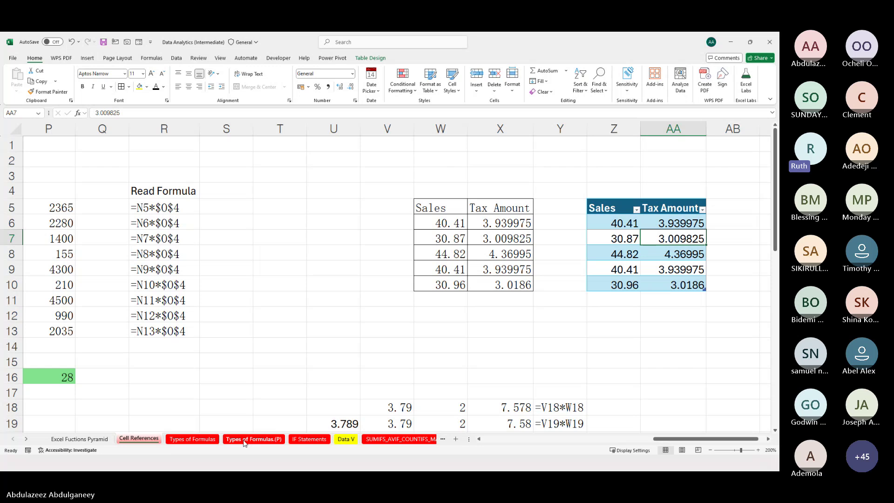
{"action": "left_click", "coordinate": [244, 440]}
{"action": "left_click", "coordinate": [312, 311]}
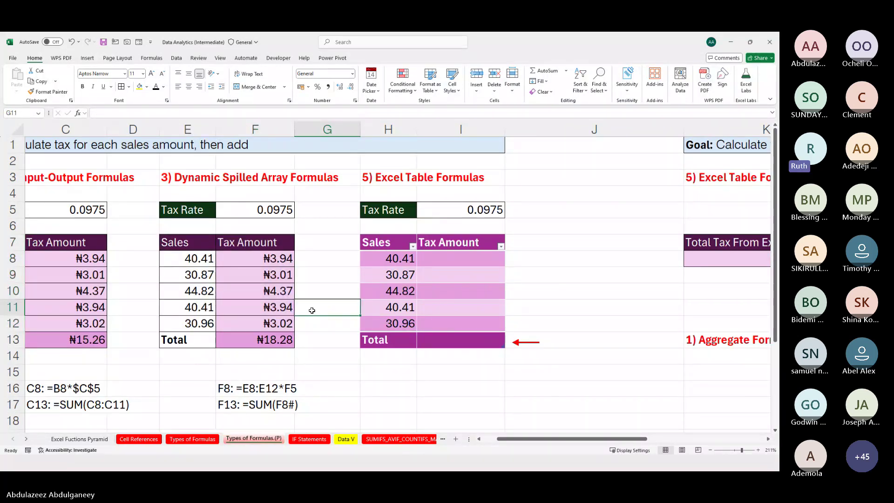
{"action": "left_click", "coordinate": [263, 257]}
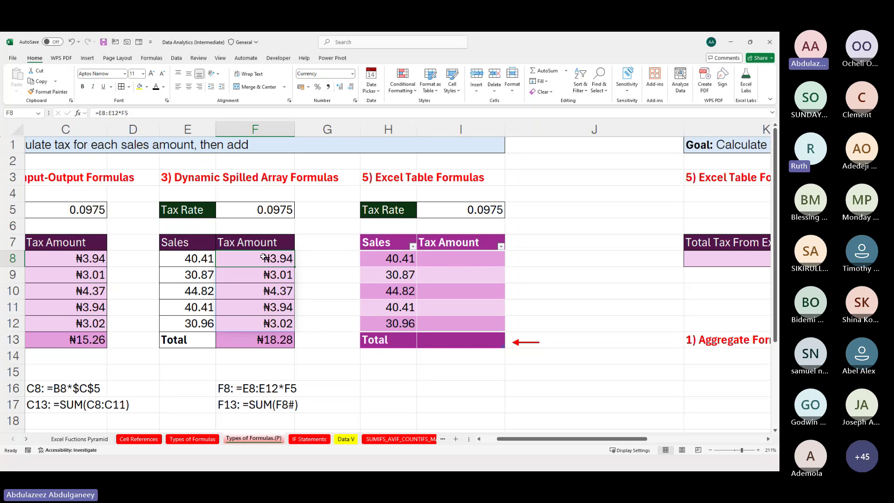
{"action": "key", "text": "Delete"}
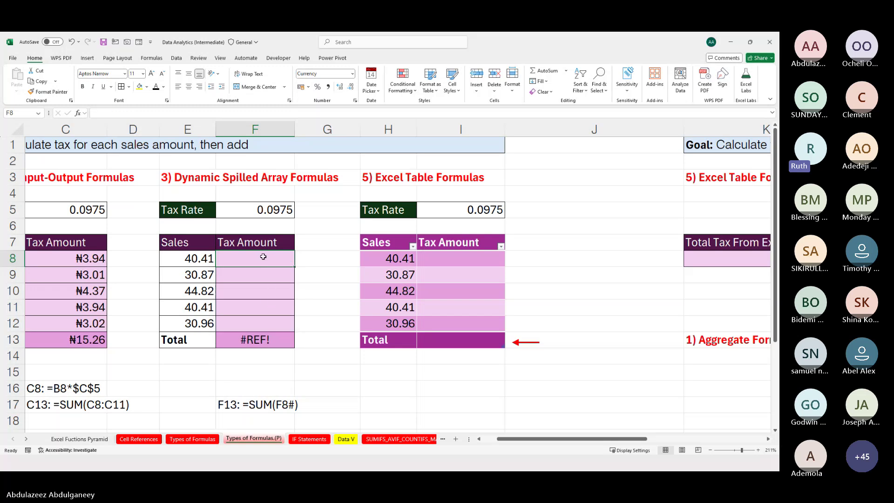
{"action": "key", "text": "Down"}
{"action": "key", "text": "Down"}
{"action": "key", "text": "Down"}
{"action": "key", "text": "Down"}
{"action": "key", "text": "Down"}
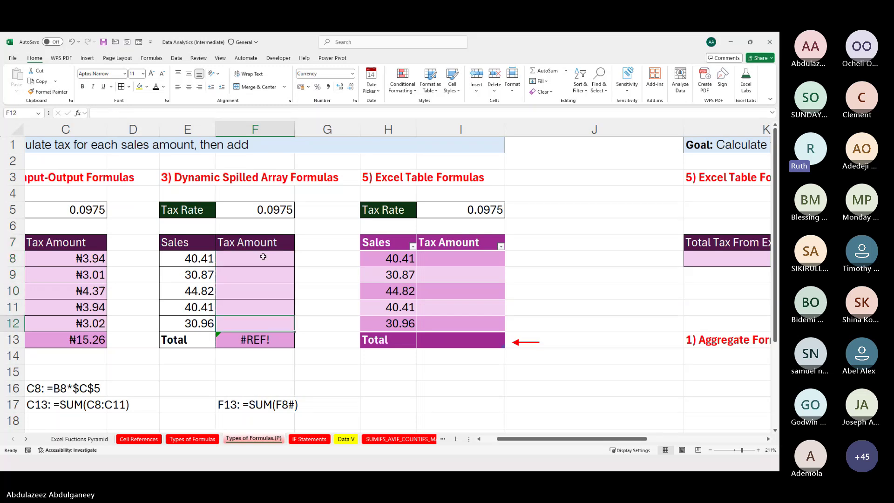
{"action": "key", "text": "Delete"}
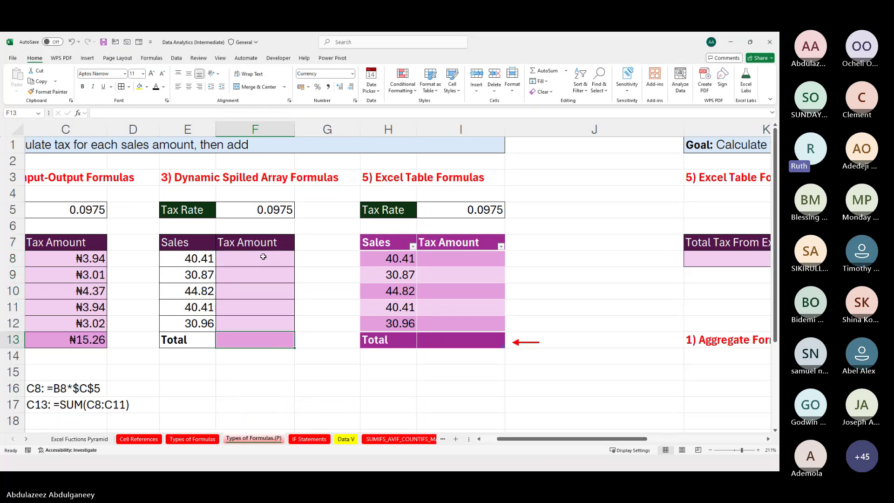
{"action": "left_click", "coordinate": [263, 257]}
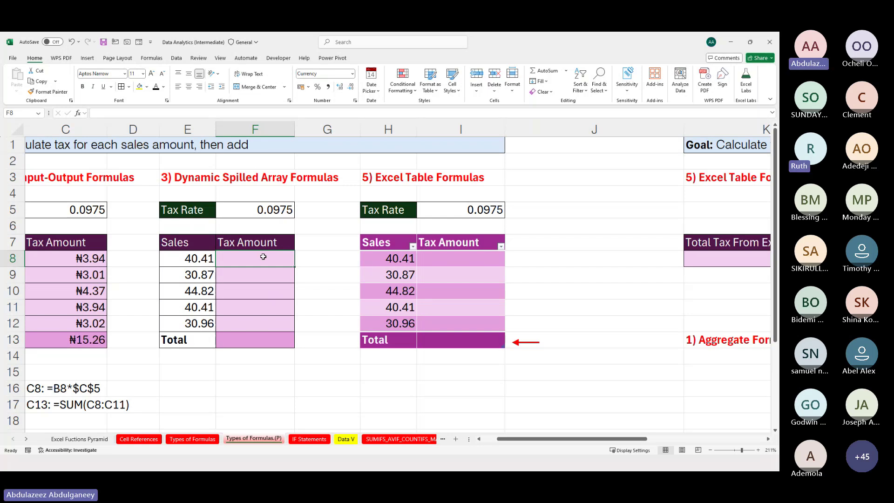
{"action": "type", "text": "="}
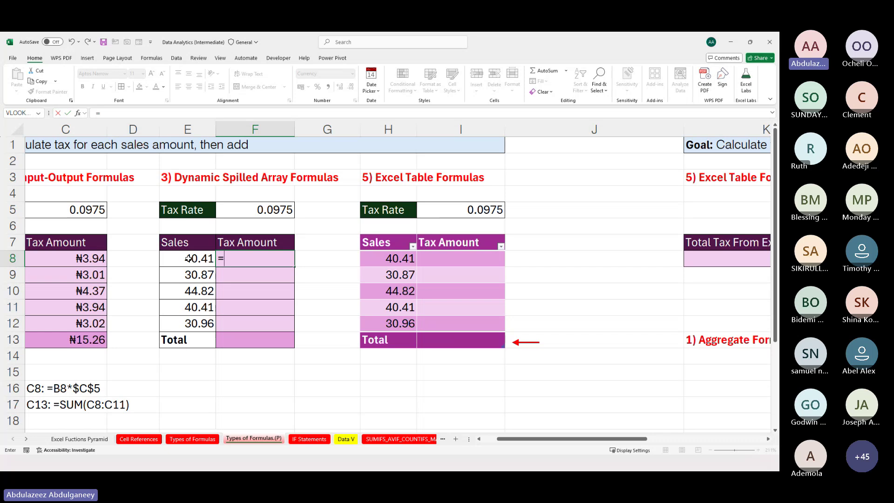
{"action": "left_click_drag", "start_coordinate": [188, 258], "coordinate": [188, 320]}
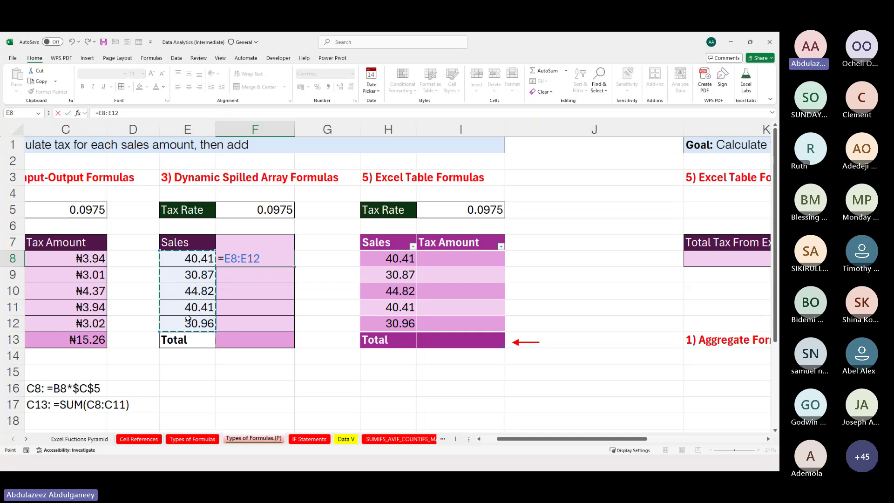
{"action": "type", "text": "*"}
{"action": "left_click", "coordinate": [262, 209]}
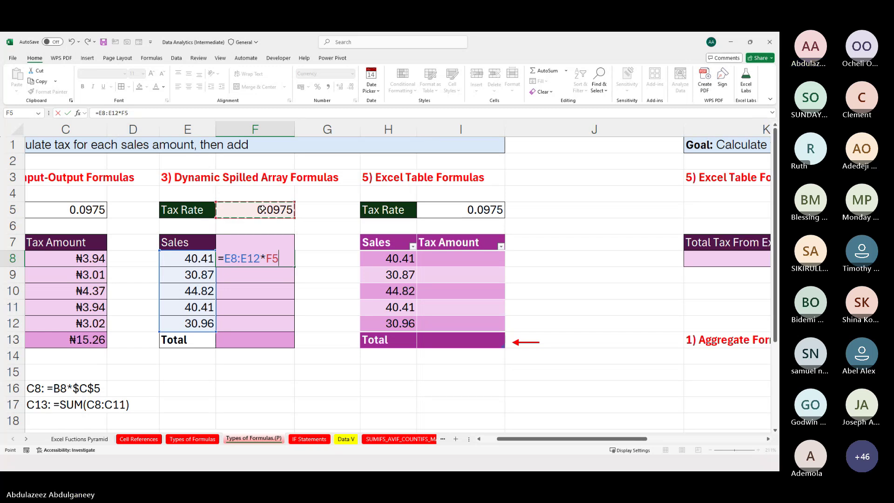
{"action": "key", "text": "Escape"}
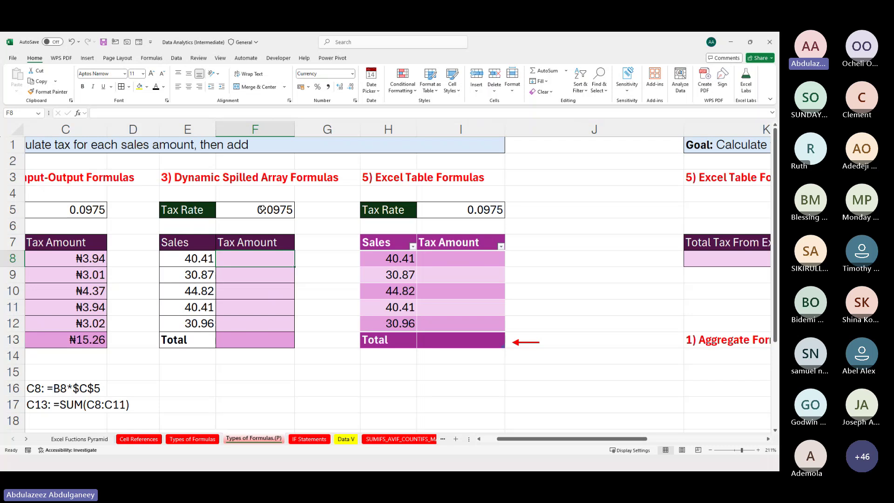
Enter the spilled array formula =E8:E12*F5 in F8 to calculate tax for all sales amounts.
{"action": "type", "text": "="}
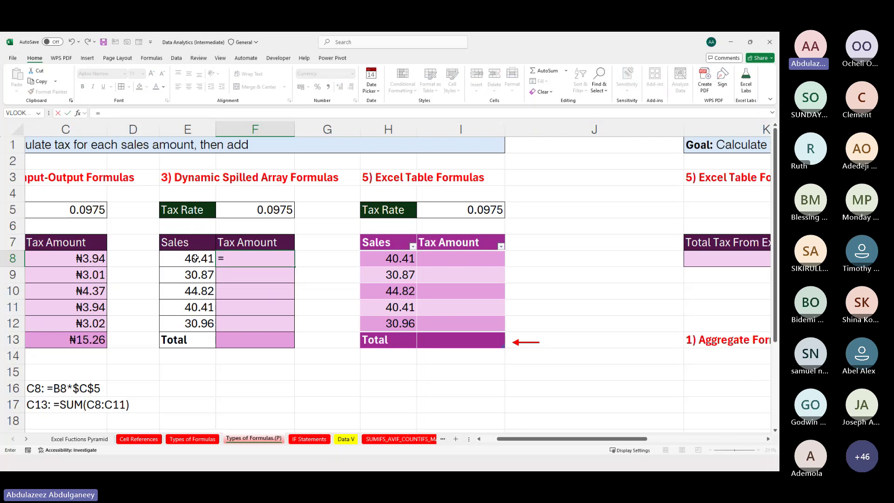
{"action": "left_click_drag", "start_coordinate": [195, 257], "coordinate": [191, 318]}
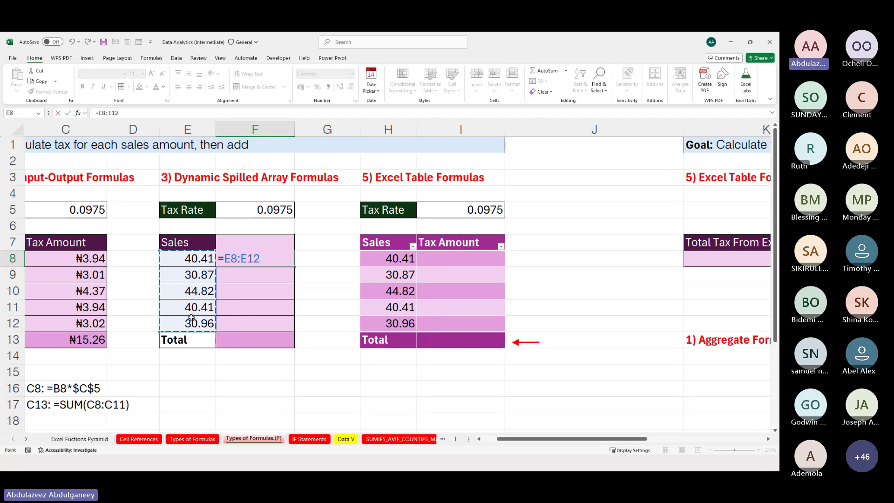
{"action": "type", "text": "*"}
{"action": "left_click", "coordinate": [272, 211]}
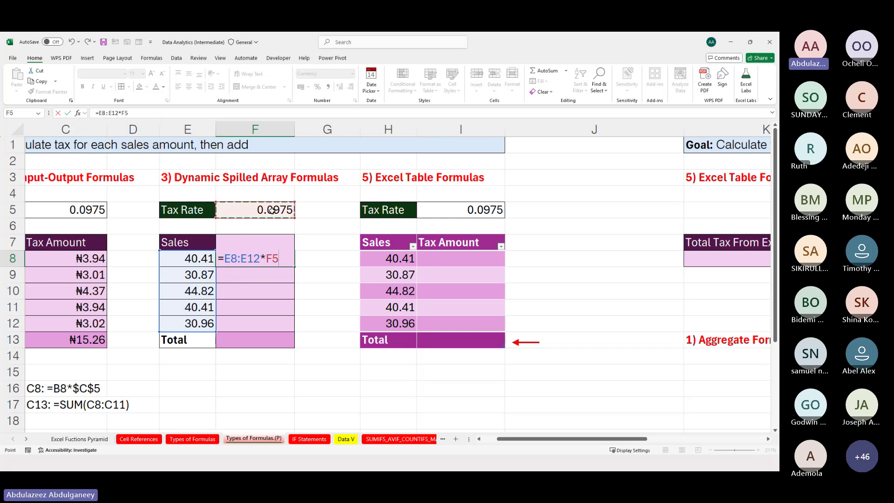
{"action": "key", "text": "Return"}
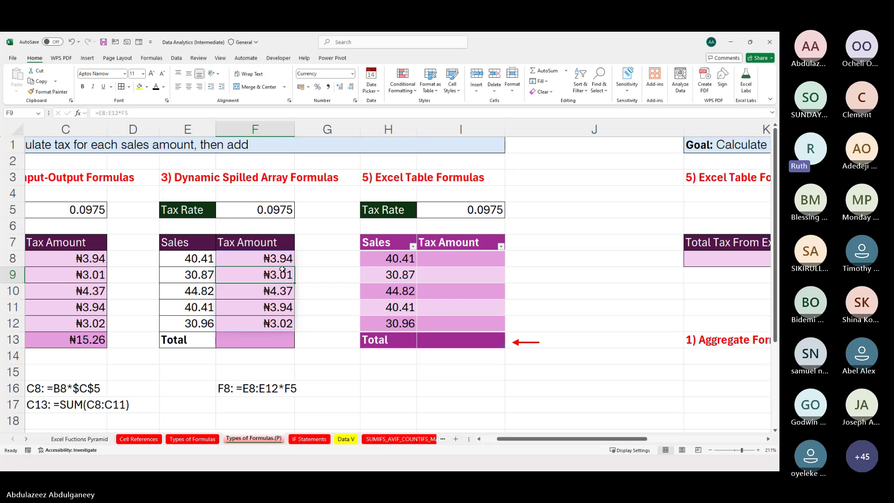
Check the Office product and version information on the account page, and return to the worksheet.
{"action": "left_click", "coordinate": [13, 58]}
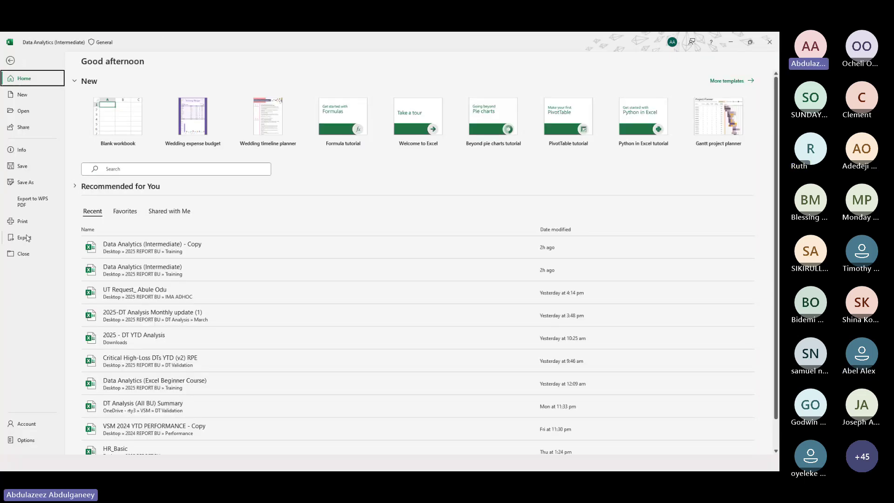
{"action": "left_click", "coordinate": [30, 425]}
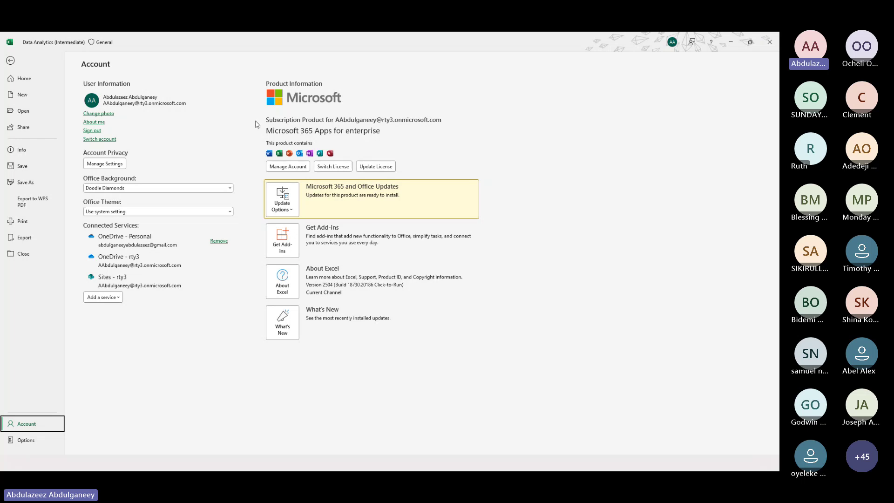
{"action": "left_click", "coordinate": [10, 60]}
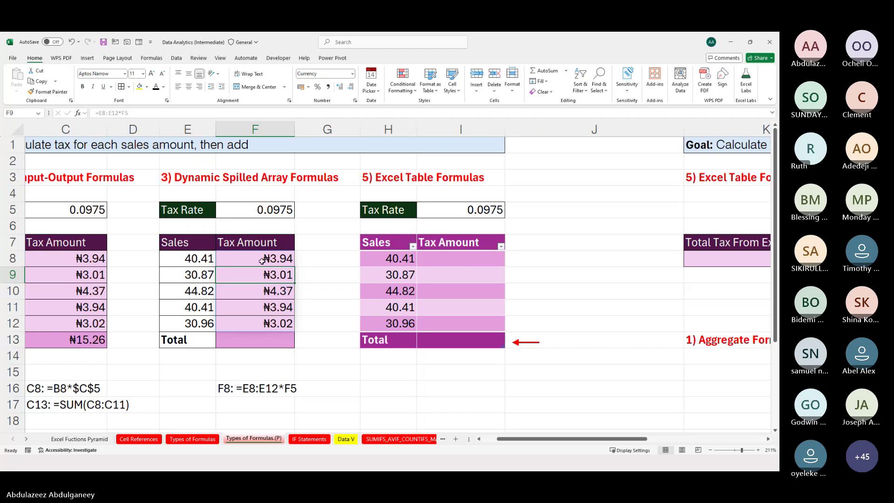
Total the spilled tax amounts in F13 with AutoSum, using the formula =SUM(F8#).
{"action": "left_click", "coordinate": [283, 334]}
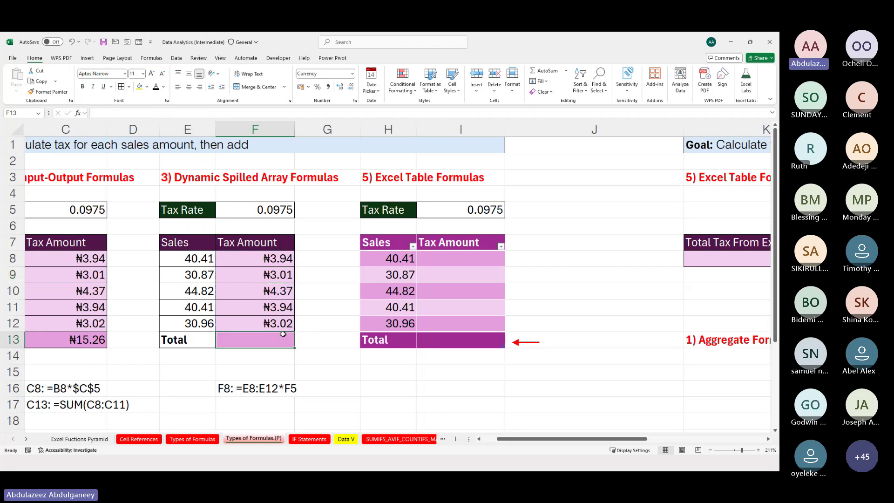
{"action": "key", "text": "alt+equal"}
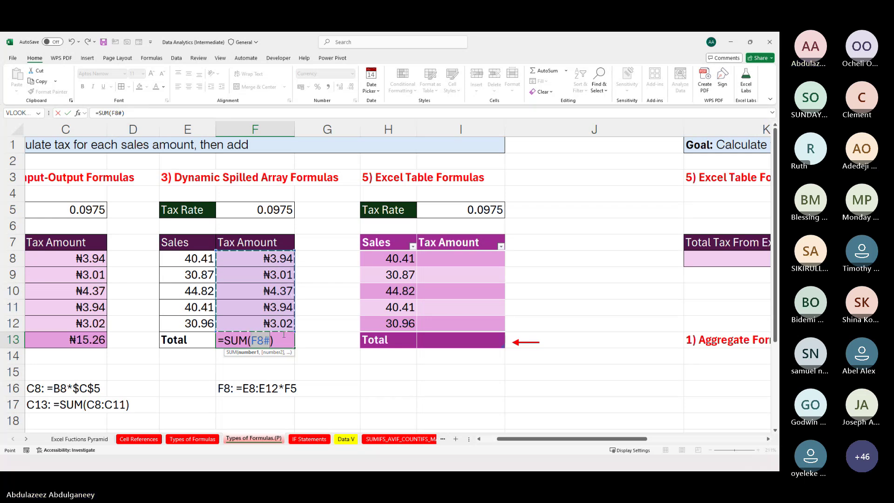
{"action": "key", "text": "ctrl+Return"}
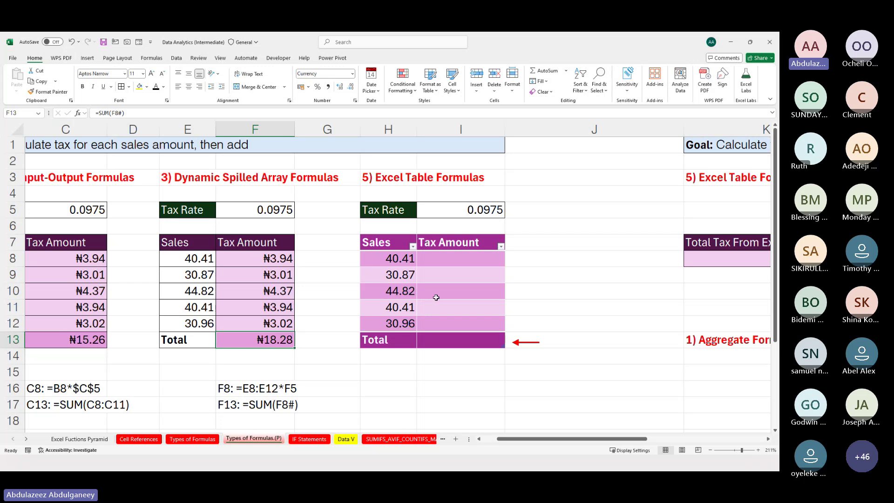
{"action": "scroll", "coordinate": [454, 277], "scroll_direction": "right", "scroll_amount": 2}
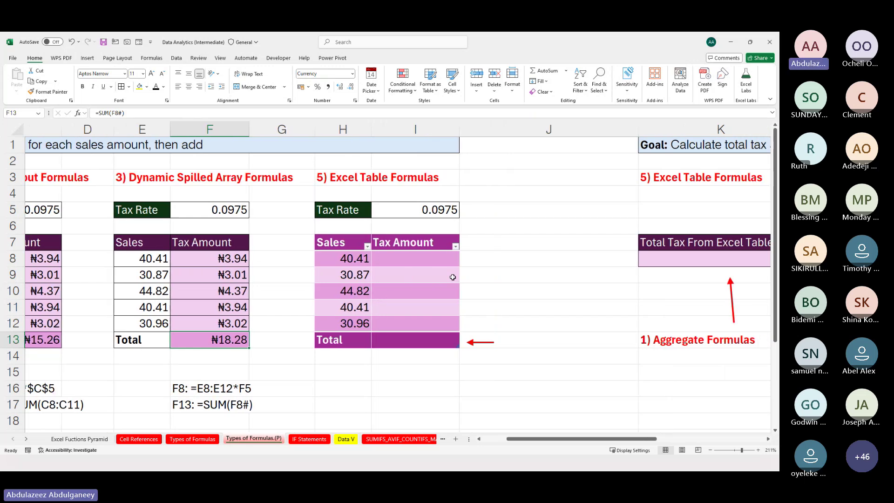
{"action": "left_click", "coordinate": [422, 261]}
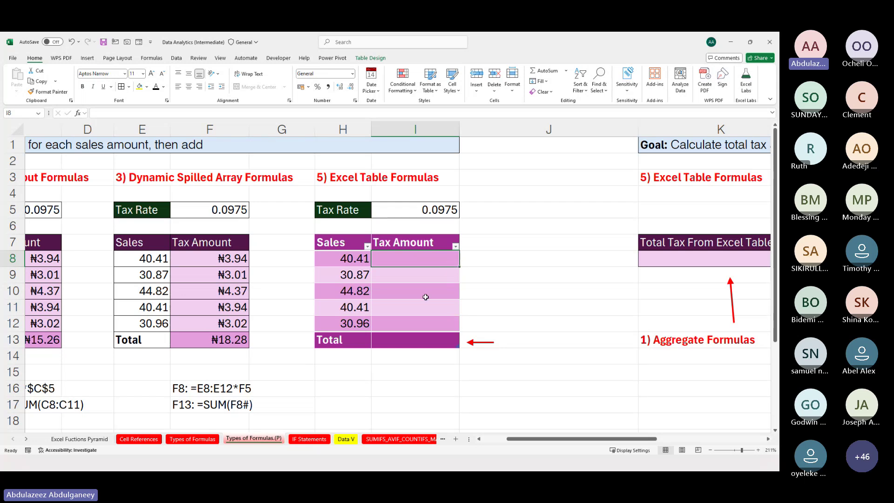
{"action": "type", "text": "="}
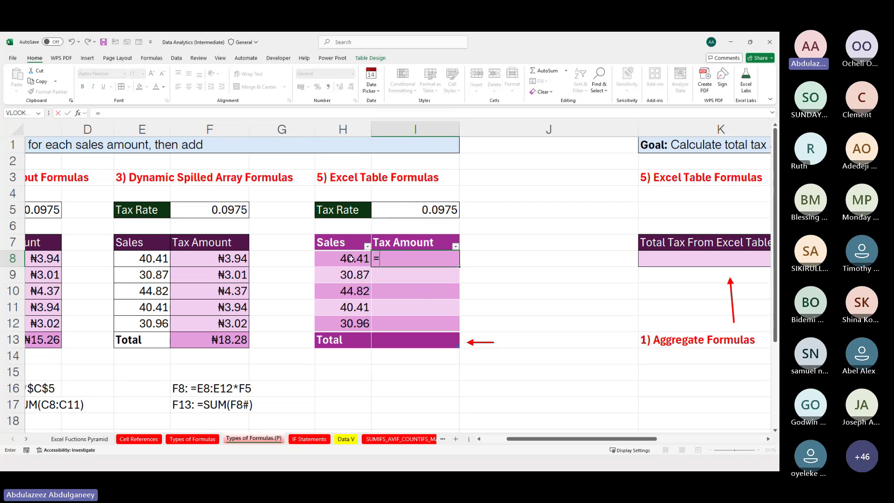
{"action": "left_click", "coordinate": [351, 259]}
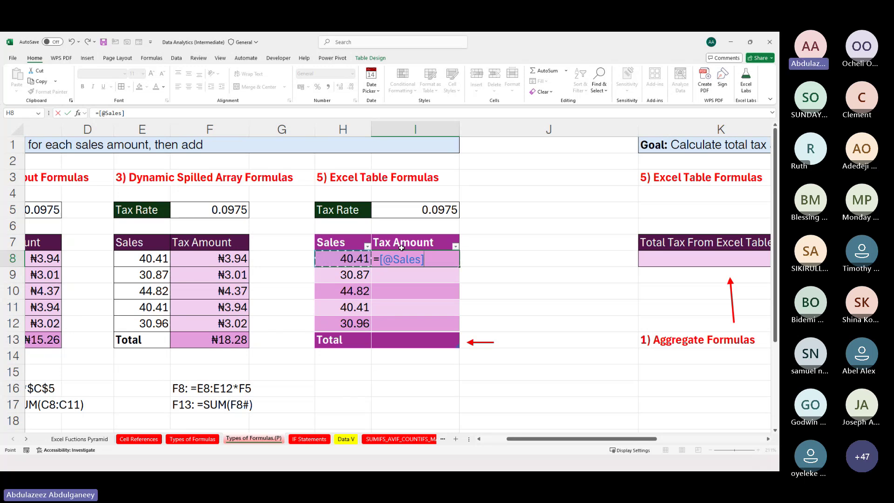
{"action": "type", "text": "*"}
{"action": "left_click", "coordinate": [418, 210]}
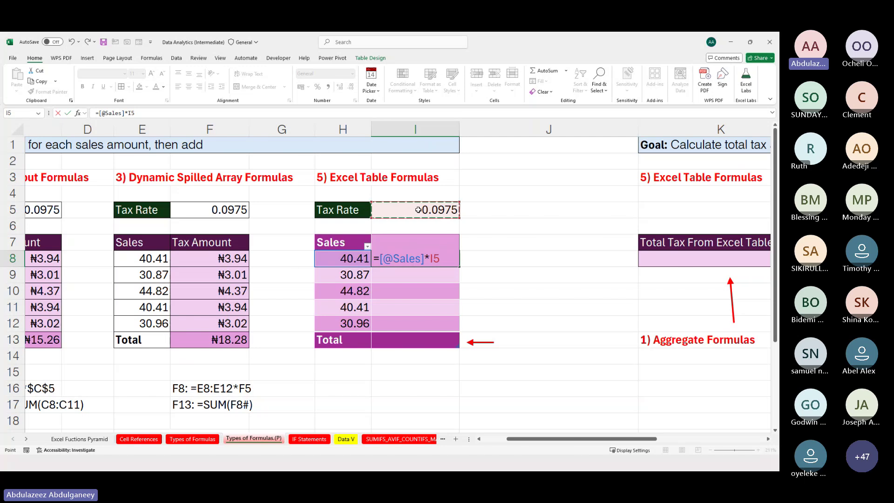
{"action": "key", "text": "F4"}
{"action": "key", "text": "Return"}
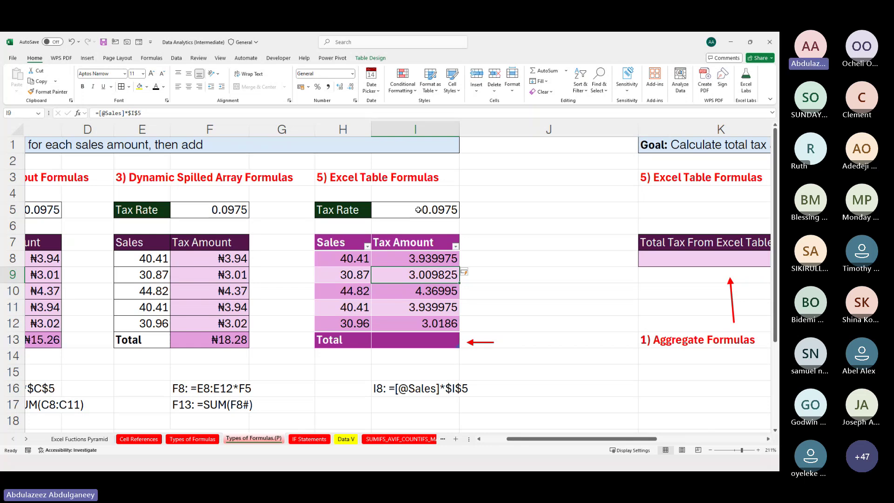
{"action": "key", "text": "alt+Tab"}
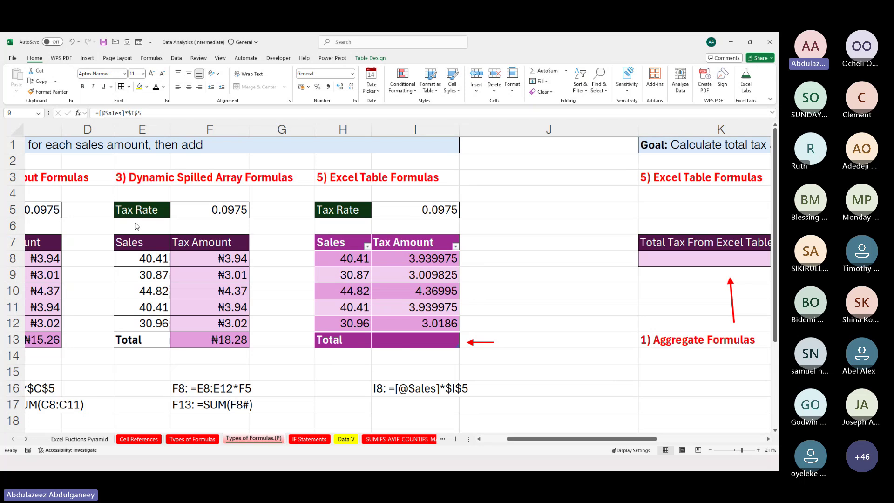
{"action": "left_click", "coordinate": [432, 258]}
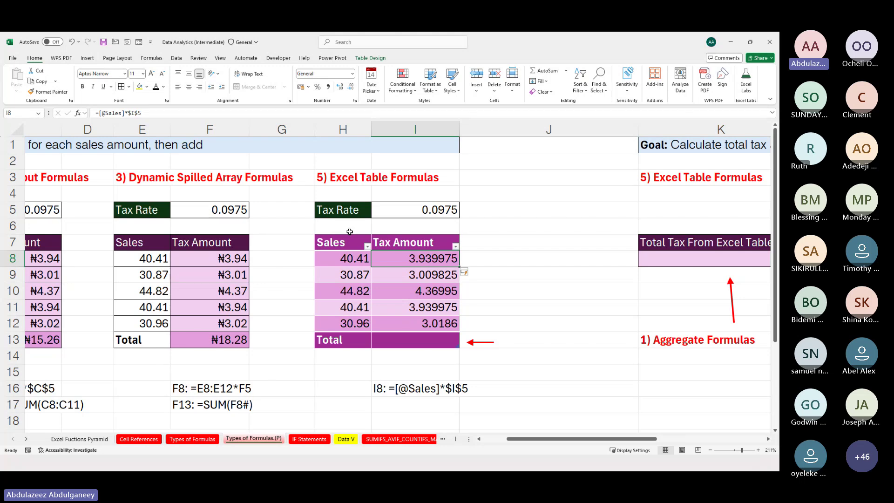
{"action": "key", "text": "F2"}
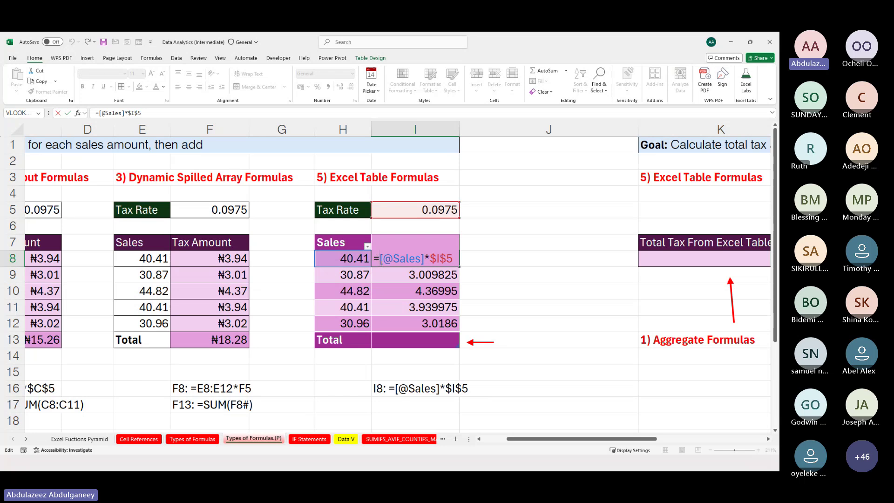
{"action": "type", "text": "ROU"}
{"action": "key", "text": "Tab"}
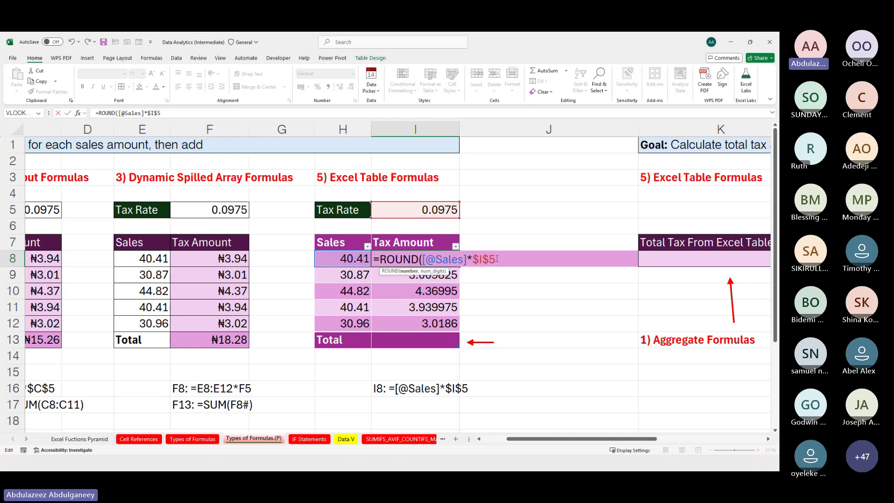
{"action": "type", "text": ",2"}
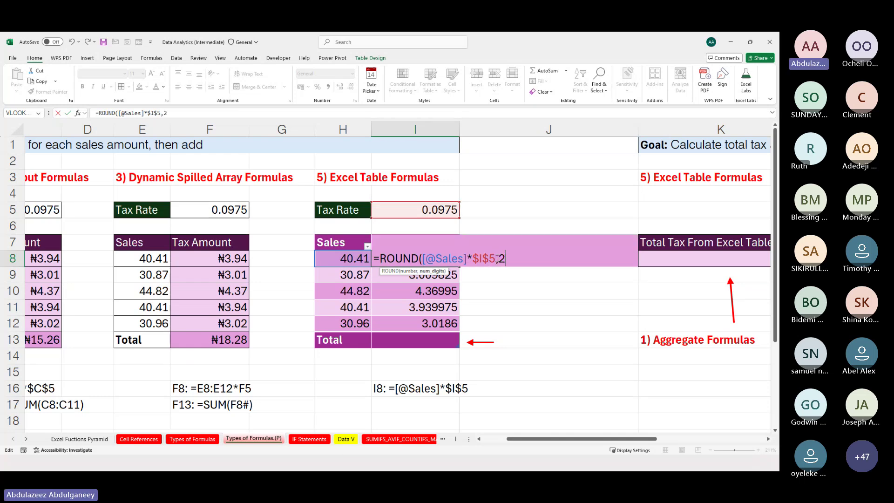
{"action": "key", "text": "Return"}
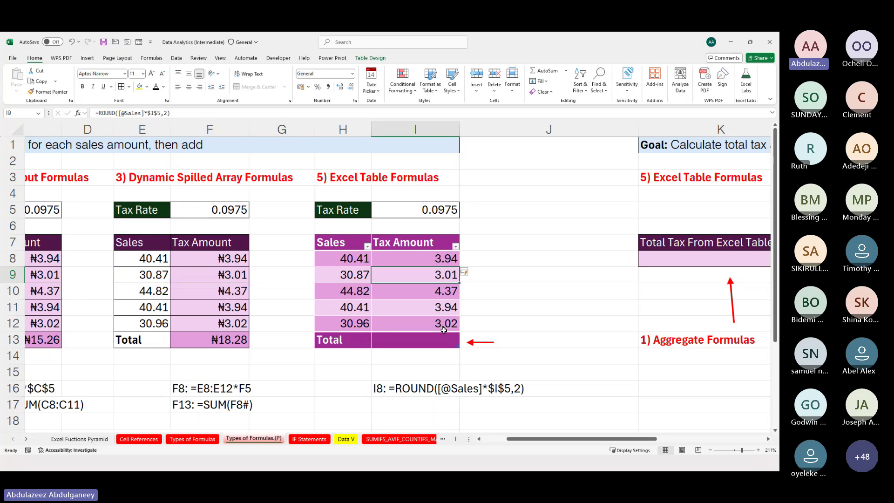
Set the Tax Amount calculation in the table's total row, I13, to Sum.
{"action": "left_click", "coordinate": [445, 339]}
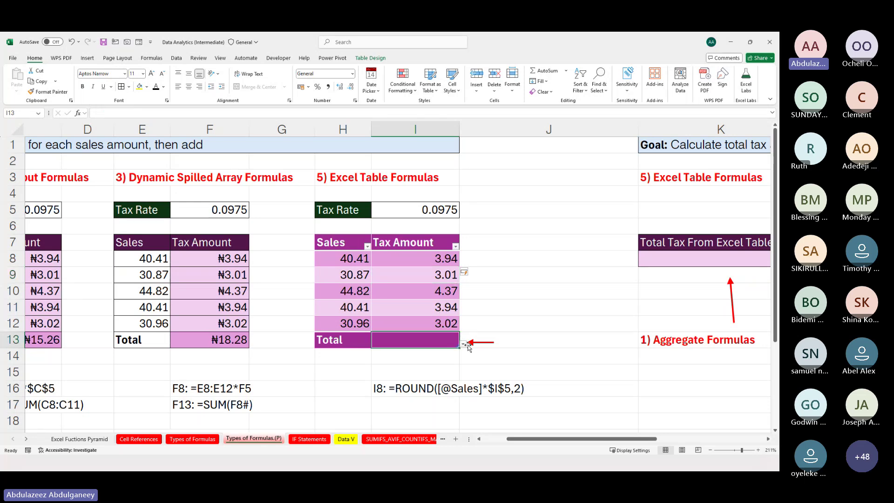
{"action": "left_click", "coordinate": [463, 344]}
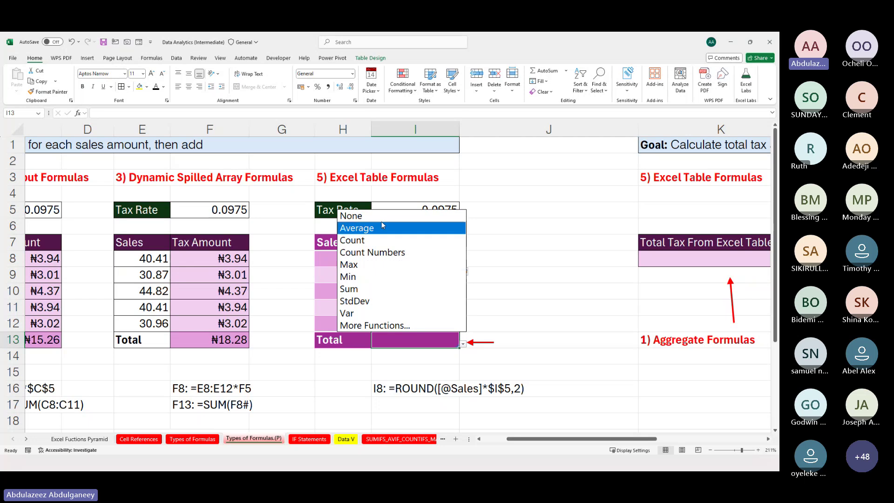
{"action": "left_click", "coordinate": [398, 289]}
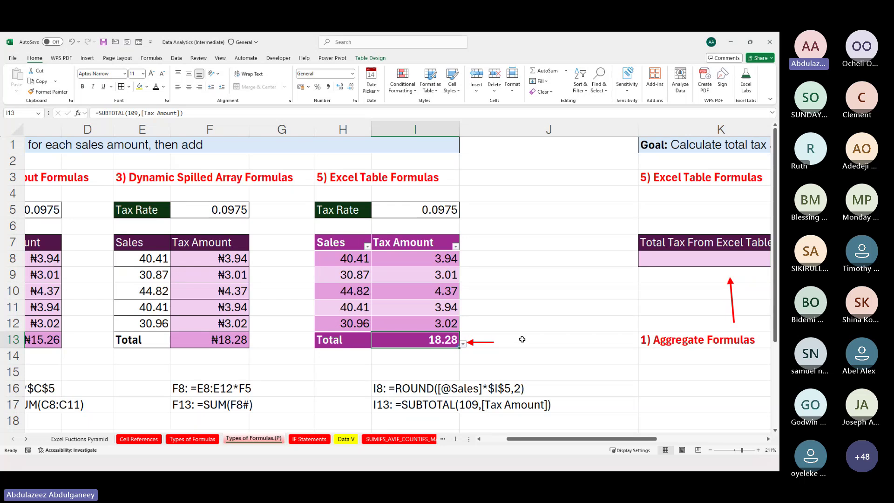
{"action": "scroll", "coordinate": [258, 281], "scroll_direction": "left", "scroll_amount": 3}
{"action": "scroll", "coordinate": [258, 282], "scroll_direction": "down", "scroll_amount": 1}
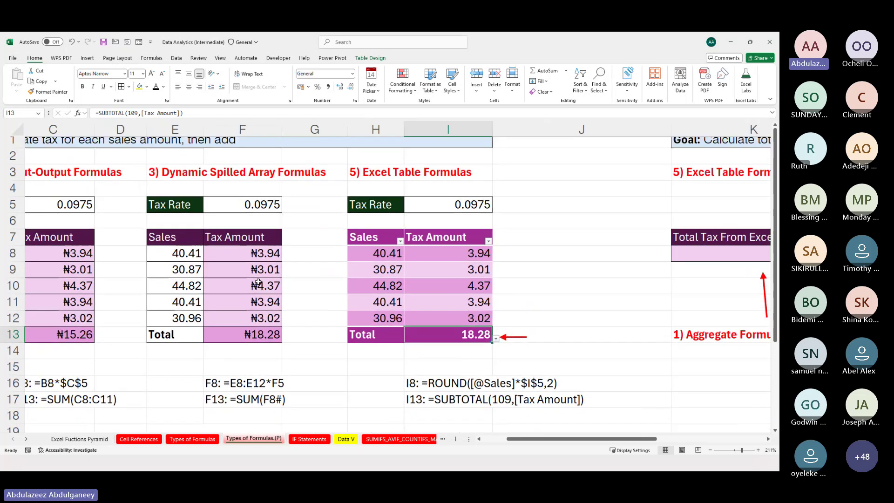
{"action": "scroll", "coordinate": [258, 281], "scroll_direction": "up", "scroll_amount": 1}
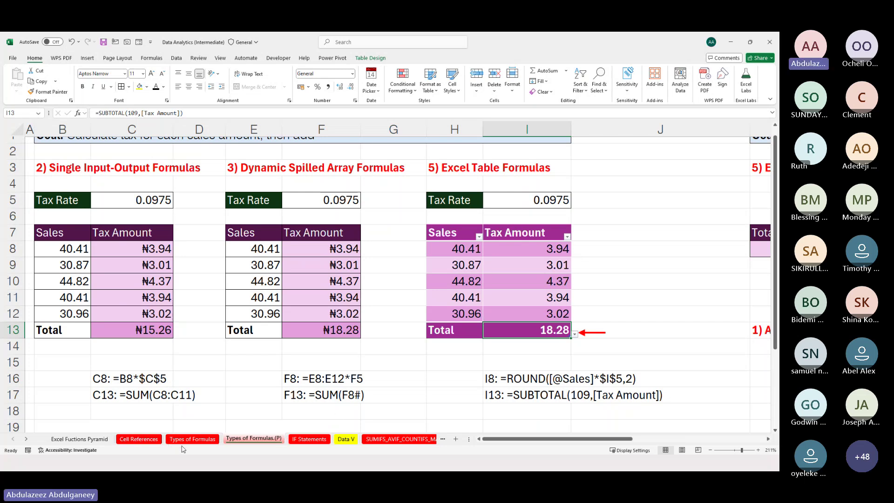
Copy the tax rate from F5 on the Types of Formulas.(P) sheet into AA2 on the Cell References sheet.
{"action": "left_click", "coordinate": [132, 443]}
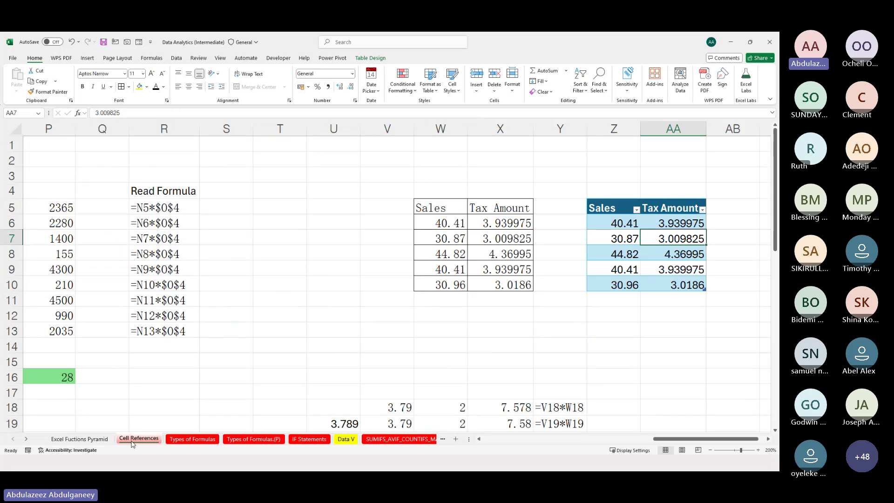
{"action": "scroll", "coordinate": [423, 340], "scroll_direction": "right", "scroll_amount": 3}
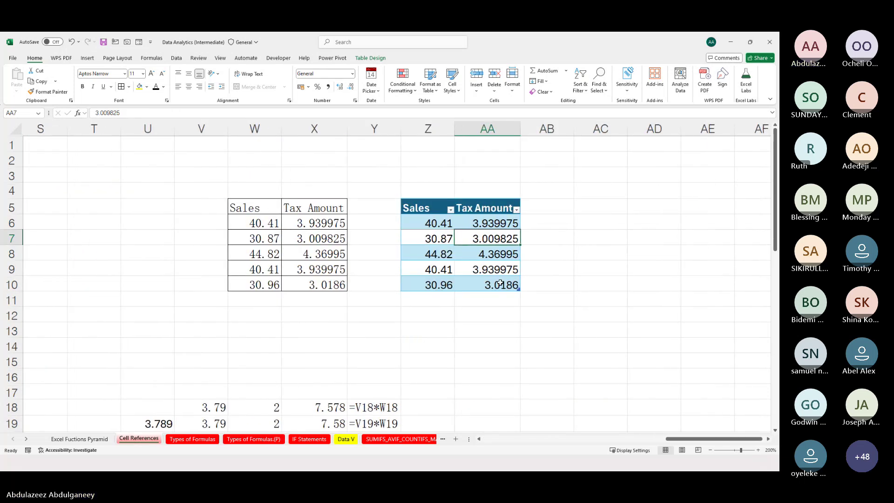
{"action": "left_click", "coordinate": [483, 224]}
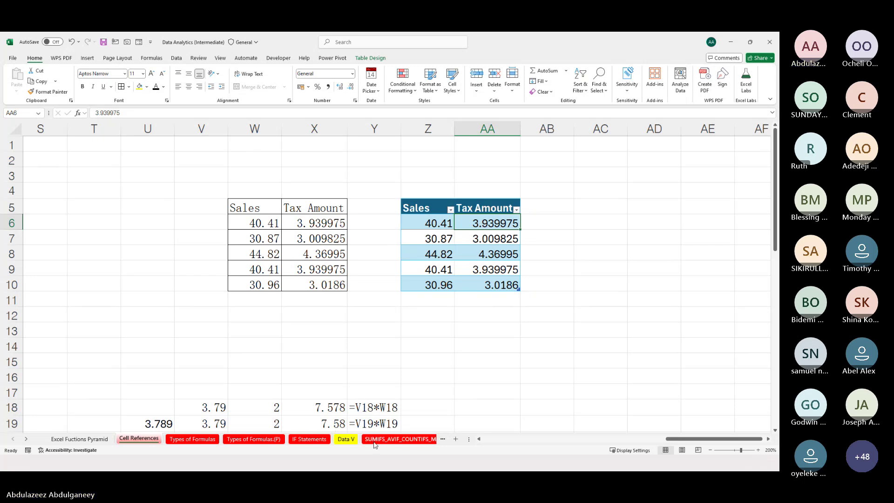
{"action": "left_click", "coordinate": [233, 440]}
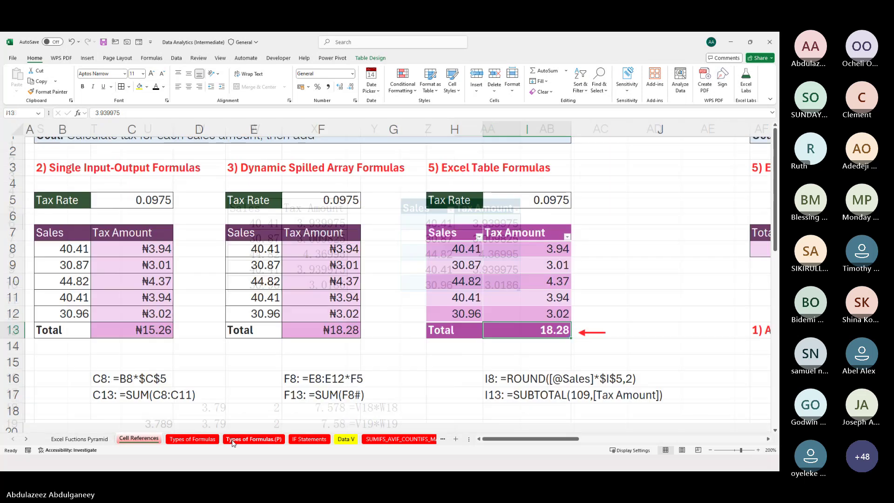
{"action": "left_click", "coordinate": [334, 196]}
{"action": "key", "text": "ctrl+c"}
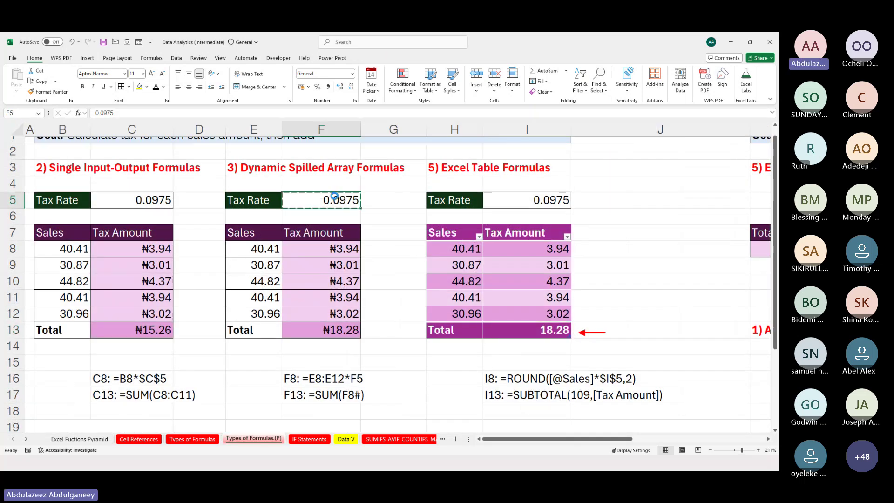
{"action": "left_click", "coordinate": [139, 439]}
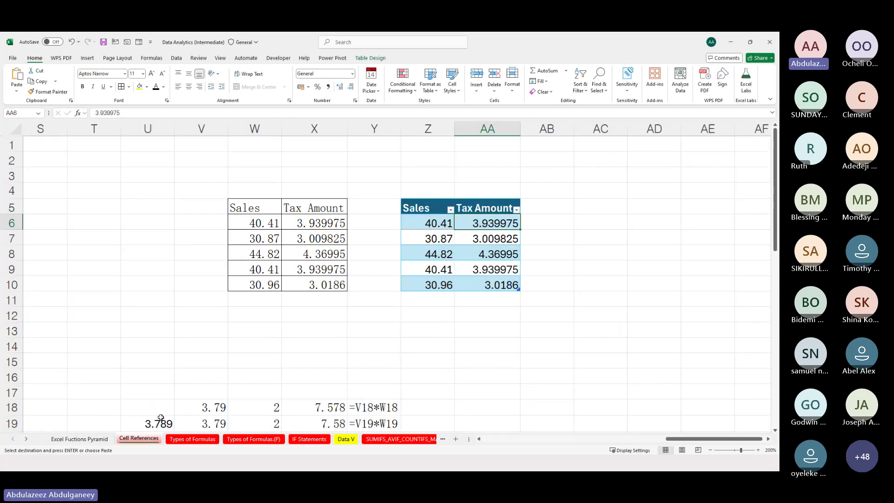
{"action": "left_click", "coordinate": [509, 168]}
{"action": "key", "text": "ctrl+v"}
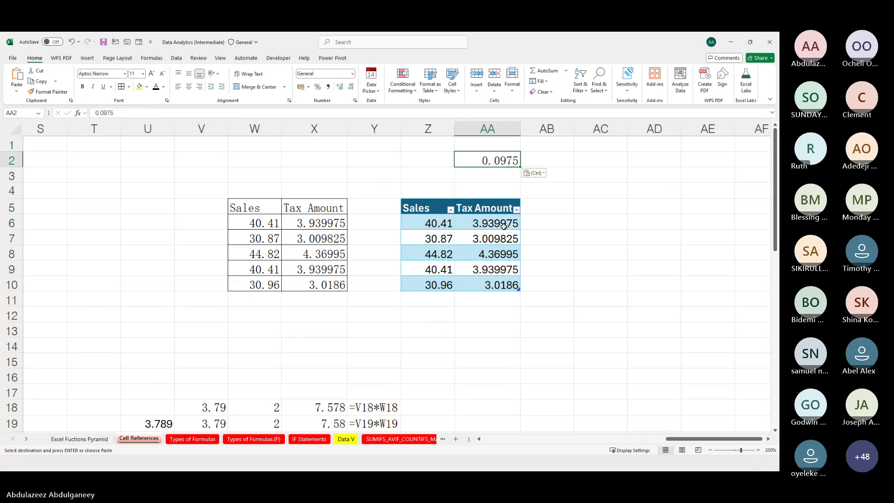
Clear the Tax Amount values in AA6:AA10 of the blue table on the Cell References sheet.
{"action": "left_click", "coordinate": [503, 223]}
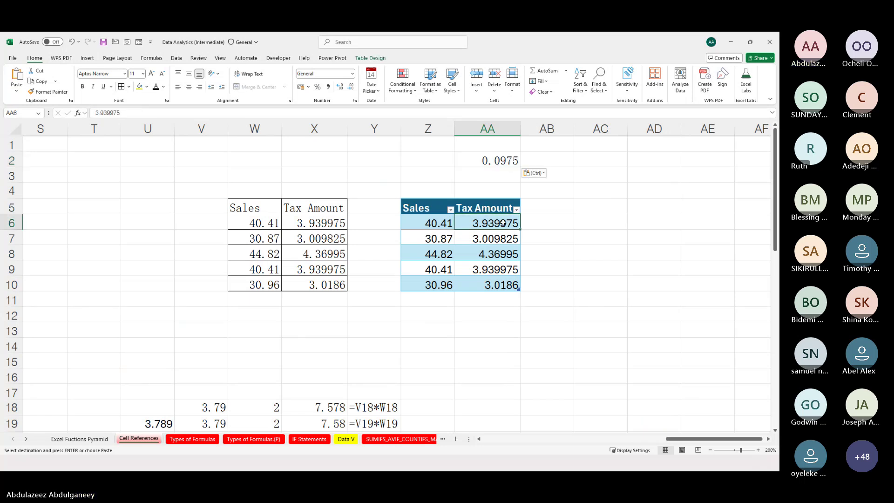
{"action": "key", "text": "shift+Down"}
{"action": "key", "text": "shift+Down"}
{"action": "key", "text": "shift+Down"}
{"action": "key", "text": "shift+Down"}
{"action": "key", "text": "shift+Down"}
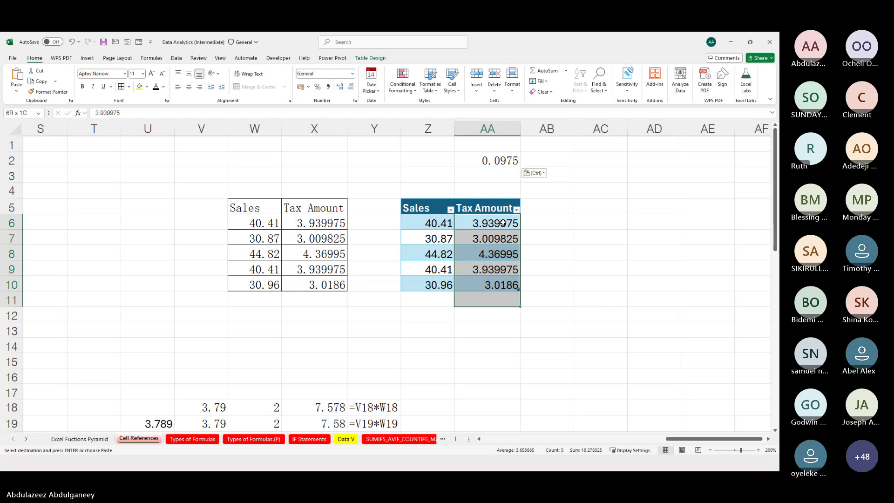
{"action": "key", "text": "shift+Up"}
{"action": "key", "text": "Delete"}
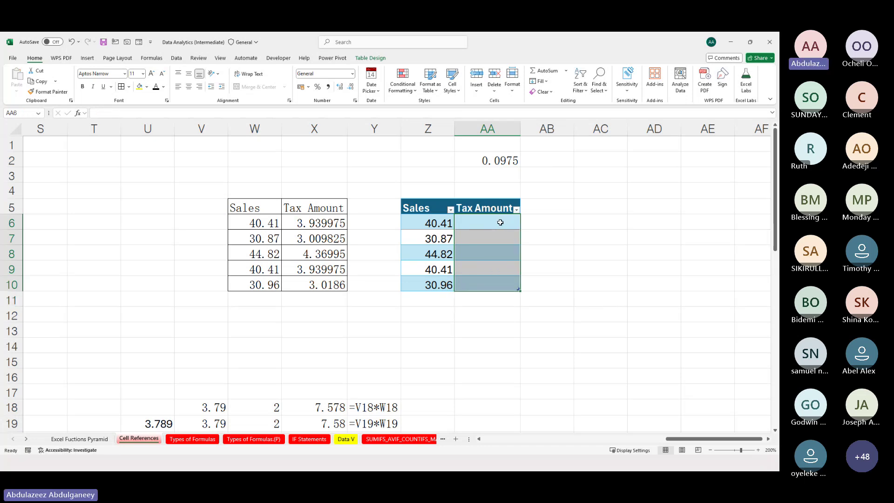
{"action": "left_click", "coordinate": [498, 222]}
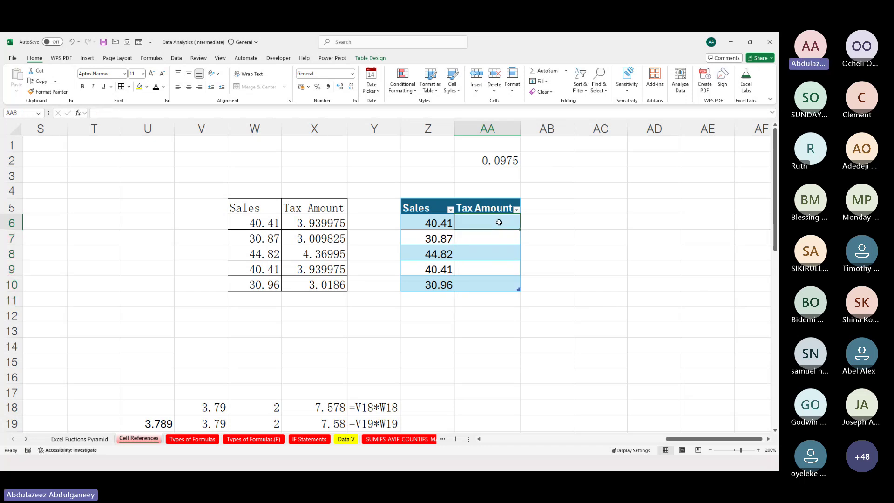
{"action": "double_click", "coordinate": [500, 222]}
{"action": "type", "text": "="}
{"action": "left_click", "coordinate": [423, 224]}
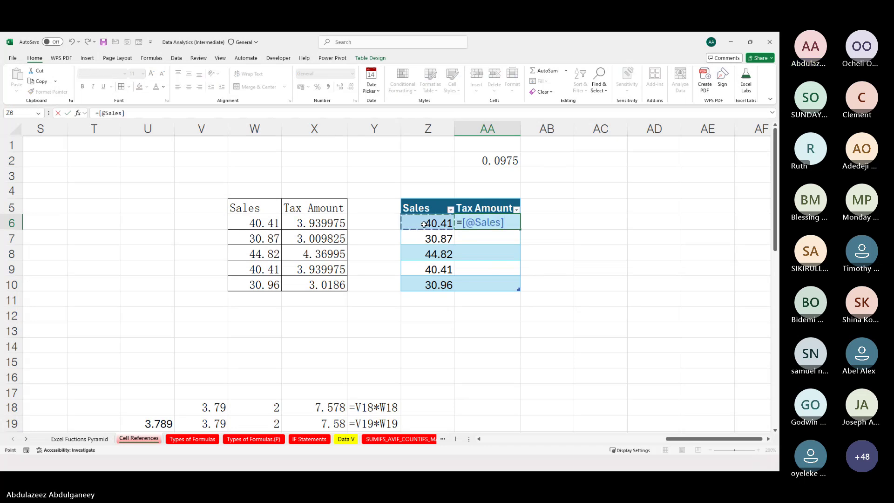
{"action": "type", "text": "*"}
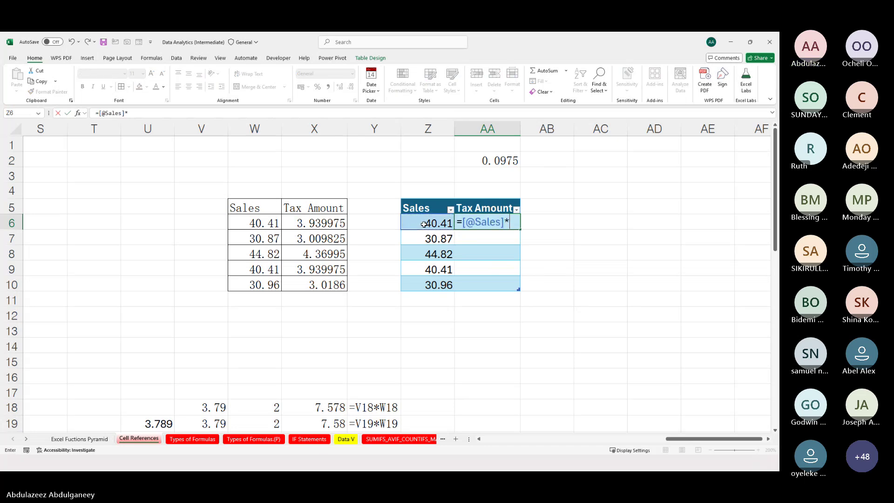
{"action": "left_click", "coordinate": [480, 160]}
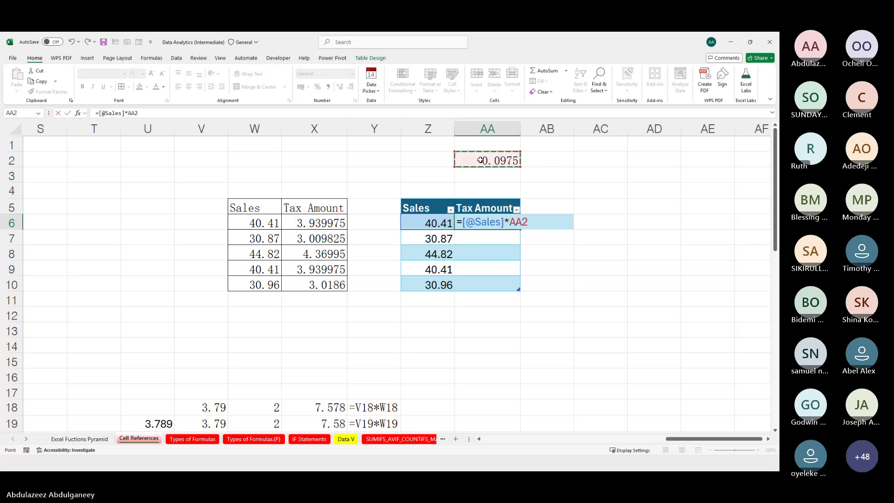
{"action": "key", "text": "F4"}
{"action": "key", "text": "Return"}
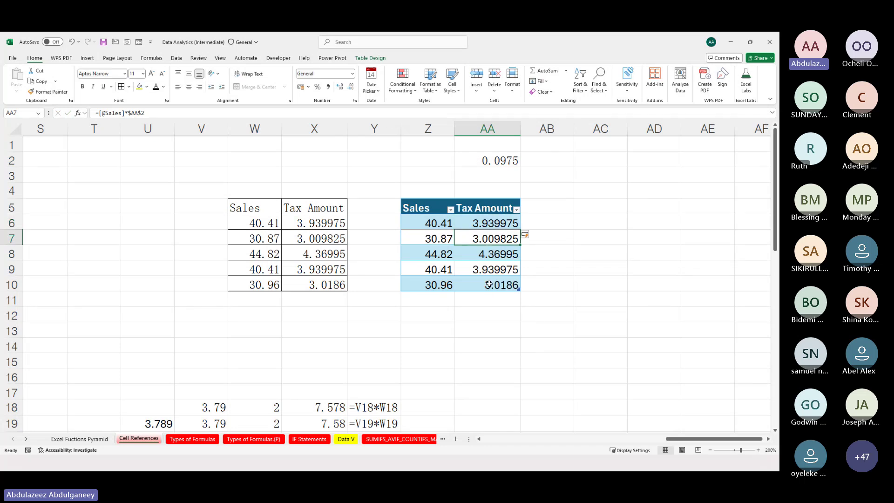
{"action": "left_click", "coordinate": [498, 221]}
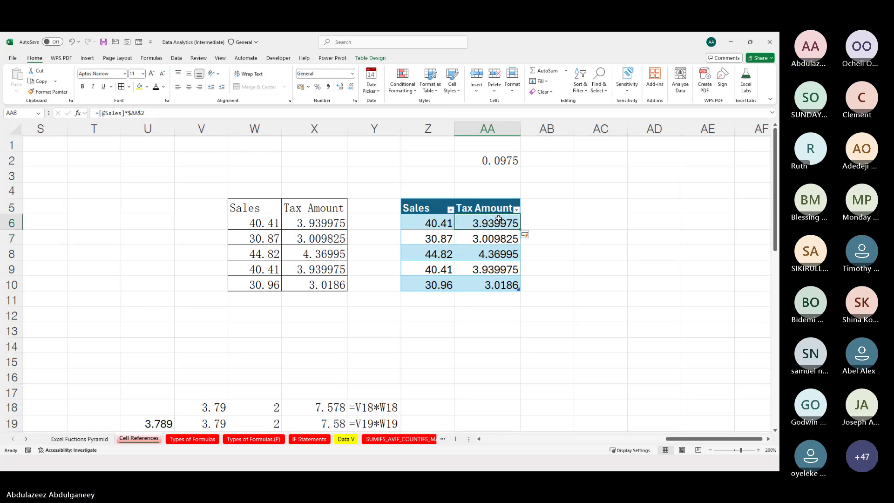
Add a column headed "Tax amount 2" to the blue table in AB5.
{"action": "left_click", "coordinate": [526, 207]}
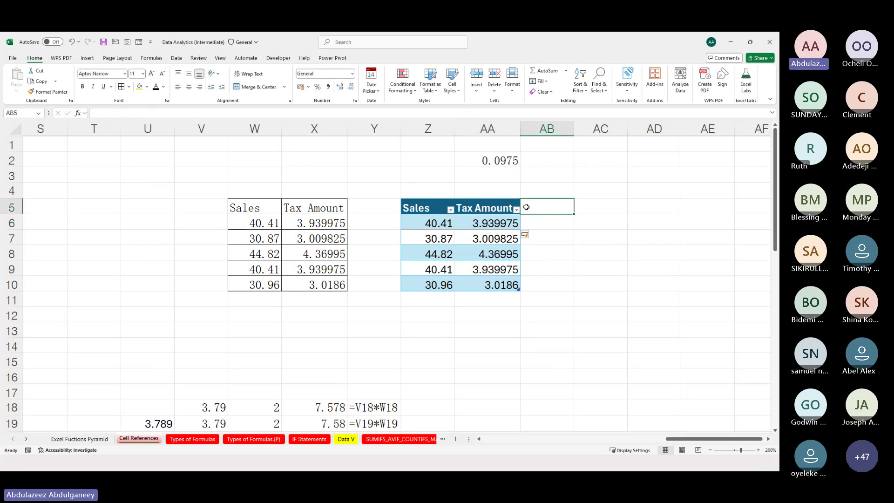
{"action": "type", "text": "Tax"}
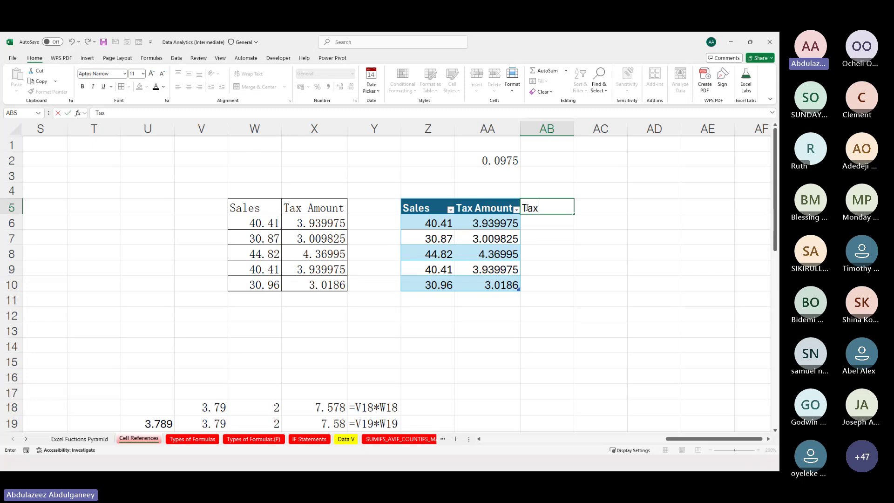
{"action": "type", "text": " amount2"}
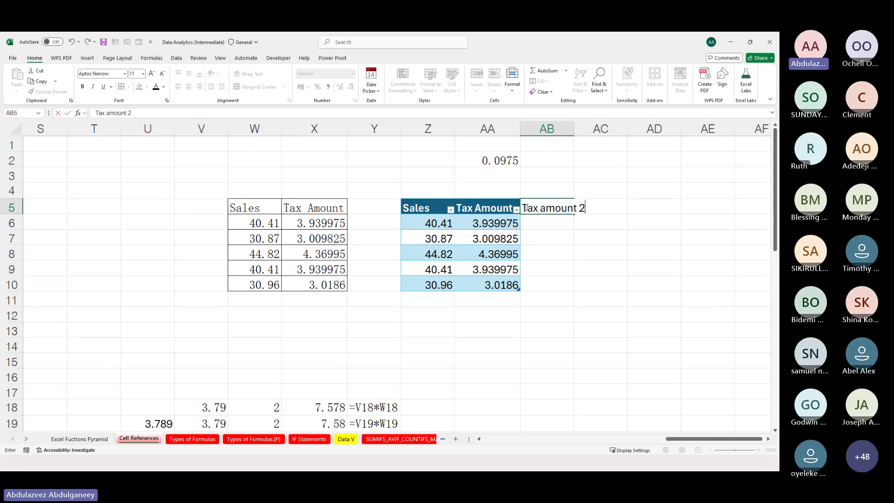
{"action": "key", "text": "Return"}
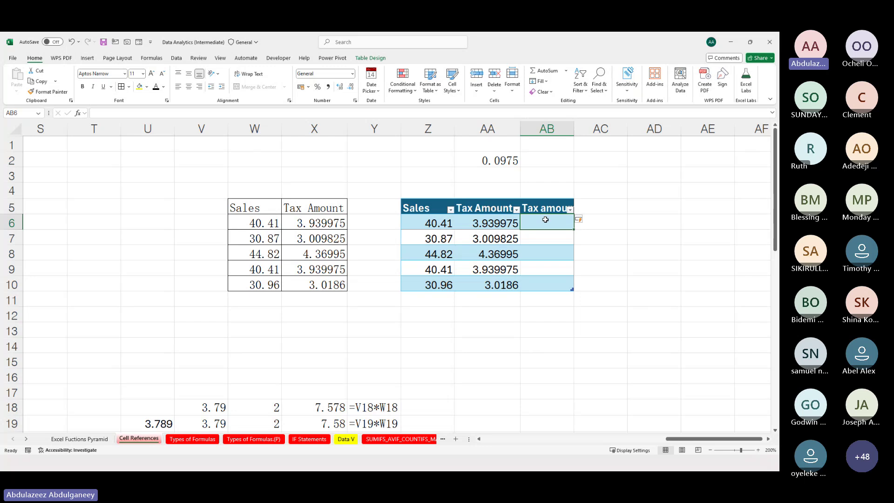
{"action": "type", "text": "="}
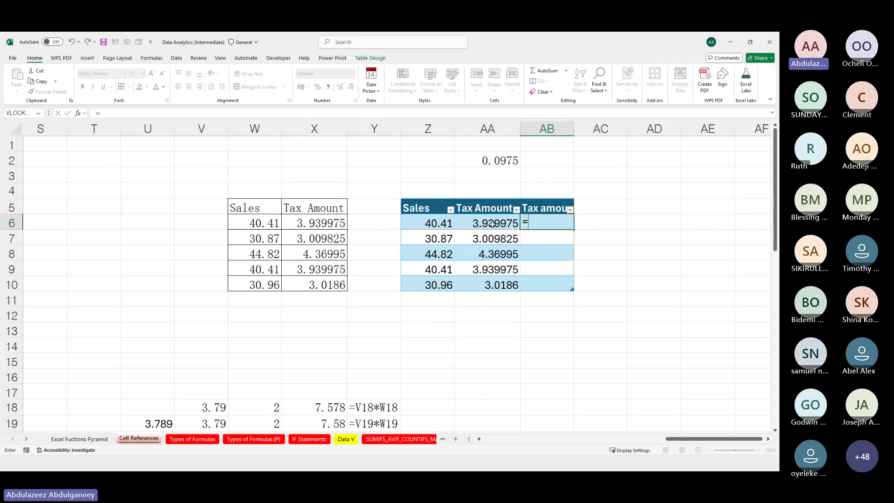
{"action": "left_click", "coordinate": [431, 223]}
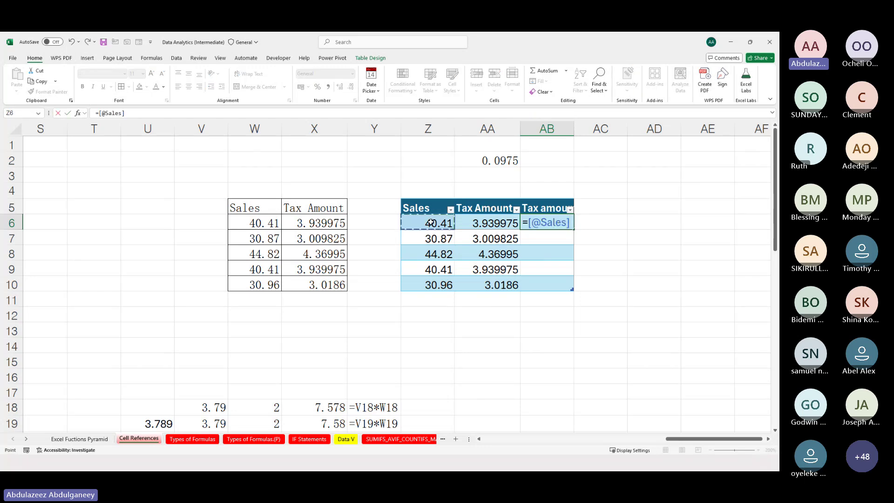
{"action": "type", "text": "*"}
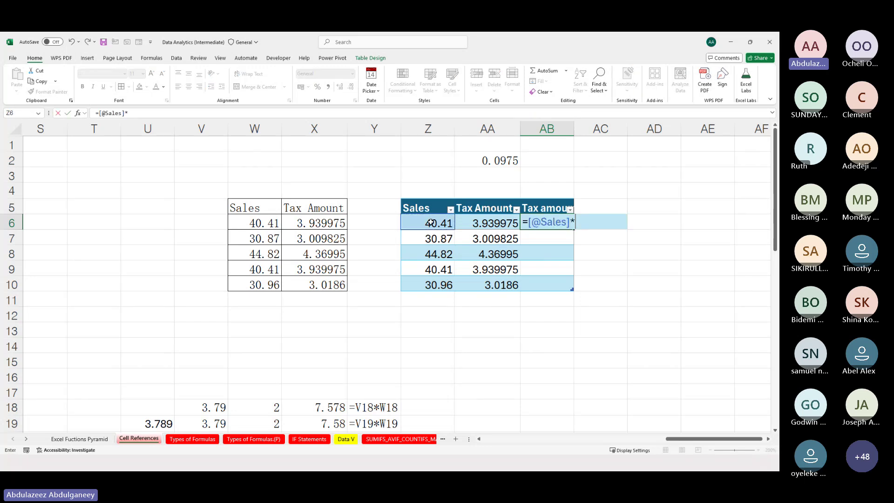
{"action": "left_click", "coordinate": [508, 160]}
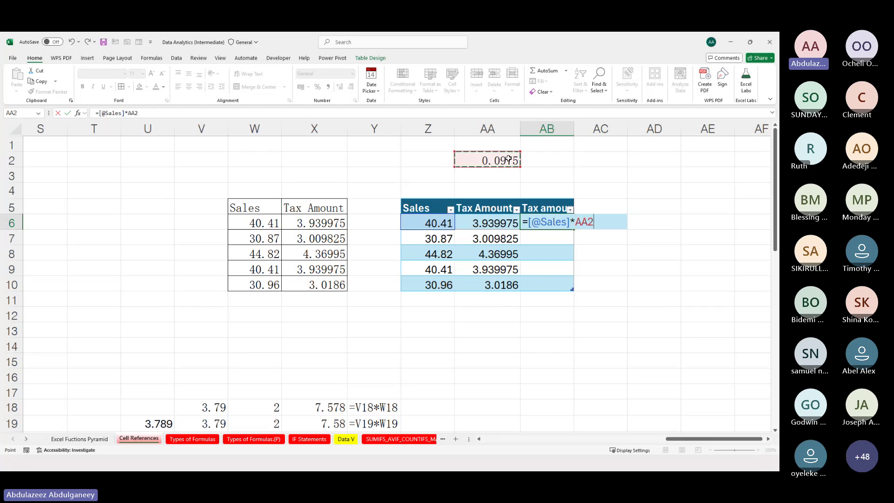
{"action": "key", "text": "F4"}
{"action": "key", "text": "Return"}
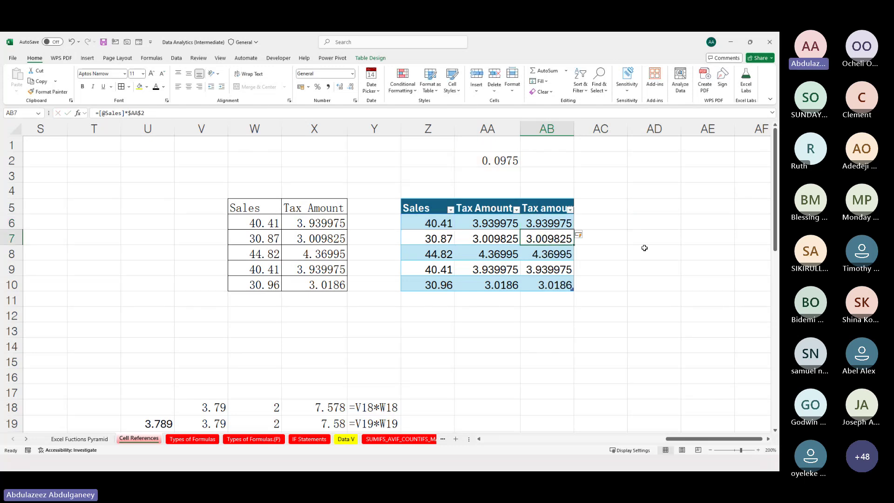
Label the blue table's Tax Amount column with "fm" in AA4, above its header.
{"action": "left_click", "coordinate": [534, 221]}
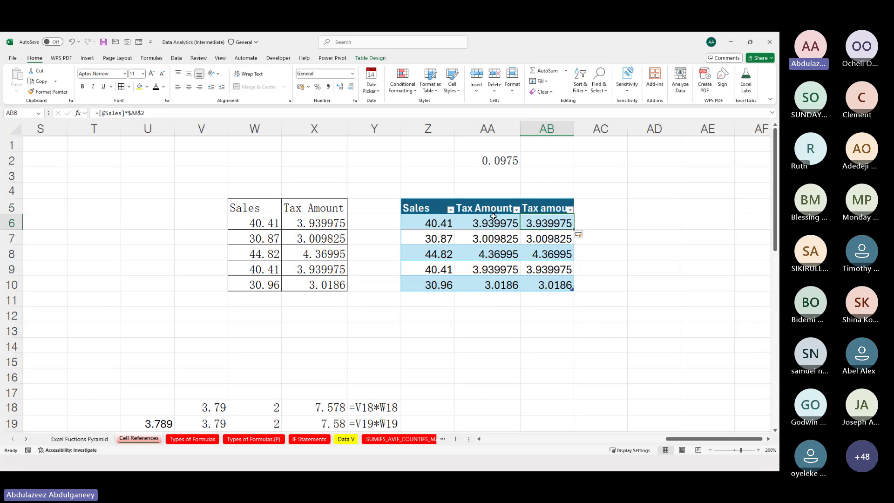
{"action": "left_click", "coordinate": [480, 188]}
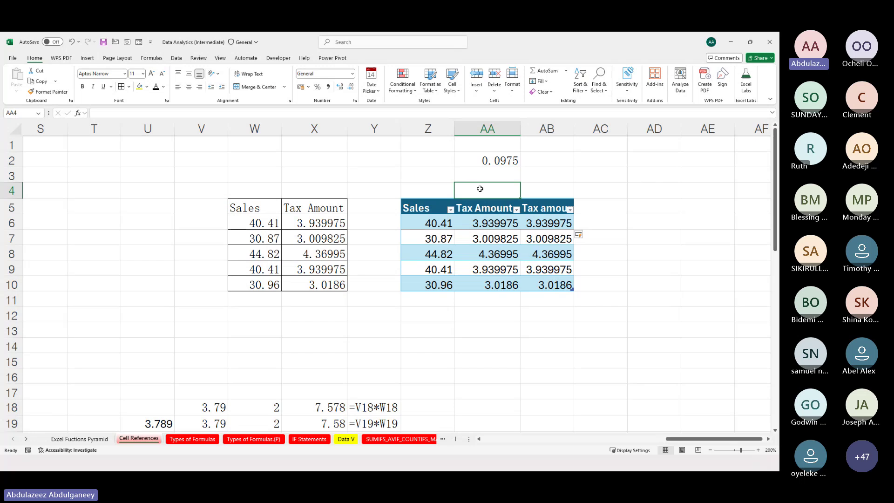
{"action": "type", "text": "fm"}
{"action": "key", "text": "Return"}
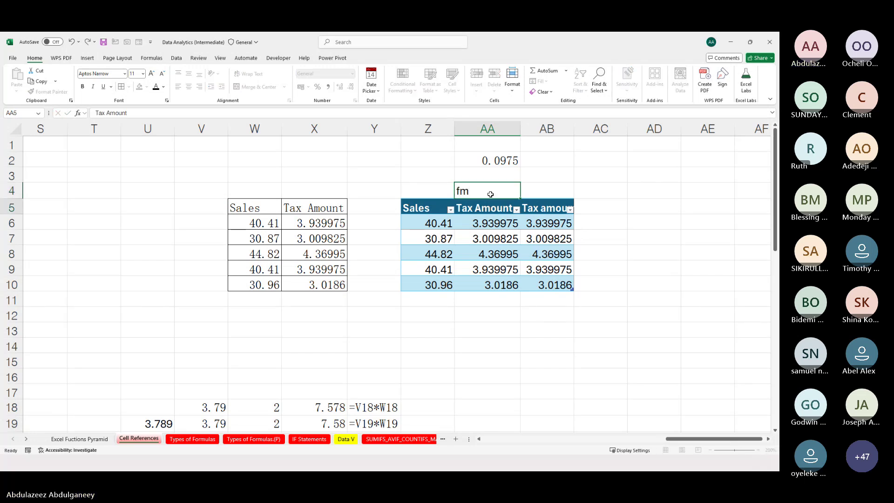
Format the Tax Amount values in AA6:AA10 to display two decimal places.
{"action": "left_click_drag", "start_coordinate": [493, 222], "coordinate": [499, 285]}
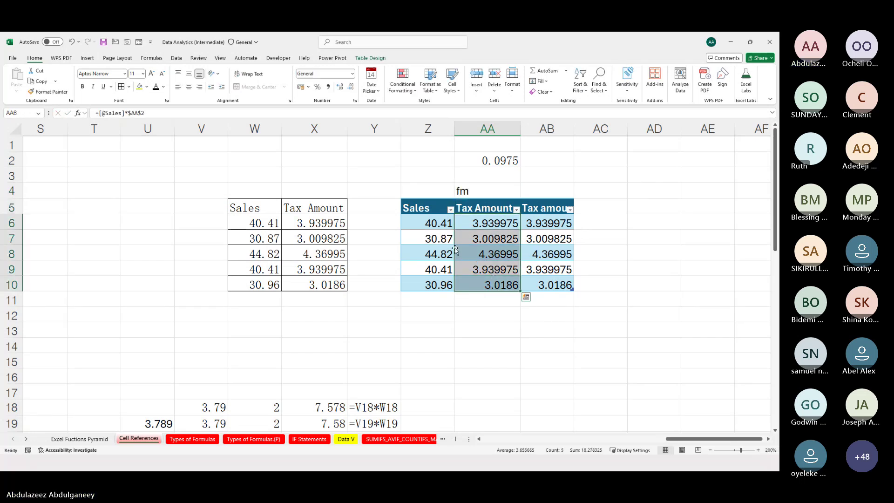
{"action": "left_click", "coordinate": [351, 88]}
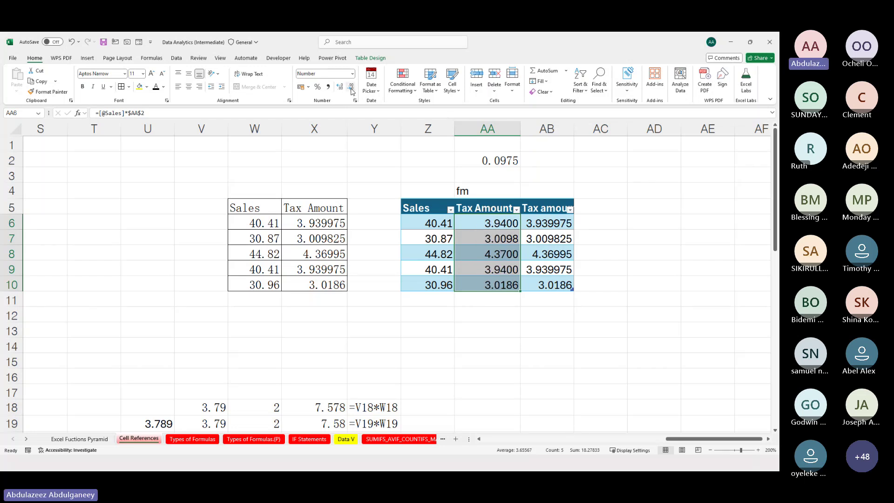
{"action": "left_click", "coordinate": [352, 88]}
{"action": "left_click", "coordinate": [351, 88]}
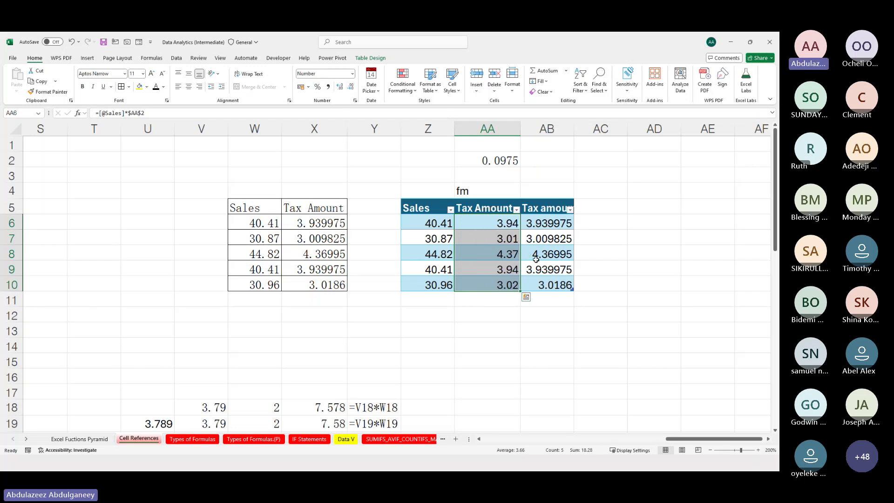
{"action": "left_click", "coordinate": [552, 221]}
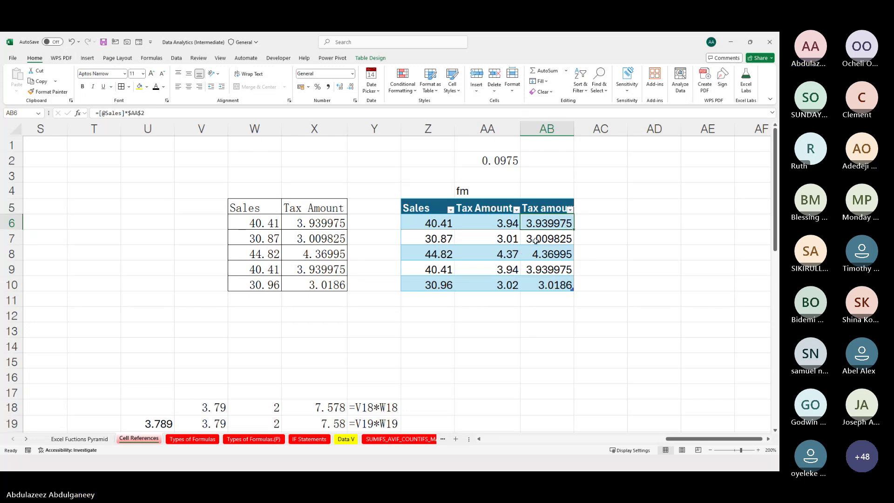
{"action": "key", "text": "F2"}
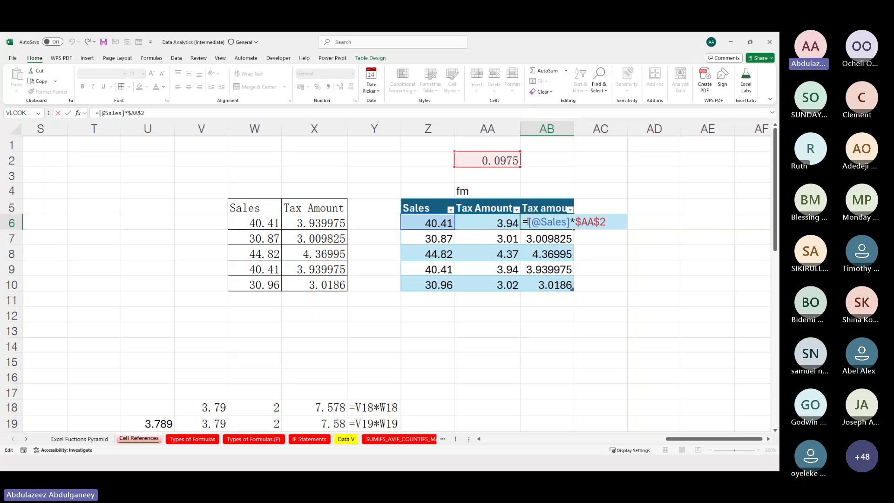
{"action": "type", "text": "rou"}
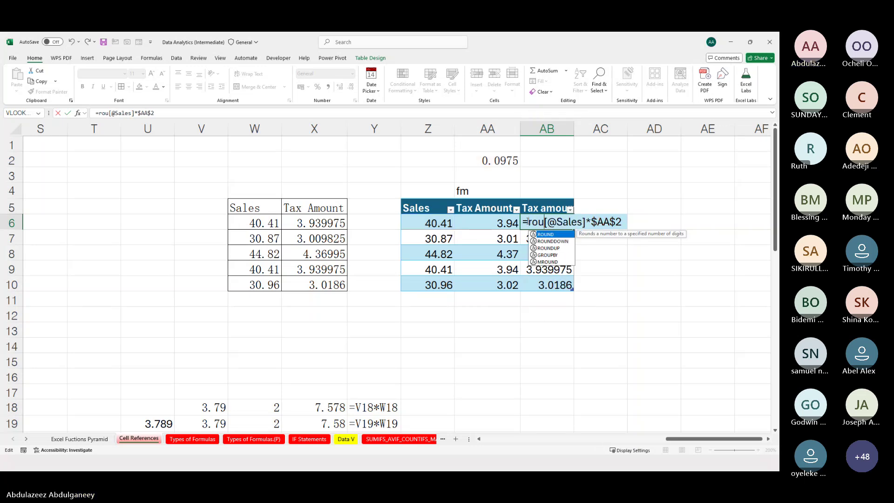
{"action": "key", "text": "Tab"}
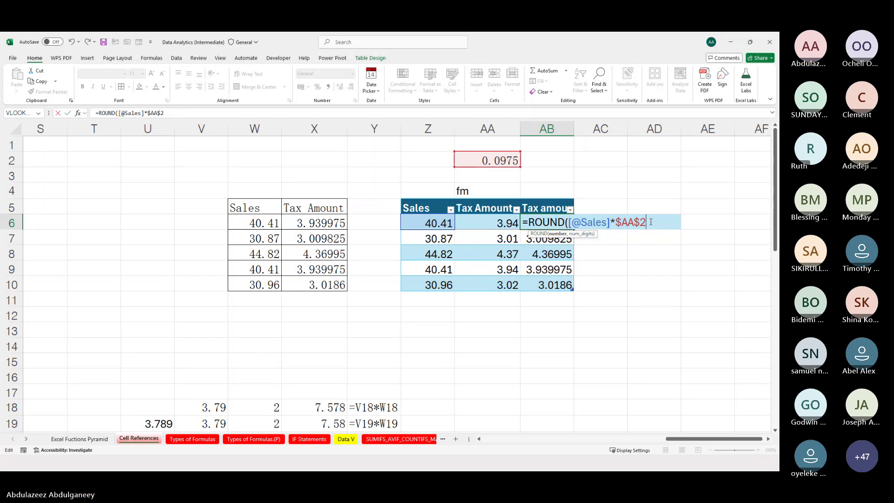
{"action": "type", "text": ",2"}
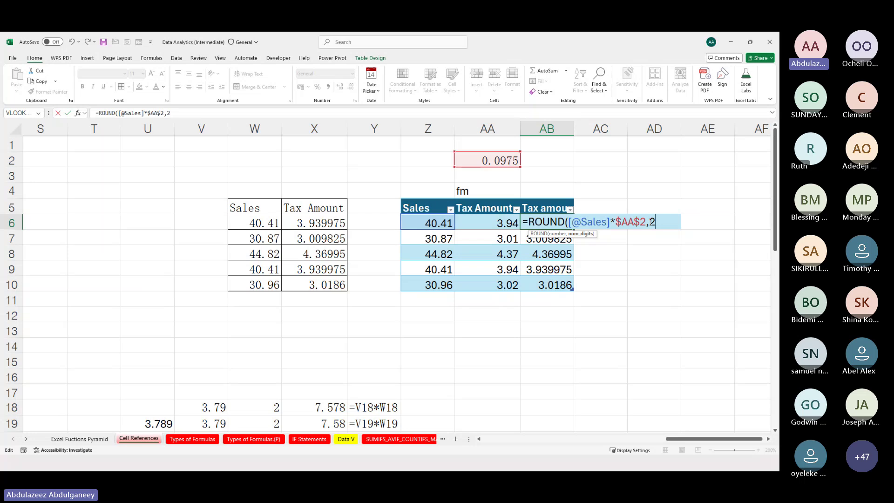
{"action": "key", "text": "Return"}
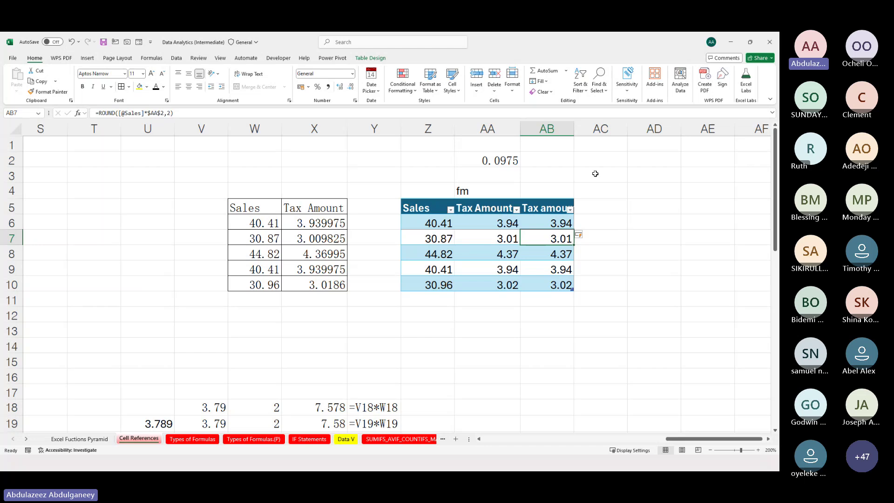
Enter the multiplier 2 in cell AC2 above the blue table.
{"action": "left_click", "coordinate": [595, 158]}
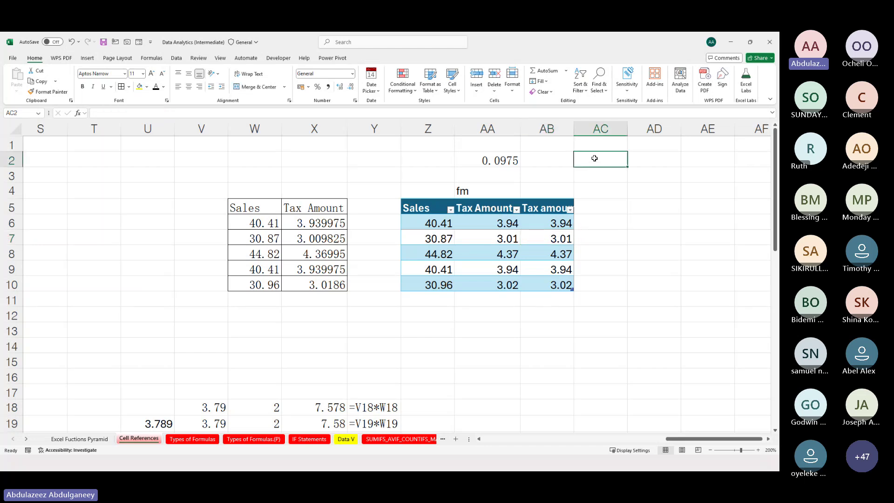
{"action": "type", "text": "2"}
{"action": "key", "text": "Return"}
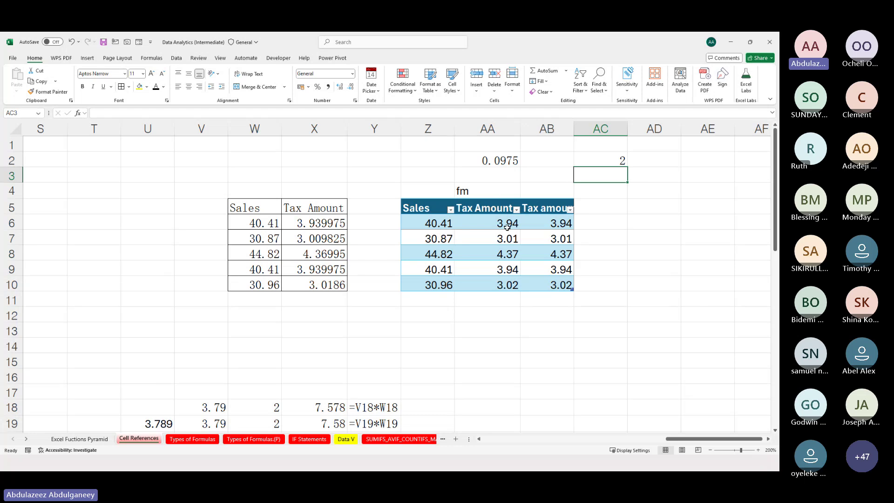
Add two columns to the blue table, headed "check 1" in AC5 and "check 2" in AD5.
{"action": "left_click", "coordinate": [598, 203]}
{"action": "type", "text": "ched"}
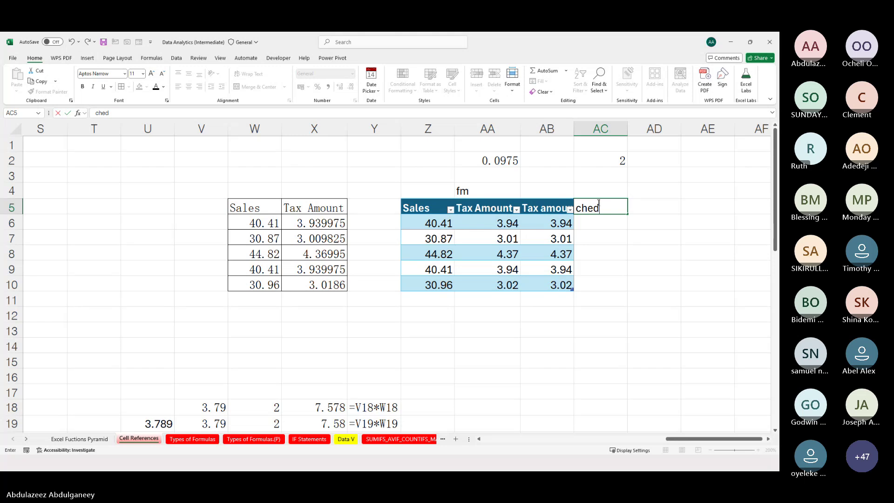
{"action": "key", "text": "BackSpace"}
{"action": "type", "text": "ck 1"}
{"action": "key", "text": "Tab"}
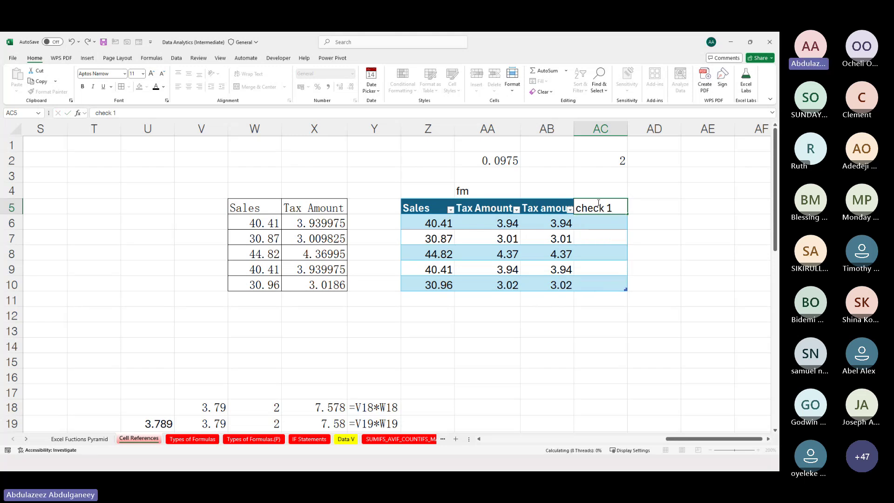
{"action": "type", "text": "check 2"}
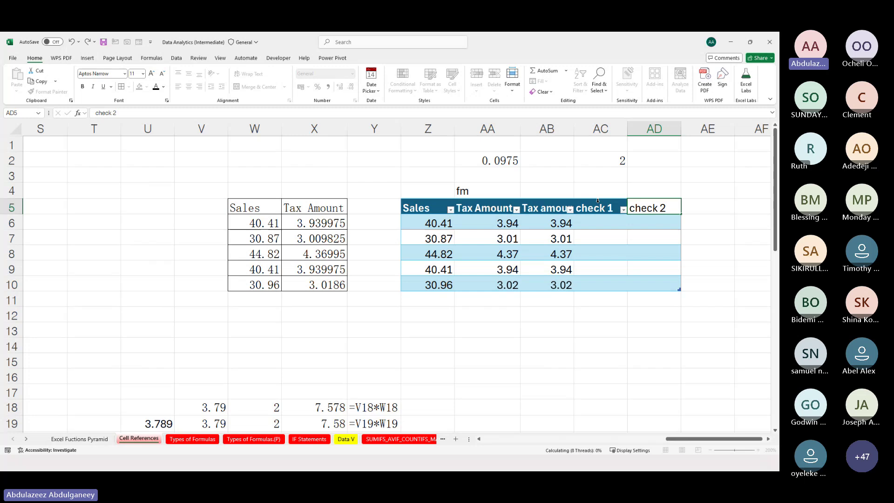
{"action": "key", "text": "Return"}
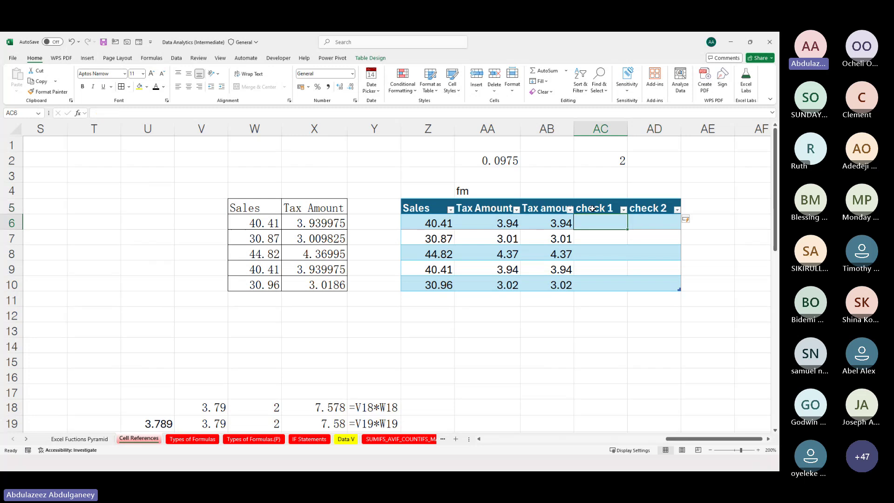
Fill the check 1 column with the formula =[@[Tax Amount]]*$AC$2 entered in AC6.
{"action": "type", "text": "="}
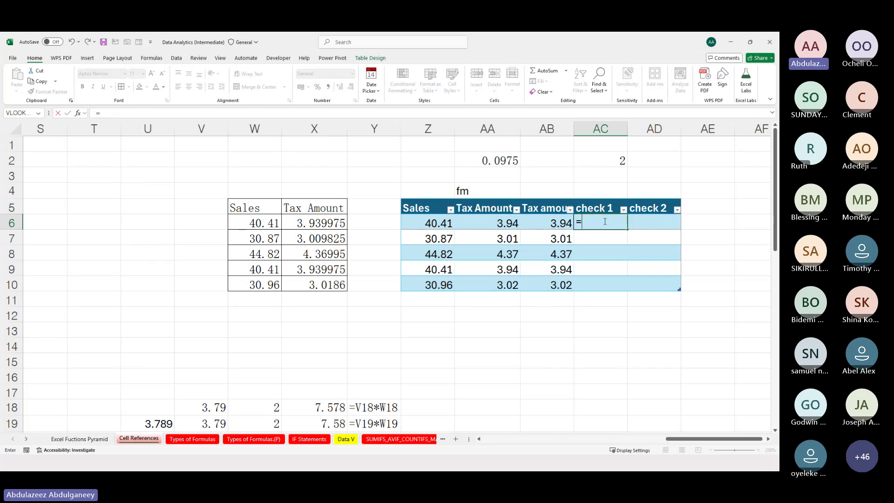
{"action": "left_click", "coordinate": [490, 223]}
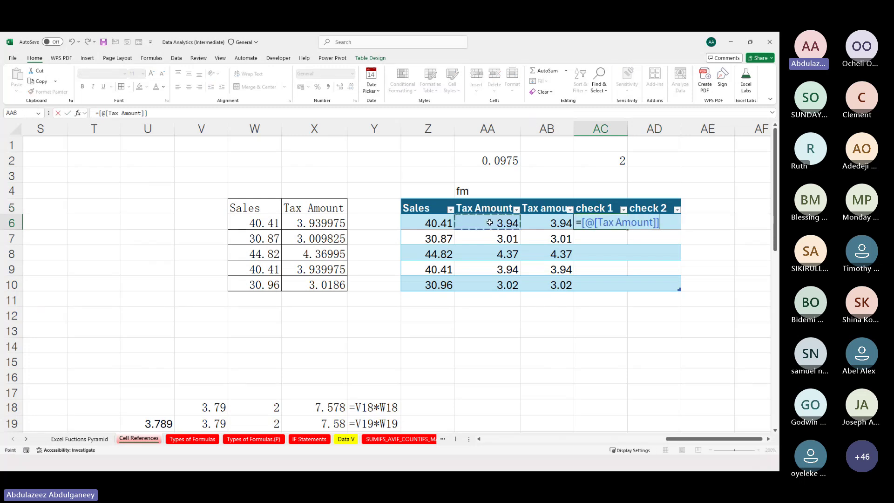
{"action": "type", "text": "*"}
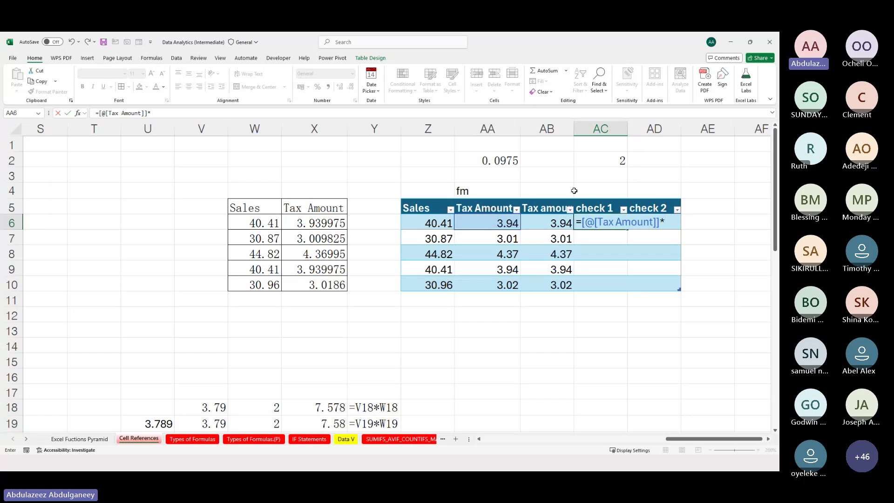
{"action": "left_click", "coordinate": [618, 156]}
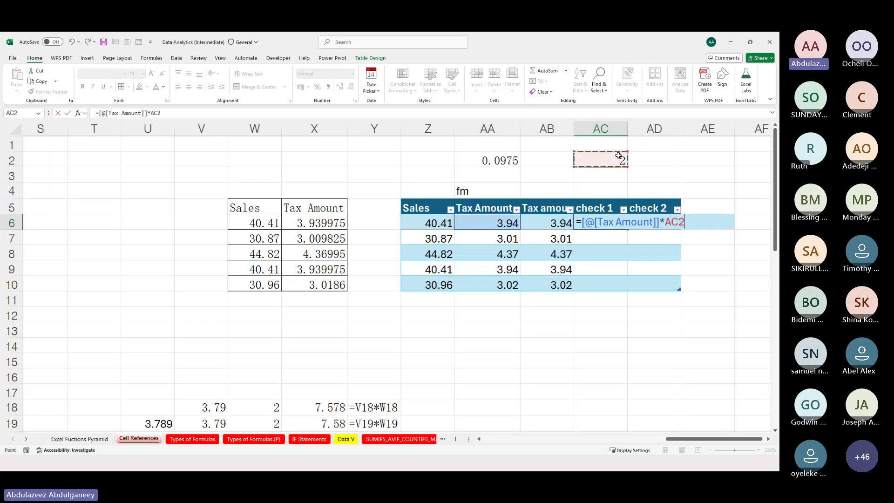
{"action": "key", "text": "F4"}
{"action": "key", "text": "Return"}
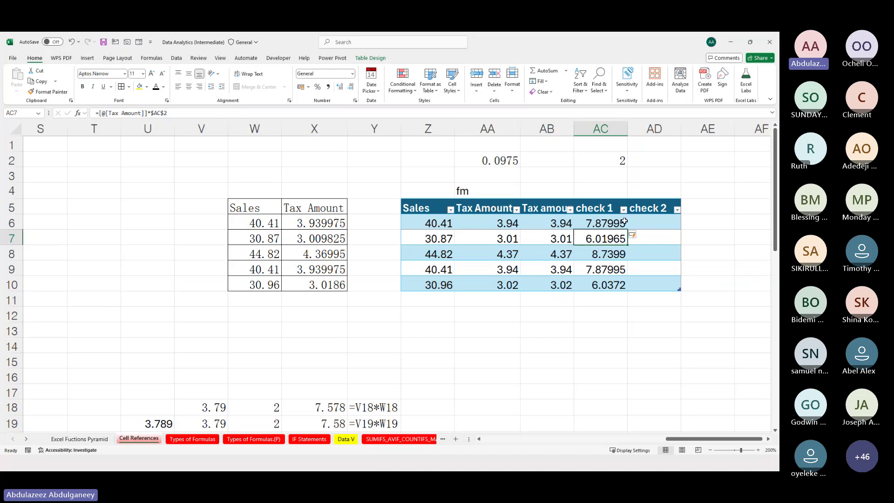
Fill the check 2 column with the formula =[@[Tax amount 2]]*$AC$2 entered in AD6.
{"action": "left_click", "coordinate": [648, 220]}
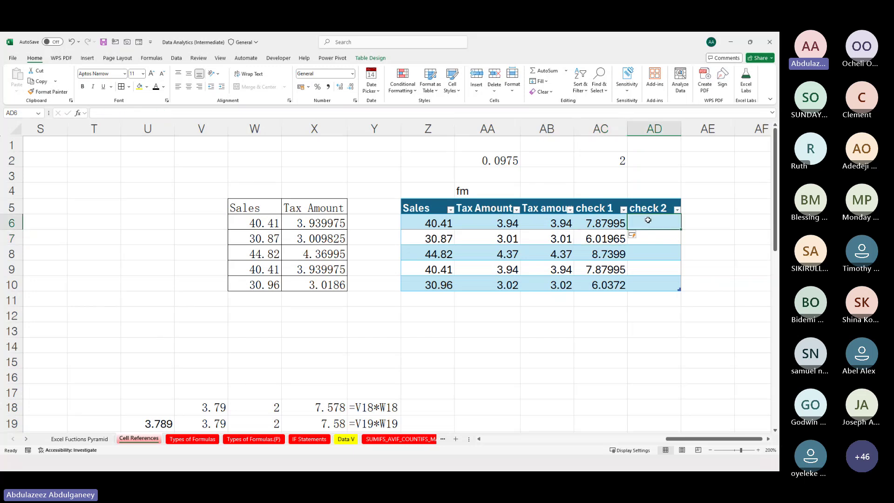
{"action": "type", "text": "="}
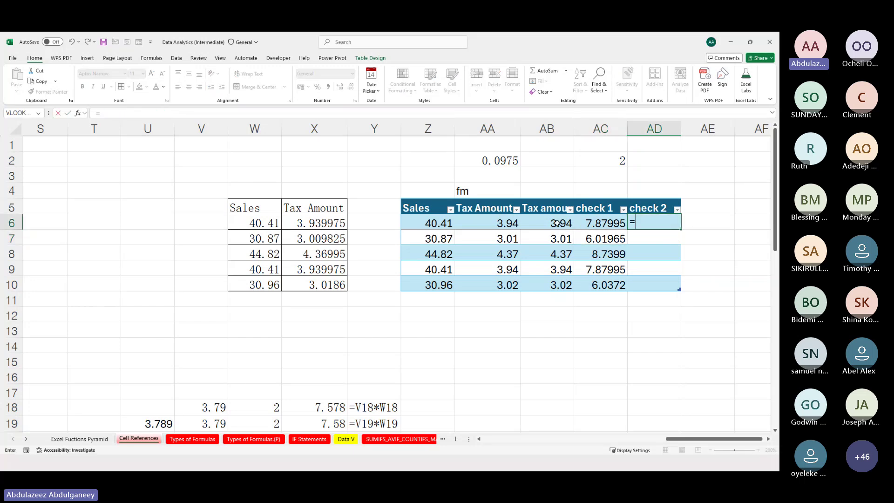
{"action": "left_click", "coordinate": [557, 223]}
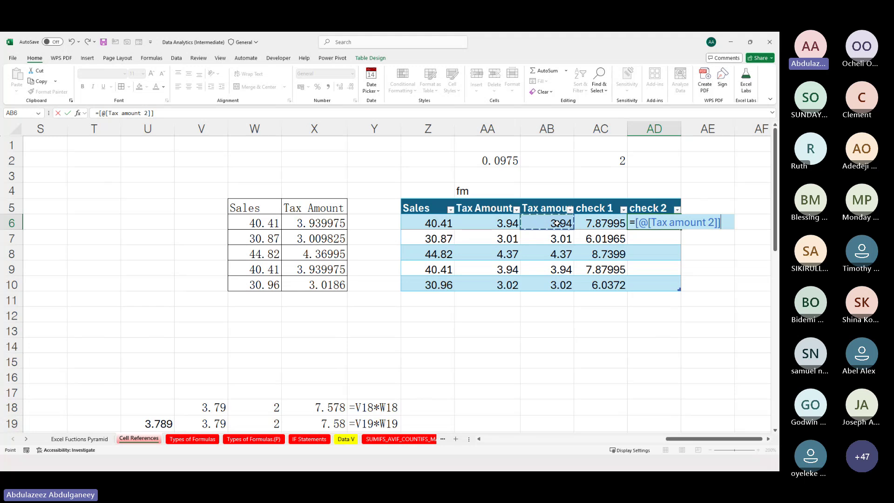
{"action": "type", "text": "*"}
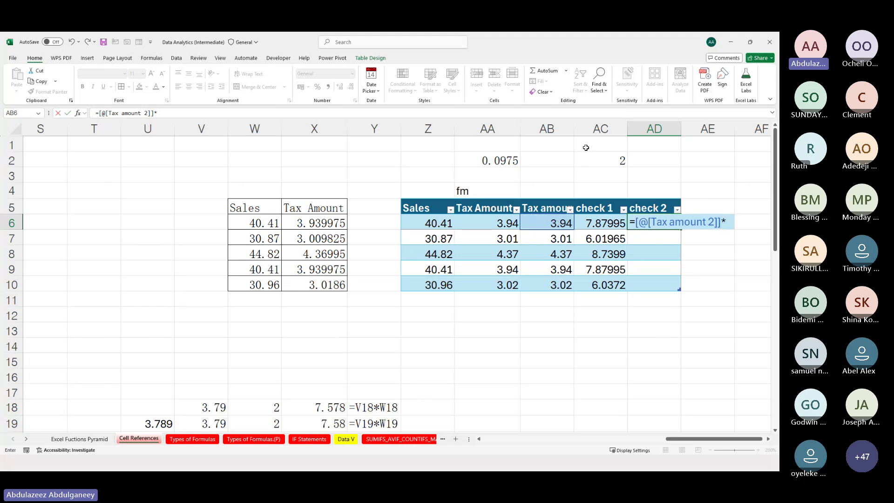
{"action": "left_click", "coordinate": [608, 159]}
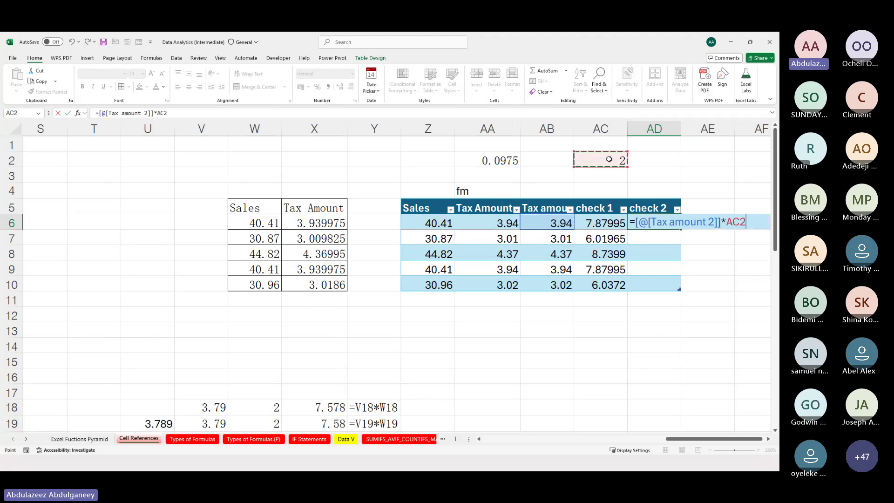
{"action": "key", "text": "F4"}
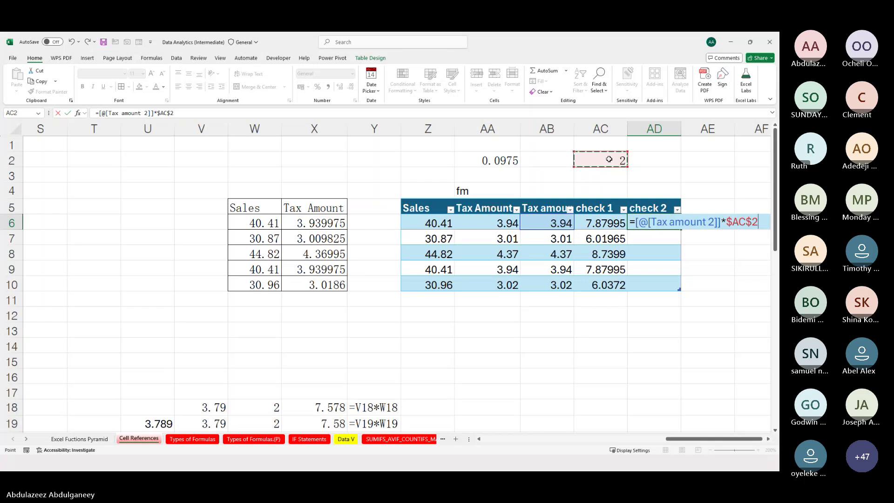
{"action": "key", "text": "Return"}
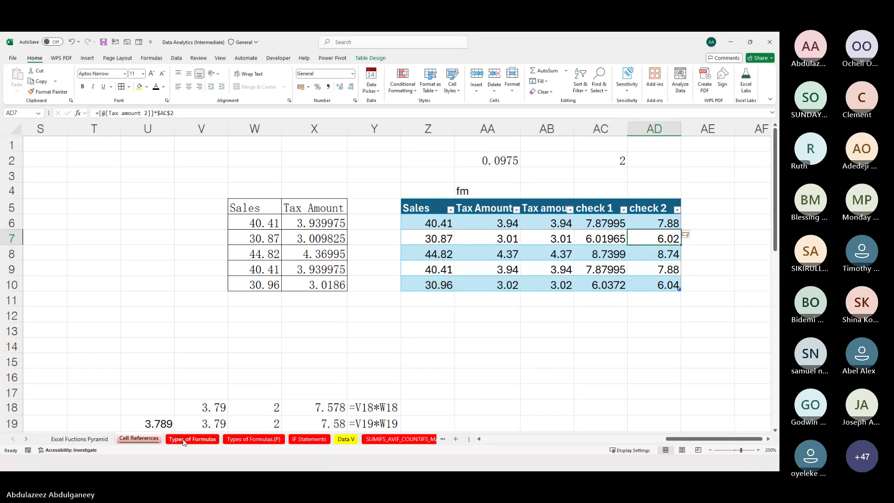
Extend the blue table on the Cell References sheet with two new Sales values, 100 in Z11 and 679 in Z12.
{"action": "left_click", "coordinate": [255, 439]}
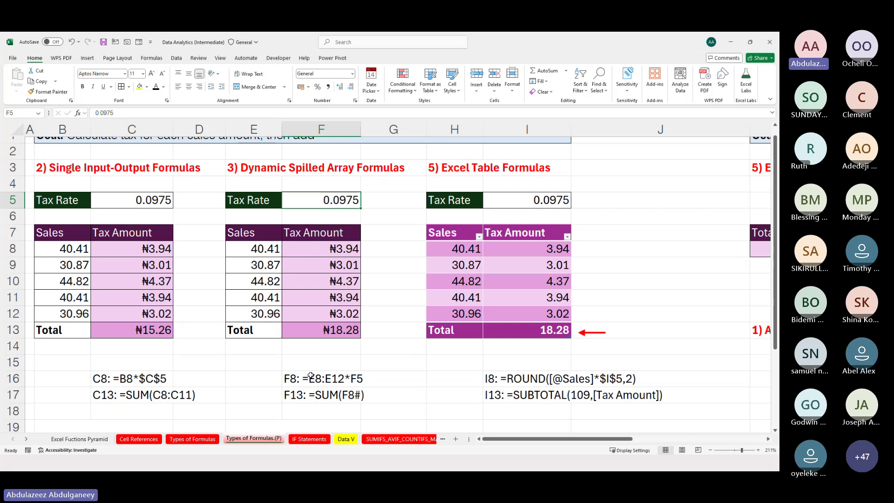
{"action": "left_click", "coordinate": [143, 438]}
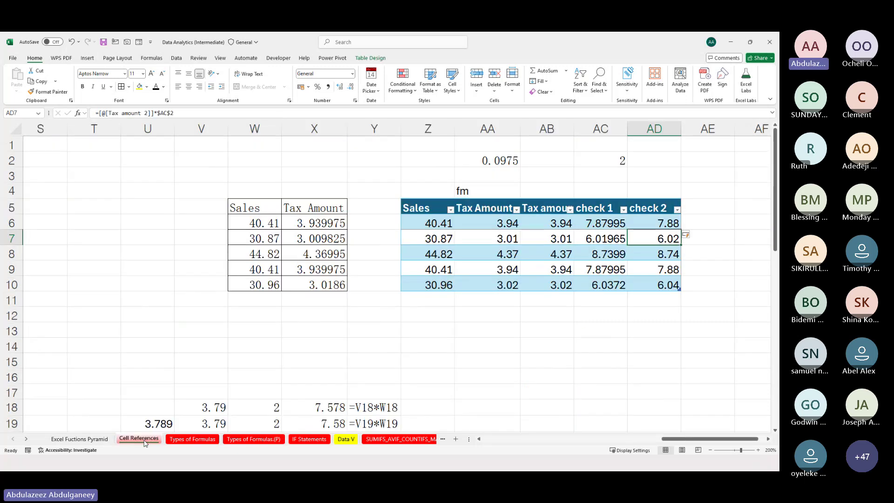
{"action": "left_click", "coordinate": [425, 297]}
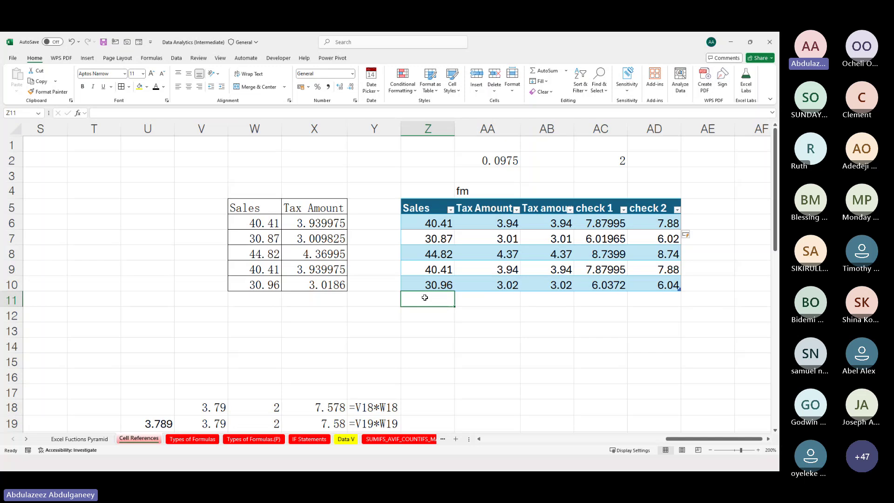
{"action": "type", "text": "100"}
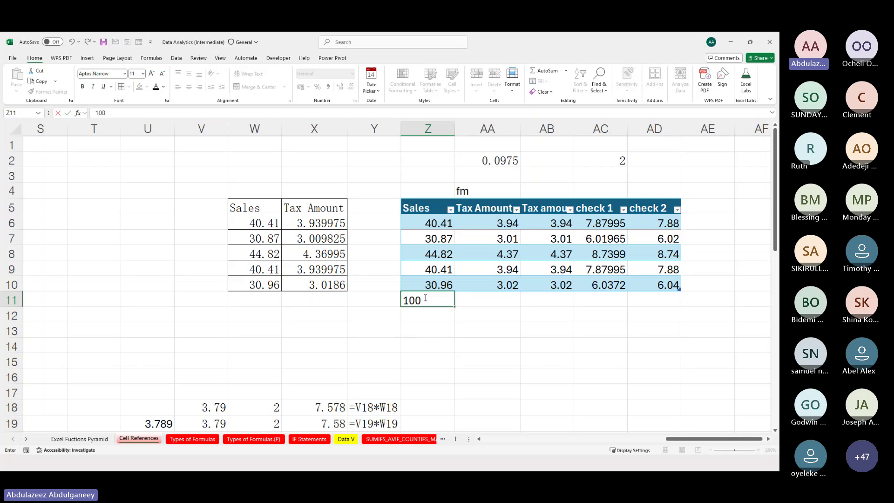
{"action": "key", "text": "Return"}
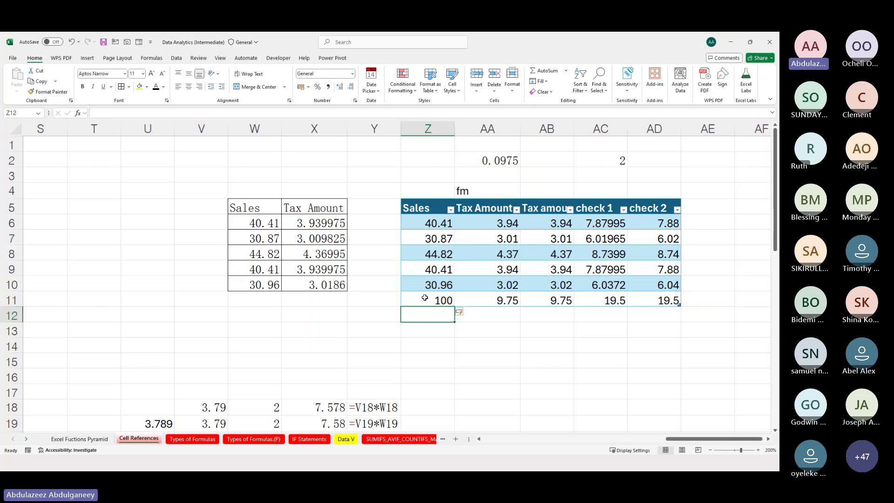
{"action": "type", "text": "679"}
{"action": "key", "text": "Return"}
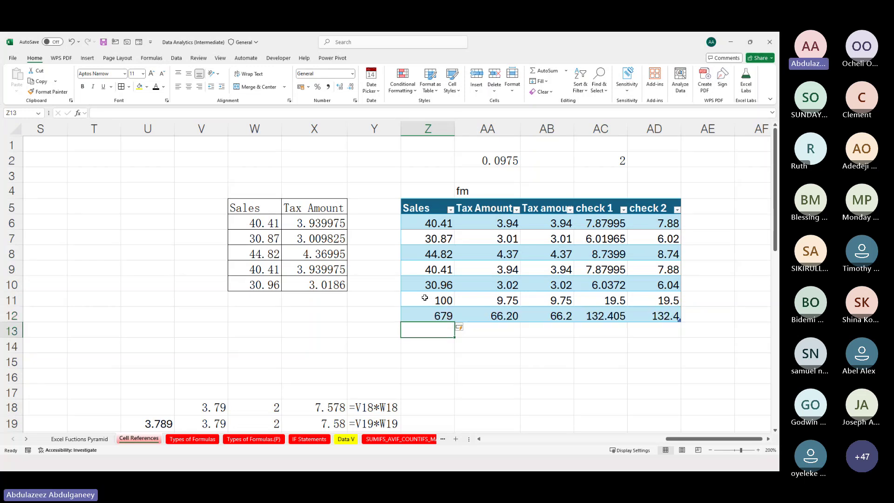
Add another column to the blue table by entering a participant's first name as the header in AE5.
{"action": "left_click", "coordinate": [698, 210]}
{"action": "type", "text": "Ruth"}
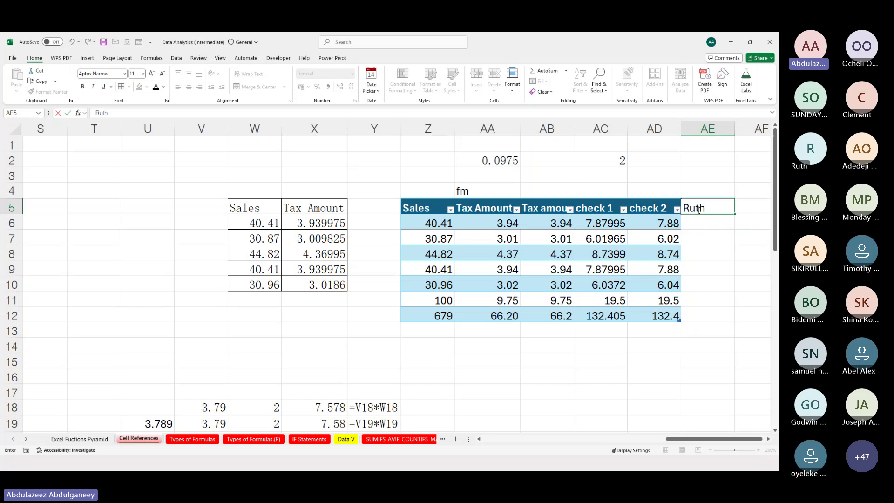
{"action": "key", "text": "Return"}
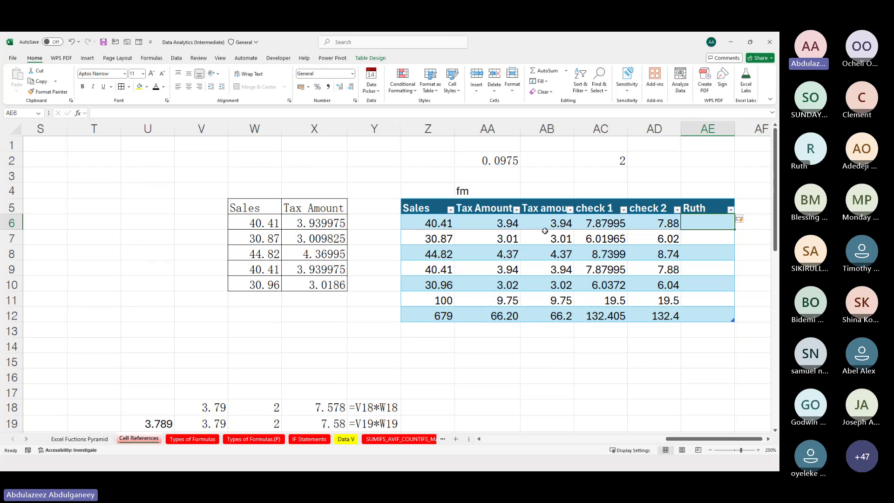
On the Types of Formulas.(P) sheet, total the table's tax in K8 with =SUM(Tax_Table[Tax Amount]).
{"action": "left_click", "coordinate": [267, 440]}
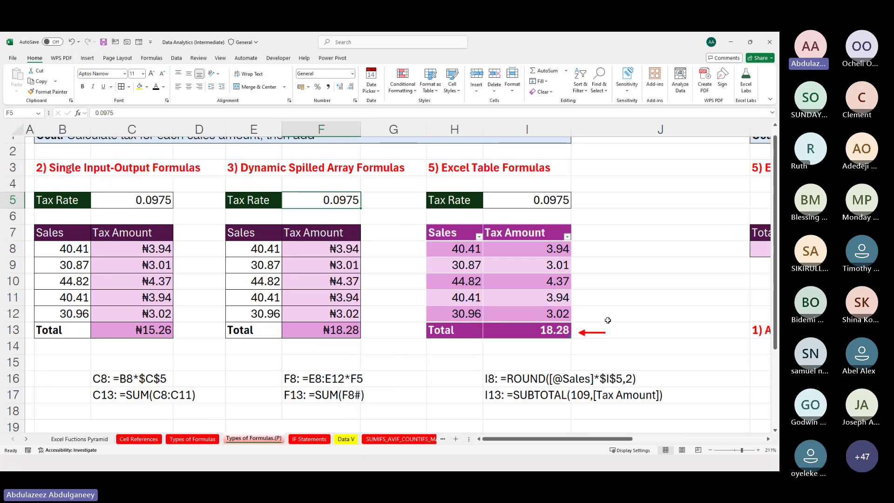
{"action": "scroll", "coordinate": [605, 316], "scroll_direction": "right", "scroll_amount": 3}
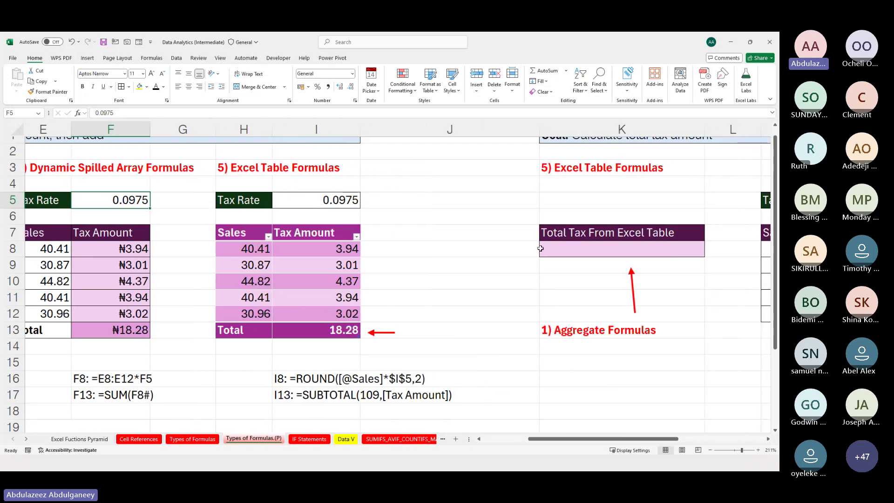
{"action": "left_click", "coordinate": [588, 250]}
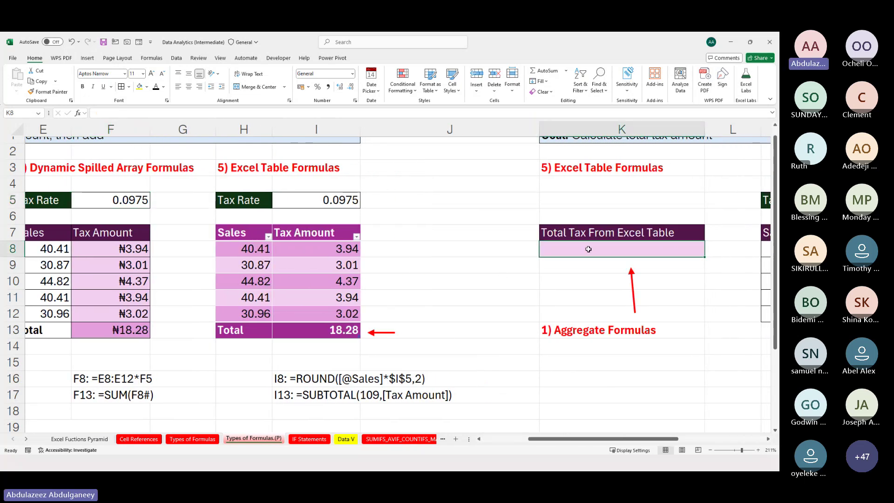
{"action": "type", "text": "="}
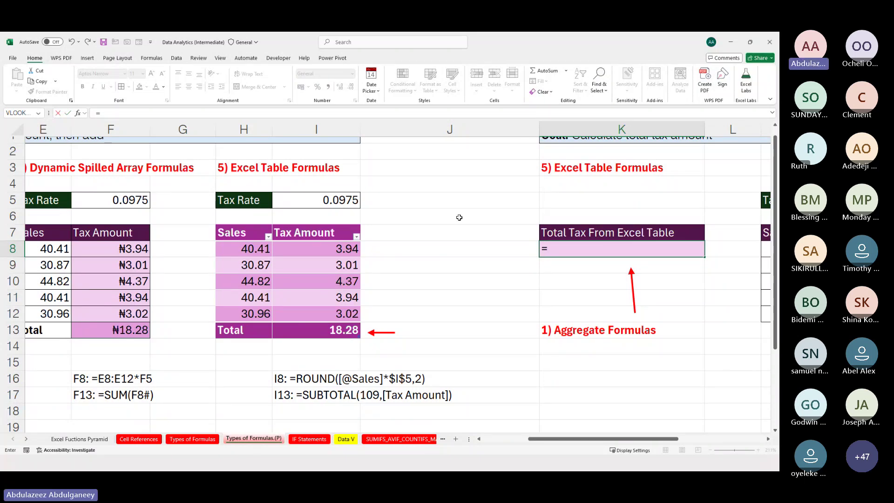
{"action": "type", "text": "sum"}
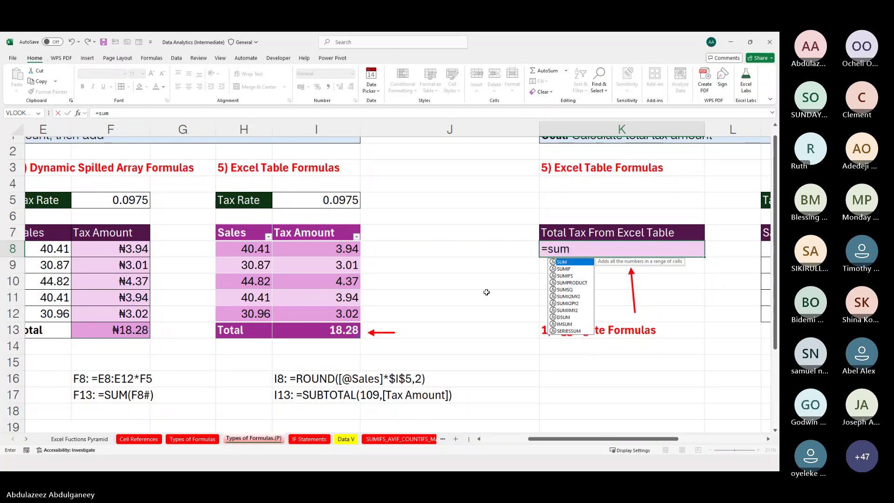
{"action": "key", "text": "Tab"}
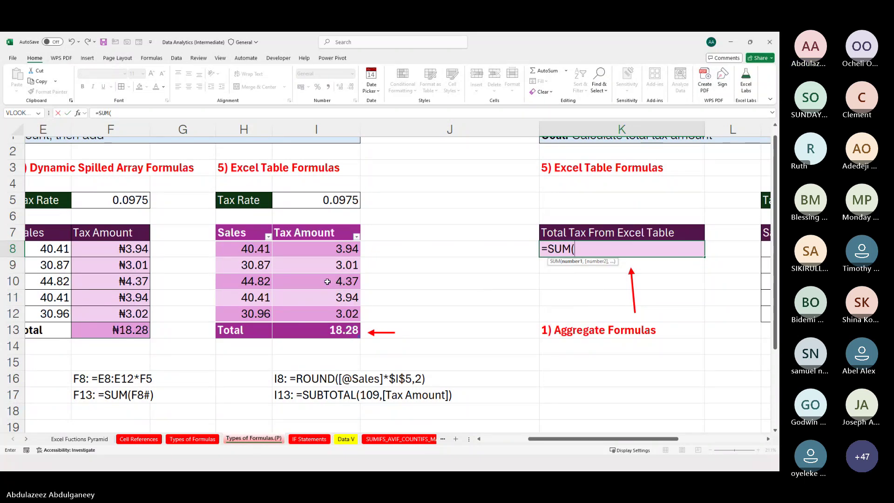
{"action": "left_click", "coordinate": [313, 227]}
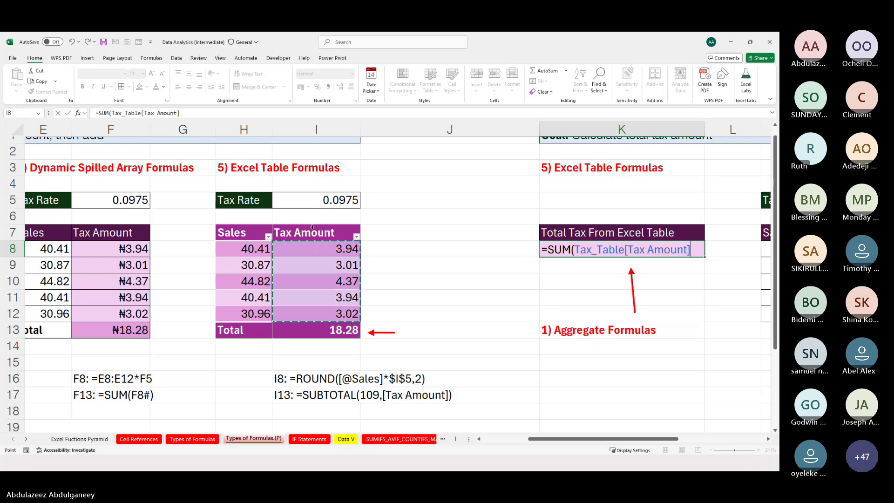
{"action": "key", "text": "Return"}
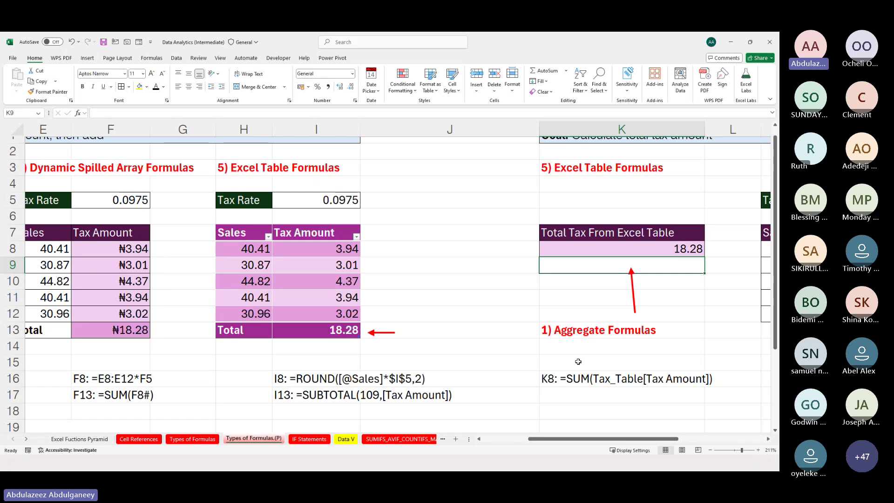
Examine the Scalar Array Formulas section with its sales list and single-cell total, comparing it with the earlier tax tables.
{"action": "scroll", "coordinate": [578, 361], "scroll_direction": "right", "scroll_amount": 3}
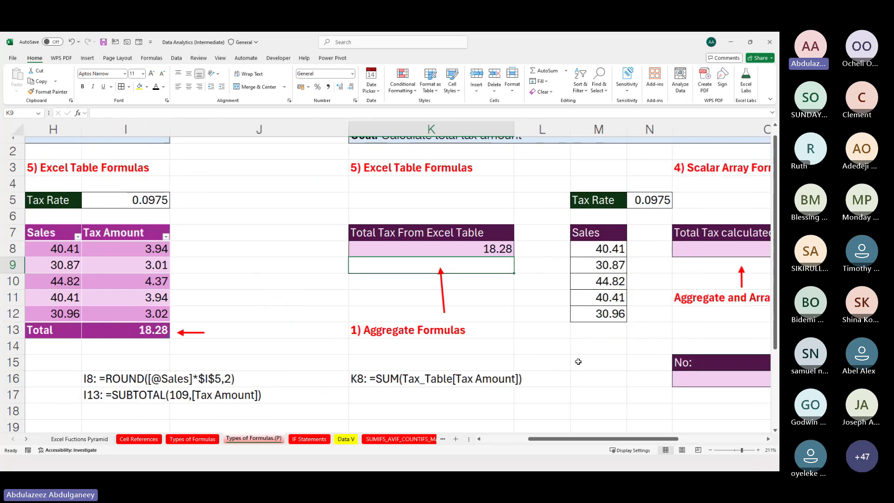
{"action": "left_click", "coordinate": [616, 248]}
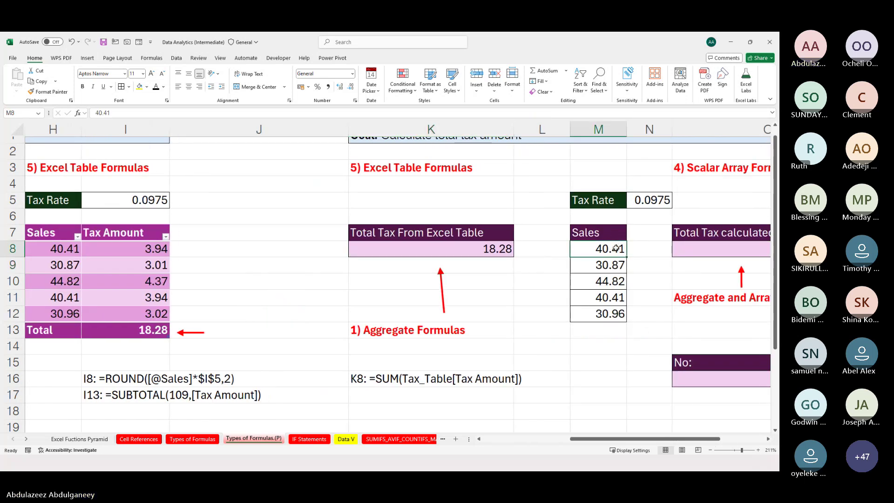
{"action": "scroll", "coordinate": [616, 248], "scroll_direction": "right", "scroll_amount": 3}
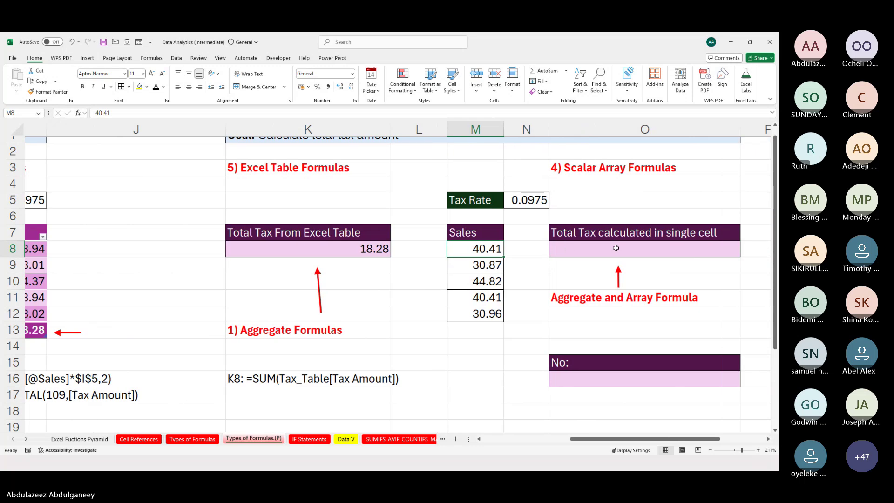
{"action": "scroll", "coordinate": [615, 248], "scroll_direction": "right", "scroll_amount": 1}
{"action": "left_click", "coordinate": [602, 251]}
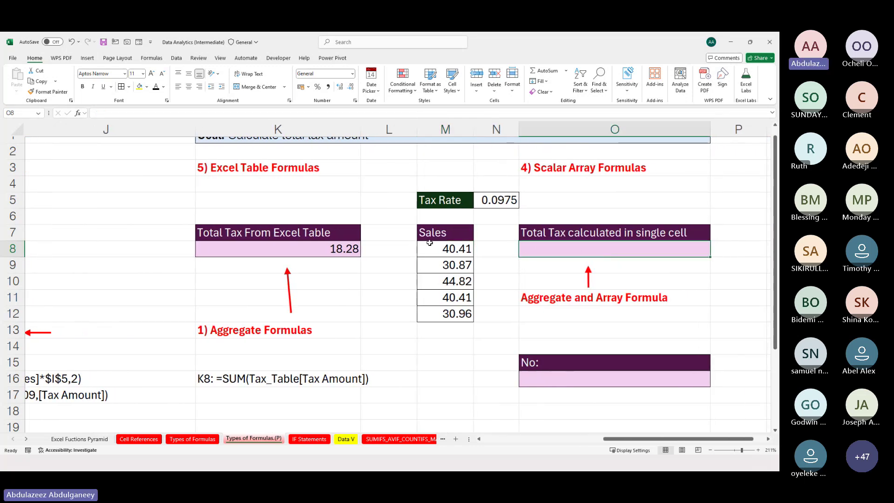
{"action": "scroll", "coordinate": [322, 259], "scroll_direction": "left", "scroll_amount": 3}
{"action": "scroll", "coordinate": [322, 259], "scroll_direction": "left", "scroll_amount": 4}
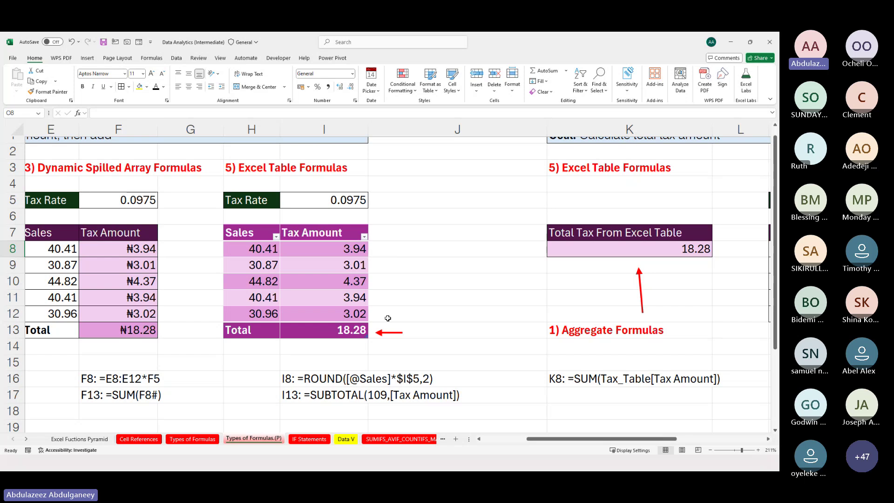
{"action": "scroll", "coordinate": [388, 318], "scroll_direction": "right", "scroll_amount": 6}
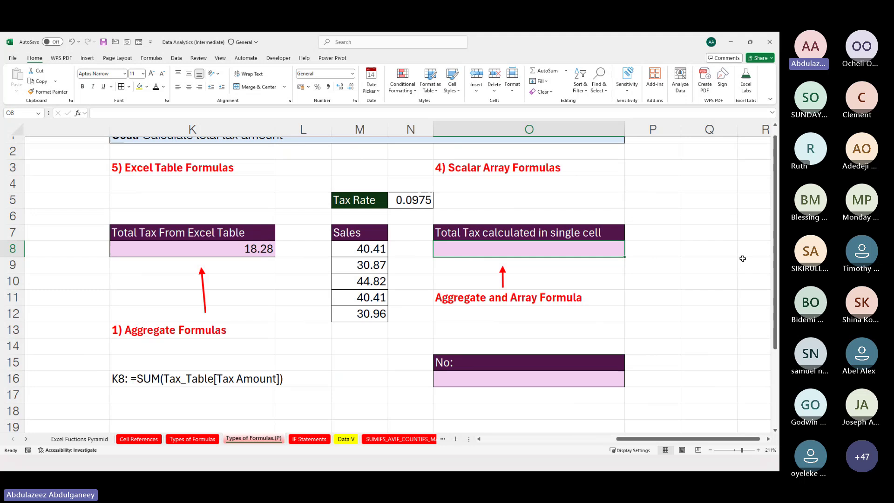
Calculate the tax for every sale beside the Scalar Array section with the spilled formula =M8:M12*N5 in Q7.
{"action": "left_click", "coordinate": [715, 232]}
{"action": "type", "text": "="}
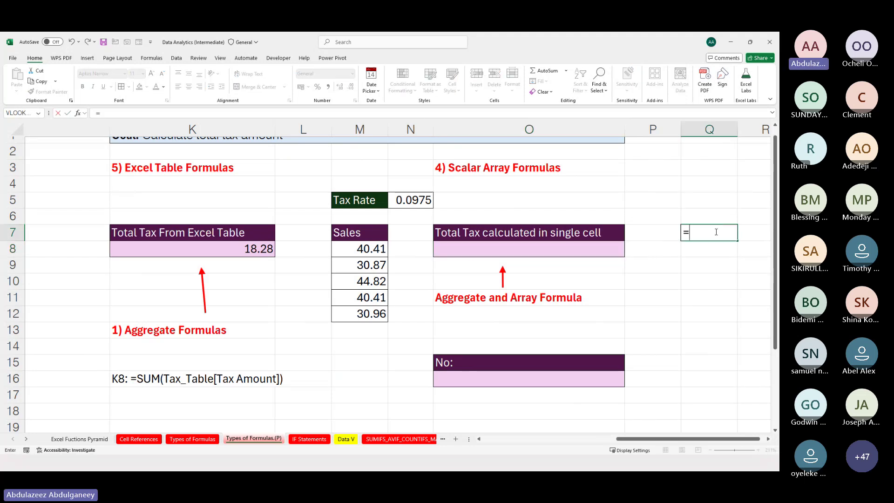
{"action": "left_click", "coordinate": [361, 249]}
{"action": "left_click_drag", "start_coordinate": [359, 283], "coordinate": [359, 307]}
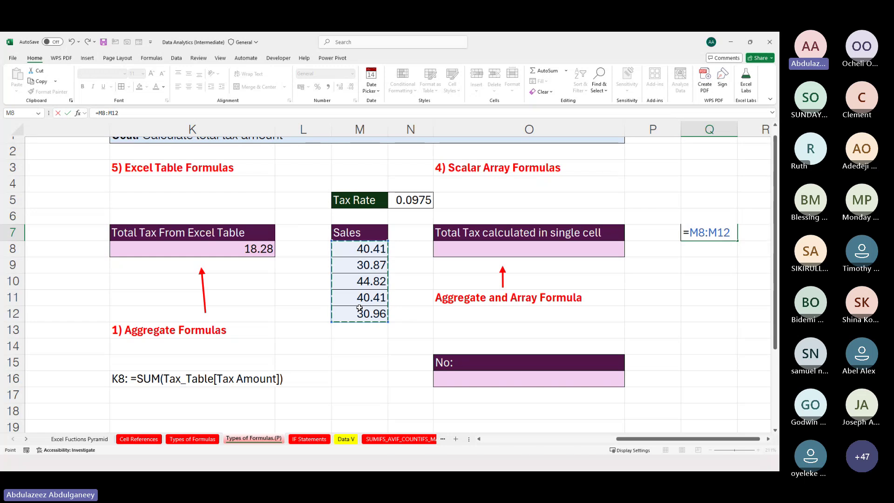
{"action": "type", "text": "*"}
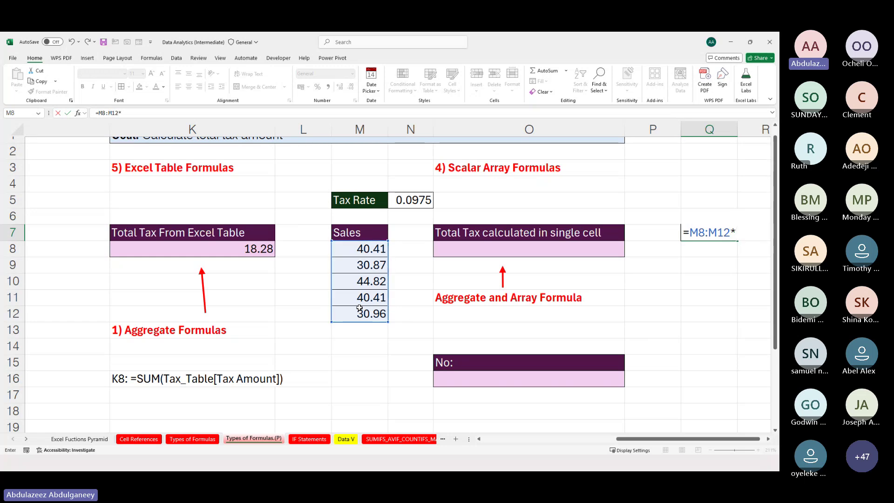
{"action": "left_click", "coordinate": [412, 200]}
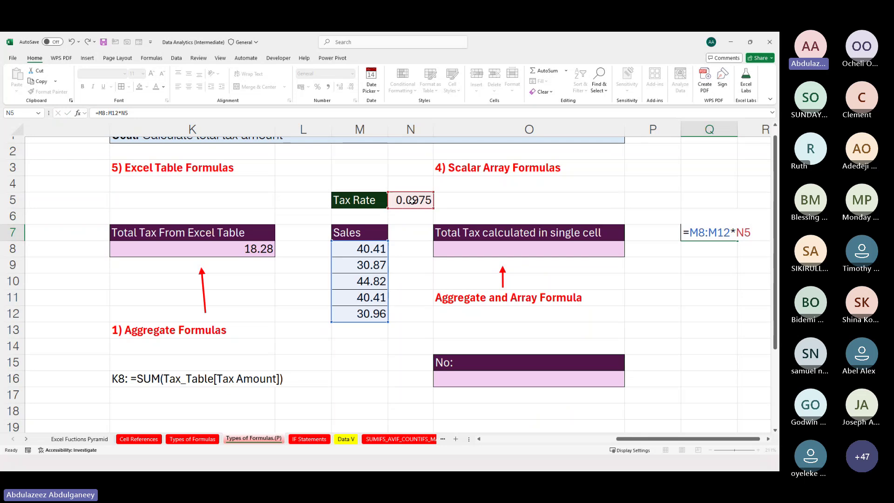
{"action": "key", "text": "Return"}
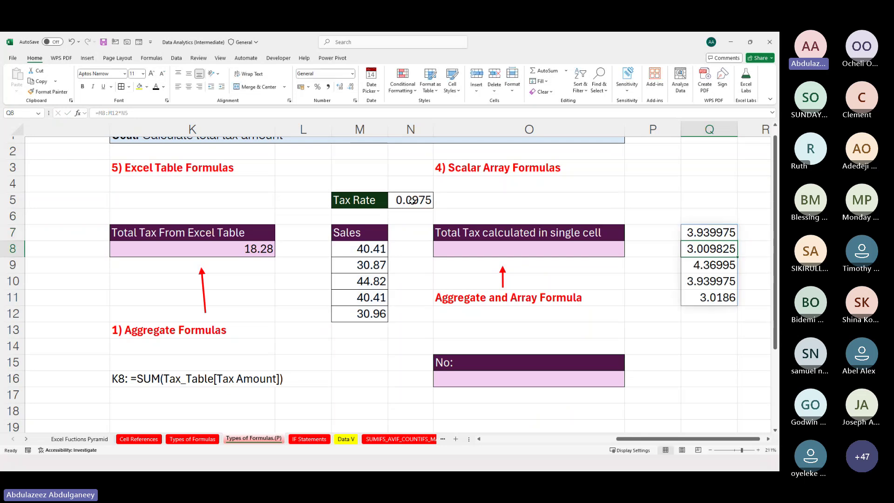
{"action": "left_click", "coordinate": [707, 233]}
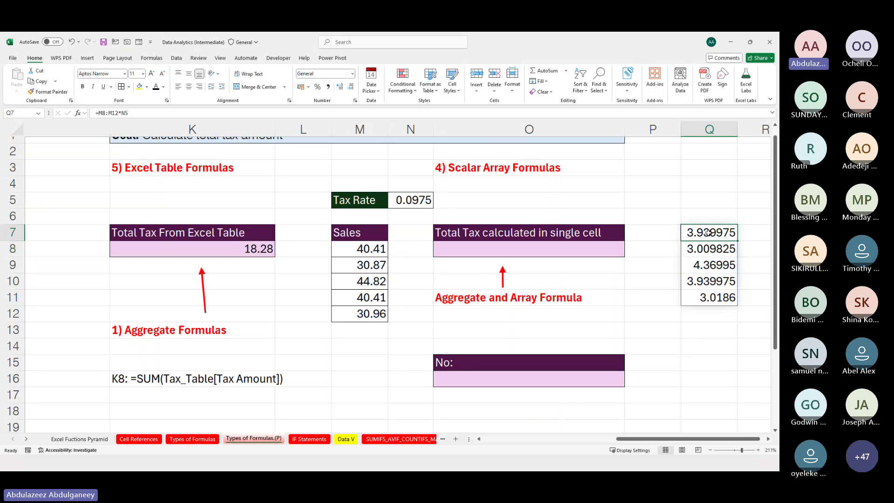
Wrap the spilled tax formula in Q7 in SUM, giving =SUM(M8:M12*N5), to total the tax in a single cell.
{"action": "double_click", "coordinate": [708, 232]}
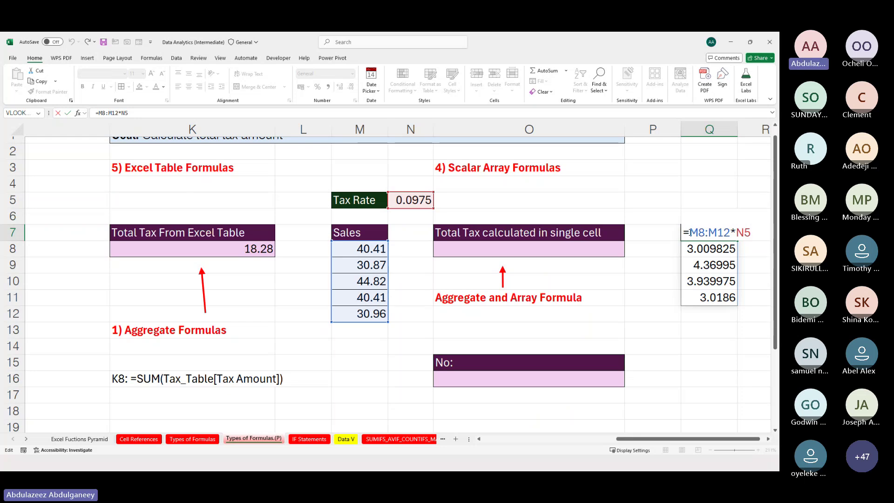
{"action": "type", "text": "sum"}
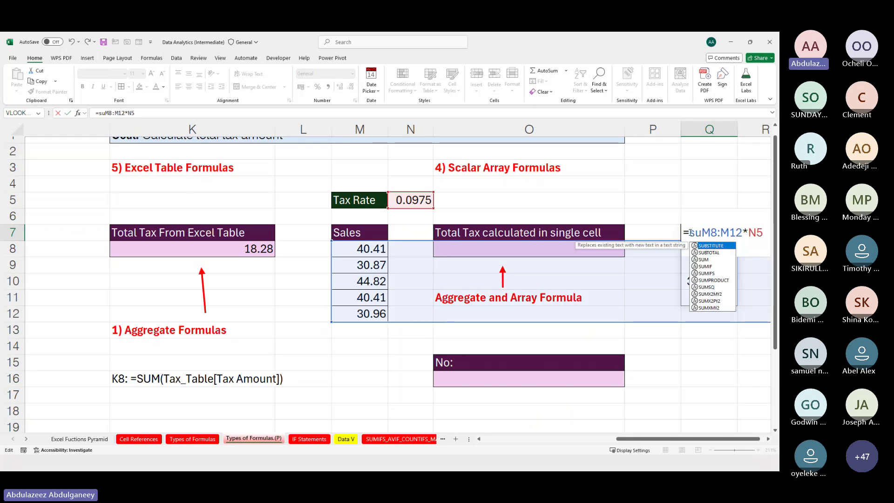
{"action": "key", "text": "Tab"}
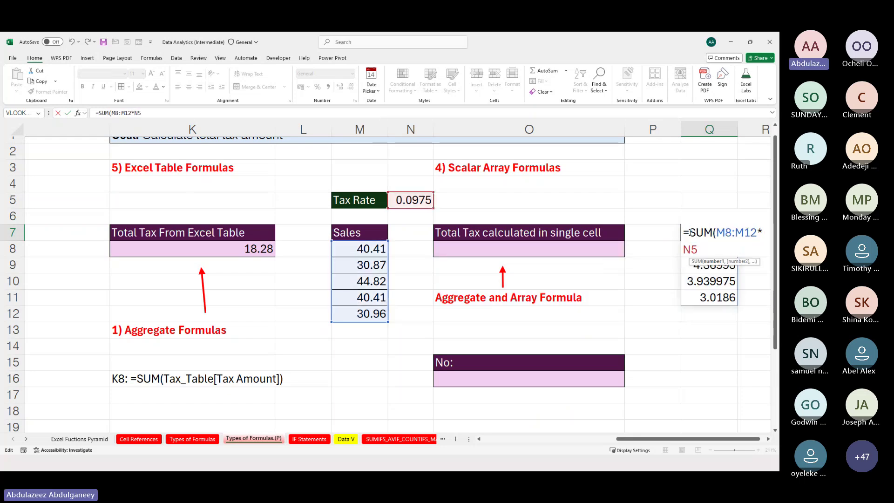
{"action": "key", "text": "Return"}
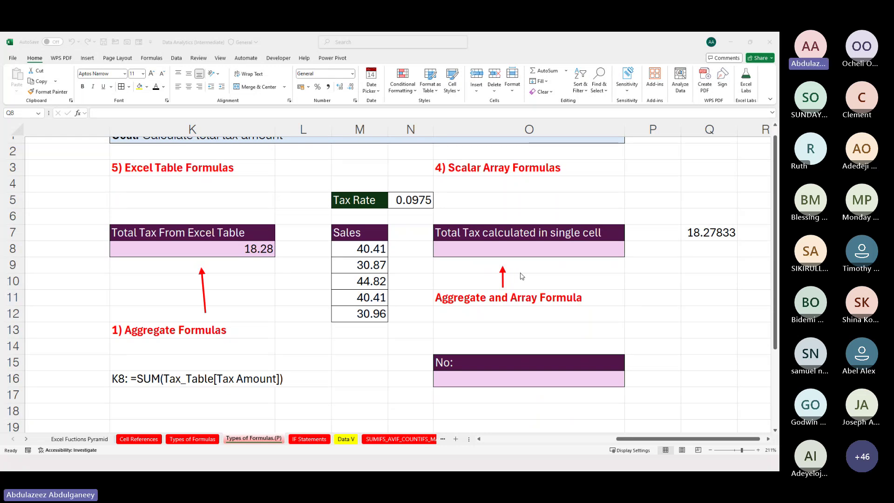
Examine the Excel Table Formulas section's tax formula, sales, tax rate and total cell, comparing them with the single-cell total in the Scalar Array section.
{"action": "left_click", "coordinate": [649, 193]}
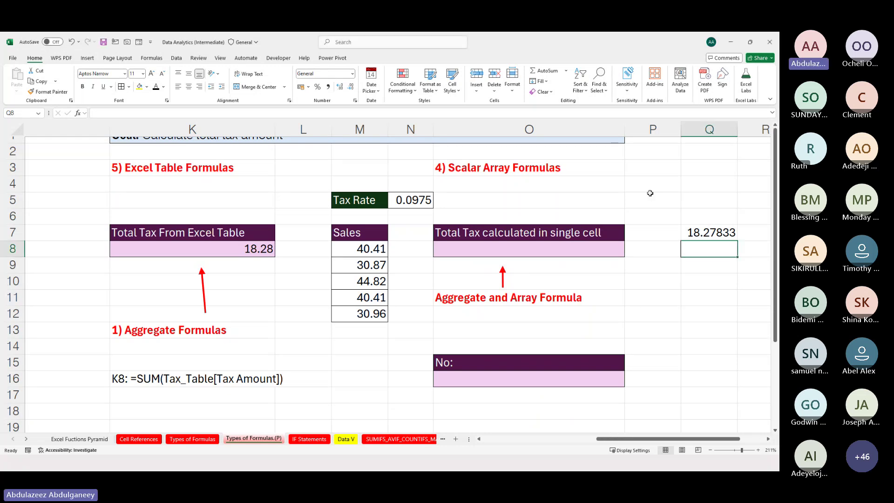
{"action": "left_click", "coordinate": [515, 198]}
{"action": "scroll", "coordinate": [522, 198], "scroll_direction": "left", "scroll_amount": 5}
{"action": "scroll", "coordinate": [526, 199], "scroll_direction": "right", "scroll_amount": 2}
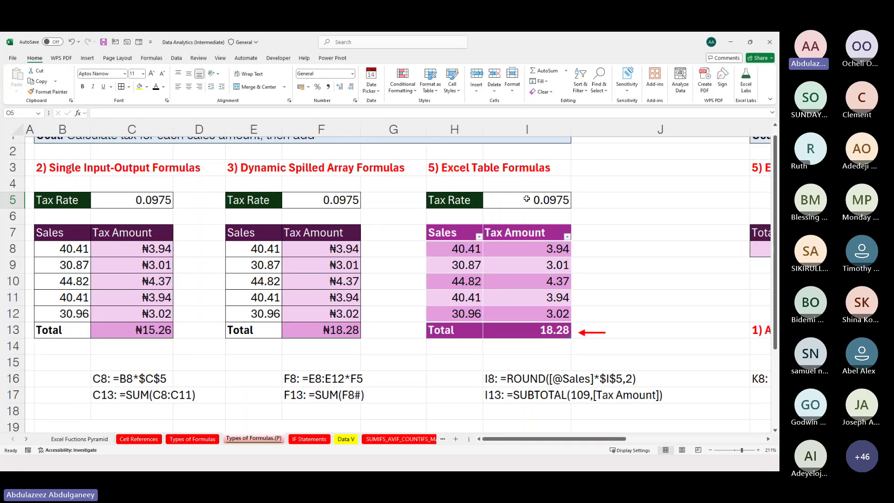
{"action": "left_click", "coordinate": [547, 249]}
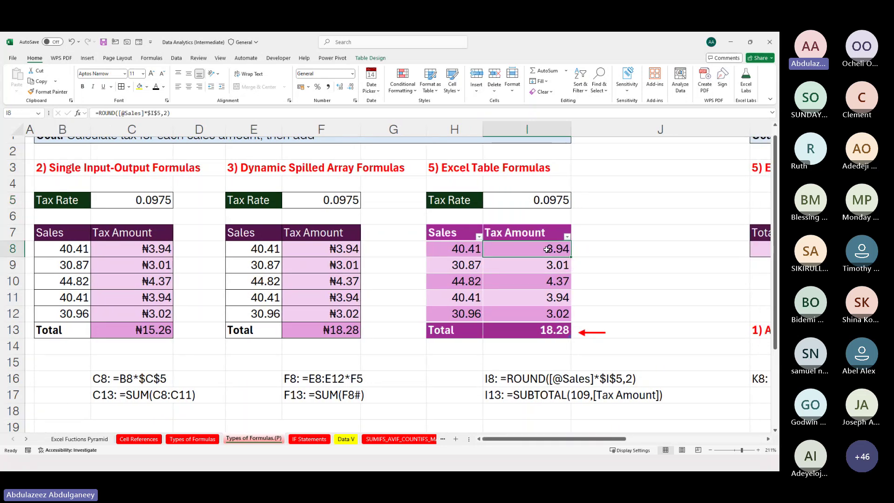
{"action": "left_click", "coordinate": [456, 250]}
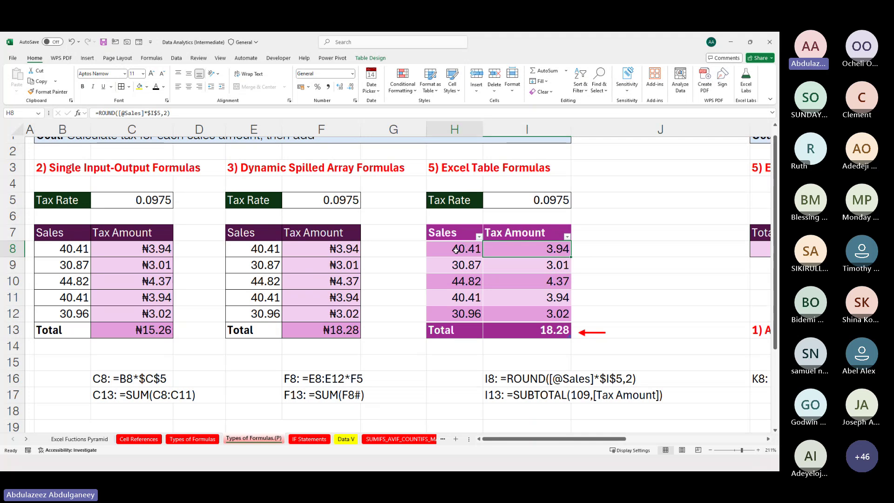
{"action": "left_click", "coordinate": [531, 201]}
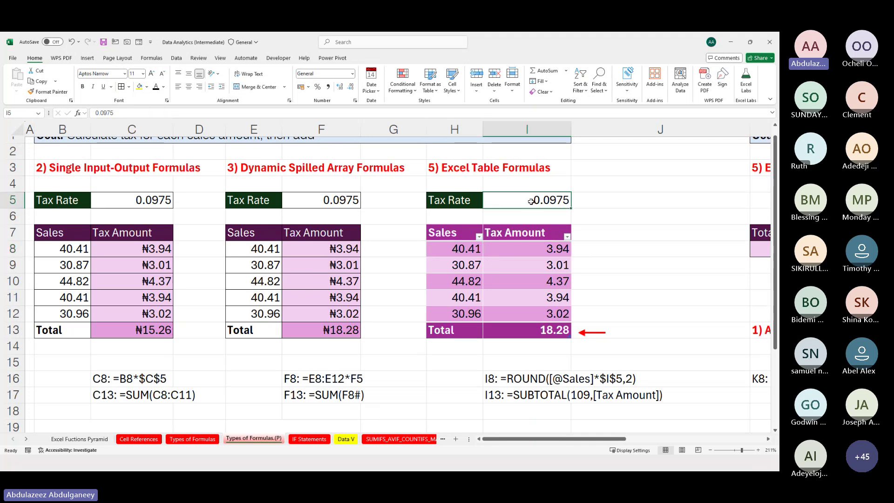
{"action": "left_click_drag", "start_coordinate": [459, 249], "coordinate": [459, 314]}
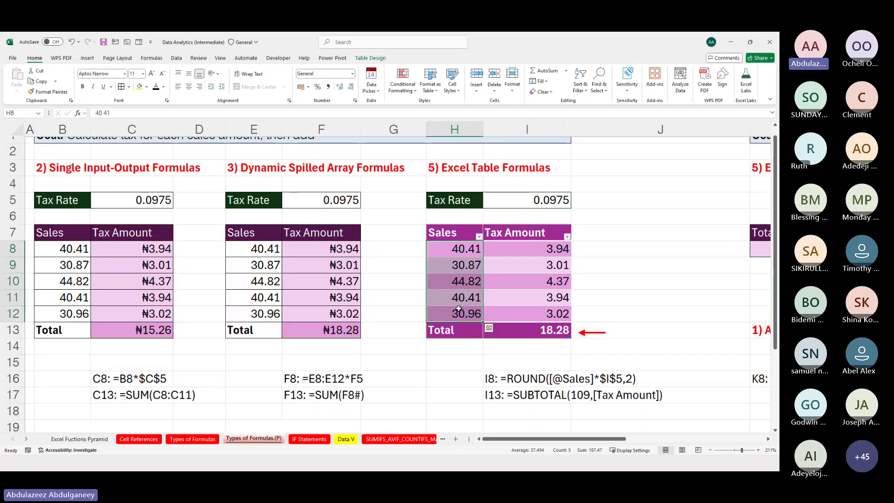
{"action": "left_click", "coordinate": [536, 200], "text": "ctrl"}
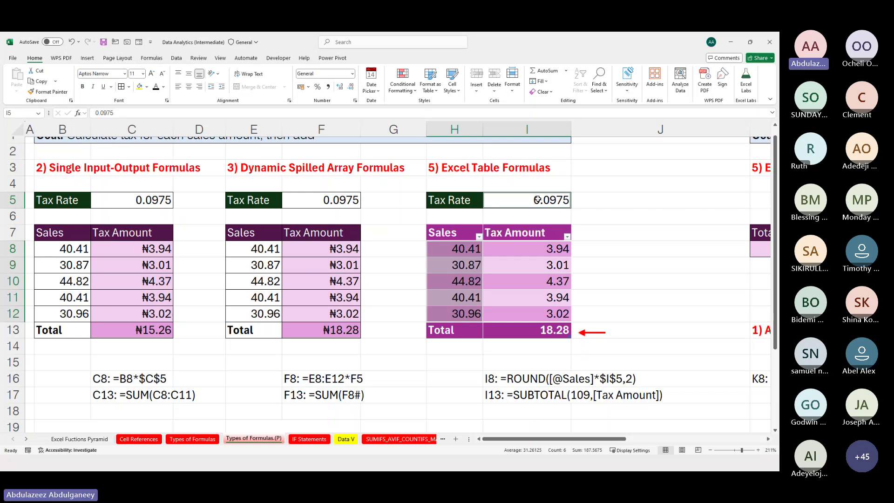
{"action": "left_click", "coordinate": [549, 329]}
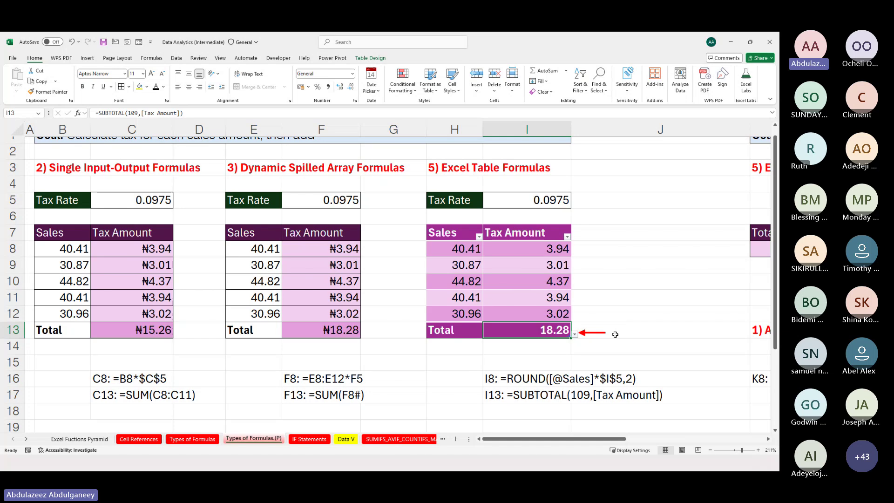
{"action": "scroll", "coordinate": [554, 325], "scroll_direction": "right", "scroll_amount": 5}
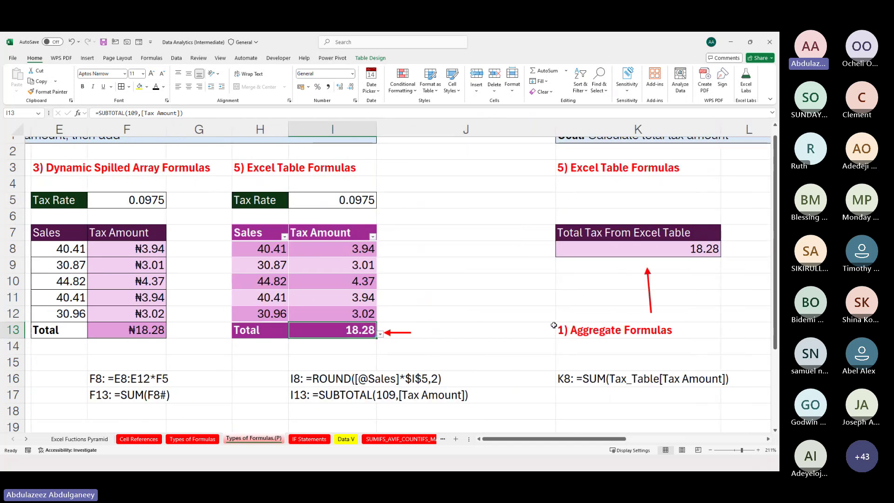
{"action": "scroll", "coordinate": [554, 325], "scroll_direction": "right", "scroll_amount": 3}
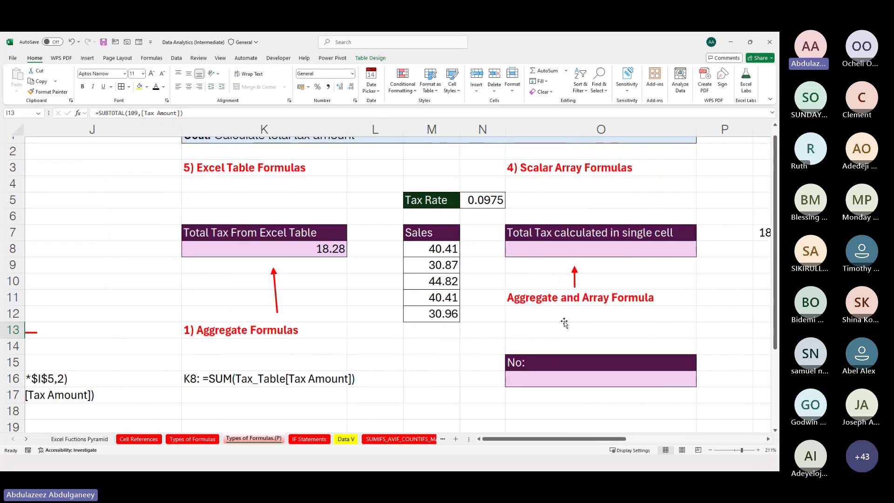
{"action": "scroll", "coordinate": [632, 313], "scroll_direction": "right", "scroll_amount": 3}
{"action": "scroll", "coordinate": [633, 313], "scroll_direction": "left", "scroll_amount": 2}
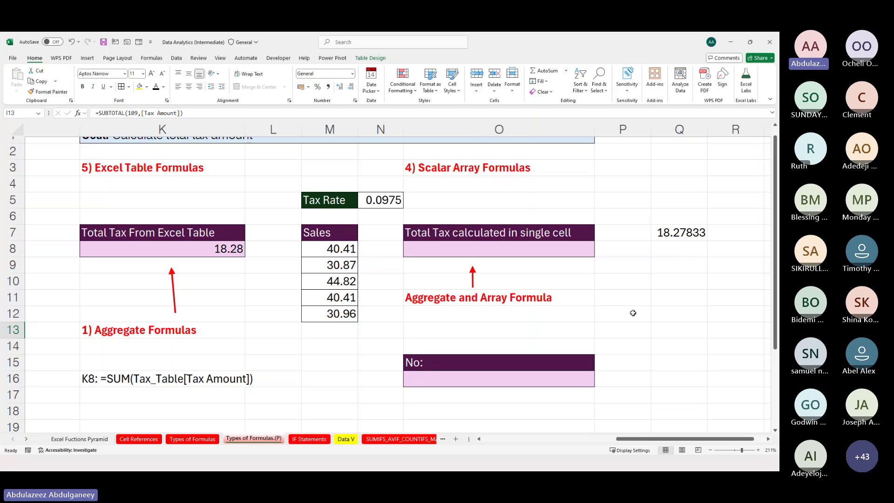
Enter the array formula =M8:M12*N5 in cell O8 to multiply all sales by the tax rate.
{"action": "left_click", "coordinate": [530, 247]}
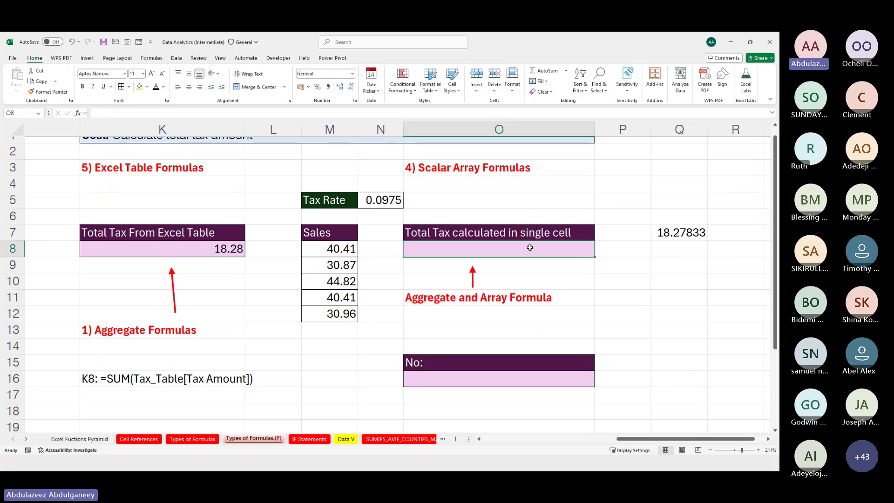
{"action": "type", "text": "="}
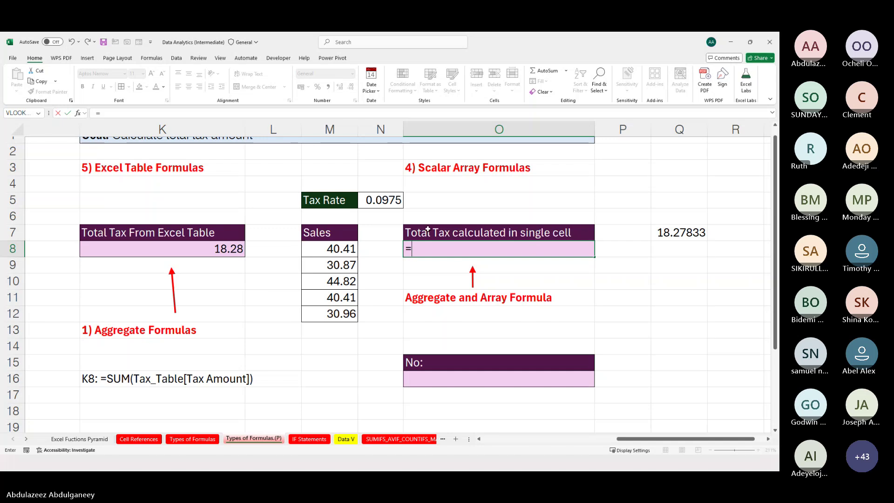
{"action": "left_click_drag", "start_coordinate": [342, 248], "coordinate": [340, 318]}
{"action": "type", "text": "*"}
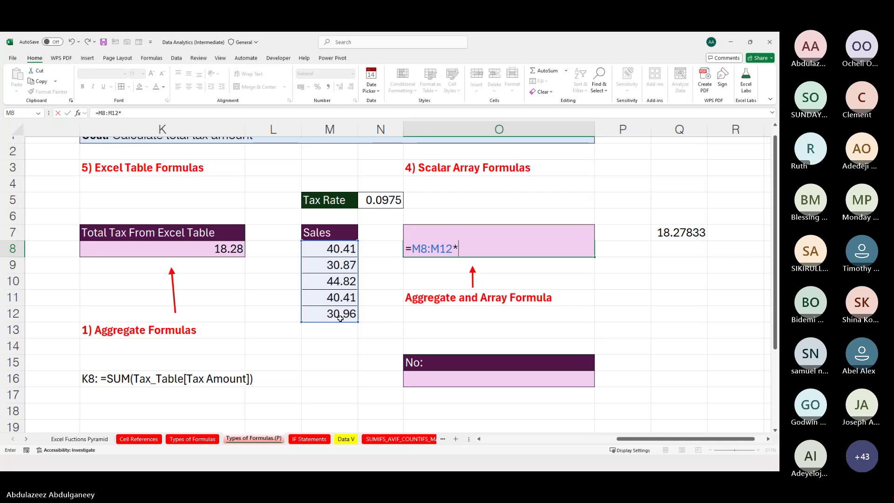
{"action": "left_click", "coordinate": [394, 200]}
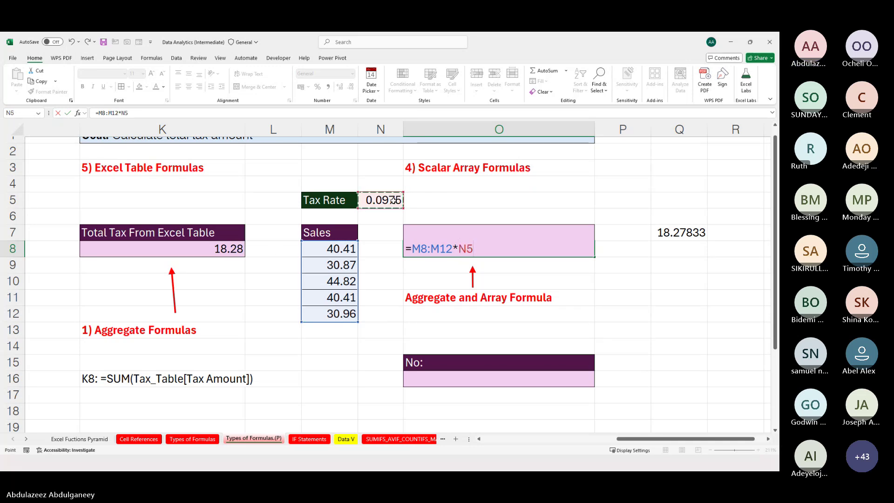
{"action": "key", "text": "ctrl+Return"}
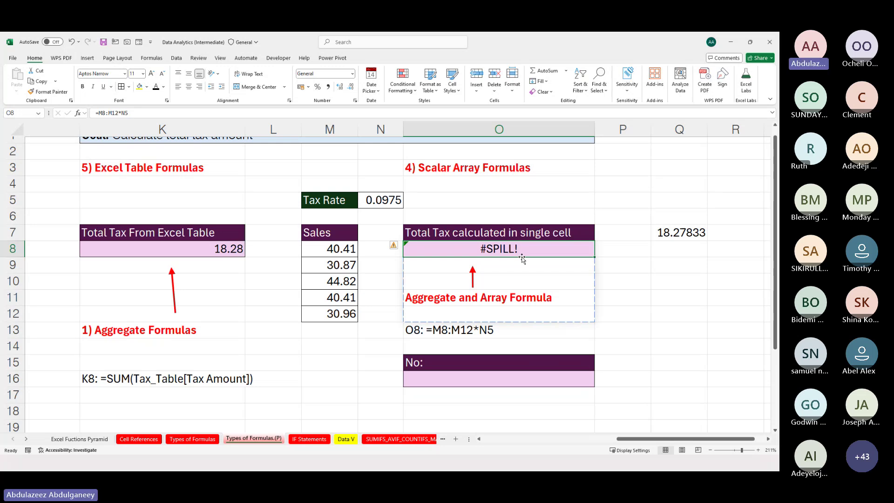
Move the tax formula from O8 to P8 and round its results to two decimals with =ROUND(M8:M12*N5,2).
{"action": "left_click_drag", "start_coordinate": [522, 260], "coordinate": [607, 246]}
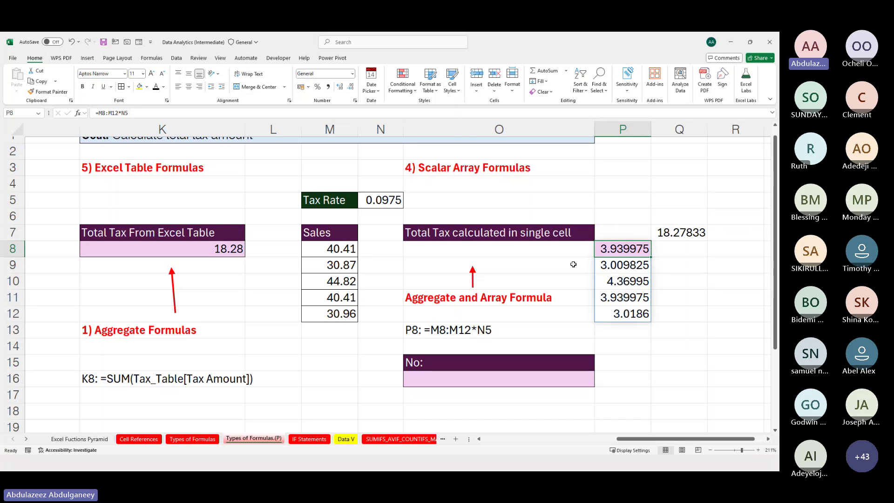
{"action": "double_click", "coordinate": [619, 253]}
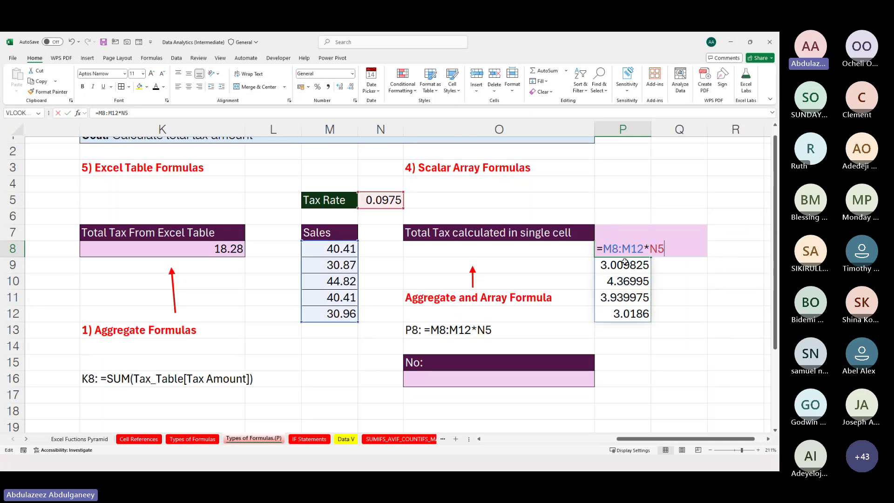
{"action": "left_click", "coordinate": [604, 249]}
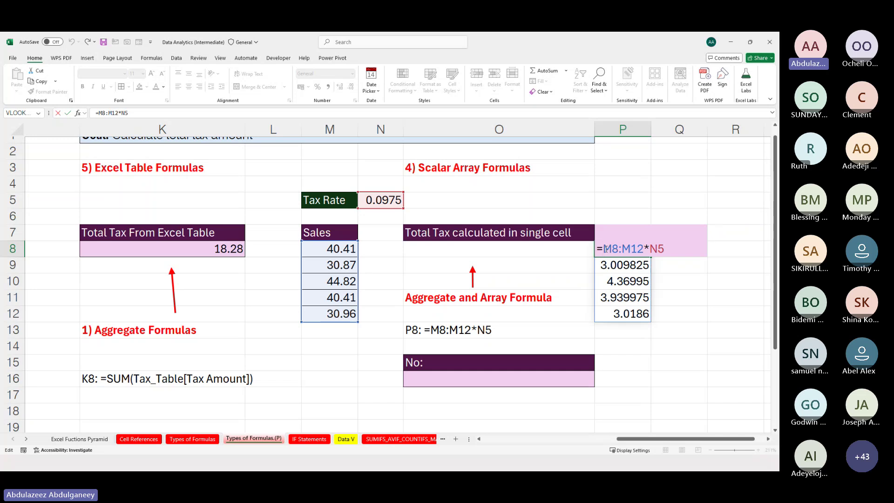
{"action": "type", "text": "rou"}
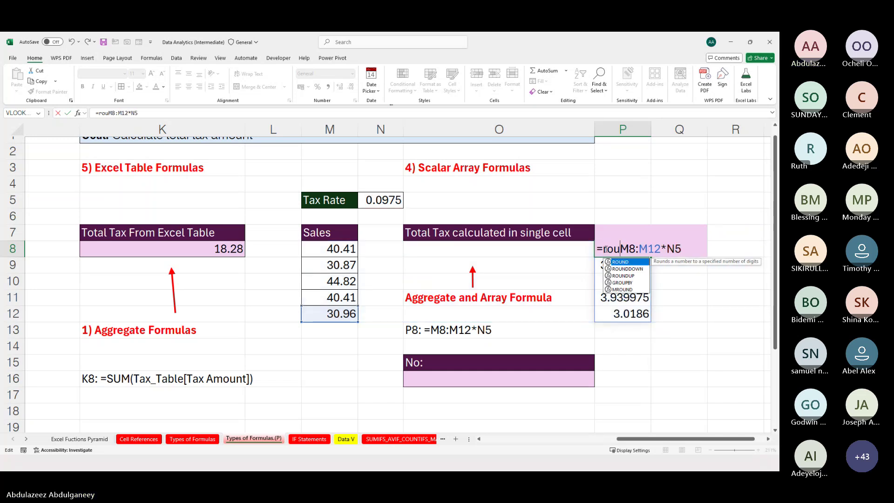
{"action": "key", "text": "Tab"}
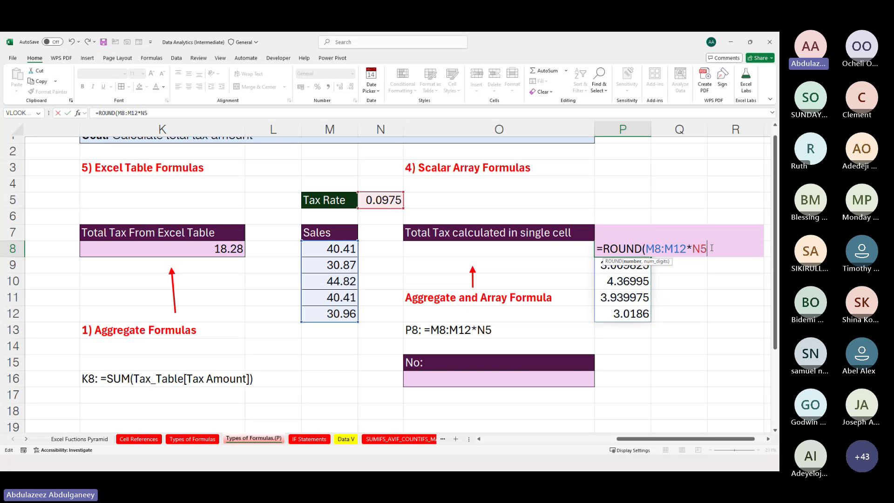
{"action": "type", "text": ",2"}
{"action": "key", "text": "Return"}
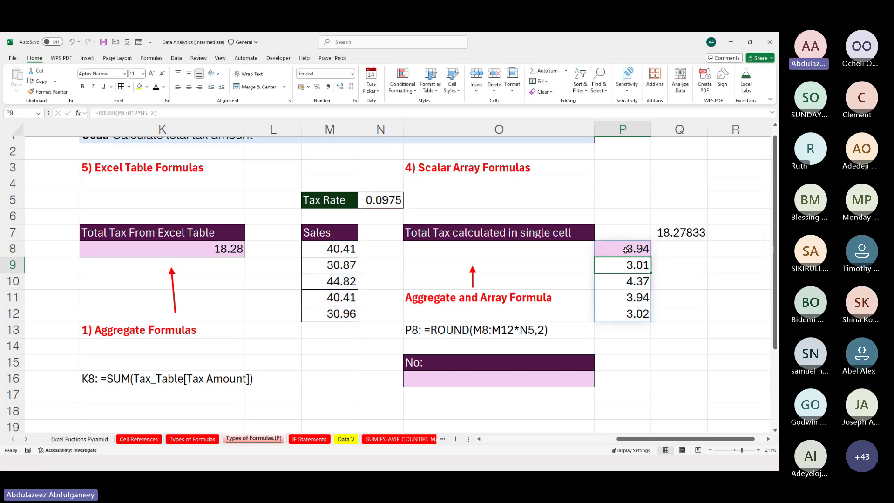
Wrap the P8 formula in SUM so it reads =SUM(ROUND(M8:M12*N5,2)) and totals the rounded taxes in one cell.
{"action": "left_click", "coordinate": [630, 247]}
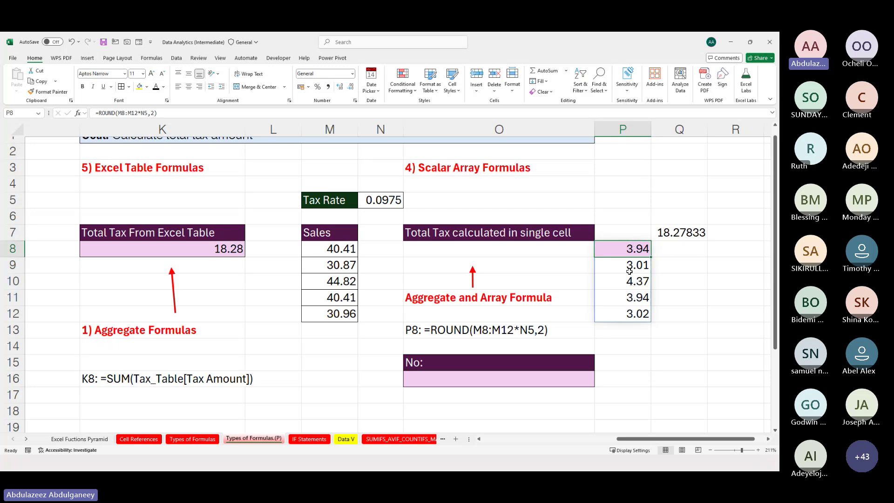
{"action": "double_click", "coordinate": [604, 249]}
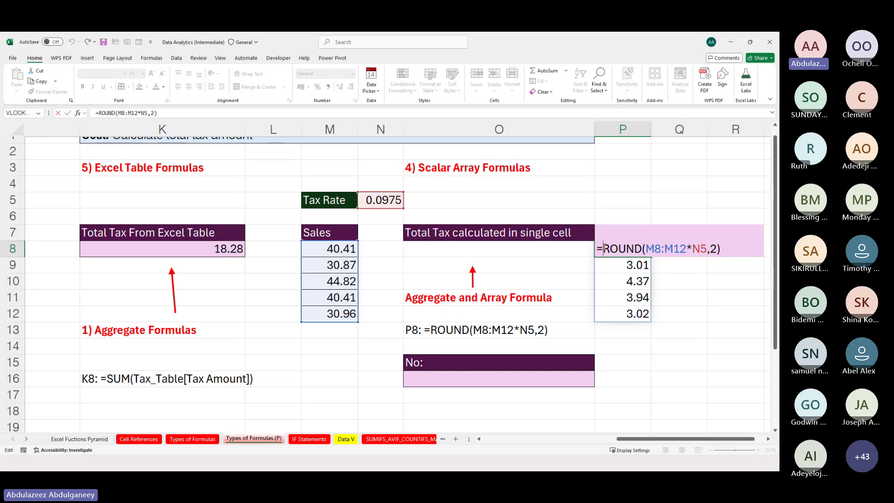
{"action": "type", "text": "sum"}
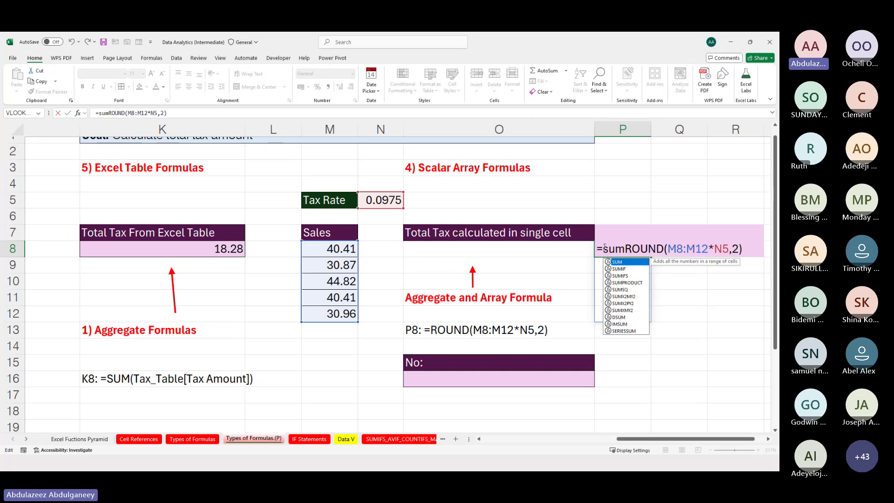
{"action": "key", "text": "Tab"}
{"action": "key", "text": "Return"}
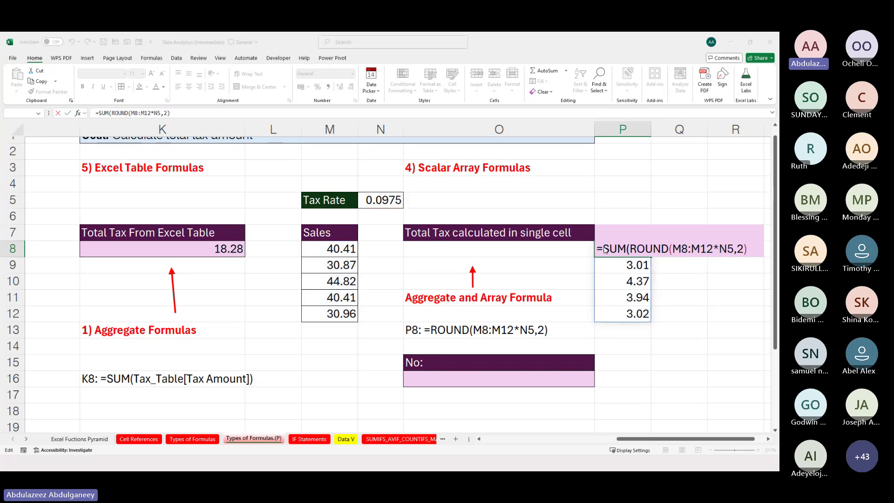
{"action": "key", "text": "Return"}
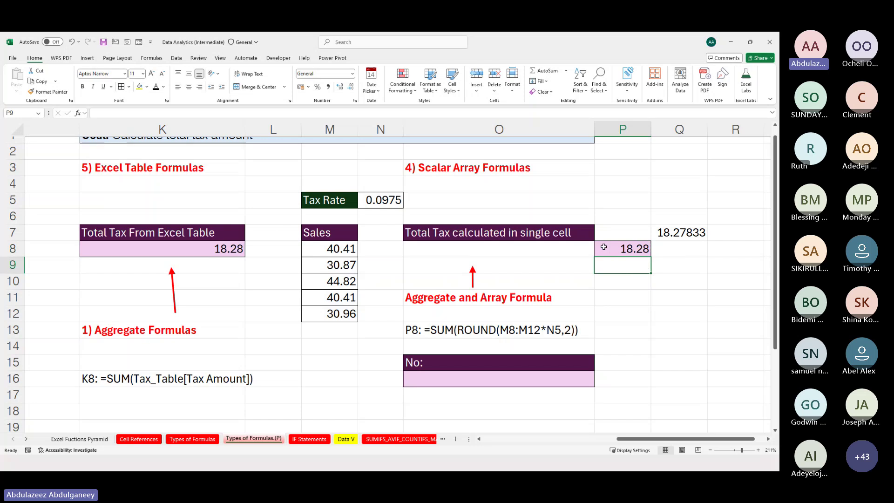
{"action": "left_click", "coordinate": [629, 248]}
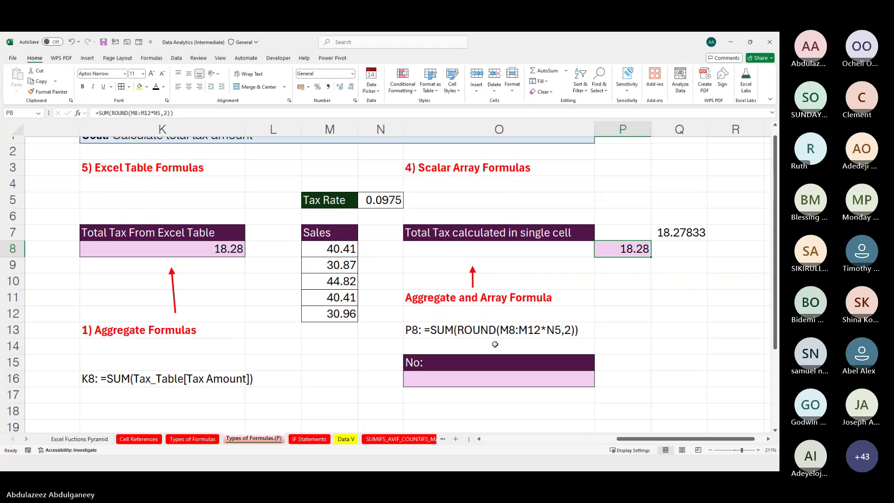
{"action": "scroll", "coordinate": [484, 267], "scroll_direction": "up", "scroll_amount": 1}
{"action": "scroll", "coordinate": [429, 321], "scroll_direction": "down", "scroll_amount": 4}
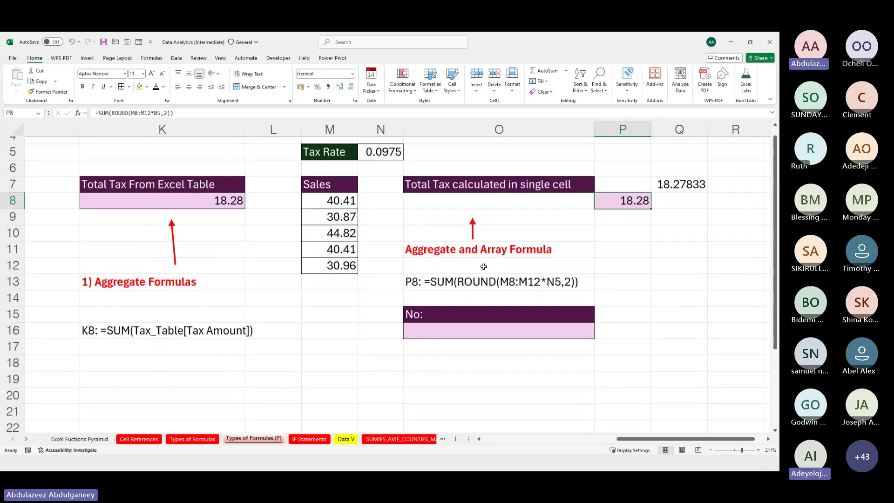
{"action": "scroll", "coordinate": [429, 377], "scroll_direction": "up", "scroll_amount": 2}
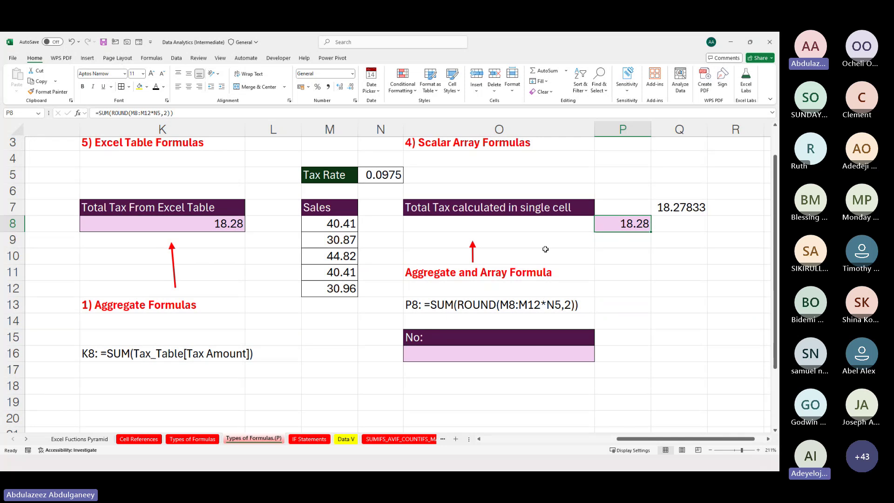
{"action": "scroll", "coordinate": [523, 256], "scroll_direction": "up", "scroll_amount": 2}
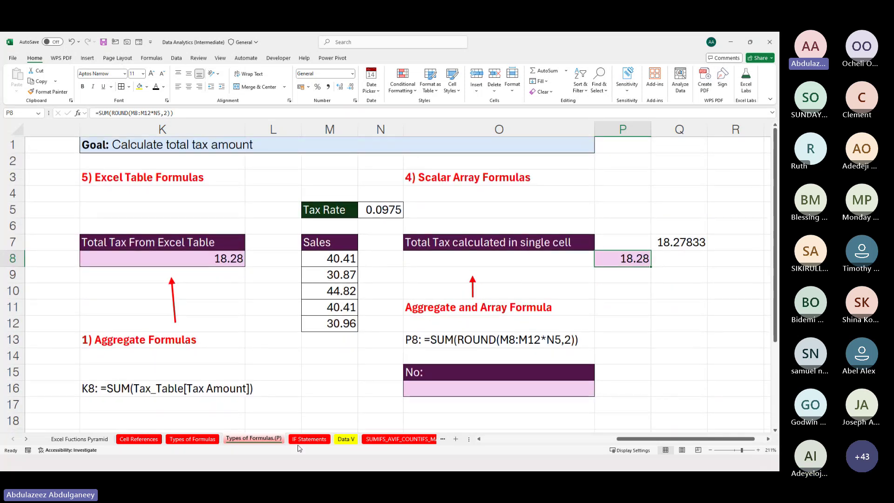
On the IF Statements sheet, calculate the average energy recovered in C9 with =AVERAGE(C12:C23).
{"action": "left_click", "coordinate": [306, 440]}
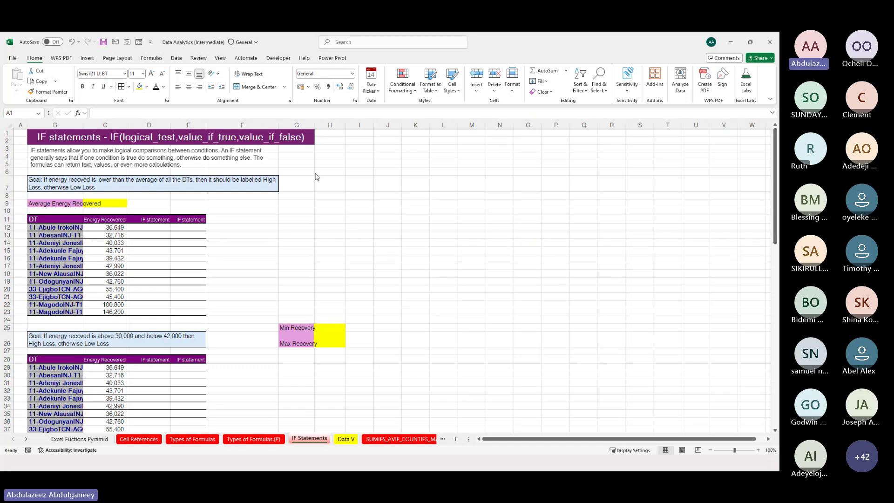
{"action": "left_click", "coordinate": [316, 173]}
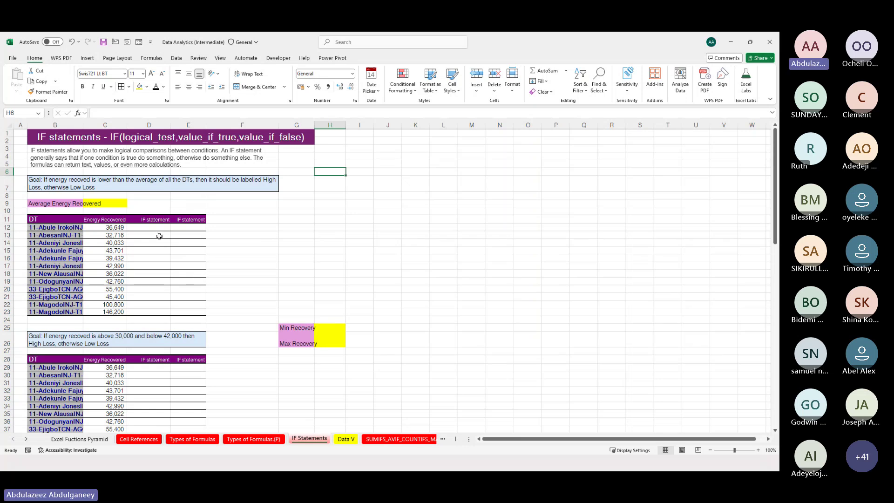
{"action": "scroll", "coordinate": [159, 236], "scroll_direction": "up", "scroll_amount": 5, "text": "ctrl"}
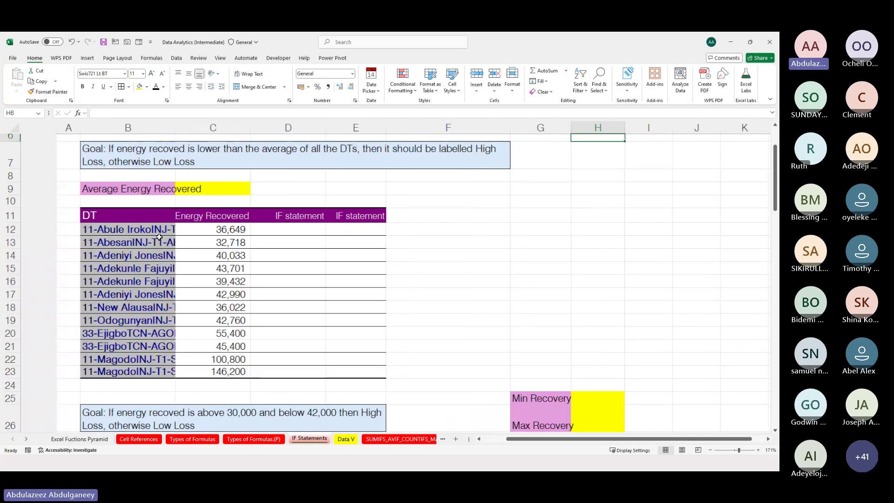
{"action": "left_click", "coordinate": [183, 190]}
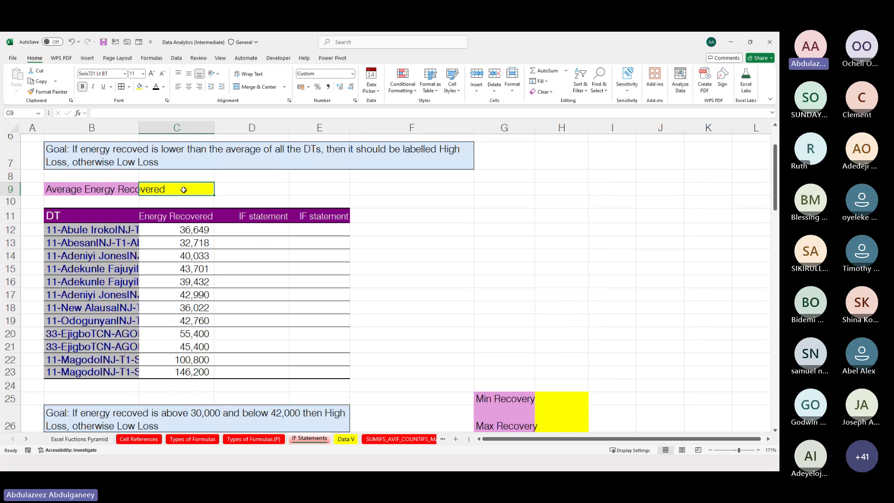
{"action": "type", "text": "="}
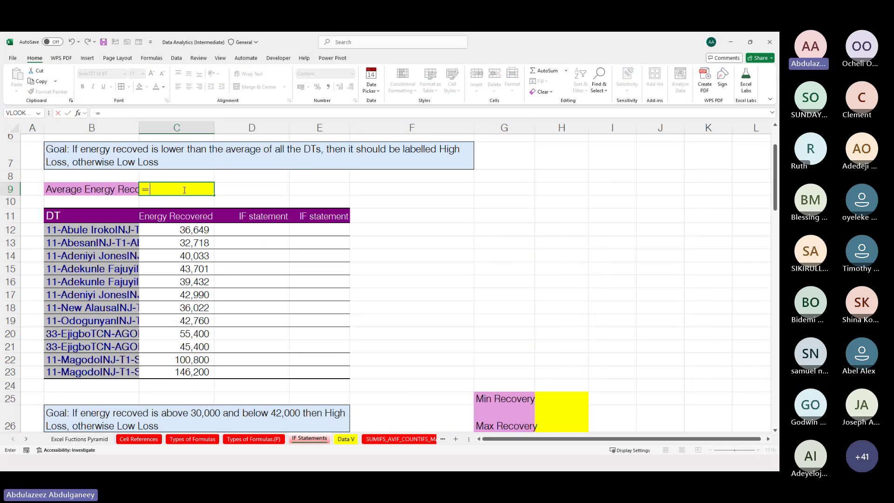
{"action": "type", "text": "ave"}
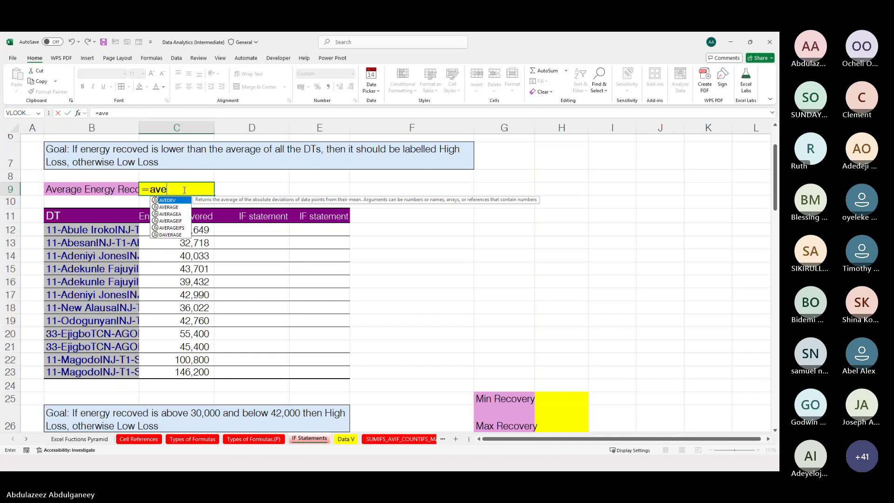
{"action": "key", "text": "Down"}
{"action": "key", "text": "Tab"}
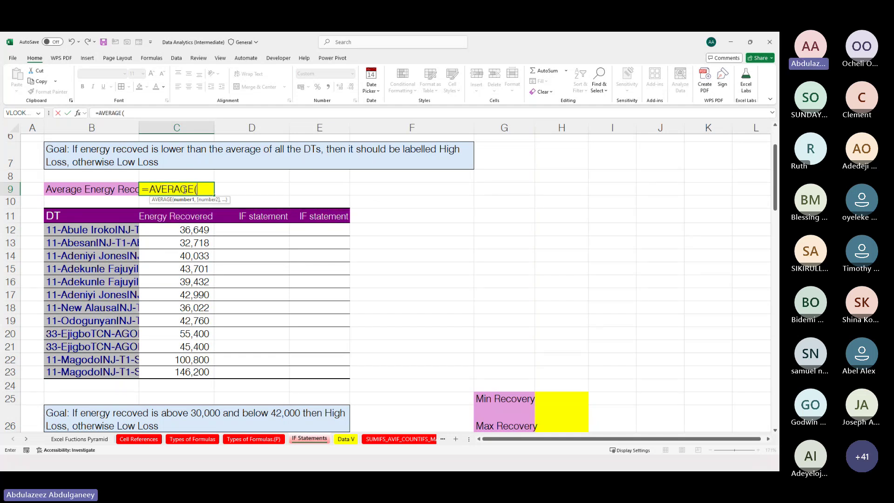
{"action": "left_click_drag", "start_coordinate": [181, 230], "coordinate": [171, 367]}
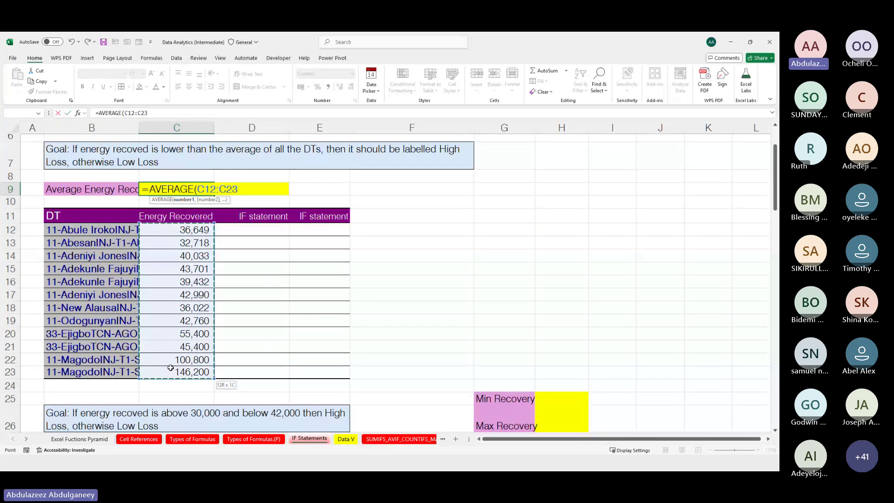
{"action": "key", "text": "ctrl+Return"}
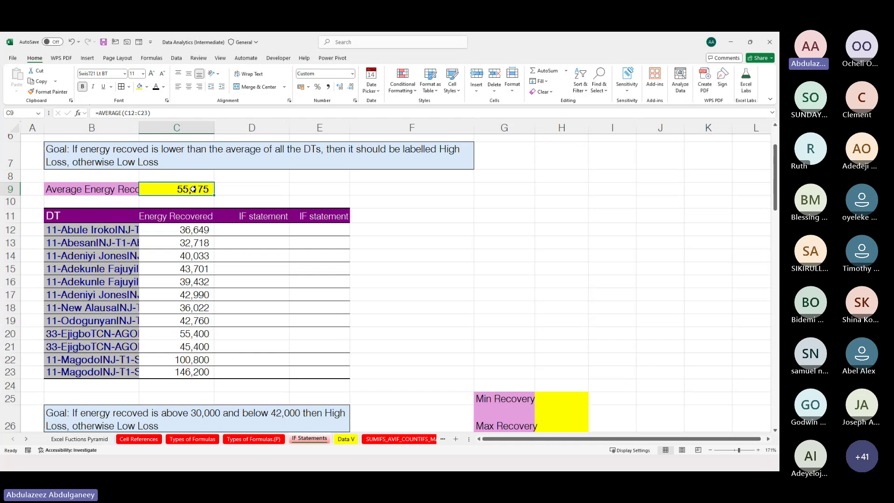
Start an IF formula in D12 that tests whether C12 is below the average, using the condition C12<$C$9.
{"action": "left_click", "coordinate": [264, 232]}
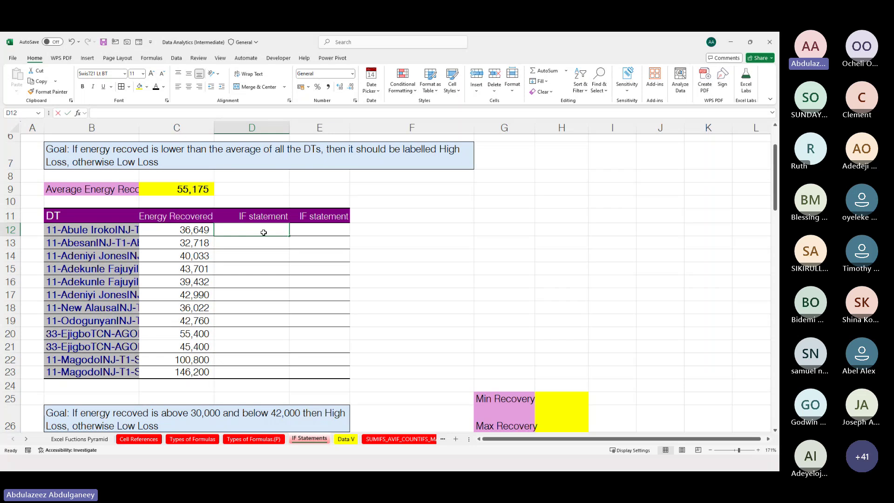
{"action": "type", "text": "=if"}
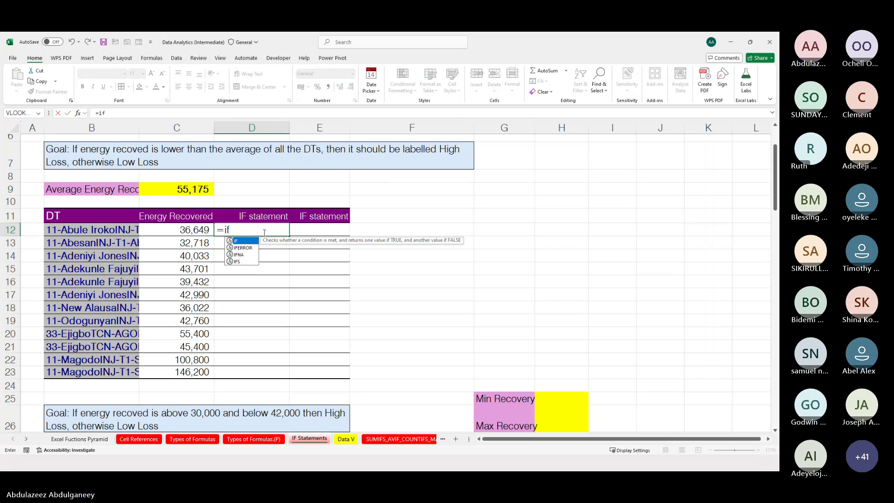
{"action": "key", "text": "Tab"}
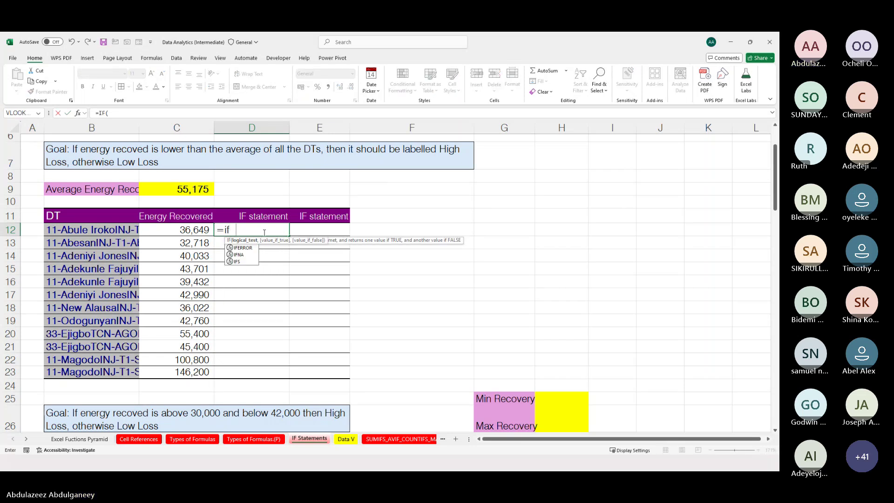
{"action": "scroll", "coordinate": [264, 232], "scroll_direction": "up", "scroll_amount": 2}
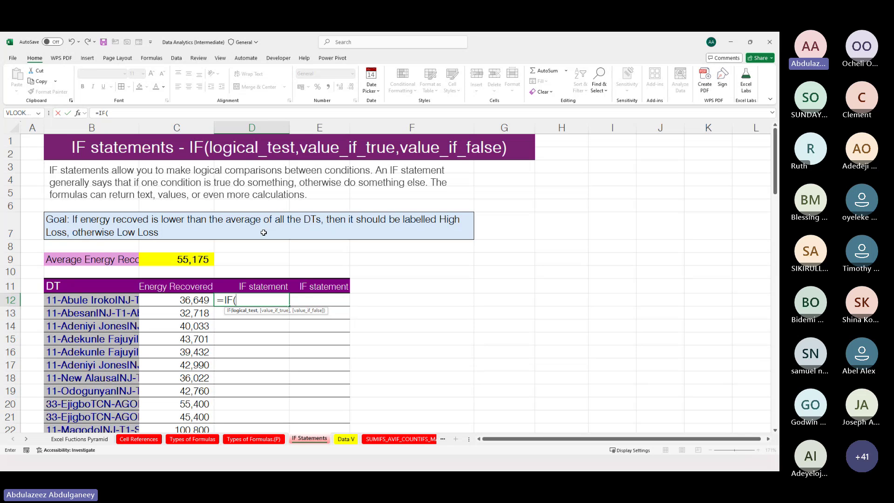
{"action": "left_click", "coordinate": [189, 300]}
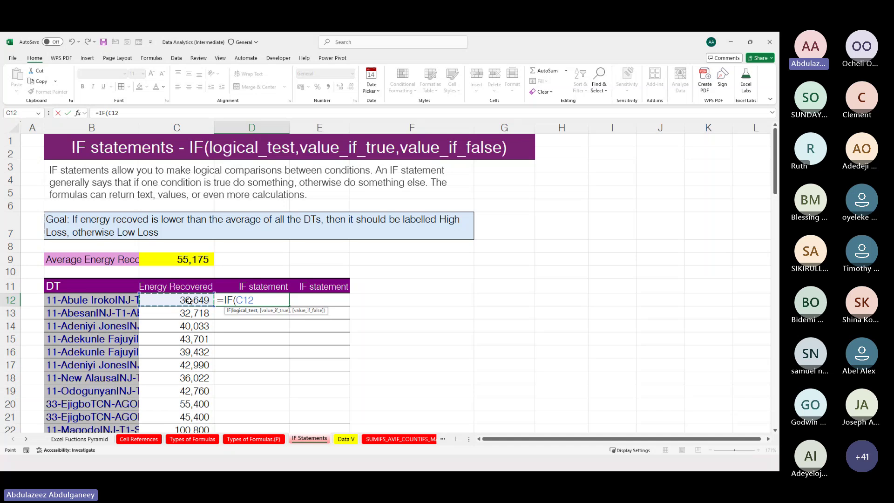
{"action": "type", "text": "<"}
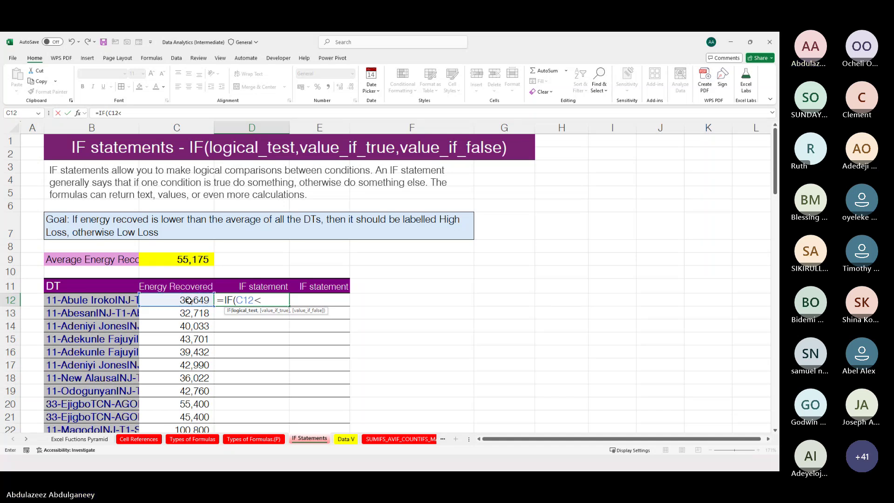
{"action": "left_click", "coordinate": [193, 259]}
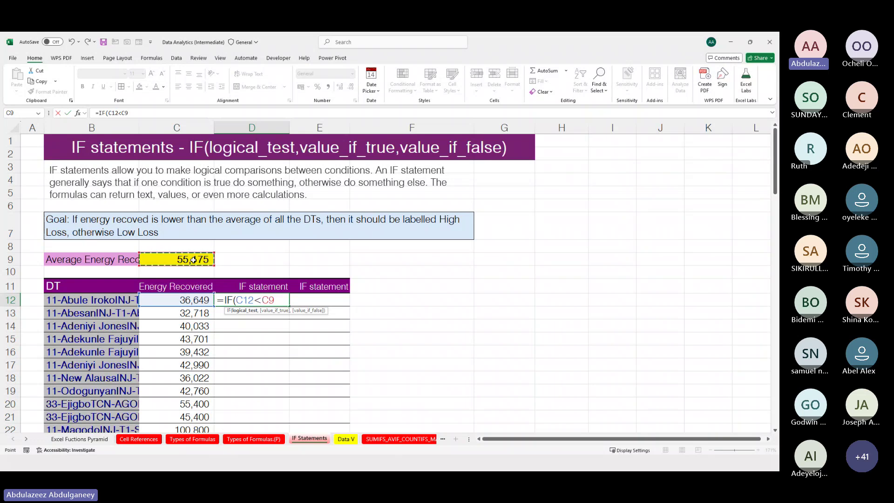
{"action": "key", "text": "F4"}
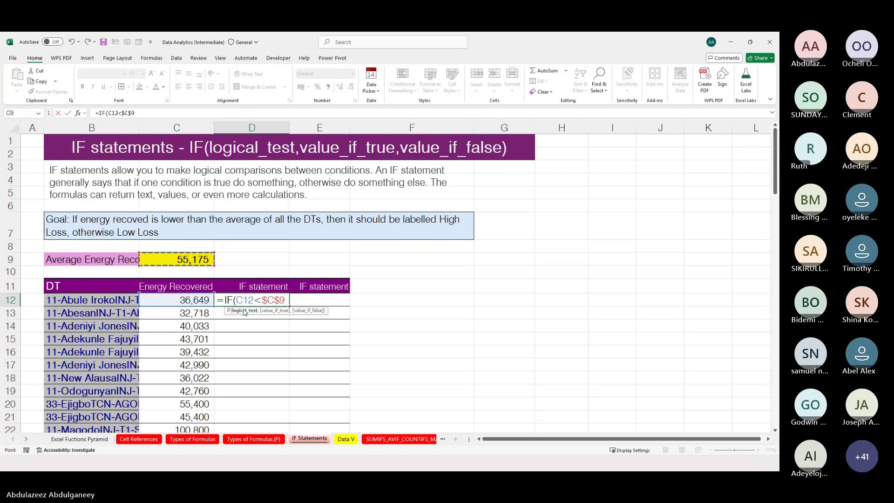
Complete the D12 IF formula with "High Loss" when true and "Low Loss" when false, and enter it.
{"action": "type", "text": ","}
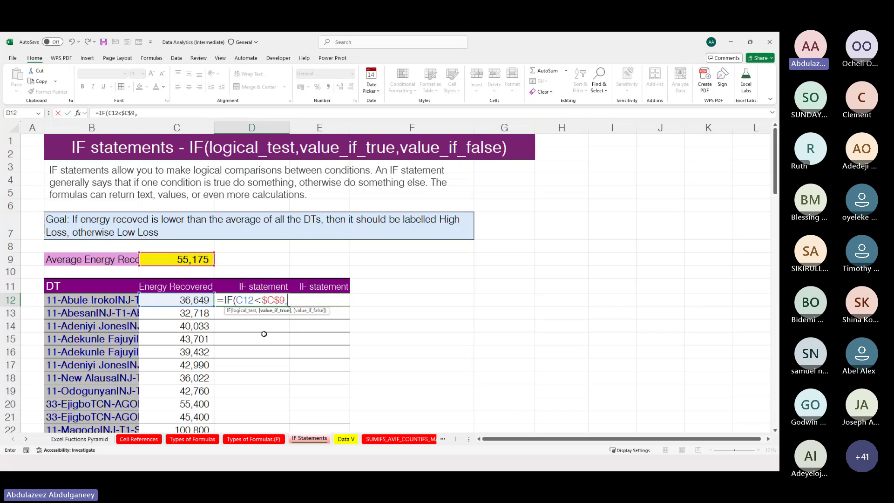
{"action": "type", "text": "\"High Loss\"\""}
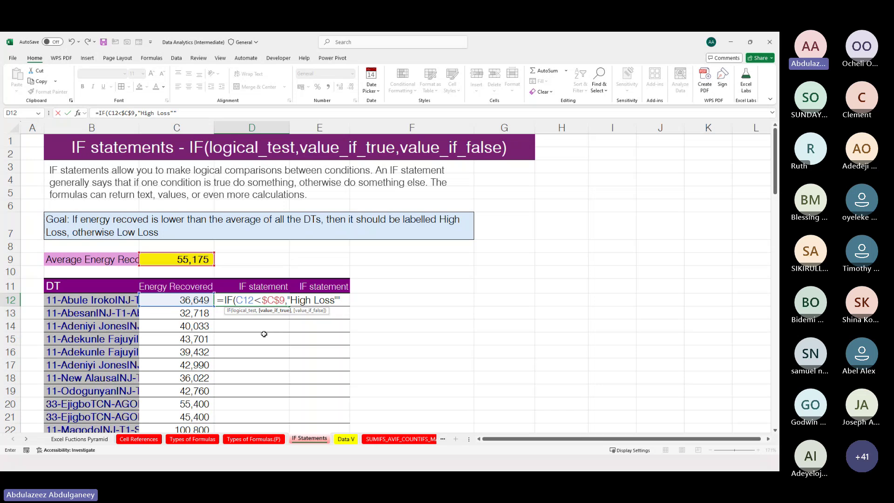
{"action": "key", "text": "BackSpace"}
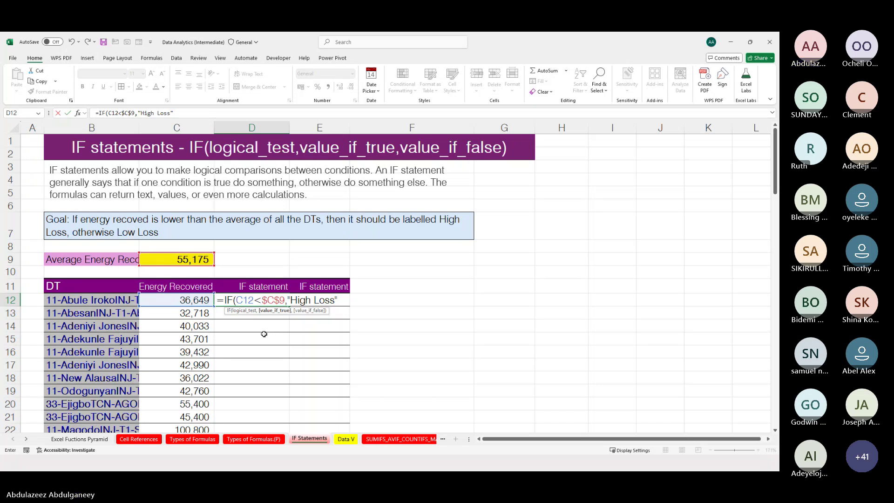
{"action": "type", "text": ","}
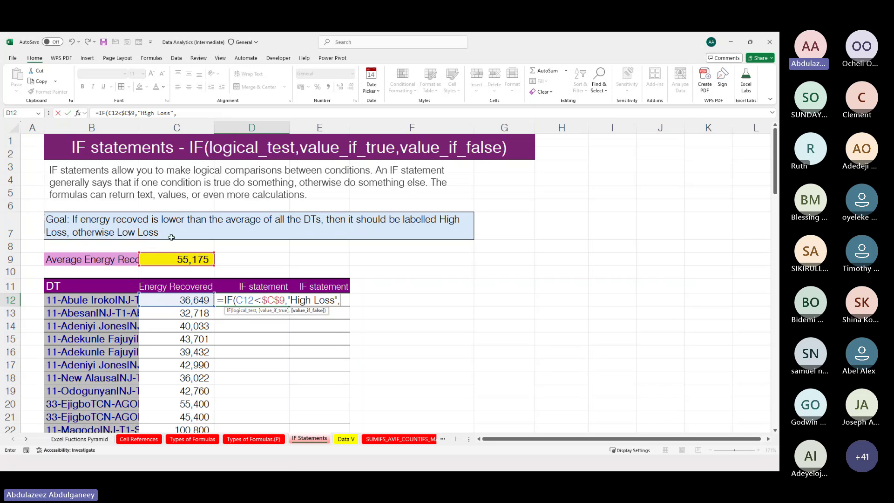
{"action": "type", "text": "\"Low Loss\""}
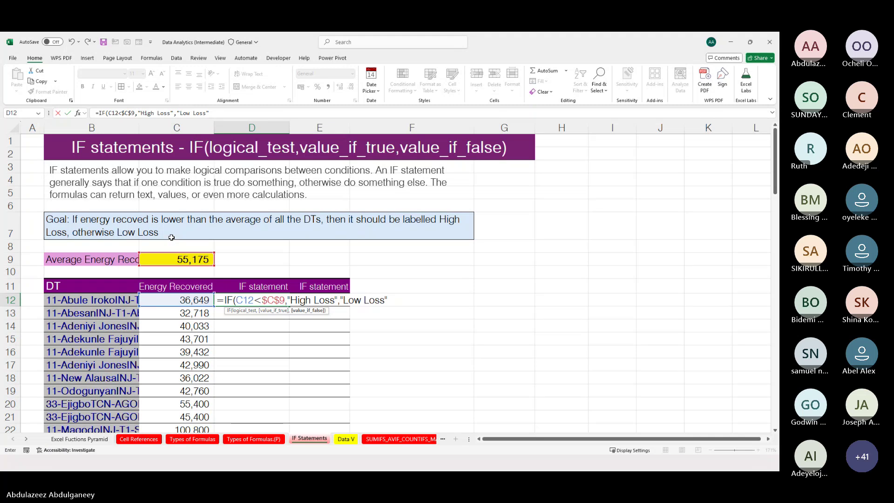
{"action": "type", "text": ")"}
{"action": "key", "text": "ctrl+Return"}
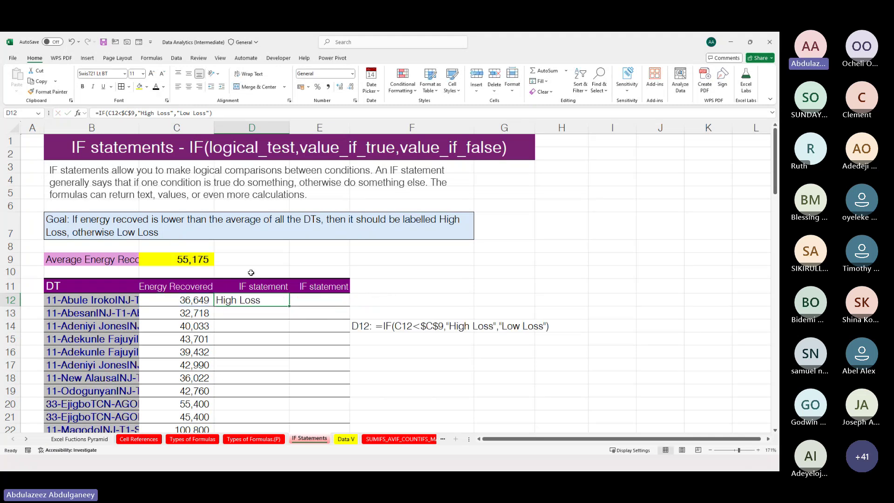
Fill the D12 IF formula down the first IF statement column through D23.
{"action": "key", "text": "shift+Down"}
{"action": "key", "text": "shift+Down"}
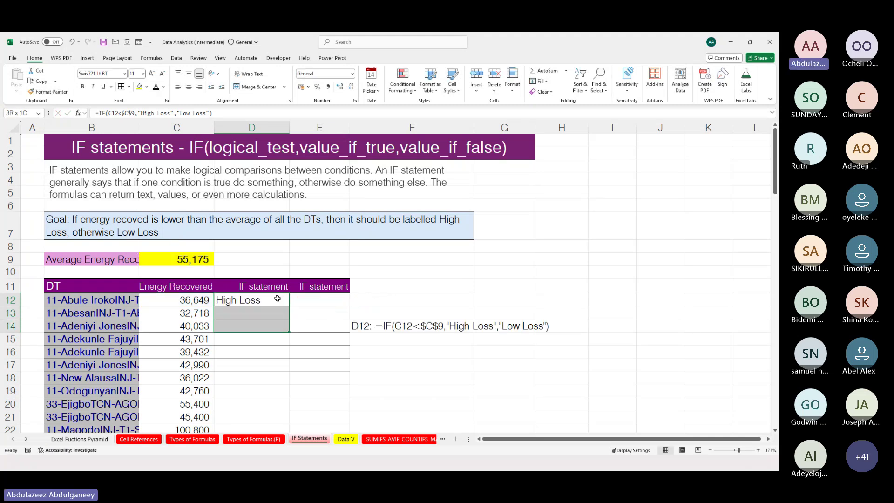
{"action": "key", "text": "shift+Down"}
{"action": "key", "text": "shift+Down"}
{"action": "key", "text": "shift+Down"}
{"action": "key", "text": "shift+Down"}
{"action": "key", "text": "shift+Down"}
{"action": "key", "text": "shift+Down"}
{"action": "key", "text": "shift+Down"}
{"action": "key", "text": "shift+Down"}
{"action": "key", "text": "shift+Down"}
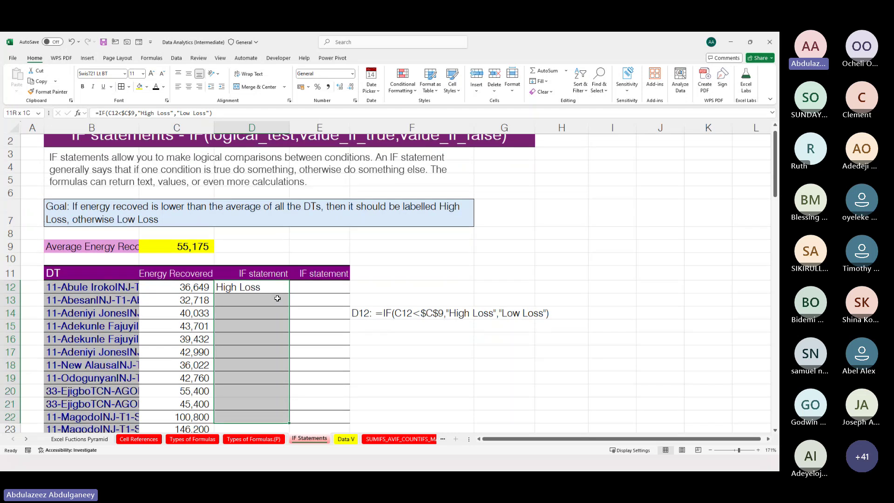
{"action": "key", "text": "shift+Down"}
{"action": "key", "text": "shift+Up"}
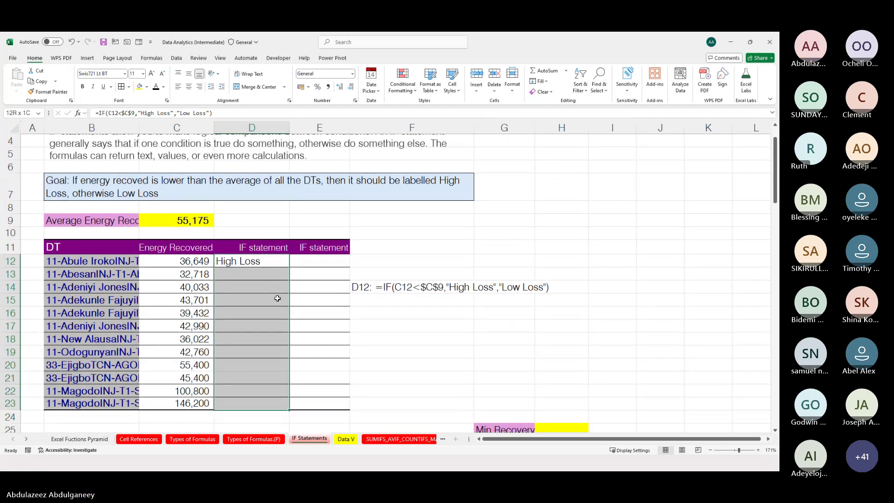
{"action": "key", "text": "F2"}
{"action": "key", "text": "ctrl+Return"}
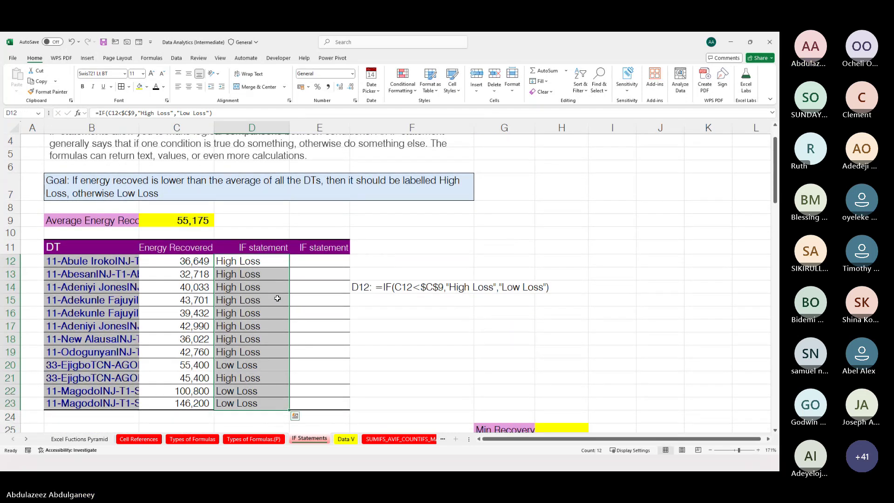
{"action": "left_click", "coordinate": [582, 237]}
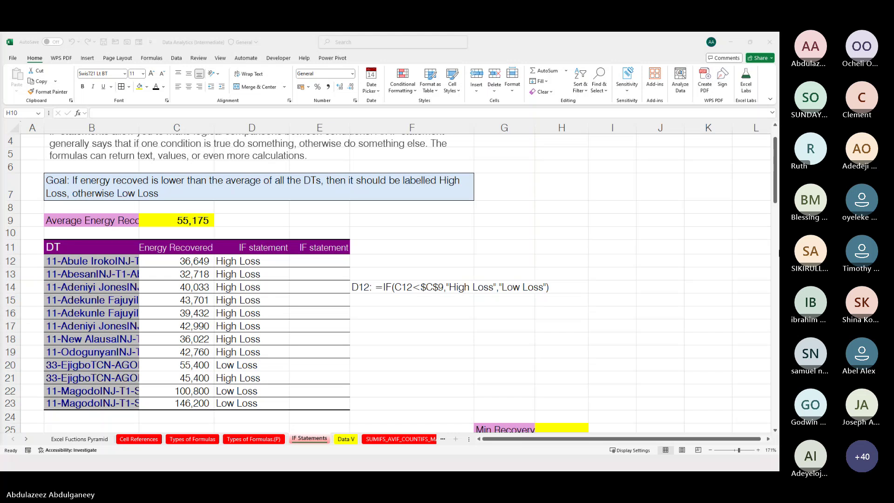
{"action": "left_click", "coordinate": [320, 260]}
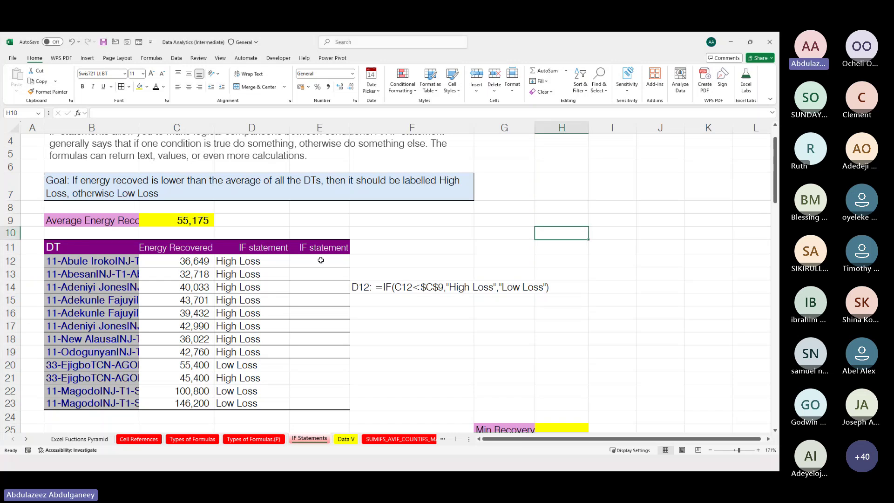
{"action": "left_click", "coordinate": [321, 260]}
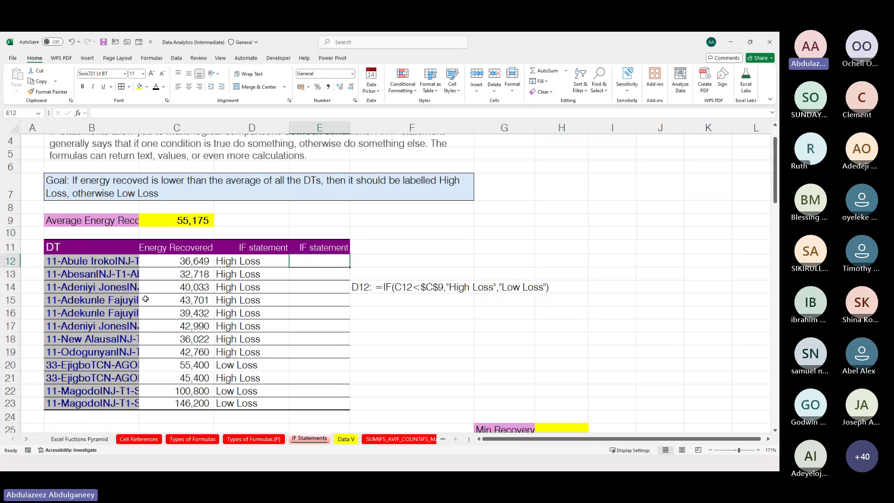
{"action": "key", "text": "Right"}
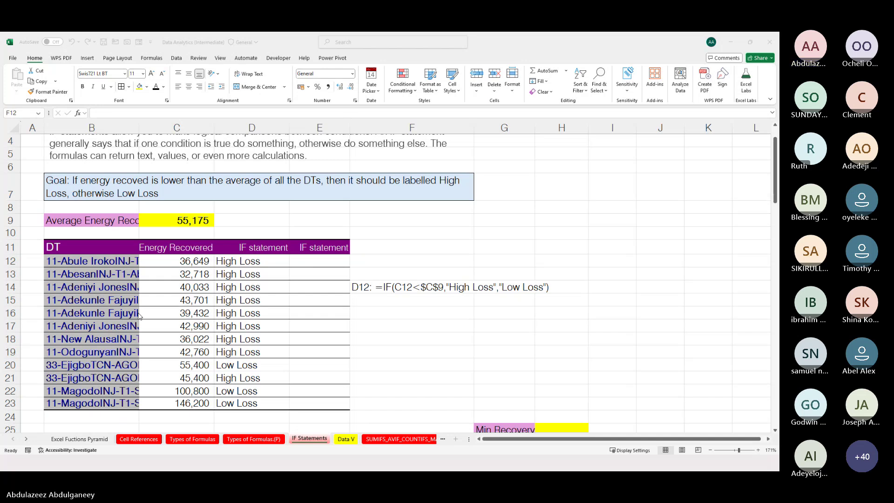
Start an IF formula in E12 with the nested condition C12<AVERAGE($C$12:$C$23).
{"action": "left_click", "coordinate": [328, 260]}
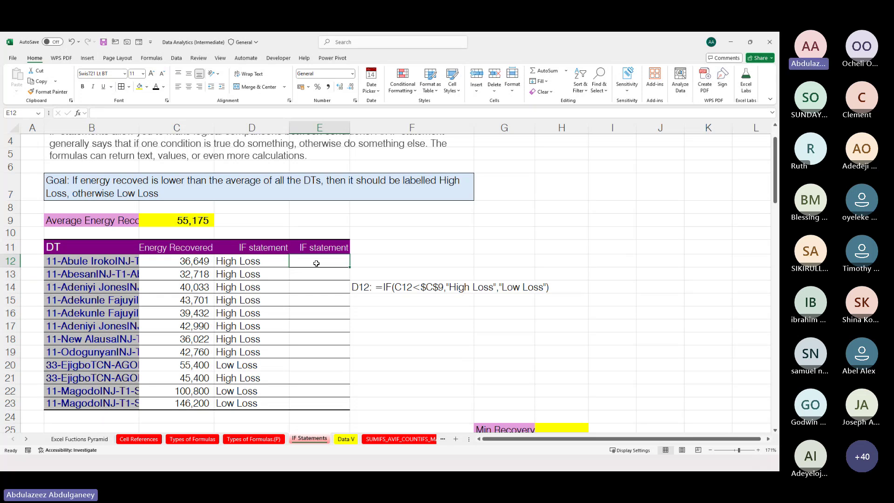
{"action": "type", "text": "=if"}
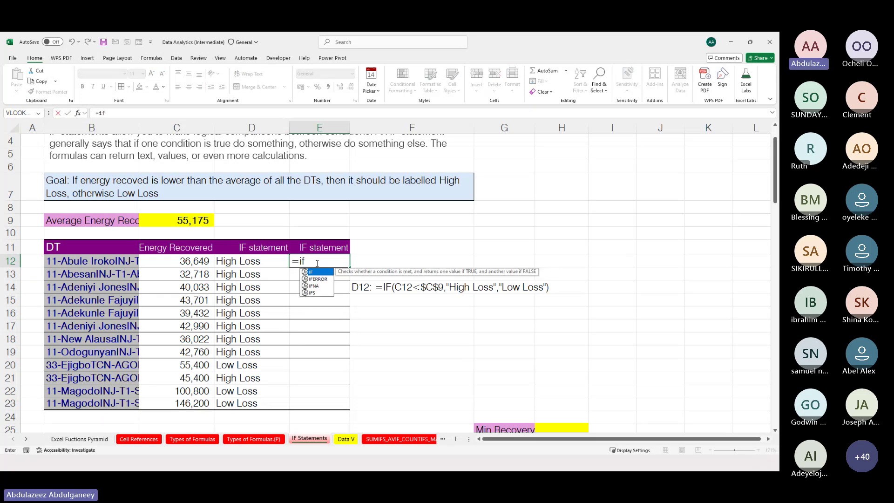
{"action": "key", "text": "Tab"}
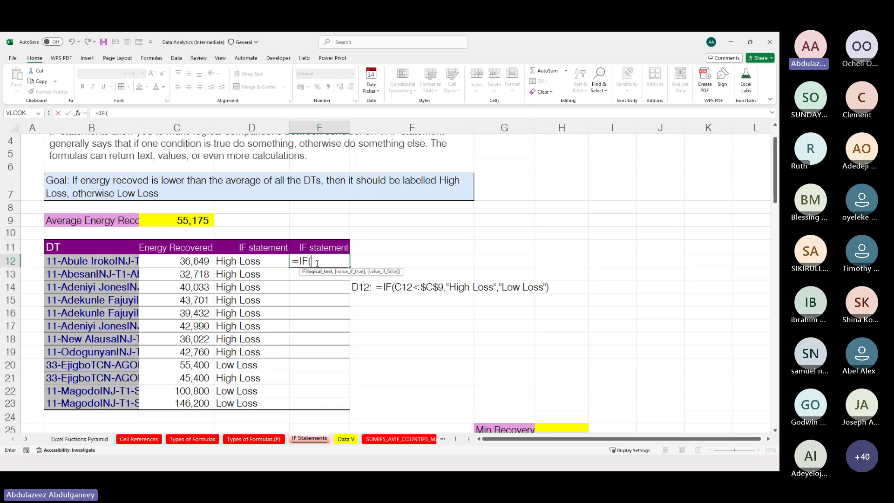
{"action": "left_click", "coordinate": [195, 260]}
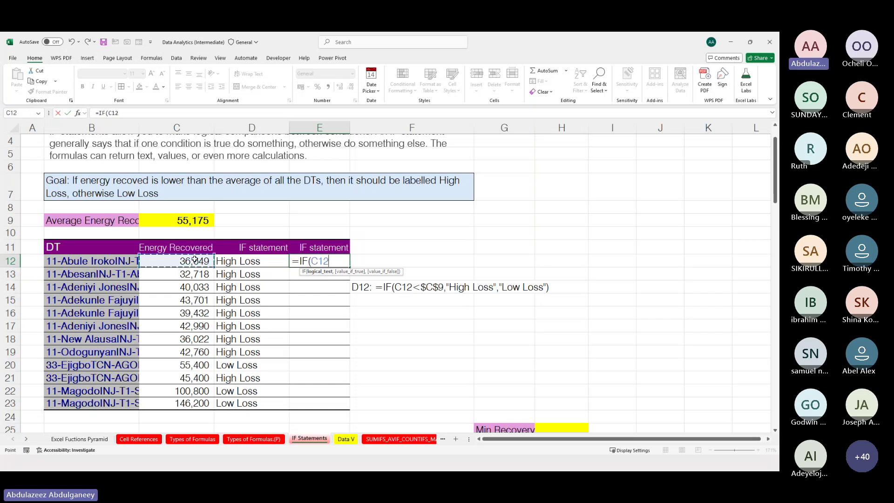
{"action": "type", "text": "<ave"}
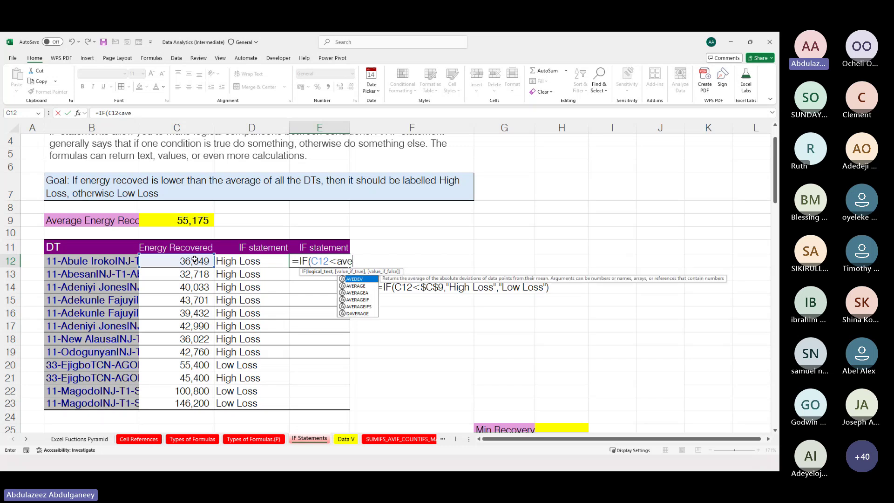
{"action": "key", "text": "Down"}
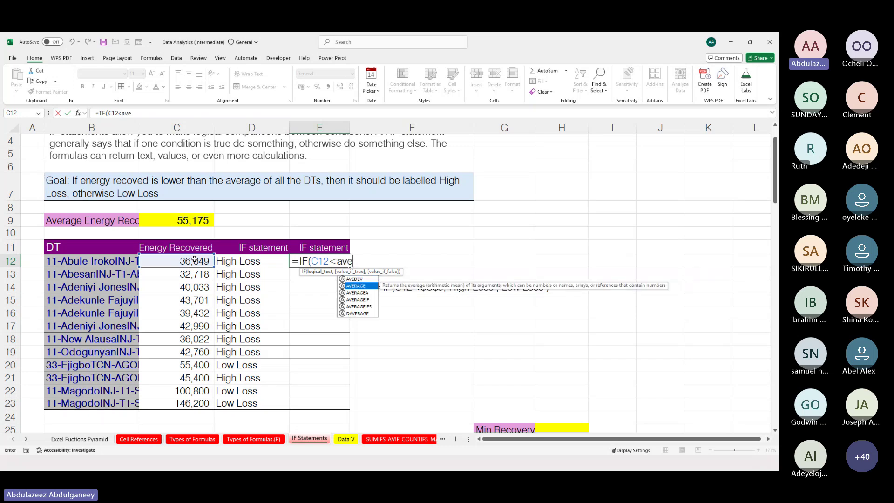
{"action": "key", "text": "Tab"}
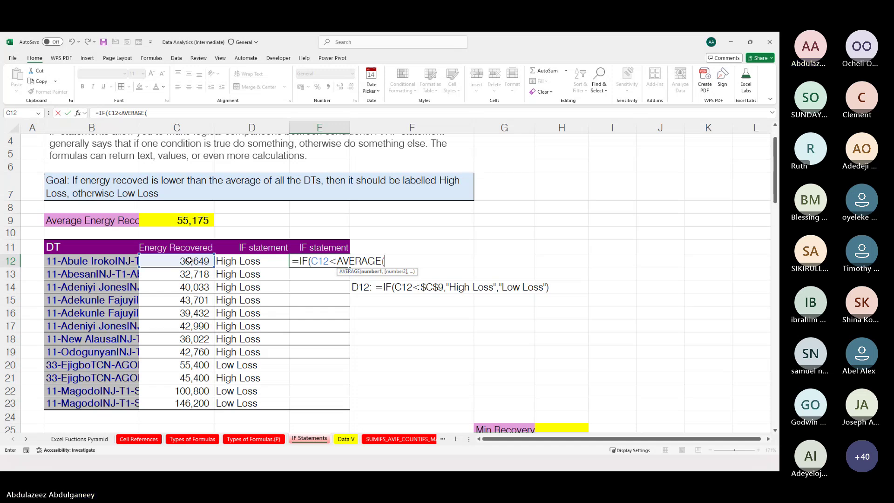
{"action": "left_click_drag", "start_coordinate": [189, 261], "coordinate": [196, 401]}
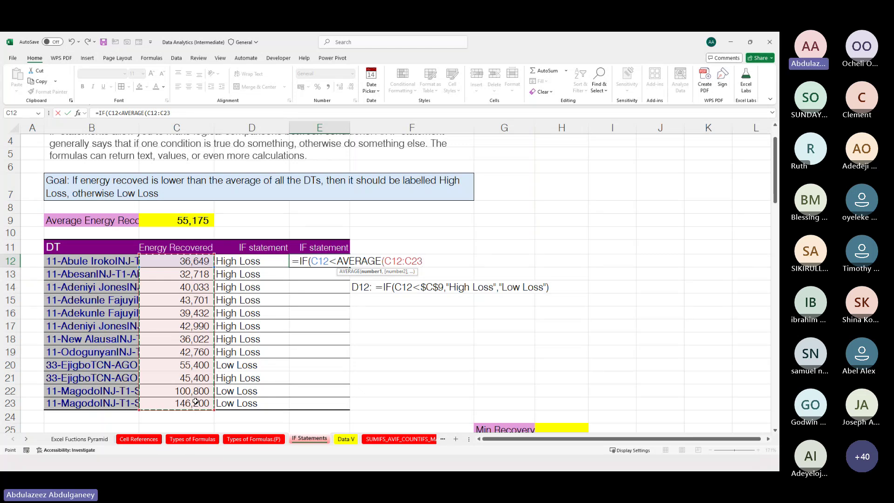
{"action": "key", "text": "F4"}
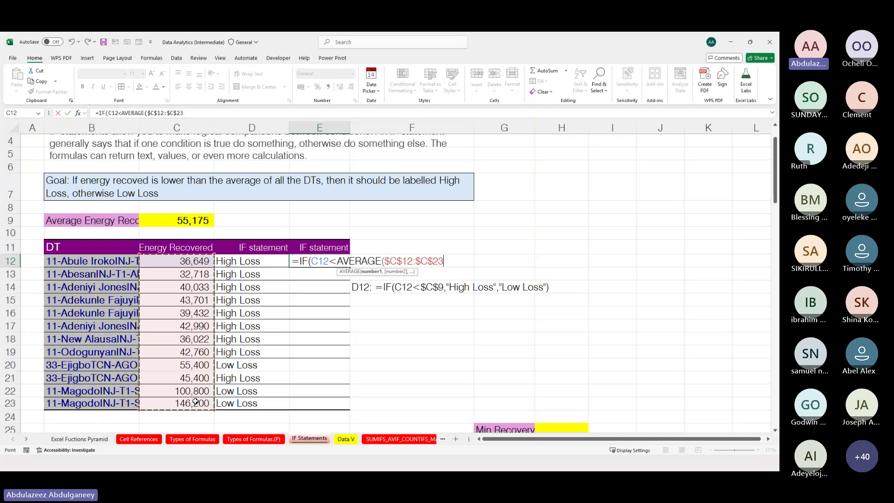
{"action": "type", "text": ")"}
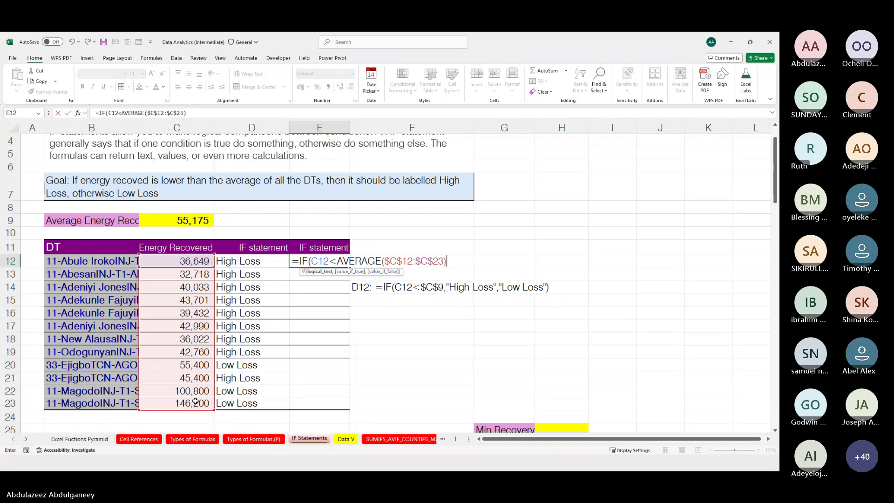
Complete the E12 IF formula with "High Loss" when true and "Low Loss" when false, and enter it.
{"action": "type", "text": ","}
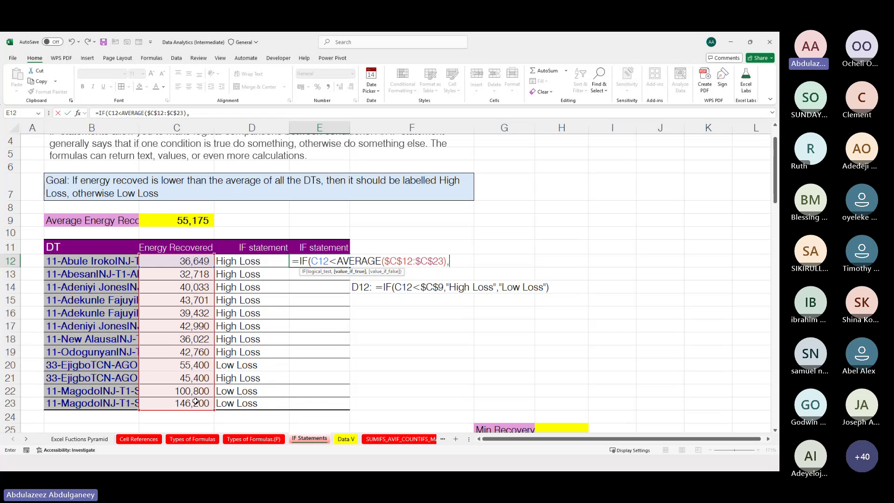
{"action": "type", "text": "\""}
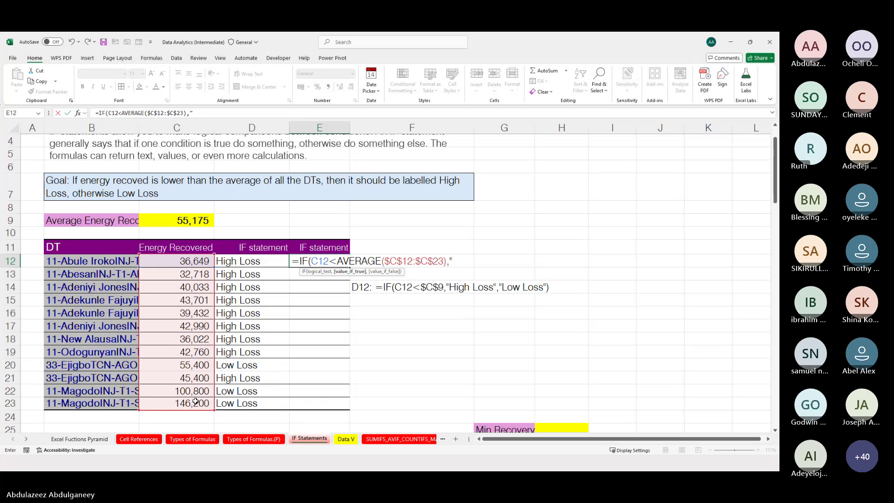
{"action": "type", "text": "High"}
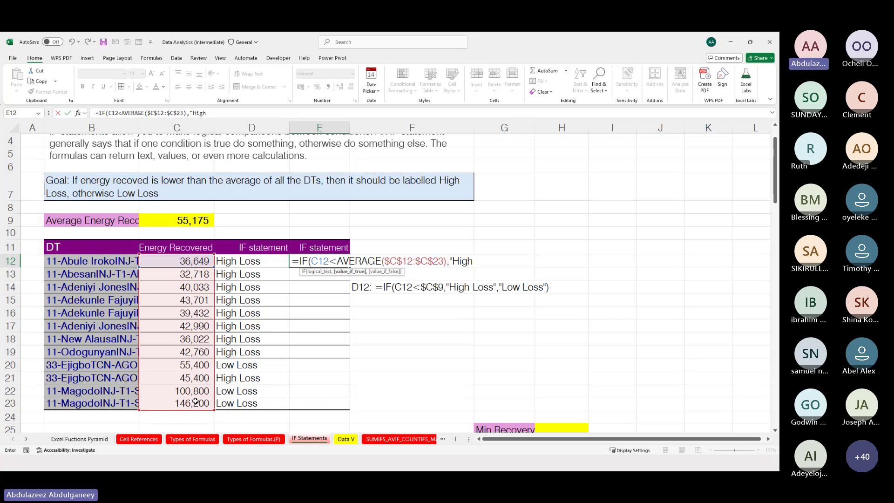
{"action": "type", "text": " Loss\",\"L"}
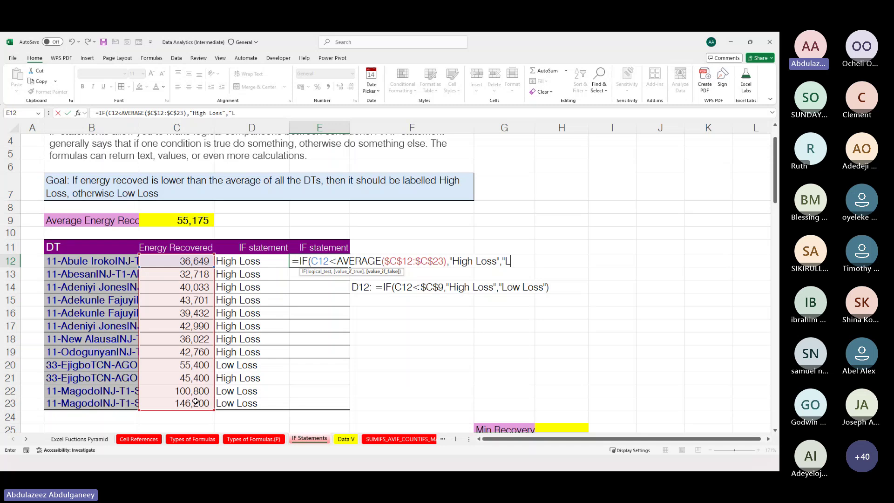
{"action": "type", "text": "ow Loss"}
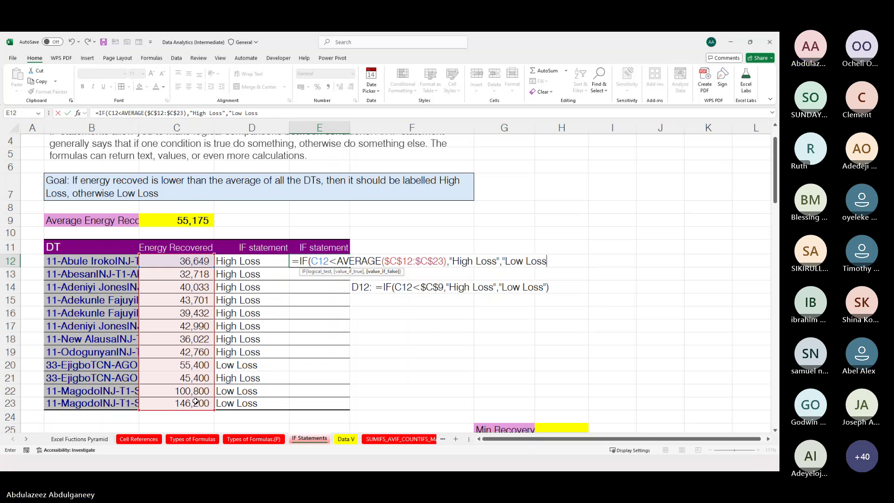
{"action": "type", "text": "\""}
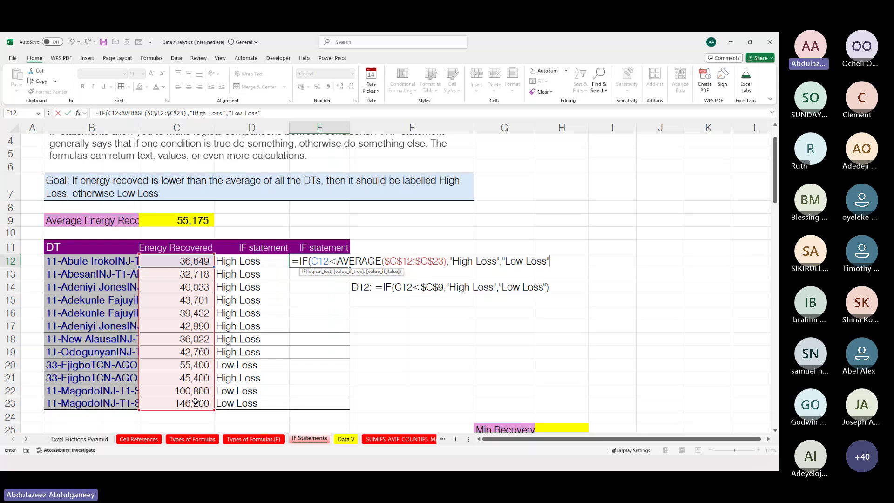
{"action": "type", "text": ")"}
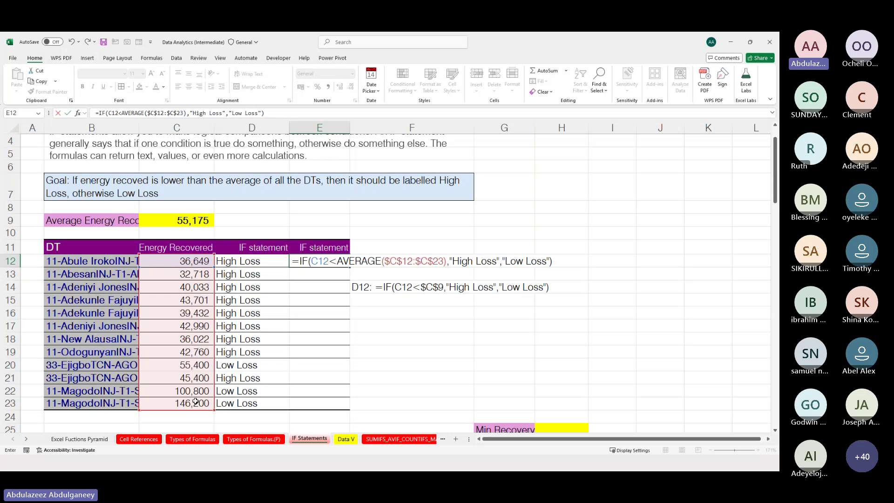
{"action": "key", "text": "Return"}
Fill the E12 IF formula down the second IF statement column through E23.
{"action": "key", "text": "Up"}
{"action": "key", "text": "shift+Down"}
{"action": "key", "text": "shift+Down"}
{"action": "key", "text": "shift+Down"}
{"action": "key", "text": "shift+Down"}
{"action": "key", "text": "shift+Down"}
{"action": "key", "text": "shift+Down"}
{"action": "key", "text": "shift+Down"}
{"action": "key", "text": "shift+Down"}
{"action": "key", "text": "shift+Down"}
{"action": "key", "text": "shift+Down"}
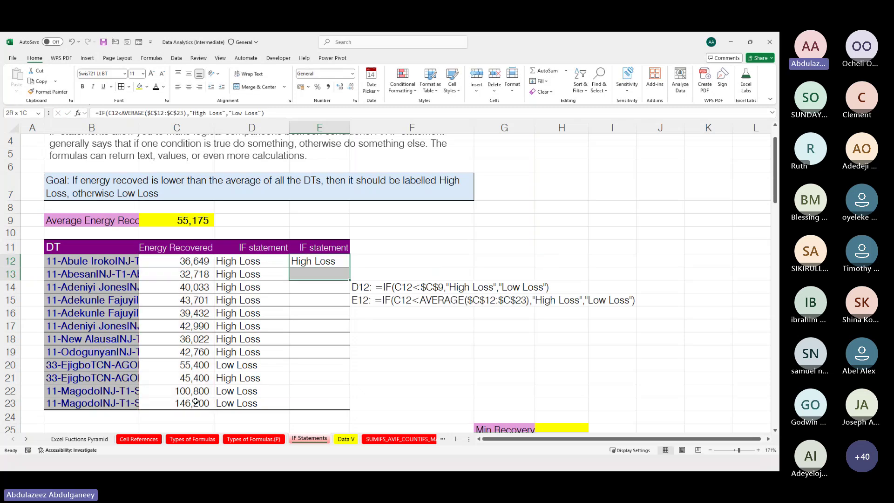
{"action": "key", "text": "shift+Down"}
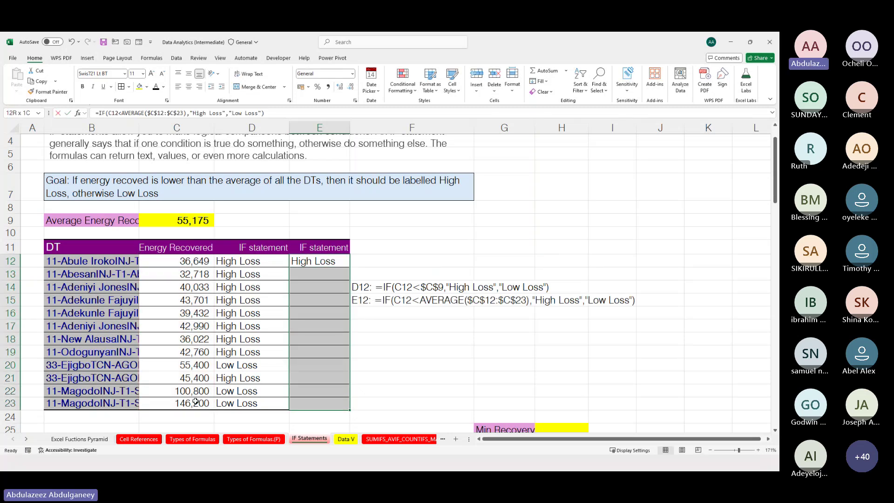
{"action": "key", "text": "F2"}
{"action": "key", "text": "ctrl+Return"}
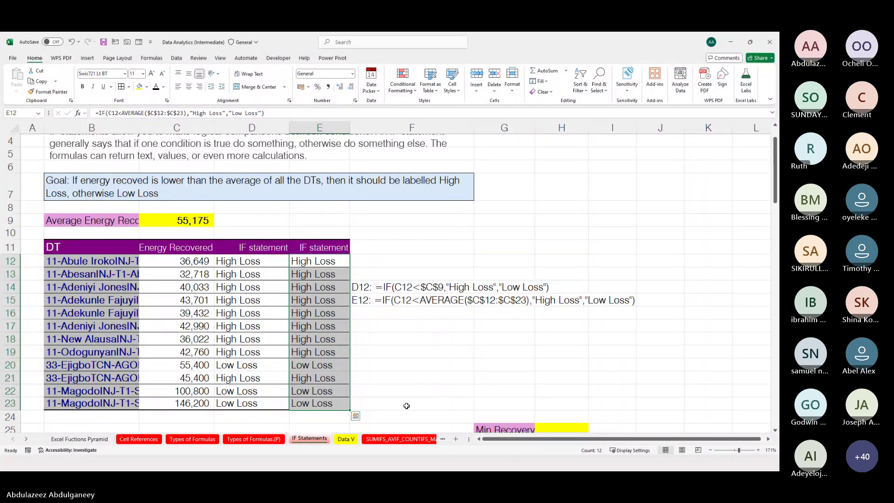
{"action": "left_click", "coordinate": [356, 415]}
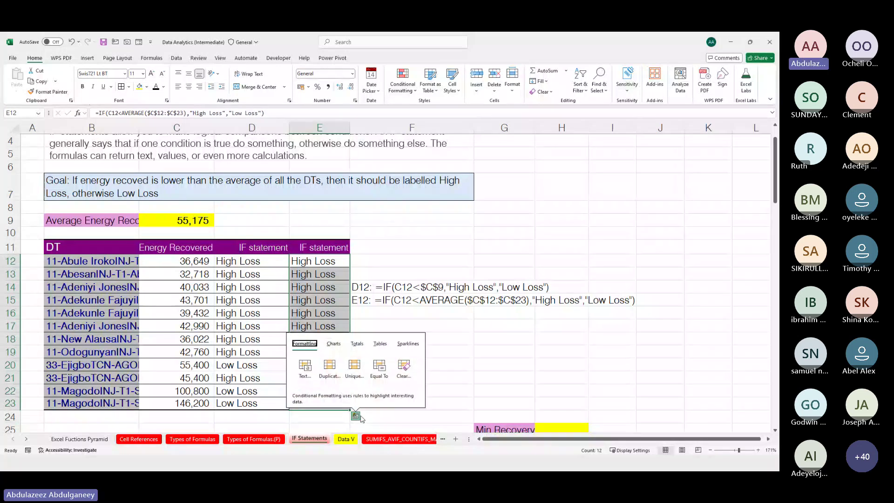
{"action": "left_click", "coordinate": [507, 357]}
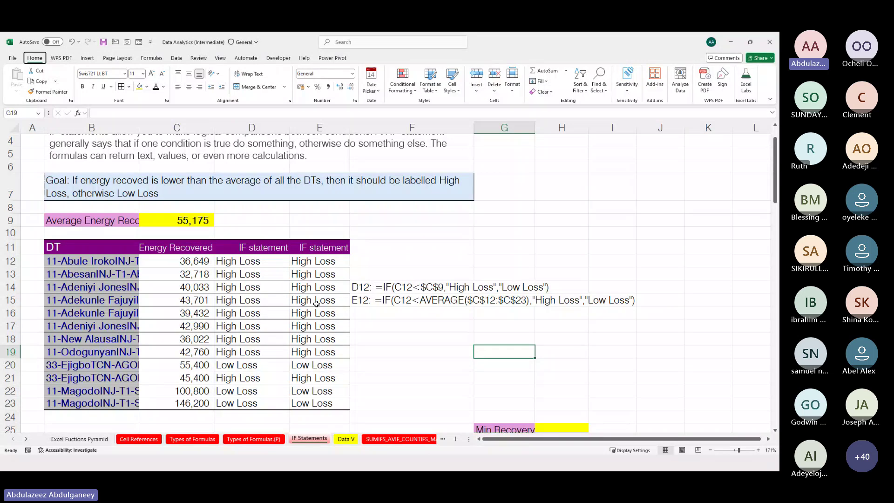
{"action": "key", "text": "alt+Tab"}
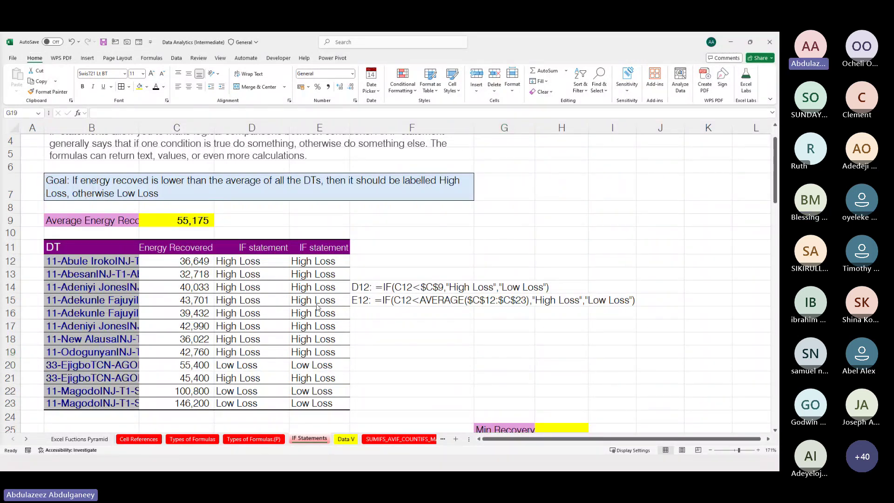
{"action": "key", "text": "alt+Tab"}
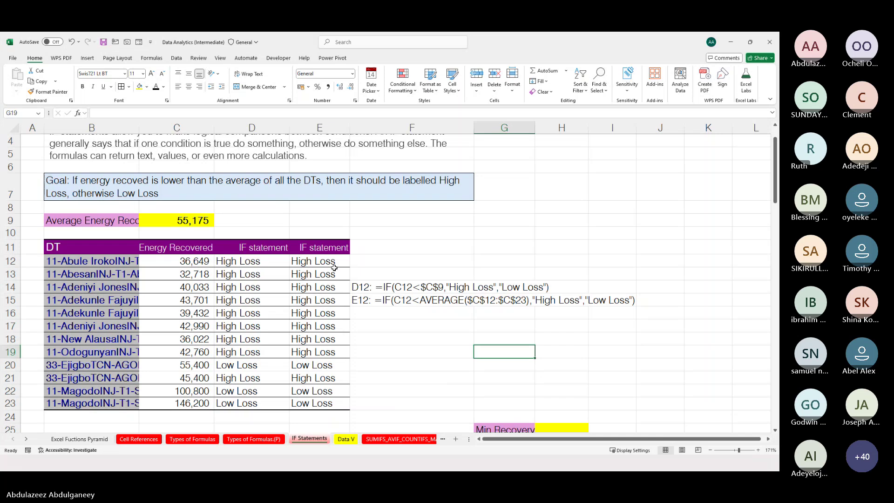
Clear the IF formulas from both IF statement columns, D12:E23.
{"action": "left_click", "coordinate": [315, 264]}
{"action": "key", "text": "Left"}
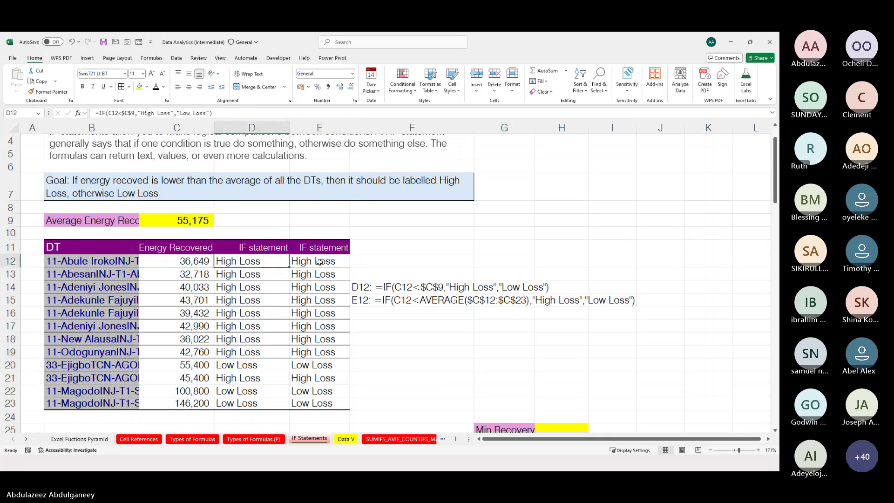
{"action": "key", "text": "shift+Right"}
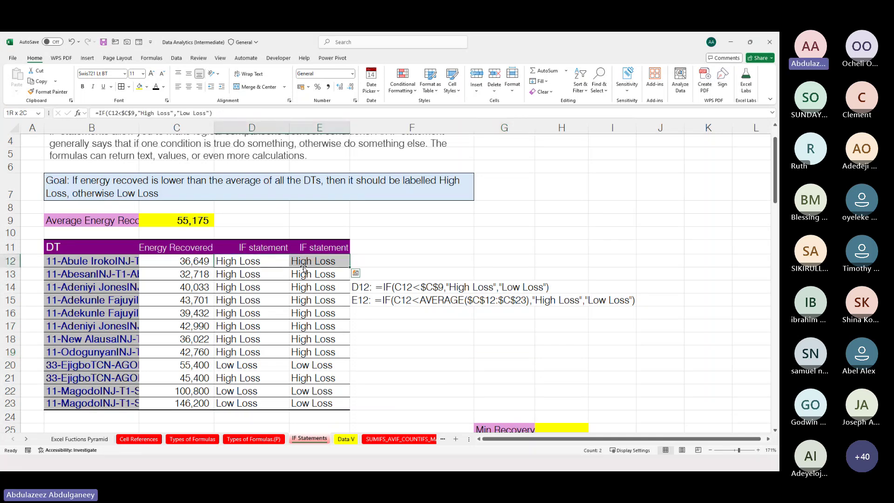
{"action": "key", "text": "shift+Down"}
{"action": "key", "text": "shift+Down"}
{"action": "key", "text": "shift+Down"}
{"action": "key", "text": "shift+Down"}
{"action": "key", "text": "shift+Down"}
{"action": "key", "text": "shift+Down"}
{"action": "key", "text": "shift+Down"}
{"action": "key", "text": "shift+Down"}
{"action": "key", "text": "shift+Down"}
{"action": "key", "text": "shift+Down"}
{"action": "key", "text": "shift+Down"}
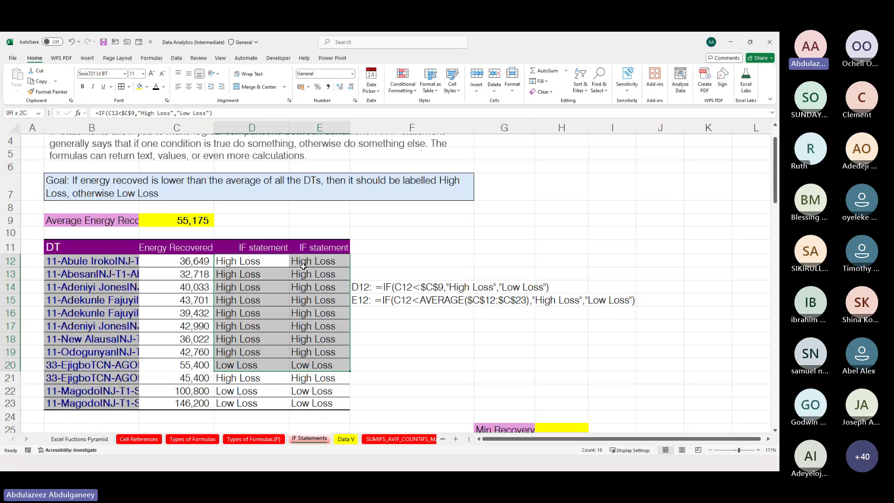
{"action": "key", "text": "Delete"}
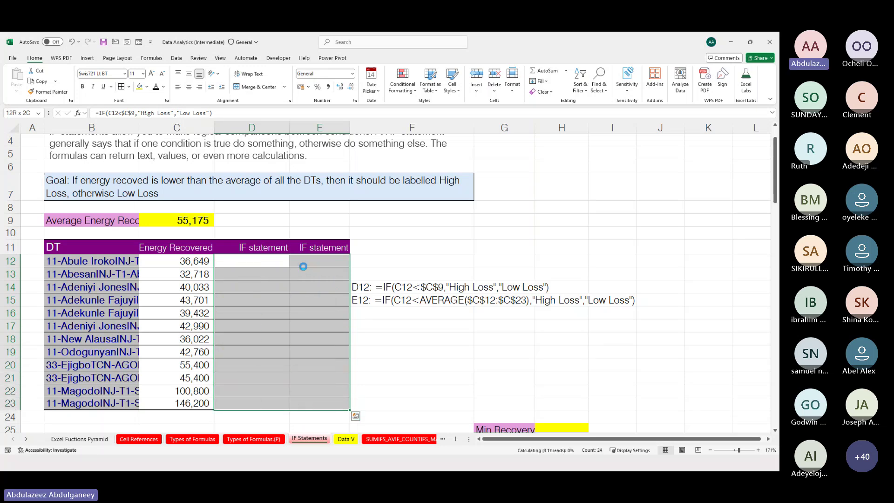
{"action": "scroll", "coordinate": [303, 266], "scroll_direction": "up", "scroll_amount": 1}
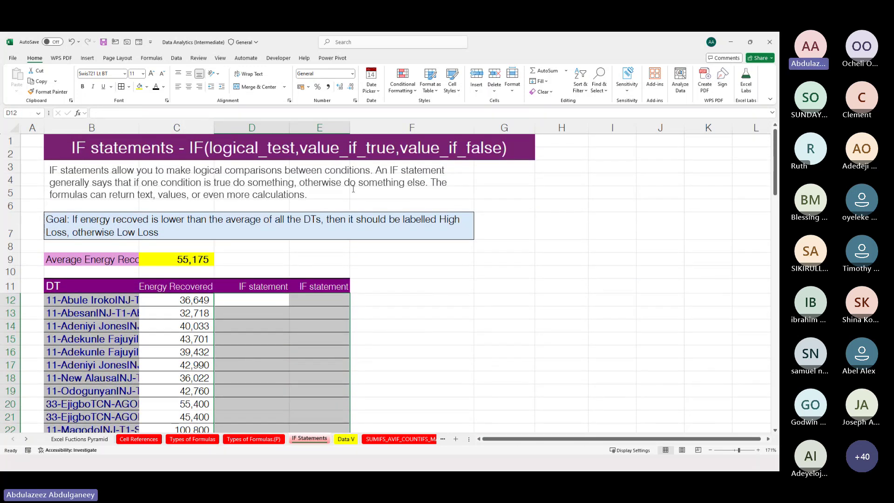
{"action": "left_click", "coordinate": [586, 192]}
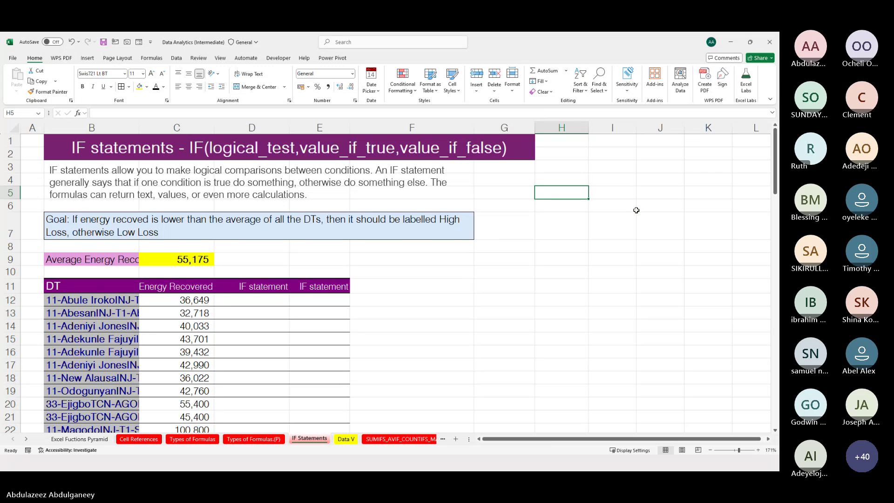
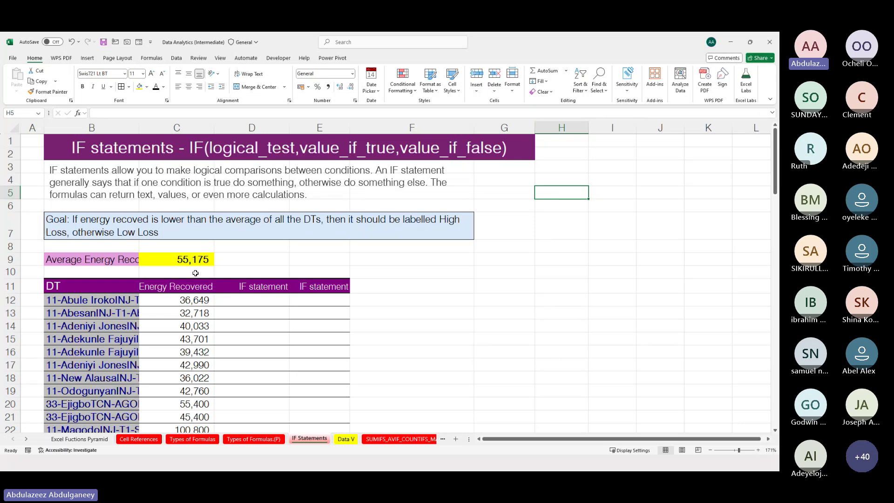
Make the words "High Loss" and "Low Loss" bold in the Goal text in B7.
{"action": "left_click", "coordinate": [198, 302]}
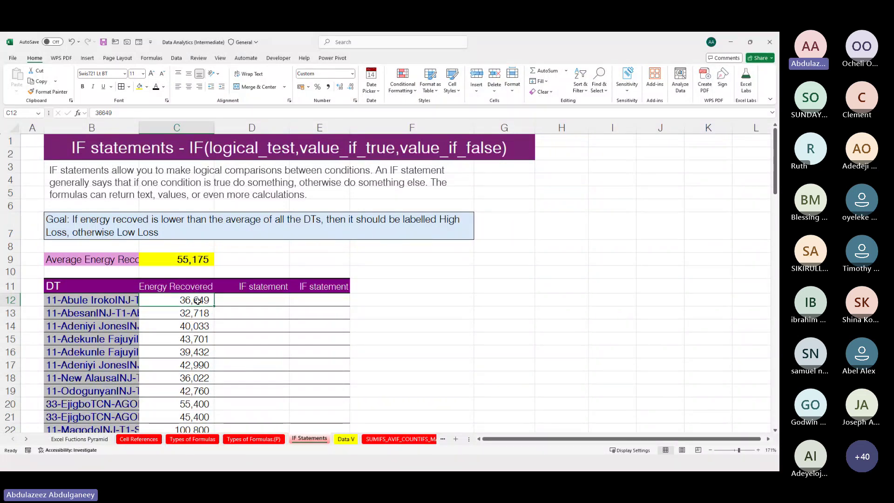
{"action": "left_click", "coordinate": [188, 261]}
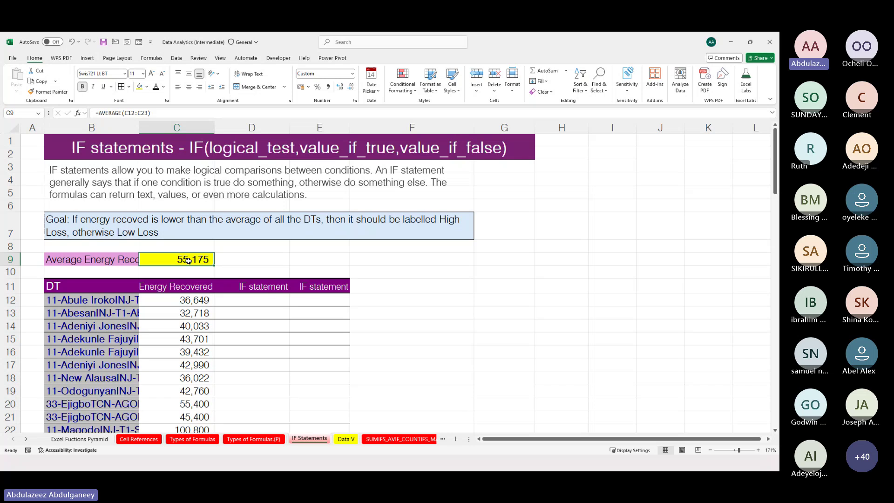
{"action": "left_click", "coordinate": [444, 224]}
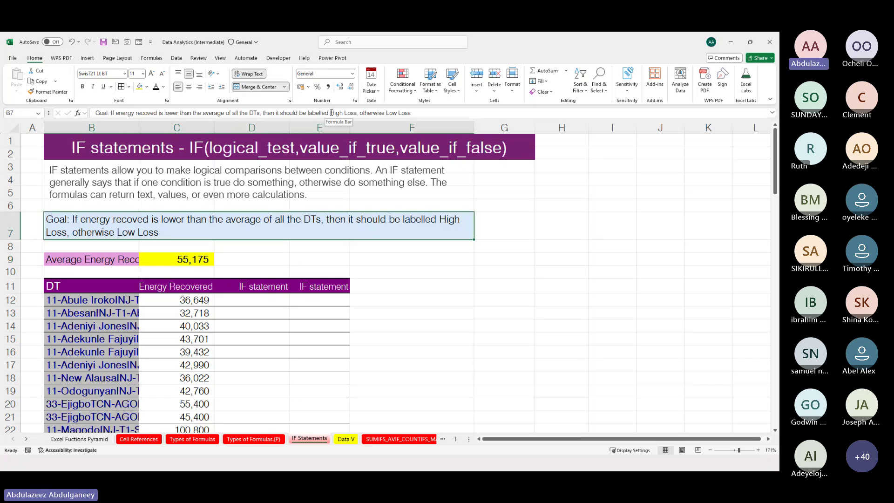
{"action": "left_click_drag", "start_coordinate": [331, 113], "coordinate": [356, 114]}
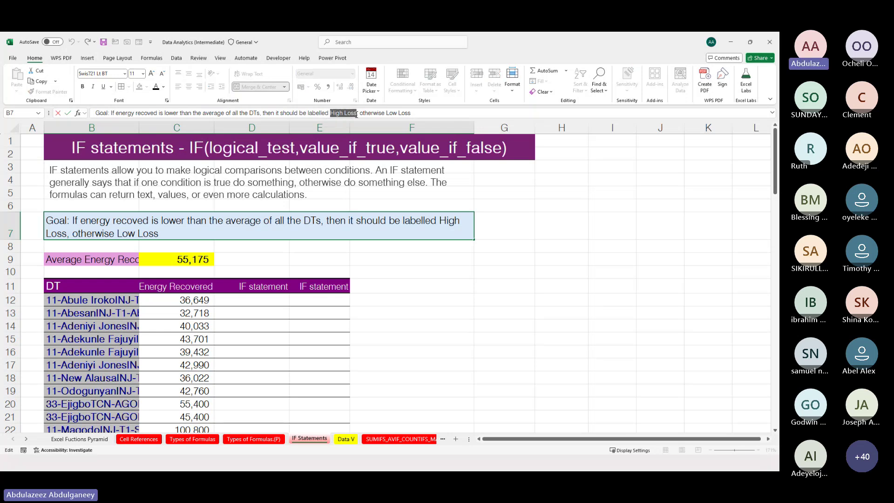
{"action": "key", "text": "ctrl+b"}
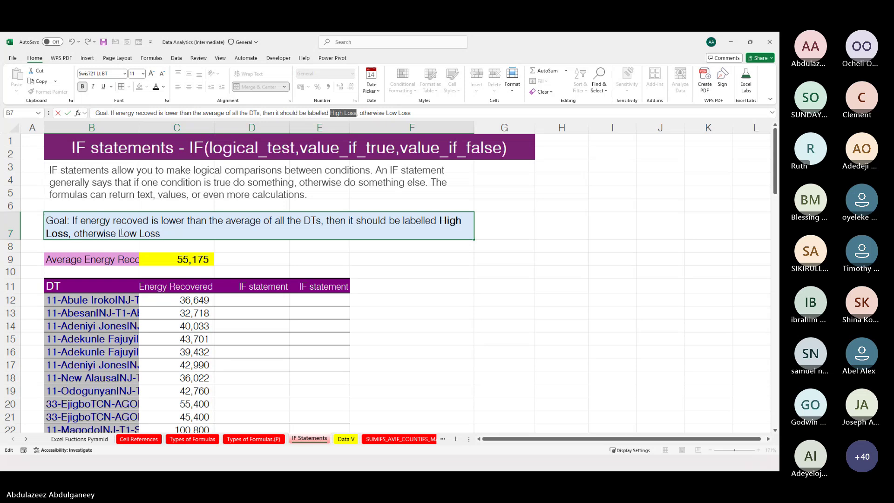
{"action": "left_click_drag", "start_coordinate": [119, 234], "coordinate": [159, 236]}
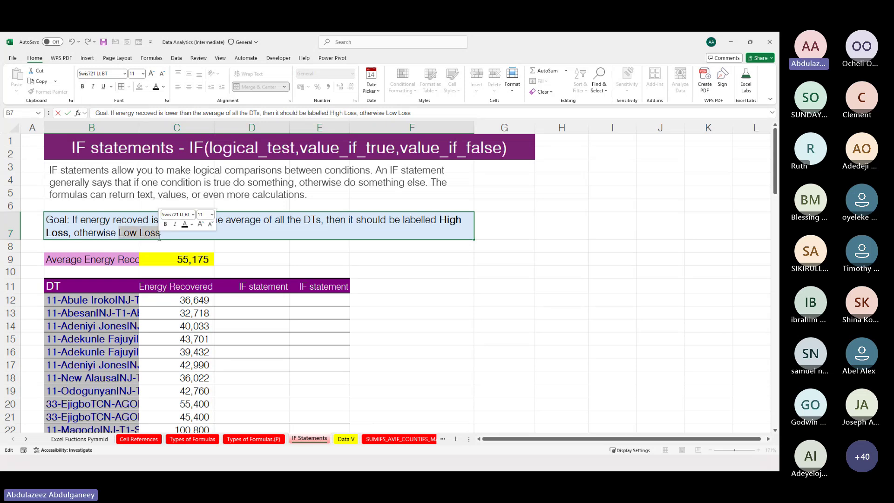
{"action": "key", "text": "ctrl+b"}
{"action": "left_click", "coordinate": [450, 328]}
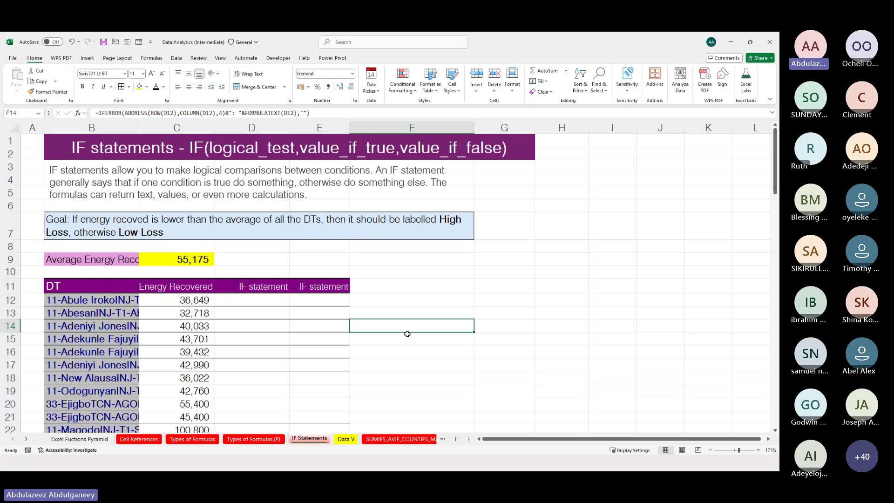
Clear the average energy recovered cell C9 and re-enter it as =AVERAGE(C12:C23).
{"action": "left_click", "coordinate": [194, 261]}
{"action": "key", "text": "Delete"}
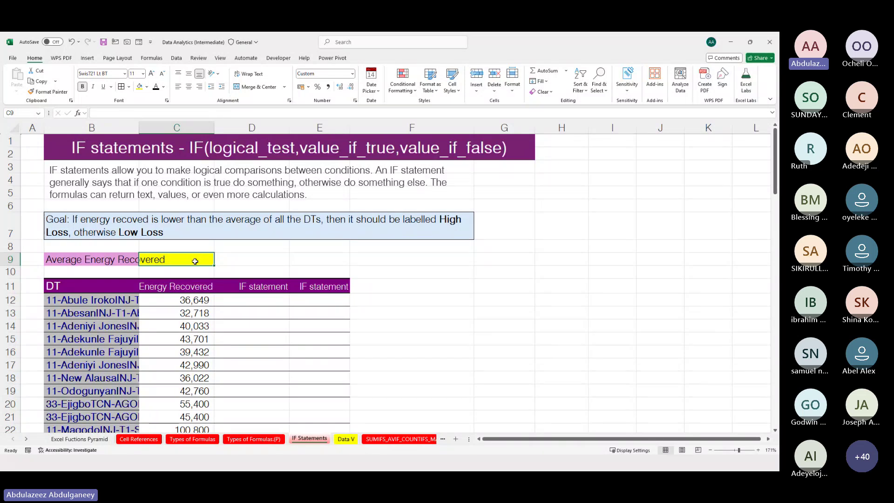
{"action": "type", "text": "=ave"}
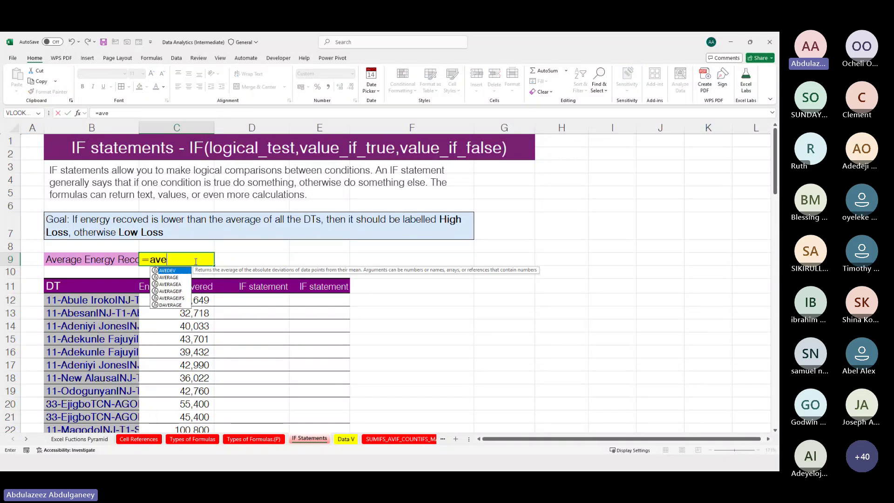
{"action": "key", "text": "Down"}
{"action": "key", "text": "Tab"}
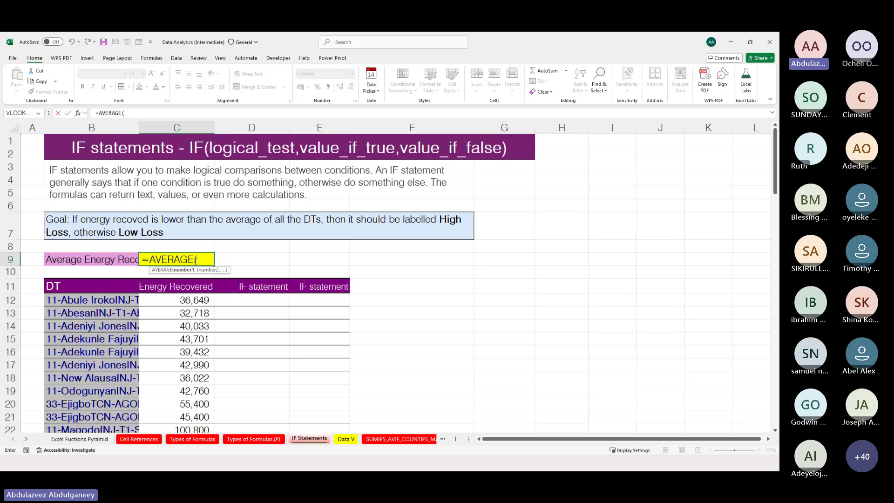
{"action": "scroll", "coordinate": [169, 253], "scroll_direction": "down", "scroll_amount": 1}
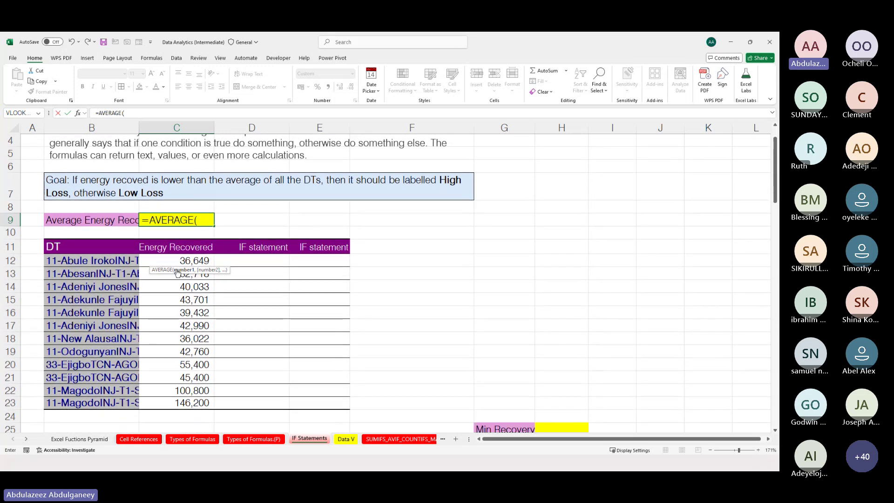
{"action": "left_click_drag", "start_coordinate": [166, 258], "coordinate": [165, 400]}
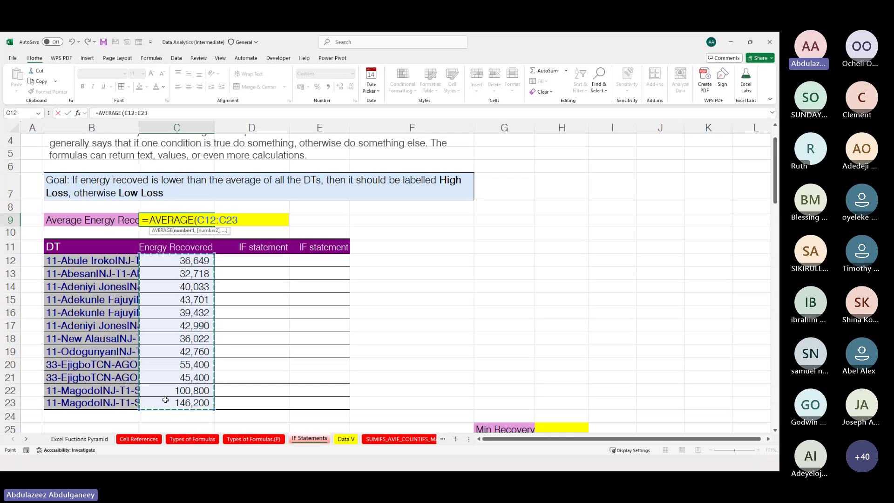
{"action": "key", "text": "ctrl+Return"}
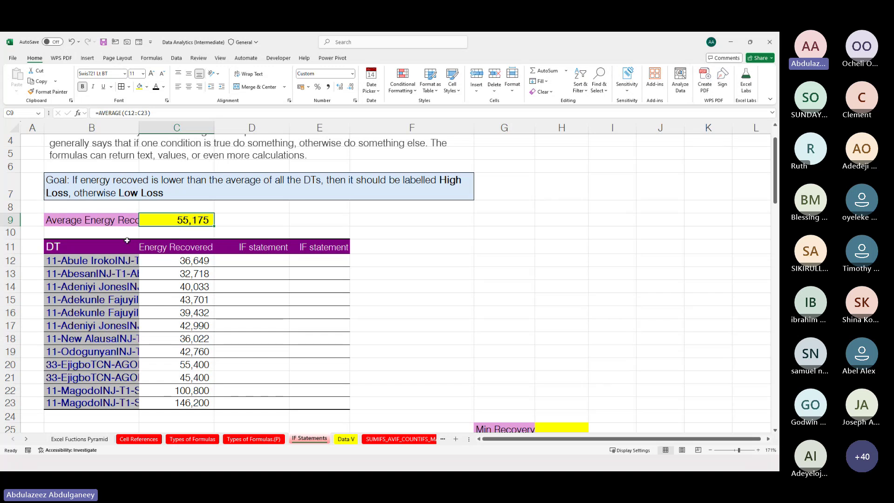
{"action": "left_click", "coordinate": [120, 260]}
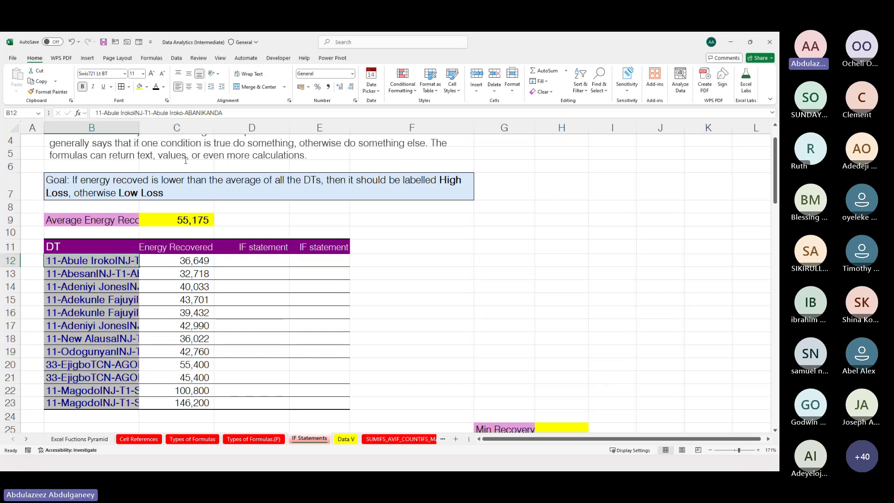
Start an IF formula in D12 that tests whether C12 is less than the average in C9, locked as $C$9.
{"action": "left_click", "coordinate": [203, 264]}
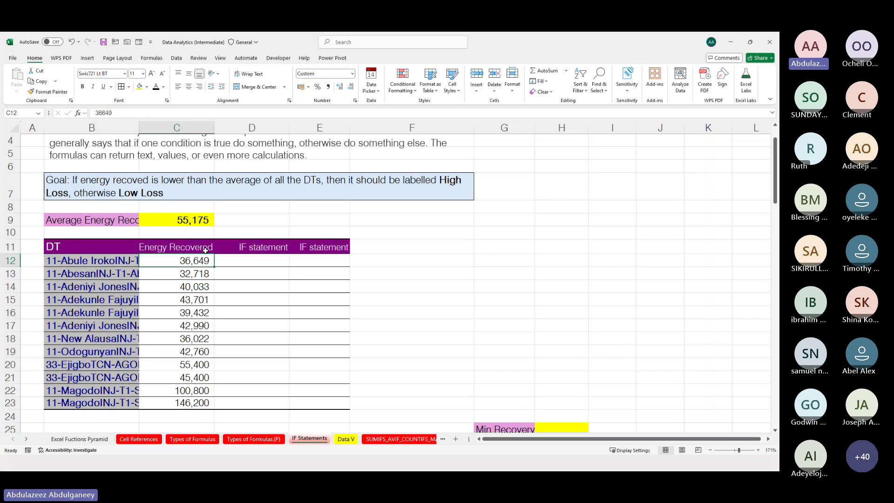
{"action": "left_click", "coordinate": [251, 260]}
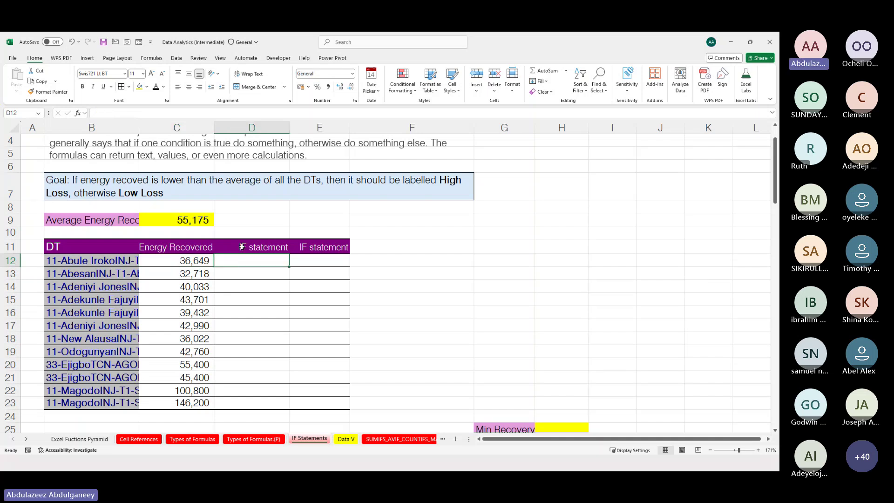
{"action": "left_click", "coordinate": [242, 247]}
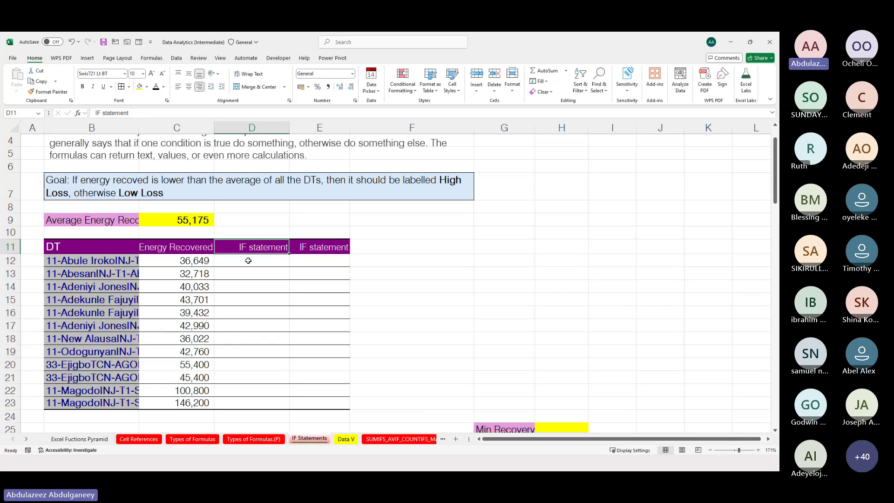
{"action": "left_click", "coordinate": [249, 261]}
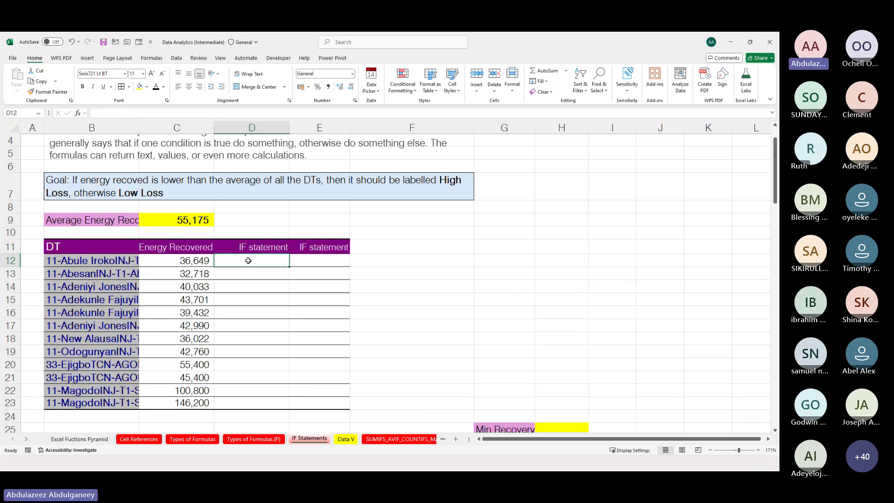
{"action": "type", "text": "=if"}
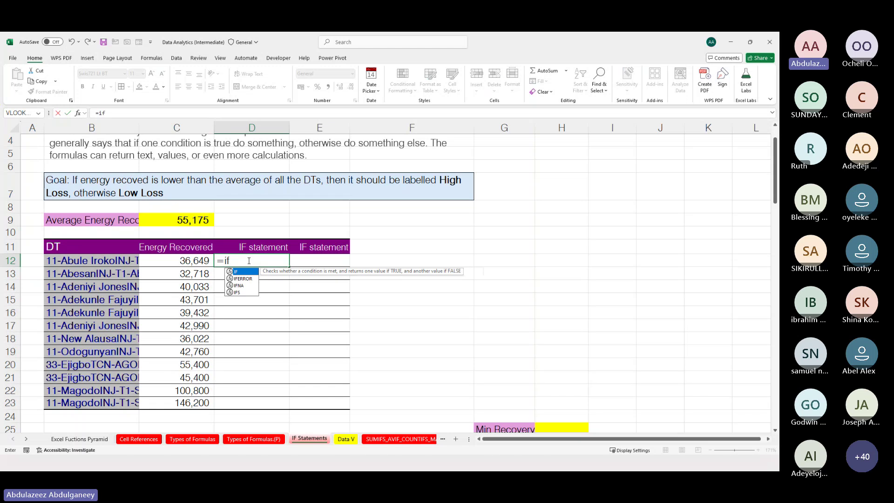
{"action": "key", "text": "Tab"}
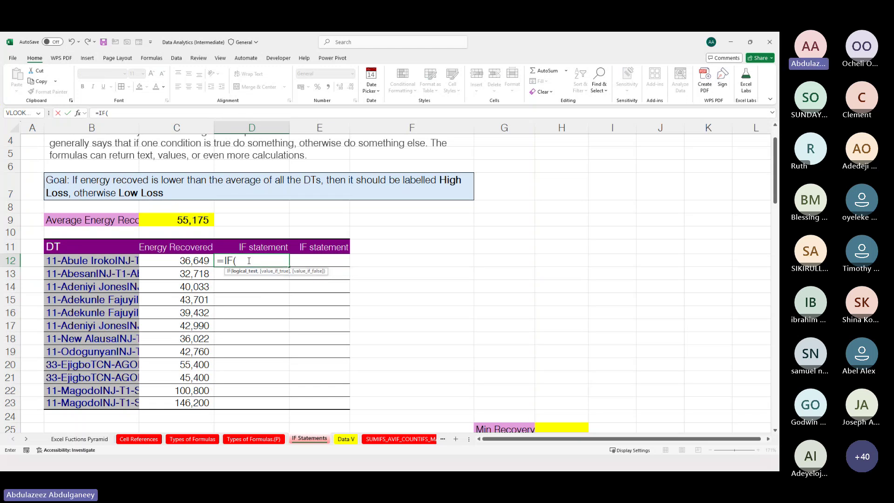
{"action": "left_click", "coordinate": [198, 261]}
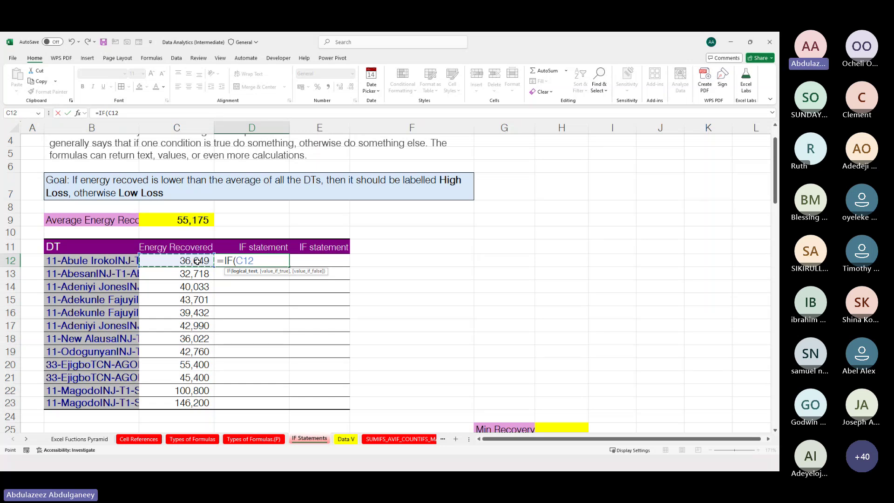
{"action": "type", "text": "<"}
{"action": "left_click", "coordinate": [184, 222]}
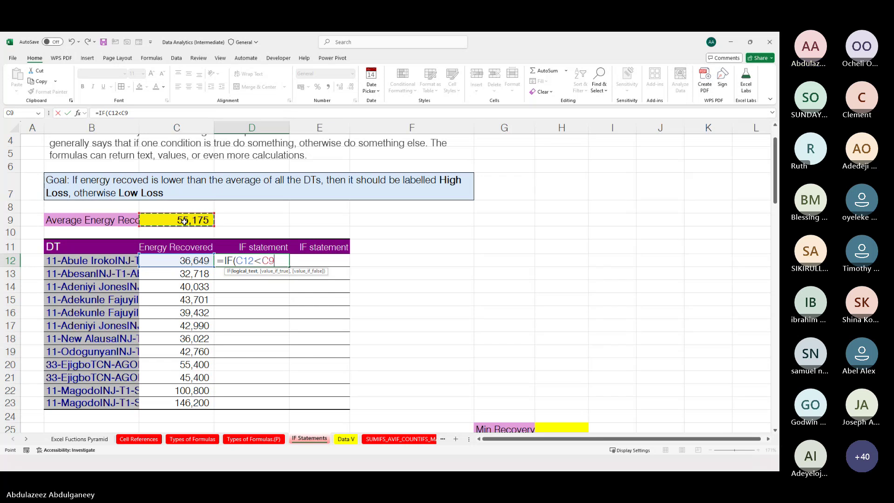
{"action": "key", "text": "F4"}
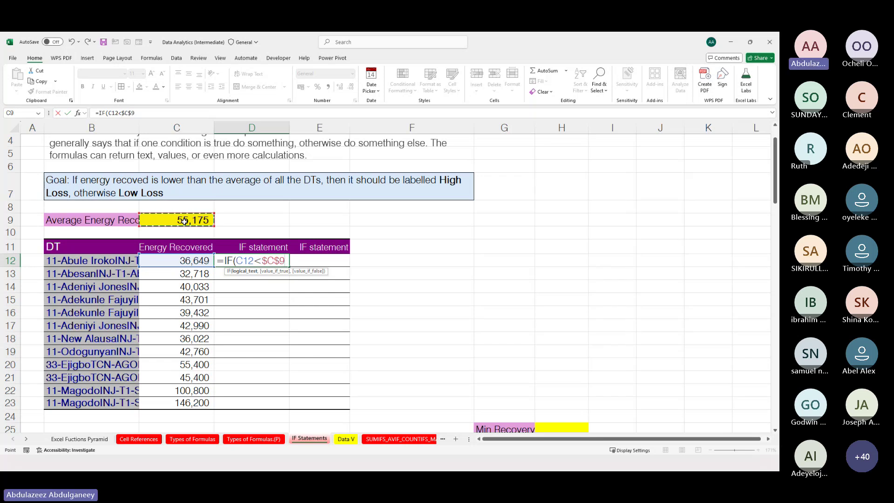
{"action": "type", "text": ","}
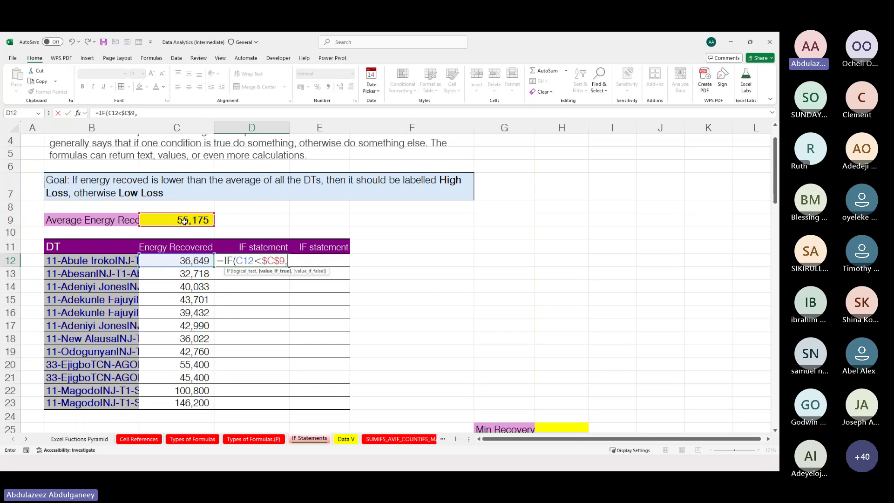
Complete the D12 IF formula with "High Loss" as the true result and "Low Loss" as the false result.
{"action": "type", "text": "\"\""}
{"action": "key", "text": "BackSpace"}
{"action": "type", "text": "High"}
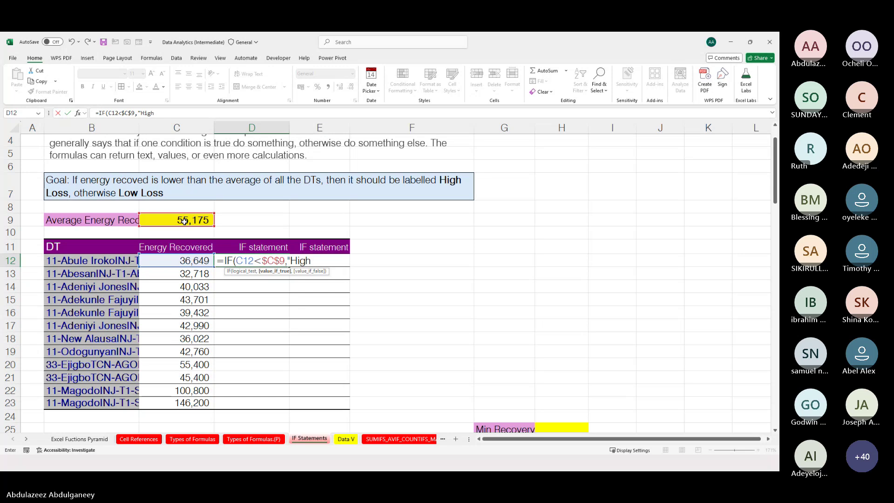
{"action": "type", "text": " Loss\","}
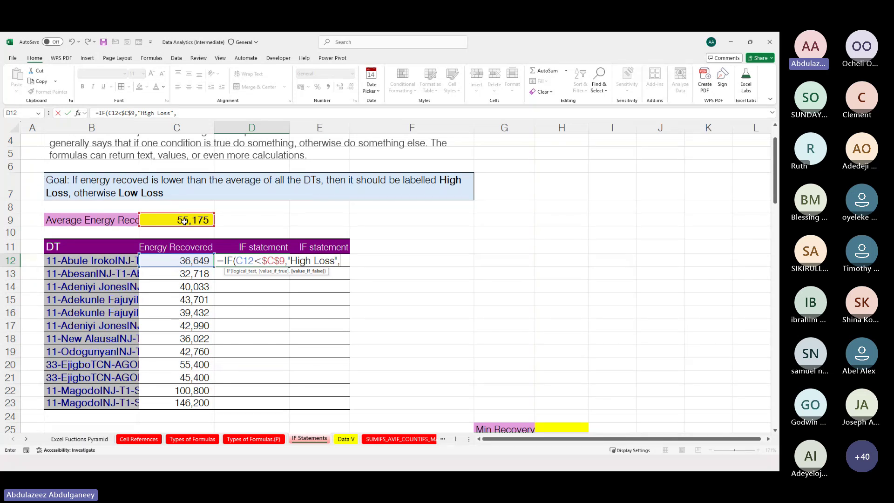
{"action": "type", "text": "\"Lo"}
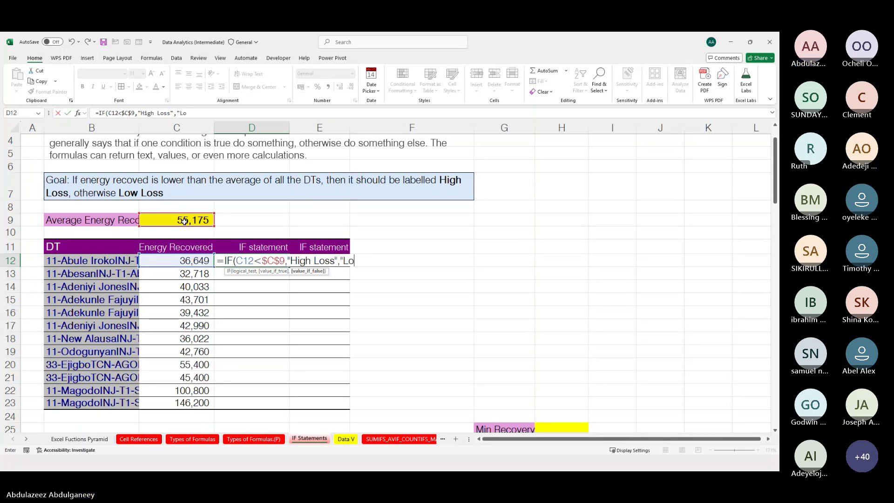
{"action": "type", "text": "w Loss\""}
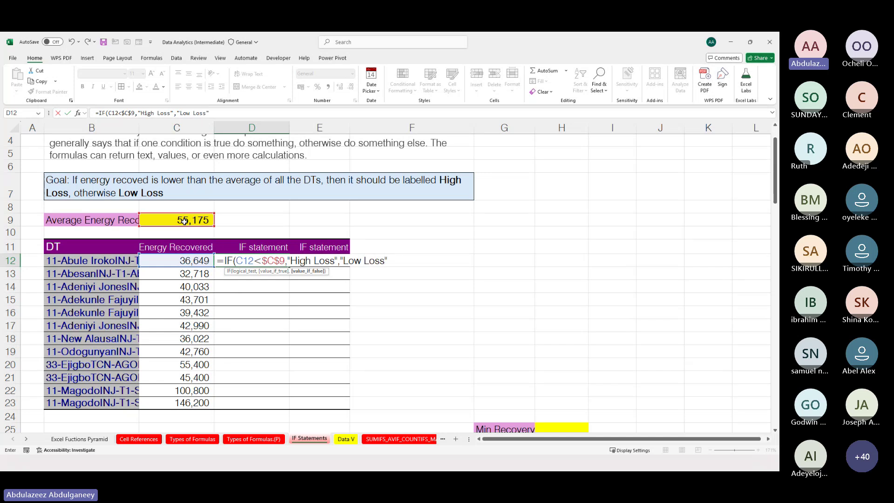
{"action": "key", "text": "ctrl+Return"}
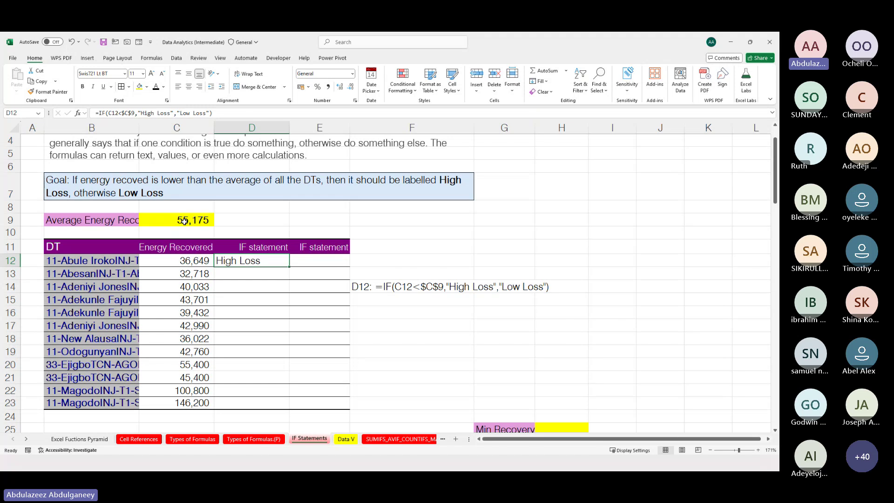
Fill the D12 IF formula down through D23 and check the C12 and C20 labels against the average in C9.
{"action": "key", "text": "shift+Down"}
{"action": "key", "text": "shift+Down"}
{"action": "key", "text": "shift+Down"}
{"action": "key", "text": "shift+Down"}
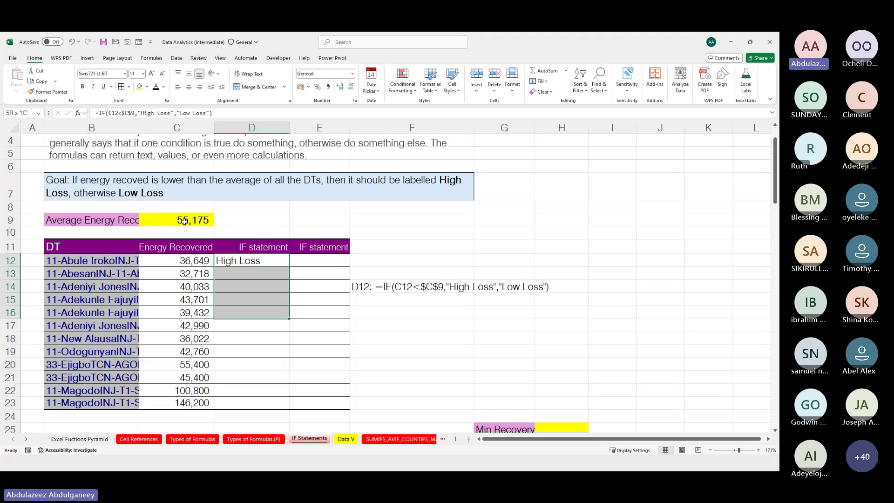
{"action": "key", "text": "shift+Down"}
{"action": "key", "text": "shift+Down"}
{"action": "key", "text": "shift+Down"}
{"action": "key", "text": "shift+Down"}
{"action": "key", "text": "shift+Down"}
{"action": "key", "text": "shift+Down"}
{"action": "key", "text": "shift+Down"}
{"action": "key", "text": "F2"}
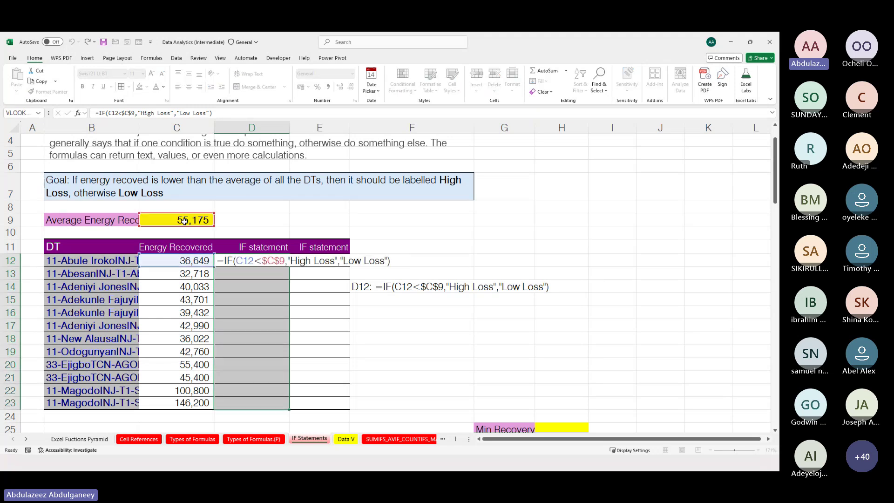
{"action": "key", "text": "ctrl+Return"}
{"action": "left_click", "coordinate": [197, 260]}
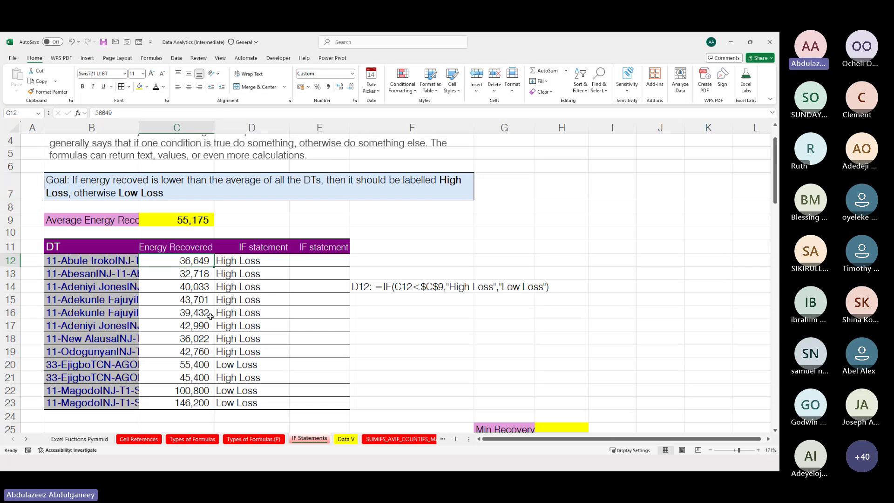
{"action": "left_click", "coordinate": [199, 363]}
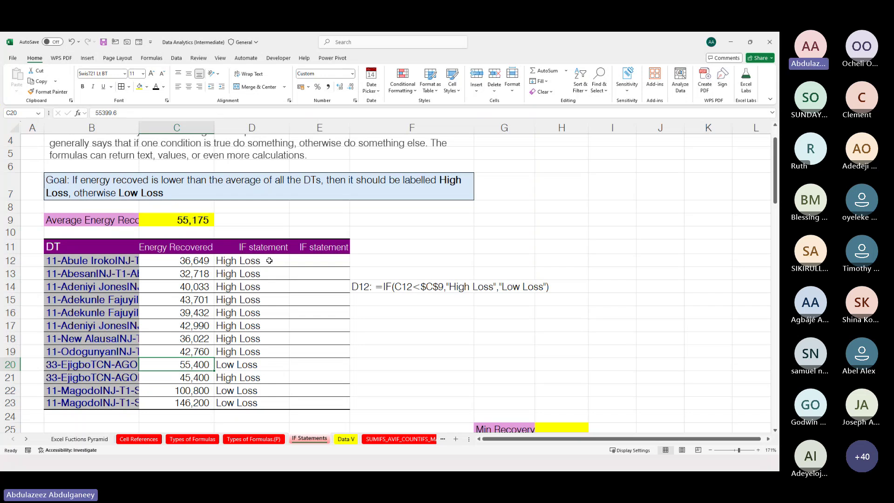
{"action": "left_click", "coordinate": [197, 220]}
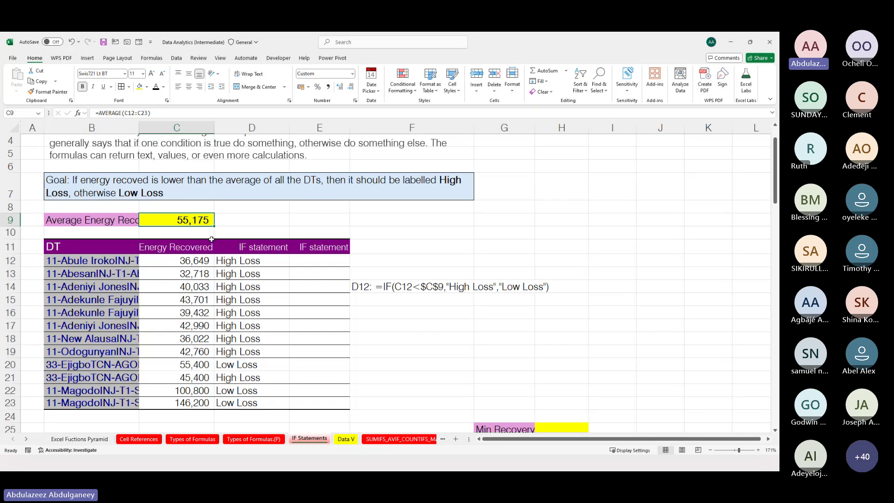
Start an IF formula in E12 with the nested test C12<AVERAGE($C$12:$C$23).
{"action": "left_click", "coordinate": [315, 262]}
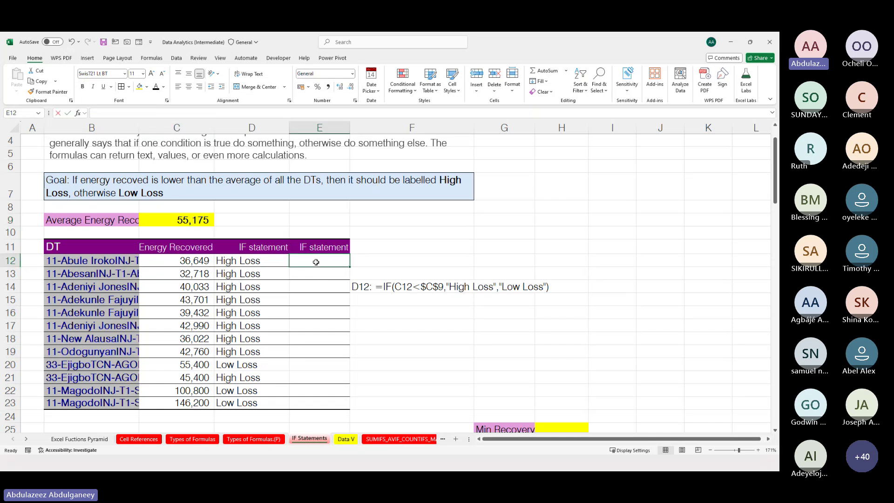
{"action": "type", "text": "=if"}
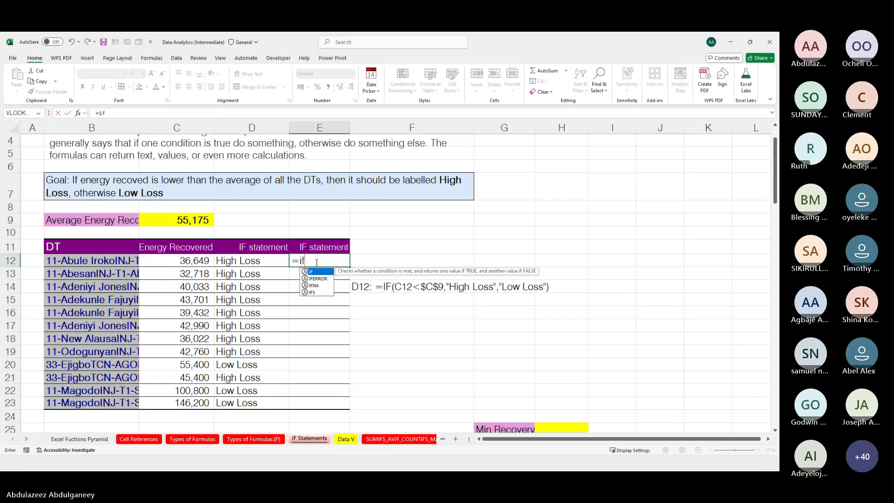
{"action": "key", "text": "Tab"}
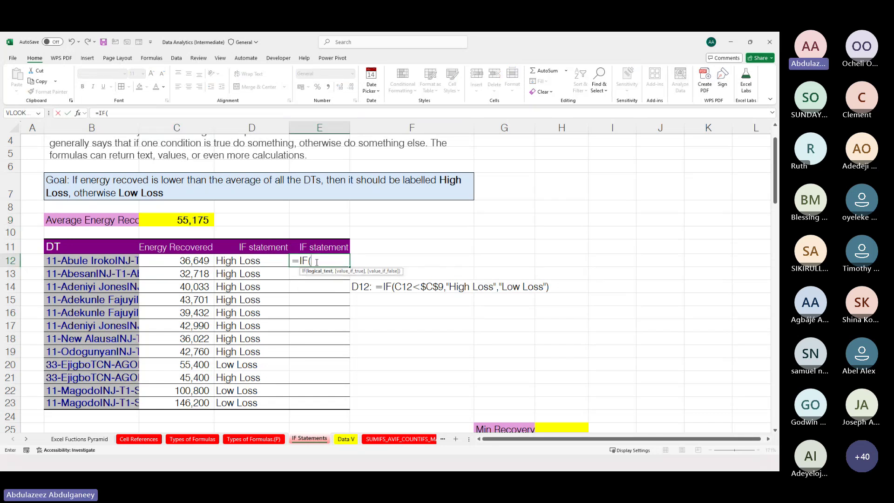
{"action": "left_click", "coordinate": [182, 259]}
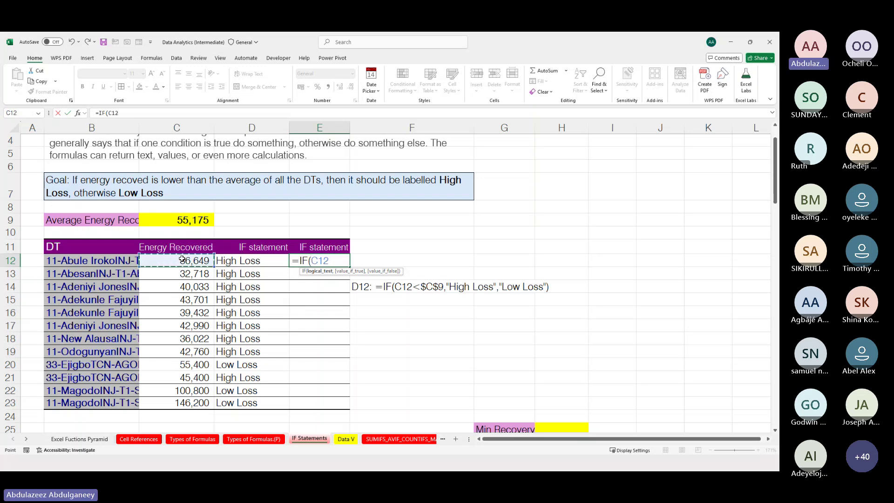
{"action": "type", "text": "ave"}
{"action": "key", "text": "Down"}
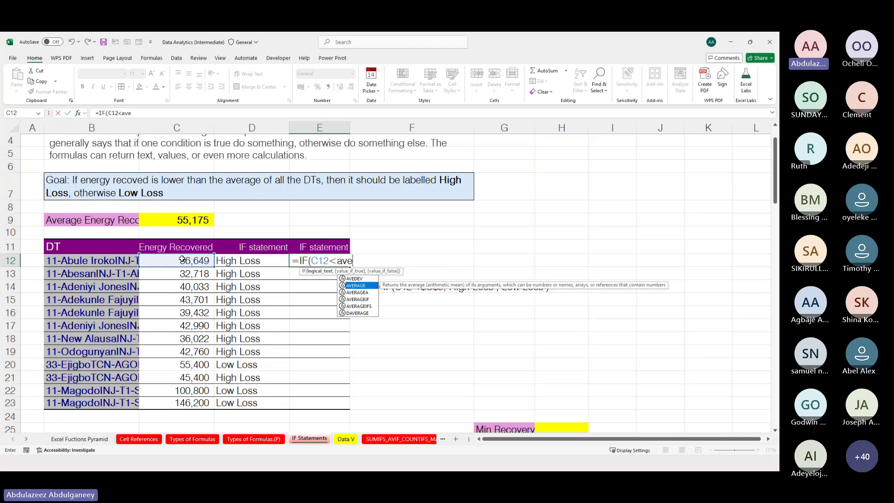
{"action": "key", "text": "Tab"}
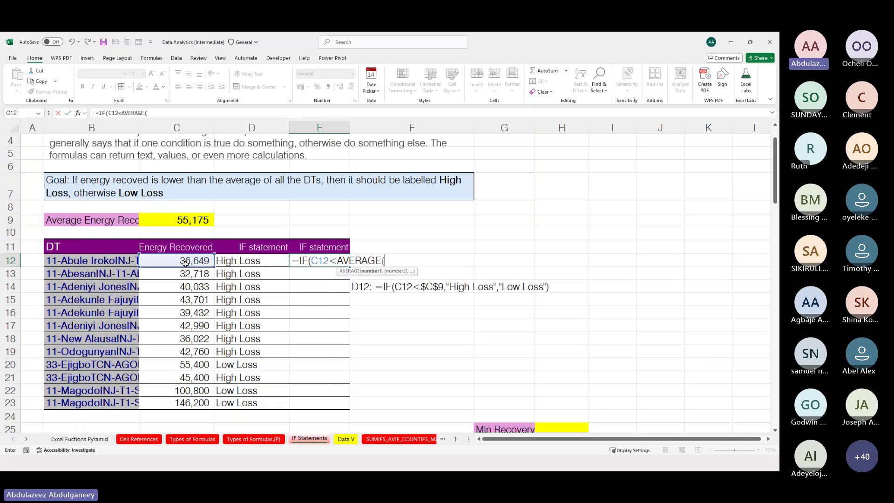
{"action": "left_click", "coordinate": [185, 260]}
{"action": "left_click_drag", "start_coordinate": [185, 260], "coordinate": [187, 397]}
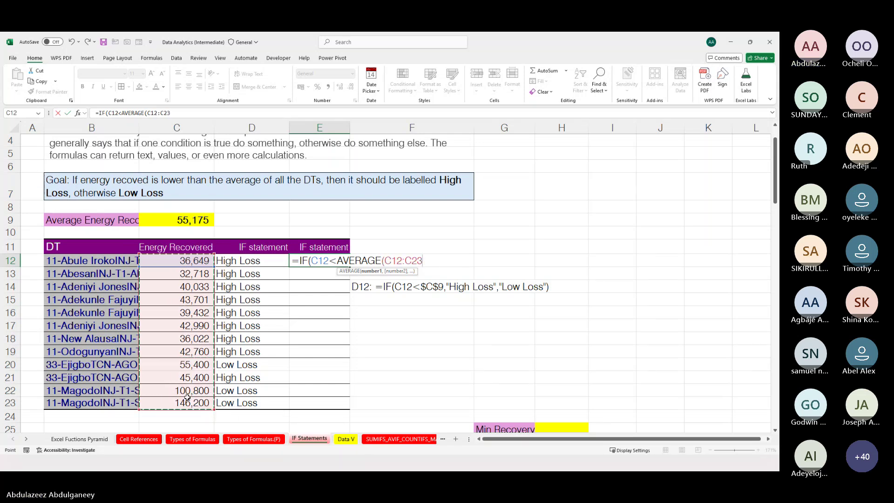
{"action": "key", "text": "F4"}
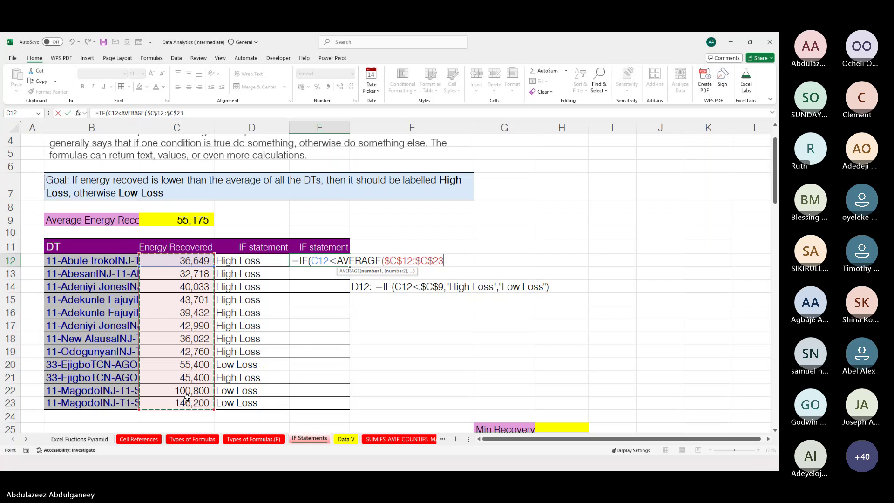
{"action": "type", "text": ")"}
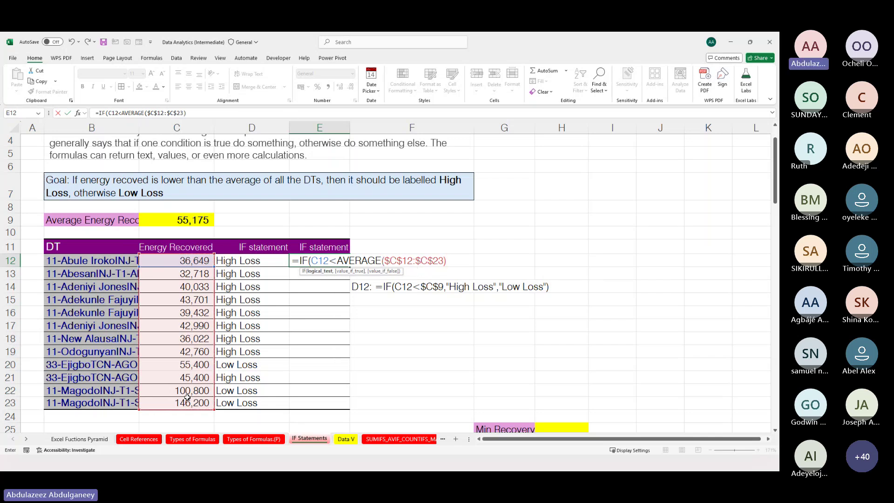
Complete the E12 IF formula to return "High Loss" when true and "Low Loss" when false.
{"action": "type", "text": ","}
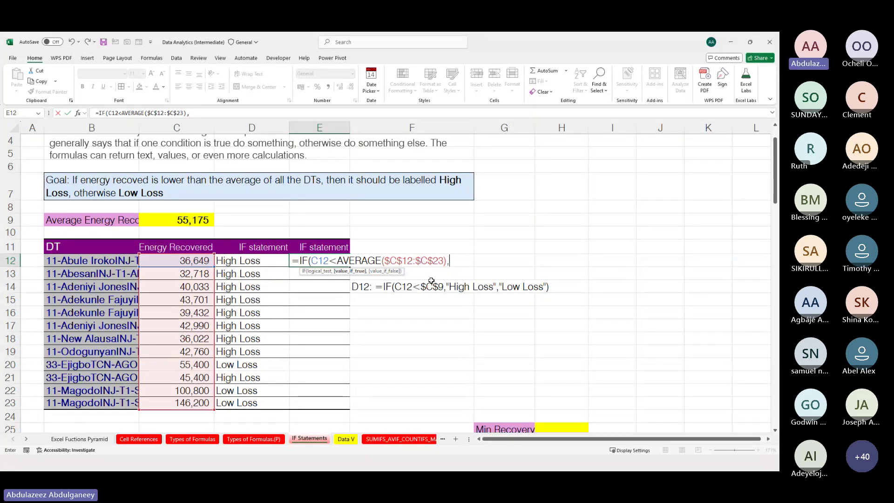
{"action": "key", "text": "BackSpace"}
{"action": "type", "text": "High LO"}
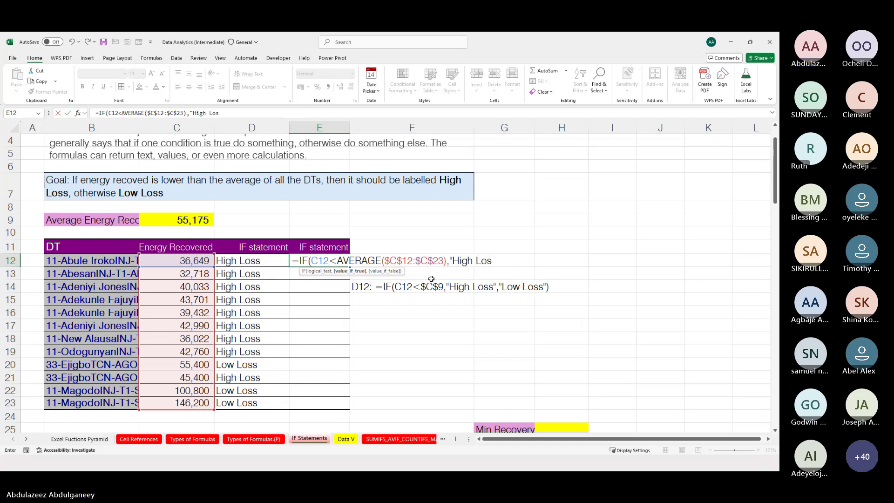
{"action": "type", "text": "s\","}
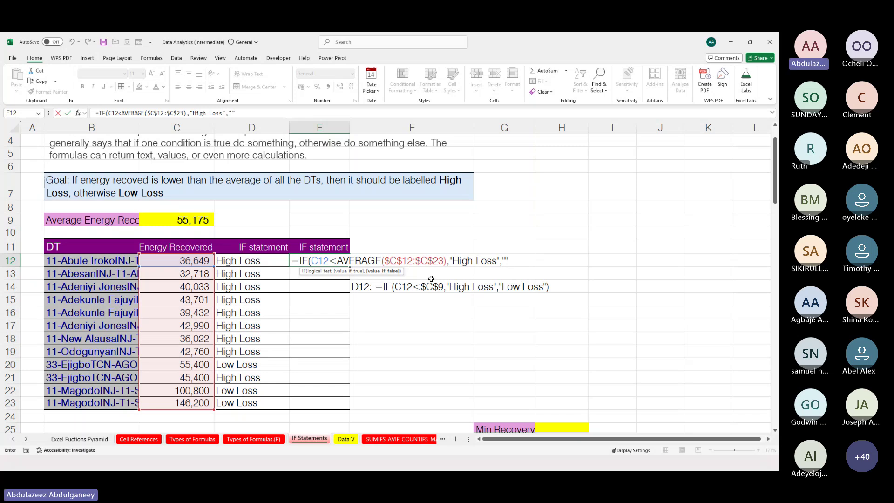
{"action": "type", "text": "\"Low Loss"}
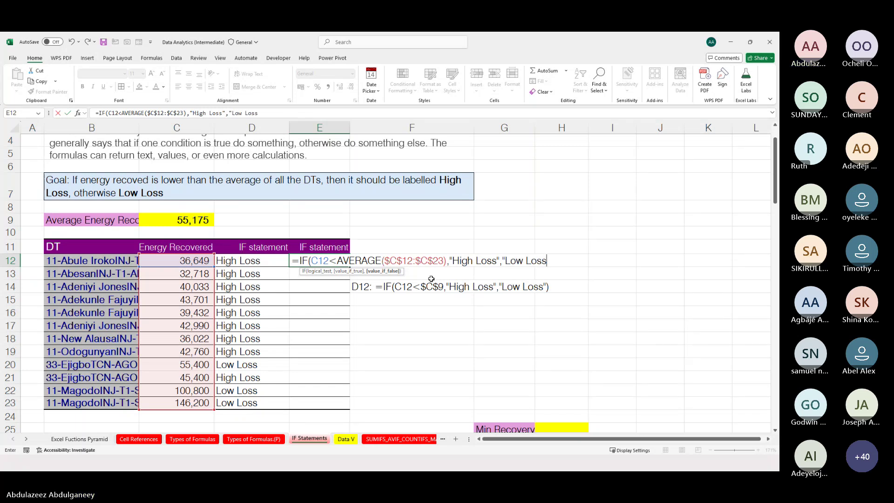
{"action": "type", "text": "\")"}
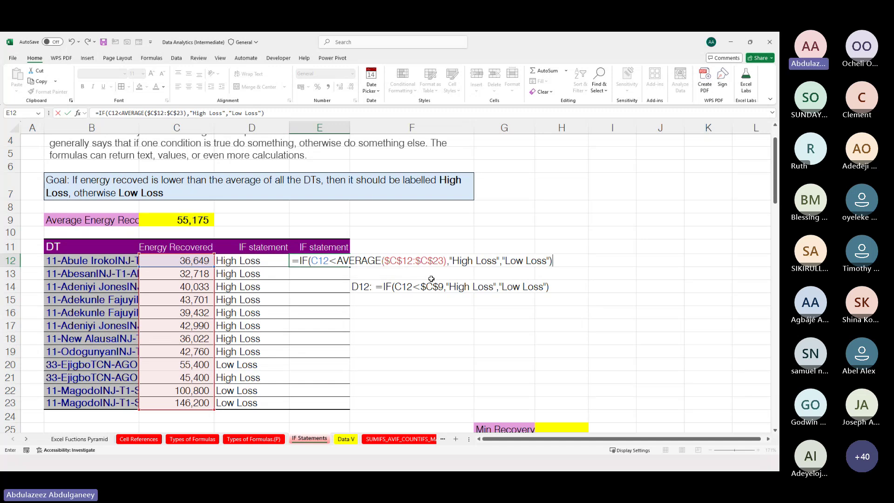
{"action": "key", "text": "Return"}
{"action": "key", "text": "Up"}
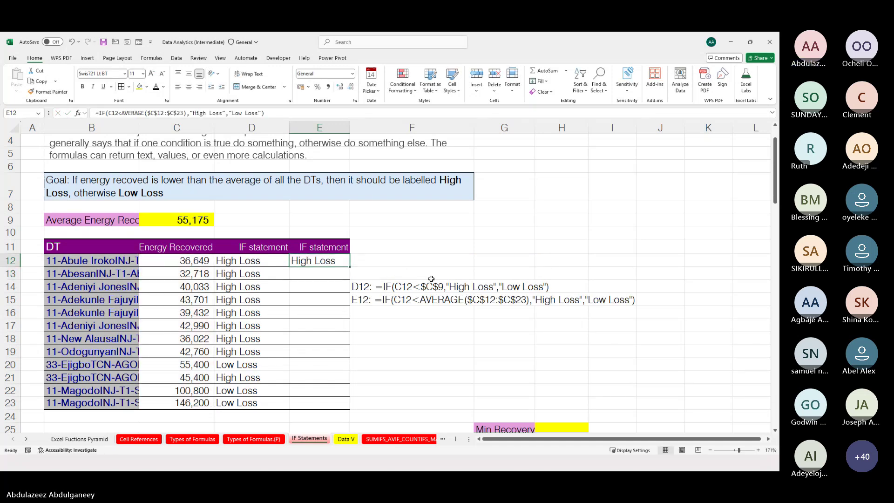
Try to fill the E12 IF formula down through E23.
{"action": "key", "text": "shift+Down"}
{"action": "key", "text": "shift+Down"}
{"action": "key", "text": "shift+Down"}
{"action": "key", "text": "shift+Down"}
{"action": "key", "text": "shift+Down"}
{"action": "key", "text": "shift+Down"}
{"action": "key", "text": "shift+Down"}
{"action": "key", "text": "shift+Down"}
{"action": "key", "text": "shift+Down"}
{"action": "key", "text": "shift+Down"}
{"action": "key", "text": "shift+Down"}
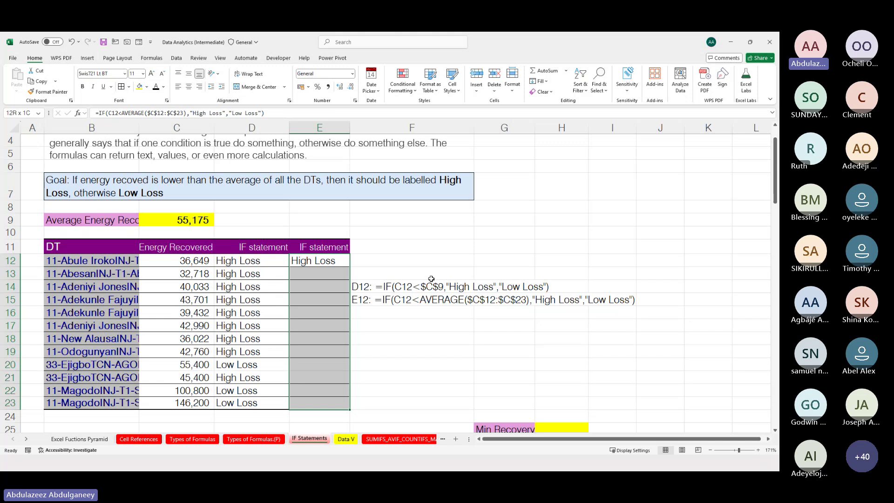
{"action": "key", "text": "F2"}
{"action": "key", "text": "Return"}
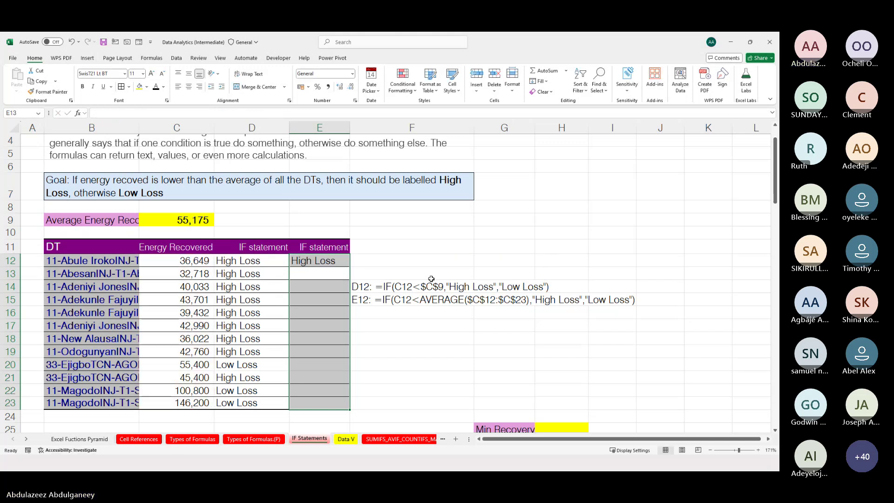
Fill the nested AVERAGE IF formula from E12 down to the table's last row, E23.
{"action": "key", "text": "Up"}
{"action": "key", "text": "shift+Down"}
{"action": "key", "text": "shift+Down"}
{"action": "key", "text": "shift+Down"}
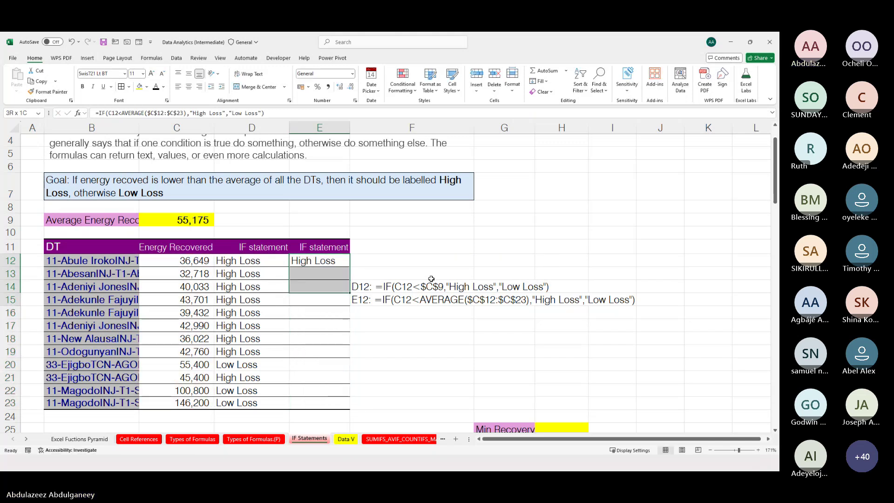
{"action": "key", "text": "shift+Down"}
{"action": "key", "text": "shift+Down"}
{"action": "key", "text": "shift+Down"}
{"action": "key", "text": "shift+Down"}
{"action": "key", "text": "shift+Down"}
{"action": "key", "text": "shift+Down"}
{"action": "key", "text": "shift+Down"}
{"action": "key", "text": "shift+Down"}
{"action": "key", "text": "shift+Down"}
{"action": "key", "text": "shift+Up"}
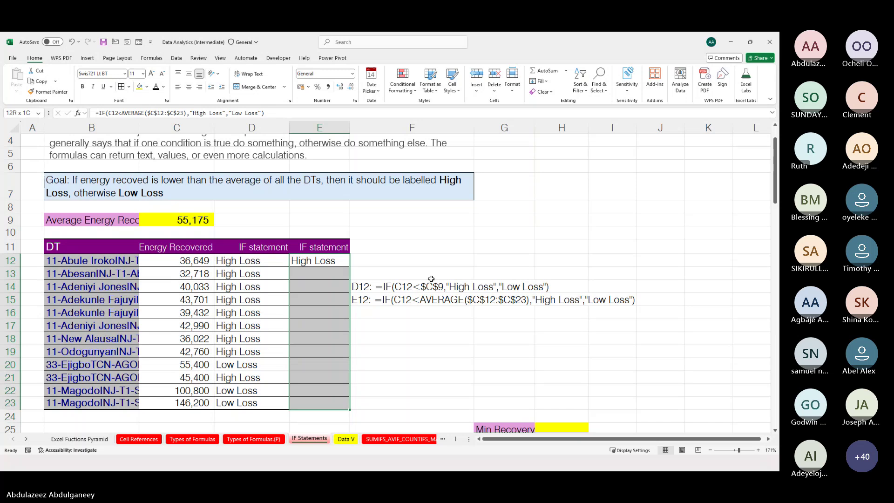
{"action": "key", "text": "F2"}
{"action": "key", "text": "ctrl+Return"}
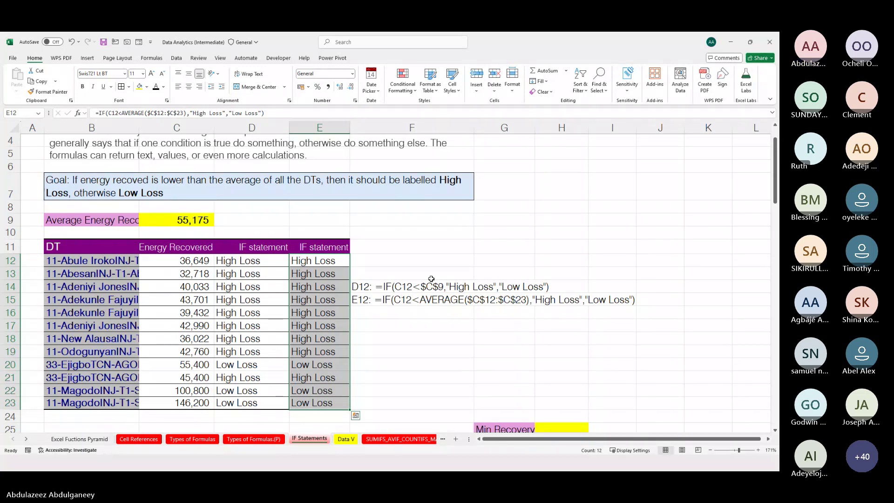
Examine the next exercise's goal for energy recovered above 30,000 and below 42,000, along with its table starting at row 28.
{"action": "scroll", "coordinate": [431, 279], "scroll_direction": "down", "scroll_amount": 2}
{"action": "scroll", "coordinate": [431, 278], "scroll_direction": "up", "scroll_amount": 1}
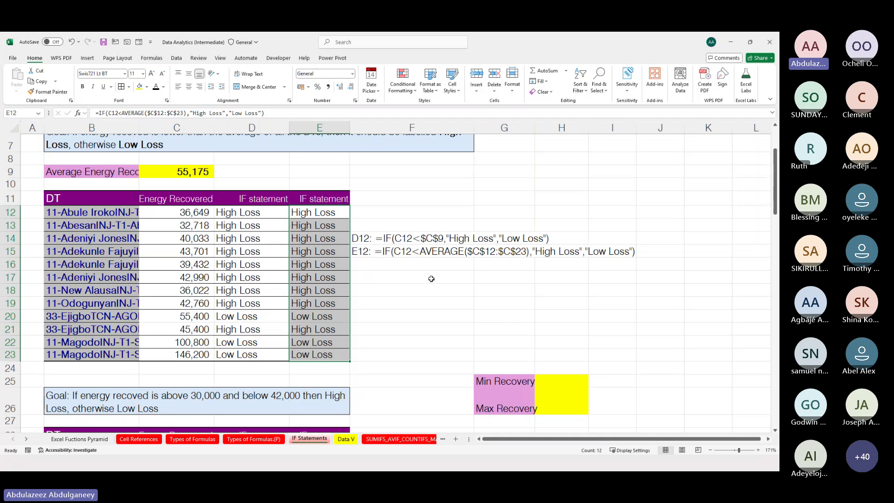
{"action": "scroll", "coordinate": [432, 278], "scroll_direction": "down", "scroll_amount": 1}
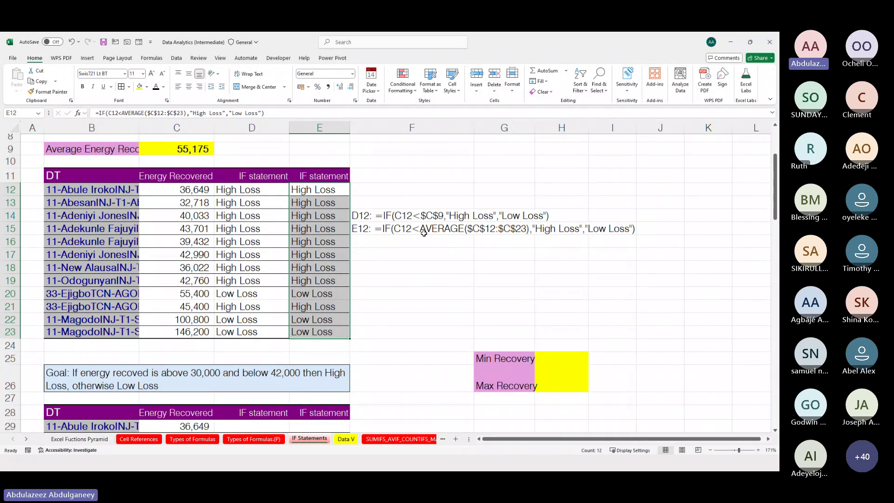
{"action": "scroll", "coordinate": [423, 233], "scroll_direction": "down", "scroll_amount": 3}
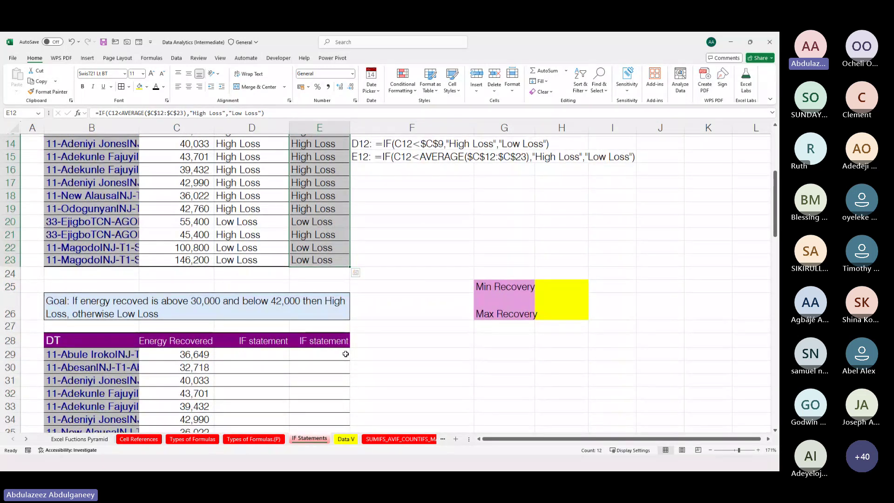
{"action": "scroll", "coordinate": [345, 354], "scroll_direction": "down", "scroll_amount": 2}
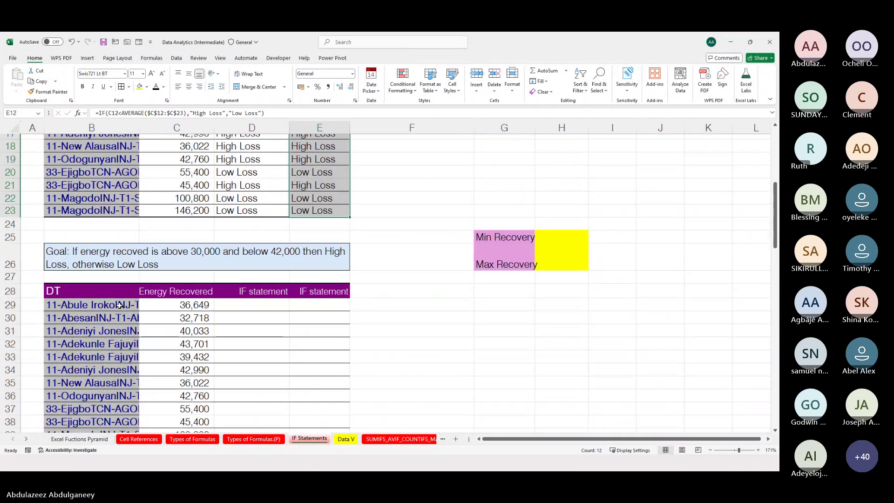
{"action": "key", "text": "alt+Tab"}
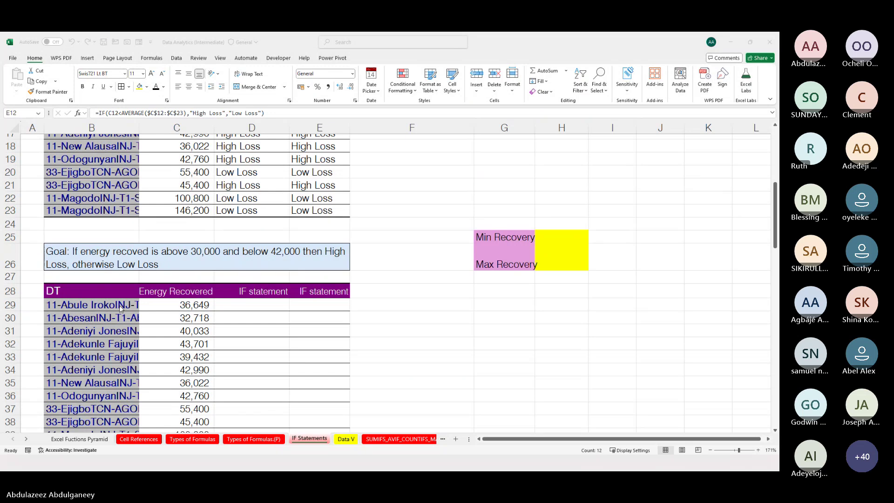
{"action": "key", "text": "alt+Tab"}
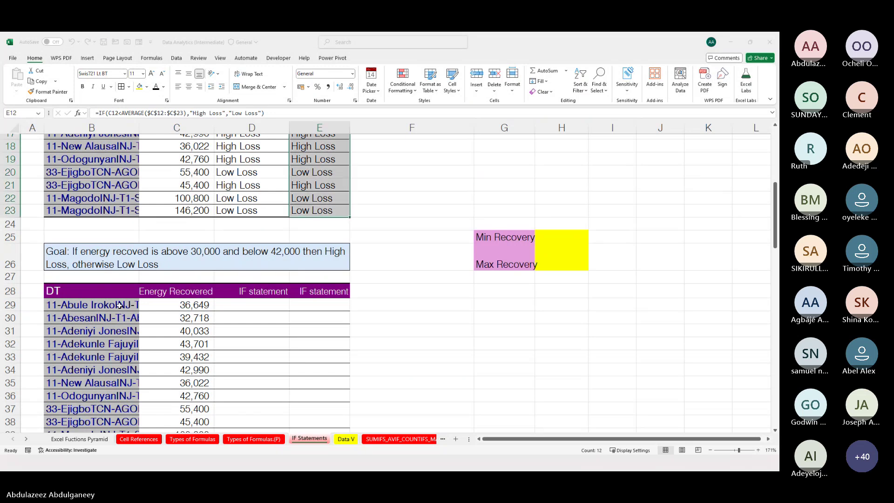
{"action": "key", "text": "alt+Tab"}
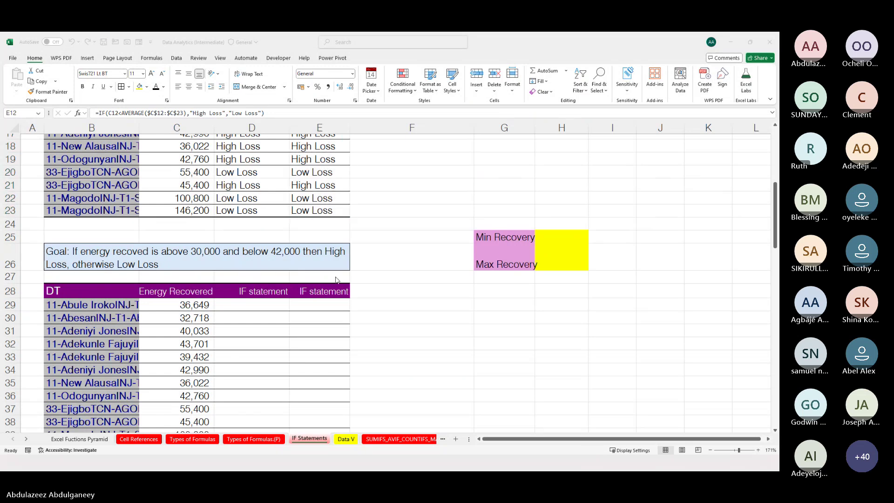
{"action": "key", "text": "alt+Tab"}
{"action": "left_click", "coordinate": [261, 305]}
{"action": "scroll", "coordinate": [264, 304], "scroll_direction": "down", "scroll_amount": 1}
{"action": "scroll", "coordinate": [263, 304], "scroll_direction": "down", "scroll_amount": 1}
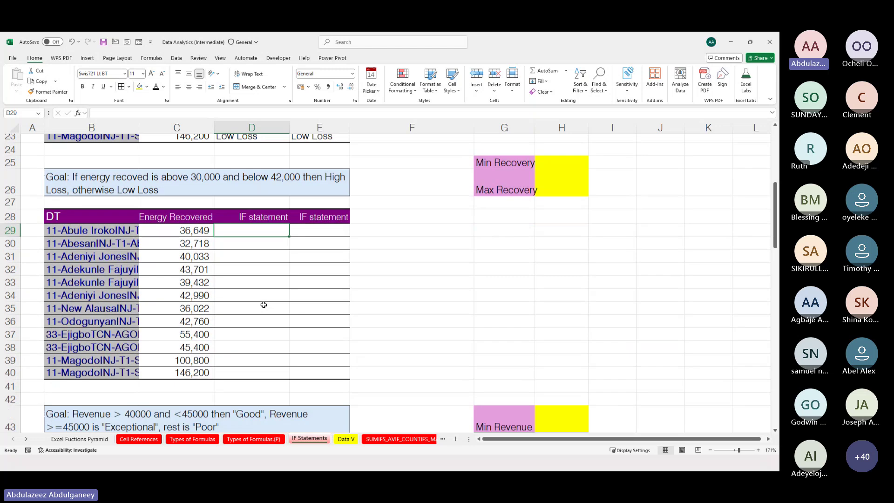
{"action": "scroll", "coordinate": [263, 304], "scroll_direction": "up", "scroll_amount": 1}
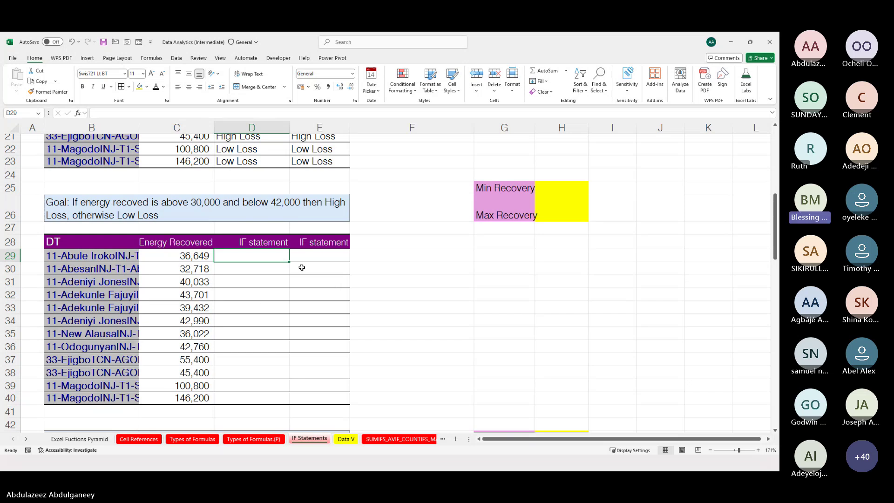
Clear the nested AVERAGE IF formulas from E12:E23 in the first exercise table.
{"action": "scroll", "coordinate": [287, 253], "scroll_direction": "up", "scroll_amount": 5}
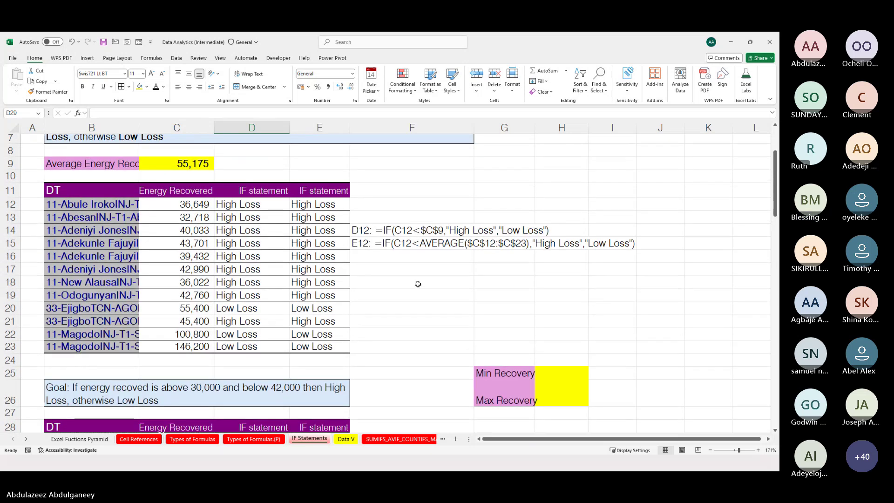
{"action": "left_click", "coordinate": [412, 246]}
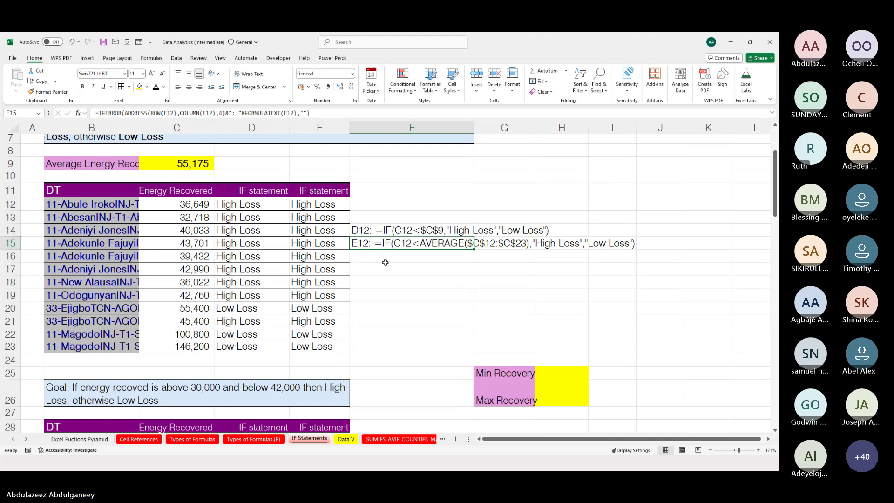
{"action": "left_click", "coordinate": [308, 204]}
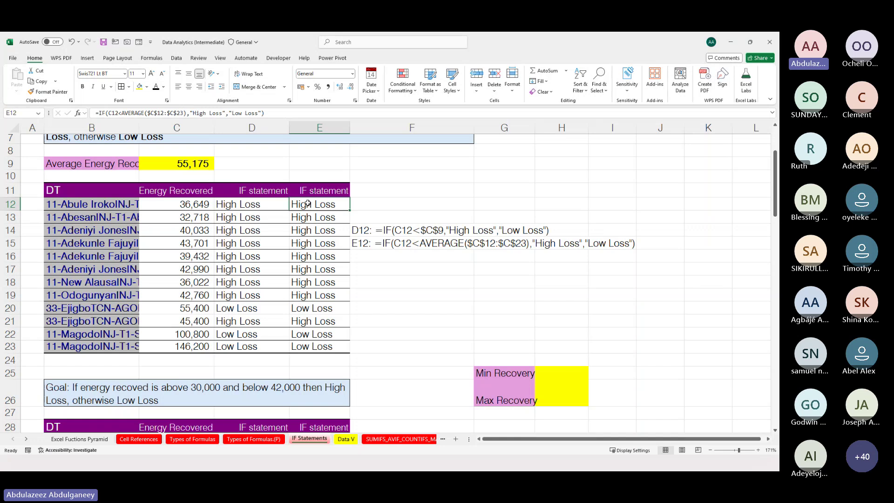
{"action": "key", "text": "ctrl+shift+Down"}
{"action": "key", "text": "Delete"}
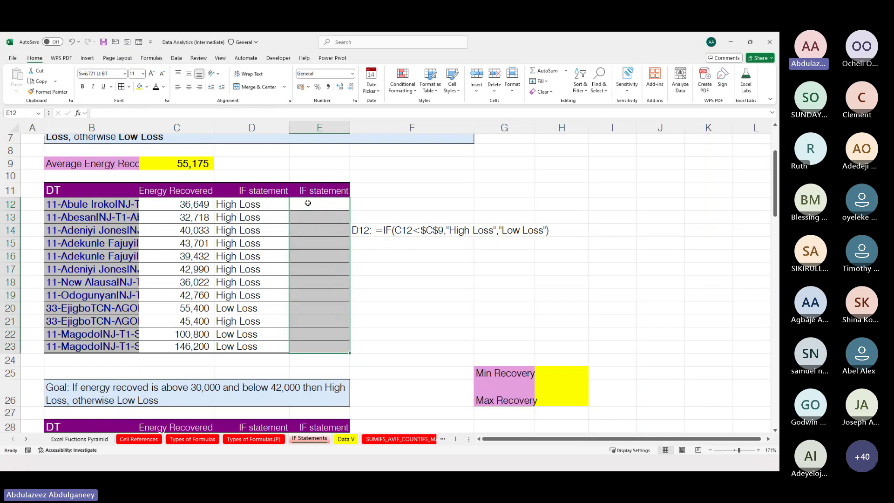
{"action": "left_click", "coordinate": [308, 203]}
{"action": "type", "text": "="}
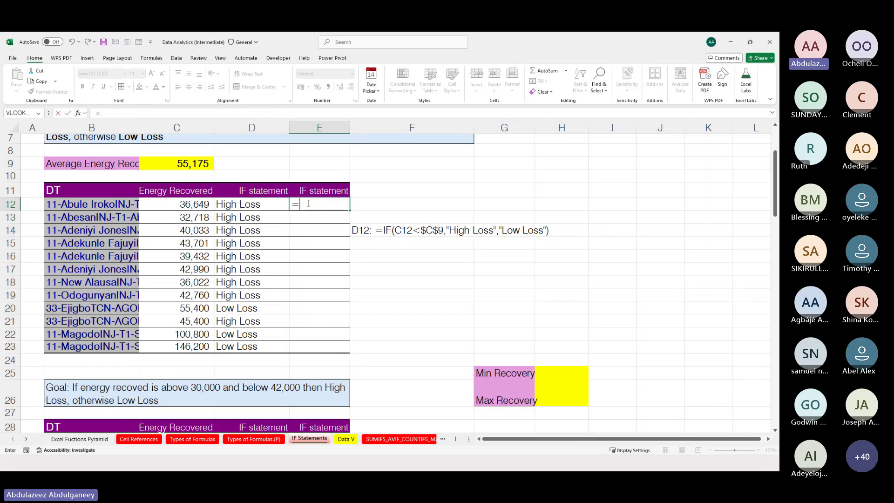
{"action": "key", "text": "Escape"}
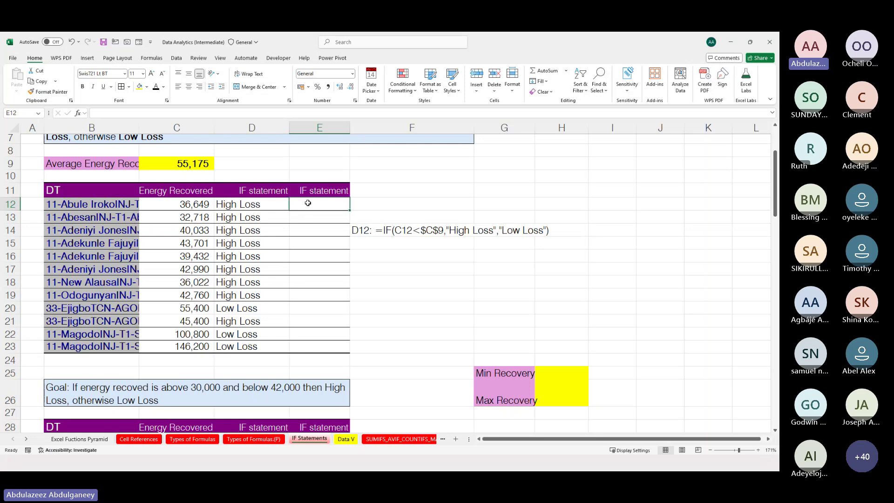
Begin a new IF formula in E12 that tests C12<AVERAGE($C$12:$C$23), with the averaged range as an absolute reference.
{"action": "scroll", "coordinate": [307, 203], "scroll_direction": "up", "scroll_amount": 1}
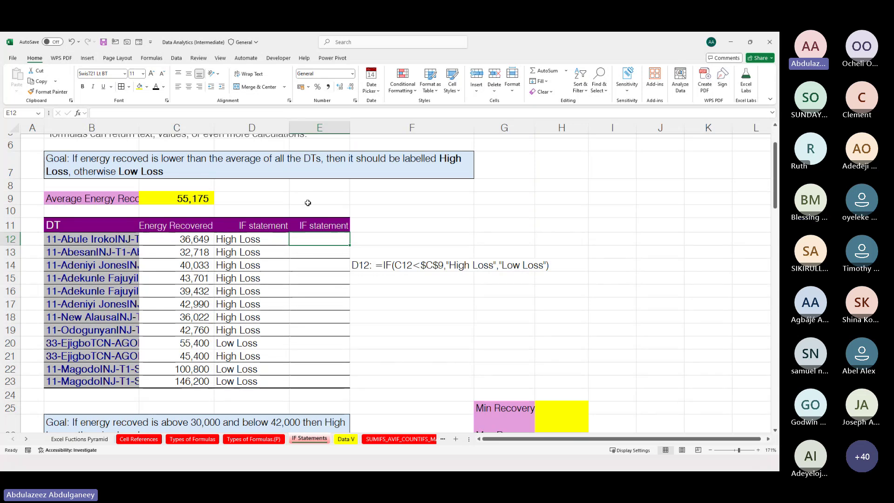
{"action": "type", "text": "="}
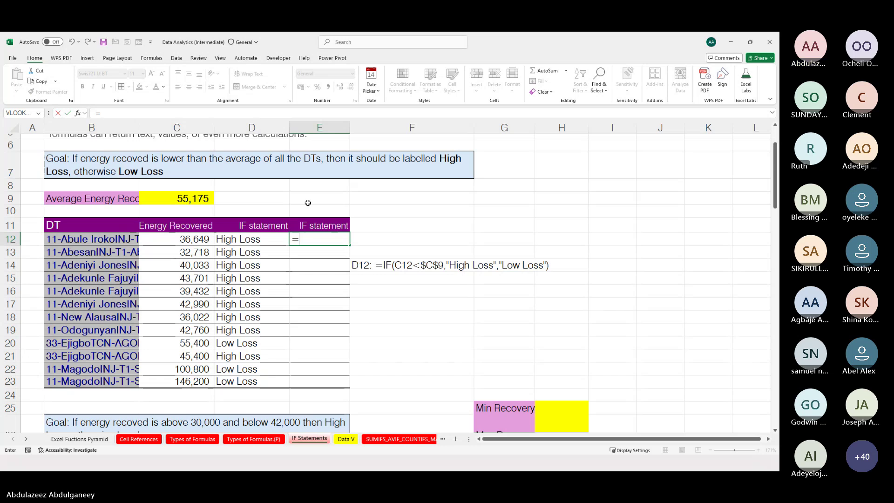
{"action": "type", "text": "IF("}
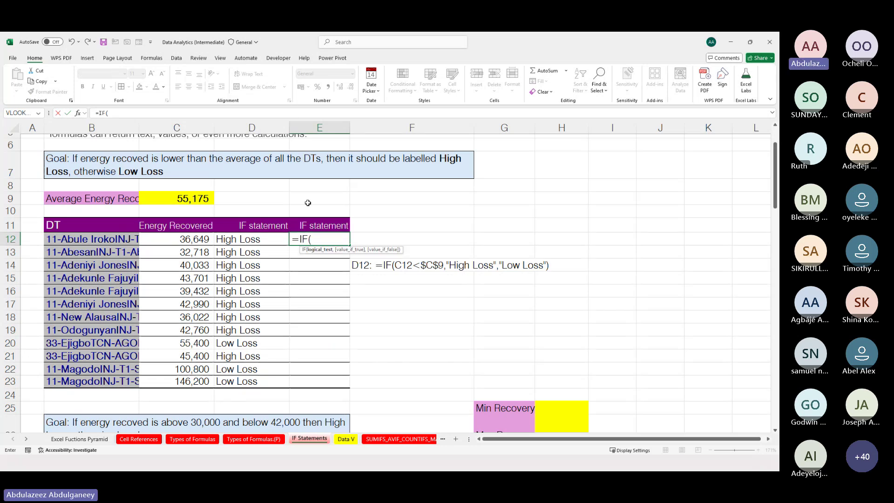
{"action": "left_click", "coordinate": [188, 238]}
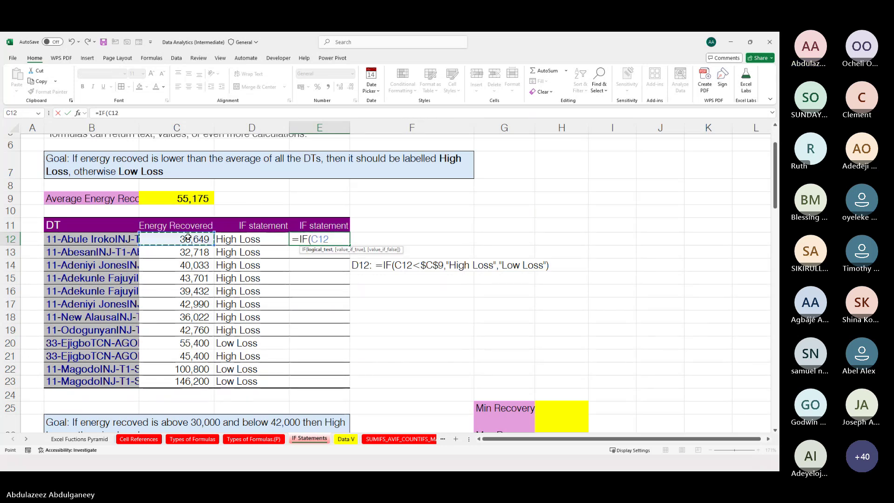
{"action": "type", "text": "<"}
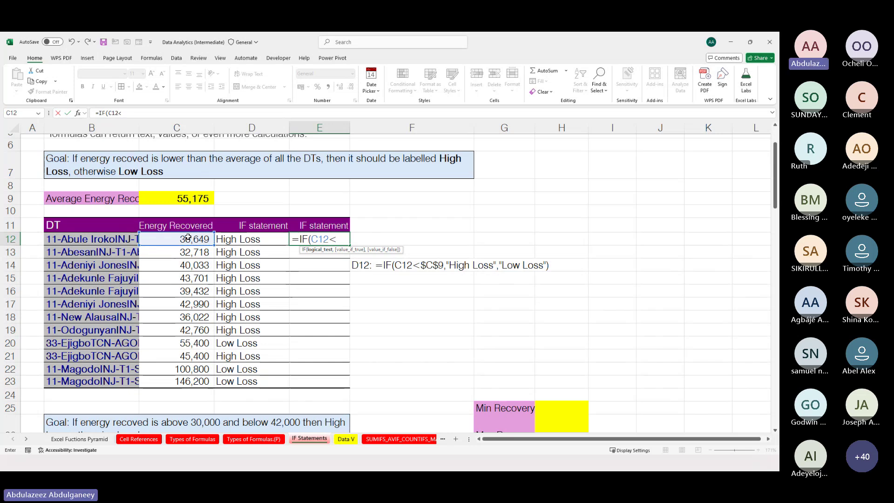
{"action": "type", "text": "ave"}
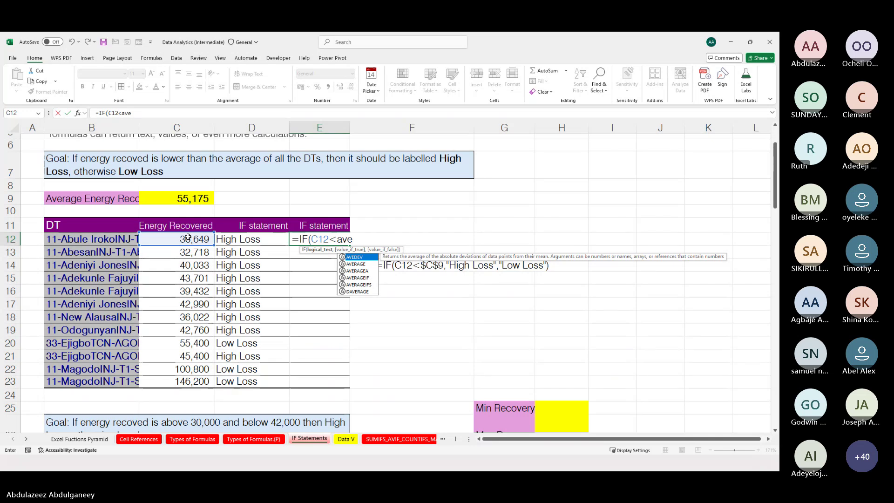
{"action": "key", "text": "Down"}
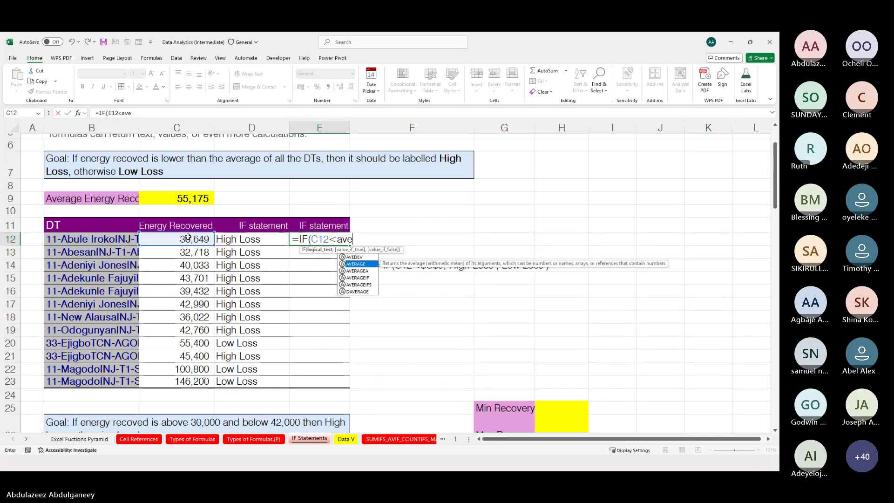
{"action": "key", "text": "Tab"}
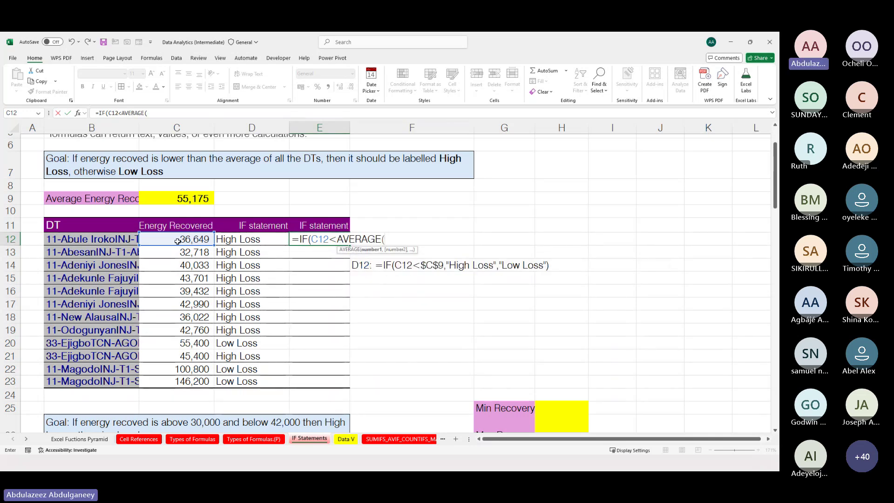
{"action": "left_click", "coordinate": [177, 237]}
{"action": "left_click_drag", "start_coordinate": [177, 238], "coordinate": [172, 379]}
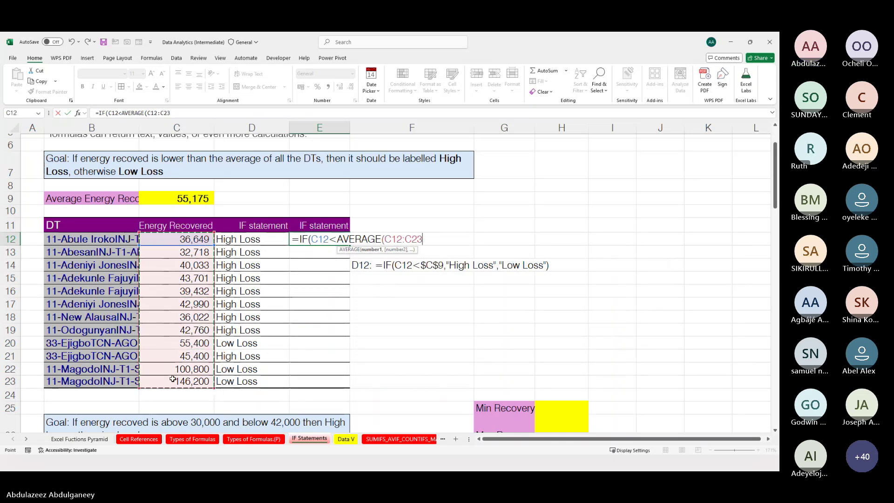
{"action": "key", "text": "F4"}
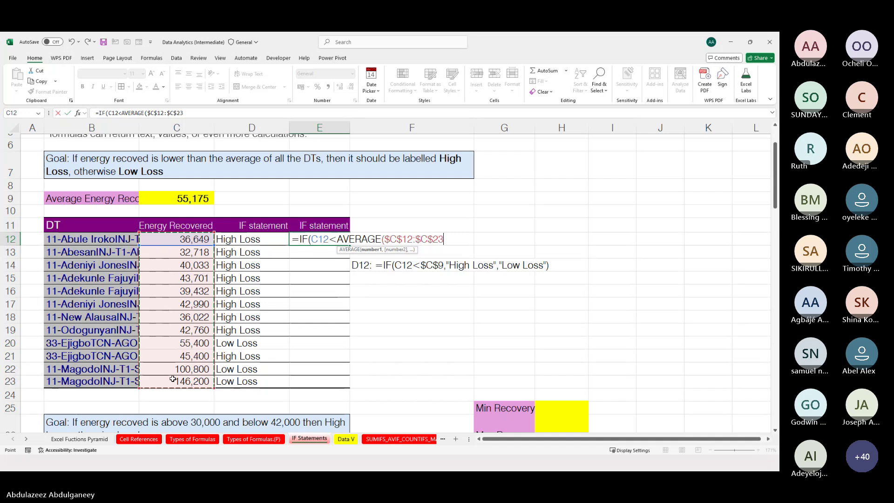
{"action": "type", "text": ")"}
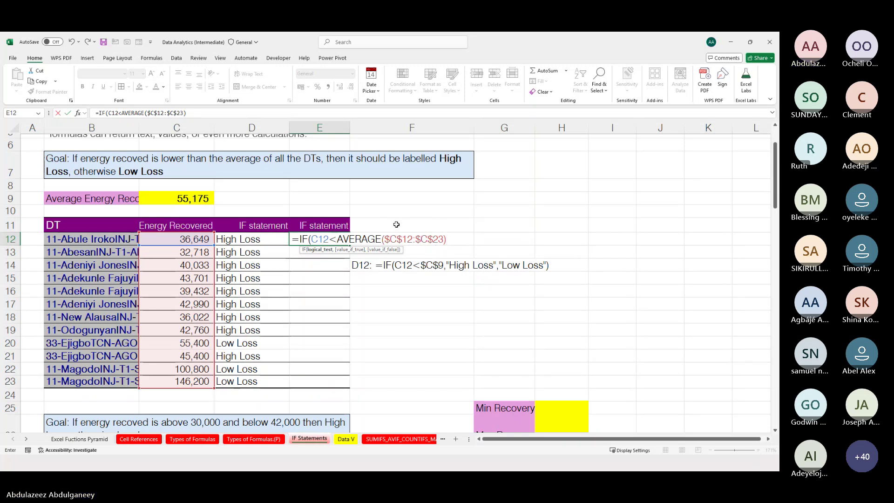
Complete the E12 IF formula with "High Loss" as the true result and "Low Loss" as the false result.
{"action": "type", "text": ","}
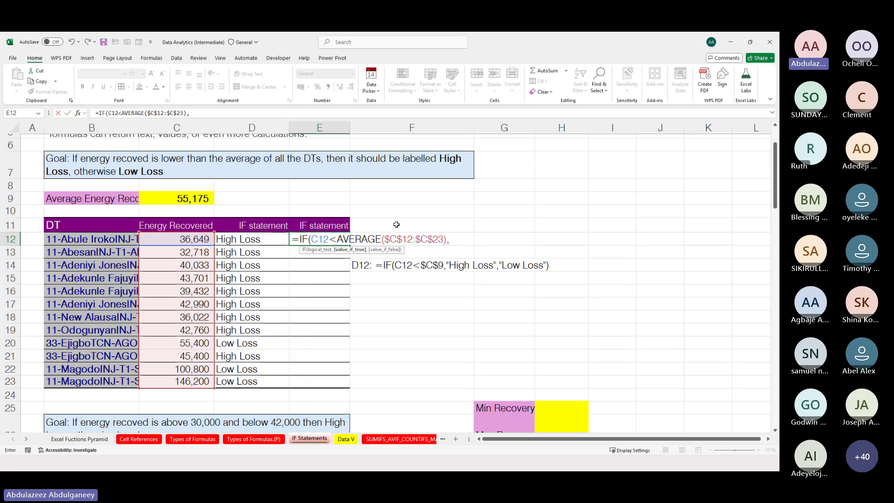
{"action": "type", "text": "\"High"}
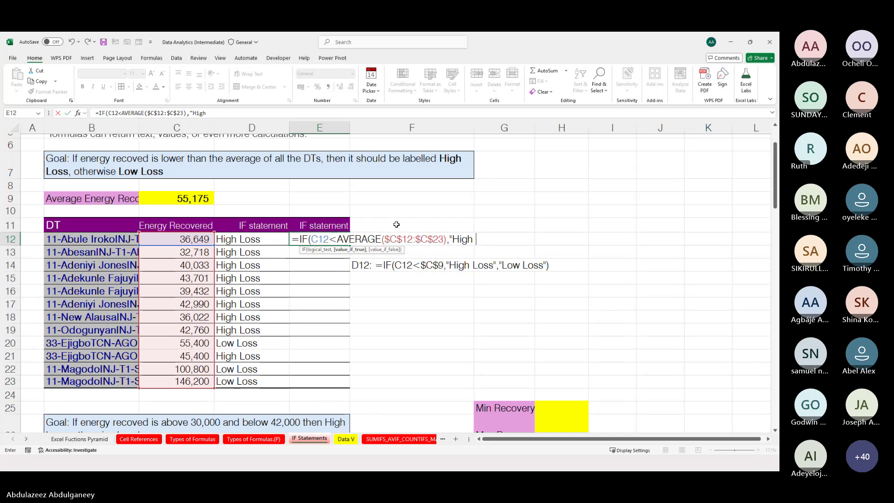
{"action": "type", "text": " Loss"}
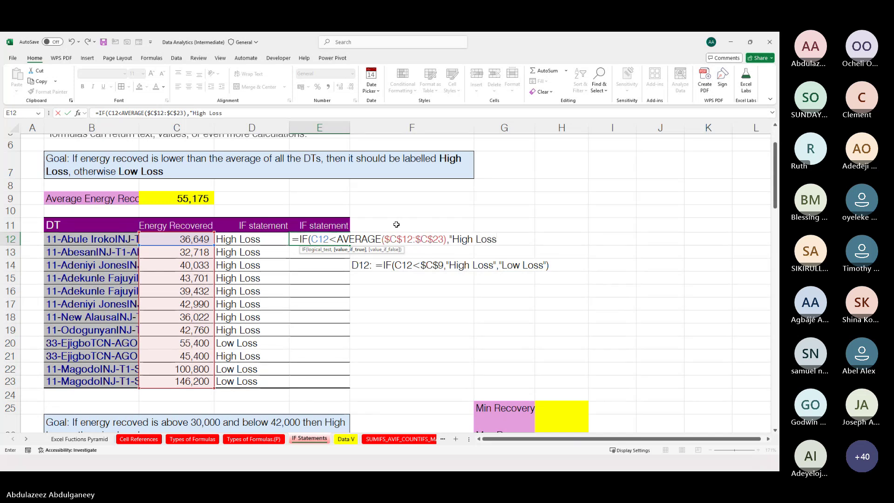
{"action": "type", "text": "\","}
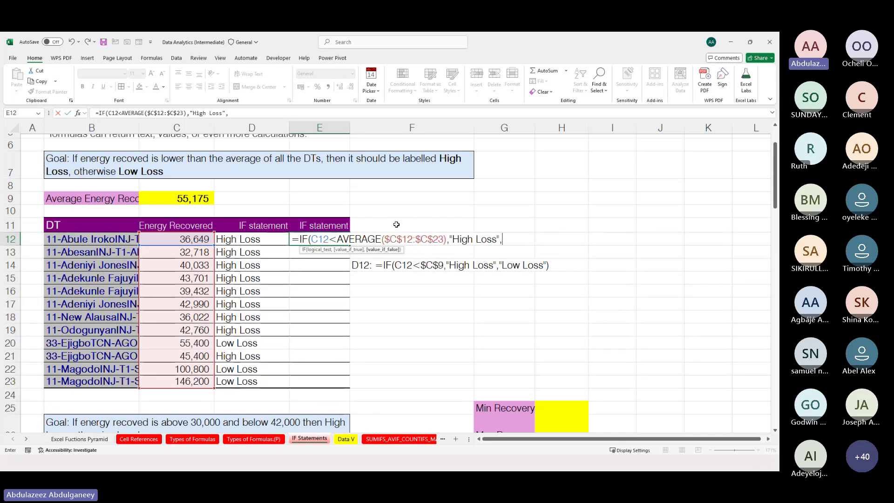
{"action": "type", "text": "\""}
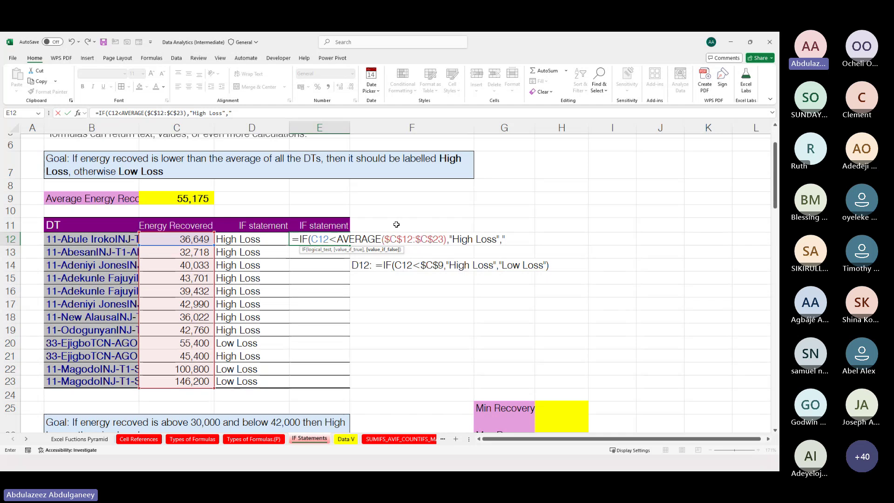
{"action": "type", "text": "Low Los"}
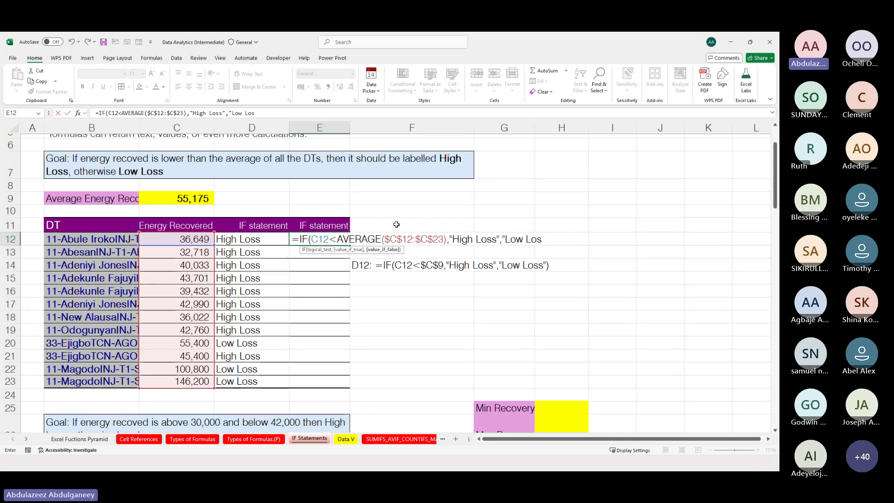
{"action": "type", "text": "s\""}
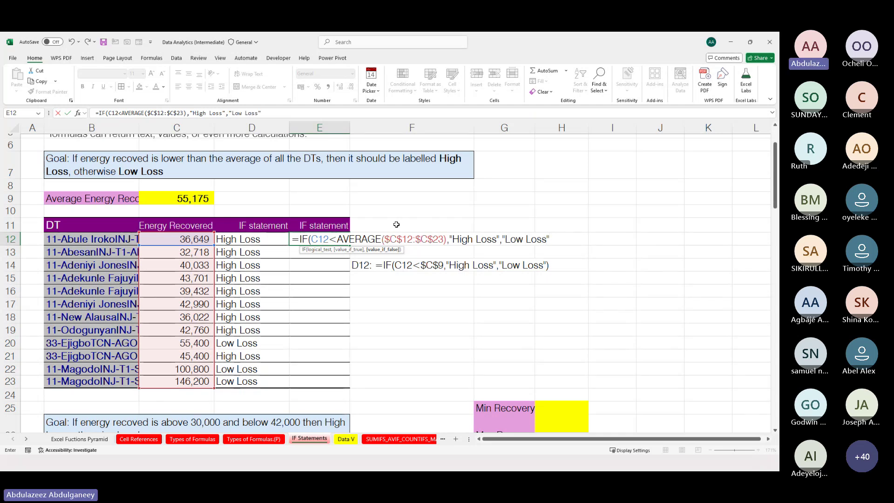
{"action": "type", "text": ")"}
{"action": "key", "text": "ctrl+Return"}
Fill the completed E12 formula down through E23, the last row of the first exercise table.
{"action": "key", "text": "shift+Down"}
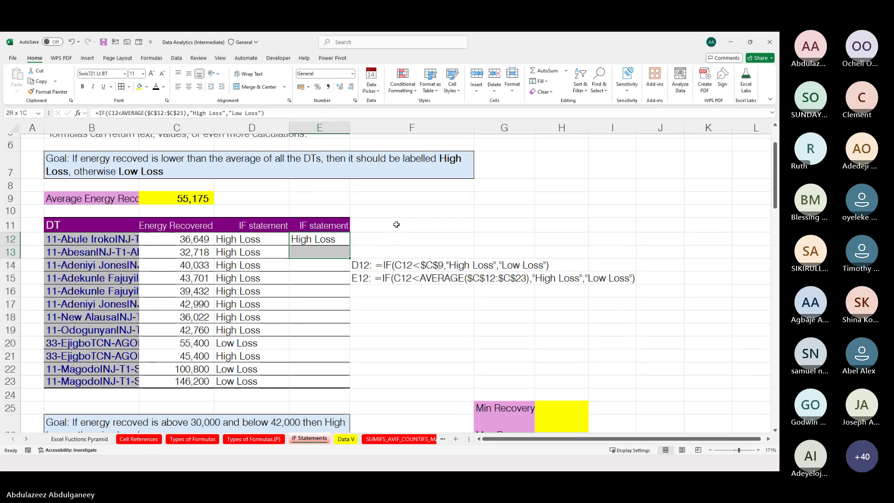
{"action": "key", "text": "shift+Down"}
{"action": "key", "text": "shift+Down"}
{"action": "key", "text": "shift+Down"}
{"action": "key", "text": "shift+Down"}
{"action": "key", "text": "shift+Down"}
{"action": "key", "text": "shift+Down"}
{"action": "key", "text": "shift+Down"}
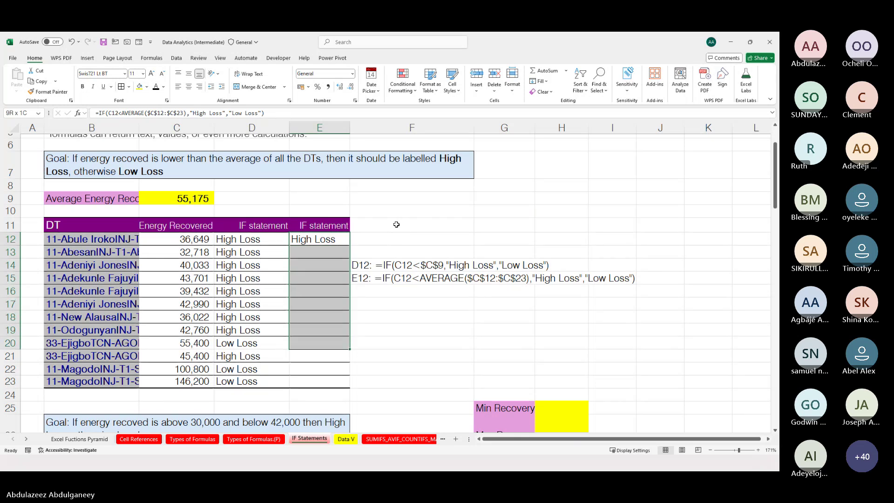
{"action": "key", "text": "shift+Down"}
{"action": "key", "text": "shift+Down"}
{"action": "key", "text": "shift+Down"}
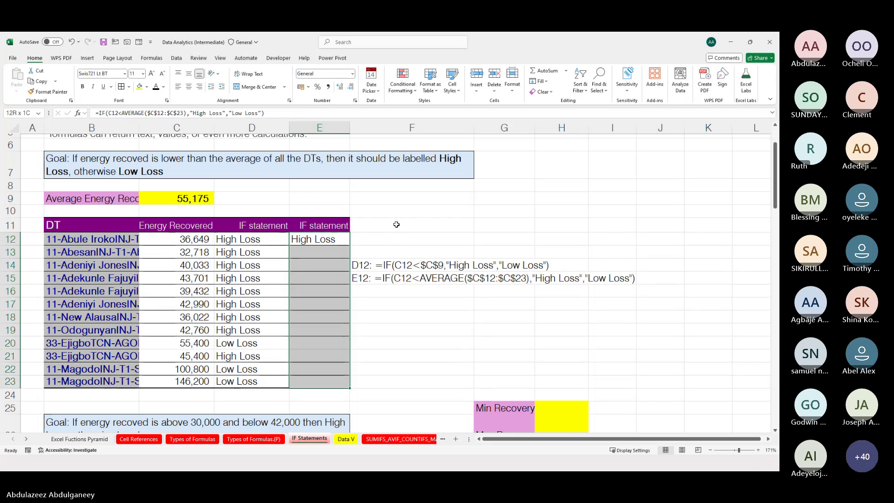
{"action": "key", "text": "ctrl+d"}
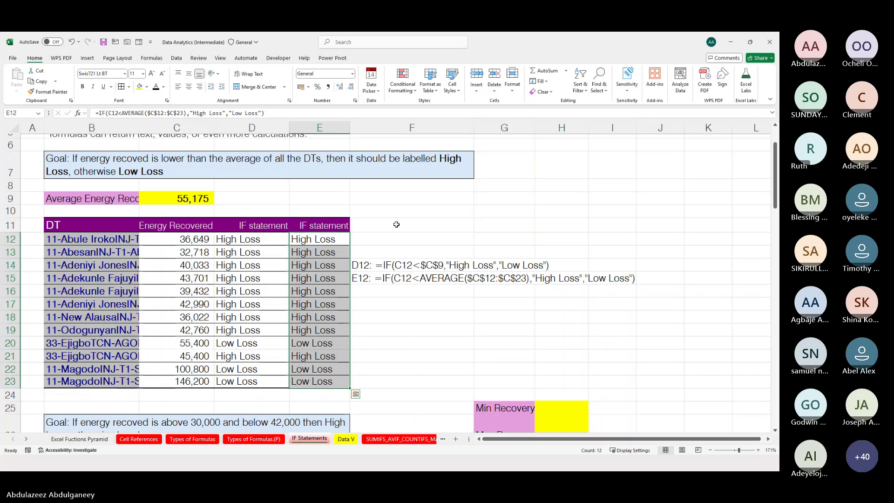
{"action": "left_click", "coordinate": [452, 315]}
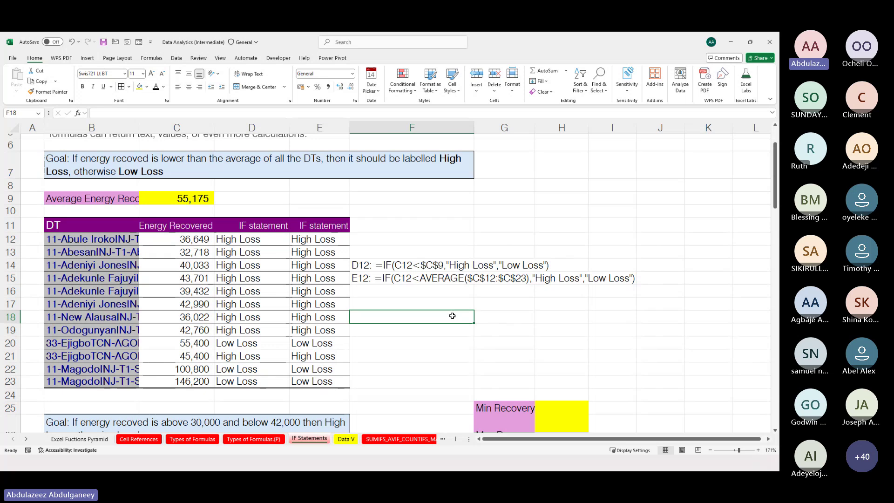
Enter 30000 as the Min Recovery in H25 and 42000 as the Max Recovery in H26.
{"action": "scroll", "coordinate": [452, 315], "scroll_direction": "down", "scroll_amount": 2}
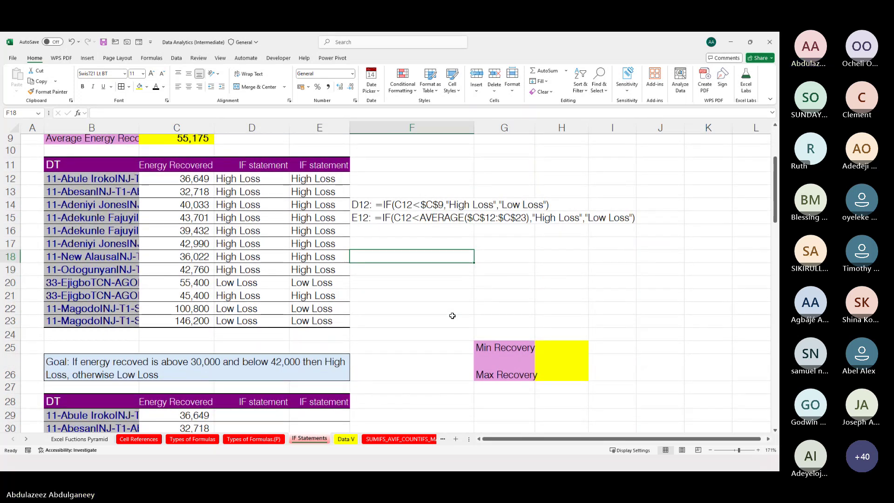
{"action": "scroll", "coordinate": [452, 316], "scroll_direction": "down", "scroll_amount": 4}
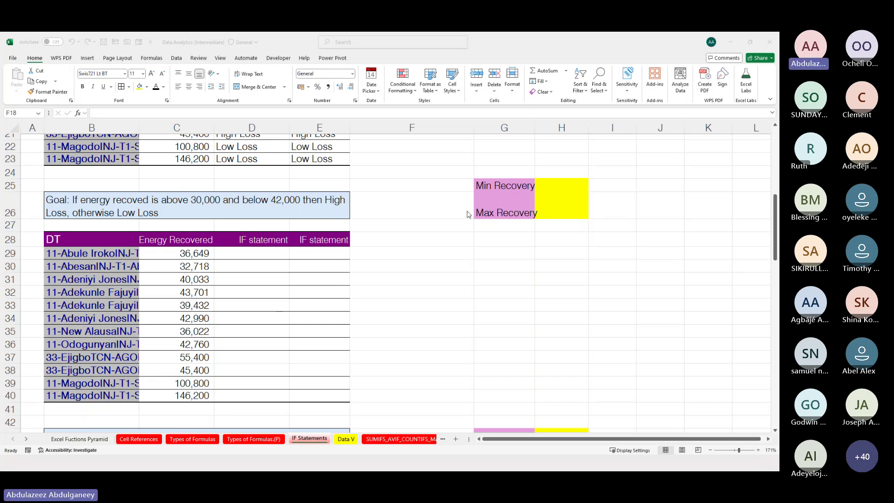
{"action": "left_click", "coordinate": [549, 185]}
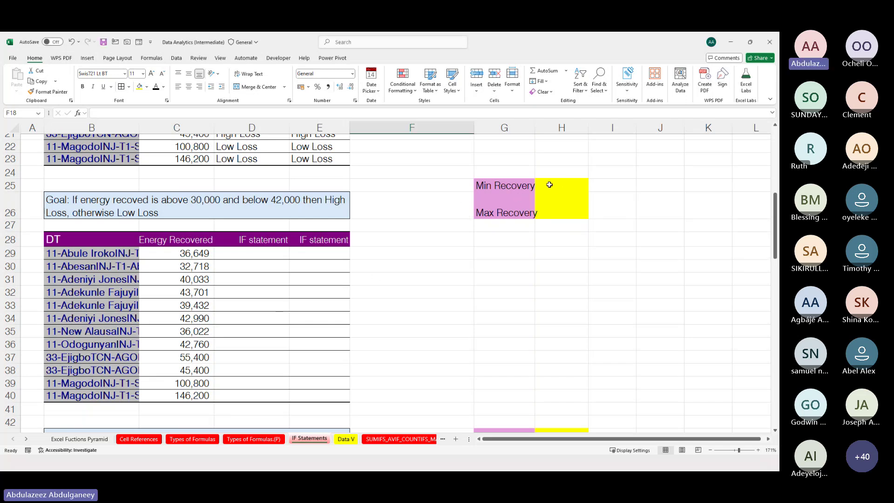
{"action": "left_click", "coordinate": [549, 186]}
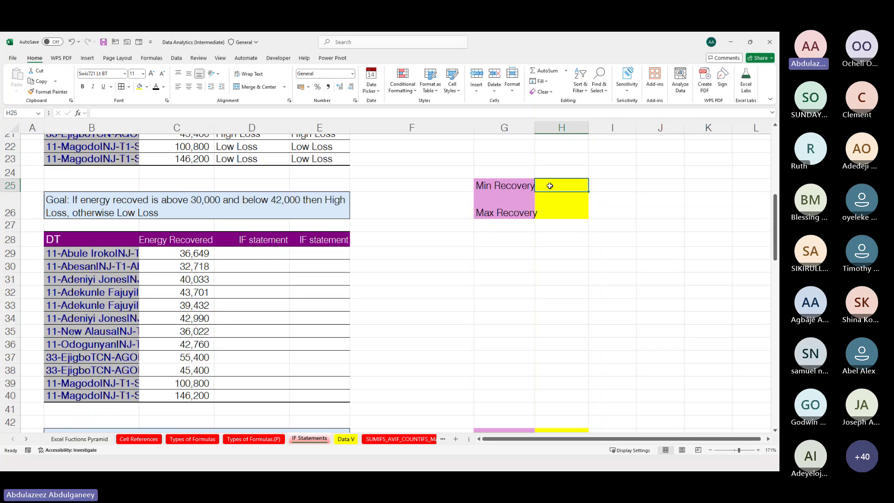
{"action": "type", "text": "30000"}
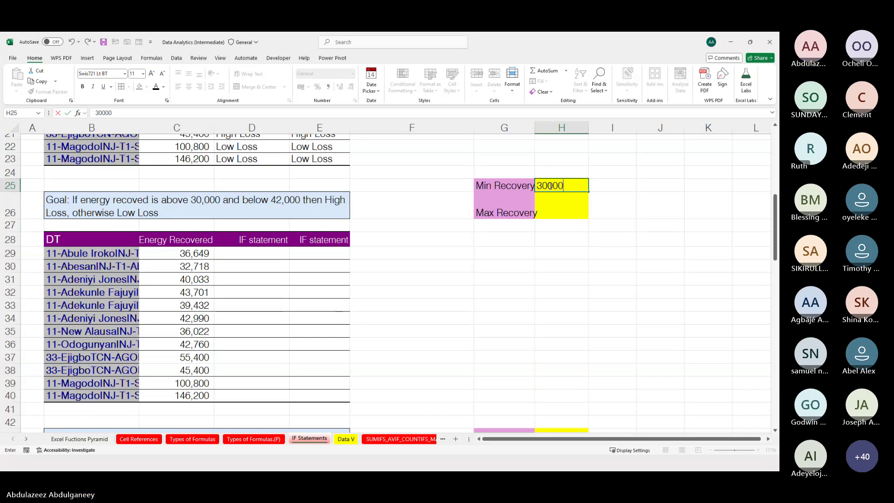
{"action": "key", "text": "Return"}
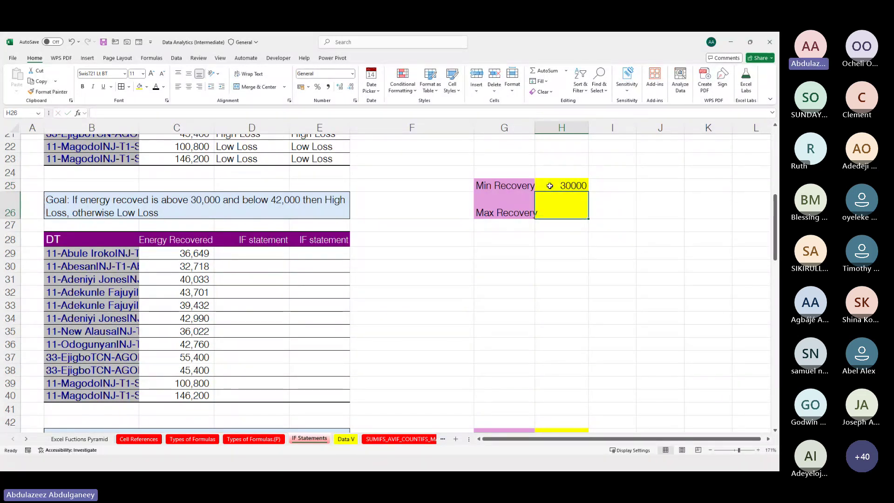
{"action": "type", "text": "4"}
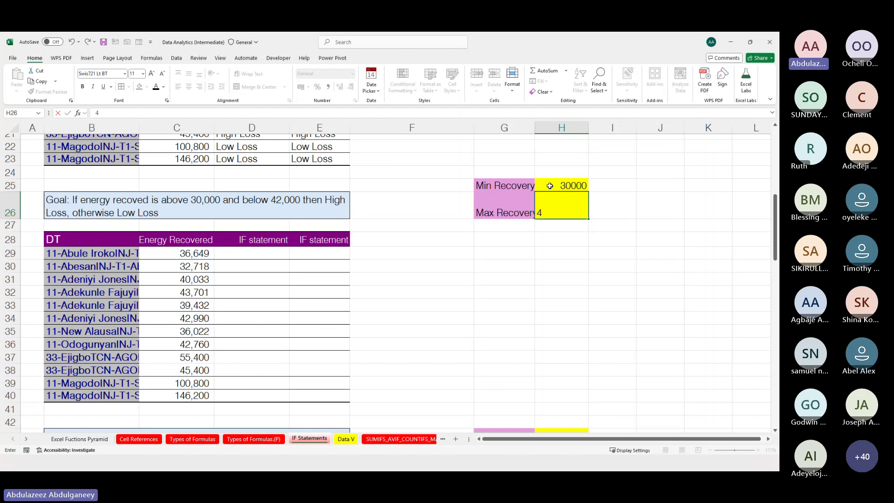
{"action": "type", "text": "2000"}
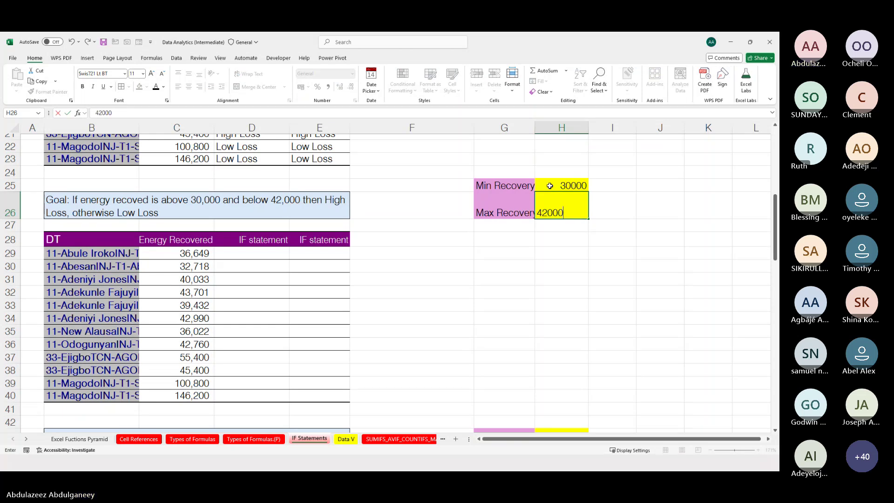
{"action": "key", "text": "ctrl+Return"}
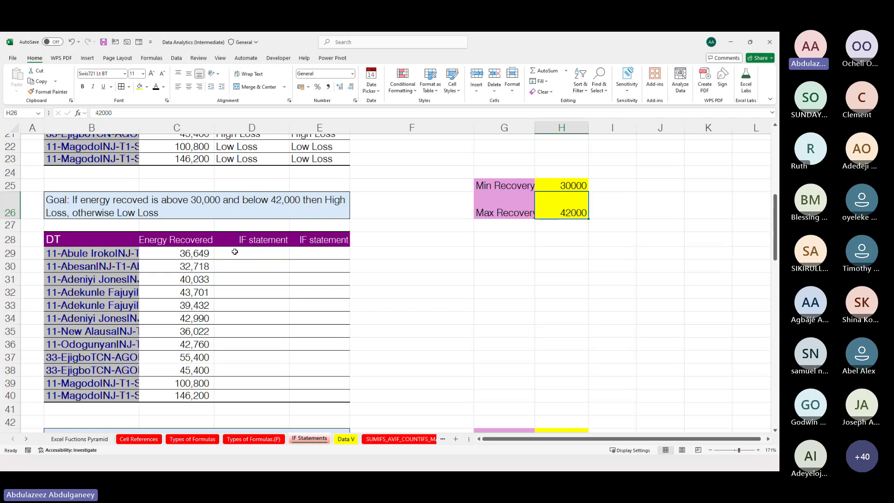
{"action": "left_click", "coordinate": [250, 251]}
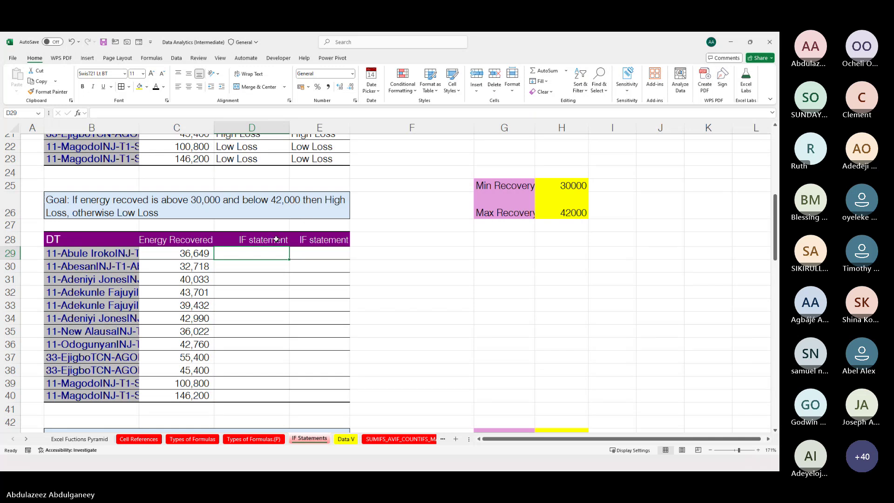
{"action": "type", "text": "="}
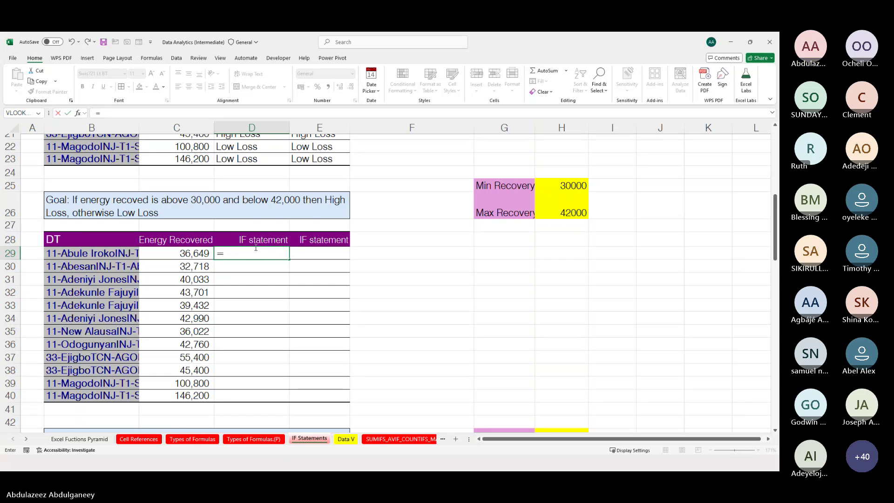
{"action": "type", "text": "IF("}
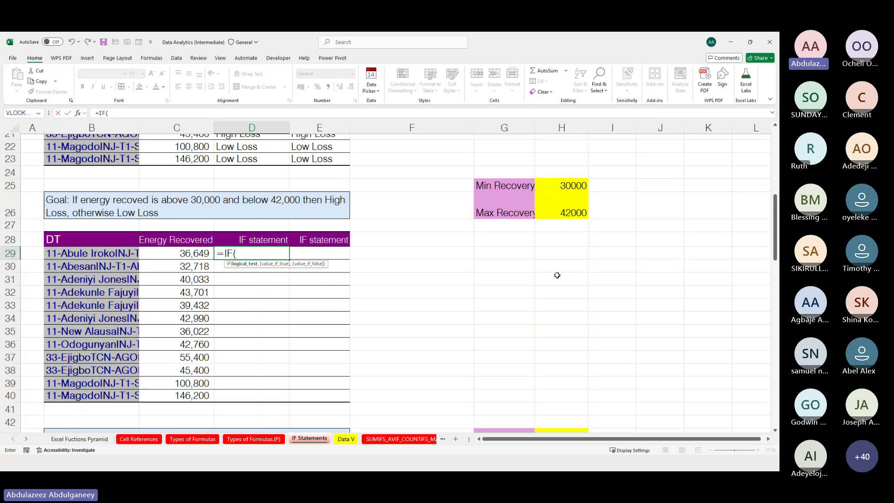
{"action": "key", "text": "Escape"}
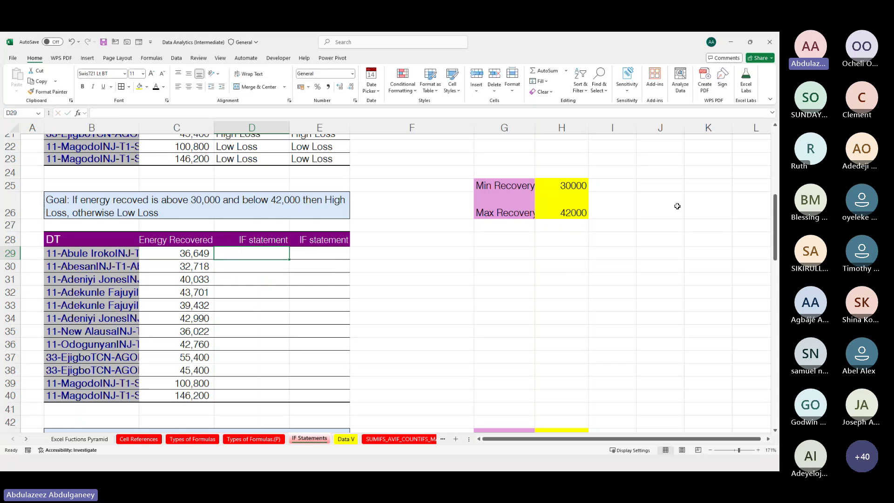
Add the labels AND in K22 and OR in K23, in the blank area beside the recovery limits.
{"action": "left_click", "coordinate": [677, 205]}
{"action": "scroll", "coordinate": [677, 206], "scroll_direction": "right", "scroll_amount": 2}
{"action": "scroll", "coordinate": [677, 205], "scroll_direction": "up", "scroll_amount": 1}
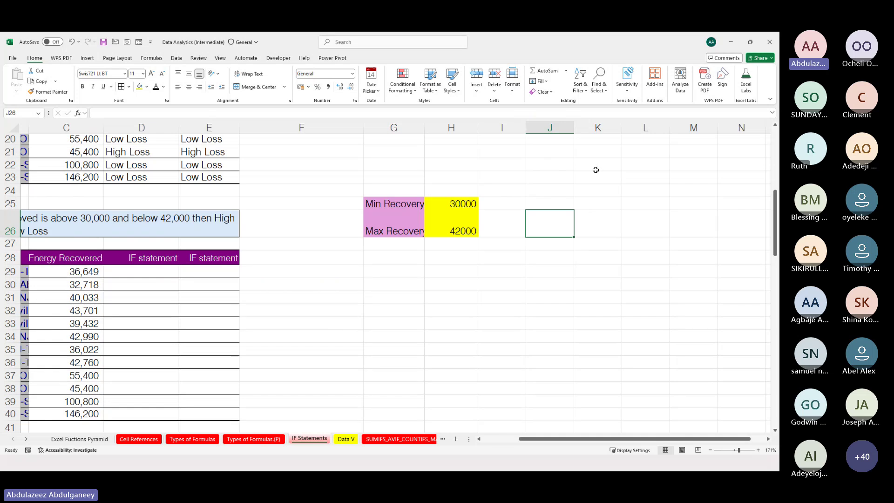
{"action": "left_click", "coordinate": [596, 170]}
{"action": "type", "text": "AND"}
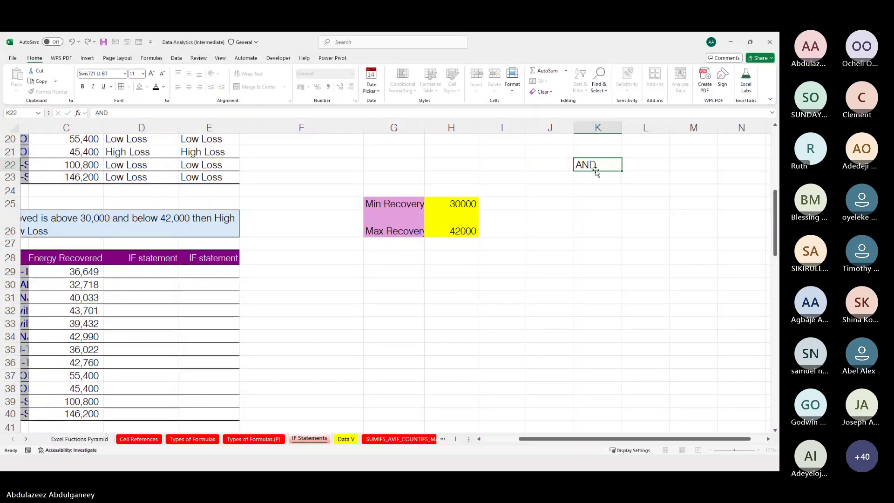
{"action": "key", "text": "Return"}
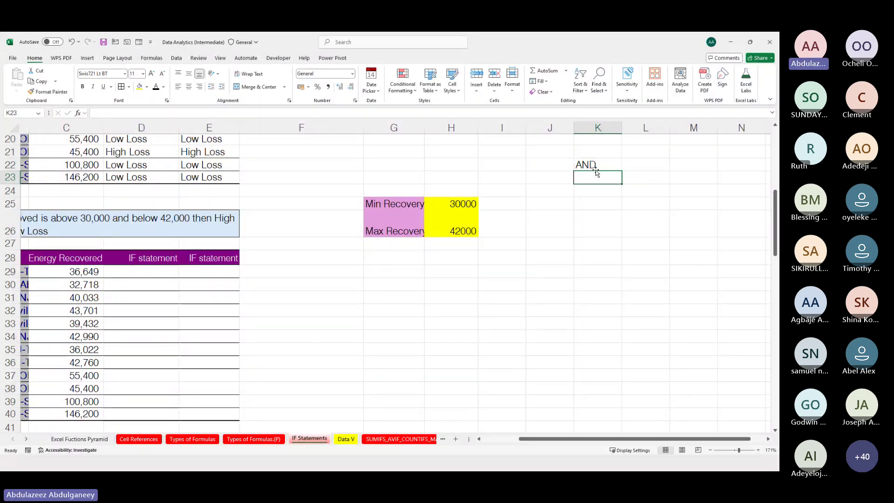
{"action": "type", "text": "OR"}
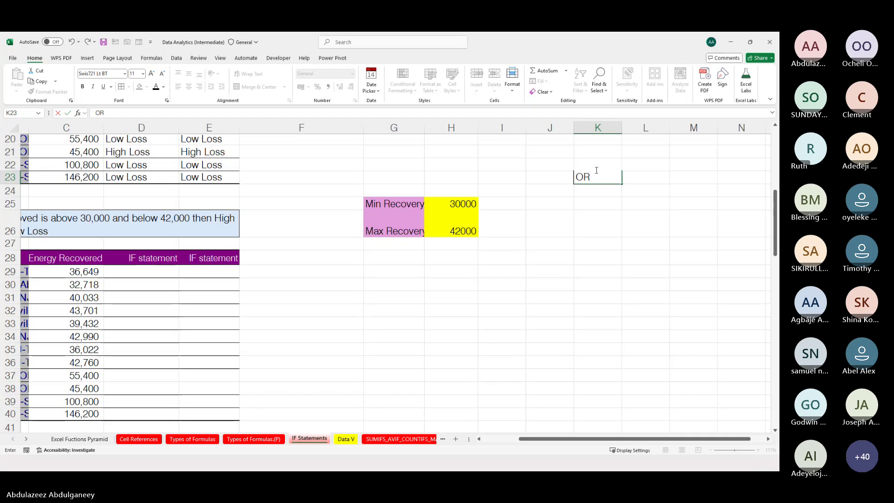
{"action": "left_click", "coordinate": [596, 168]}
Enter the explanation "All criteria must be met" in L22, beside the AND label.
{"action": "scroll", "coordinate": [596, 171], "scroll_direction": "up", "scroll_amount": 1}
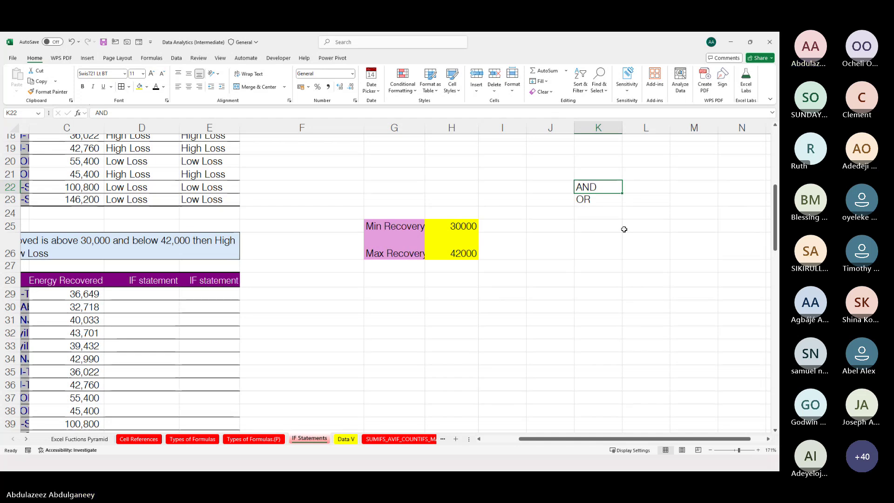
{"action": "key", "text": "Right"}
{"action": "type", "text": "All"}
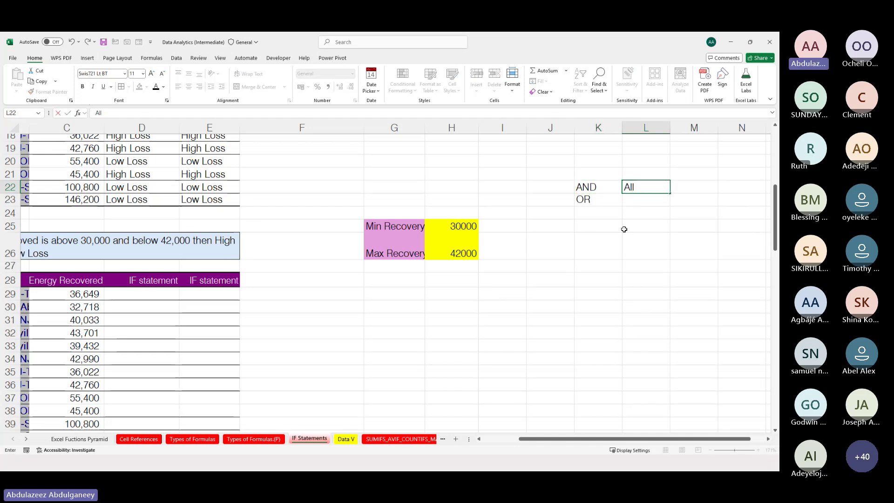
{"action": "type", "text": " criteria"}
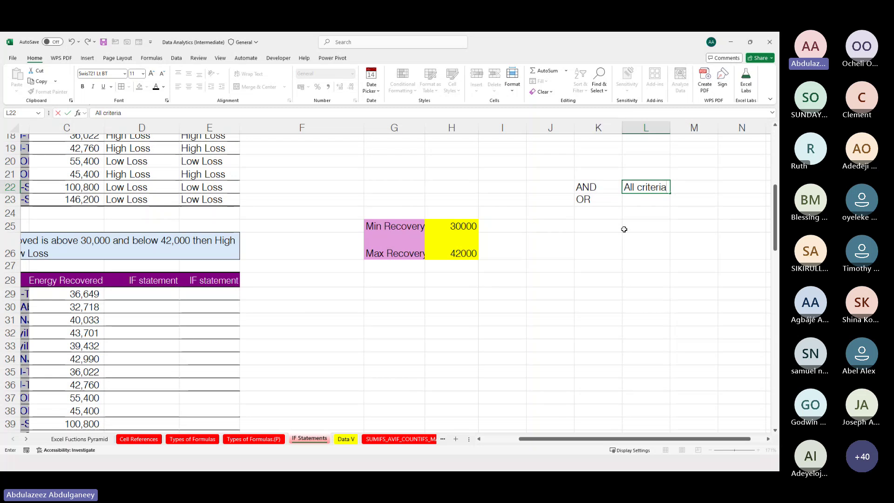
{"action": "type", "text": " must "}
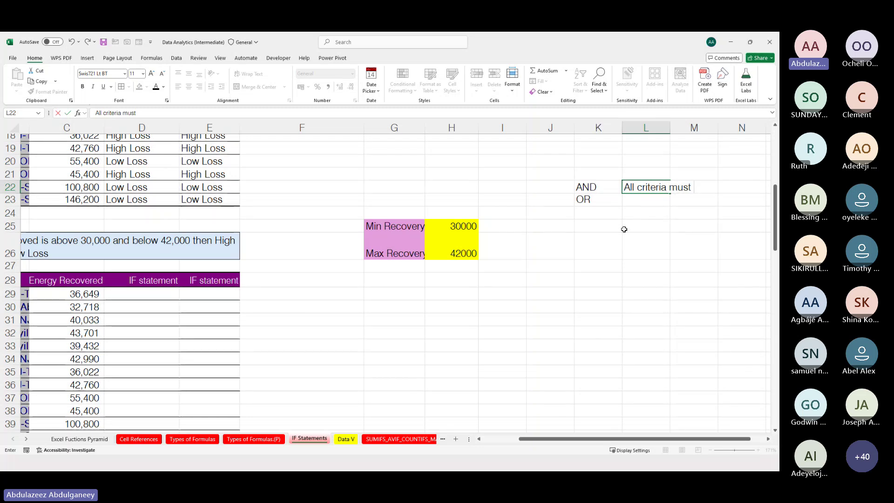
{"action": "type", "text": "be met"}
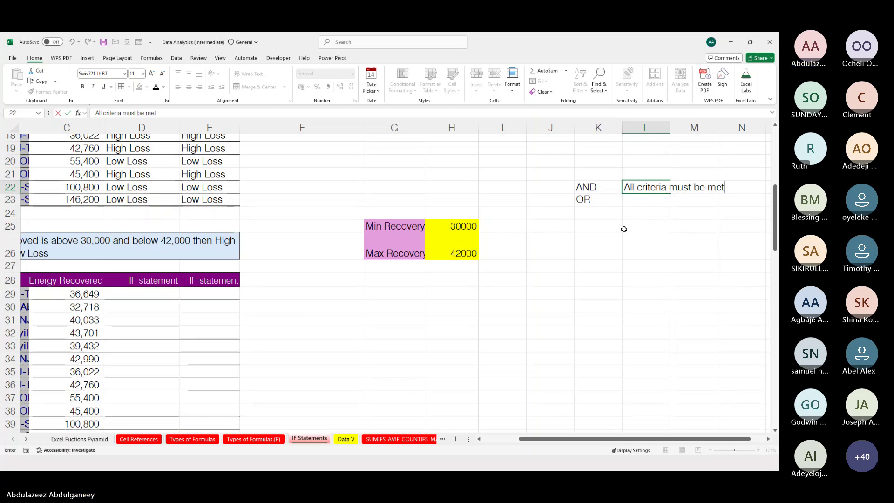
{"action": "key", "text": "Return"}
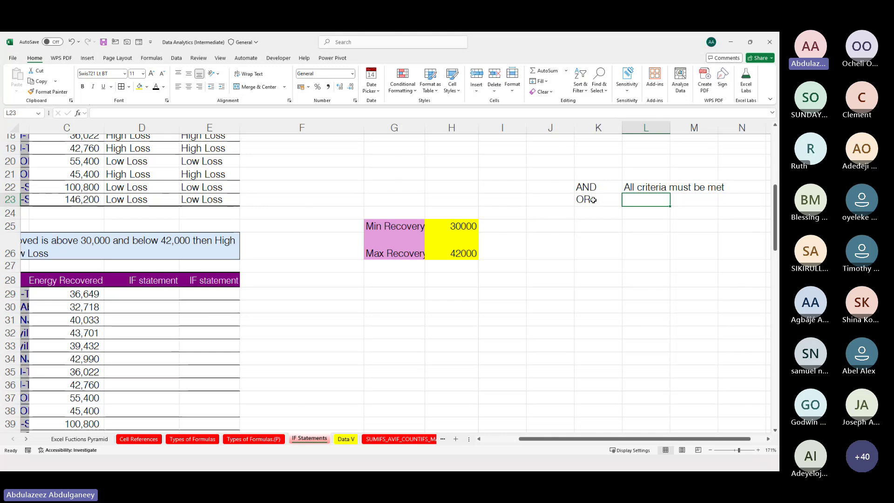
{"action": "type", "text": "Either"}
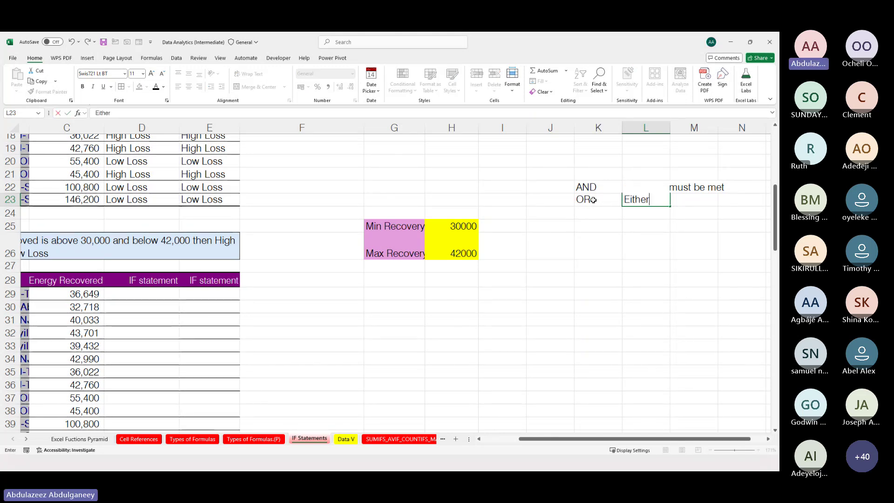
{"action": "key", "text": "BackSpace"}
{"action": "key", "text": "BackSpace"}
{"action": "key", "text": "BackSpace"}
{"action": "key", "text": "BackSpace"}
{"action": "key", "text": "BackSpace"}
{"action": "key", "text": "BackSpace"}
Enter the explanation "Any of the criteria must be met" in L23, beside the OR label.
{"action": "type", "text": "Any of"}
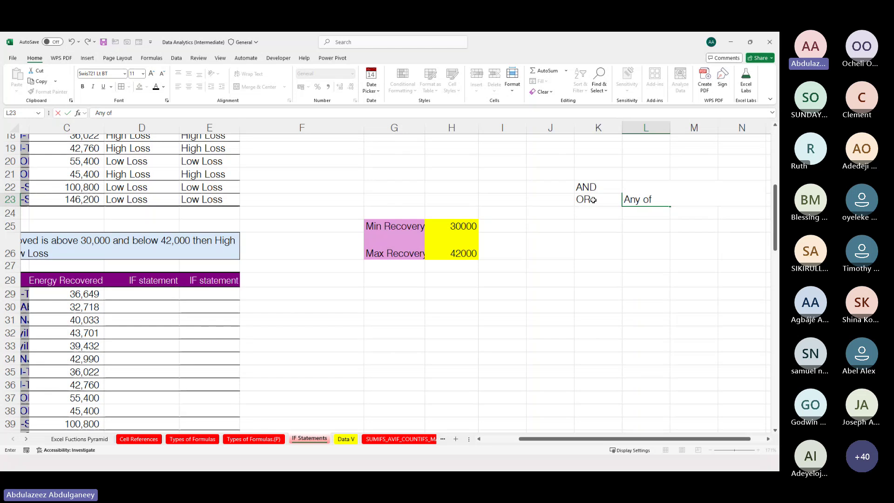
{"action": "type", "text": " the crite"}
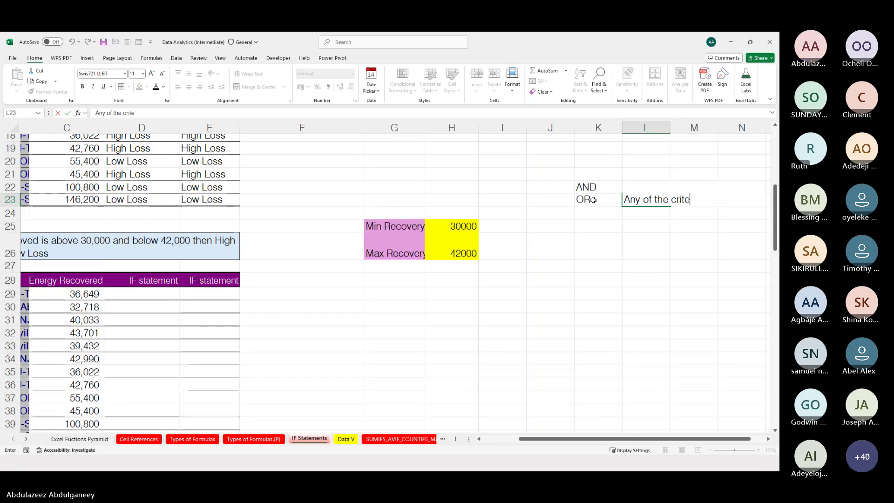
{"action": "type", "text": "ria"}
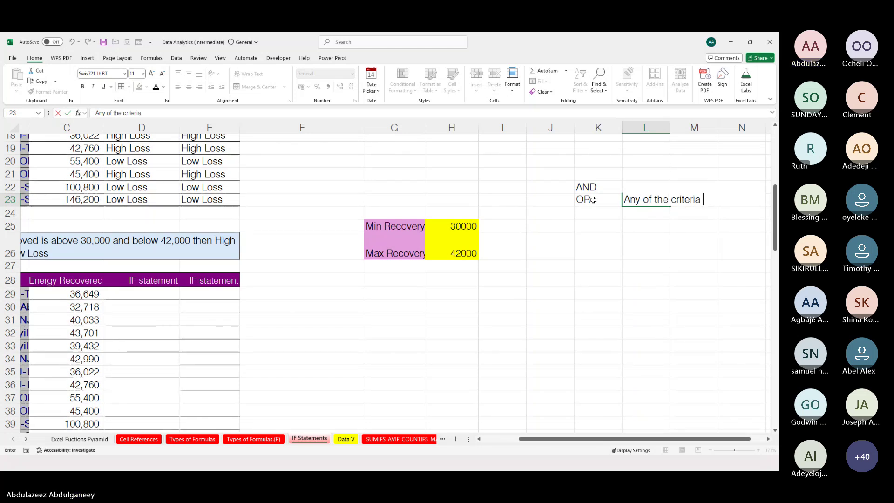
{"action": "type", "text": "must be met"}
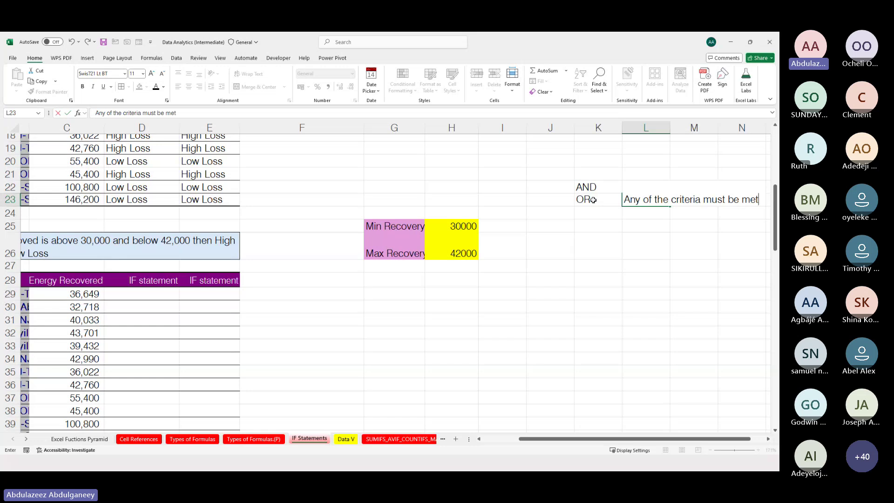
{"action": "key", "text": "Return"}
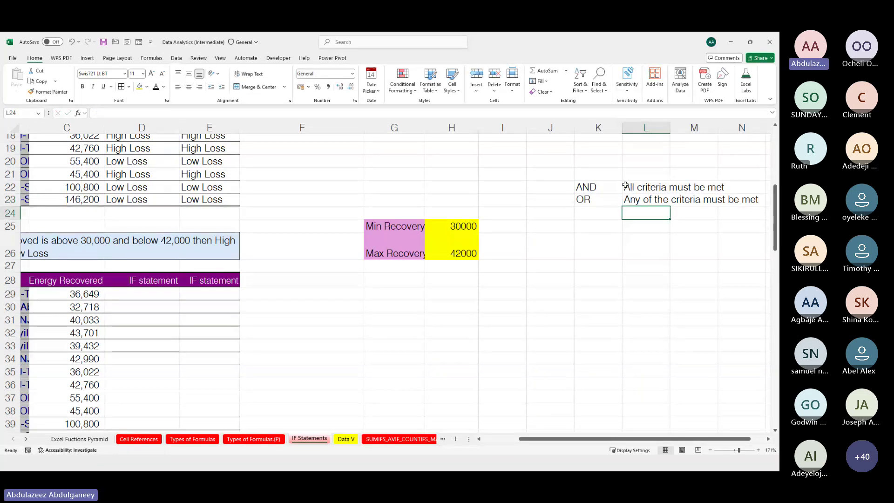
{"action": "left_click", "coordinate": [600, 186]}
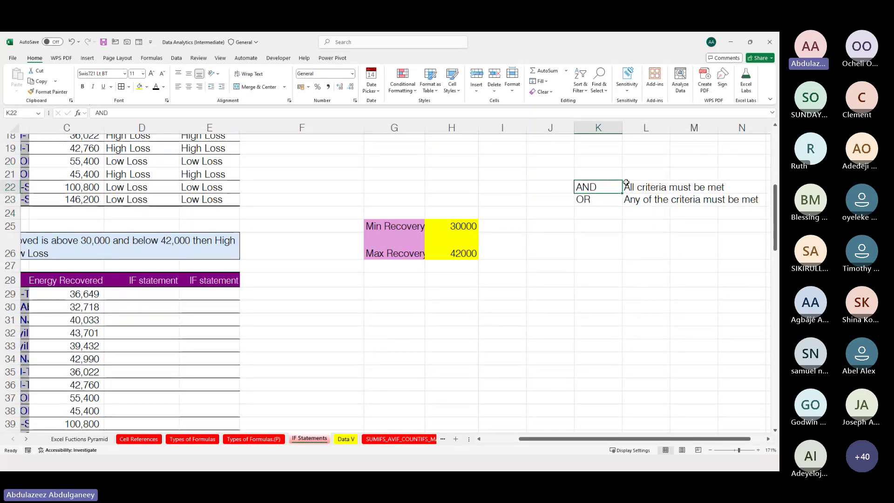
{"action": "left_click", "coordinate": [598, 200]}
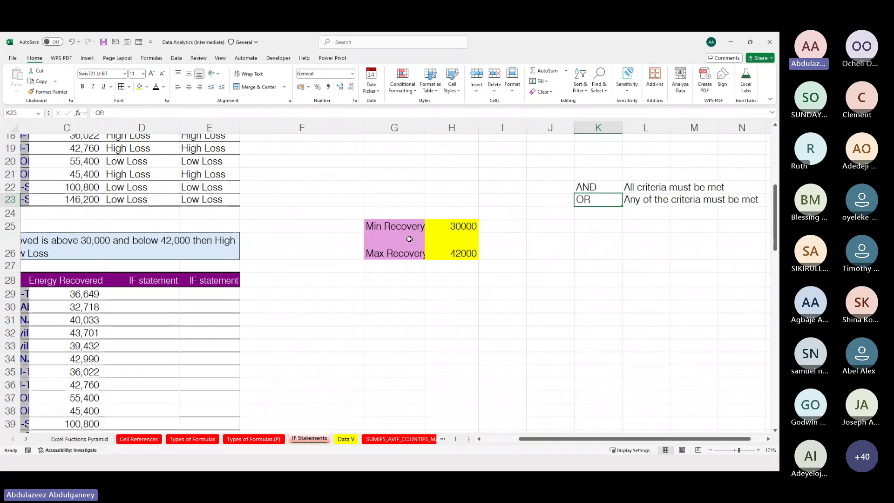
Begin an IF formula with a nested AND in D29, giving C29>$H$25 as the first condition with the Min Recovery reference absolute.
{"action": "scroll", "coordinate": [391, 224], "scroll_direction": "left", "scroll_amount": 2}
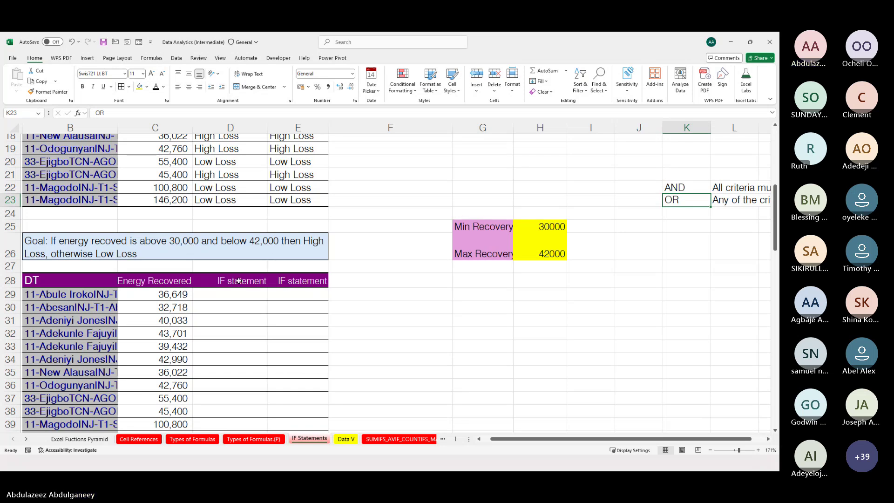
{"action": "double_click", "coordinate": [221, 297]}
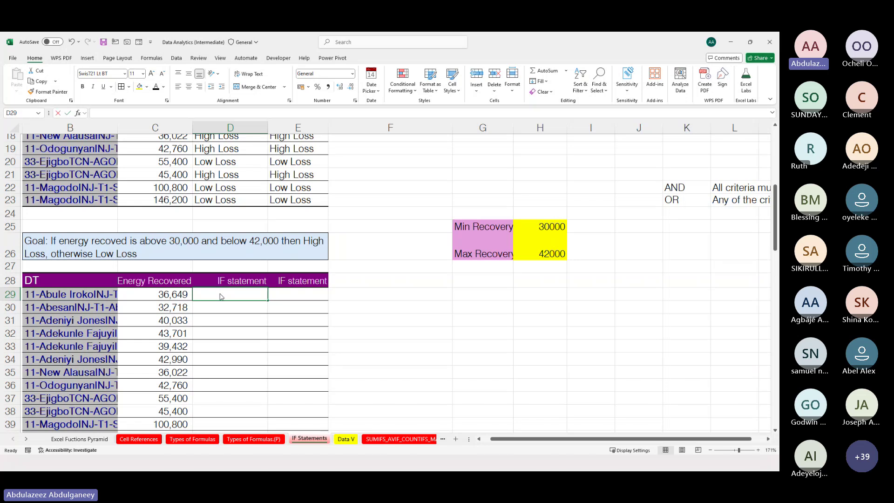
{"action": "type", "text": "=if"}
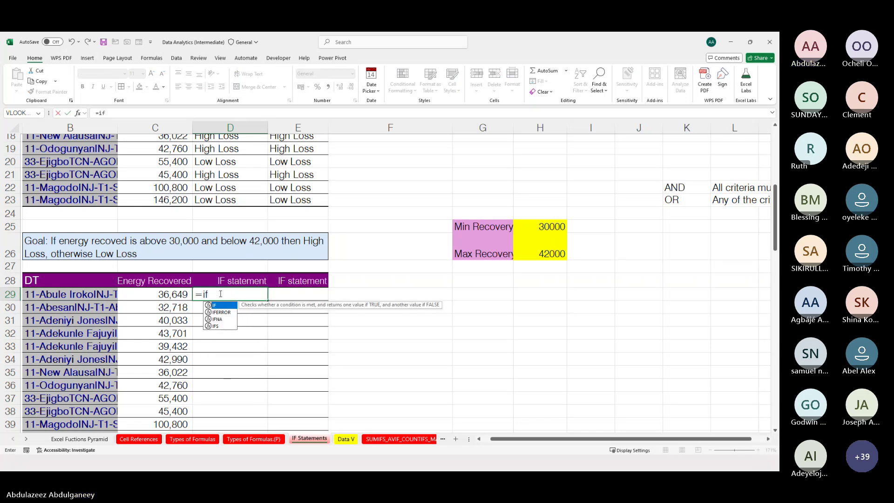
{"action": "key", "text": "Tab"}
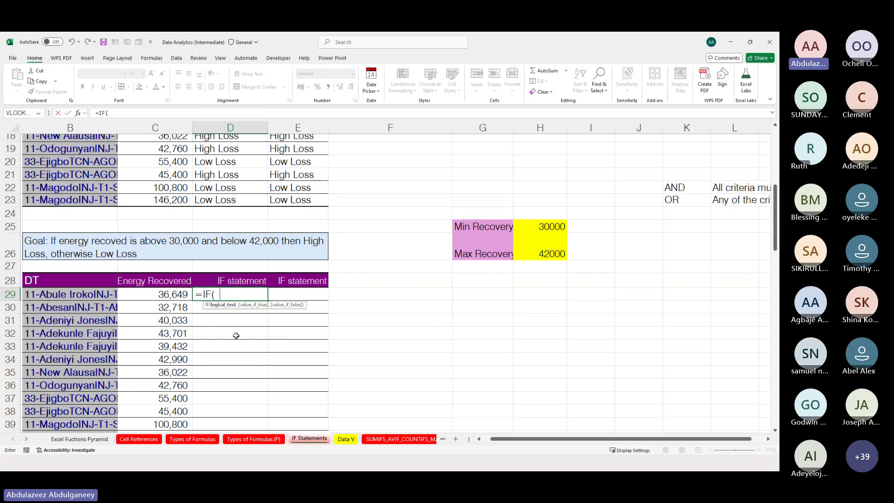
{"action": "type", "text": "and"}
{"action": "key", "text": "Tab"}
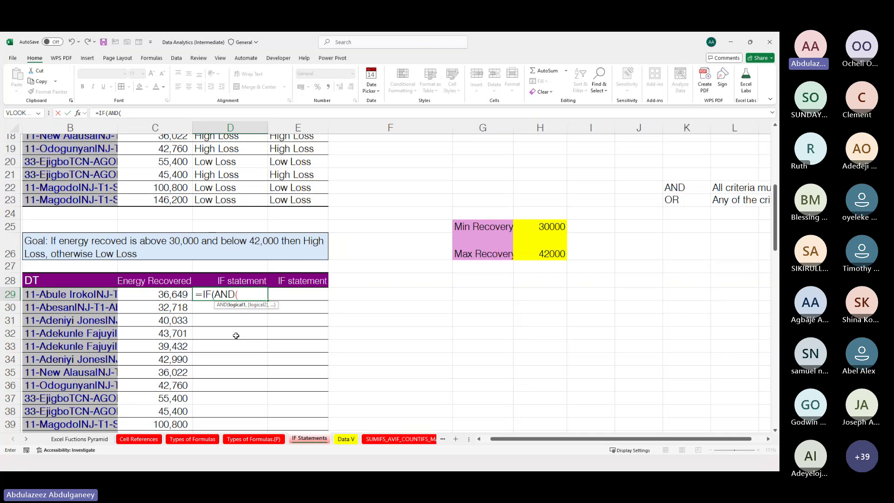
{"action": "left_click", "coordinate": [161, 294]}
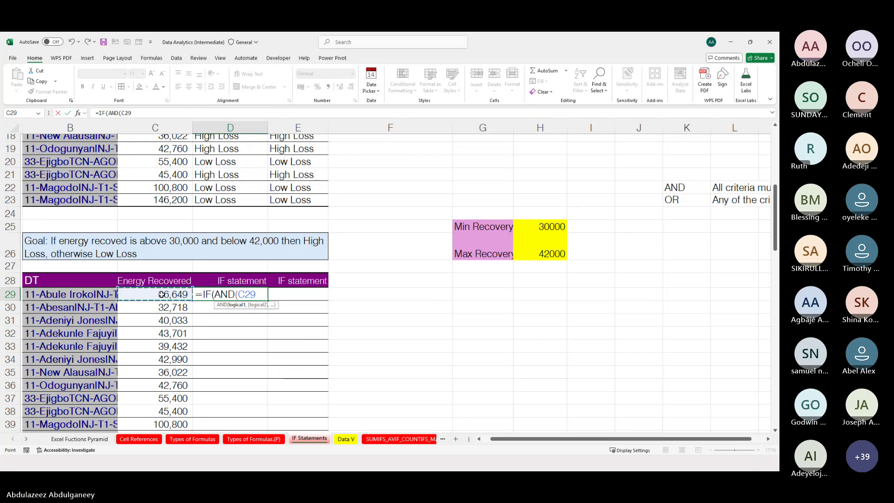
{"action": "type", "text": "<"}
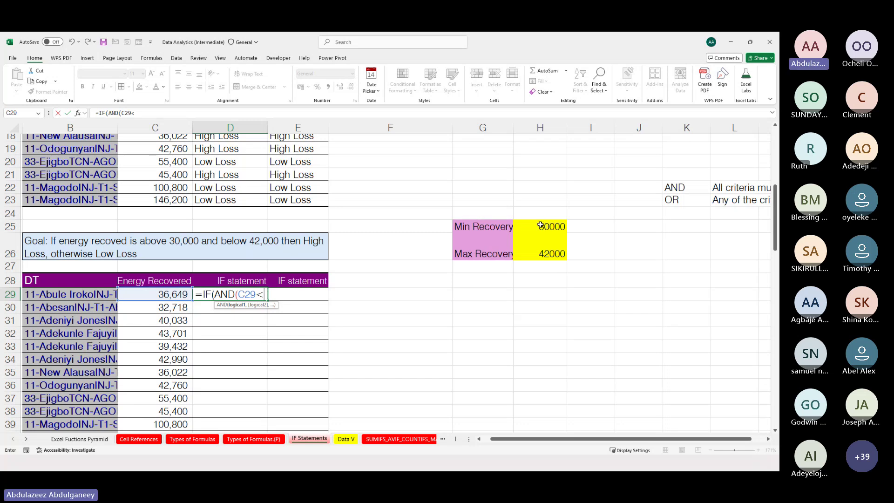
{"action": "key", "text": "BackSpace"}
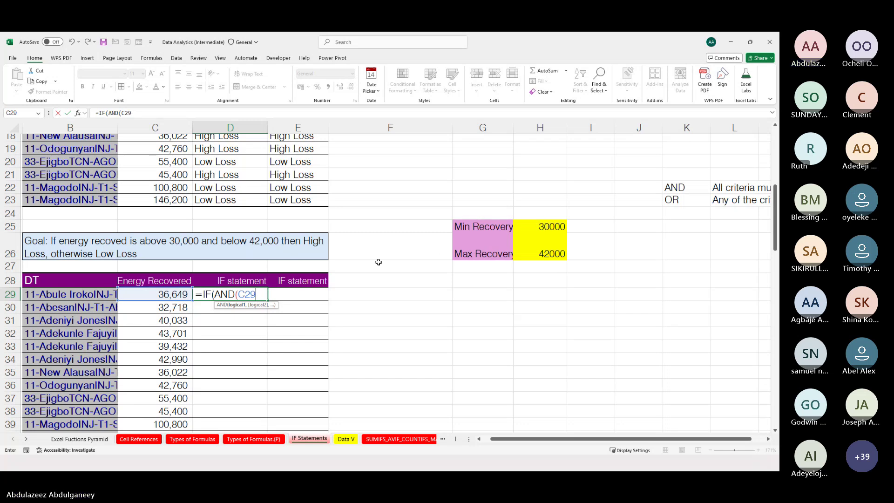
{"action": "type", "text": ">"}
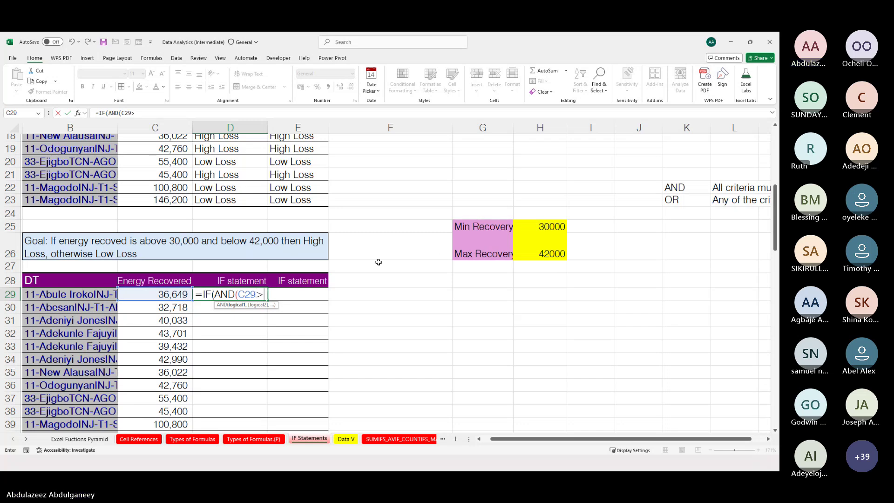
{"action": "left_click", "coordinate": [550, 226]}
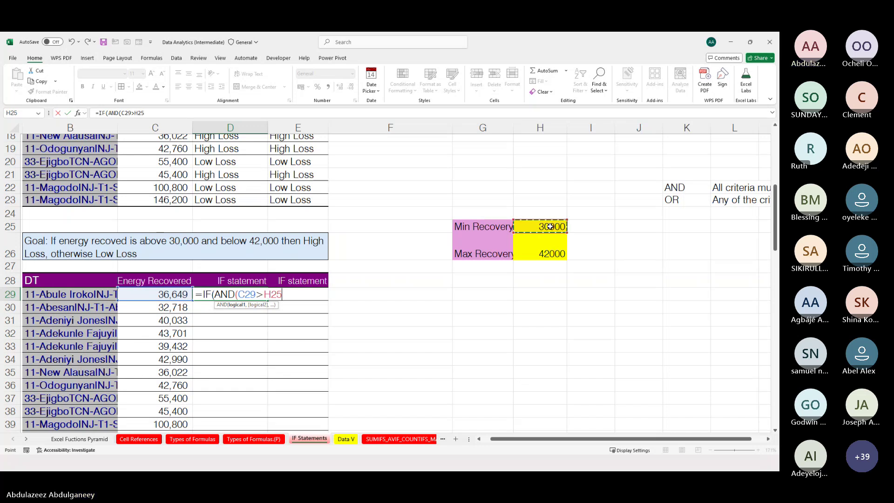
{"action": "key", "text": "F4"}
{"action": "type", "text": ","}
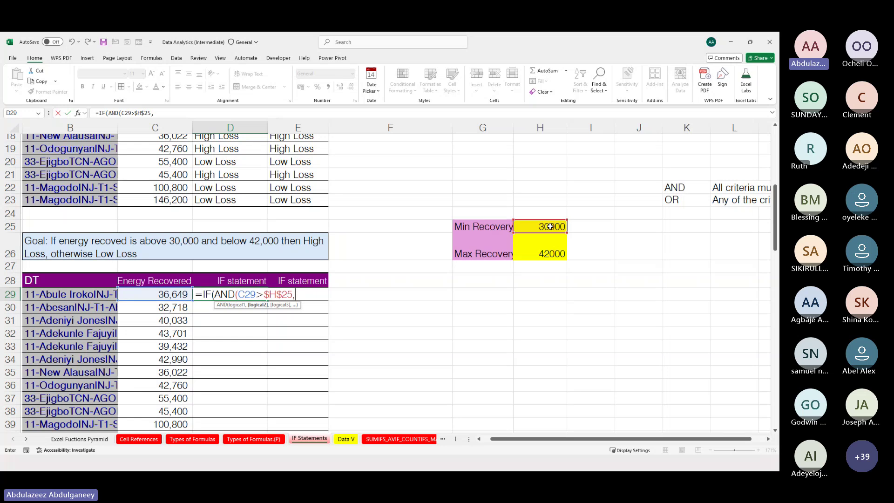
Add C29<$H$26 as the second AND condition, with the Max Recovery reference absolute, and close the AND function.
{"action": "left_click", "coordinate": [157, 294]}
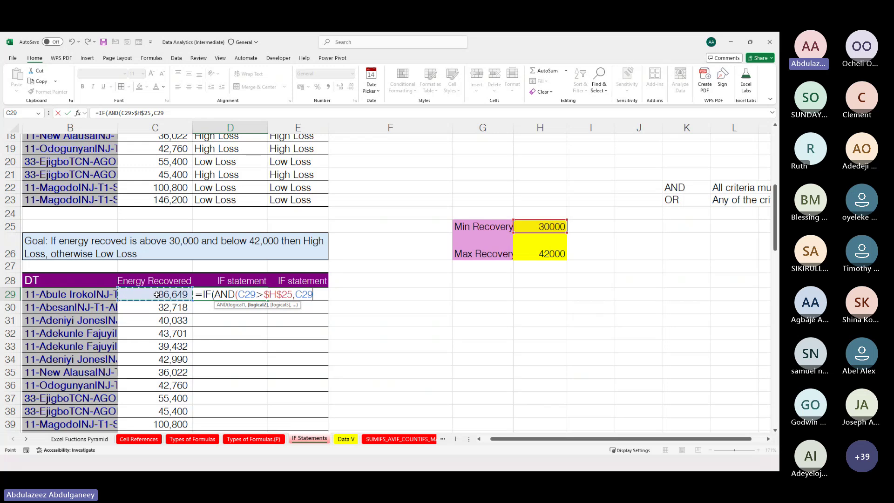
{"action": "type", "text": "<"}
{"action": "left_click", "coordinate": [545, 253]}
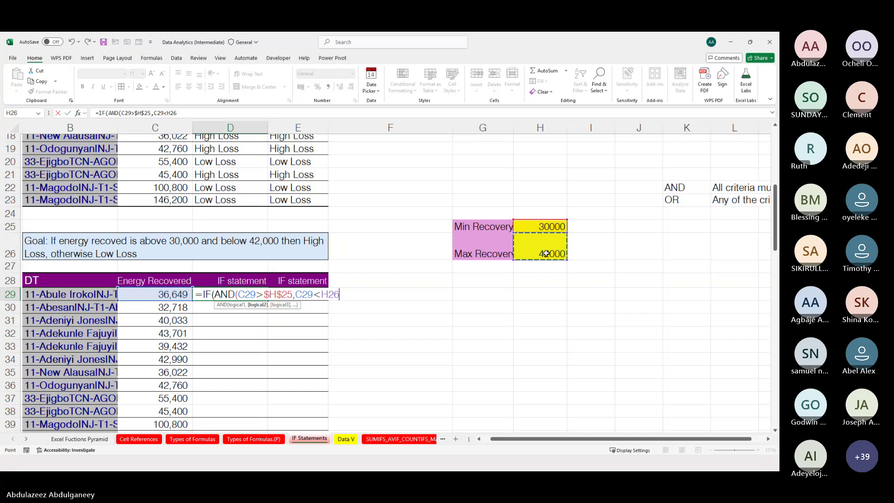
{"action": "key", "text": "F4"}
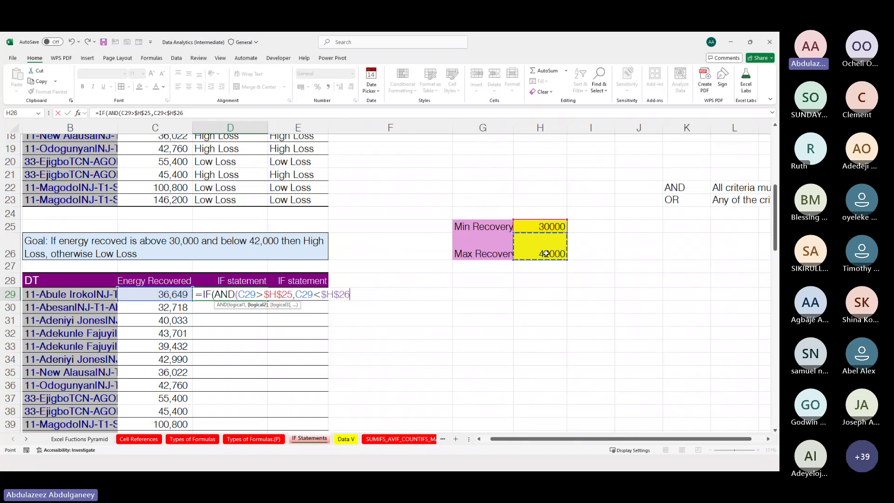
{"action": "type", "text": ")"}
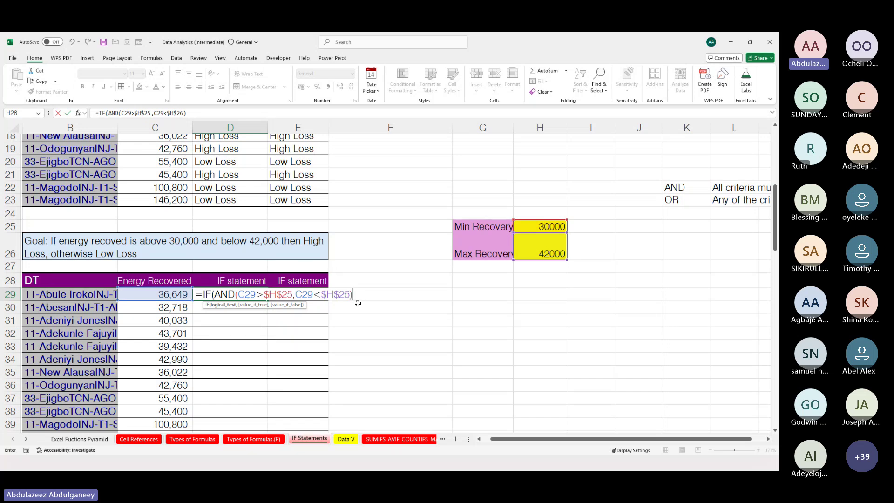
Complete the D29 formula with "High Loss" as the value if true and "Low Loss" as the value if false.
{"action": "type", "text": ","}
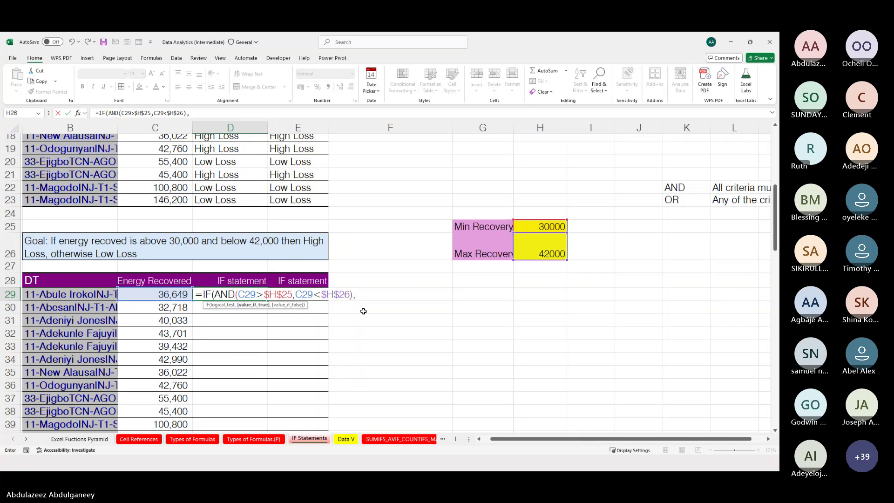
{"action": "type", "text": "\"\""}
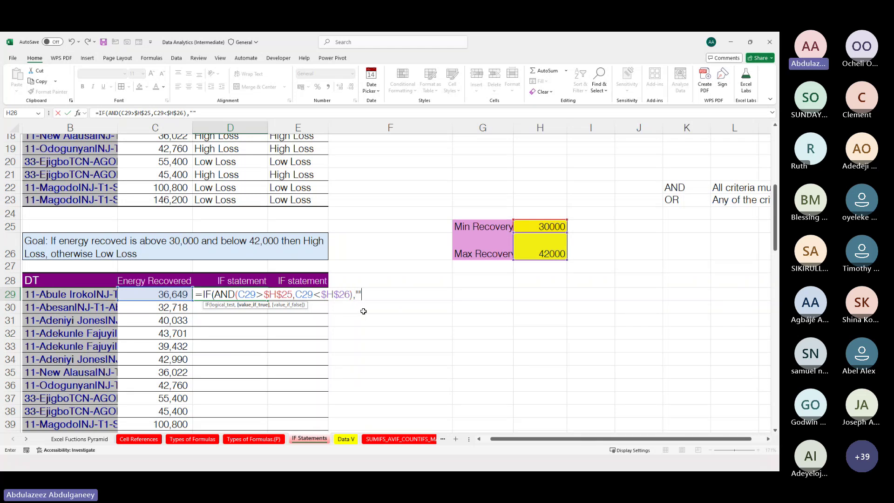
{"action": "key", "text": "BackSpace"}
{"action": "type", "text": "H"}
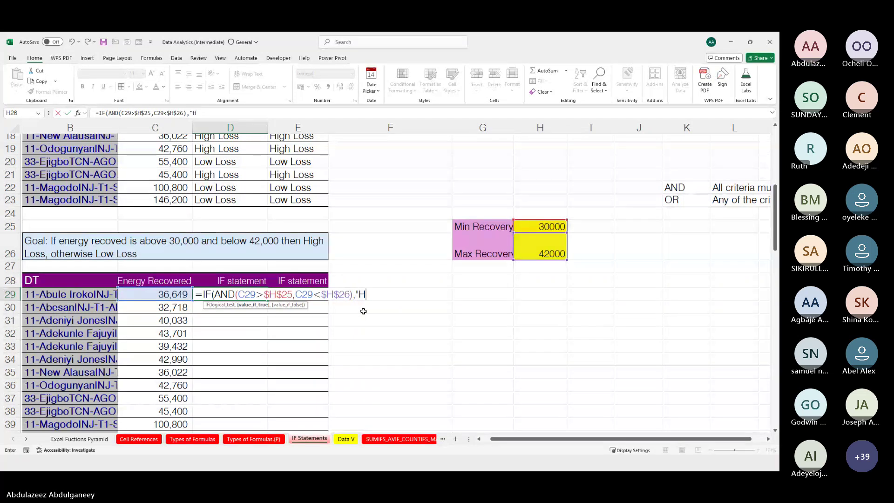
{"action": "type", "text": "igh Loss"}
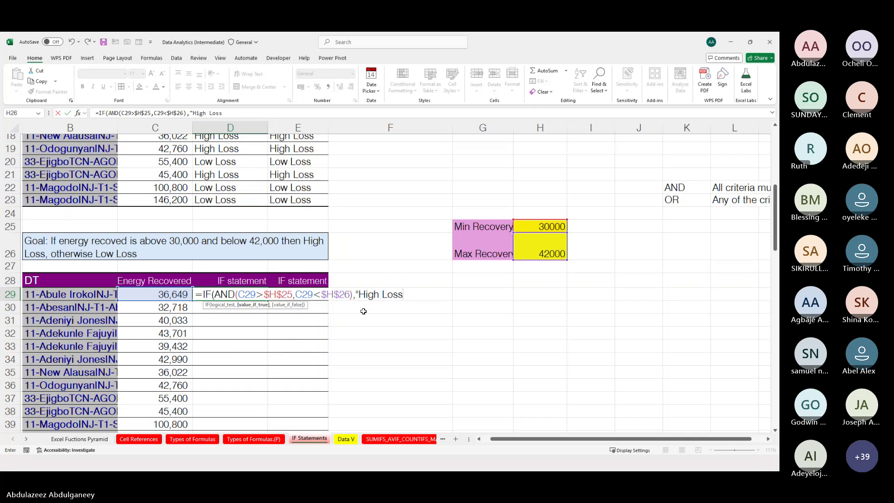
{"action": "type", "text": "\","}
{"action": "type", "text": "\"Low Los"}
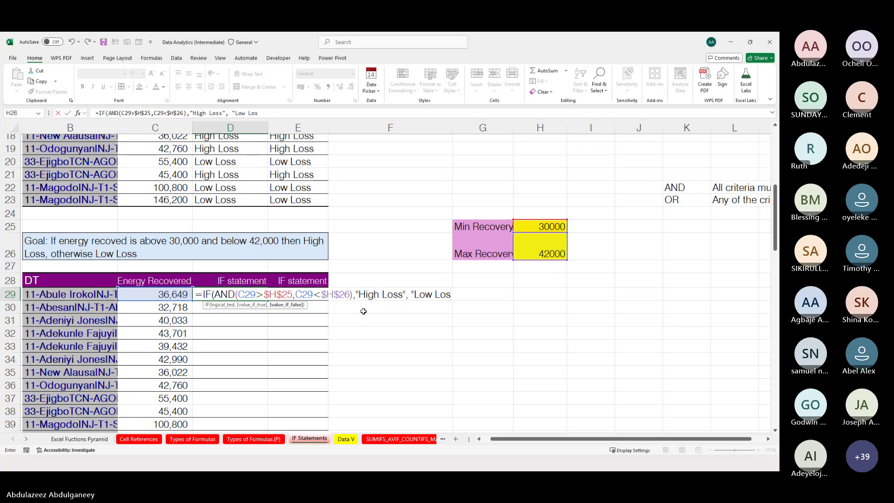
{"action": "type", "text": "s\")"}
{"action": "key", "text": "Return"}
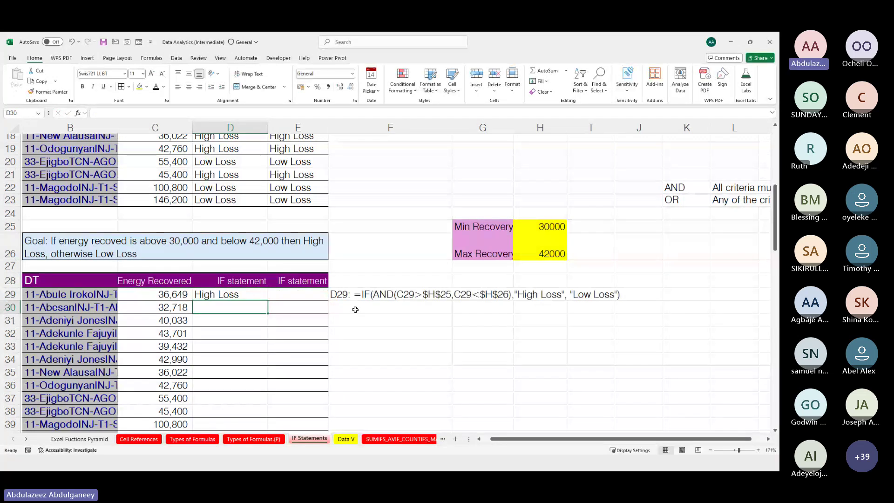
Fill the D29 formula down through D40, the last row of the second exercise table.
{"action": "left_click", "coordinate": [231, 295]}
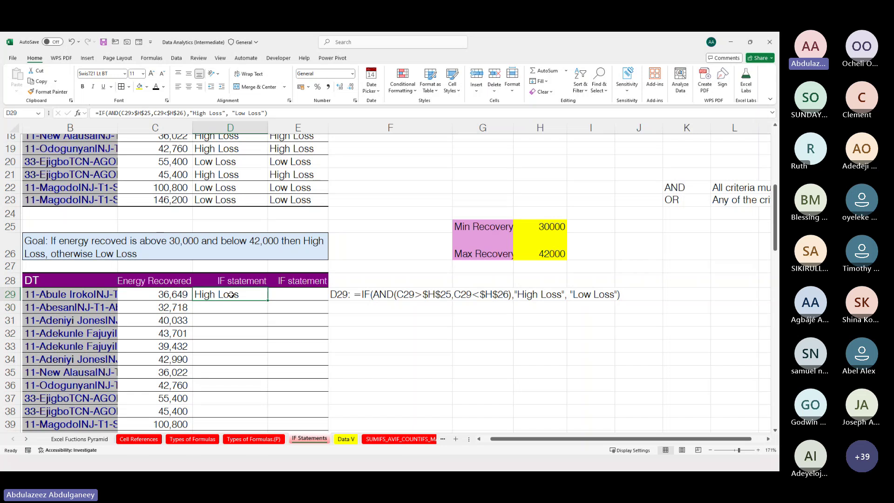
{"action": "key", "text": "shift+Down"}
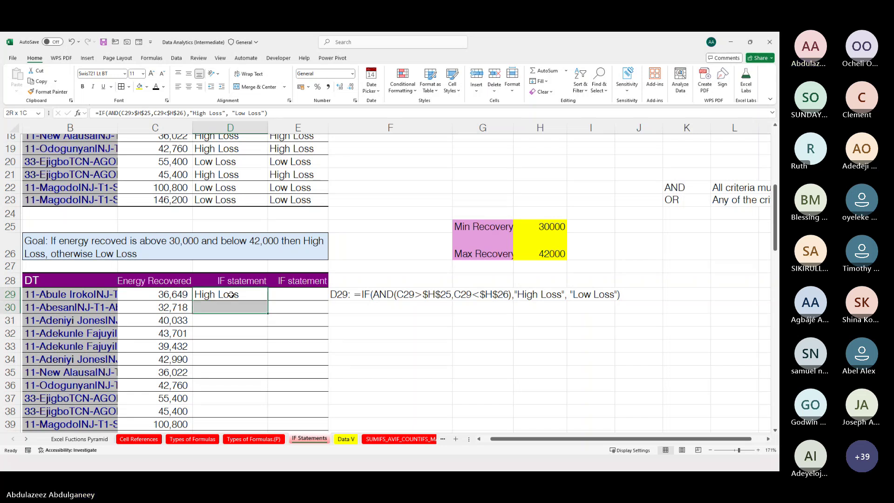
{"action": "key", "text": "shift+Down"}
{"action": "key", "text": "shift+Down"}
{"action": "key", "text": "shift+Down"}
{"action": "key", "text": "shift+Down"}
{"action": "key", "text": "shift+Down"}
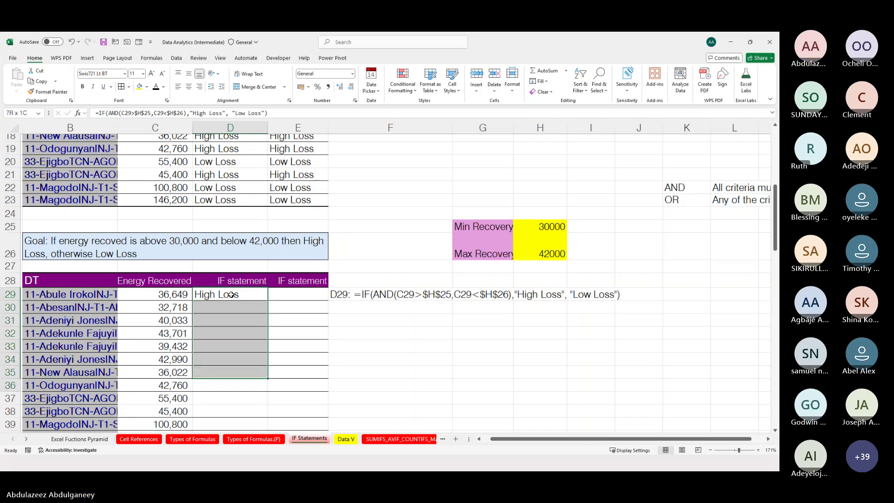
{"action": "key", "text": "shift+Down"}
{"action": "key", "text": "shift+Down"}
{"action": "key", "text": "shift+Down"}
{"action": "key", "text": "shift+Down"}
{"action": "key", "text": "shift+Down"}
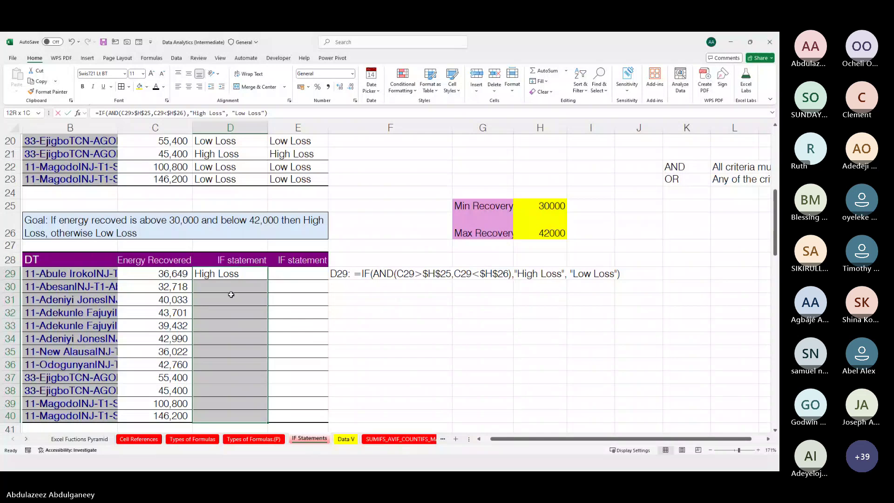
{"action": "key", "text": "ctrl+d"}
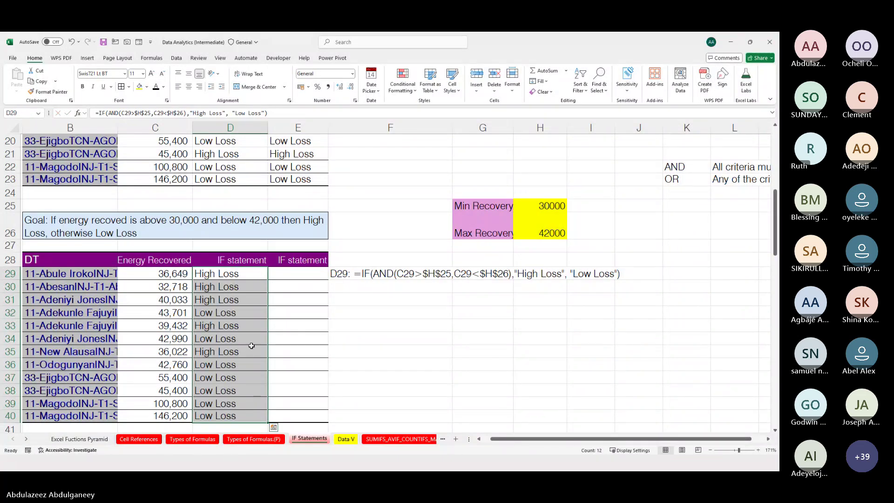
{"action": "scroll", "coordinate": [251, 346], "scroll_direction": "down", "scroll_amount": 1}
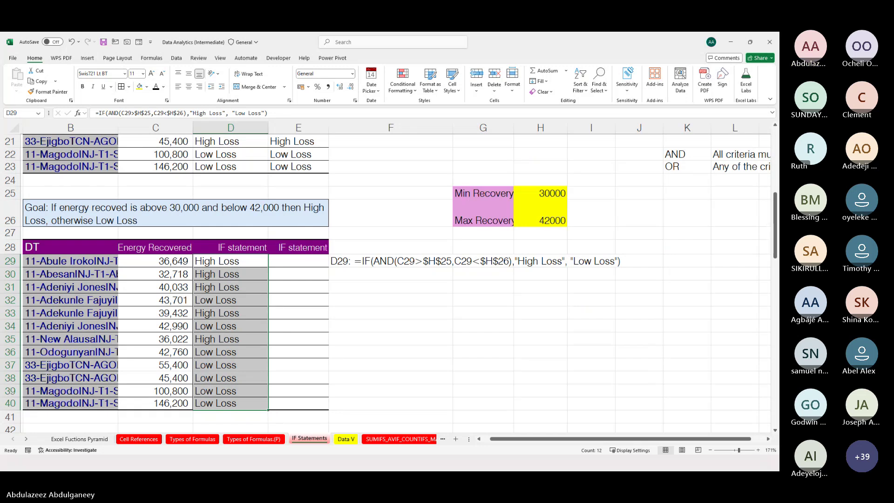
{"action": "key", "text": "alt+Tab"}
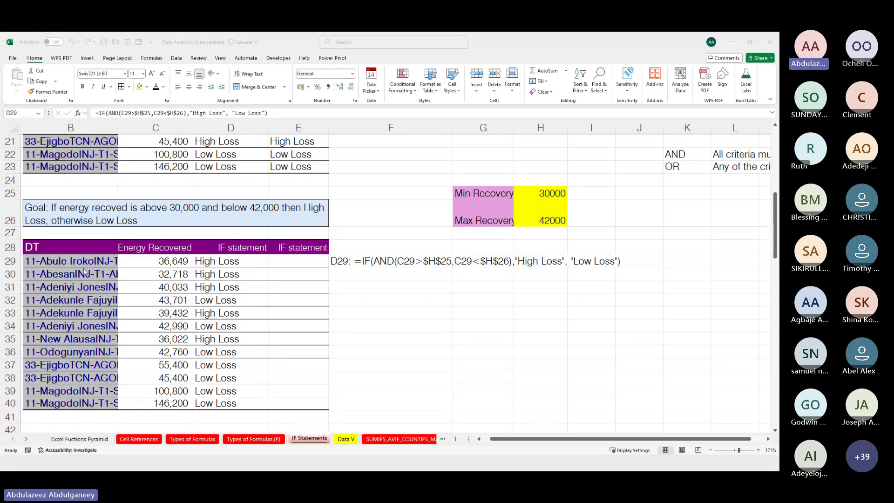
{"action": "left_click", "coordinate": [297, 262]}
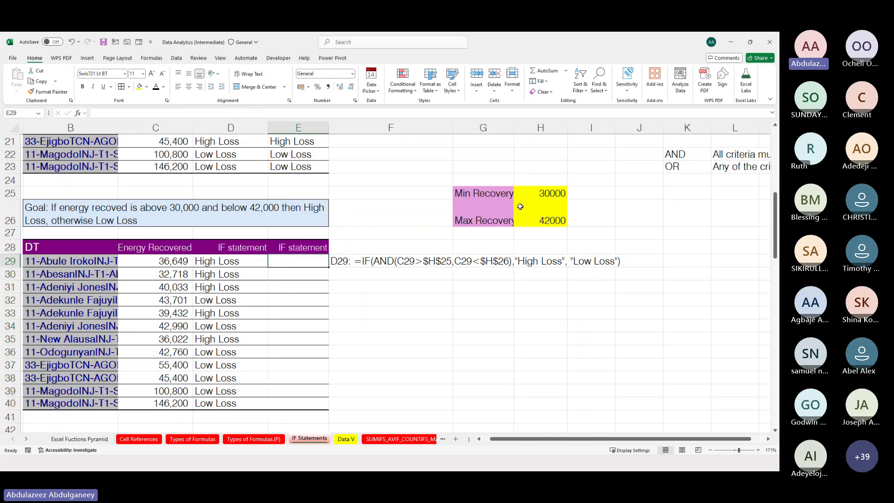
{"action": "left_click", "coordinate": [548, 194]}
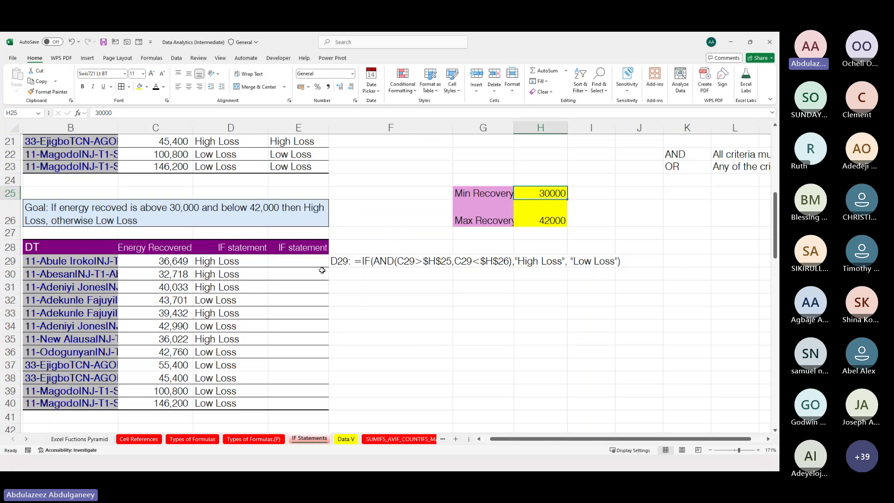
Begin an IF formula with a nested AND in E29, giving C29>30000 as the first condition with the minimum as a fixed number.
{"action": "left_click", "coordinate": [298, 260]}
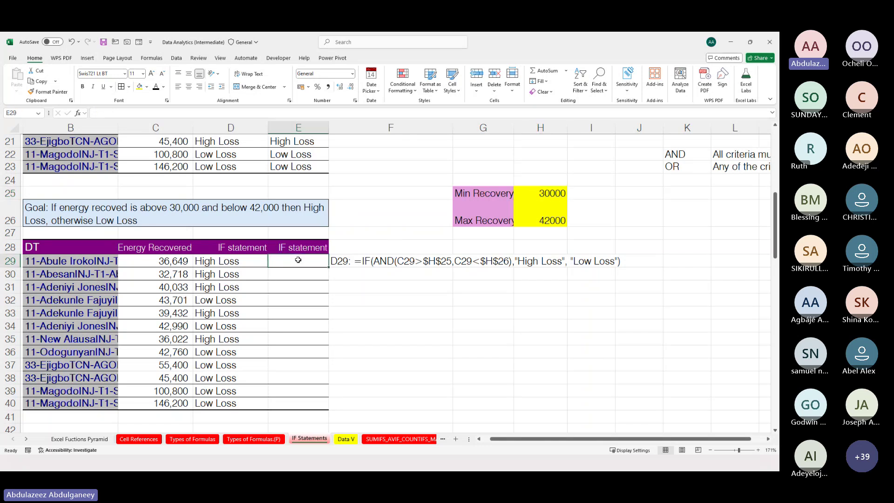
{"action": "type", "text": "=if"}
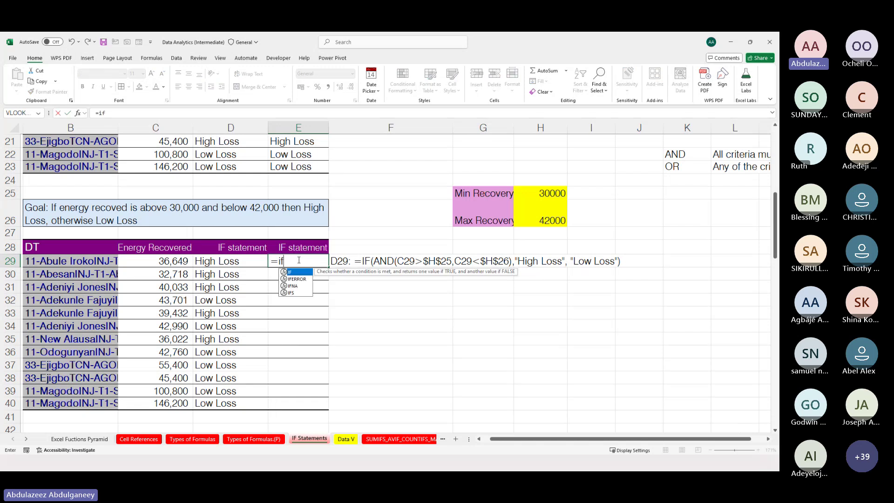
{"action": "key", "text": "Tab"}
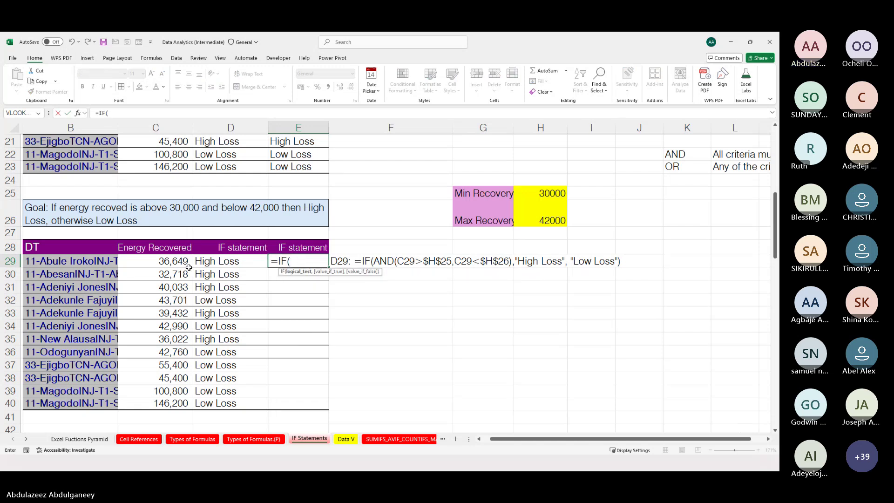
{"action": "type", "text": "an"}
{"action": "type", "text": "d"}
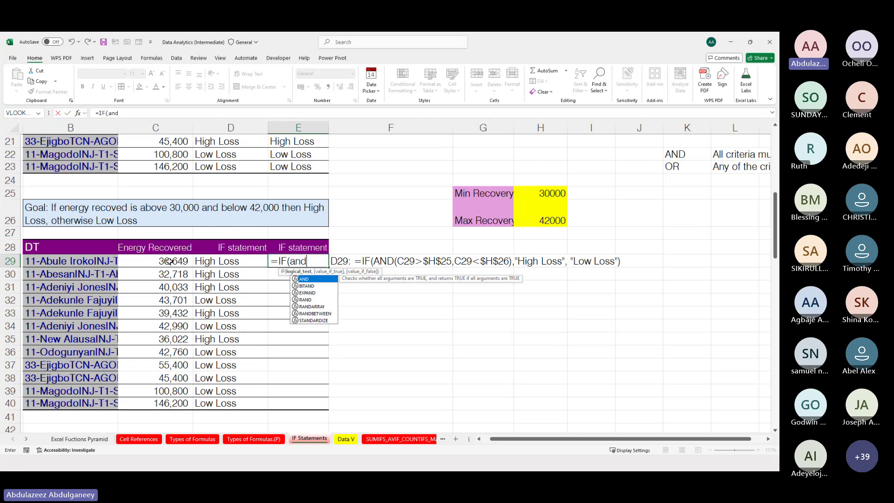
{"action": "key", "text": "Tab"}
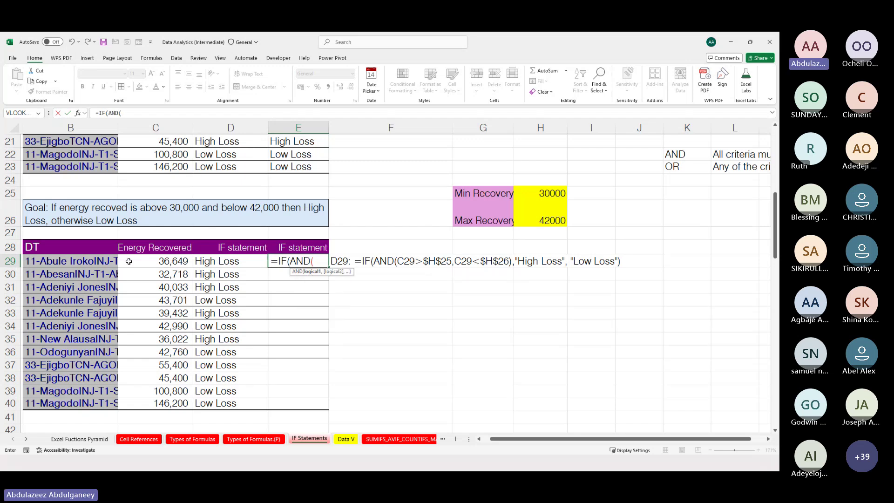
{"action": "left_click", "coordinate": [169, 259]}
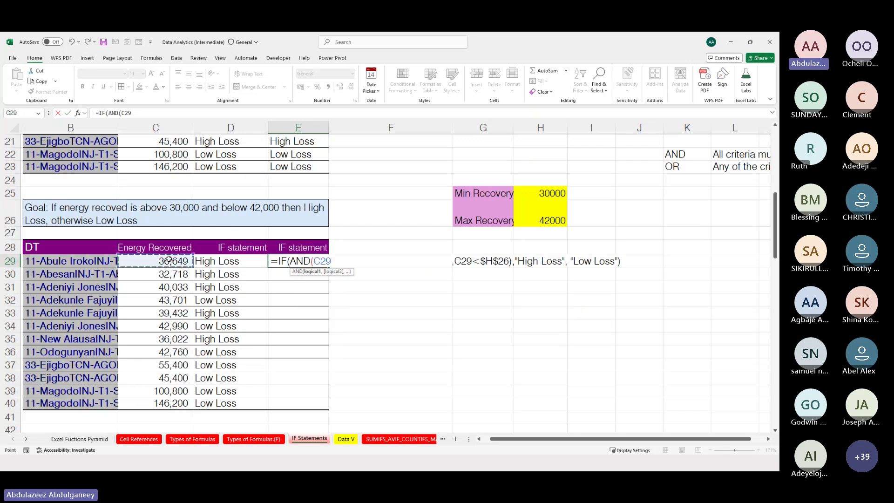
{"action": "type", "text": ">300"}
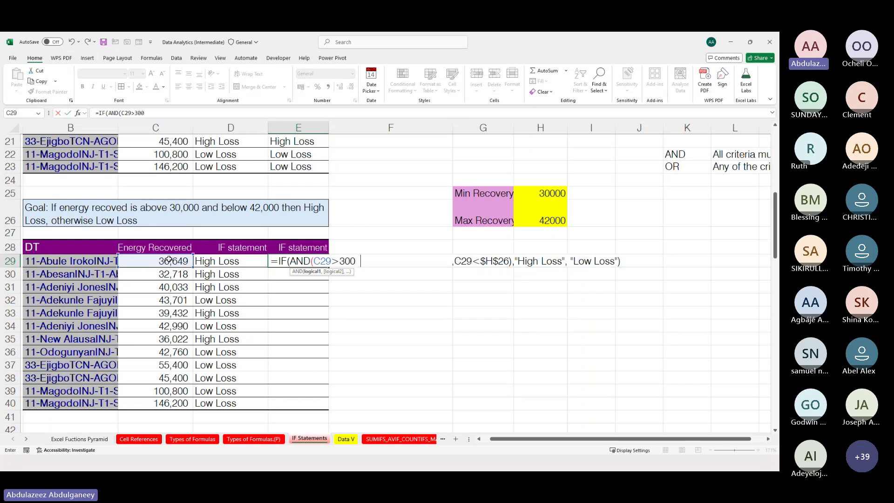
{"action": "type", "text": "00,"}
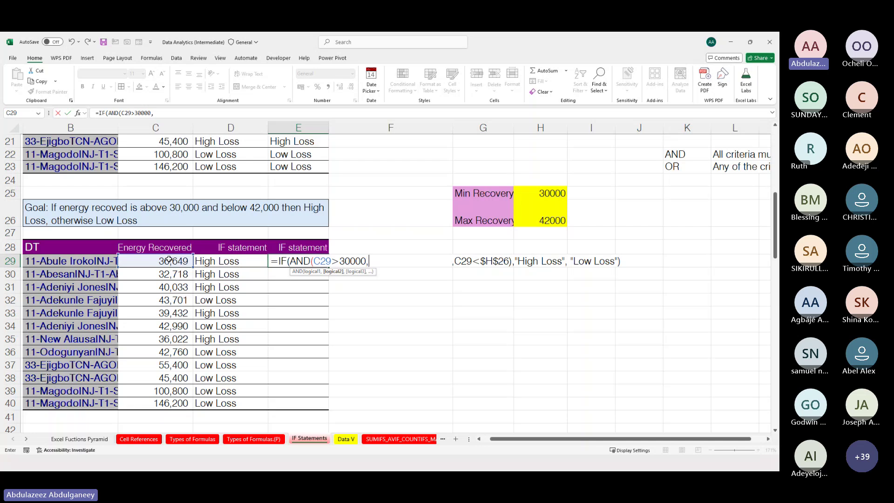
Add C29<42000 as the second AND condition in the E29 formula and close the AND function.
{"action": "left_click", "coordinate": [173, 262]}
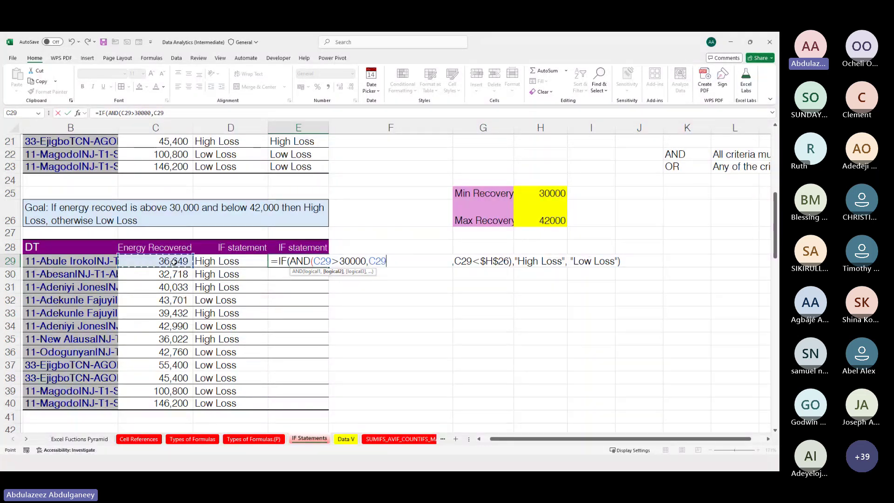
{"action": "type", "text": "<42000"}
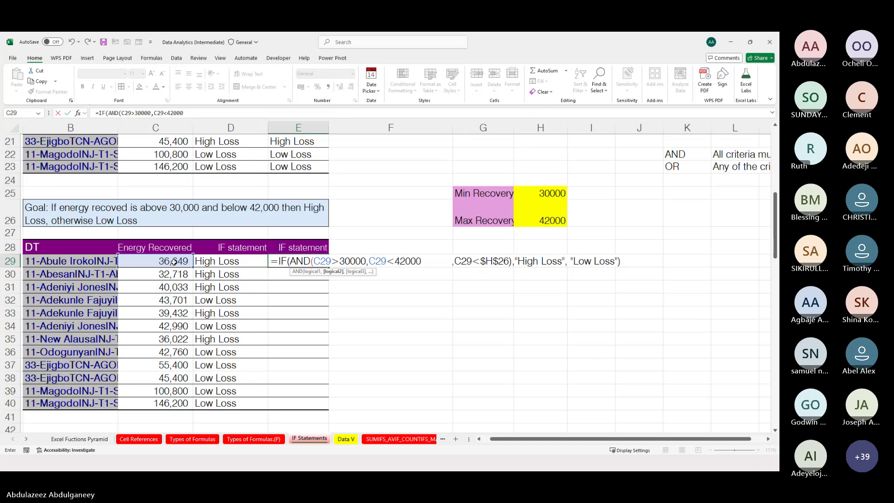
{"action": "type", "text": "),"}
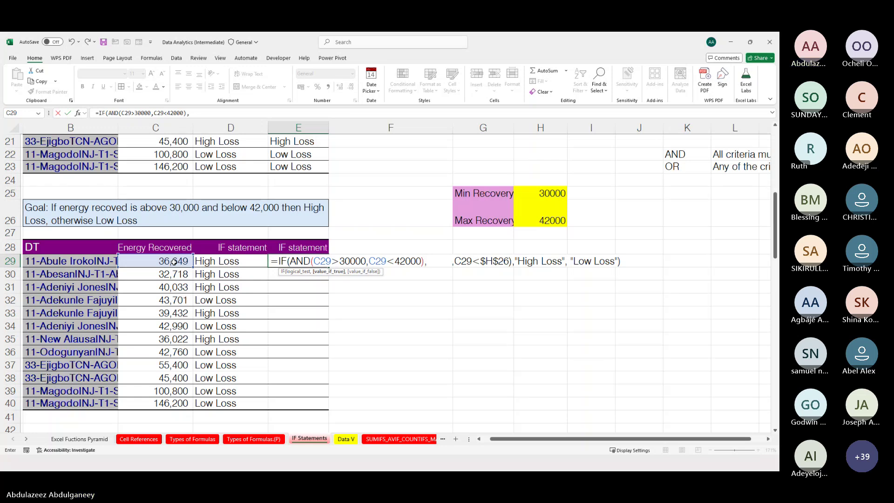
Complete the E29 formula with "High Loss" as the value if true and "Low Loss" as the value if false.
{"action": "type", "text": "\"High "}
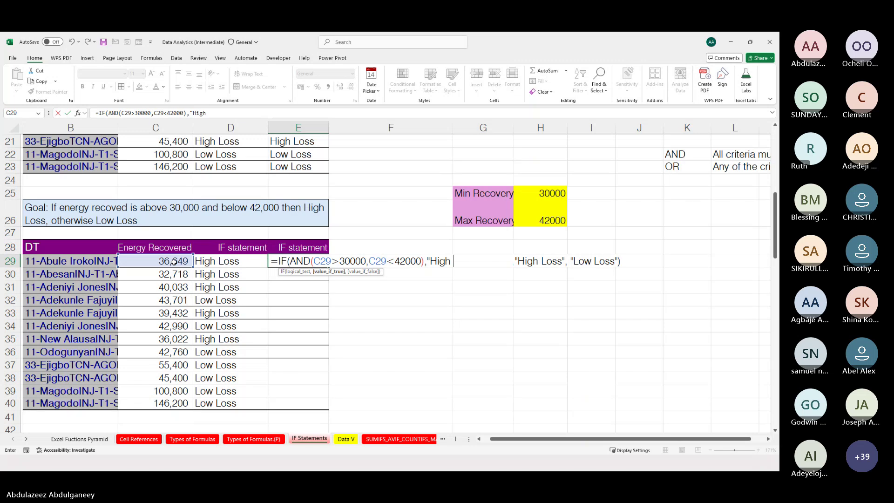
{"action": "type", "text": "Loss\""}
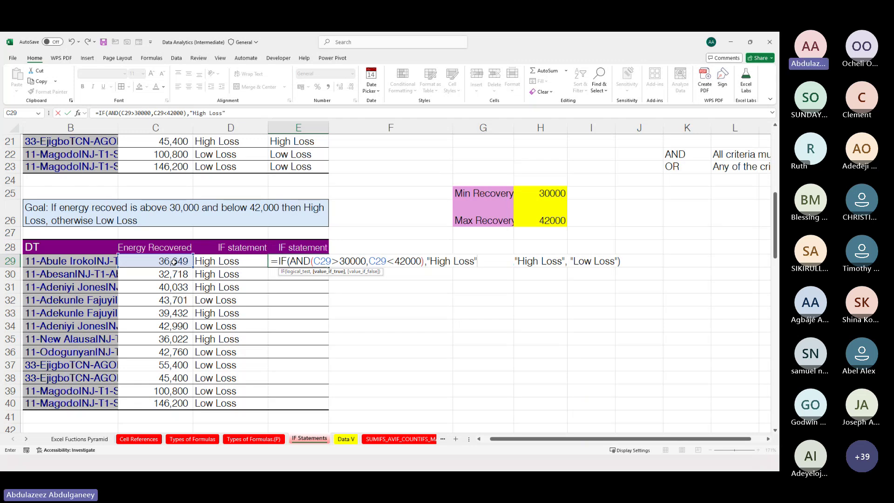
{"action": "type", "text": ","}
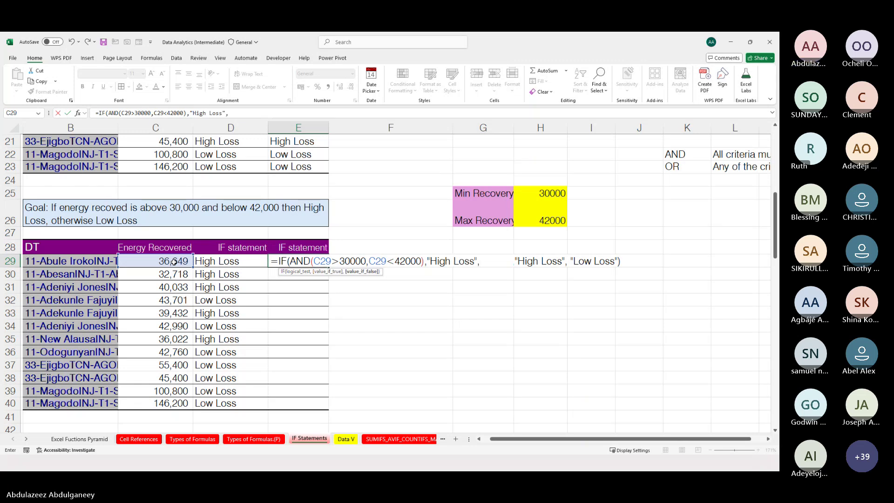
{"action": "type", "text": " \""}
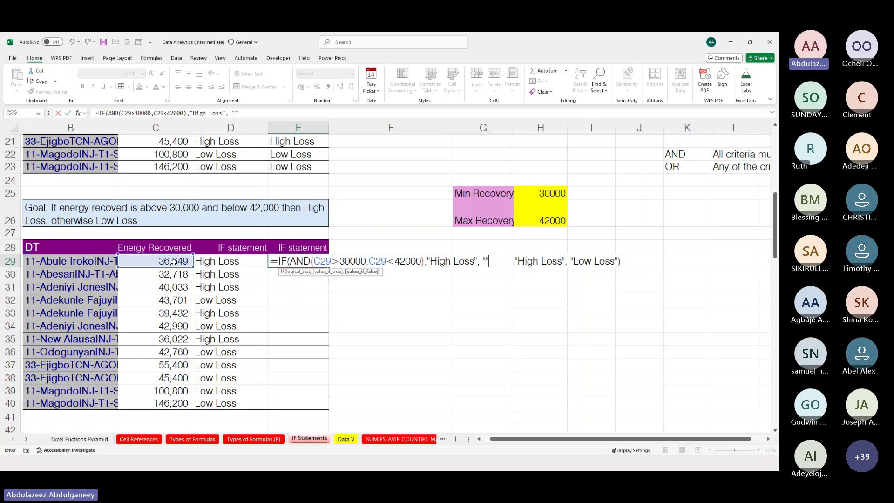
{"action": "type", "text": "Loww"}
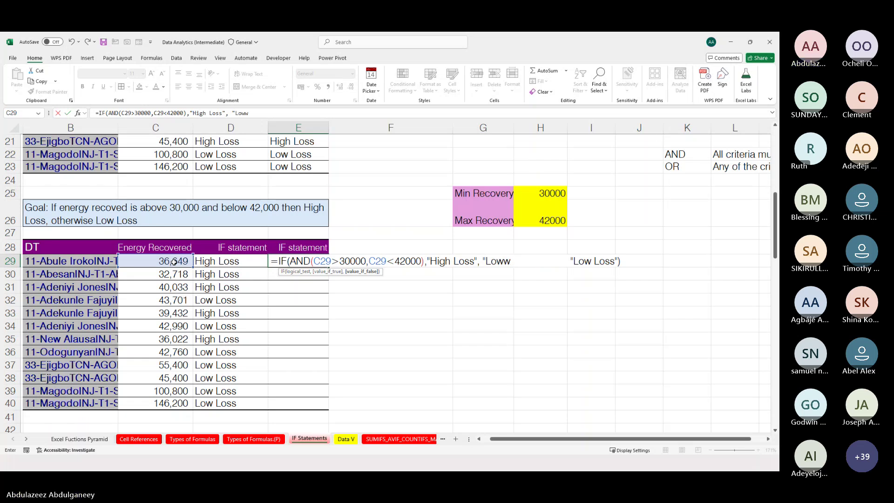
{"action": "key", "text": "BackSpace"}
{"action": "type", "text": "Loss\")"}
{"action": "key", "text": "Return"}
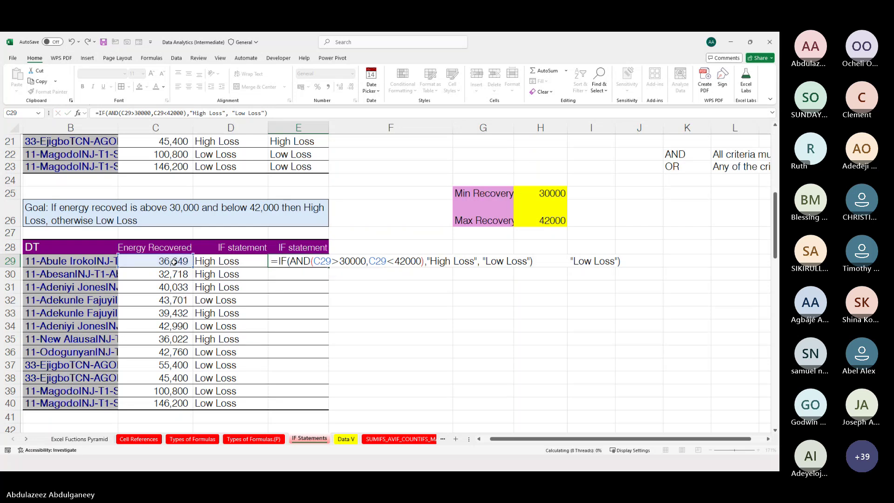
Fill the E29 formula down through E40, the last row of the energy recovered table.
{"action": "key", "text": "Up"}
{"action": "key", "text": "shift+Down"}
{"action": "key", "text": "shift+Down"}
{"action": "key", "text": "shift+Down"}
{"action": "key", "text": "shift+Down"}
{"action": "key", "text": "shift+Down"}
{"action": "key", "text": "shift+Down"}
{"action": "key", "text": "shift+Down"}
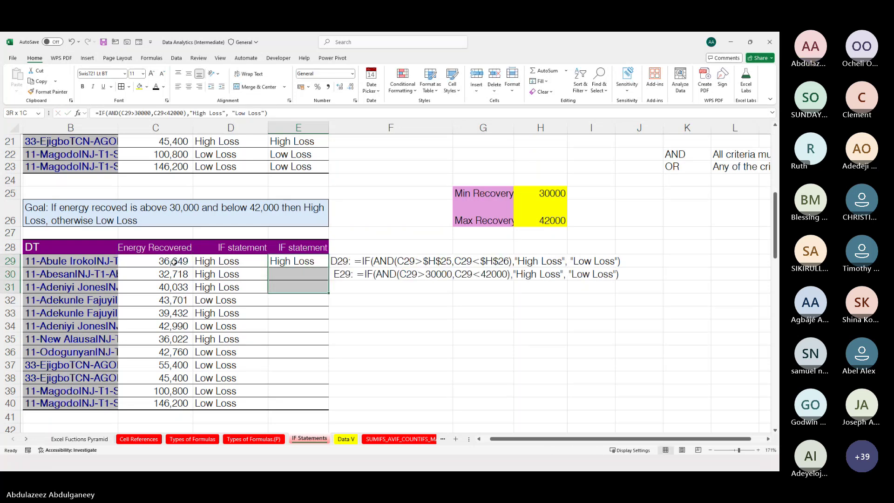
{"action": "key", "text": "shift+Down"}
{"action": "key", "text": "shift+Down"}
{"action": "key", "text": "shift+Down"}
{"action": "key", "text": "shift+Down"}
{"action": "key", "text": "shift+Down"}
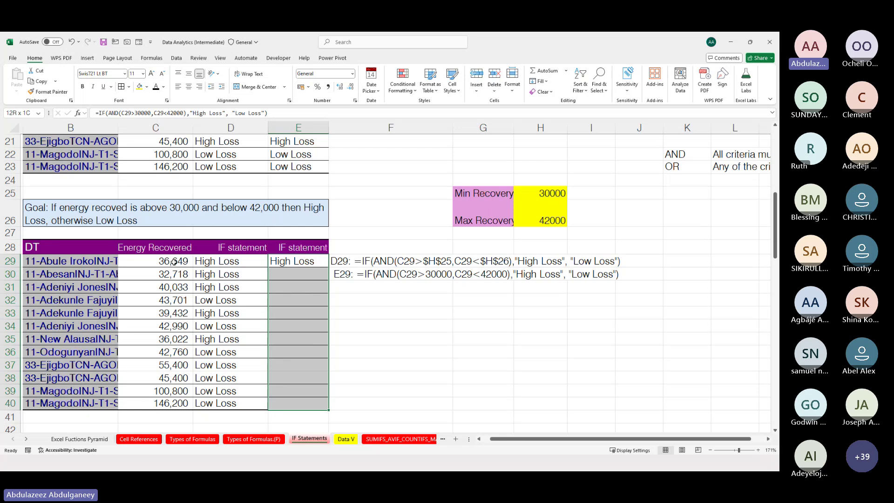
{"action": "key", "text": "F2"}
{"action": "key", "text": "ctrl+Return"}
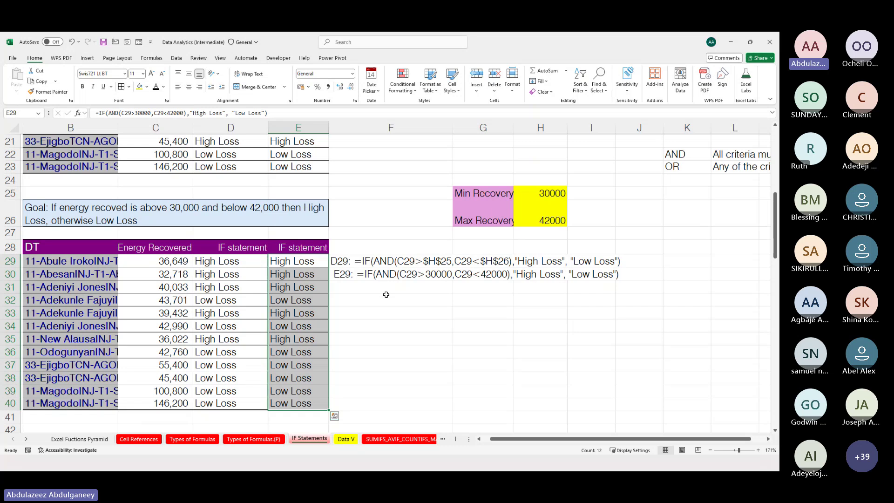
Review the revenue exercise's goal and table below, and select D46, the first cell of its first IF statement column.
{"action": "scroll", "coordinate": [388, 291], "scroll_direction": "down", "scroll_amount": 2}
{"action": "scroll", "coordinate": [386, 295], "scroll_direction": "left", "scroll_amount": 1}
{"action": "scroll", "coordinate": [386, 294], "scroll_direction": "down", "scroll_amount": 1}
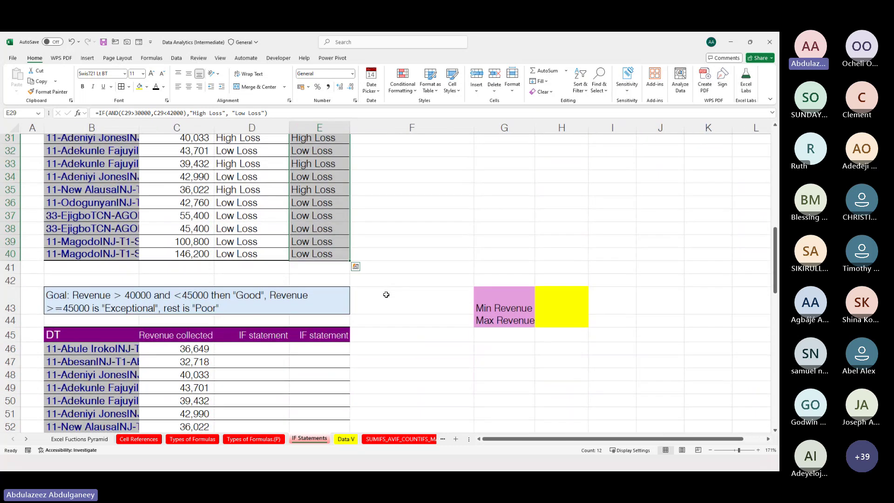
{"action": "scroll", "coordinate": [386, 295], "scroll_direction": "down", "scroll_amount": 1}
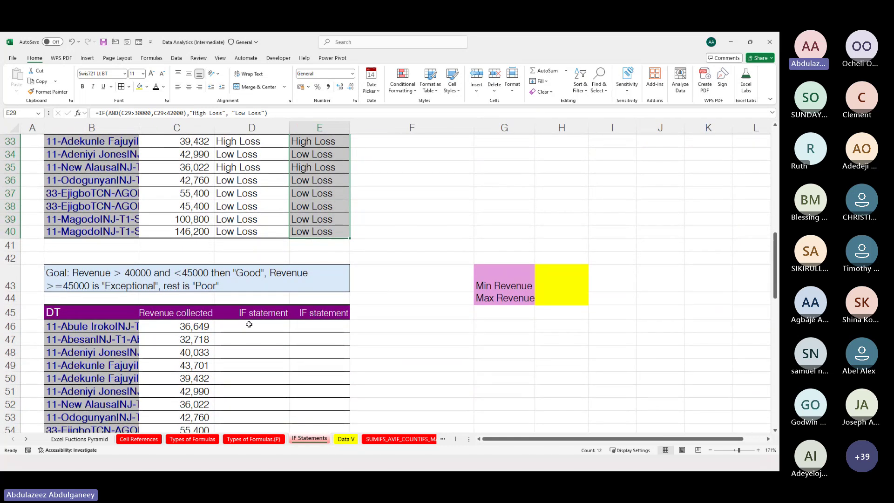
{"action": "left_click", "coordinate": [249, 325]}
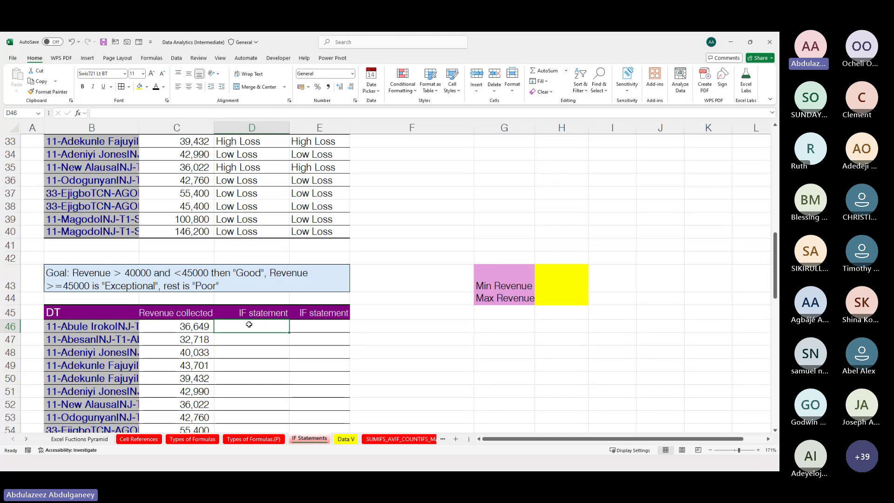
{"action": "scroll", "coordinate": [249, 324], "scroll_direction": "down", "scroll_amount": 3}
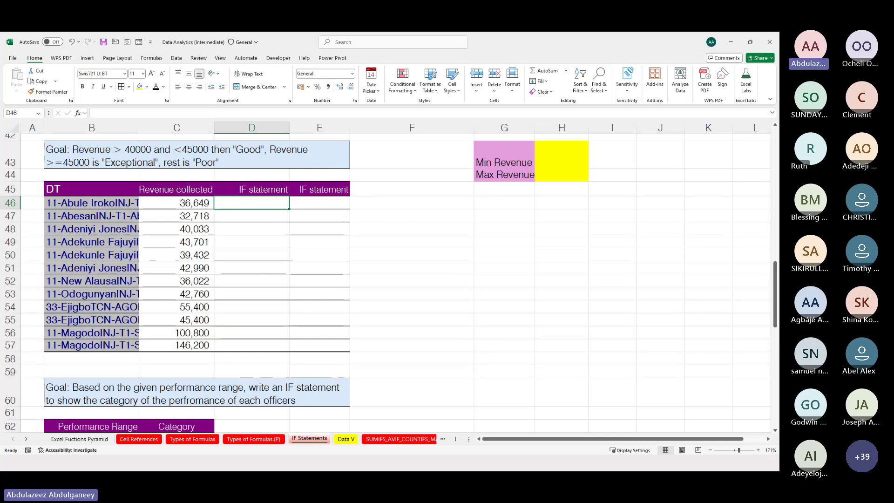
{"action": "key", "text": "alt+Tab"}
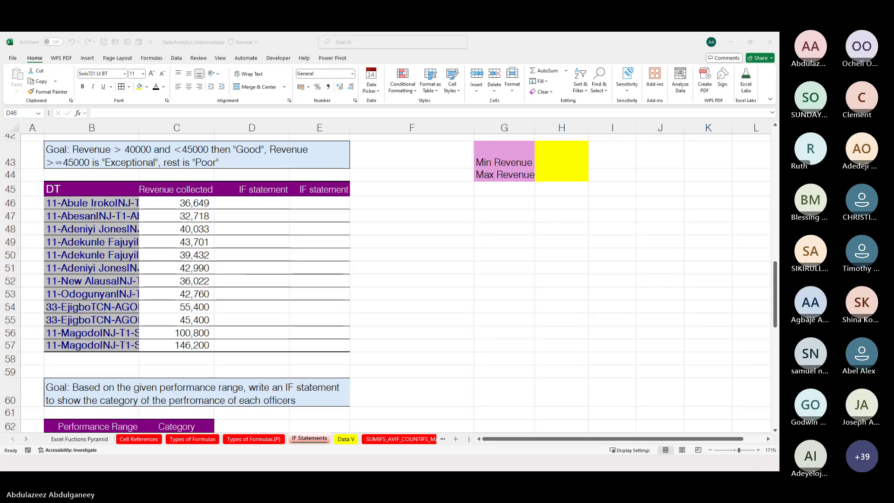
{"action": "left_click", "coordinate": [250, 208]}
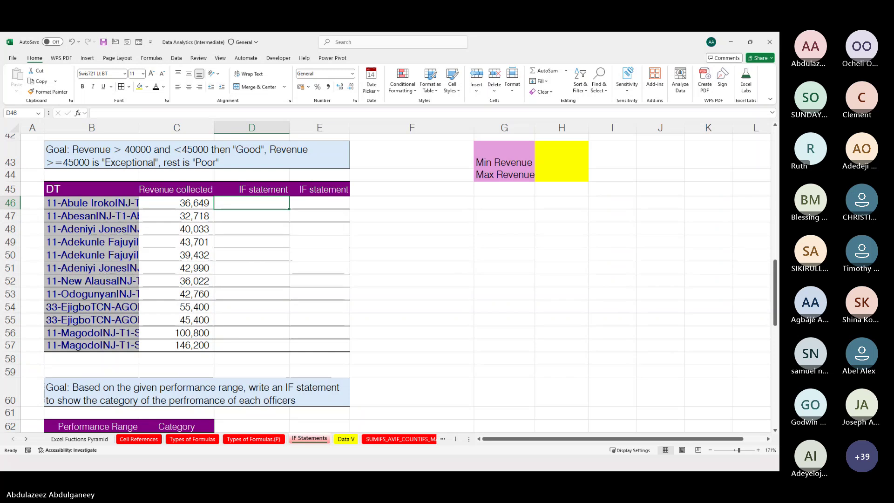
{"action": "key", "text": "alt+Tab"}
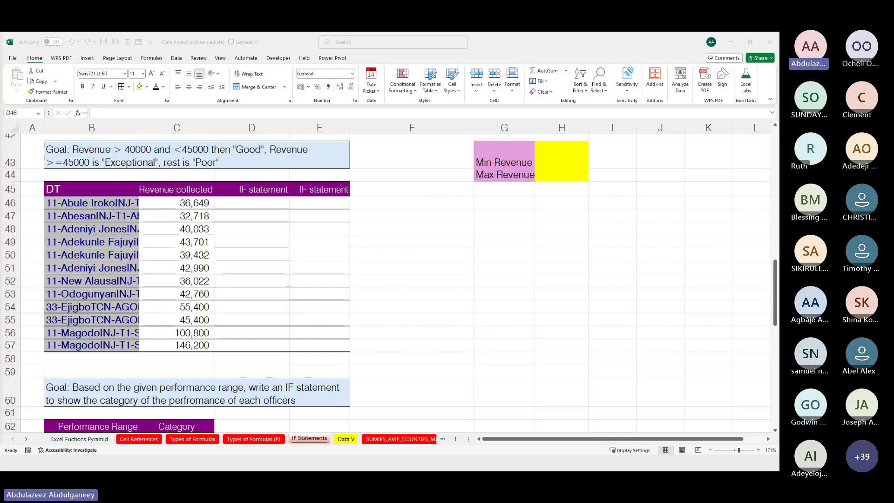
{"action": "left_click", "coordinate": [268, 202]}
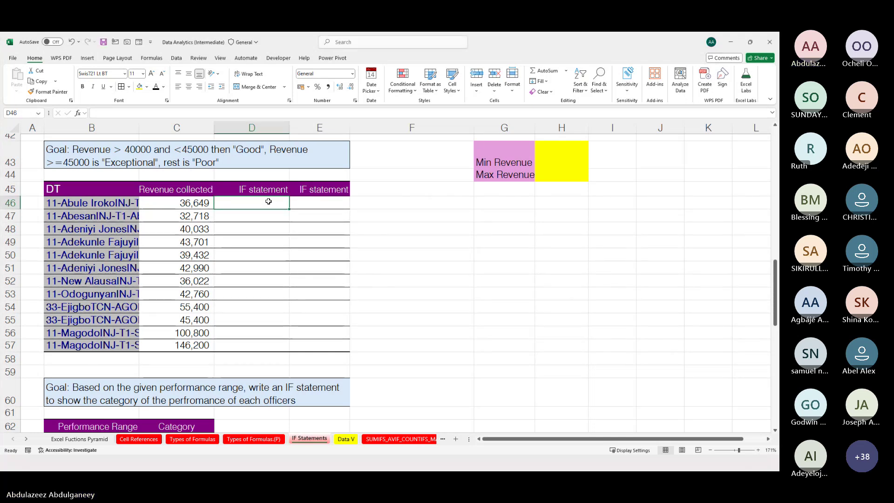
{"action": "scroll", "coordinate": [268, 201], "scroll_direction": "up", "scroll_amount": 1}
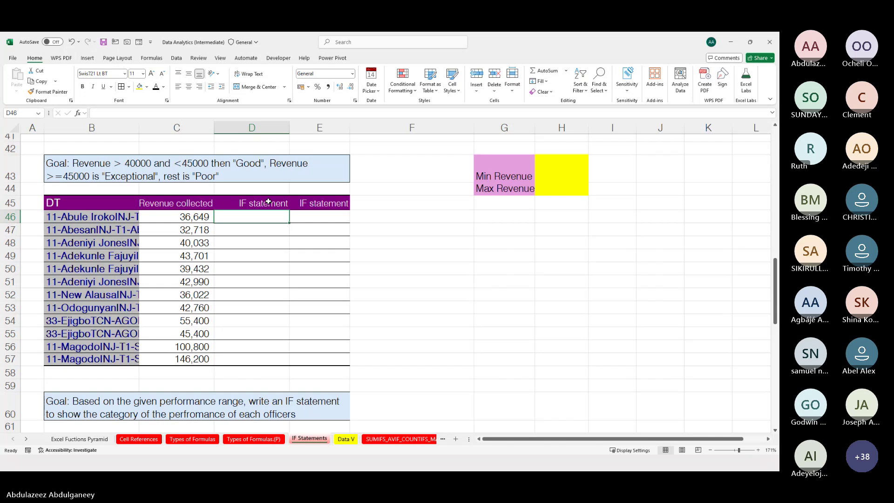
{"action": "key", "text": "alt+Tab"}
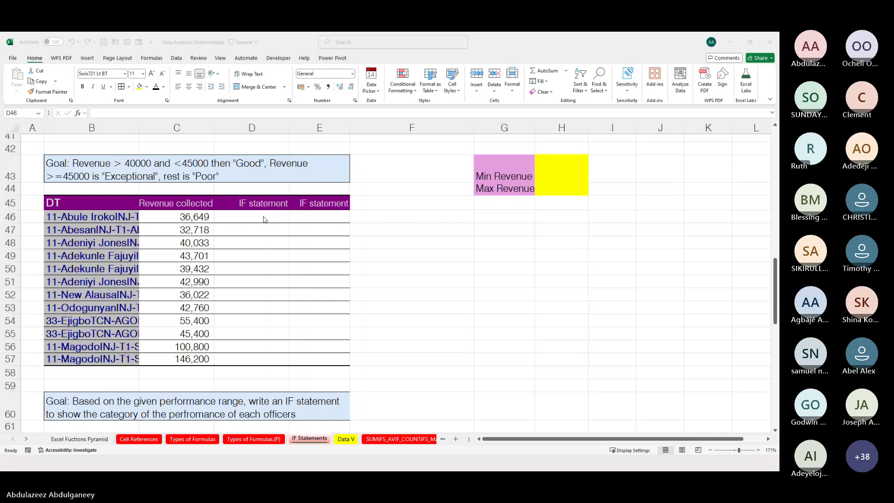
{"action": "left_click", "coordinate": [263, 216]}
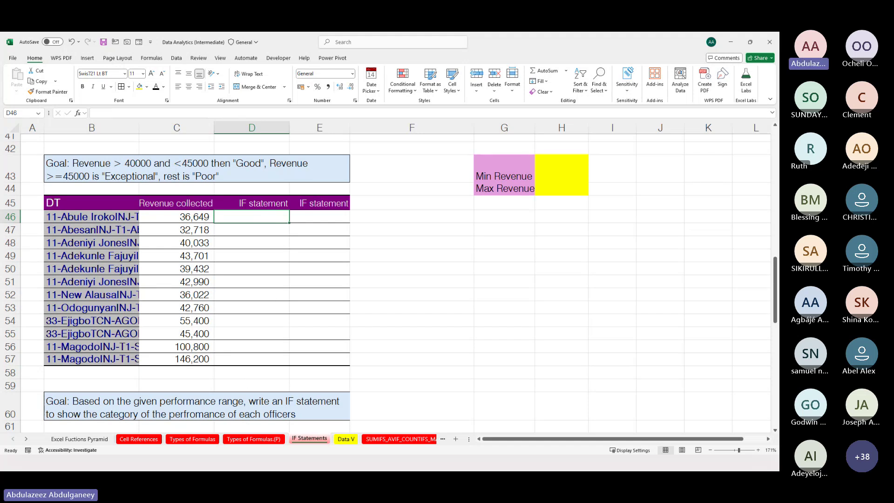
{"action": "key", "text": "alt+Tab"}
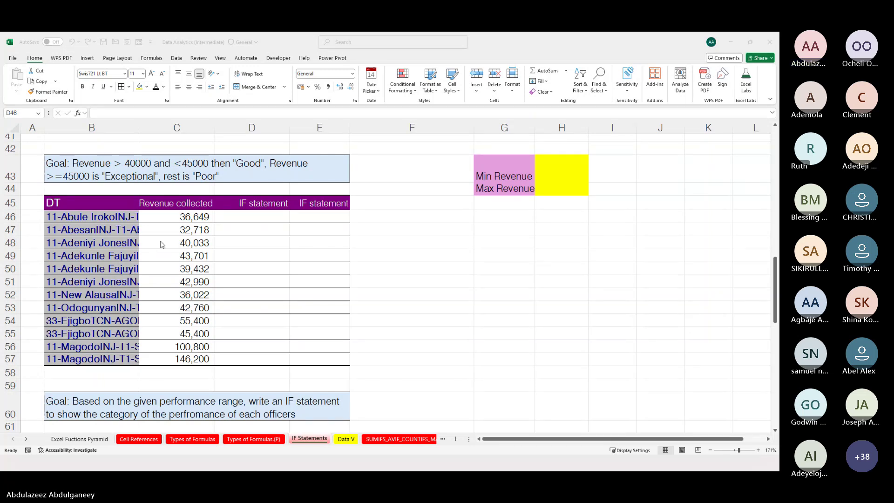
Enter 40000 as the Min Revenue in H43 and 45000 as the Max Revenue in H44.
{"action": "left_click", "coordinate": [552, 165]}
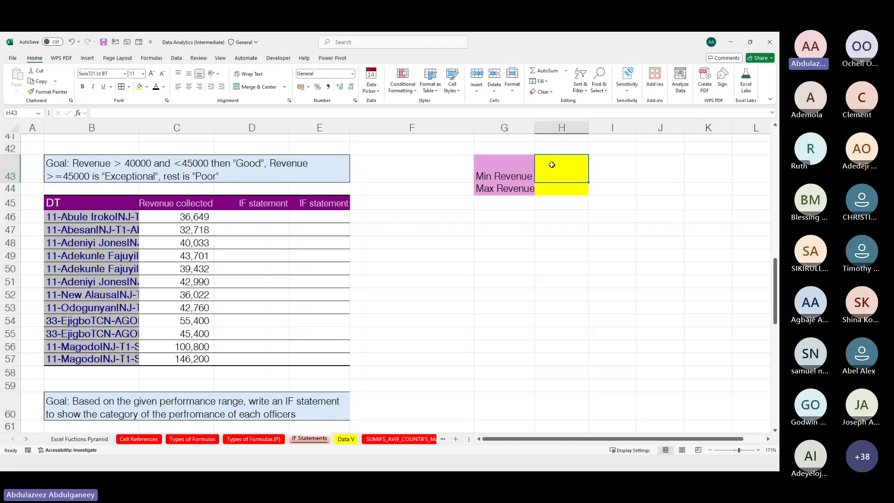
{"action": "type", "text": "40"}
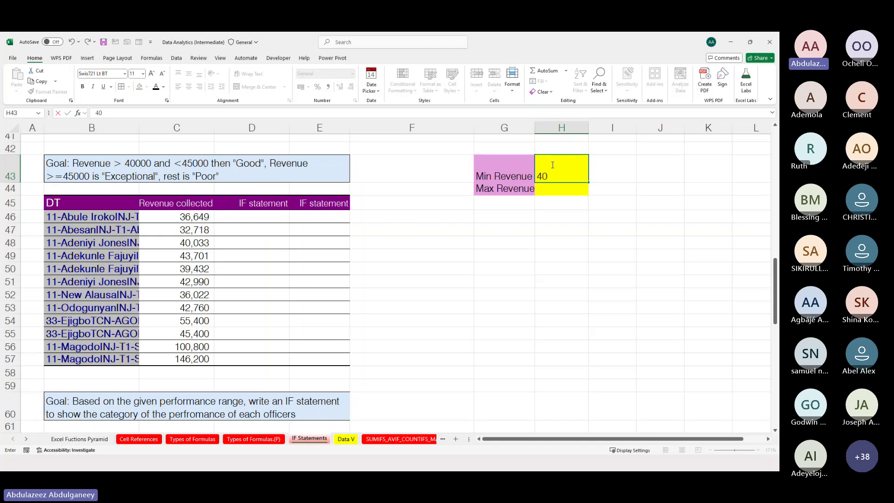
{"action": "type", "text": "000"}
{"action": "key", "text": "Return"}
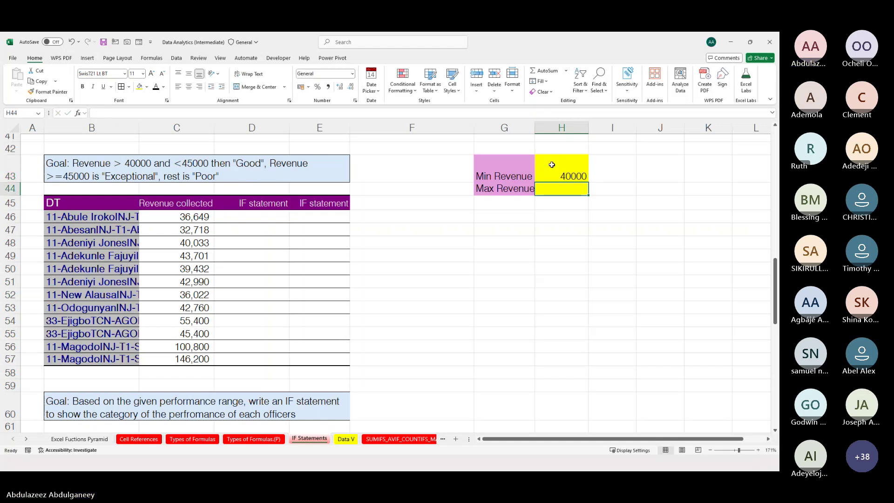
{"action": "type", "text": "4"}
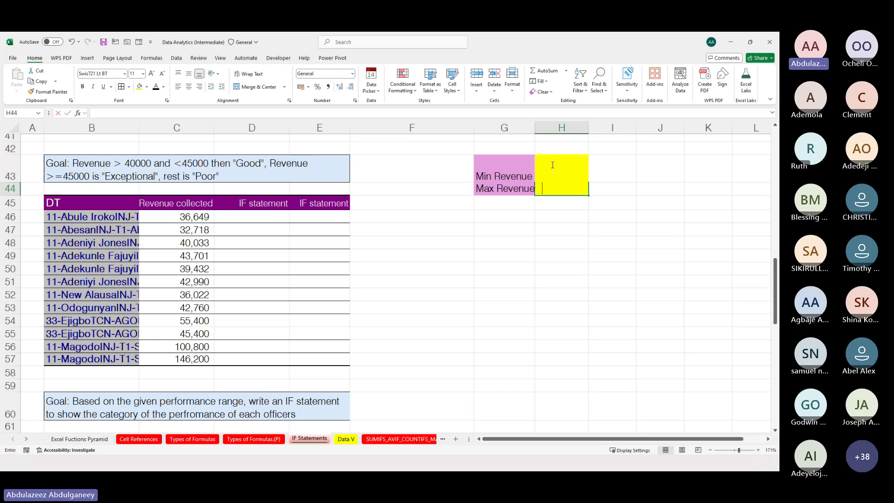
{"action": "type", "text": "50"}
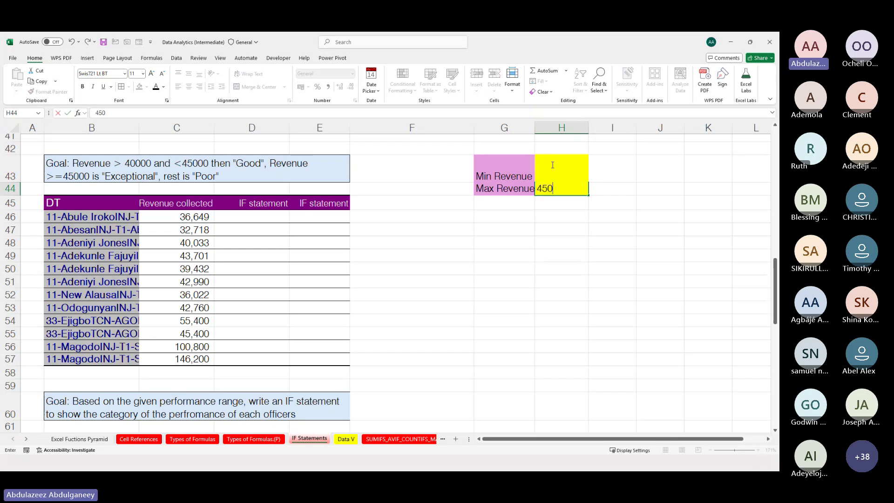
{"action": "type", "text": "00"}
{"action": "key", "text": "ctrl+Return"}
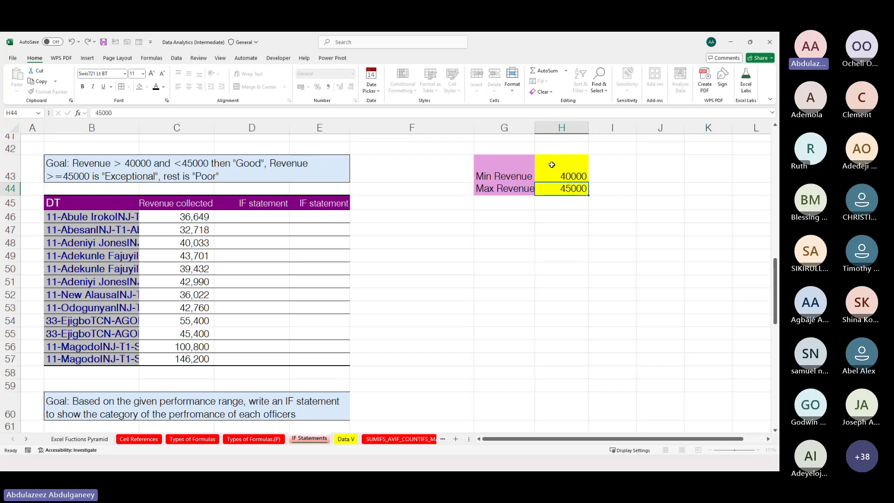
{"action": "key", "text": "Return"}
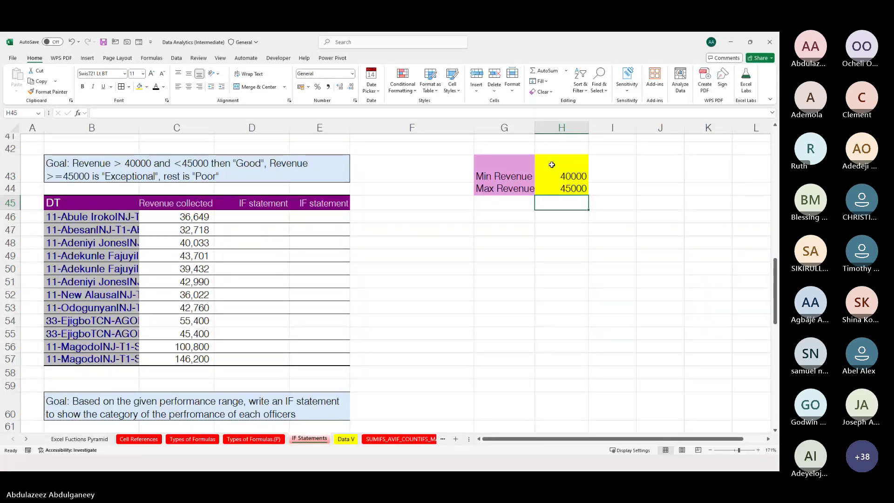
{"action": "key", "text": "alt+Tab"}
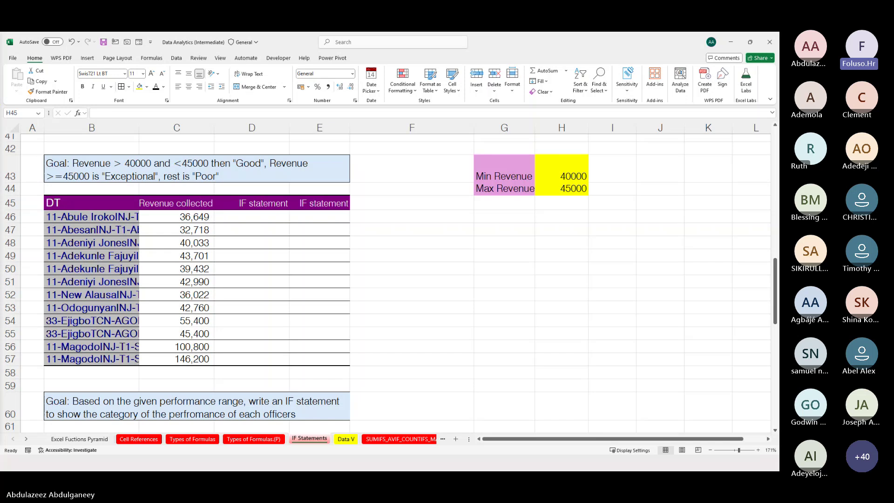
{"action": "left_click", "coordinate": [270, 215]}
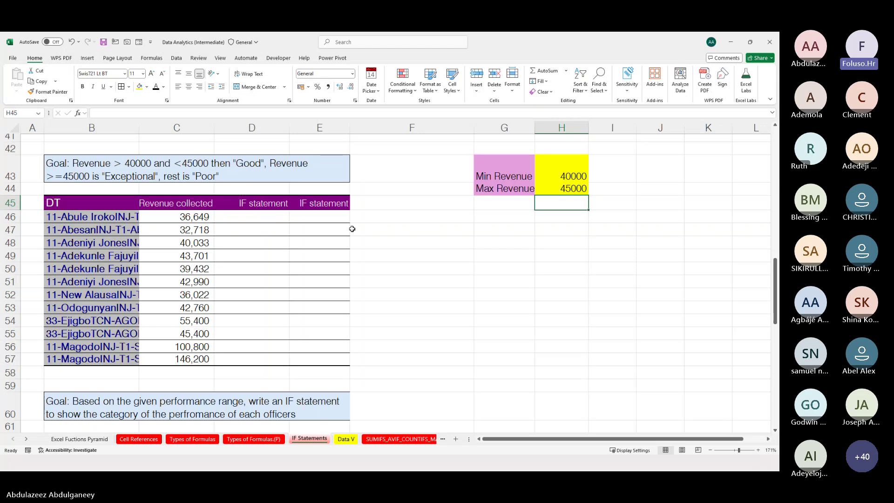
{"action": "left_click", "coordinate": [379, 226]}
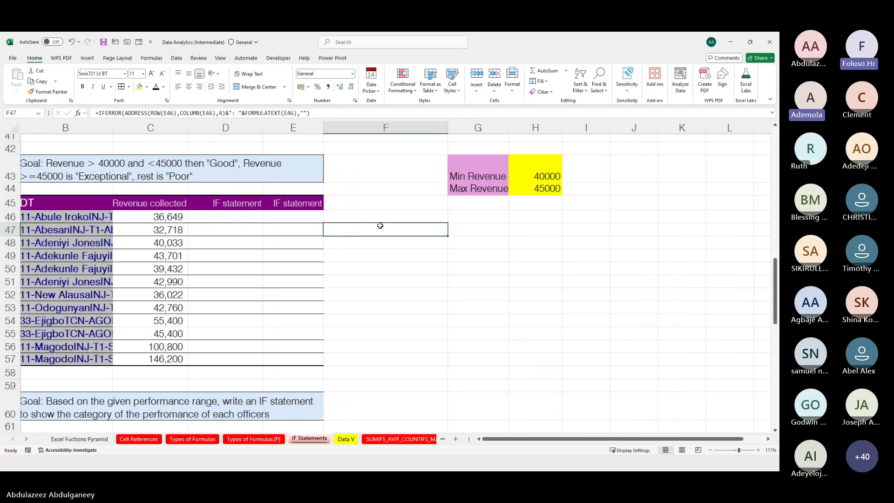
{"action": "scroll", "coordinate": [380, 225], "scroll_direction": "down", "scroll_amount": 2}
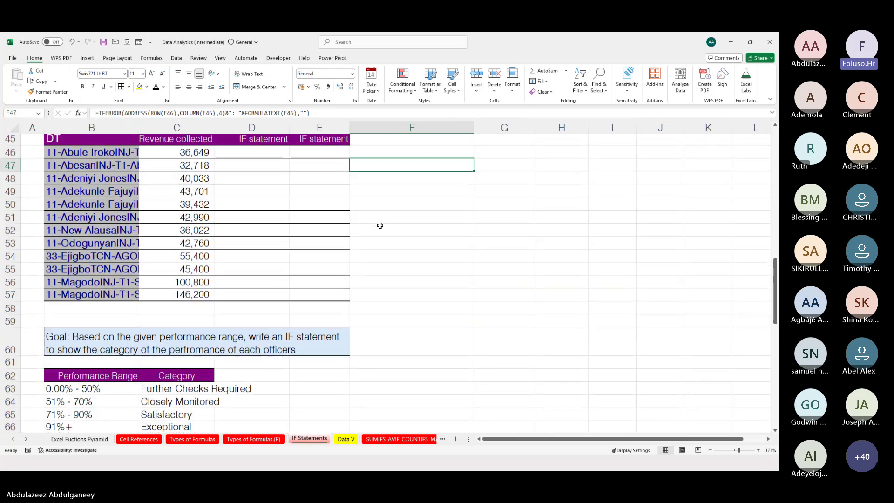
{"action": "scroll", "coordinate": [380, 225], "scroll_direction": "up", "scroll_amount": 2}
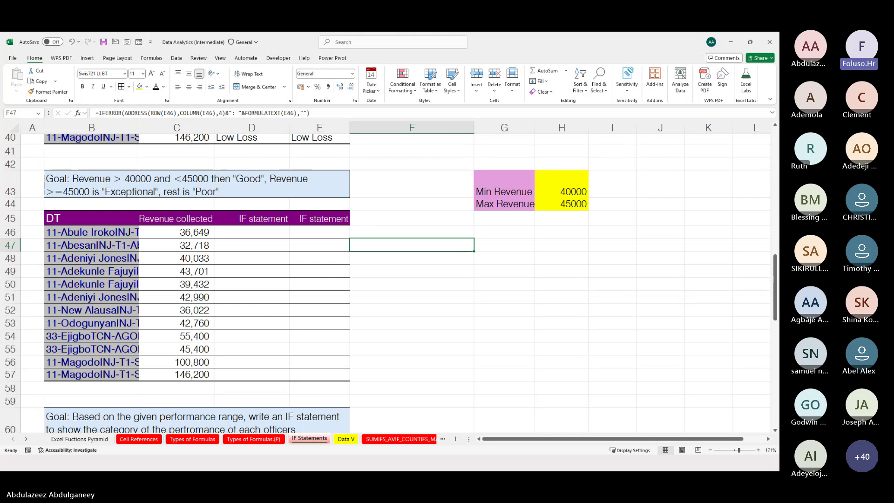
{"action": "key", "text": "alt+Tab"}
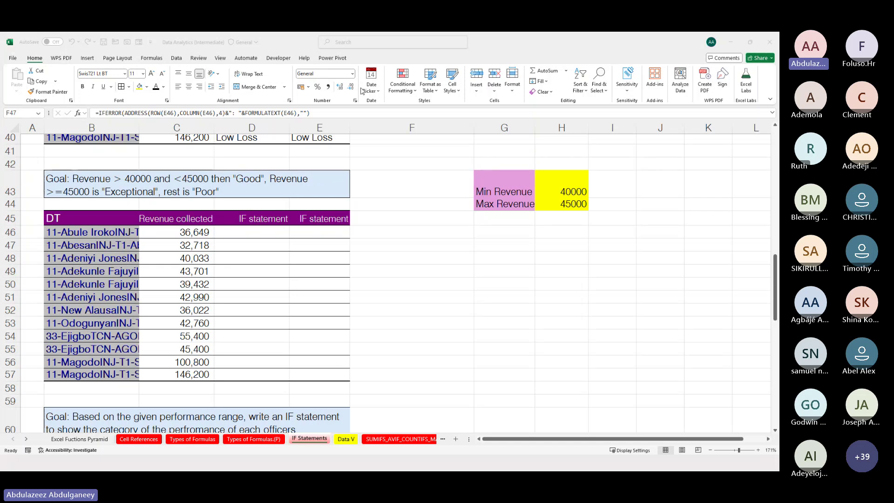
Start an IF formula in D46 with a complete AND test of C46>40000 and C46<45000.
{"action": "left_click", "coordinate": [267, 237]}
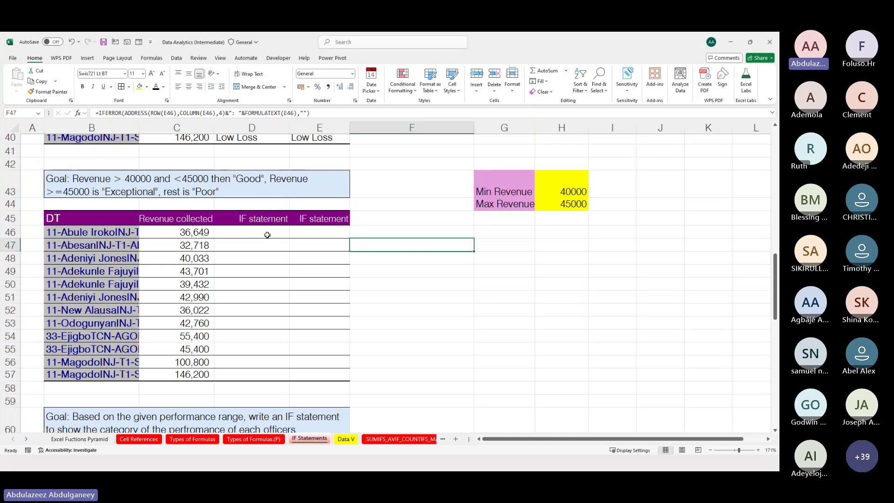
{"action": "left_click", "coordinate": [267, 235]}
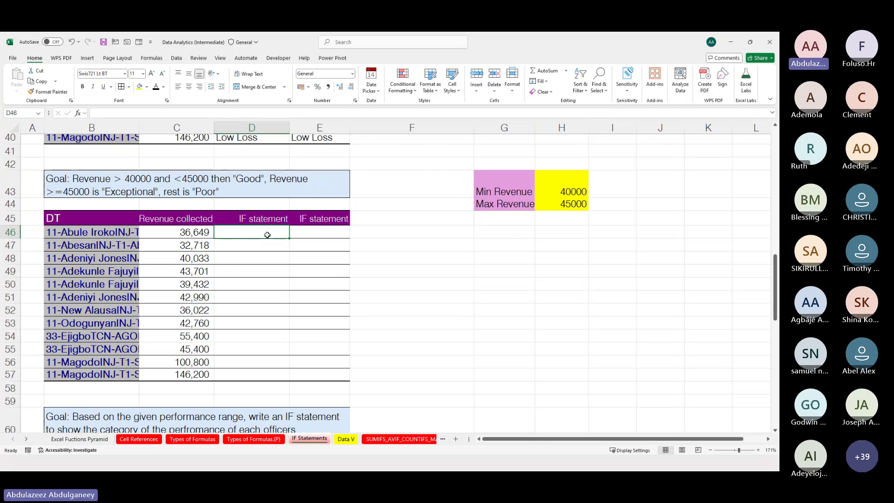
{"action": "type", "text": "=if"}
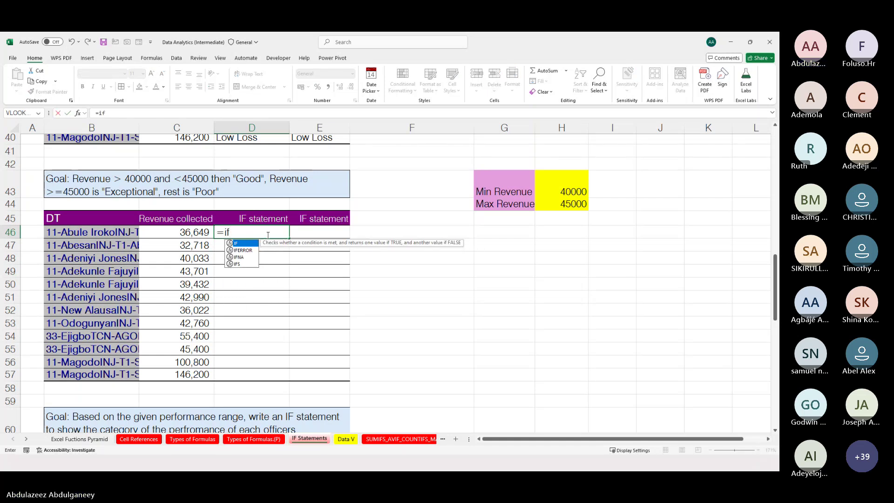
{"action": "key", "text": "Tab"}
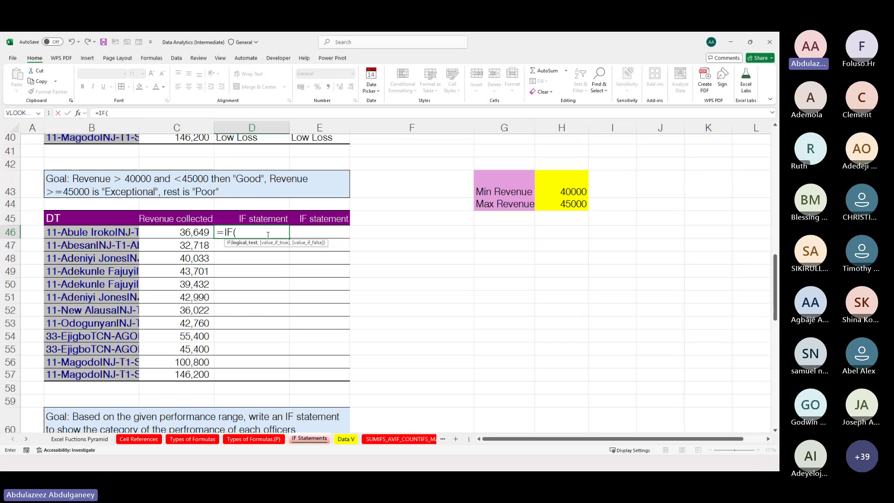
{"action": "type", "text": "and"}
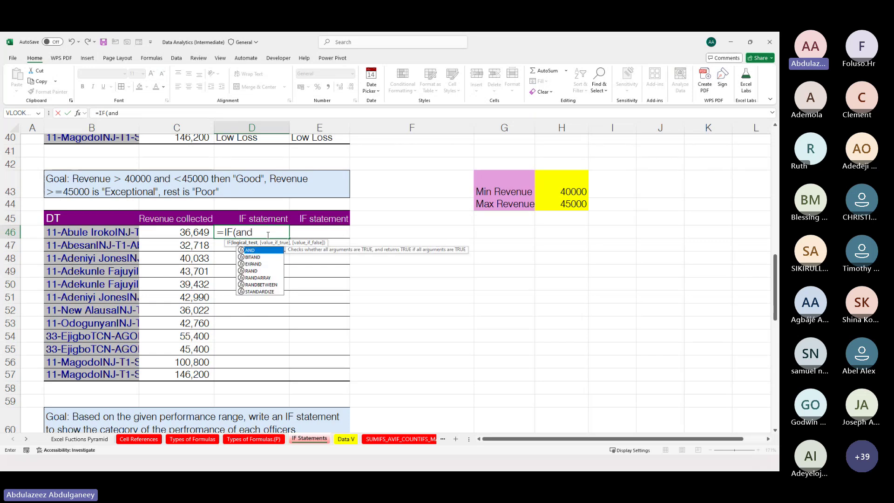
{"action": "key", "text": "Tab"}
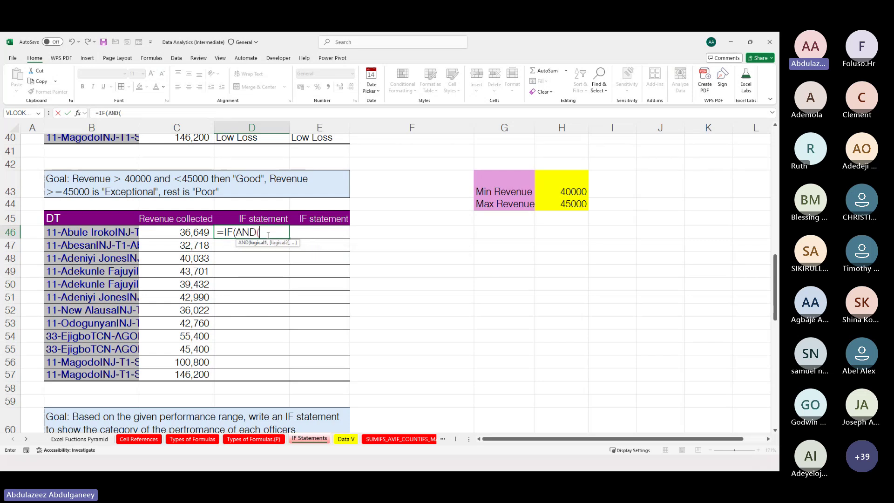
{"action": "left_click", "coordinate": [190, 233]}
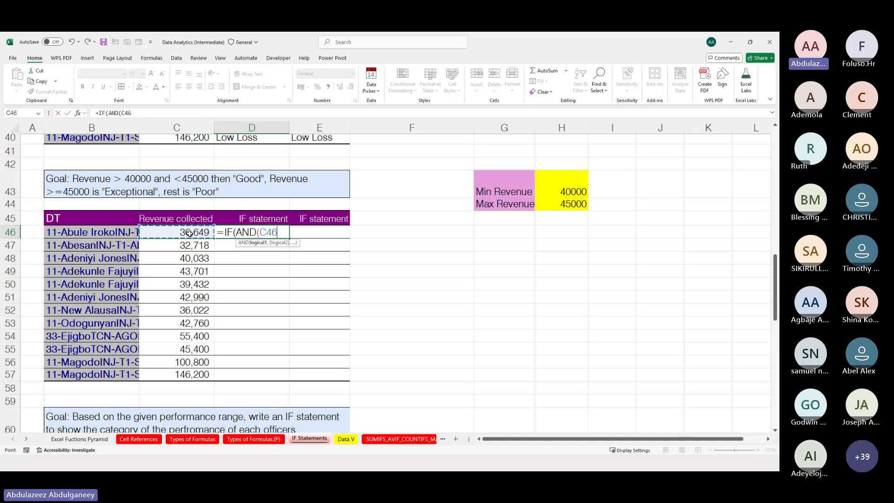
{"action": "type", "text": ">40000,"}
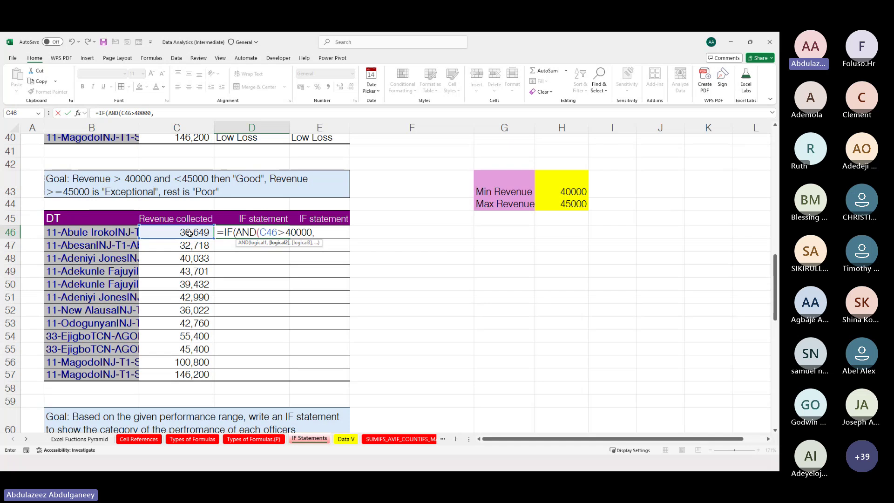
{"action": "left_click", "coordinate": [189, 233]}
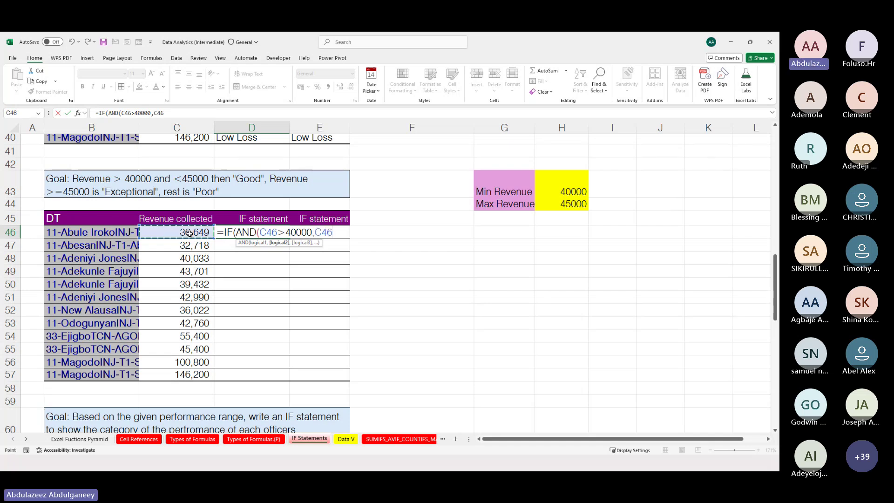
{"action": "type", "text": "<45000"}
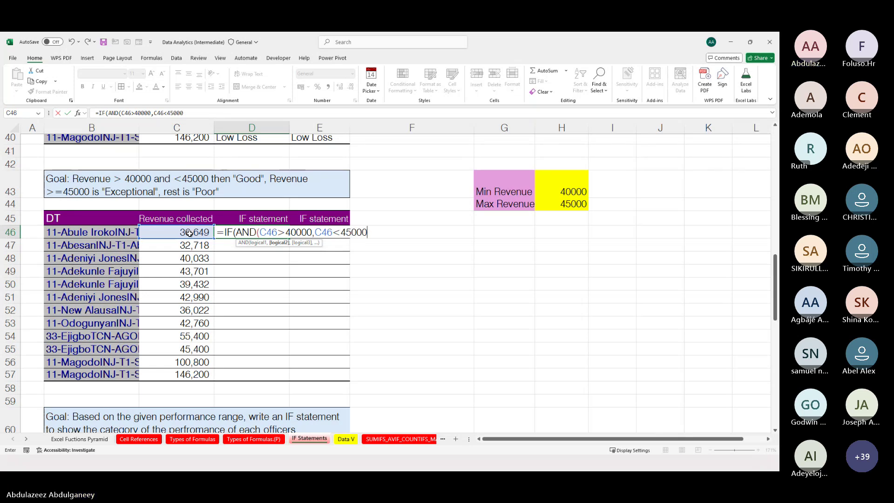
{"action": "type", "text": ")"}
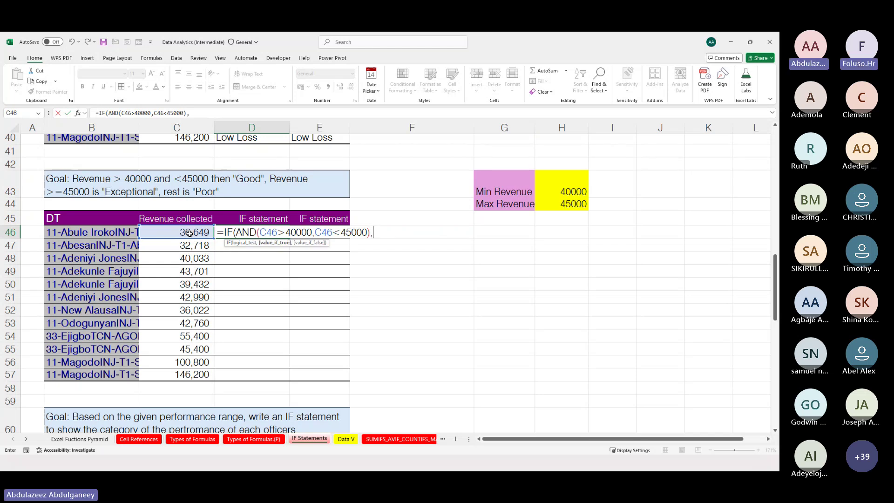
Give "Good" as the value if true in the D46 formula and continue to the value if false.
{"action": "type", "text": ",\"\""}
{"action": "key", "text": "BackSpace"}
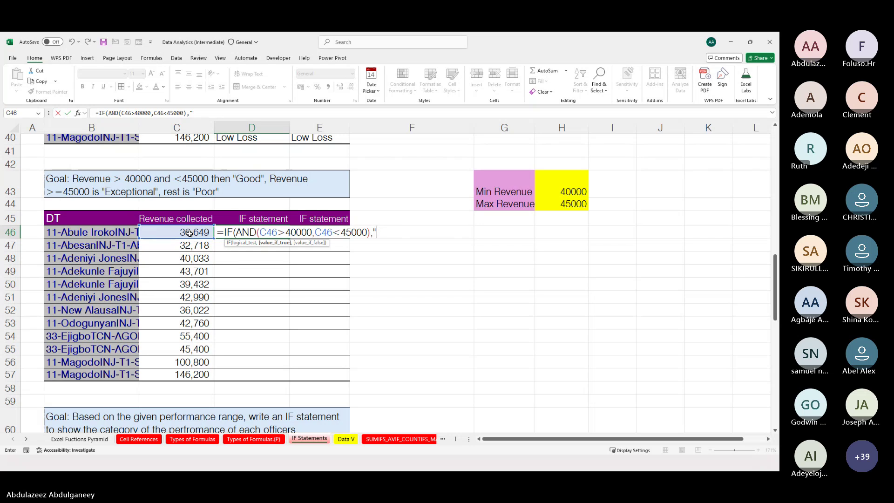
{"action": "type", "text": "Good\""}
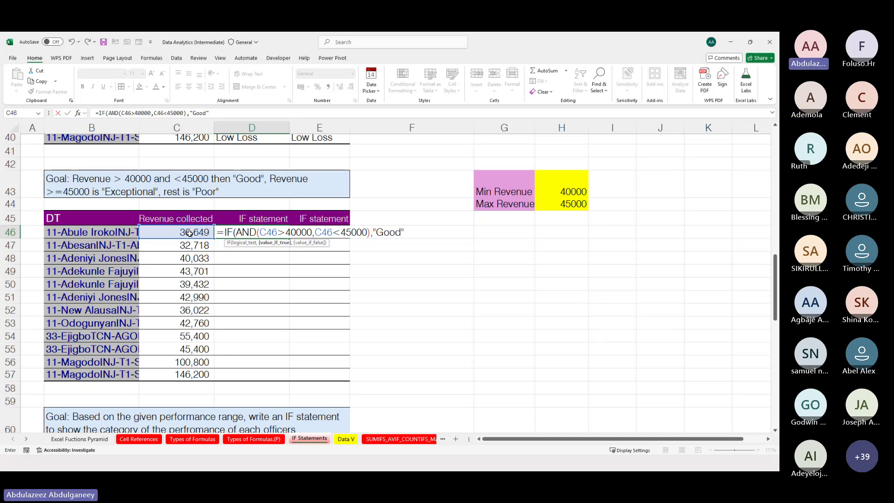
{"action": "type", "text": ","}
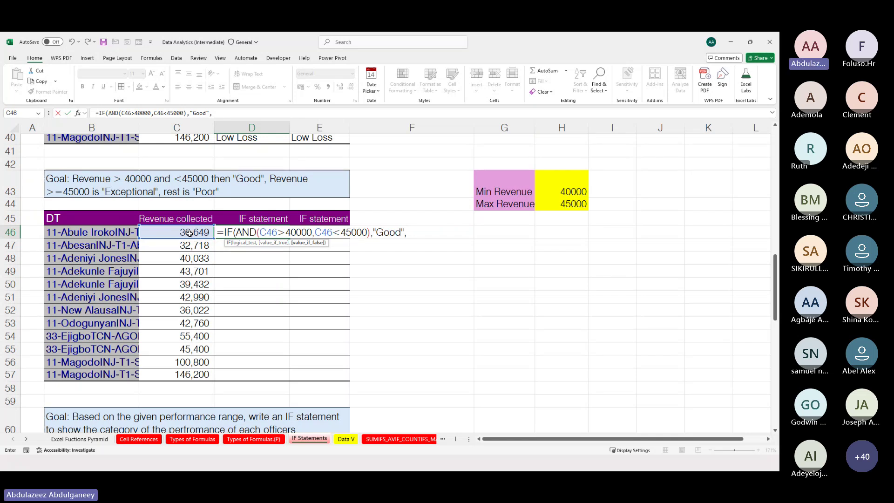
Nest a second IF as the value if false in D46, testing C46>=45000.
{"action": "type", "text": "if"}
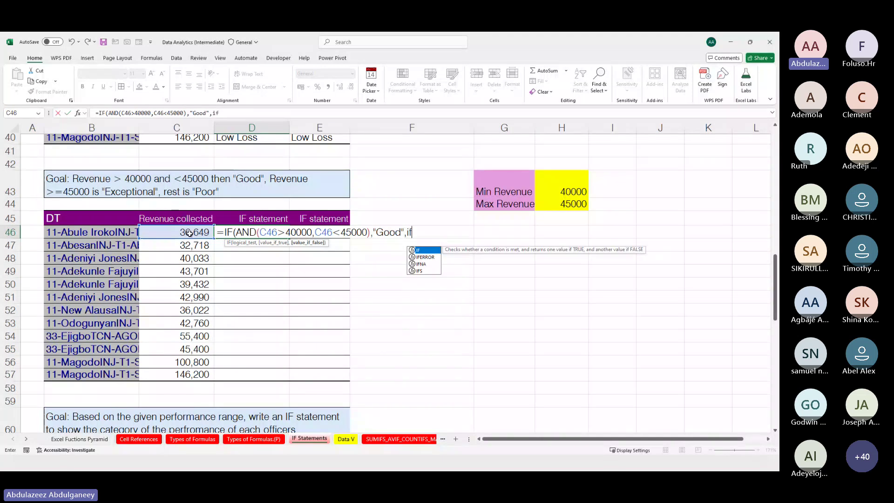
{"action": "key", "text": "Tab"}
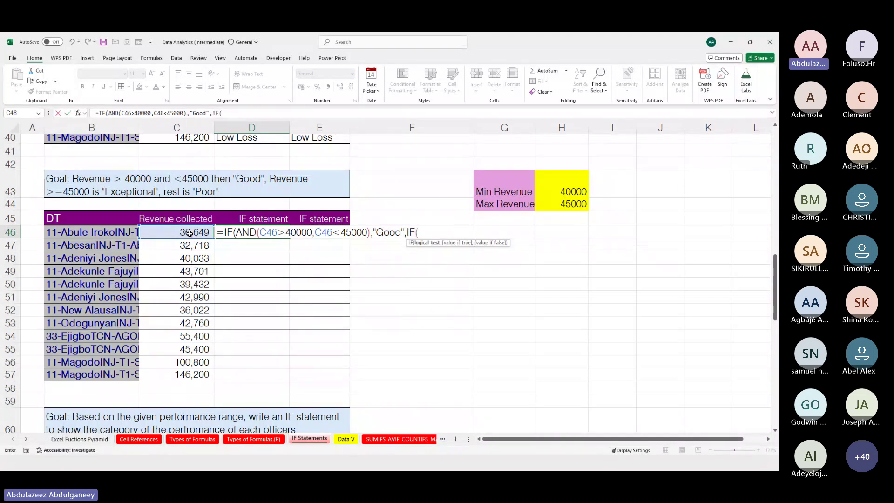
{"action": "left_click", "coordinate": [189, 233]}
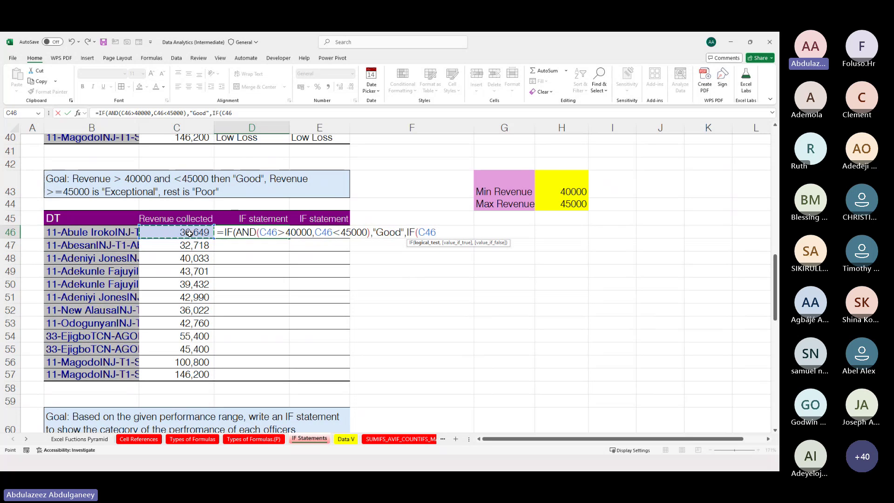
{"action": "type", "text": ">=45000"}
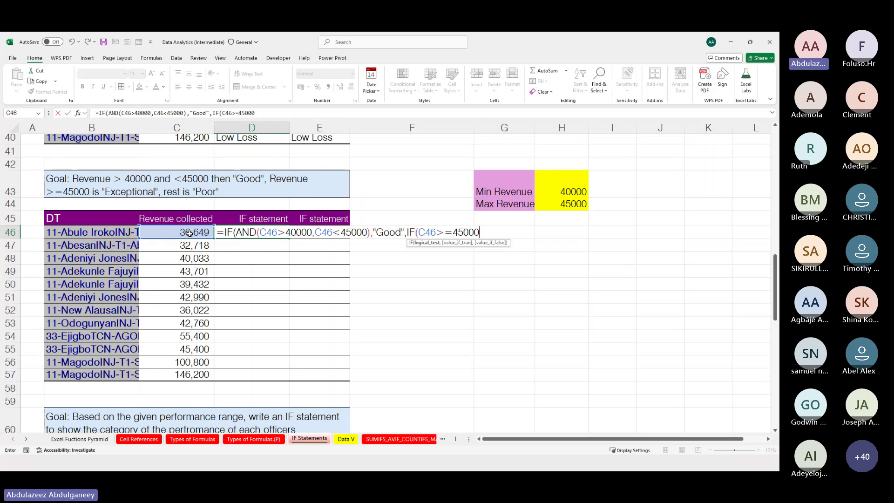
Complete the nested IF in D46 with "Exceptional" as the value if true and "Poor" as the value if false, and enter the formula.
{"action": "type", "text": ",\"\""}
{"action": "key", "text": "BackSpace"}
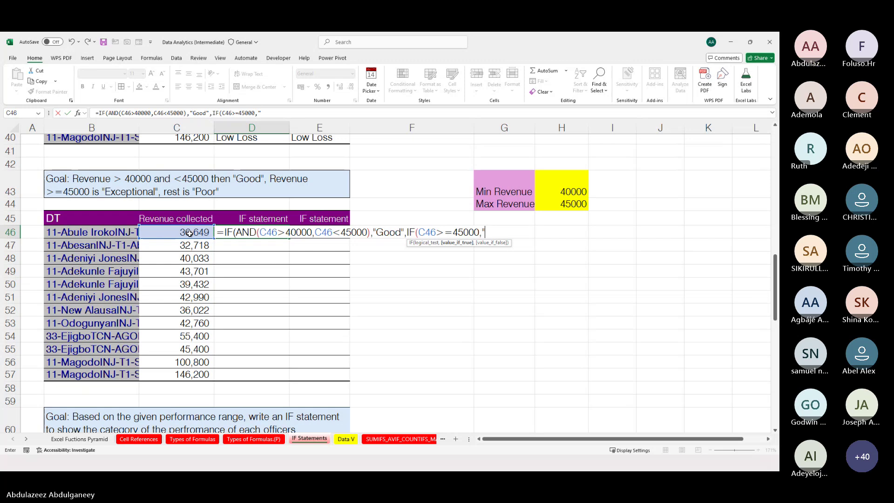
{"action": "type", "text": "Excep"}
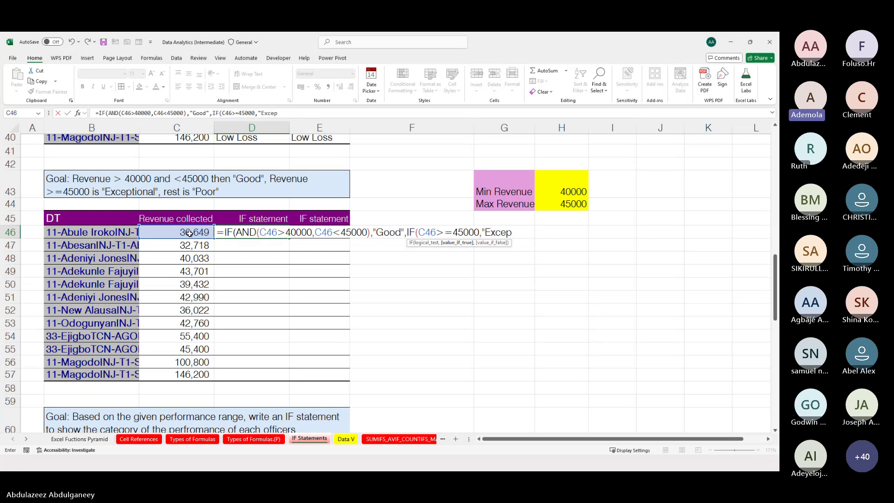
{"action": "type", "text": "tional"}
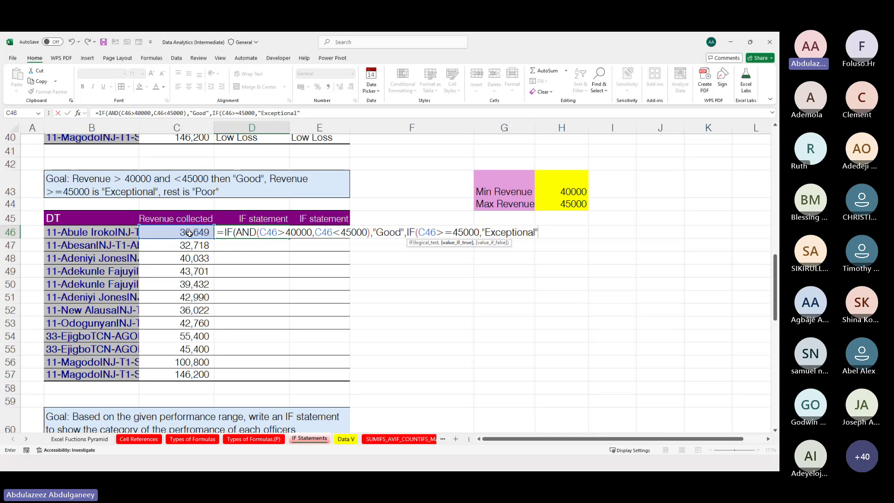
{"action": "type", "text": "\",\"Poor"}
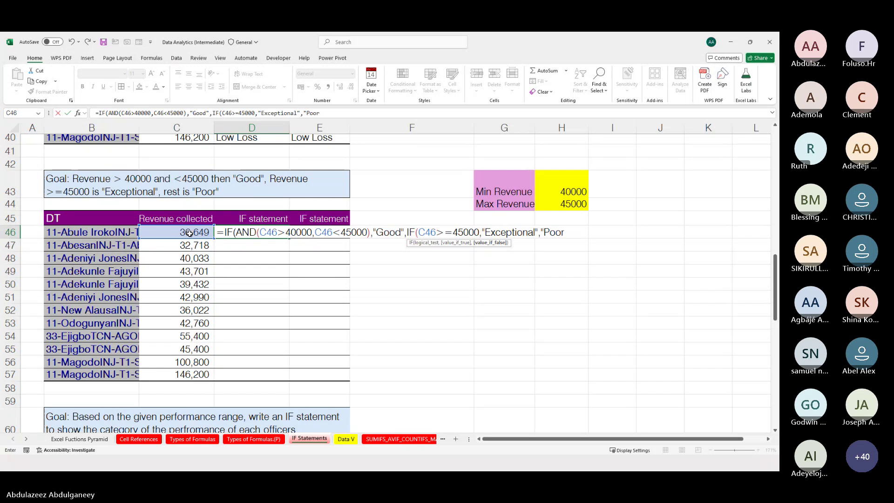
{"action": "type", "text": "\""}
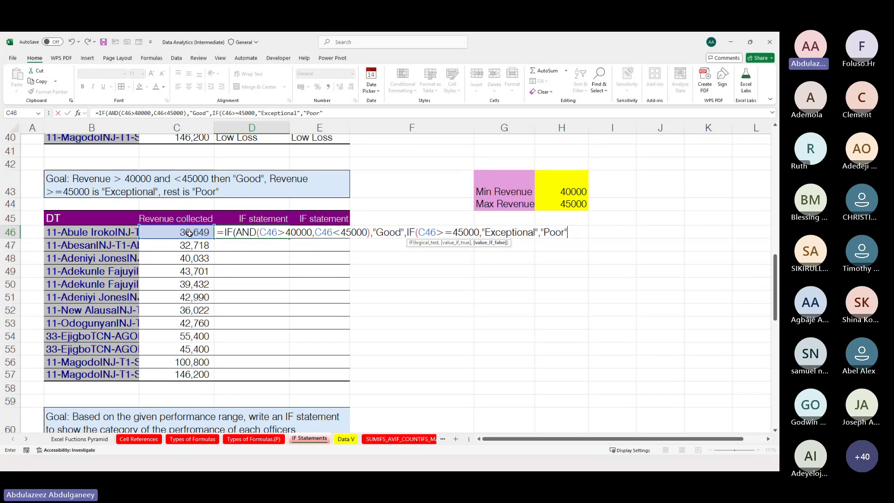
{"action": "type", "text": "))"}
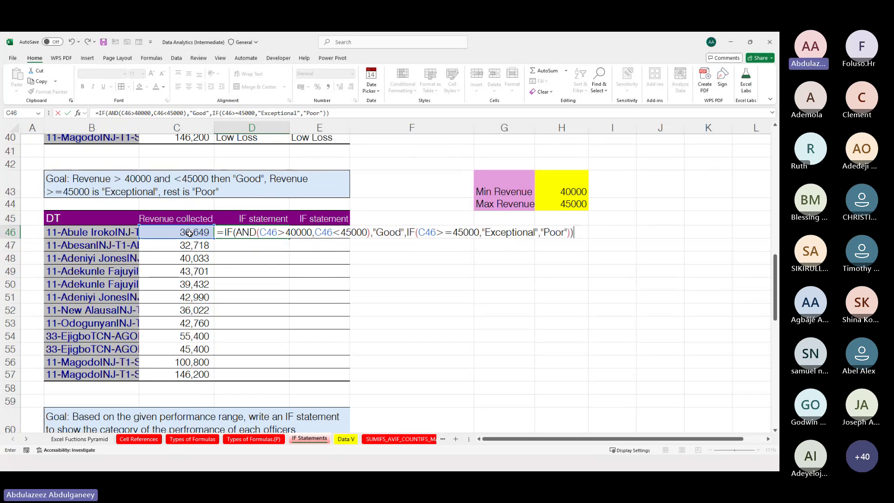
{"action": "key", "text": "Return"}
Fill the D46 rating formula down the first IF statement column through D57.
{"action": "key", "text": "Up"}
{"action": "key", "text": "shift+Down"}
{"action": "key", "text": "shift+Down"}
{"action": "key", "text": "shift+Down"}
{"action": "key", "text": "shift+Down"}
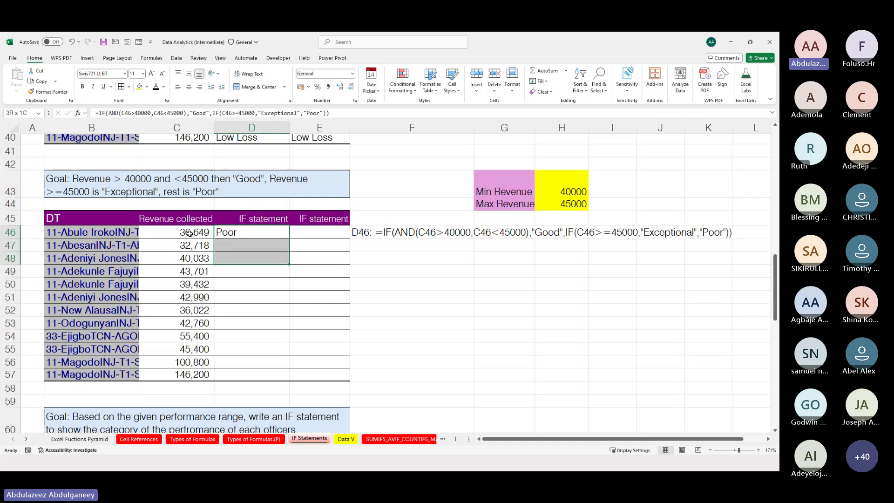
{"action": "key", "text": "shift+Down"}
{"action": "key", "text": "shift+Down"}
{"action": "key", "text": "shift+Down"}
{"action": "key", "text": "shift+Down"}
{"action": "key", "text": "shift+Down"}
{"action": "key", "text": "shift+Down"}
{"action": "key", "text": "shift+Down"}
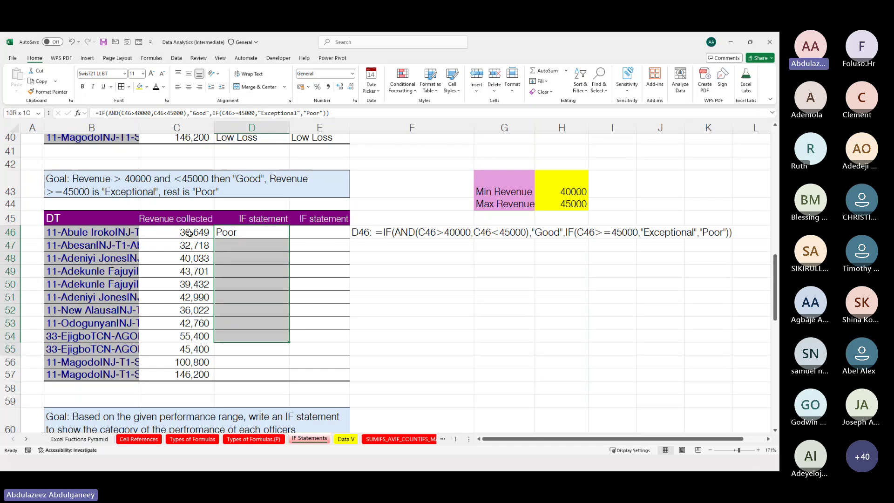
{"action": "key", "text": "F2"}
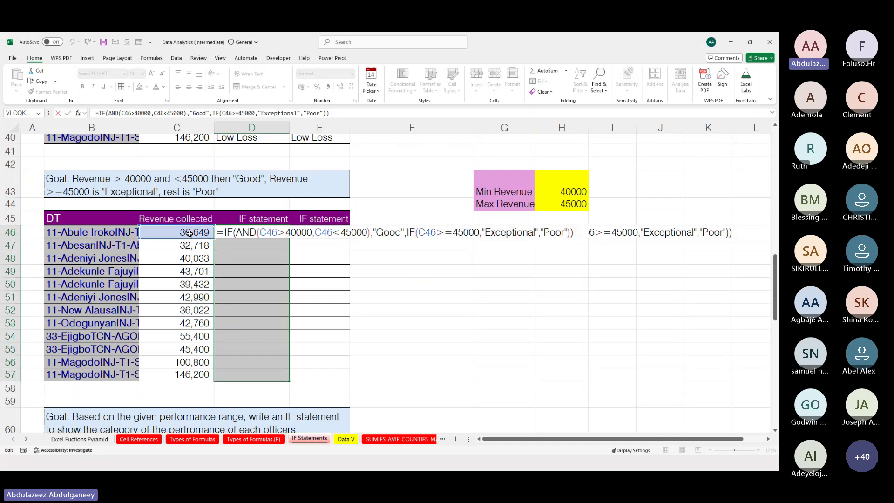
{"action": "key", "text": "ctrl+Return"}
{"action": "left_click", "coordinate": [495, 319]}
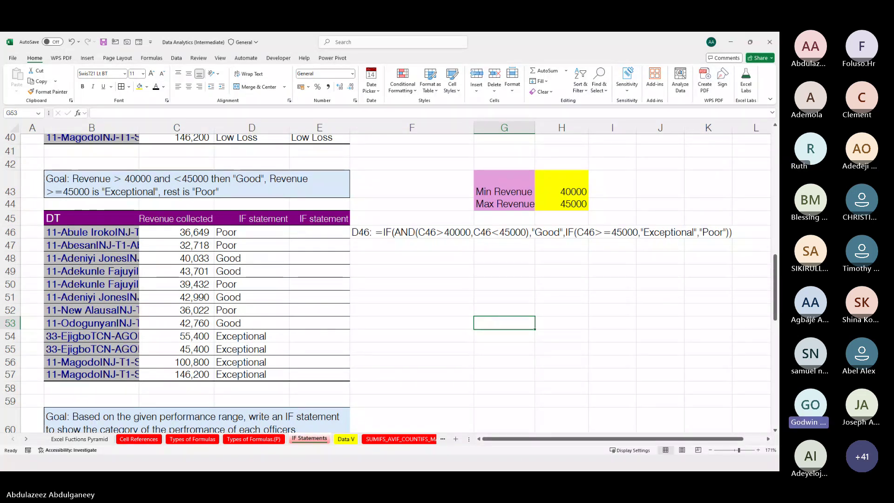
{"action": "key", "text": "alt+Tab"}
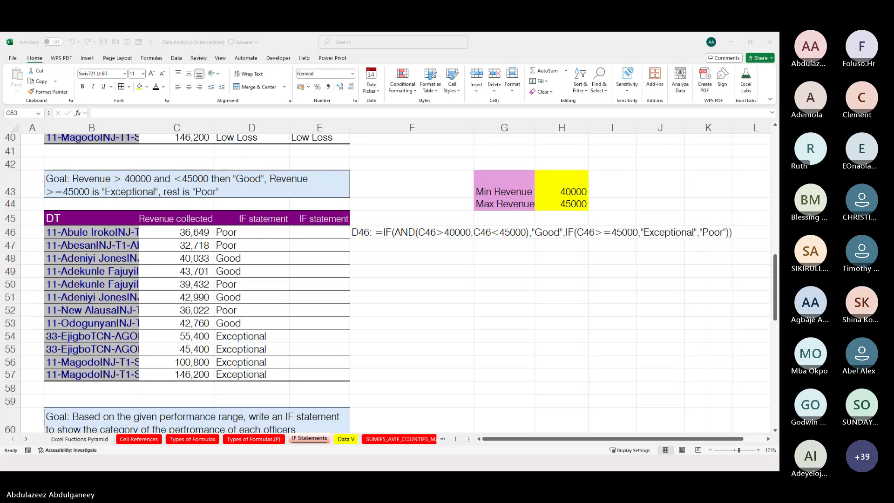
{"action": "left_click", "coordinate": [408, 204]}
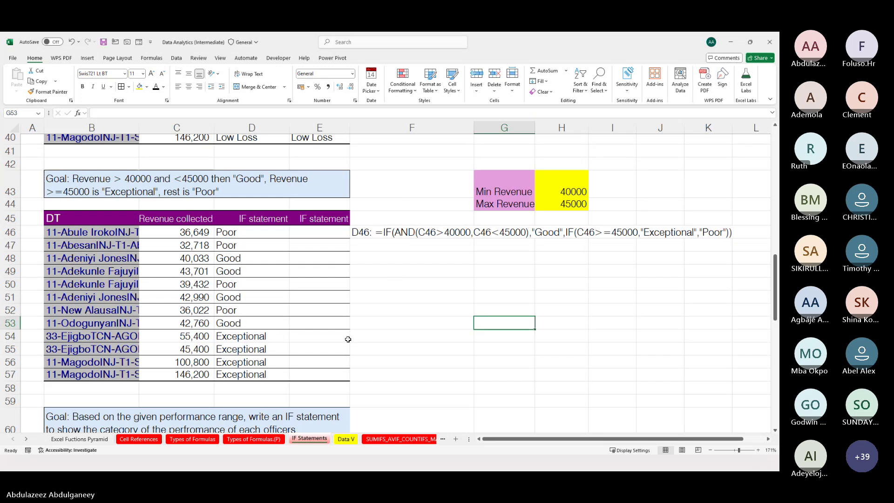
{"action": "scroll", "coordinate": [397, 301], "scroll_direction": "right", "scroll_amount": 1}
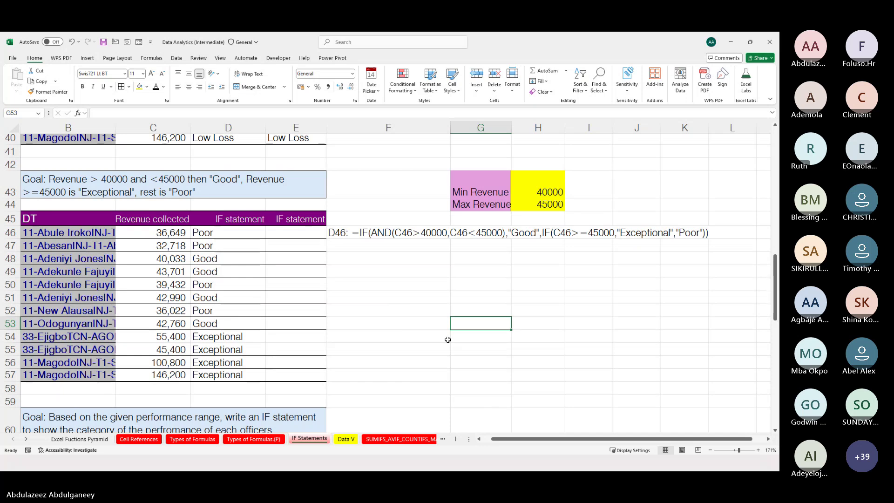
{"action": "scroll", "coordinate": [385, 290], "scroll_direction": "left", "scroll_amount": 1}
{"action": "scroll", "coordinate": [385, 289], "scroll_direction": "up", "scroll_amount": 2}
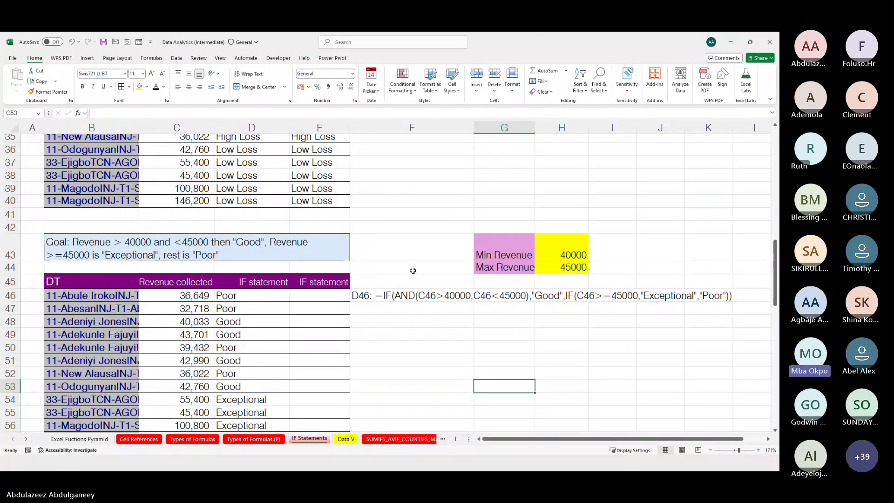
{"action": "key", "text": "alt+Tab"}
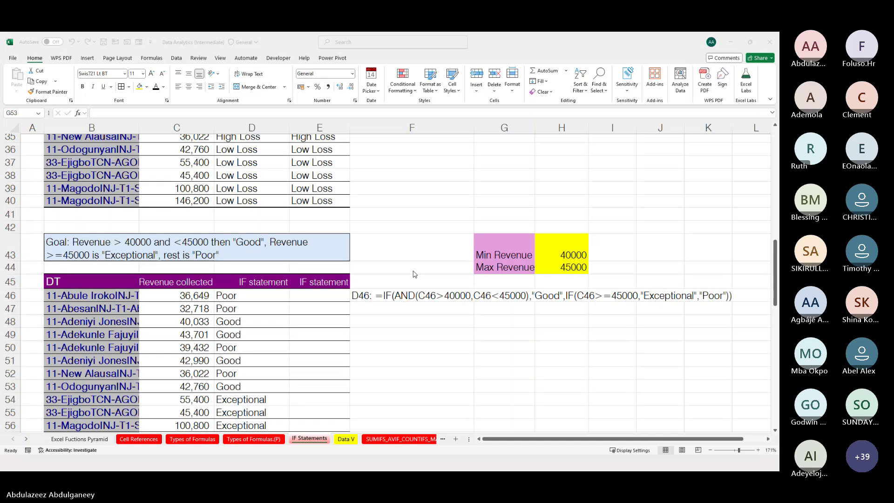